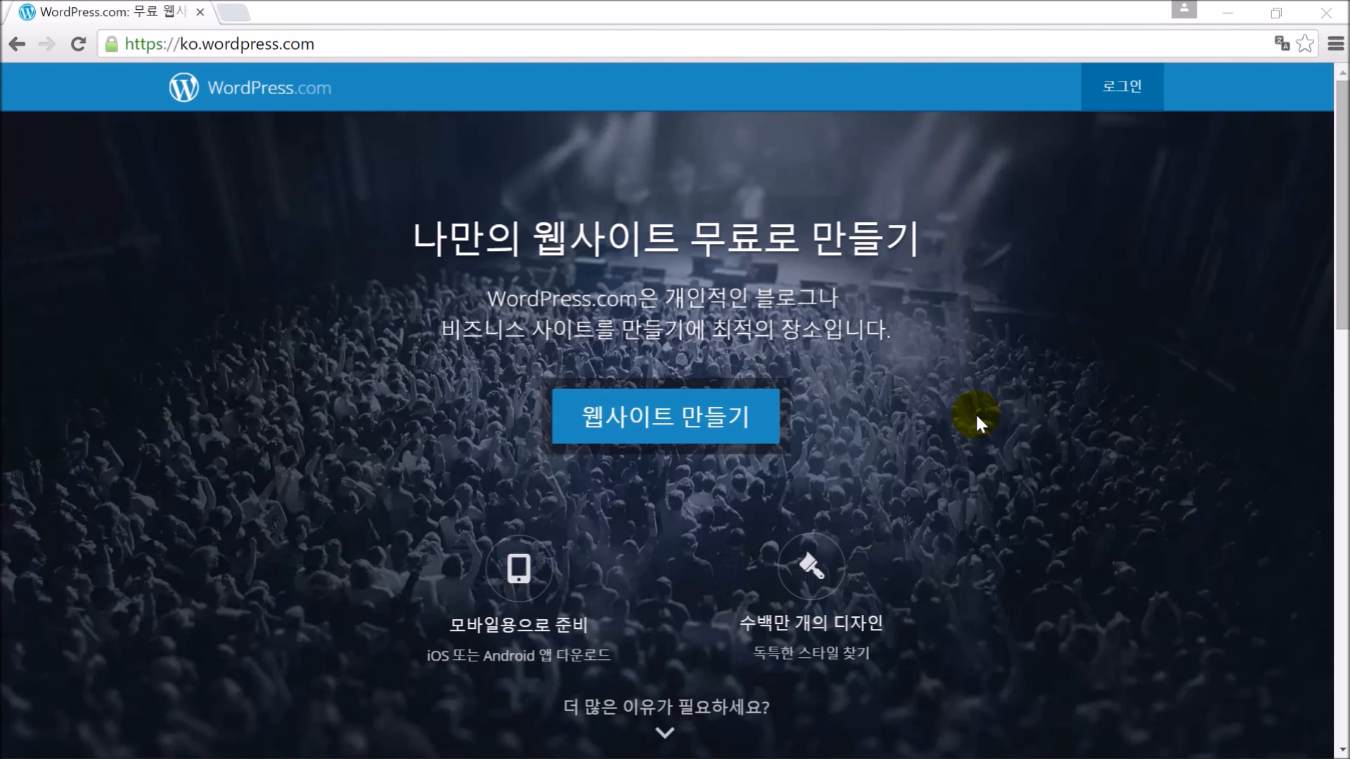
Highlight the ko.wordpress.com part of the browser's web address
click(359, 51)
drag(349, 48, 184, 56)
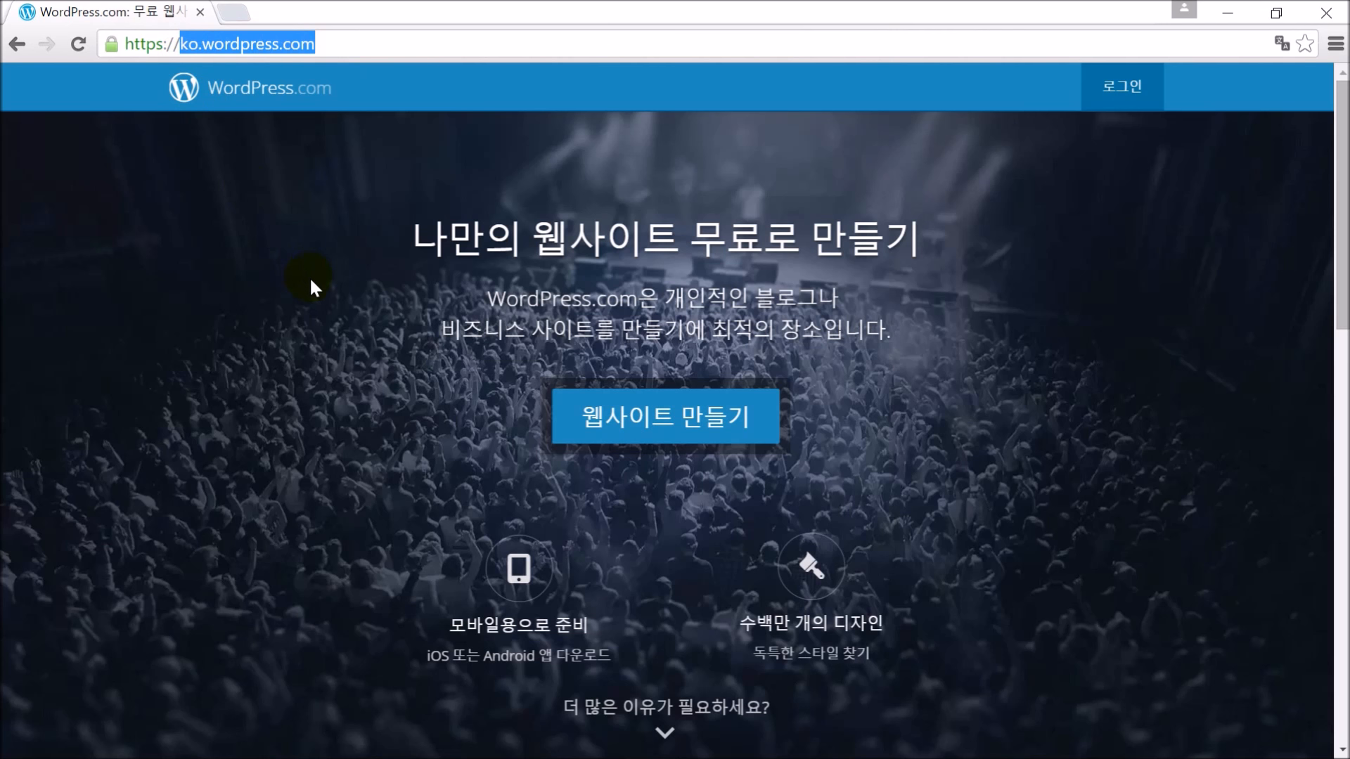
click(995, 412)
Start creating a new website and skip the theme selection at the bottom of the list
click(664, 430)
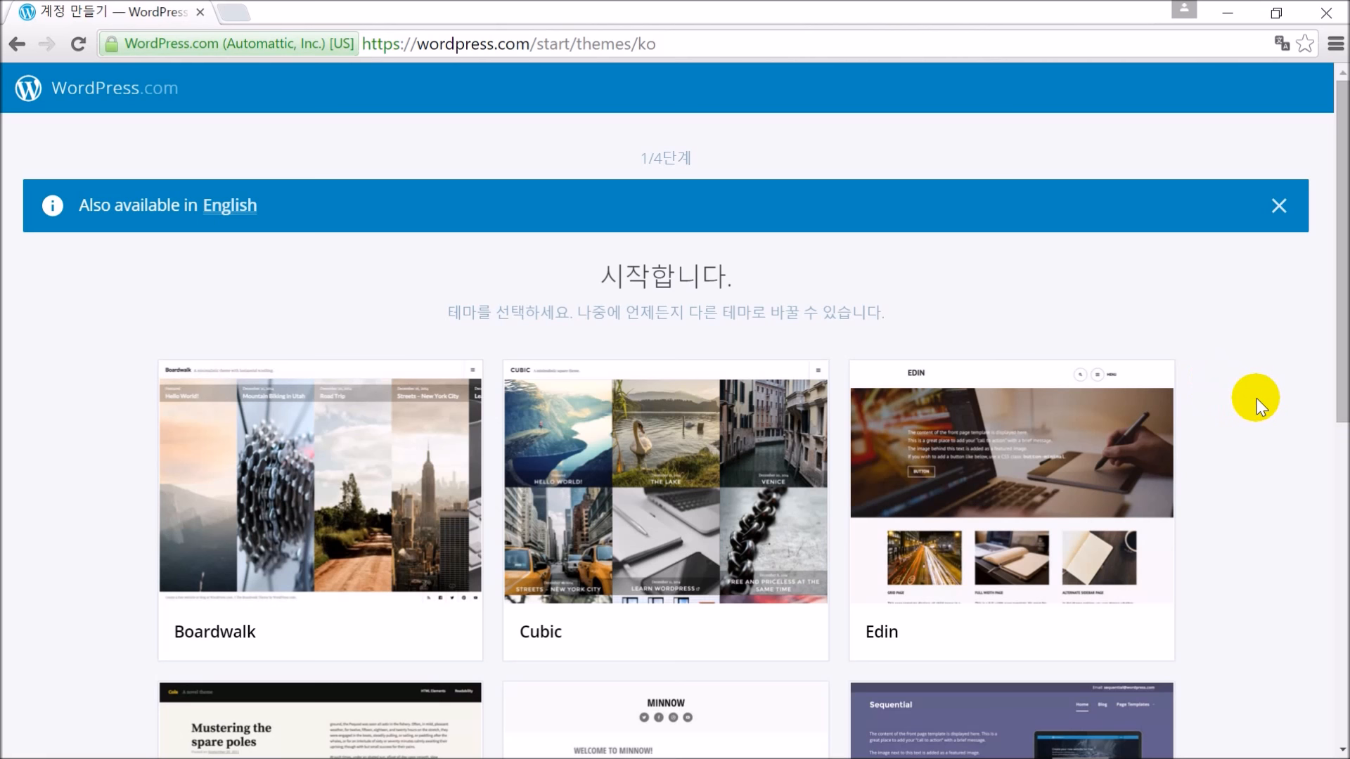
scroll(1238, 427, down, 9)
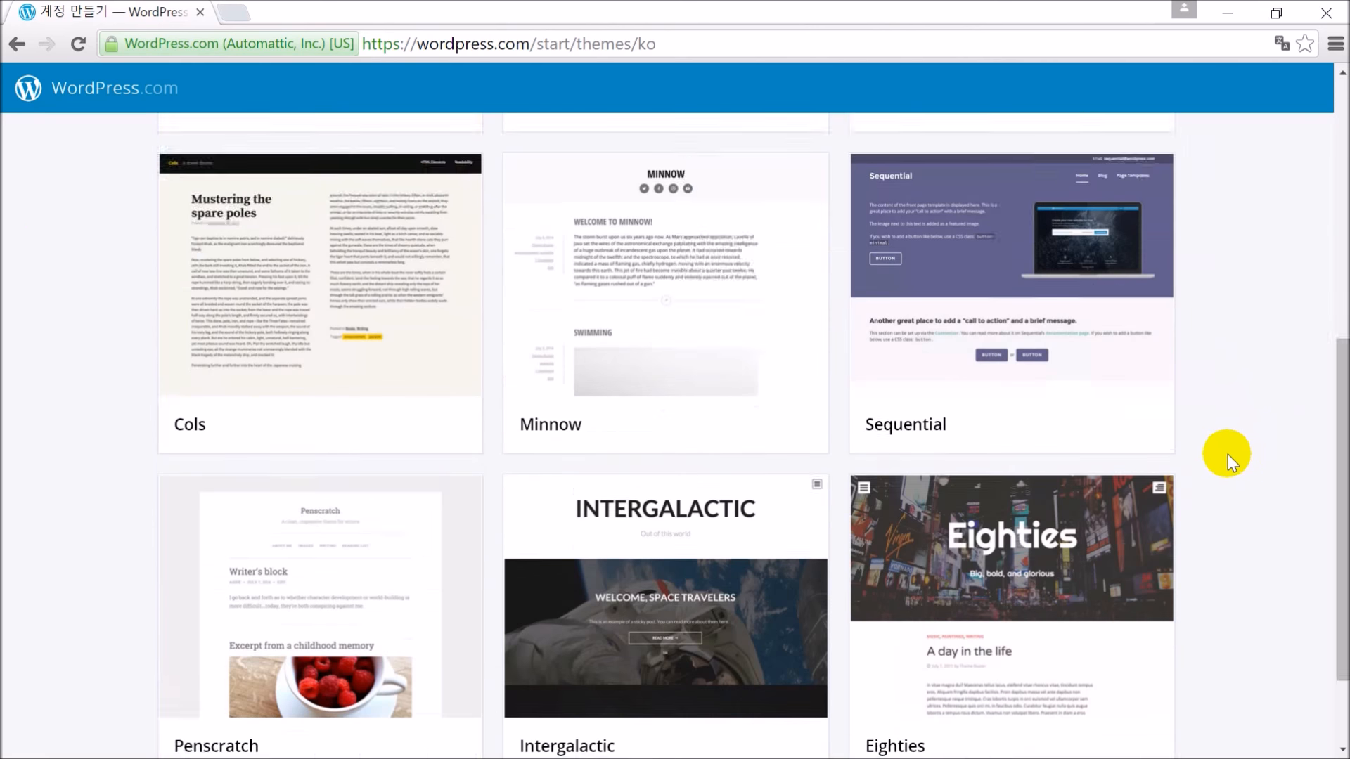
click(662, 717)
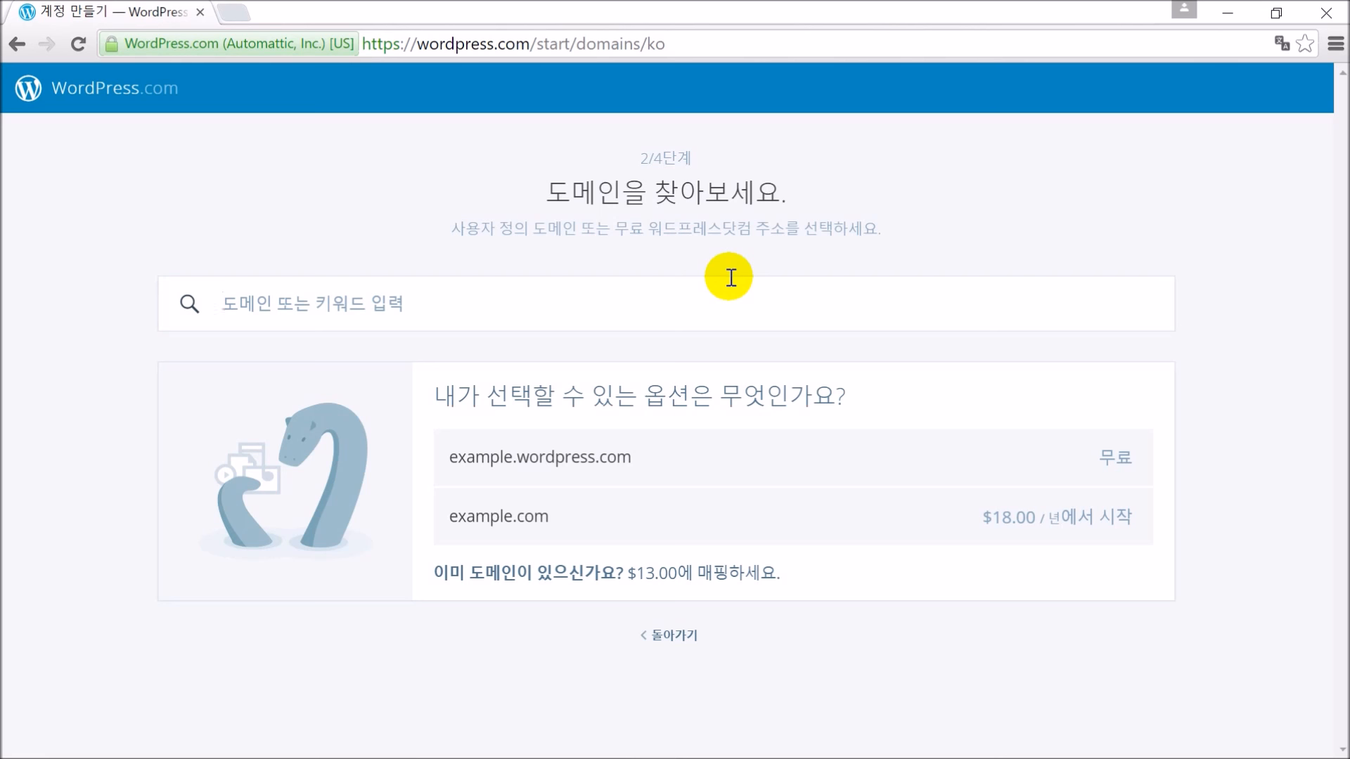
Search 'alongside74test2' and choose the free alongside74test2.wordpress.com address
text(al)
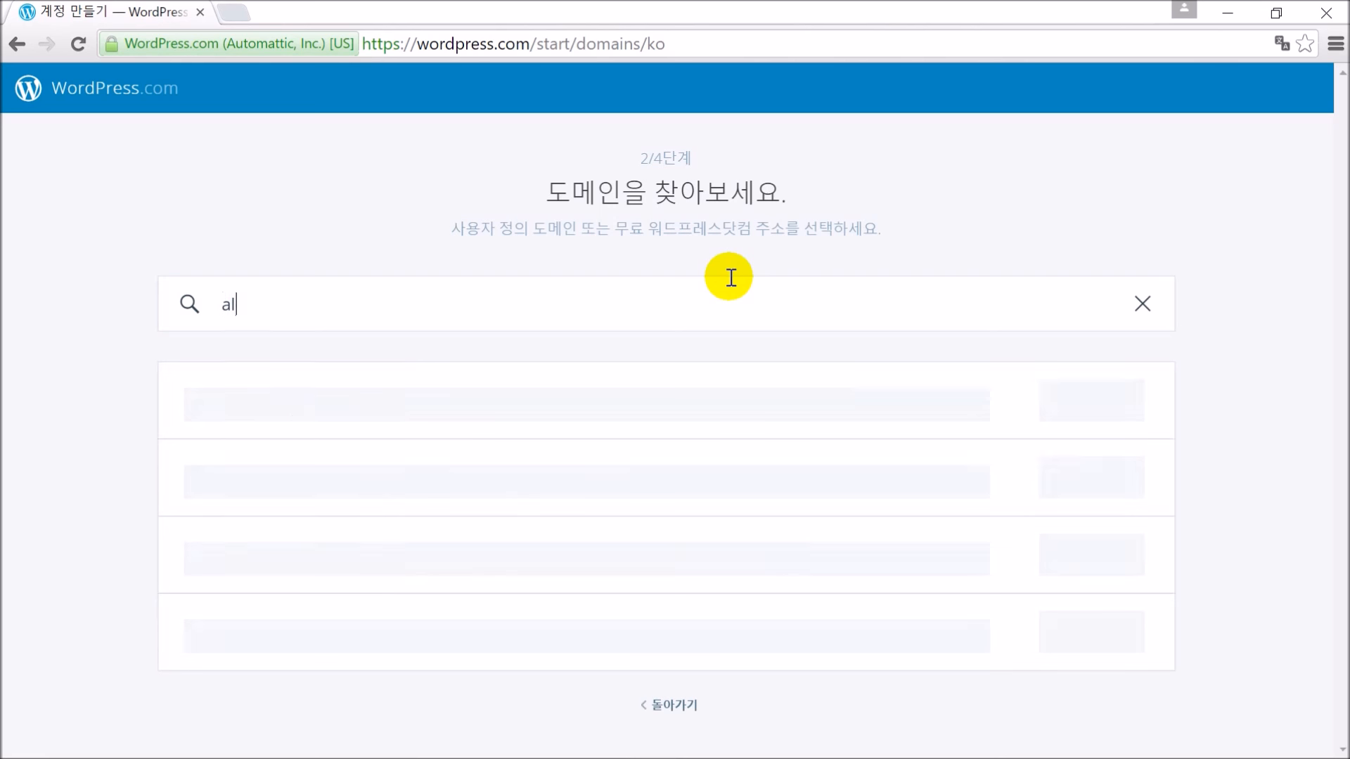
text(ongside74test2)
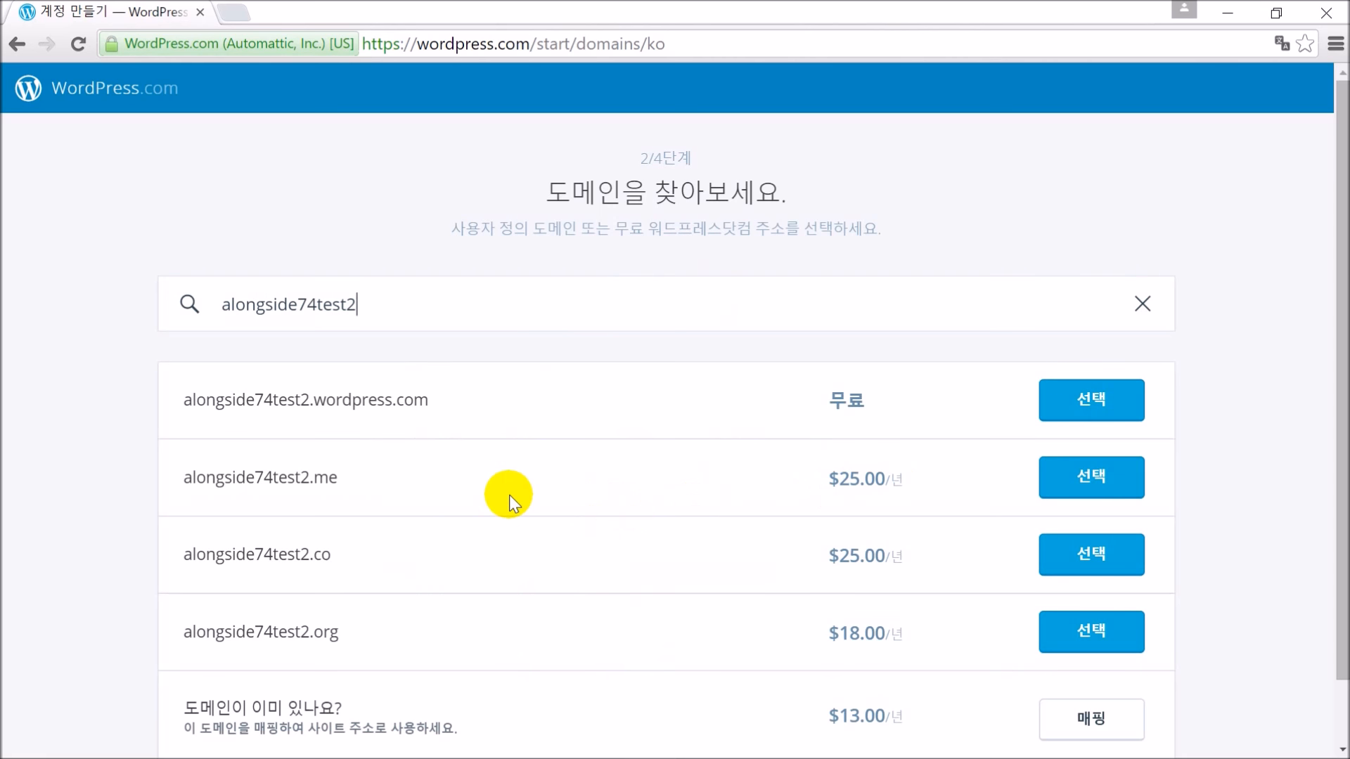
double_click(844, 397)
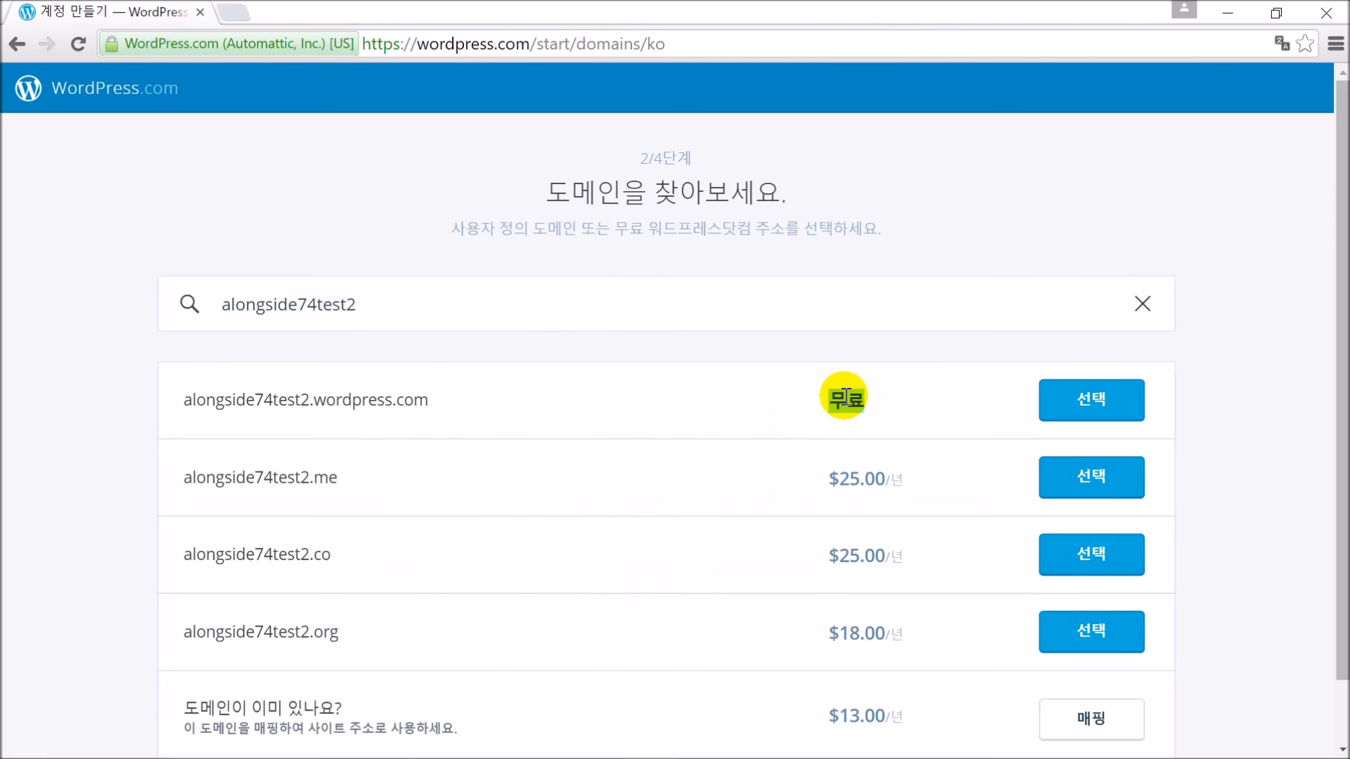
click(659, 405)
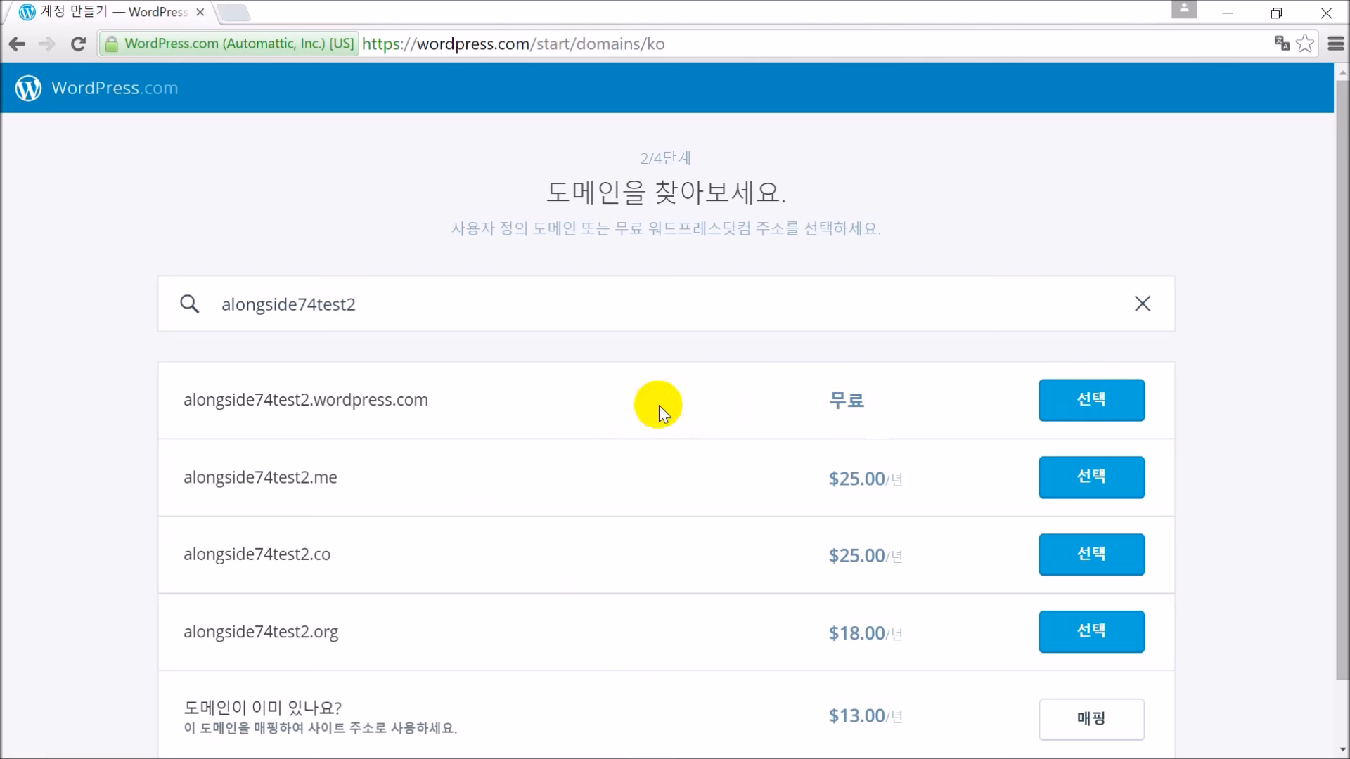
double_click(302, 307)
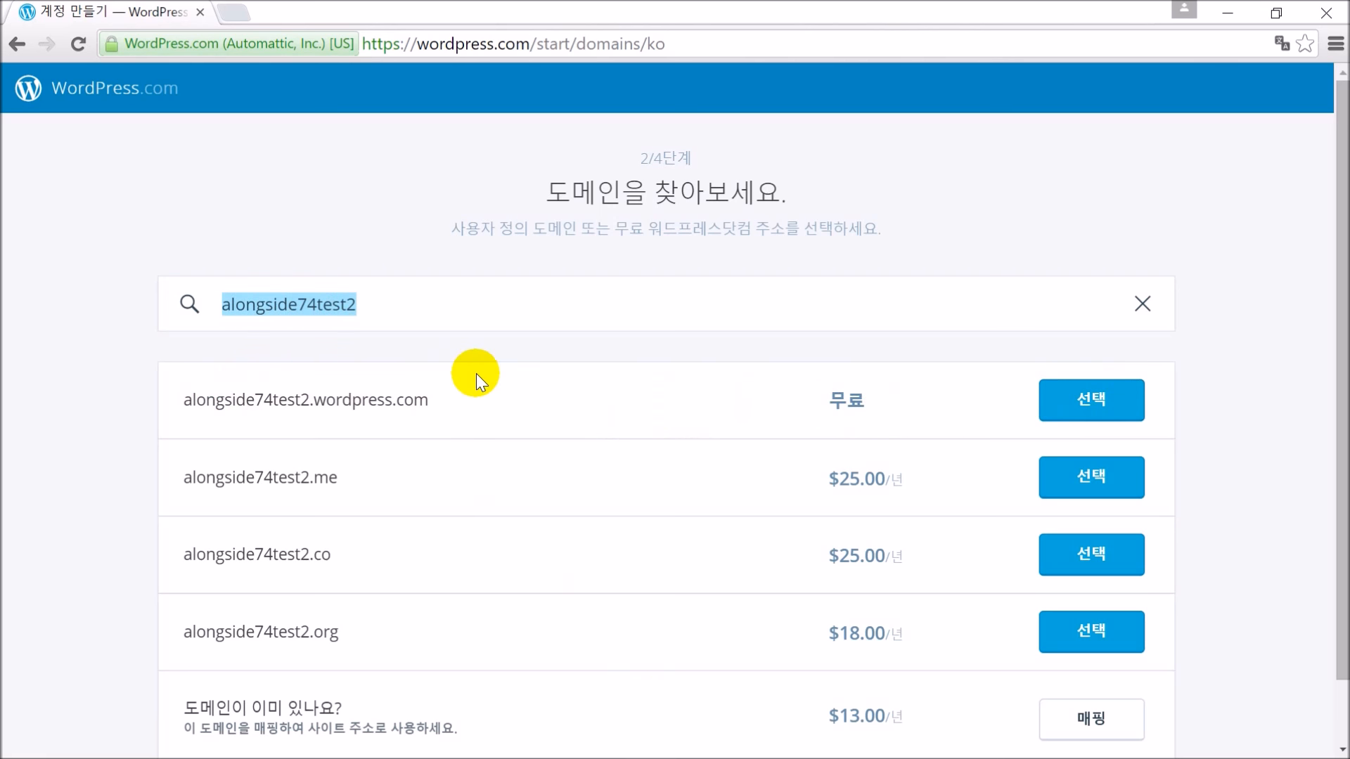
double_click(302, 400)
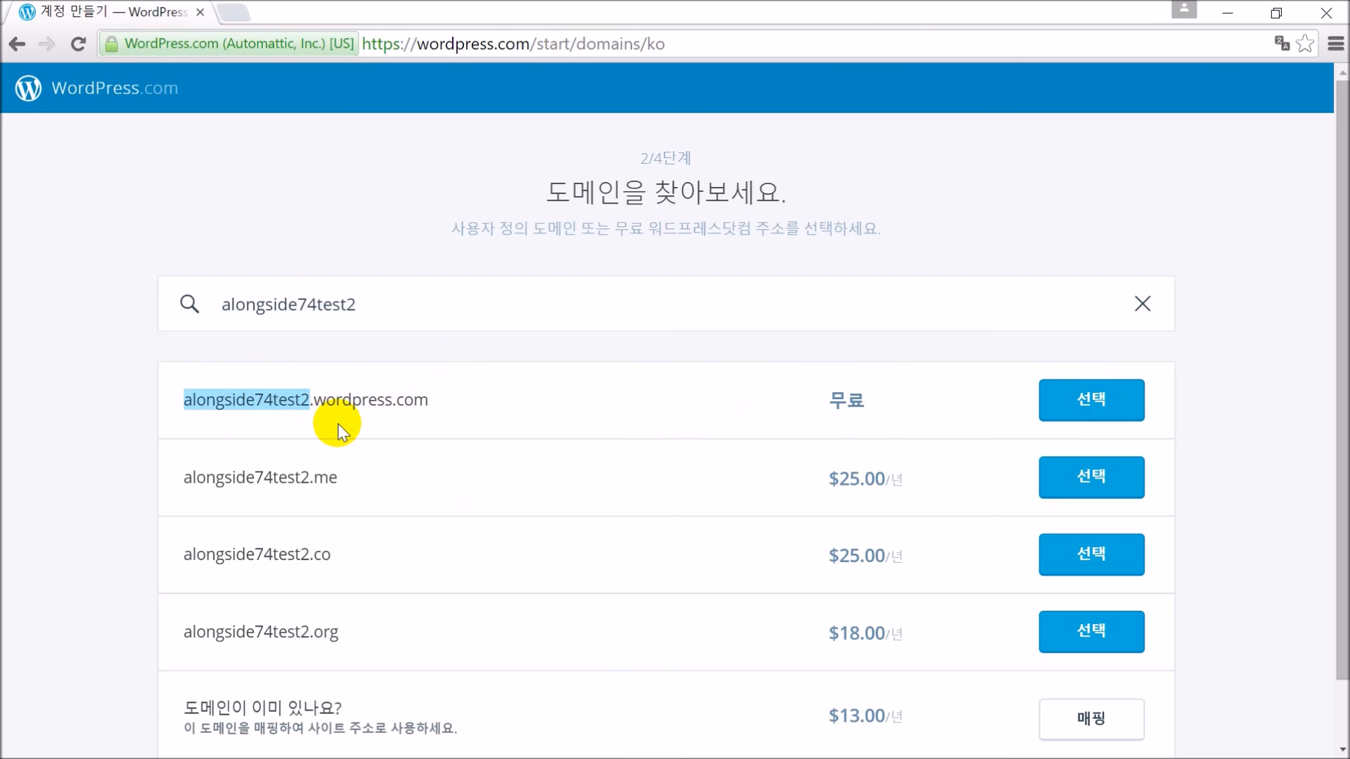
click(347, 398)
drag(430, 400, 180, 401)
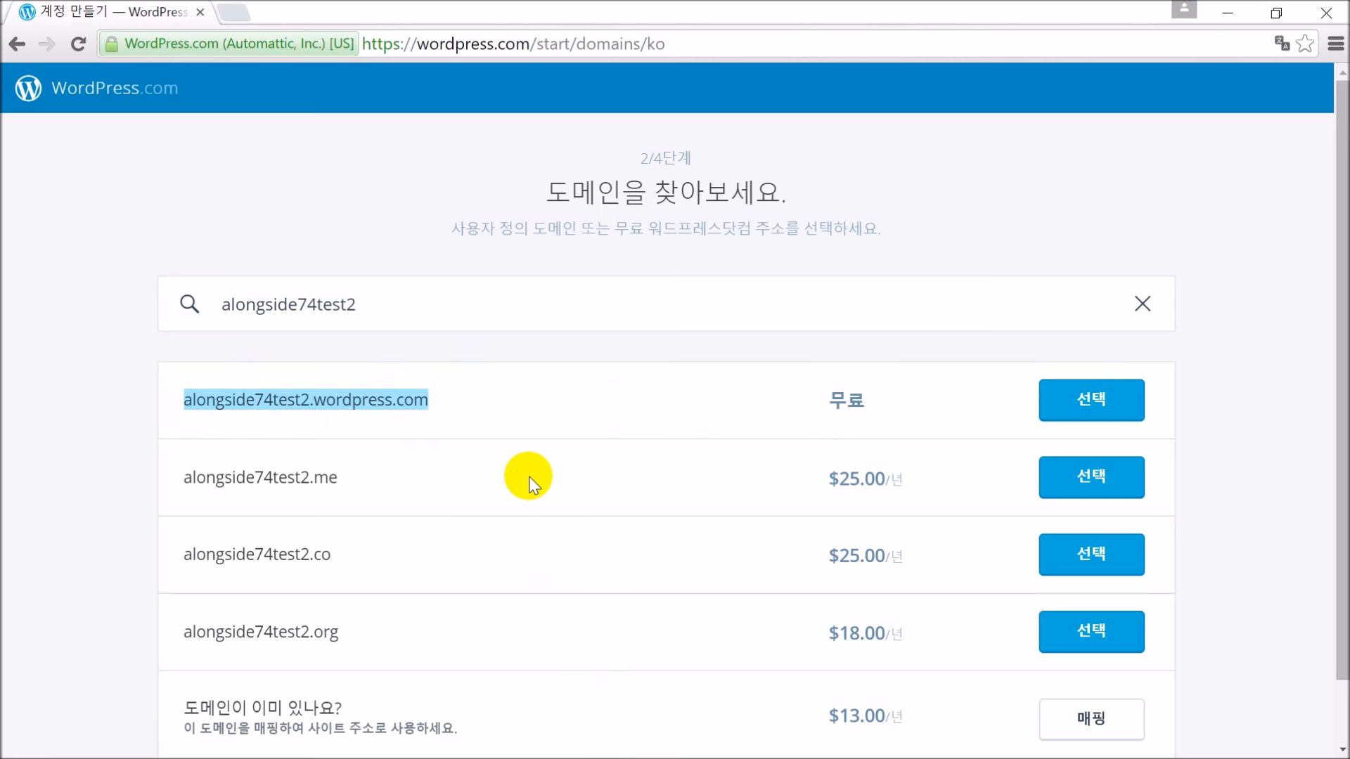
click(1093, 406)
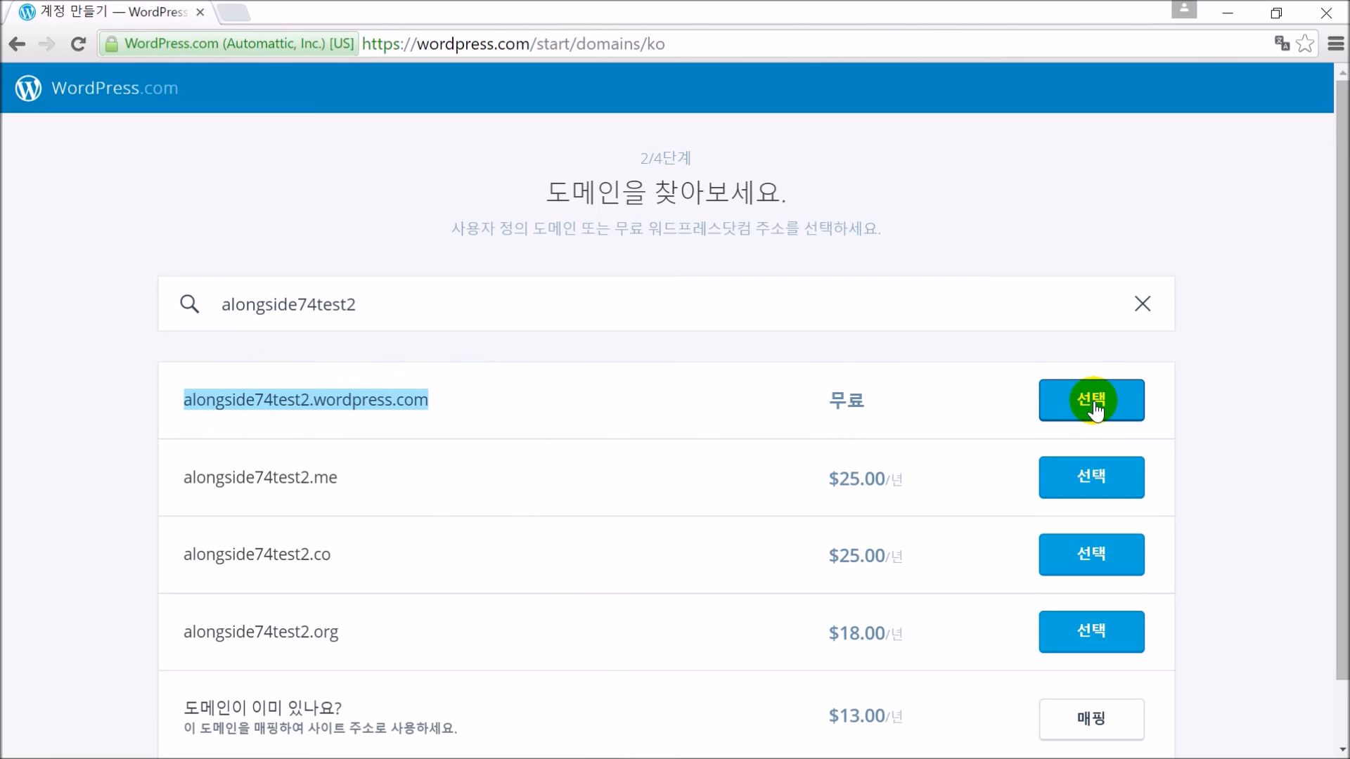
click(1096, 398)
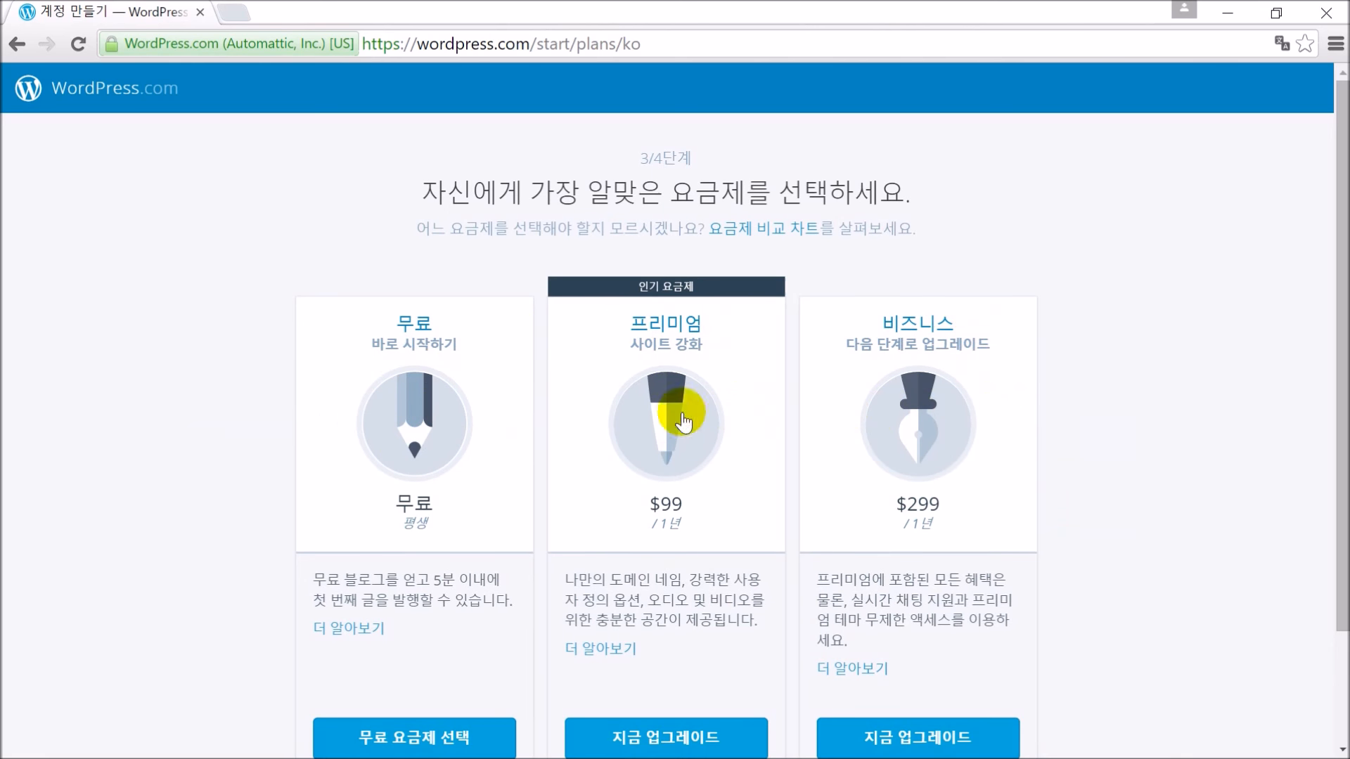
Look over the plan cards and pick the free plan
scroll(500, 431, down, 2)
scroll(492, 464, up, 2)
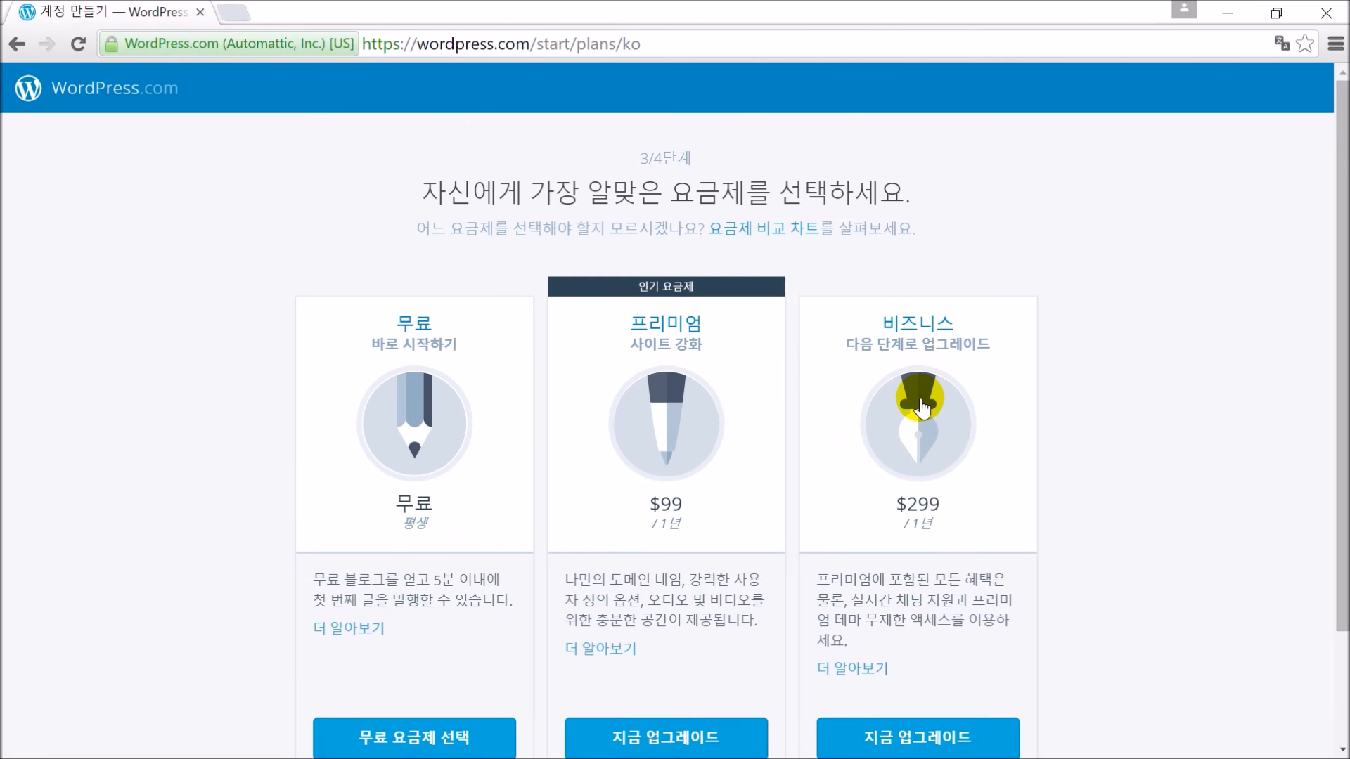
scroll(482, 379, down, 2)
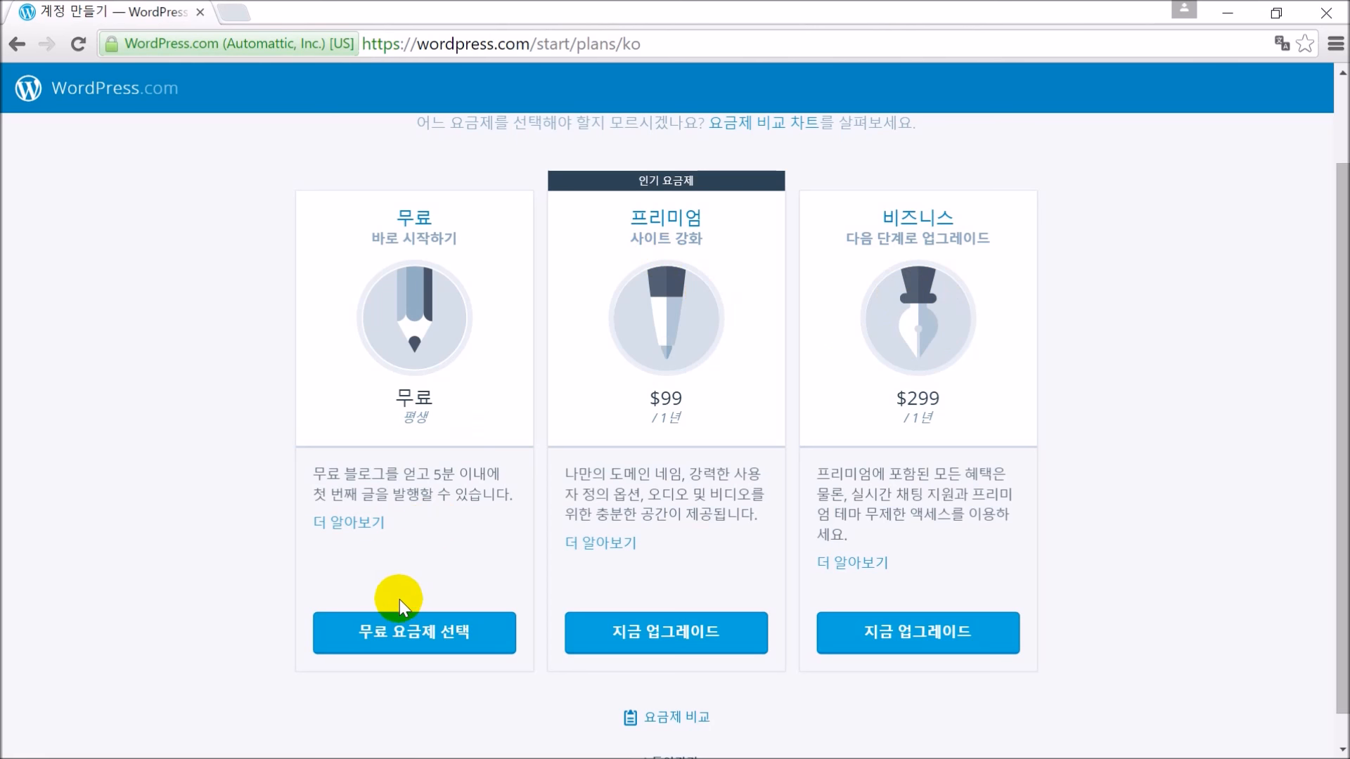
click(390, 635)
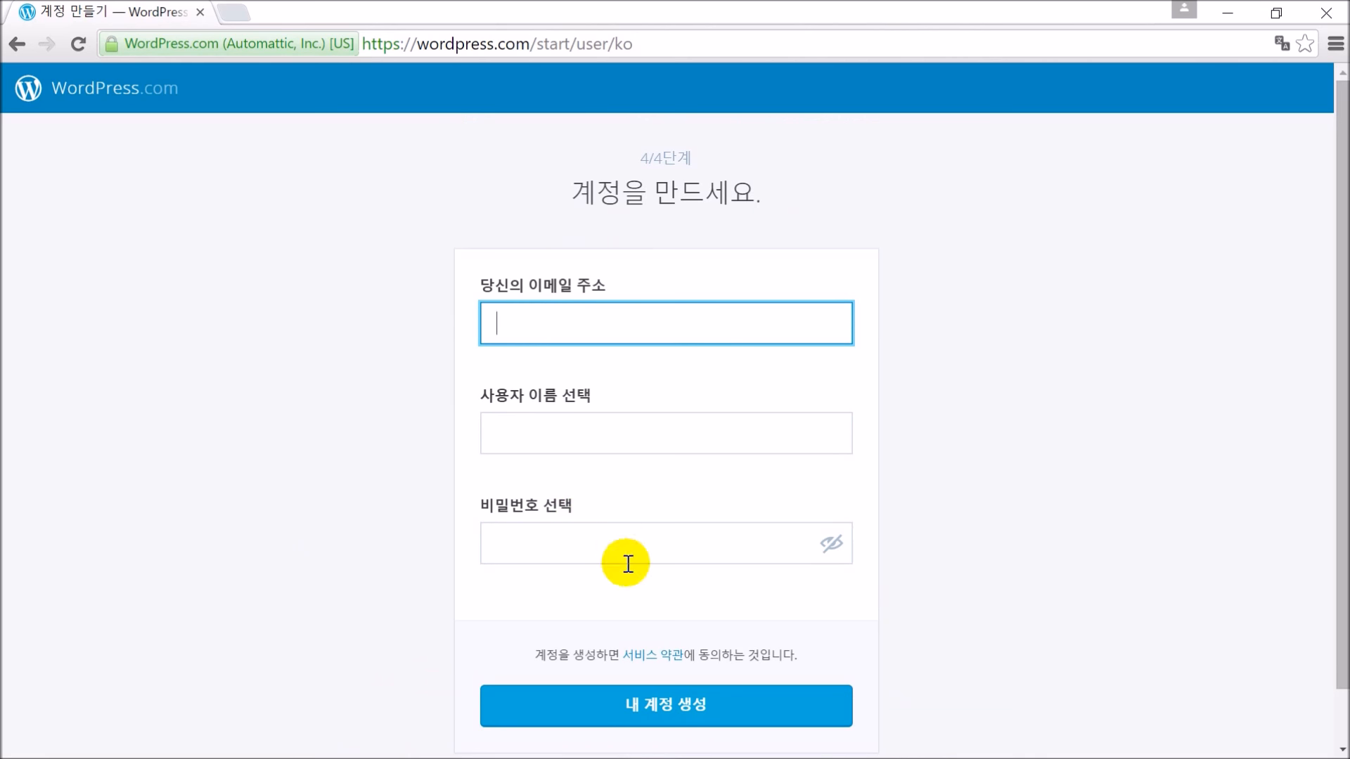
Type a username into the account form's username field, correcting stray characters
click(571, 418)
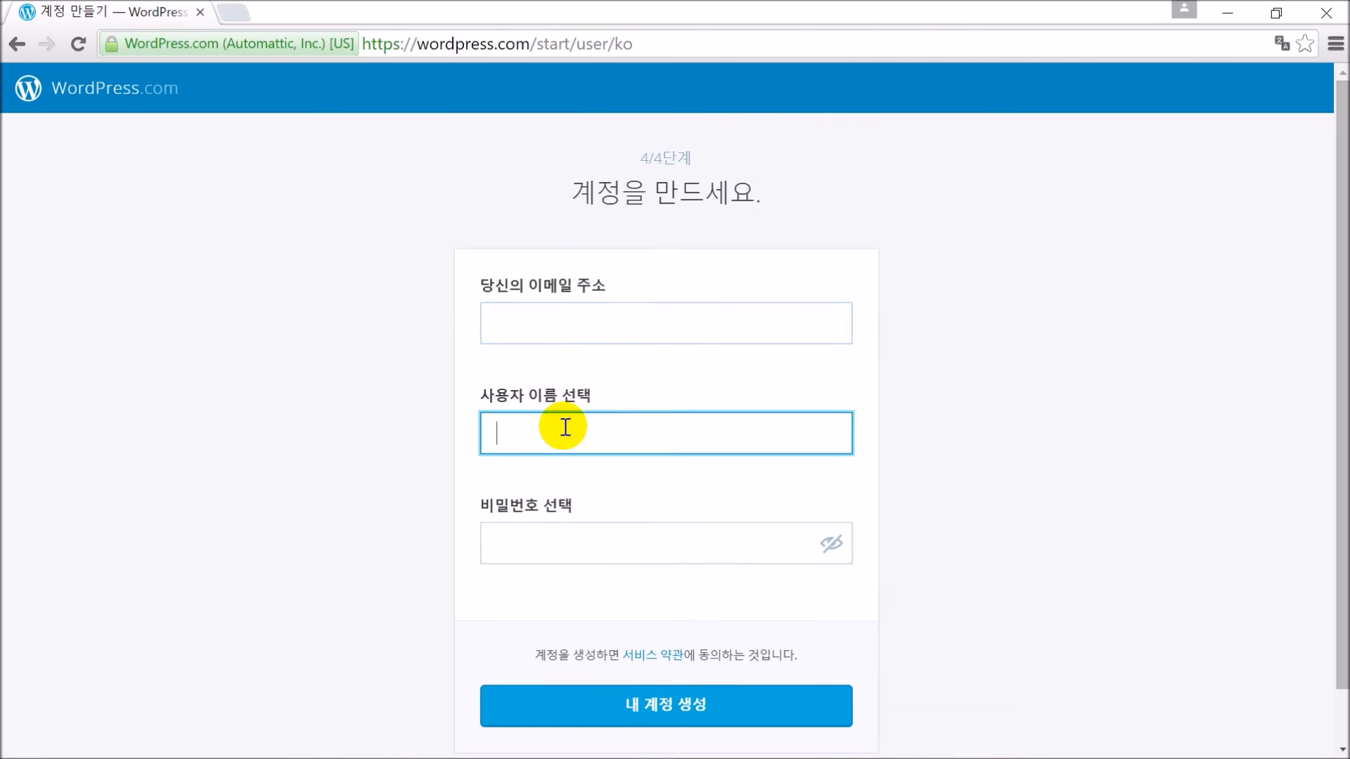
click(551, 336)
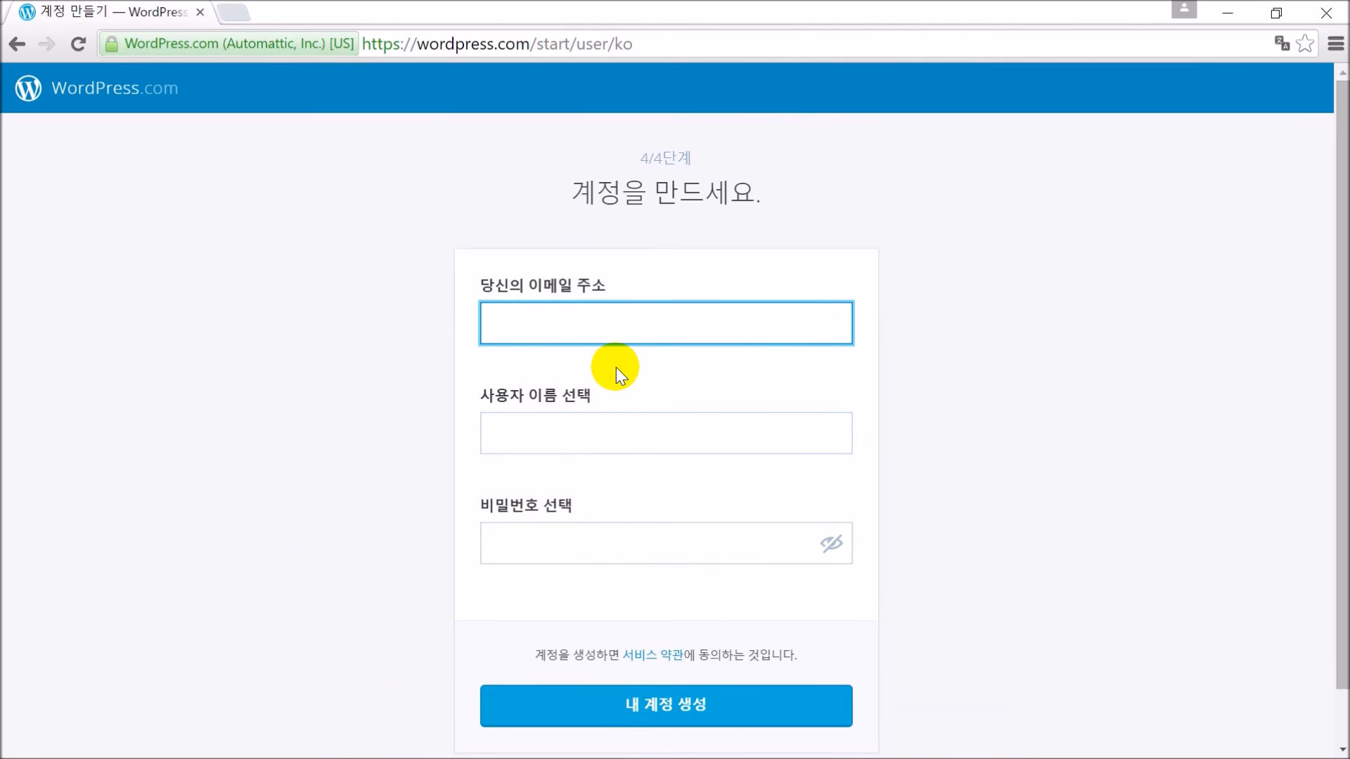
click(626, 433)
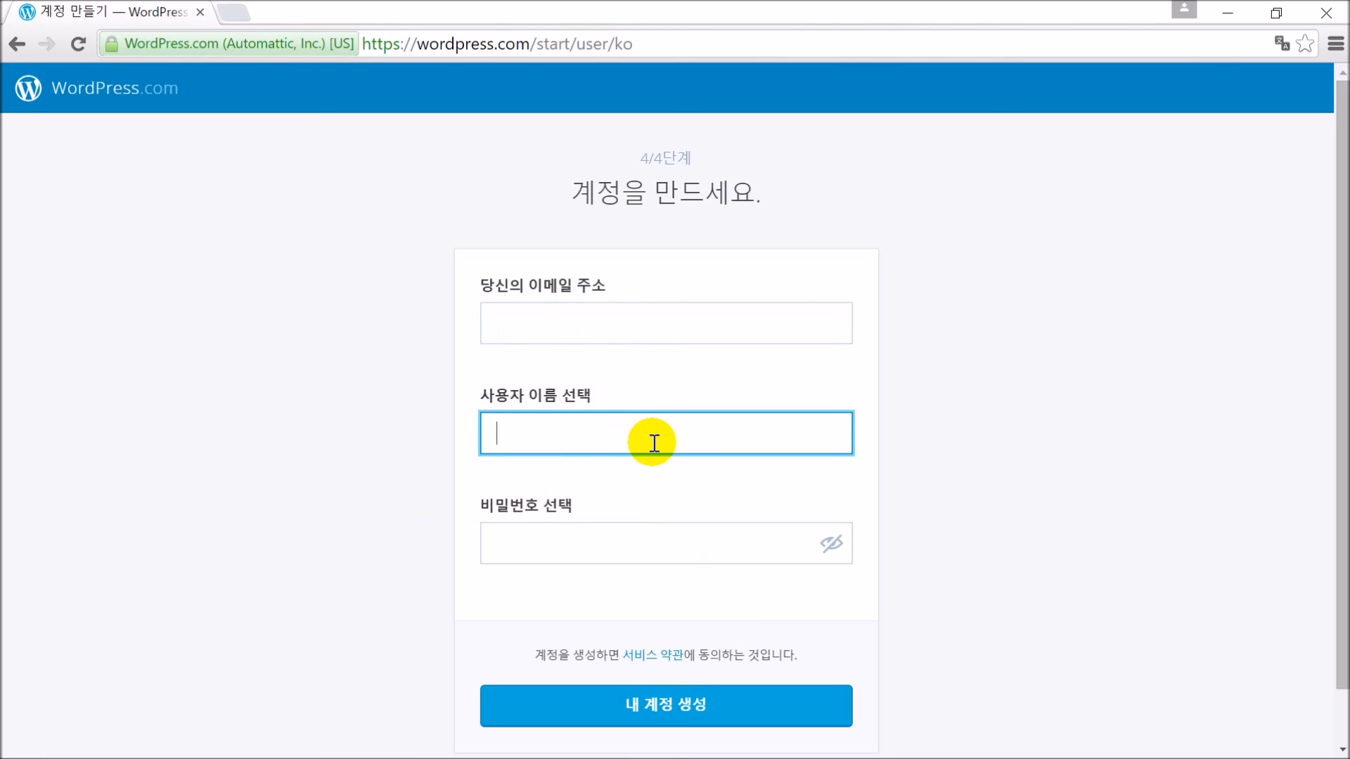
text(alongside742)
key(BackSpace)
text(test2@g)
key(BackSpace)
key(BackSpace)
key(BackSpace)
text(2)
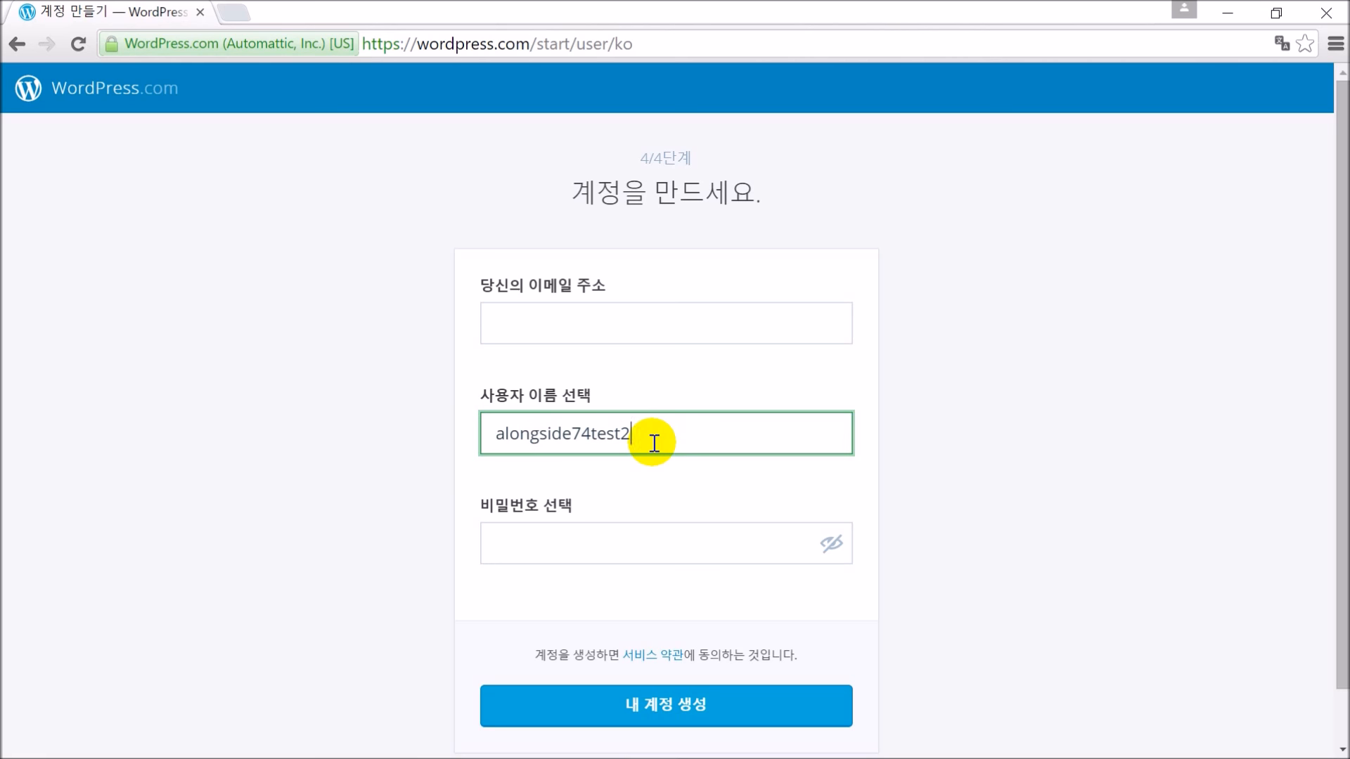
key(BackSpace)
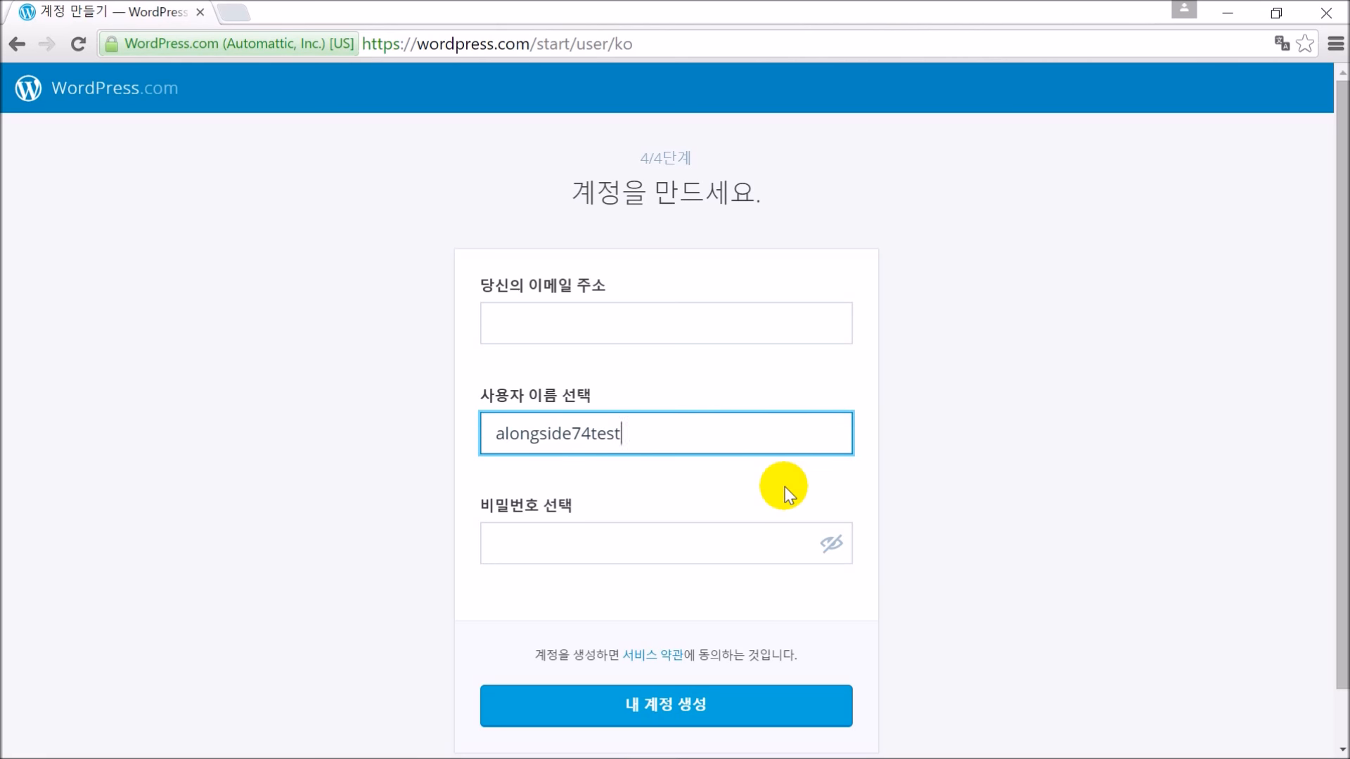
Move to the password field so the username is validated and flagged as already taken
click(612, 551)
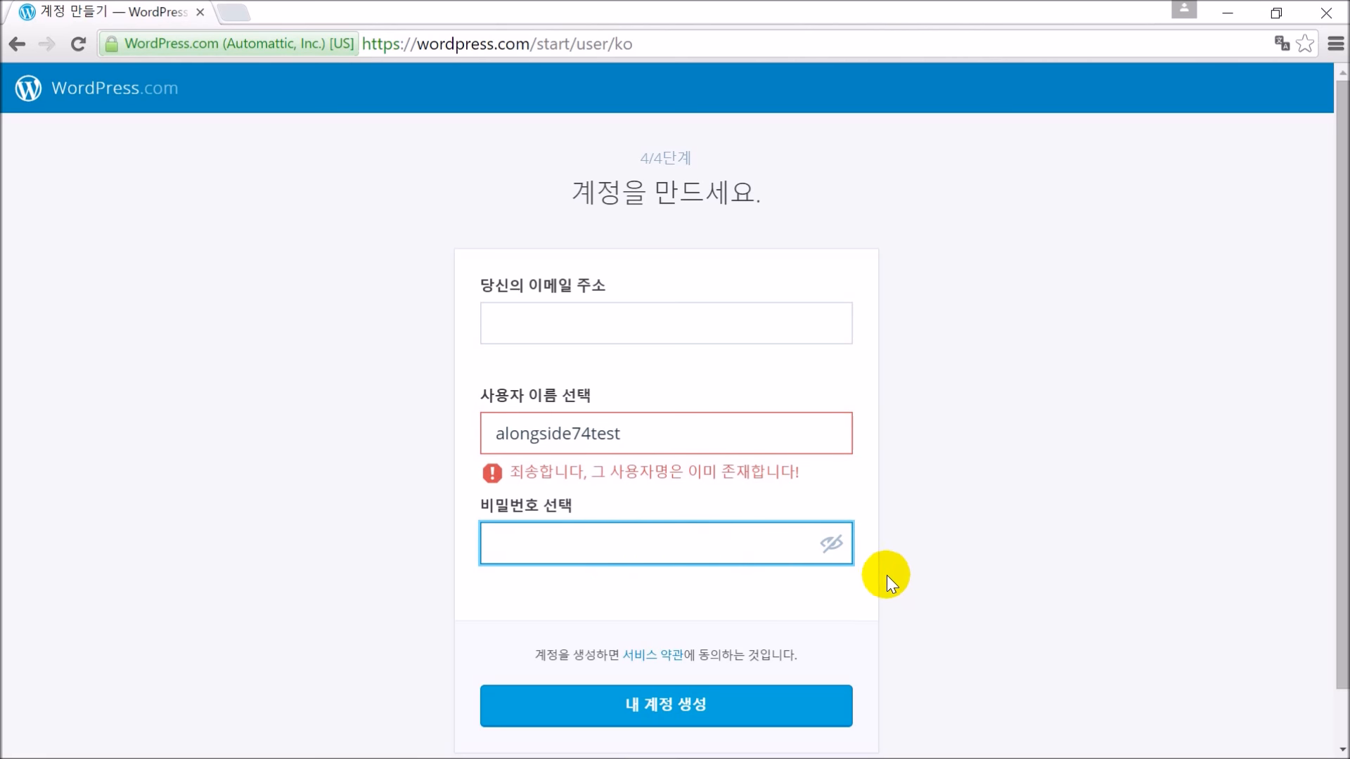
double_click(608, 433)
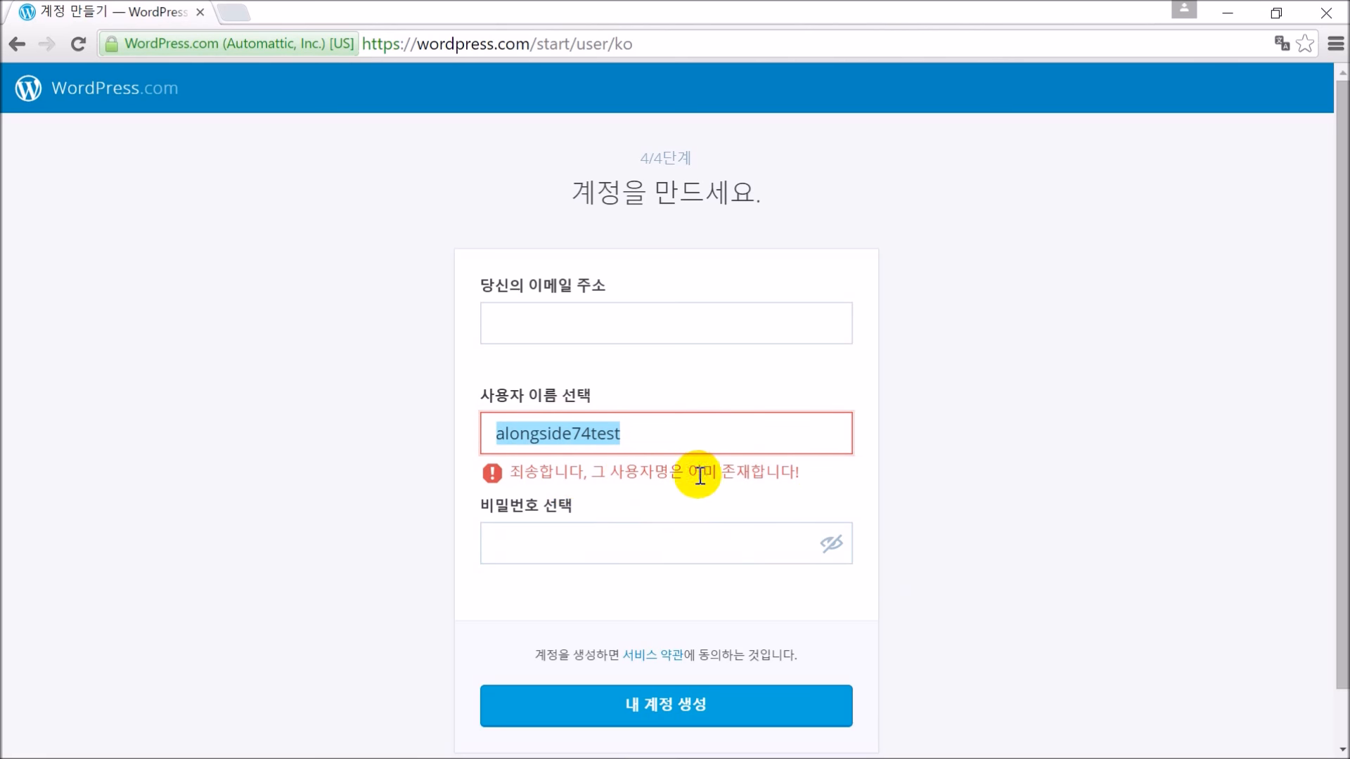
click(961, 491)
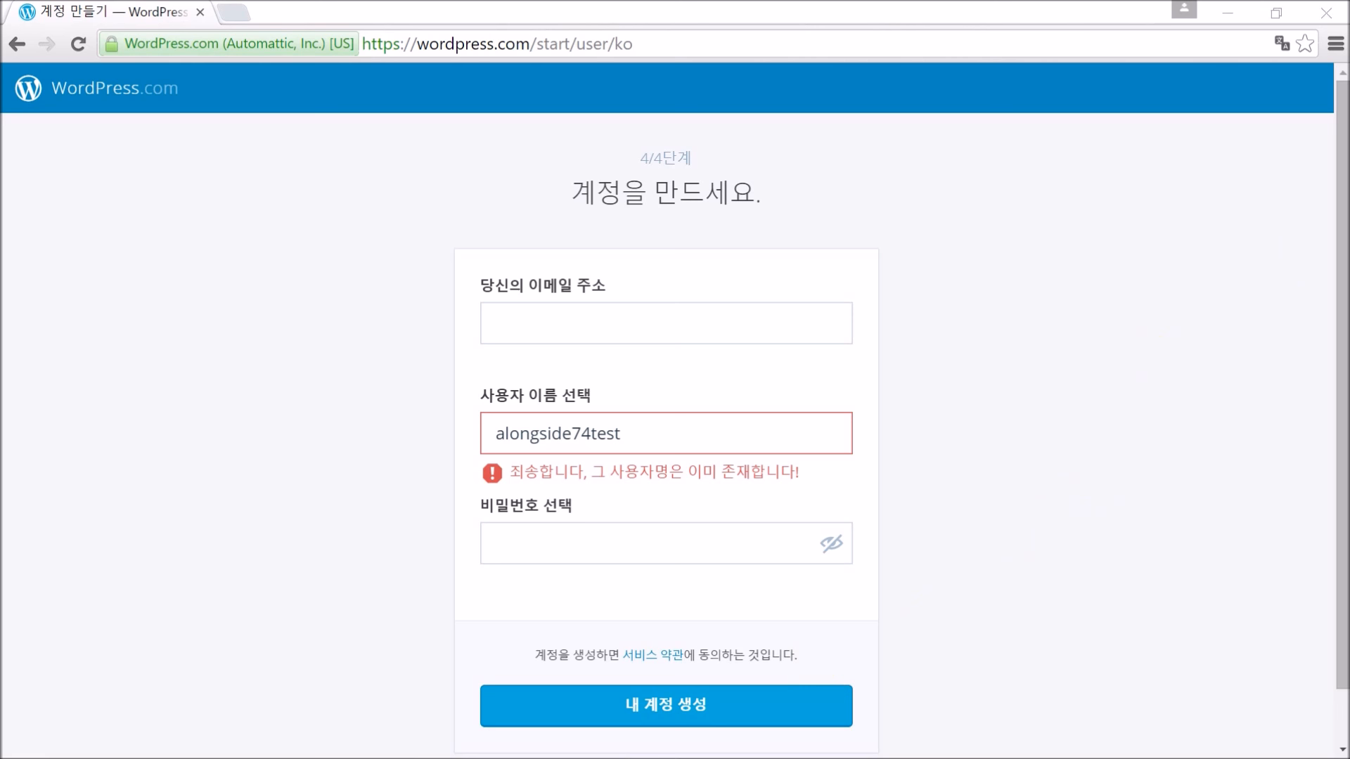
Maximize the Edge window with the new site and load its full front page
drag(1349, 158, 445, 42)
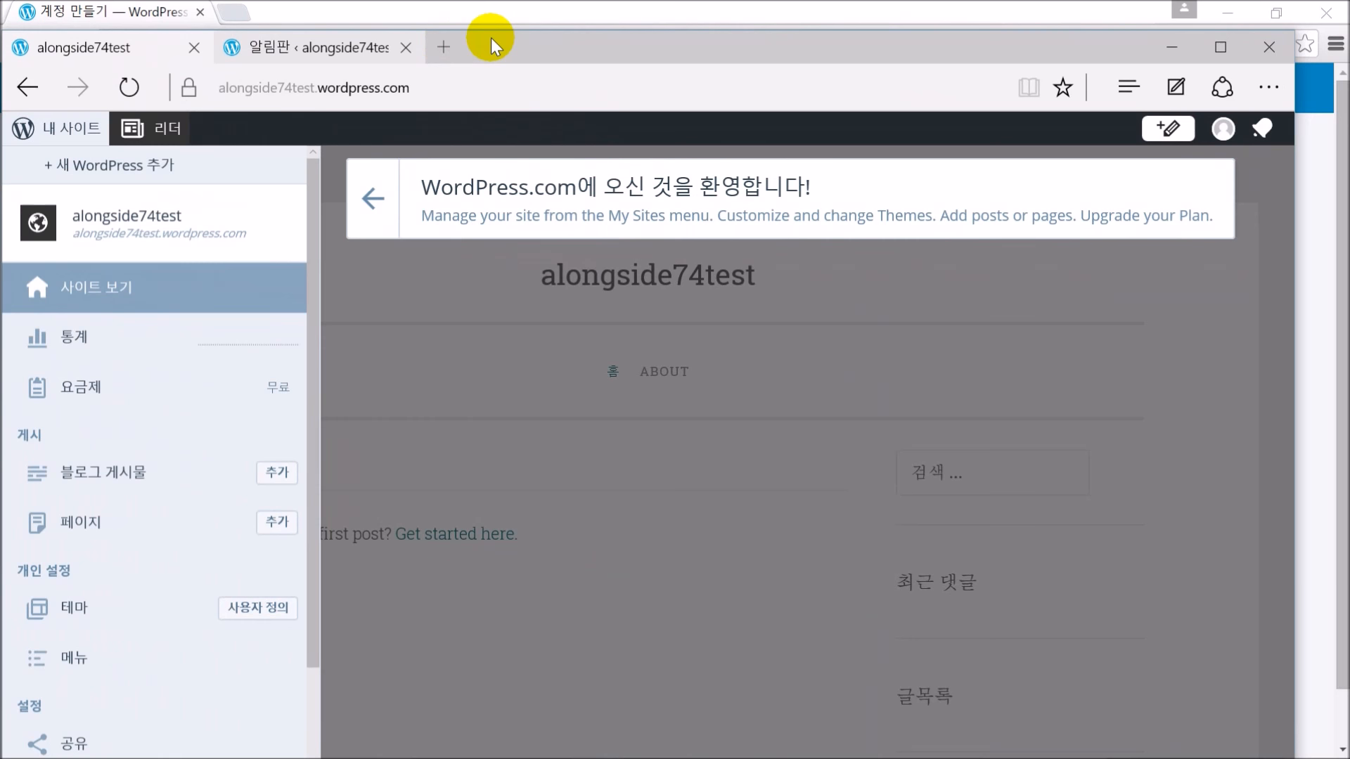
double_click(529, 40)
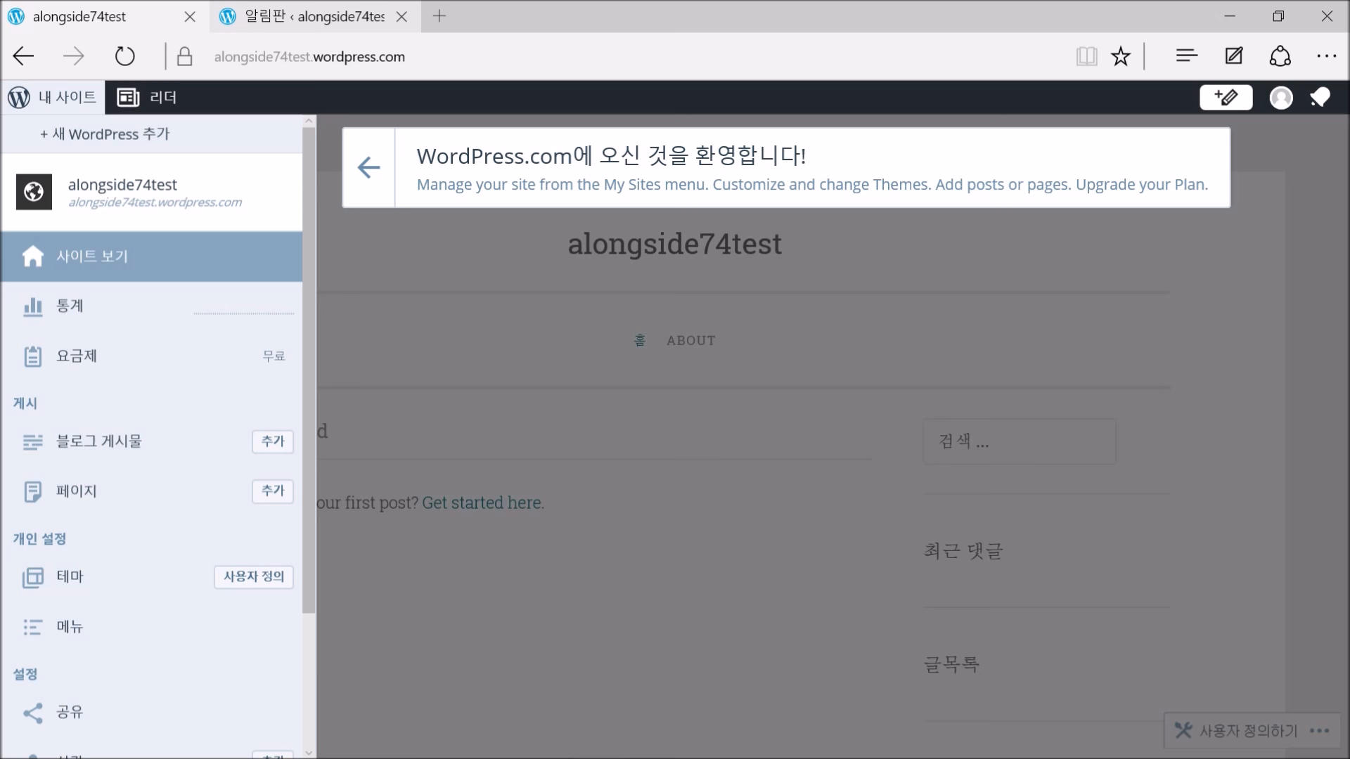
drag(1348, 225, 614, 51)
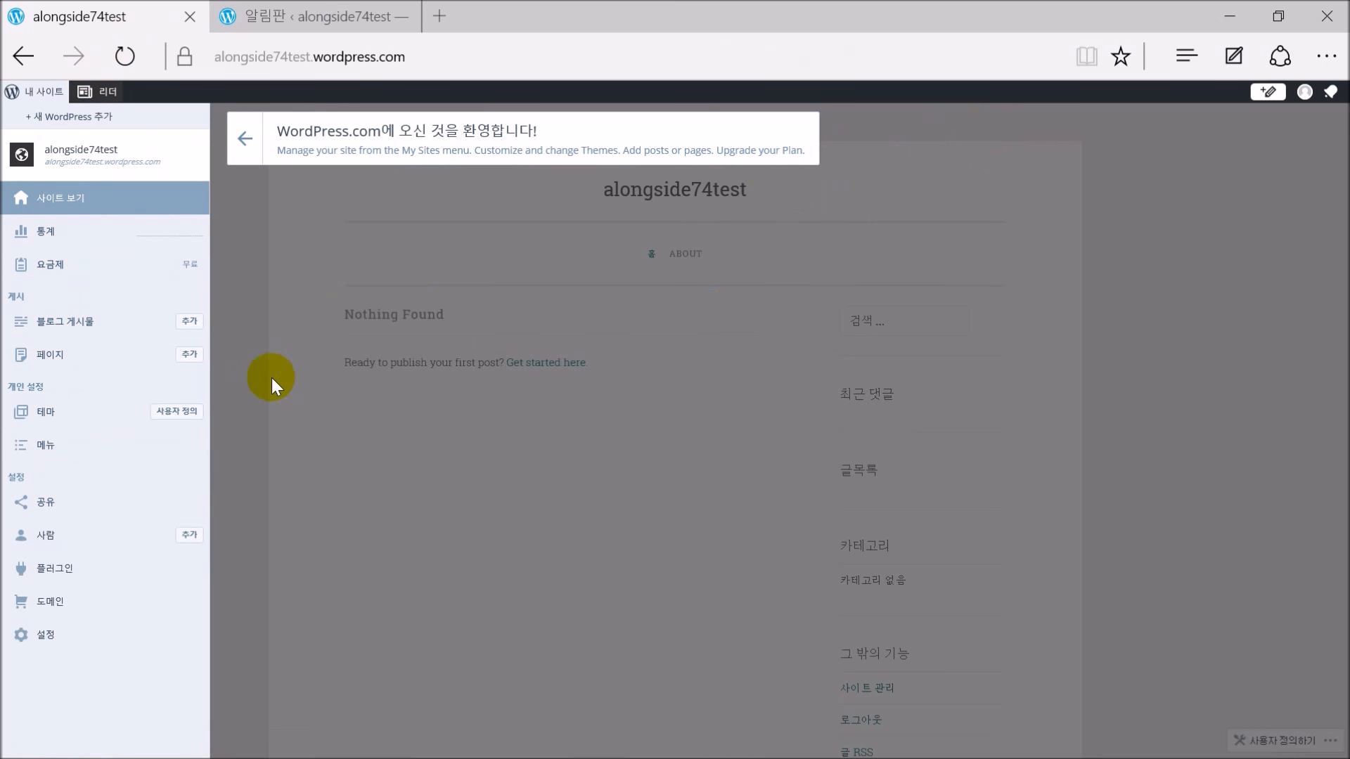
click(64, 201)
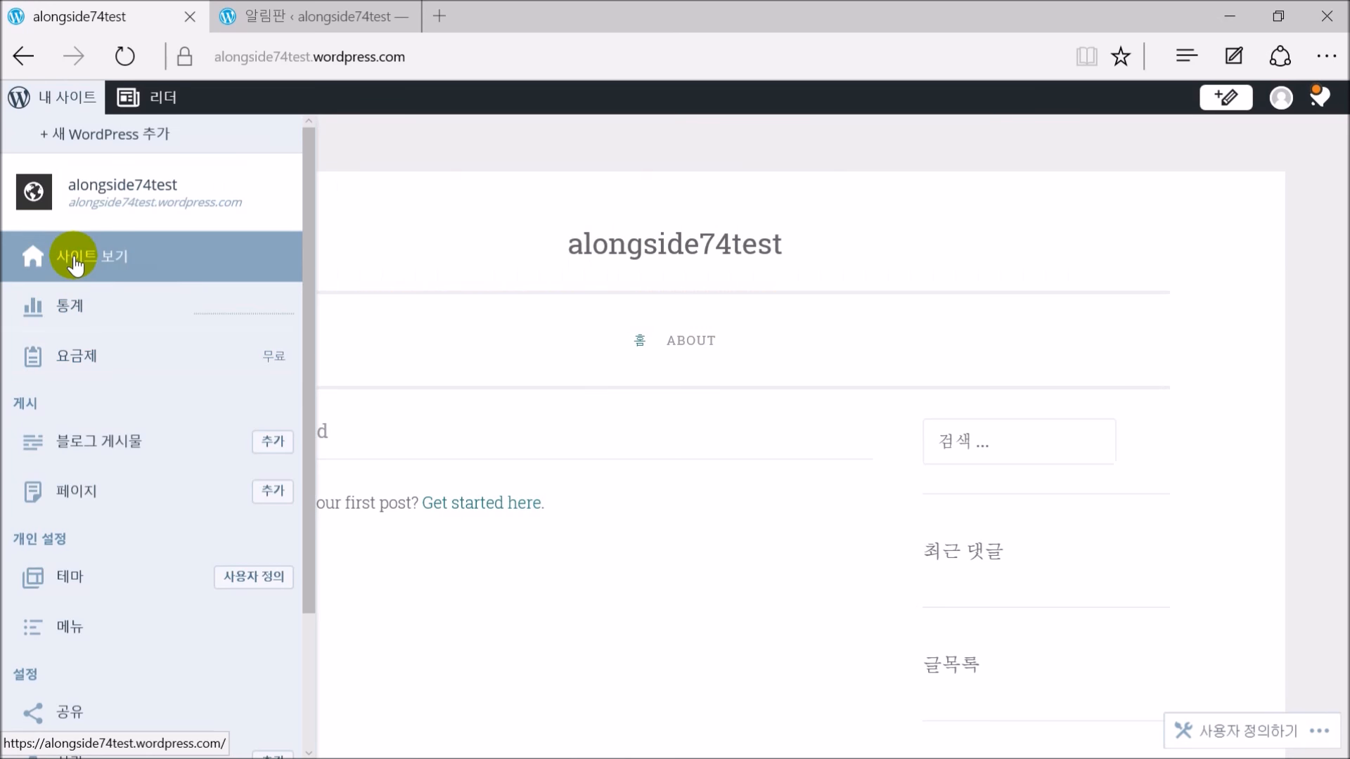
click(75, 262)
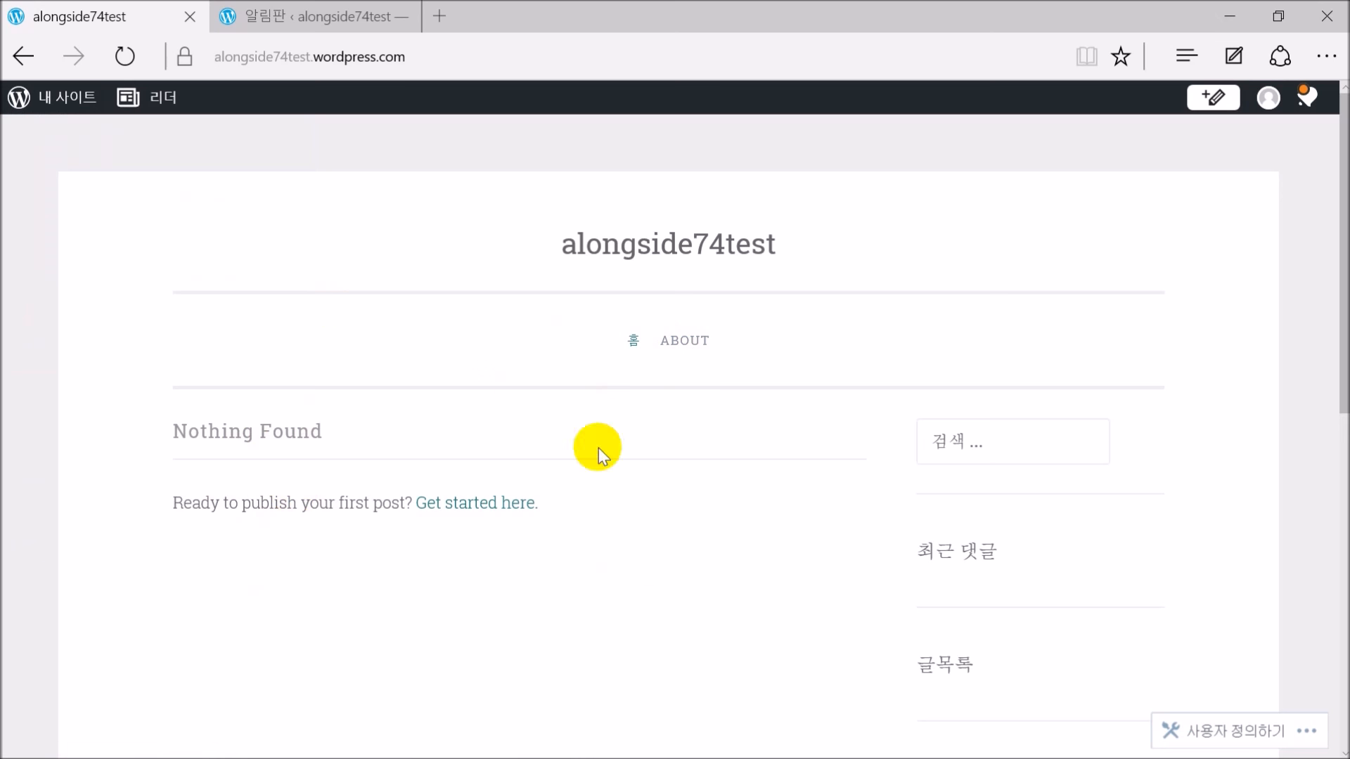
Scroll over the empty 'Nothing Found' front page, then open the My Sites menu
scroll(737, 495, down, 10)
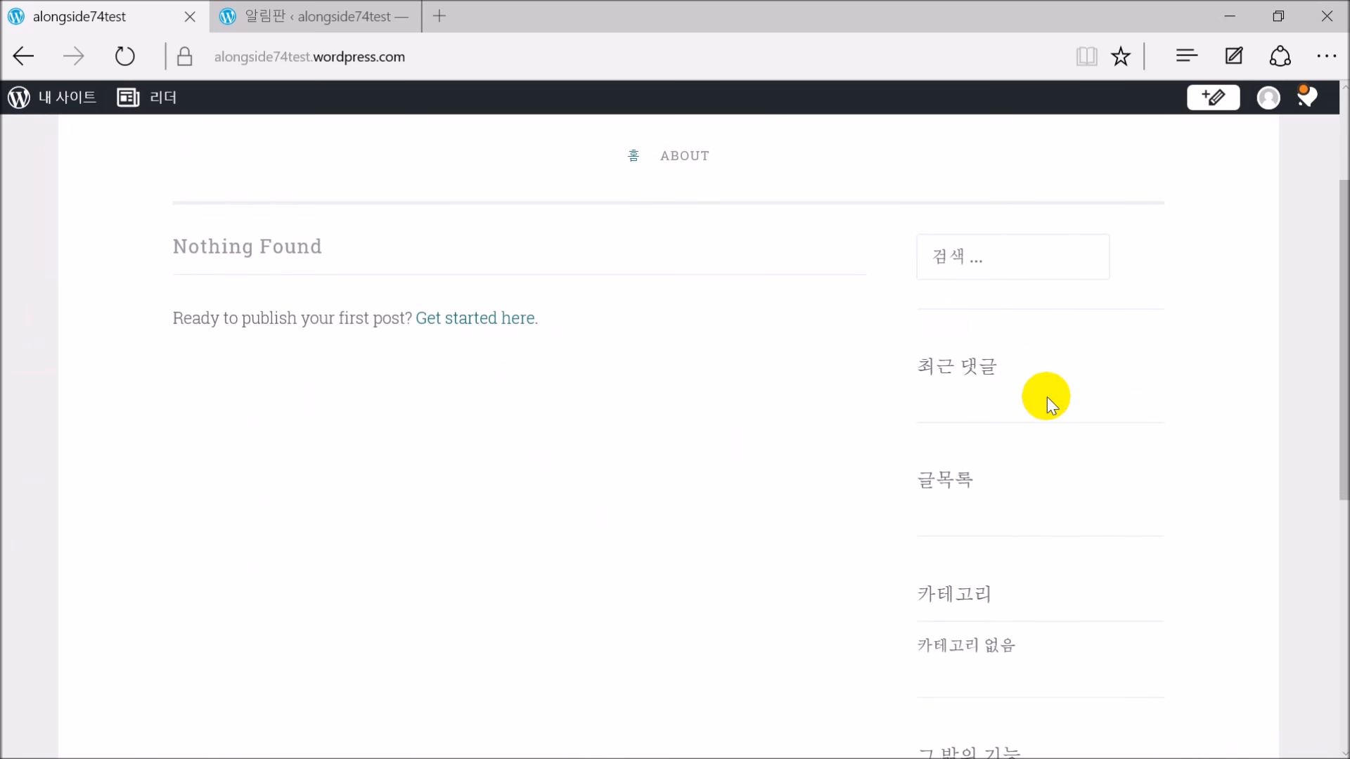
scroll(1092, 453, up, 10)
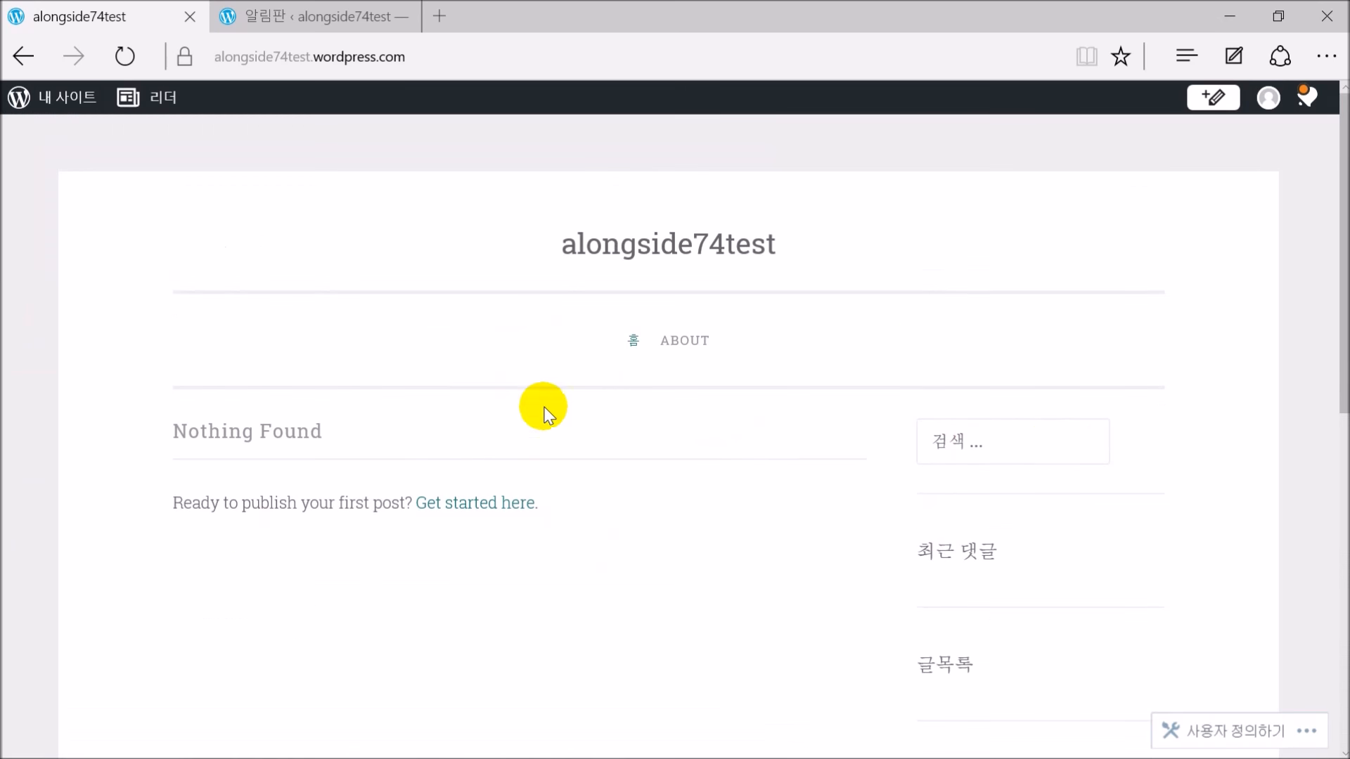
scroll(1047, 472, down, 7)
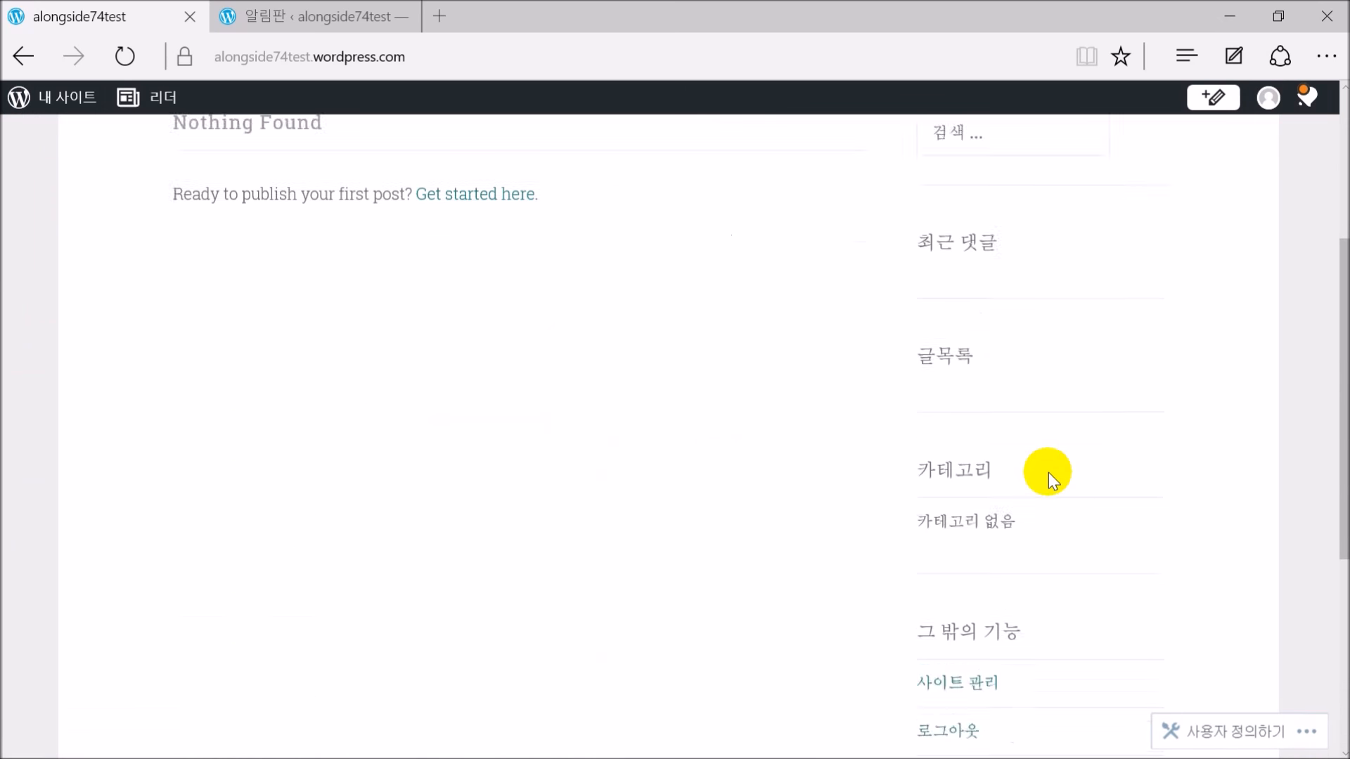
scroll(1095, 461, up, 7)
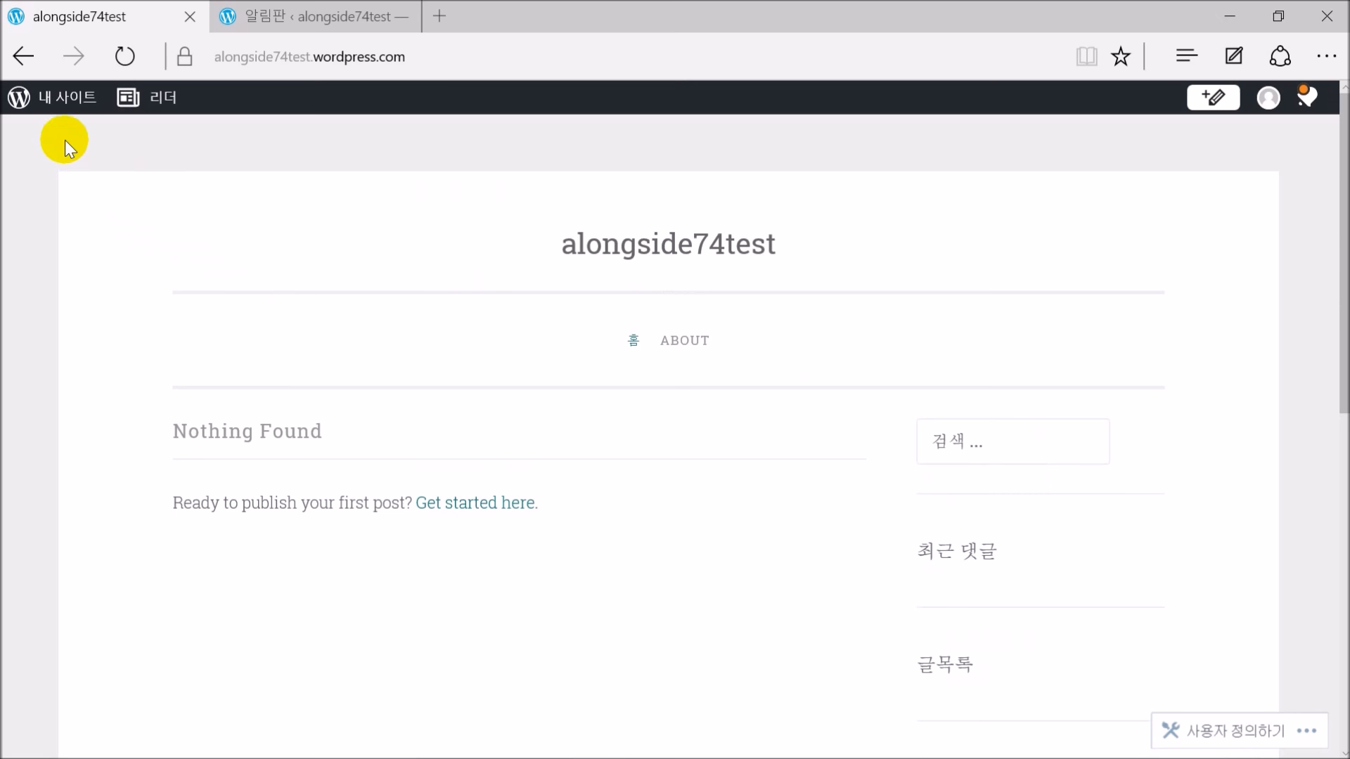
click(67, 97)
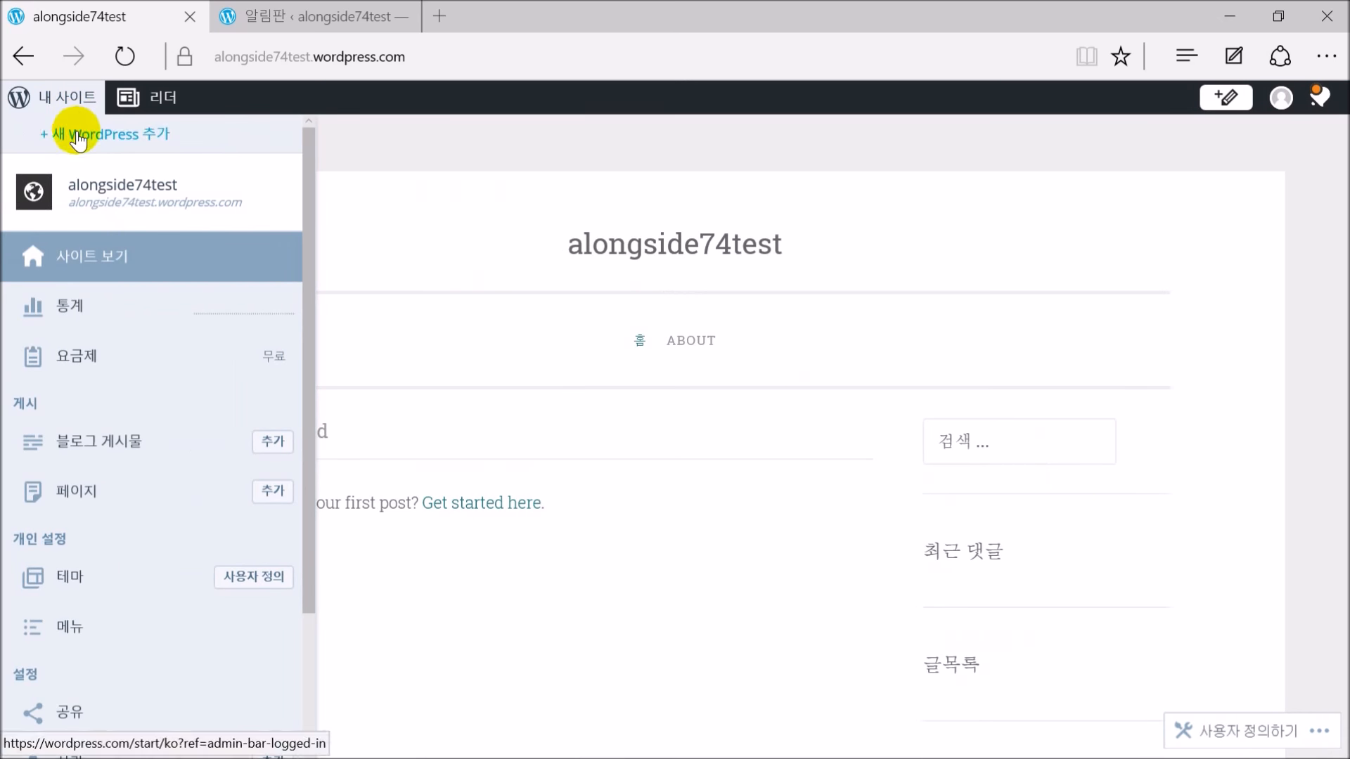
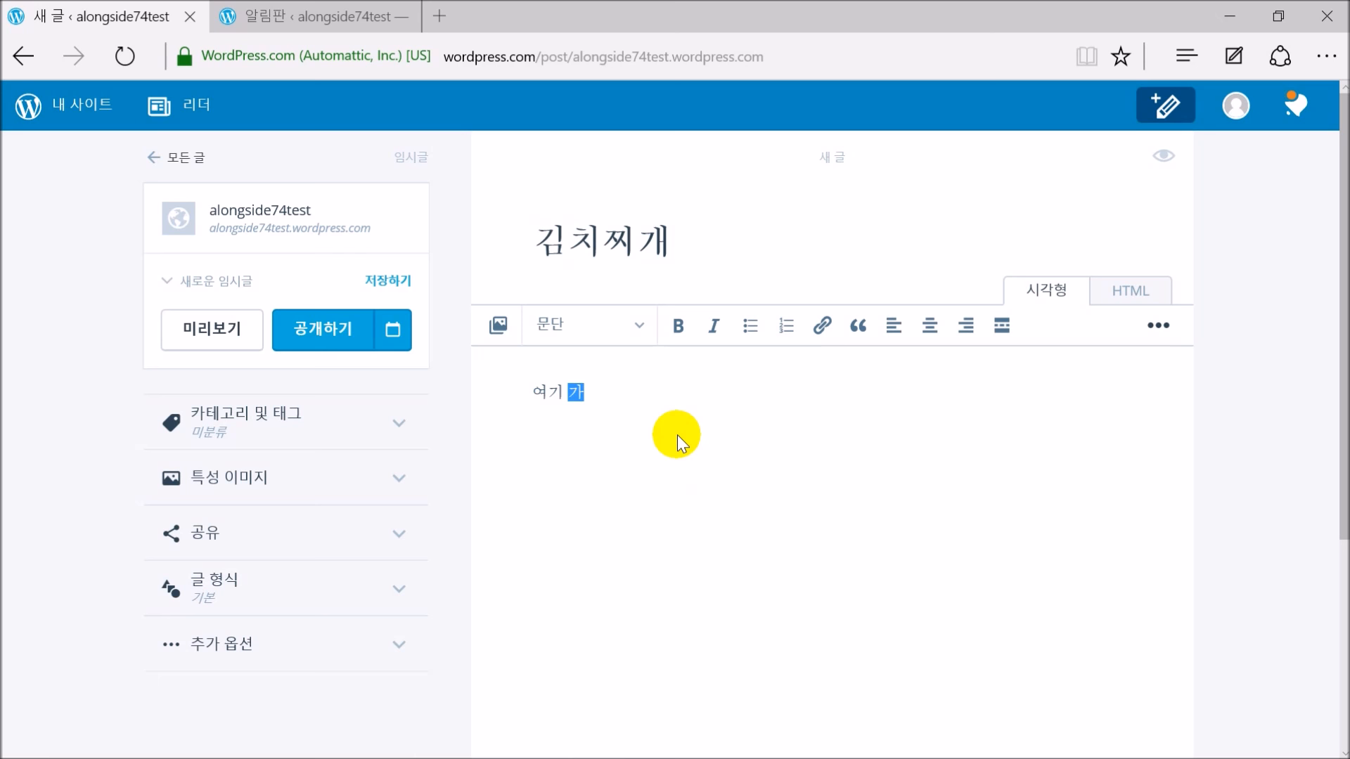
Add 맛있어요. as a new line below 여기 가보세요. and remove the extra empty paragraph
key(Return)
text(맛있어요.)
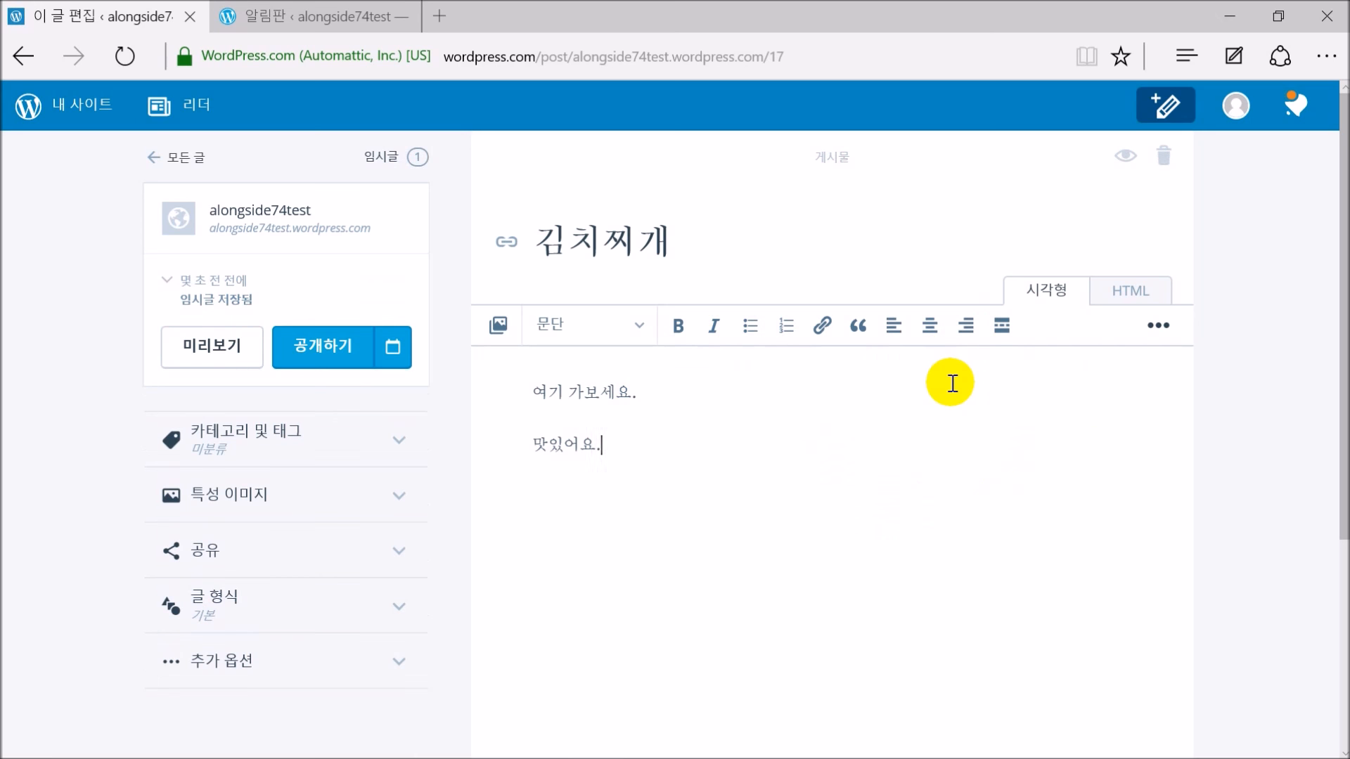
key(Return)
key(Return)
key(BackSpace)
key(BackSpace)
key(Return)
key(Return)
key(BackSpace)
Upload kimchisoup.png to the media library and insert the kimchi stew photo into the post
click(496, 331)
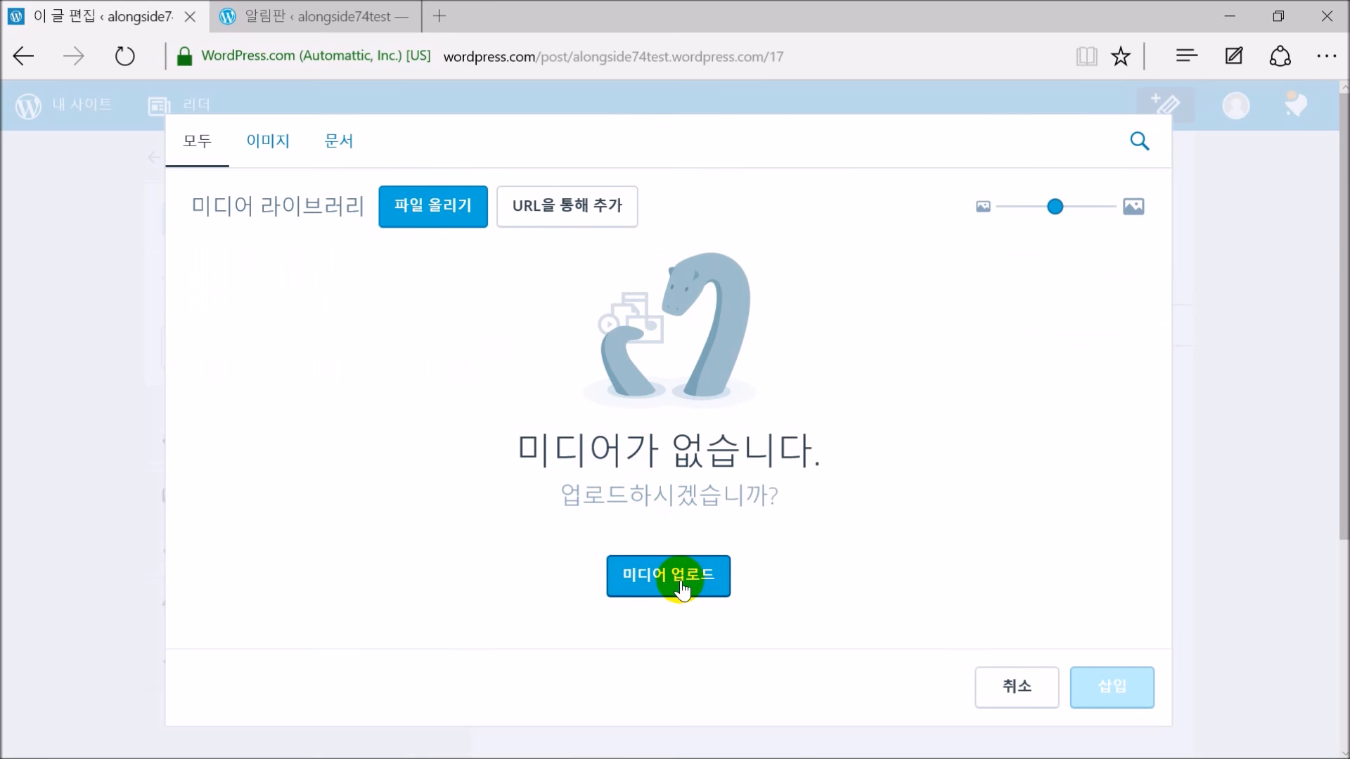
click(680, 583)
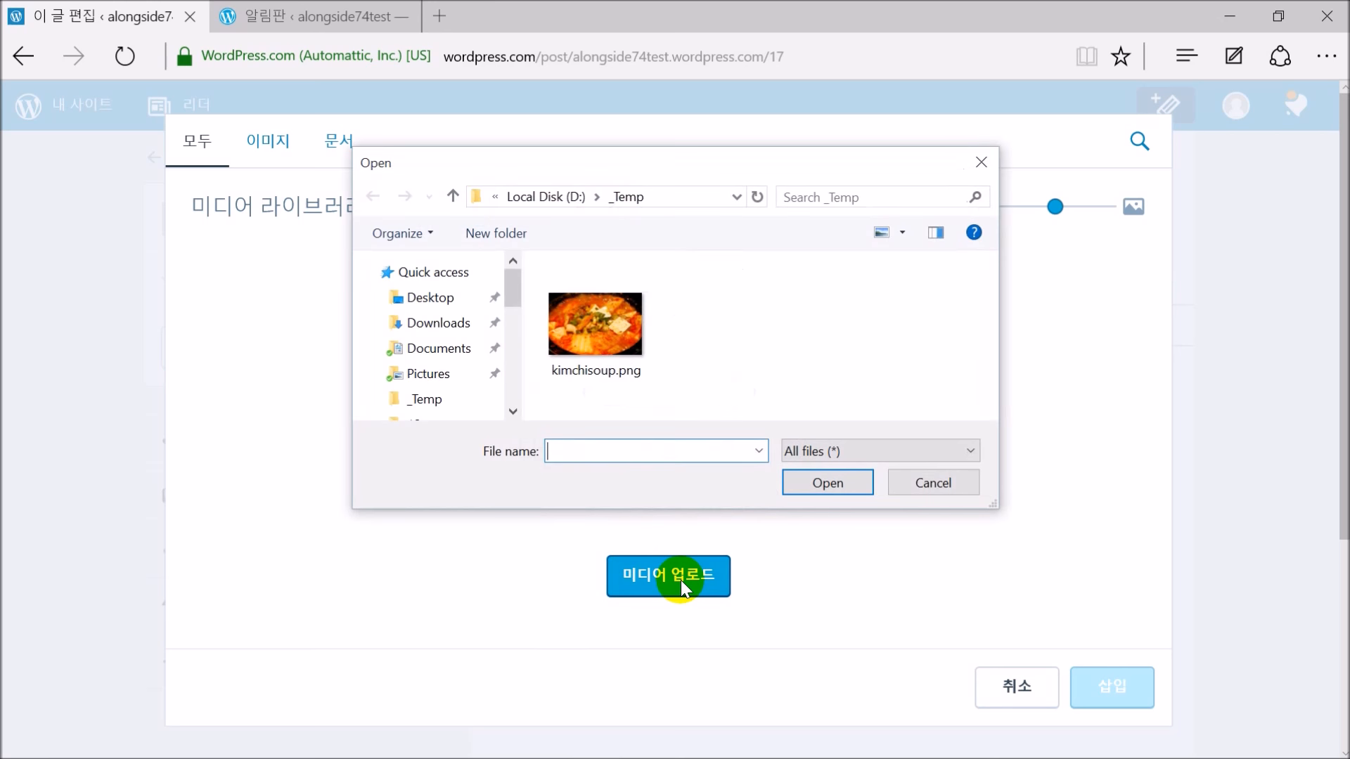
click(580, 313)
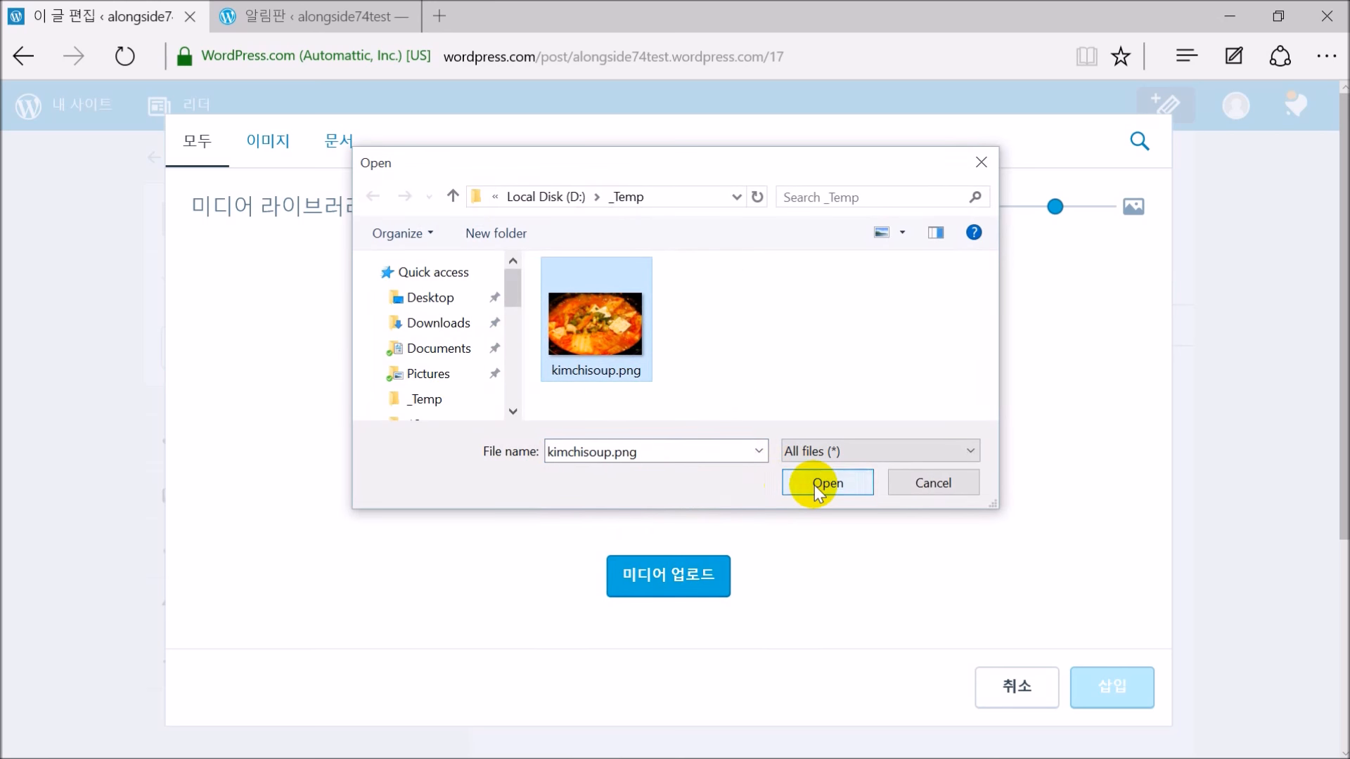
click(810, 483)
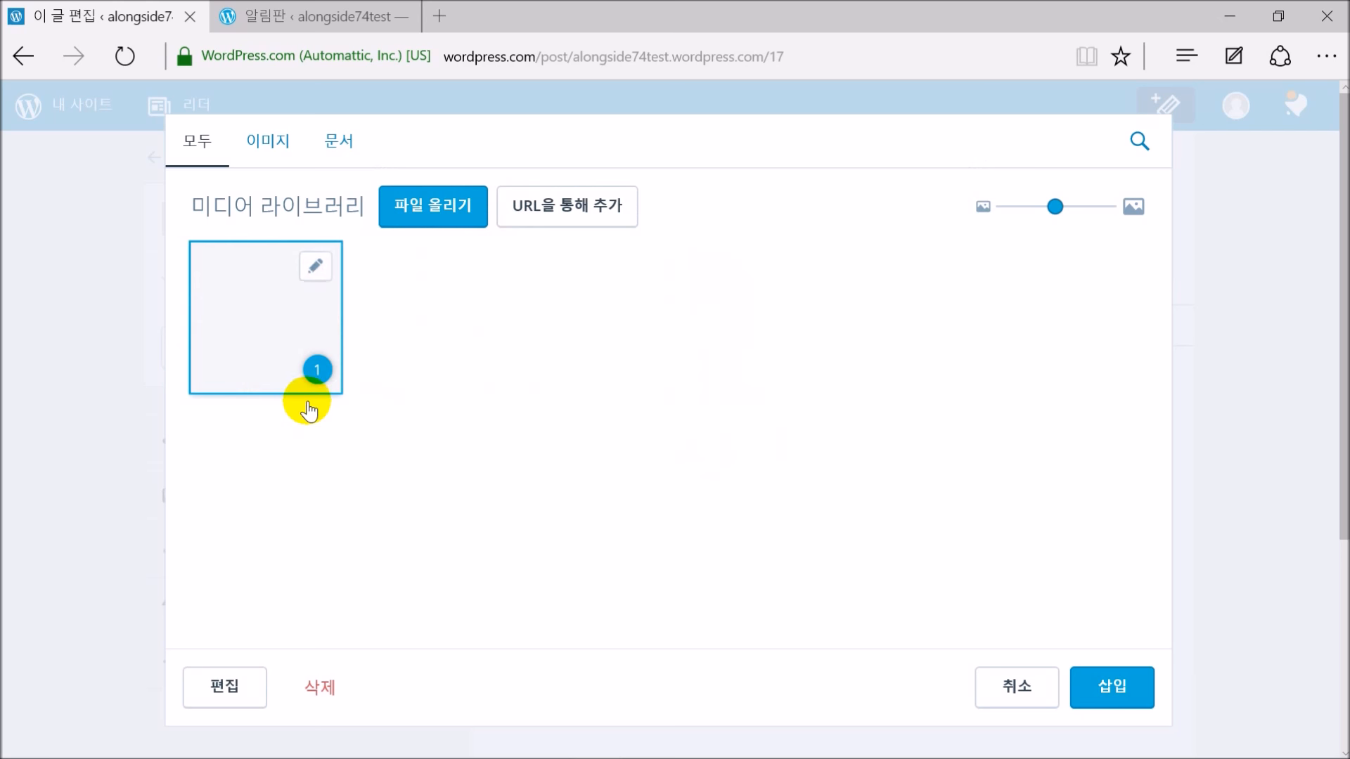
click(274, 320)
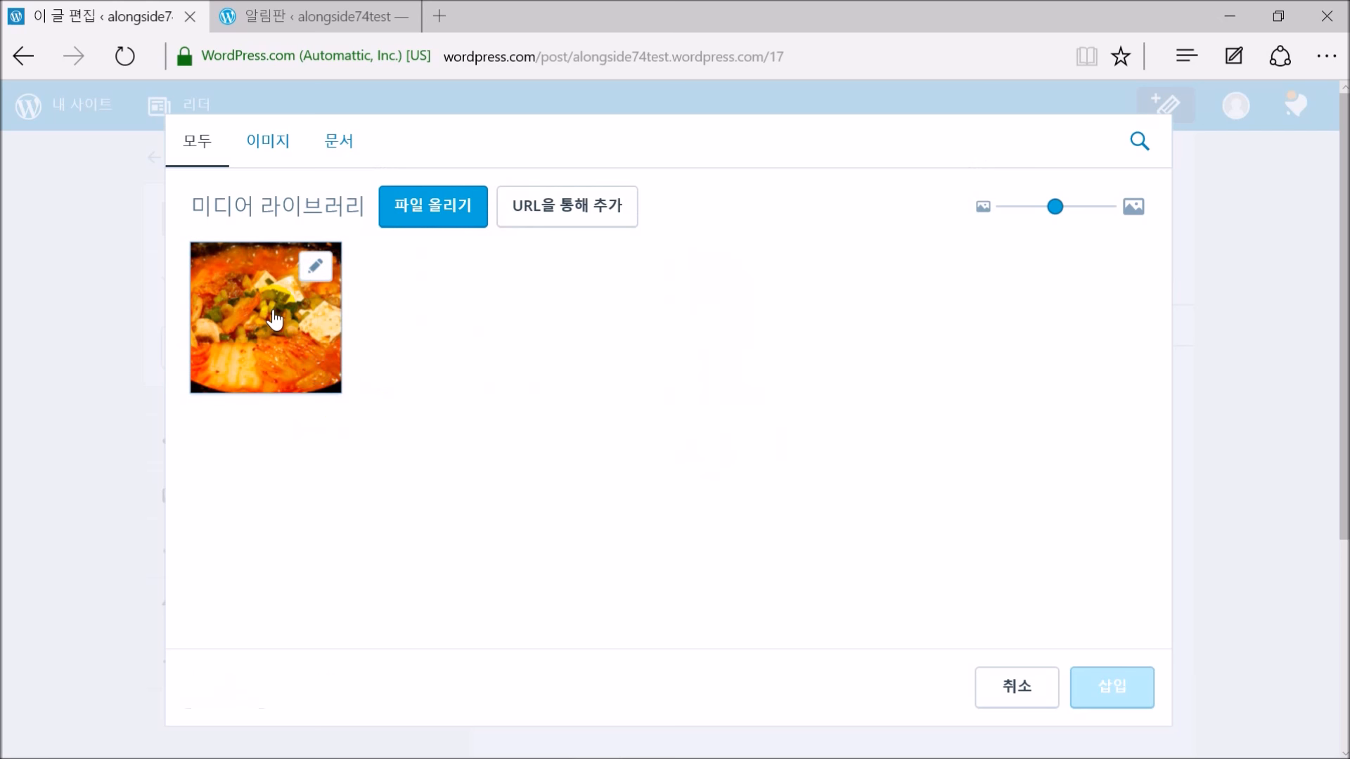
click(274, 323)
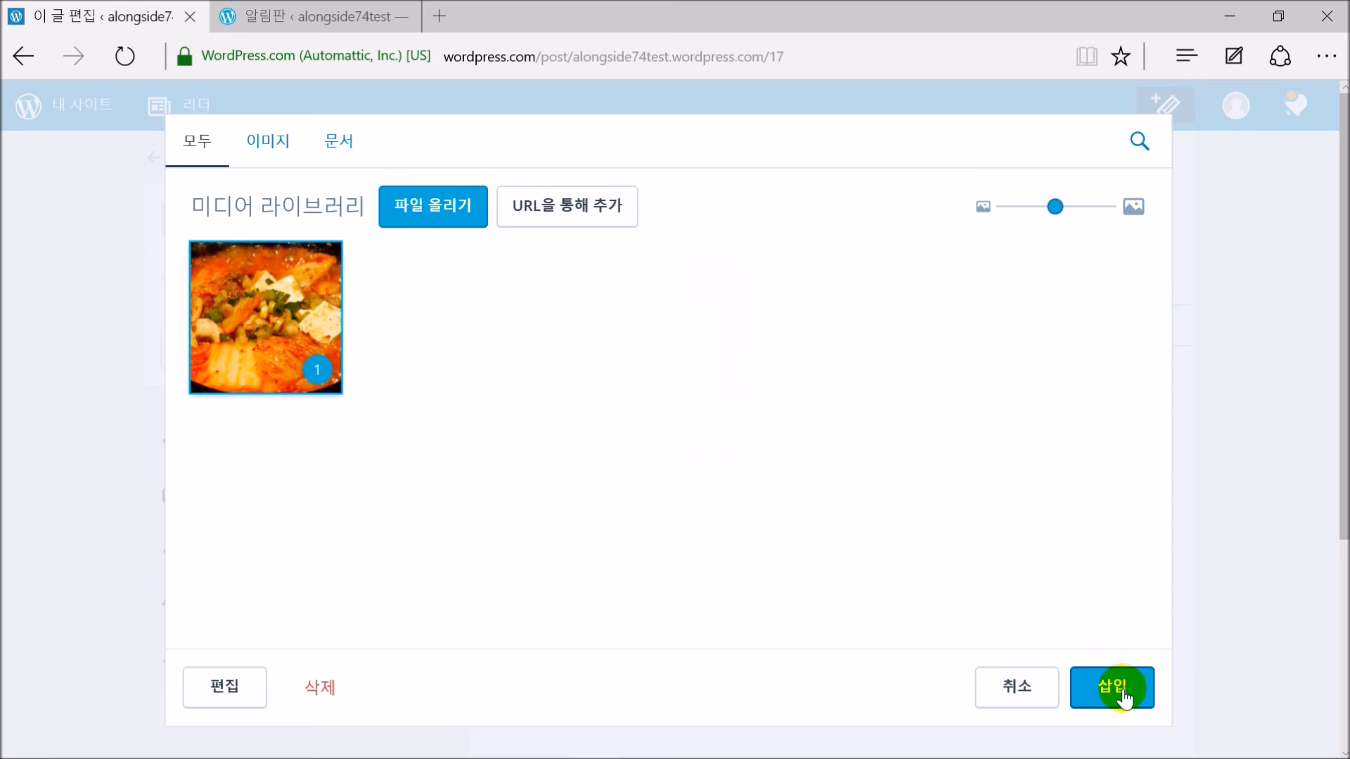
click(1118, 690)
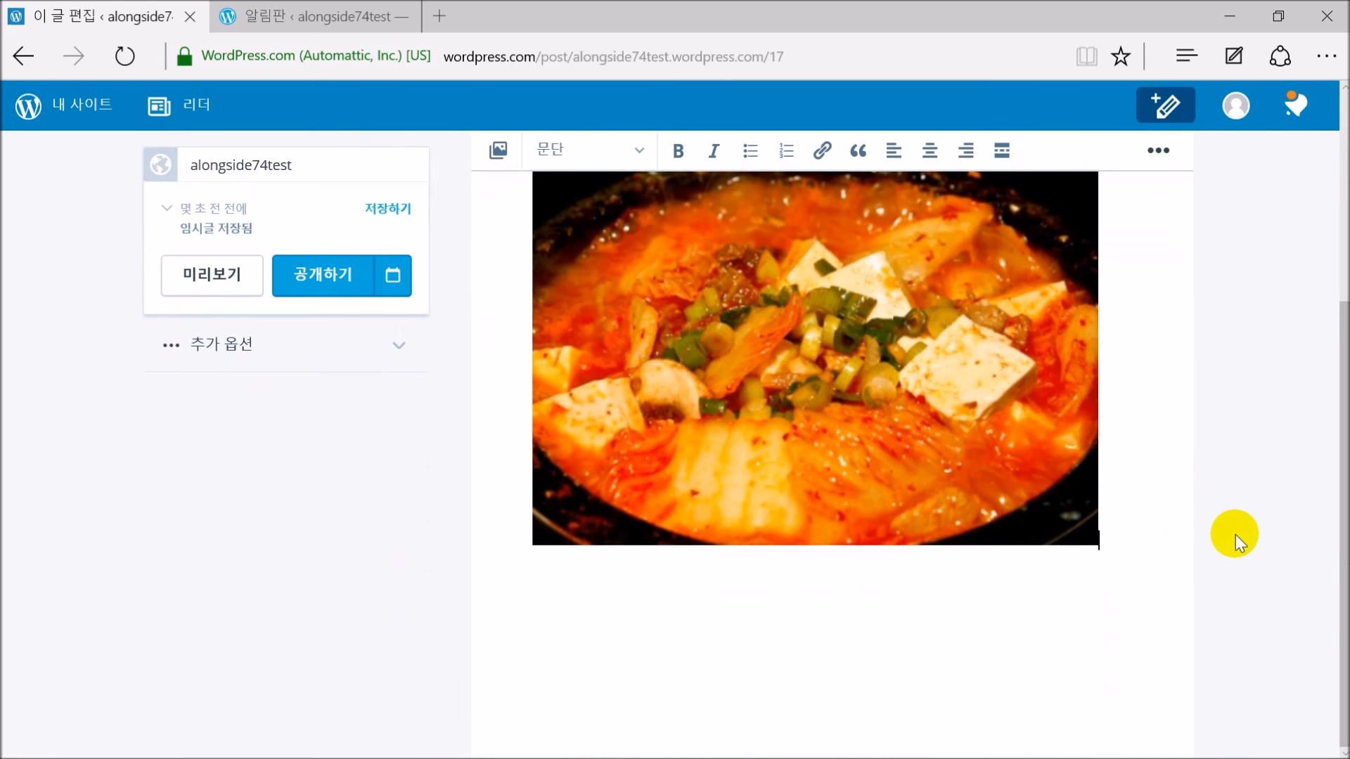
scroll(1234, 534, up, 5)
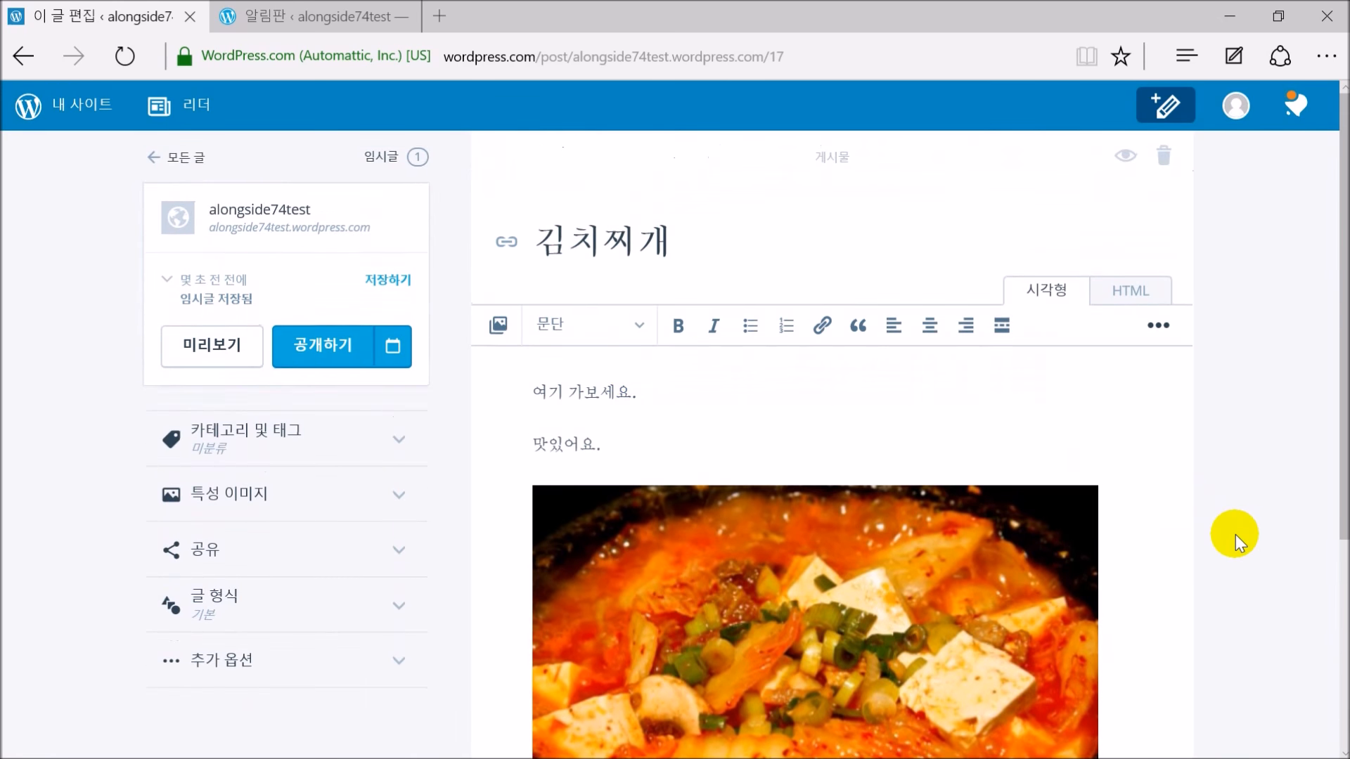
click(184, 359)
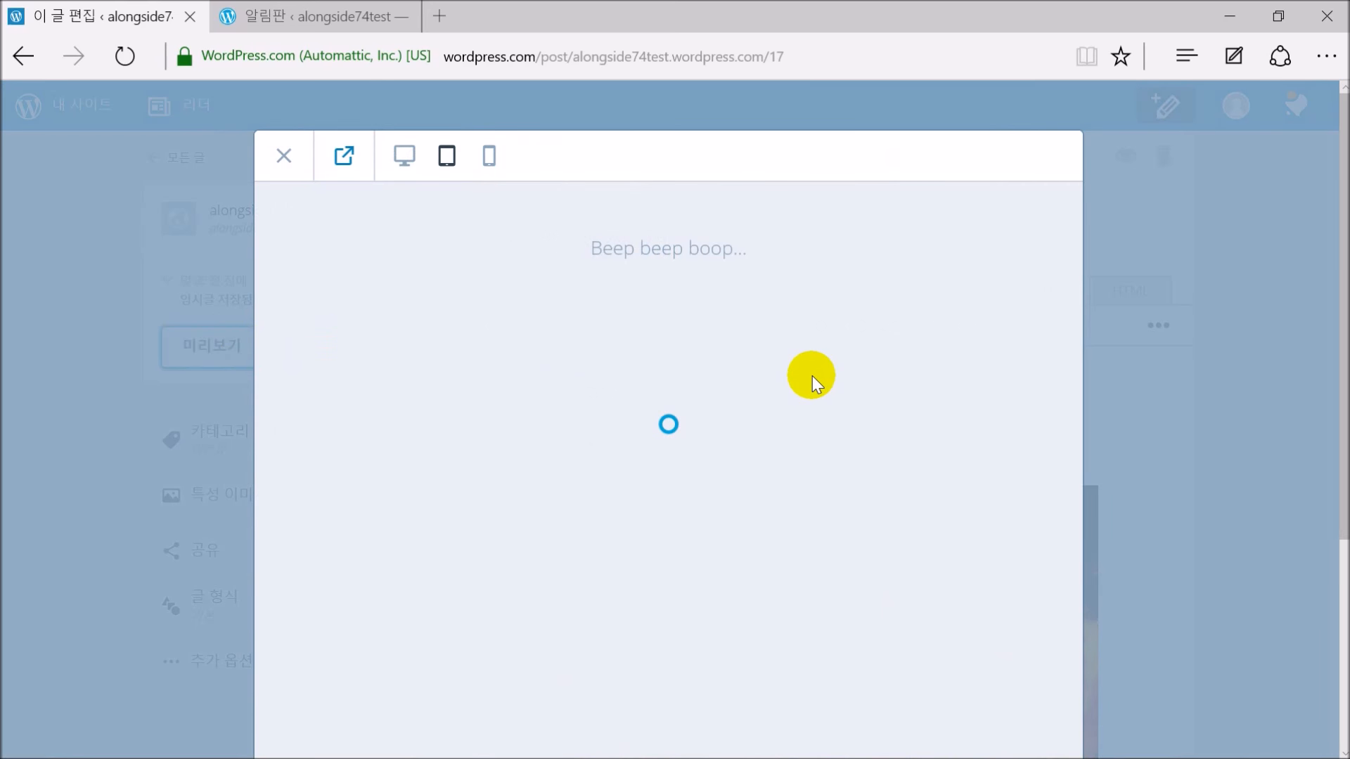
scroll(813, 392, down, 10)
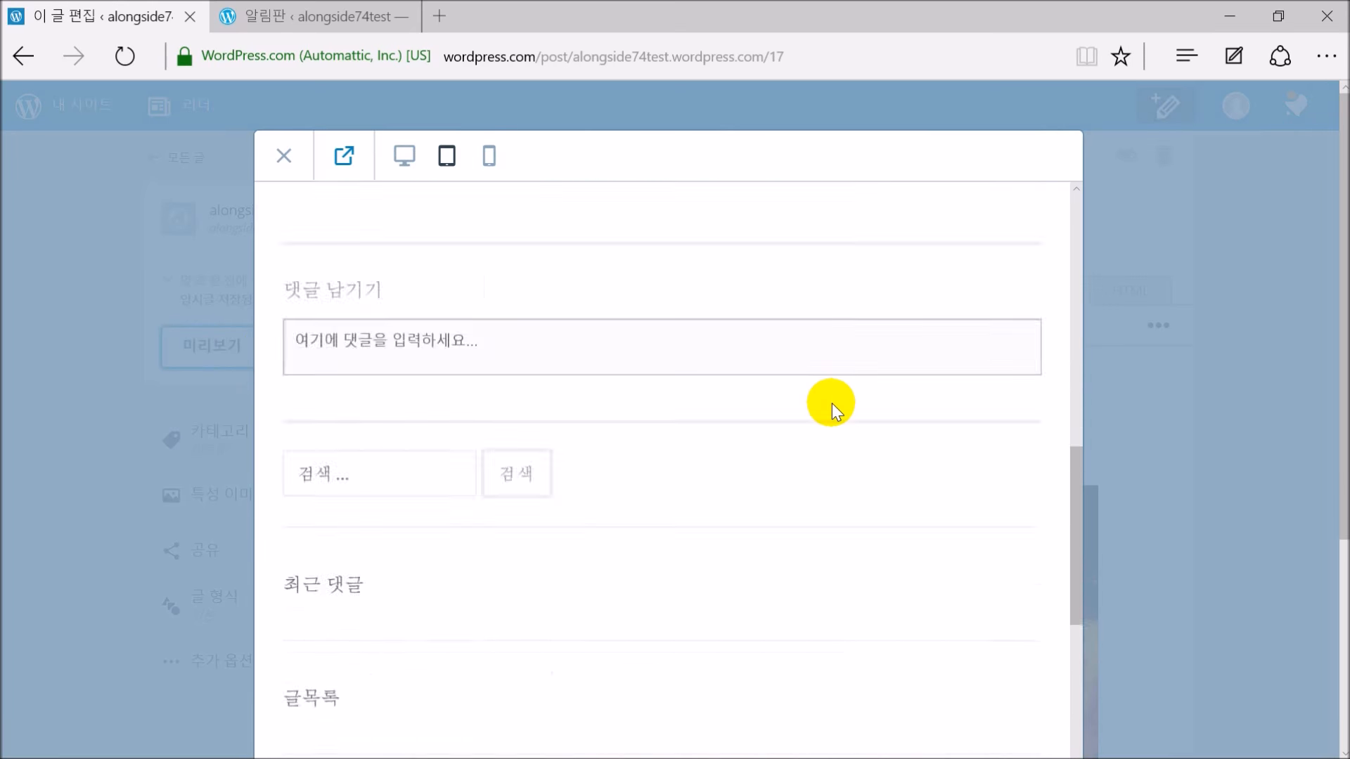
scroll(832, 402, up, 10)
click(284, 155)
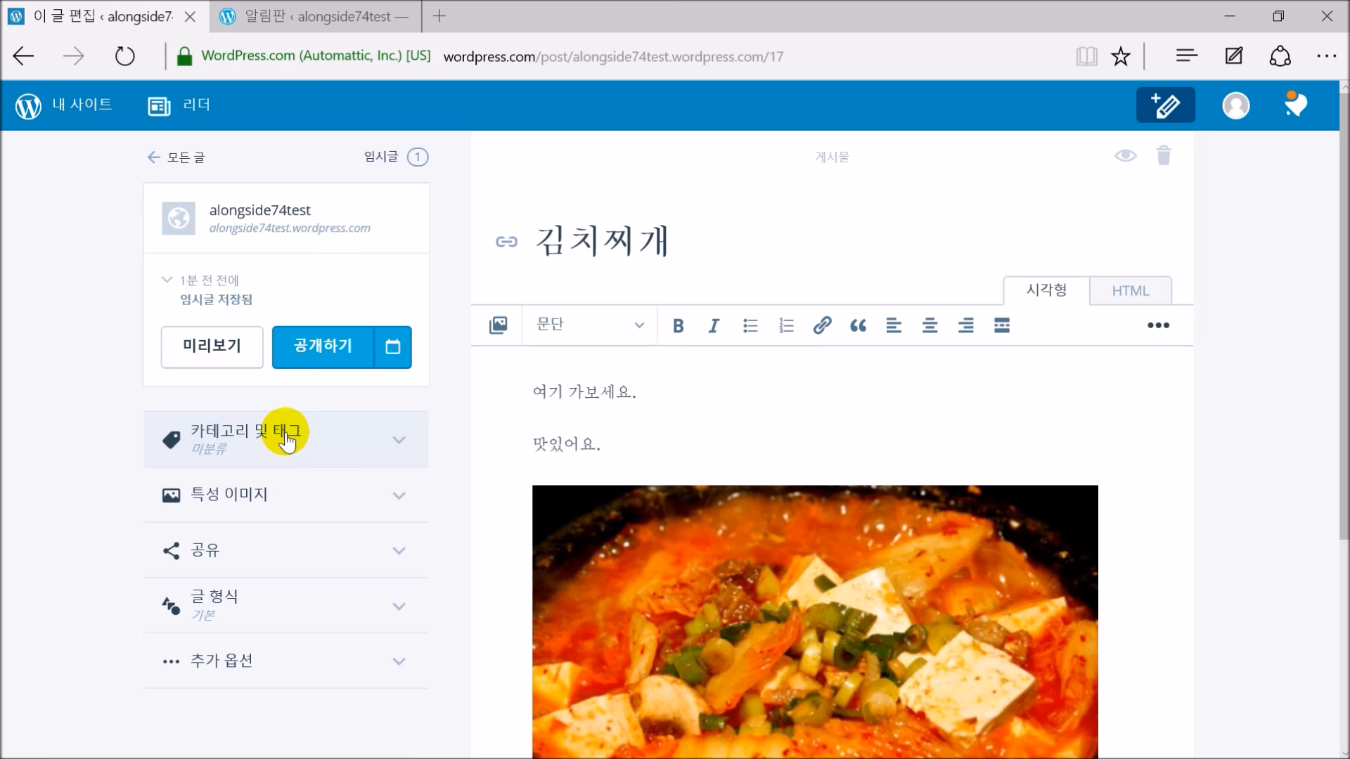
In Categories & Tags, add a new top-level category named 음식
click(286, 441)
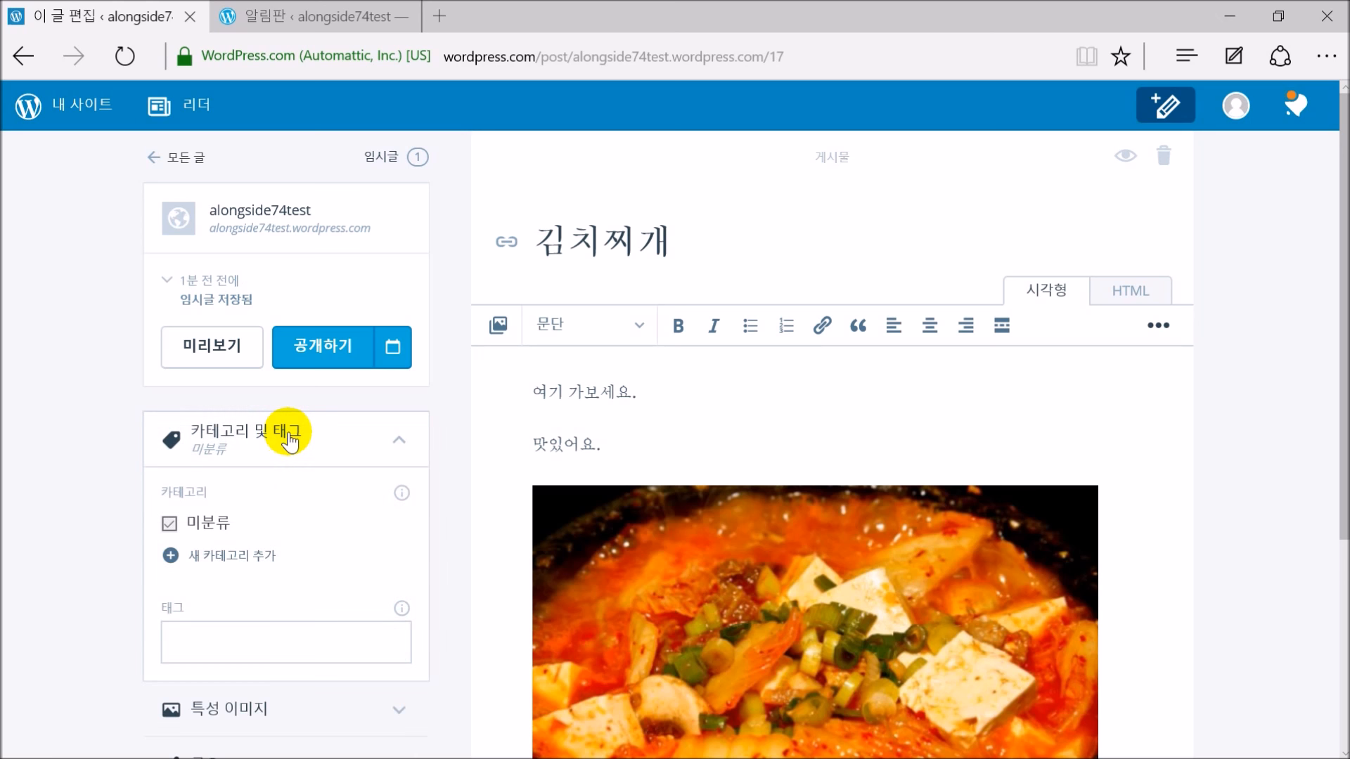
scroll(298, 462, down, 1)
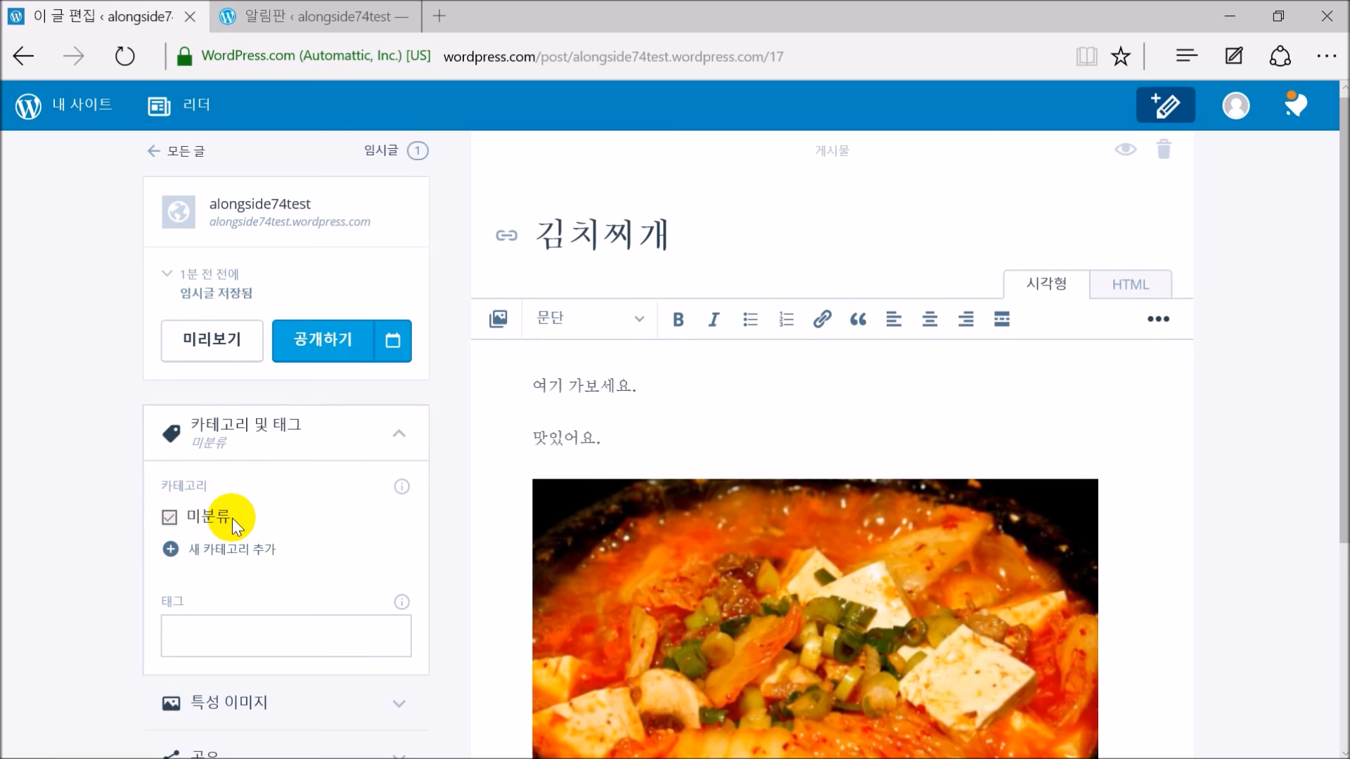
click(237, 555)
click(542, 267)
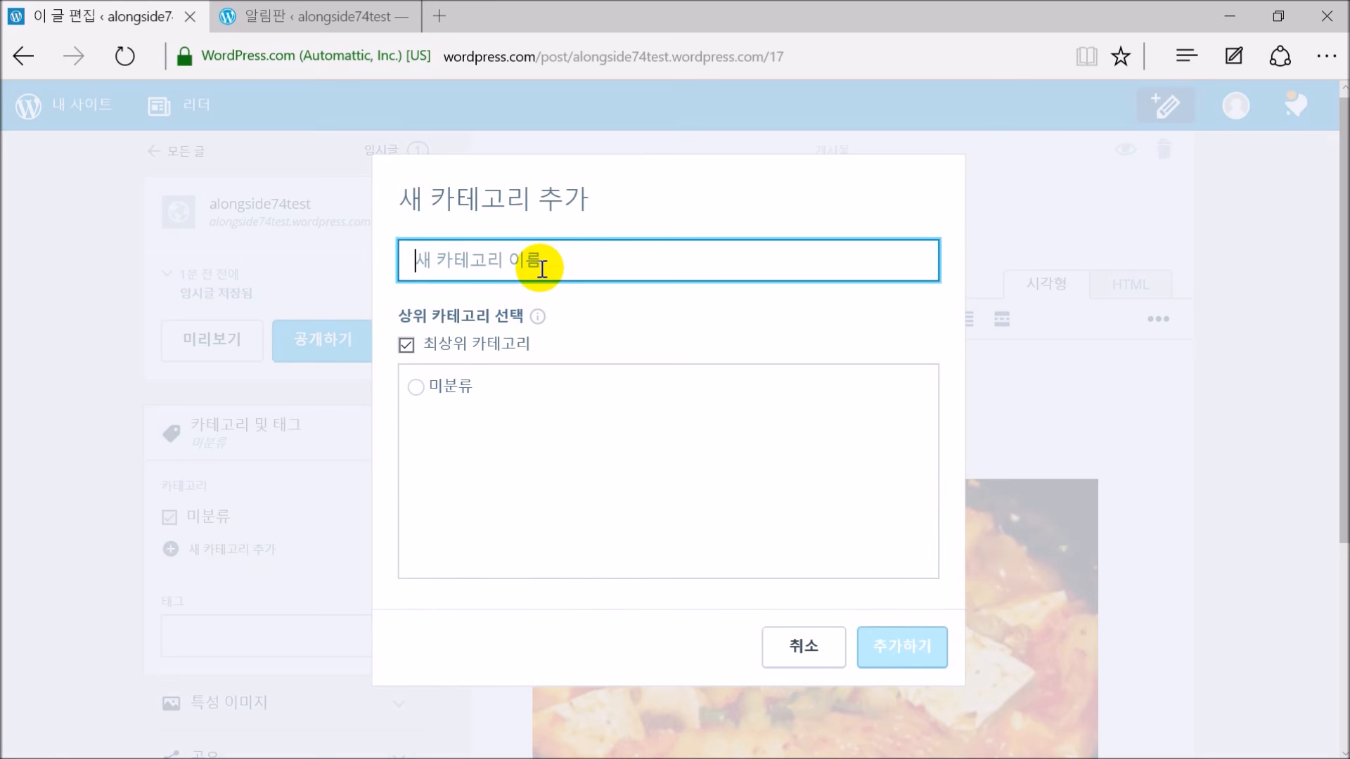
text(옴)
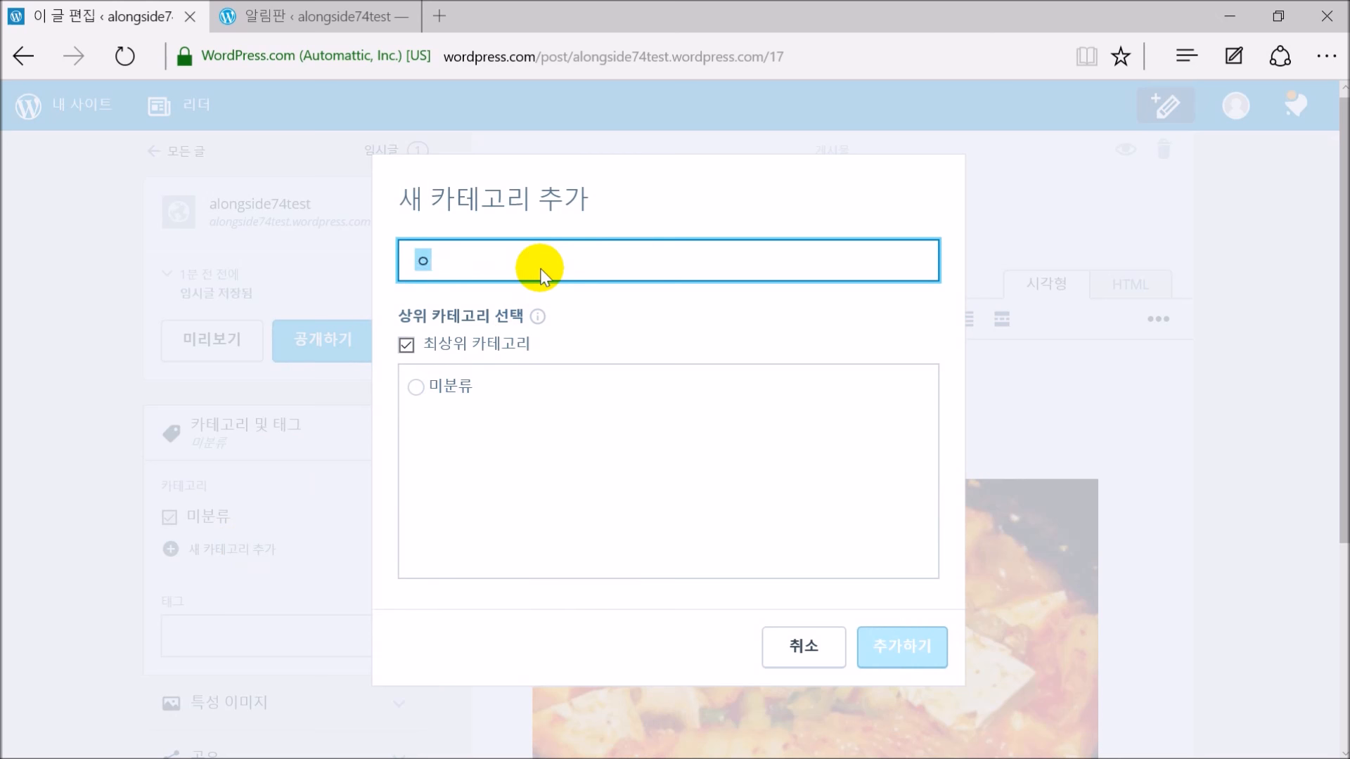
text(식)
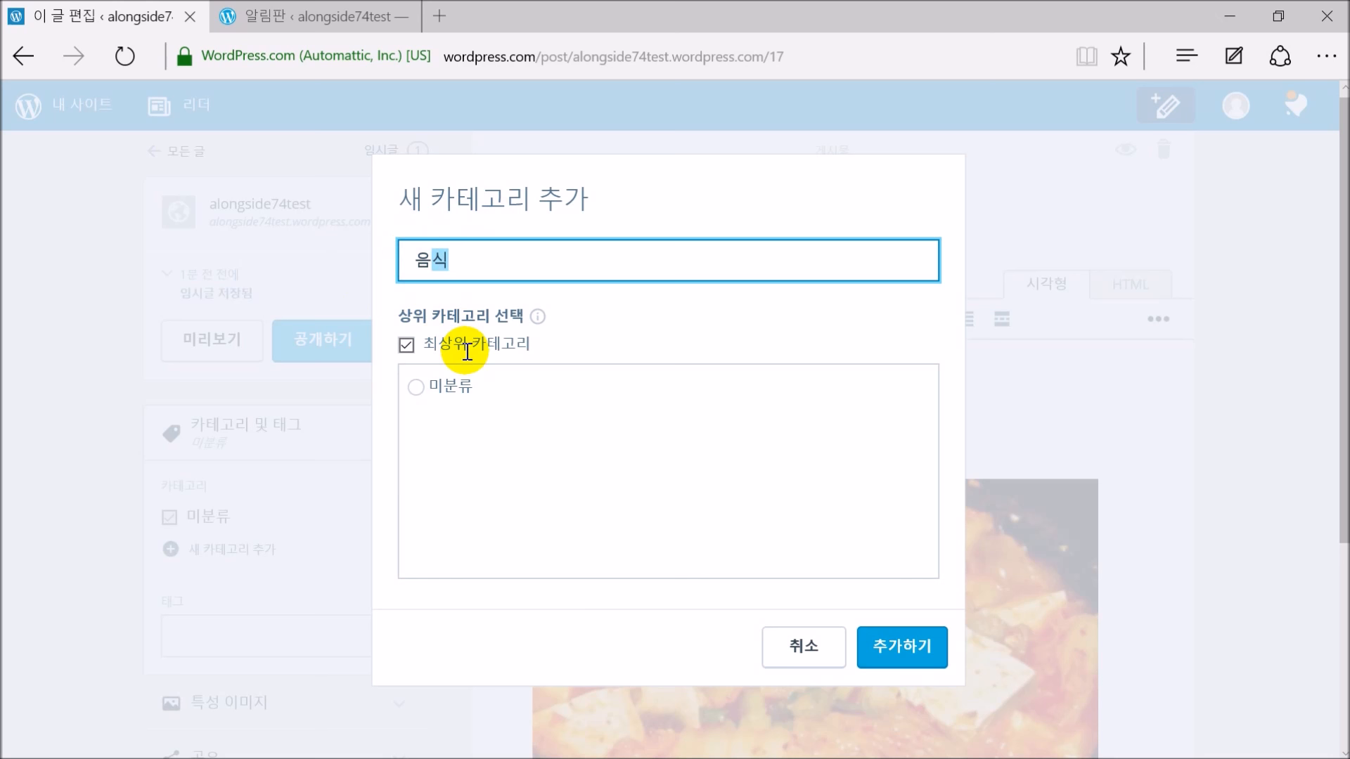
click(415, 388)
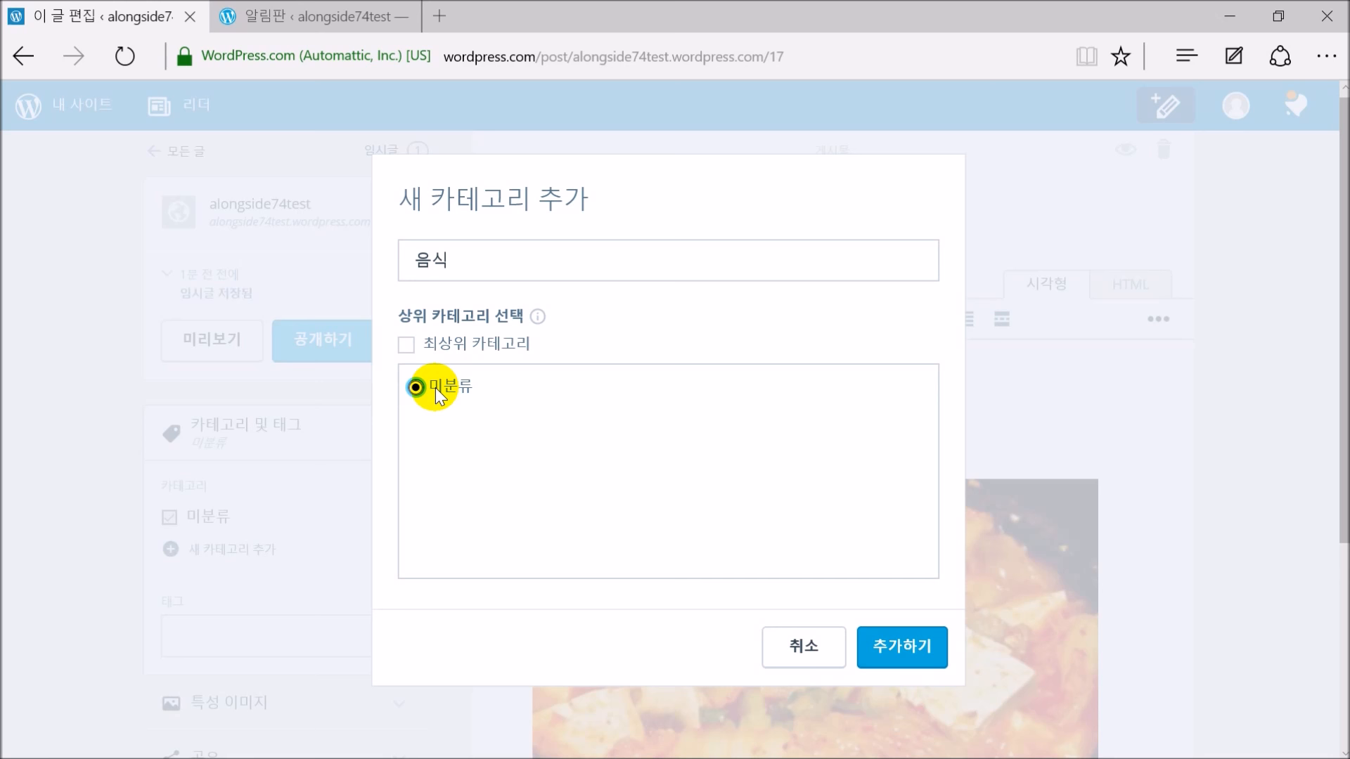
click(407, 343)
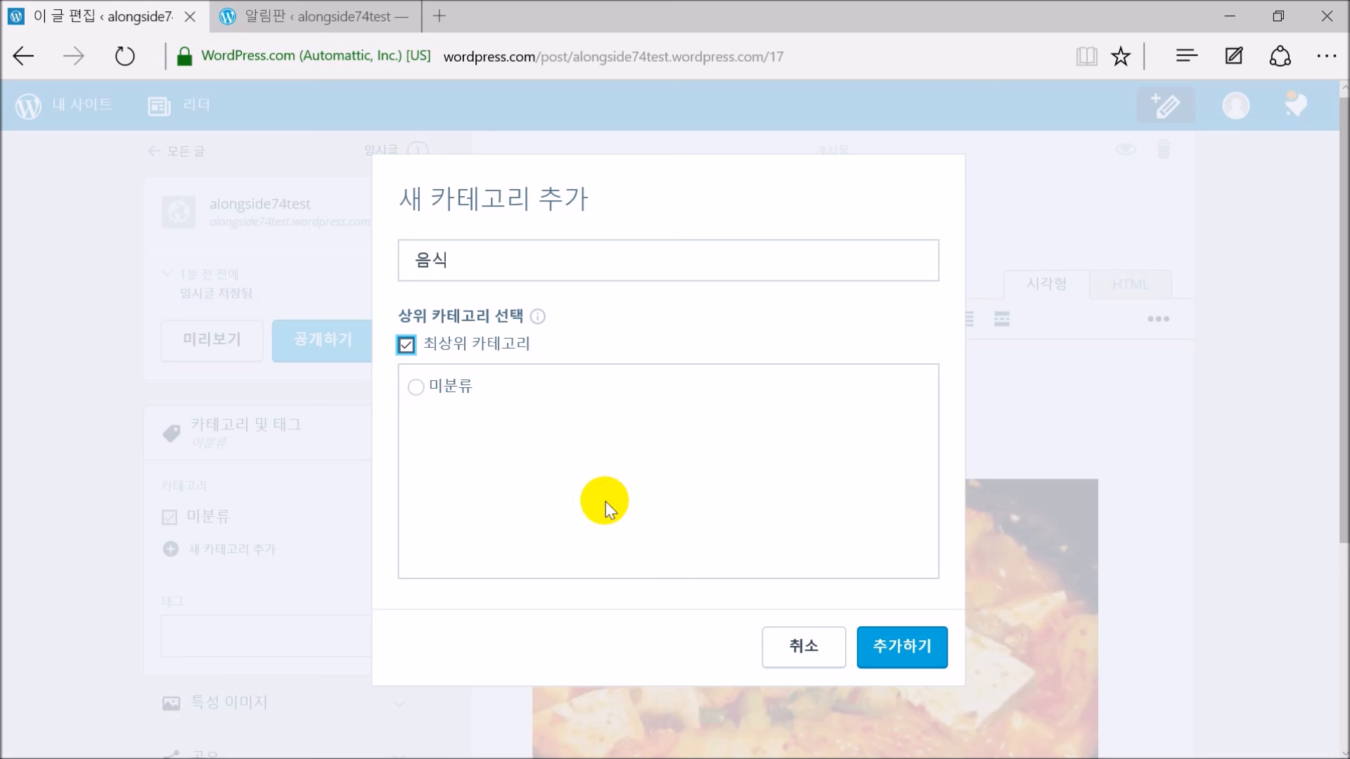
click(879, 642)
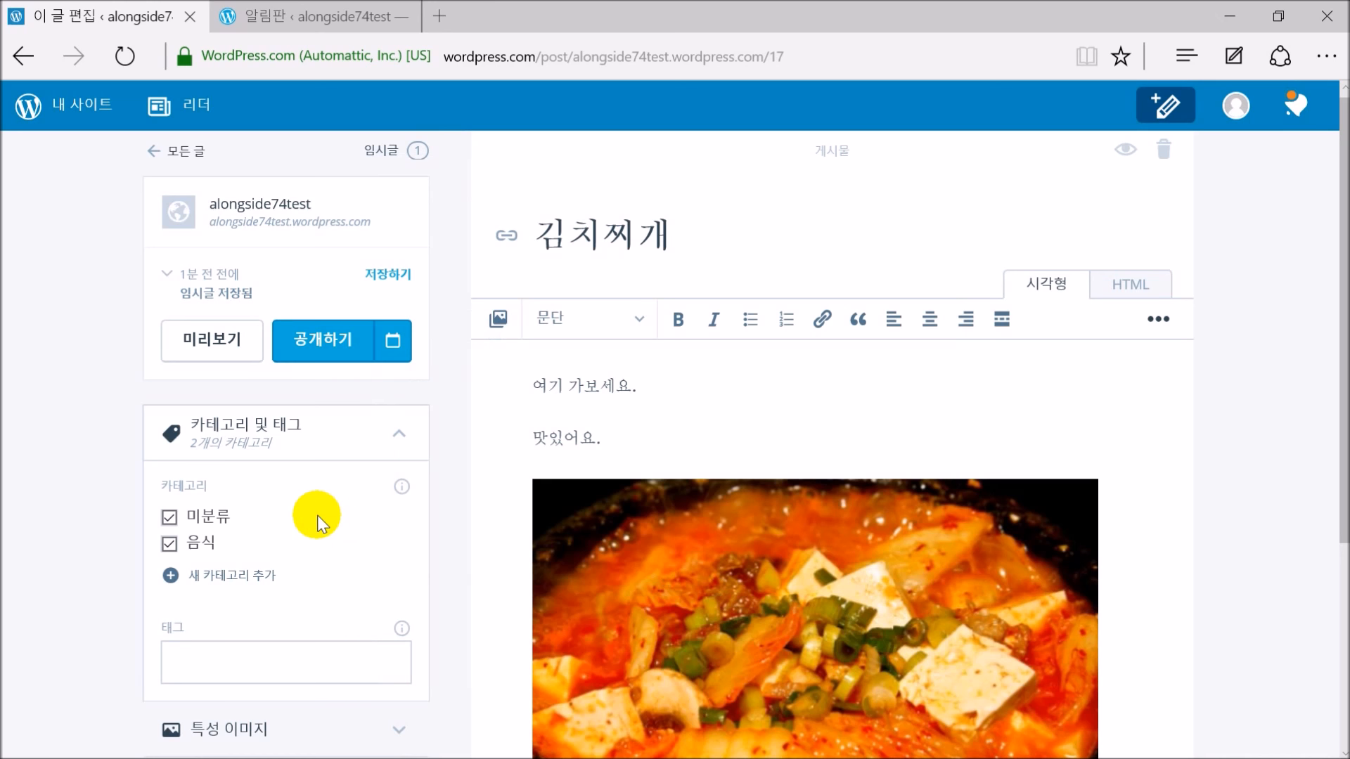
Create another top-level category named 여행 for the post
click(243, 580)
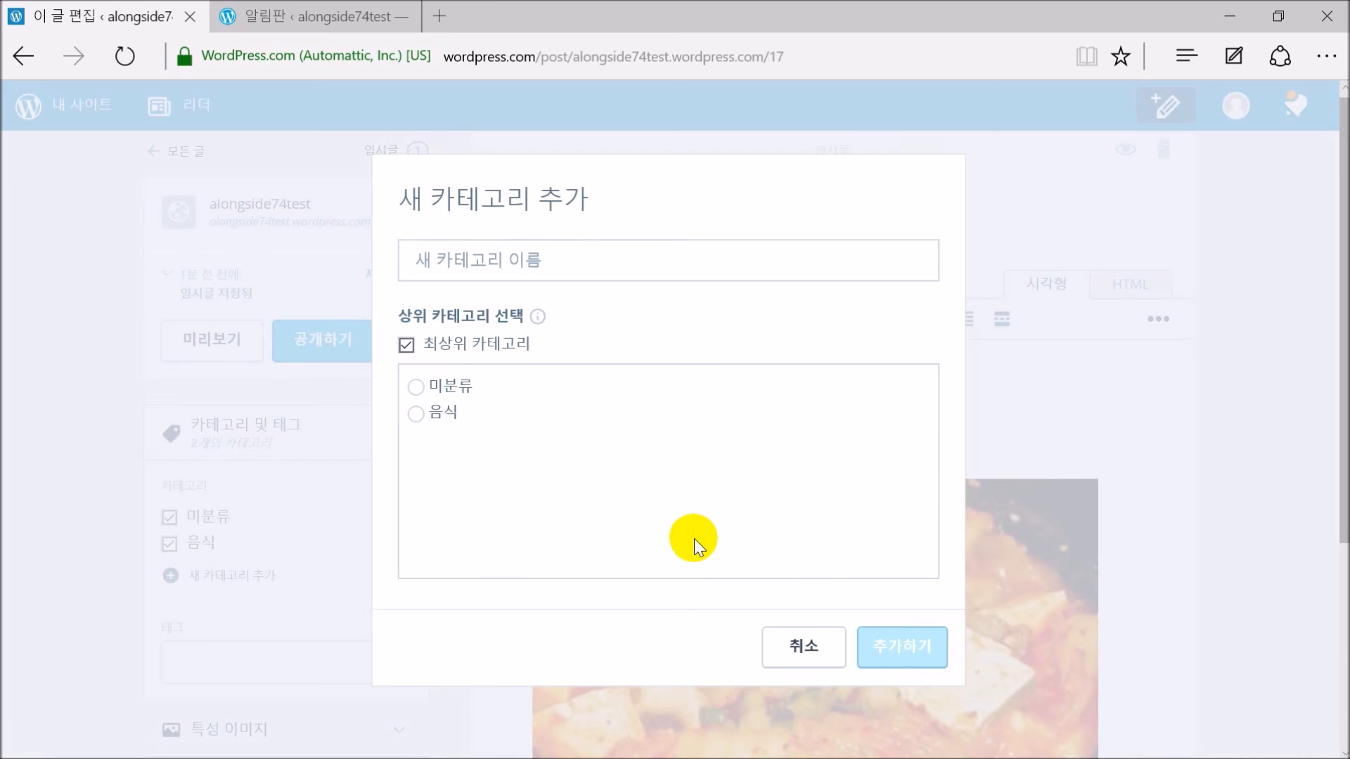
click(541, 267)
text(여행)
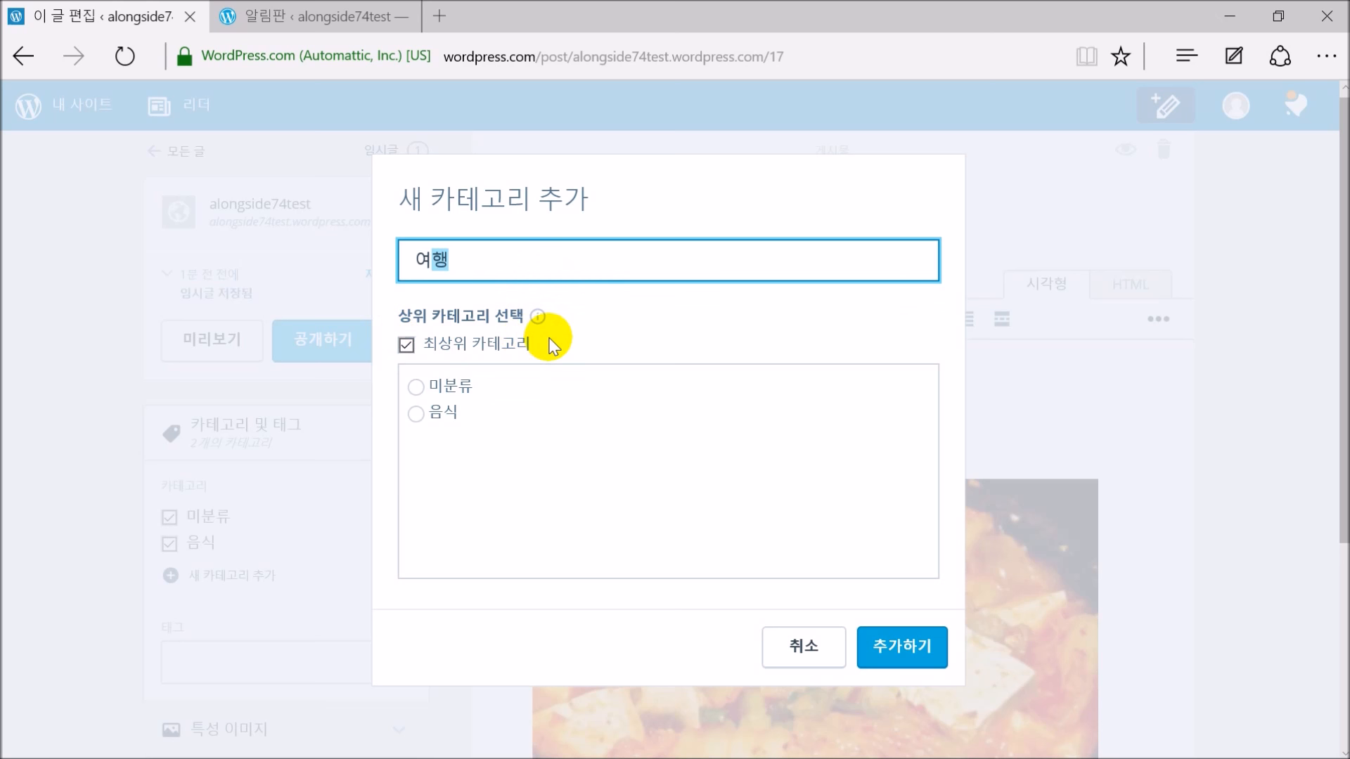
click(907, 642)
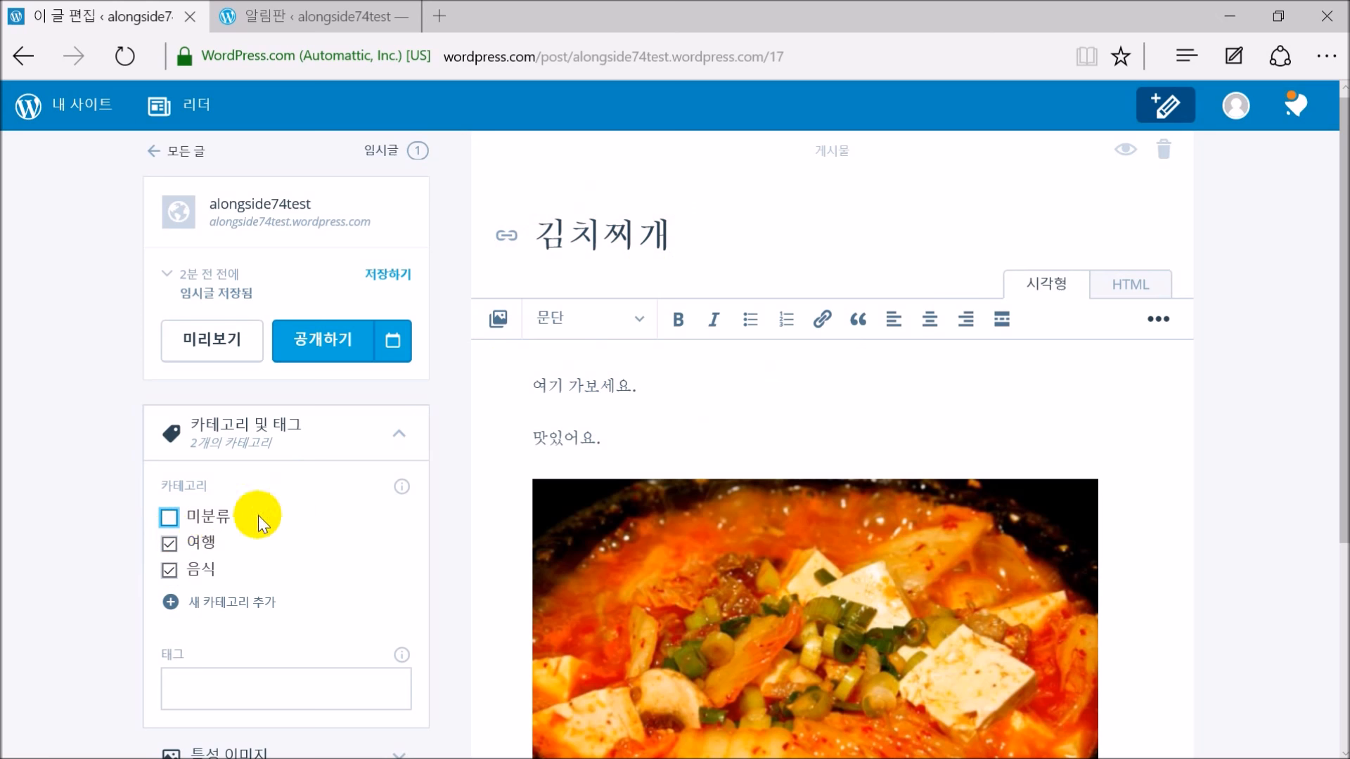
Untick 여행 so only 음식 remains, publish the post, and open the live blog
click(170, 545)
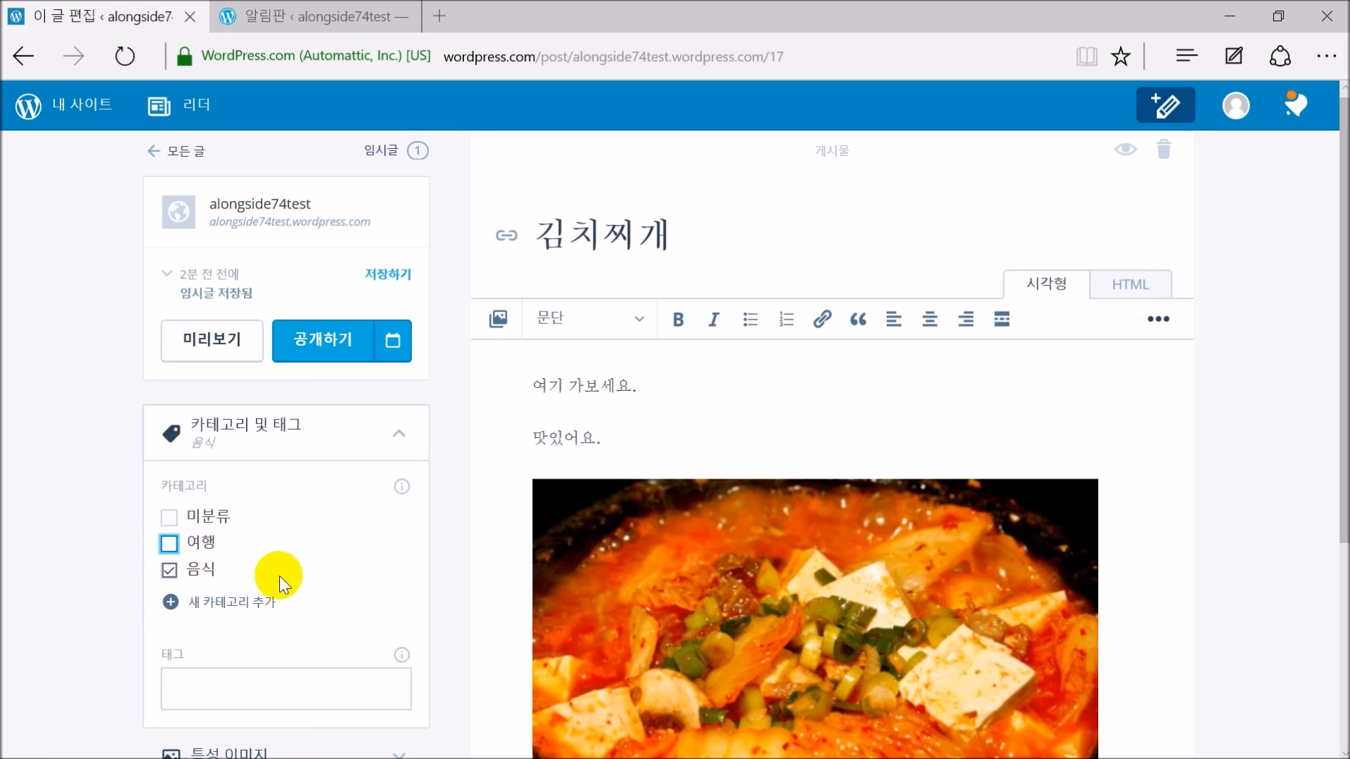
scroll(440, 592, down, 4)
scroll(440, 592, up, 4)
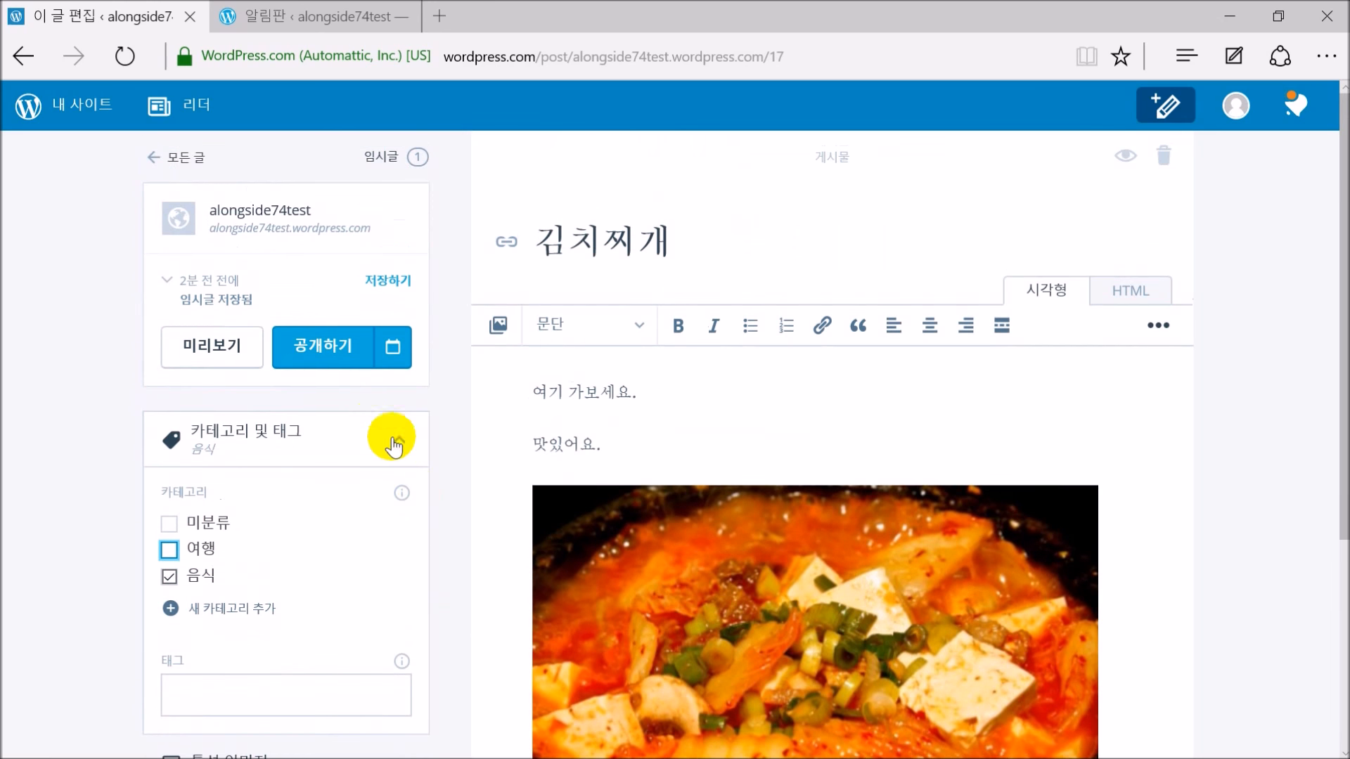
click(329, 352)
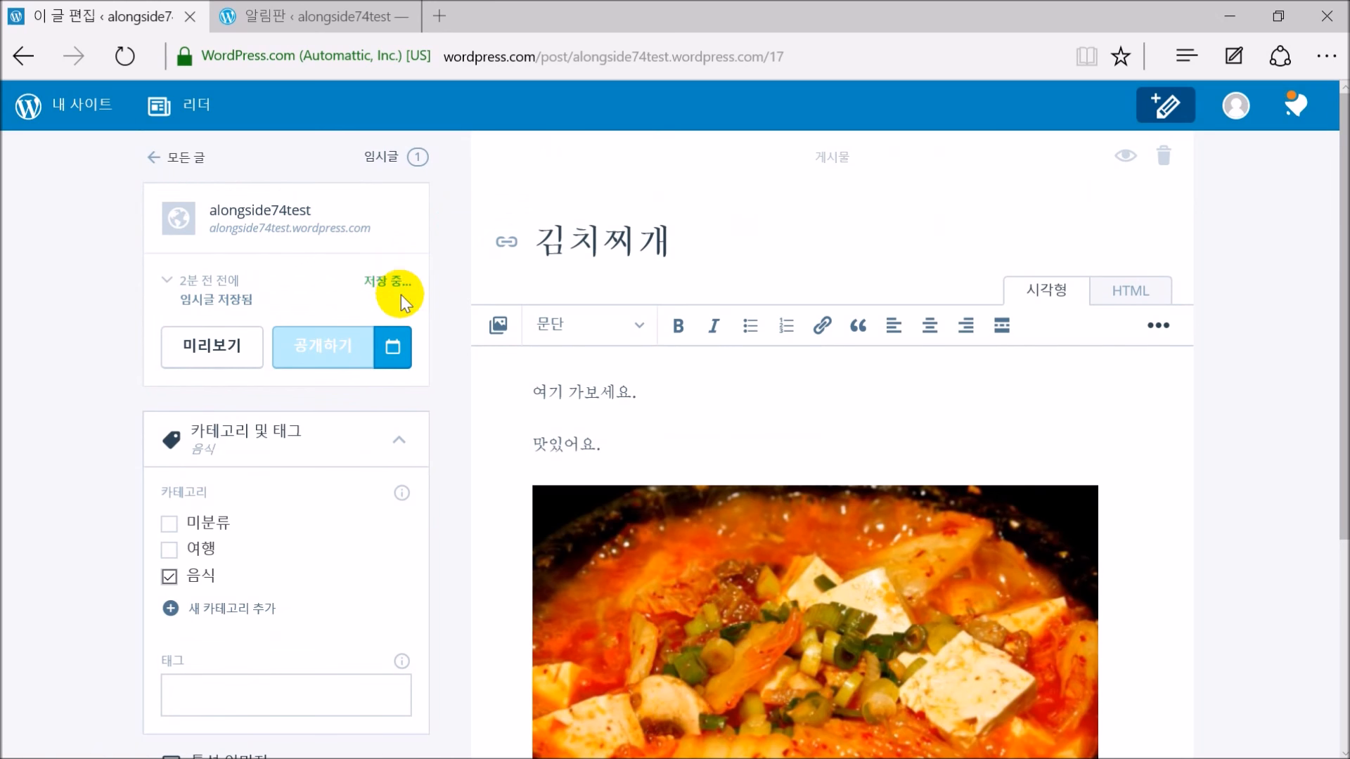
click(274, 215)
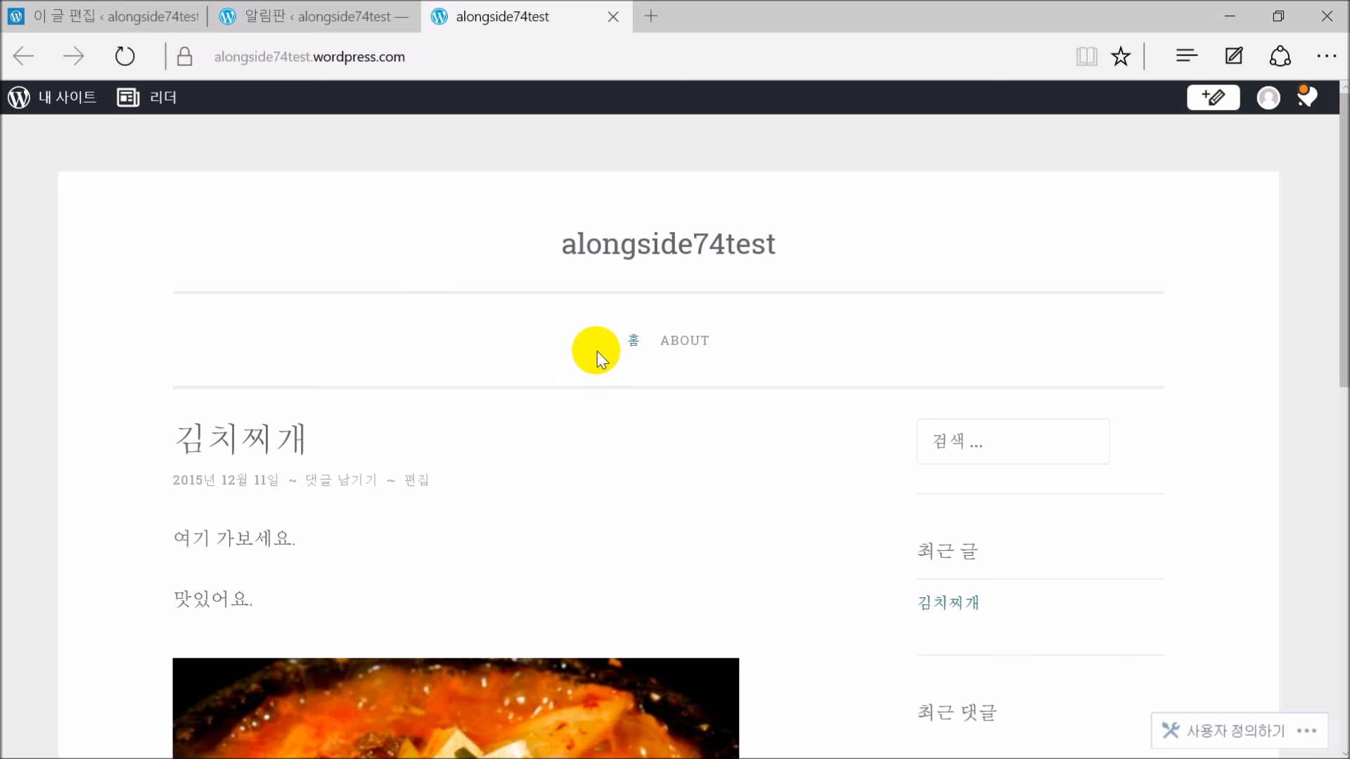
Scroll the live blog to check the 김치찌개 post, its photo and sidebar widgets, then return to the editor tab
scroll(604, 373, down, 2)
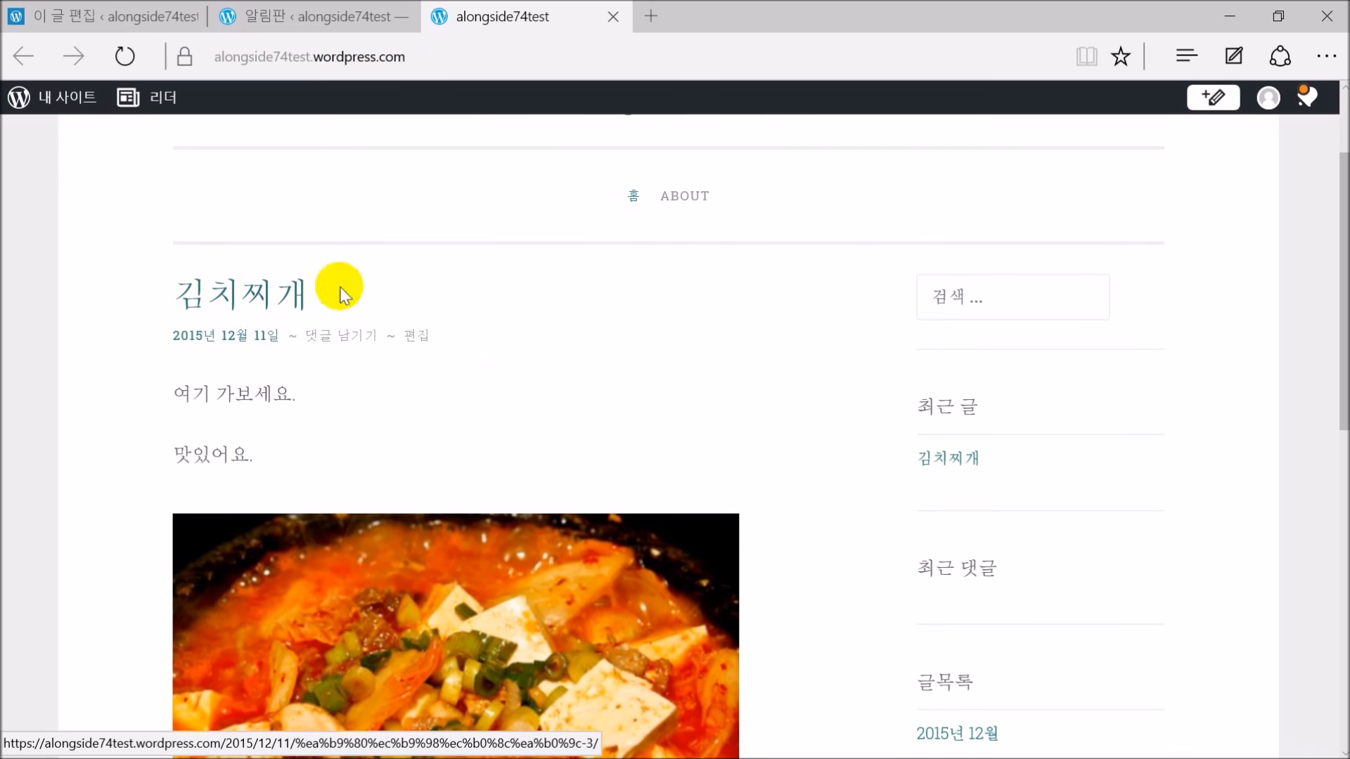
scroll(449, 414, down, 2)
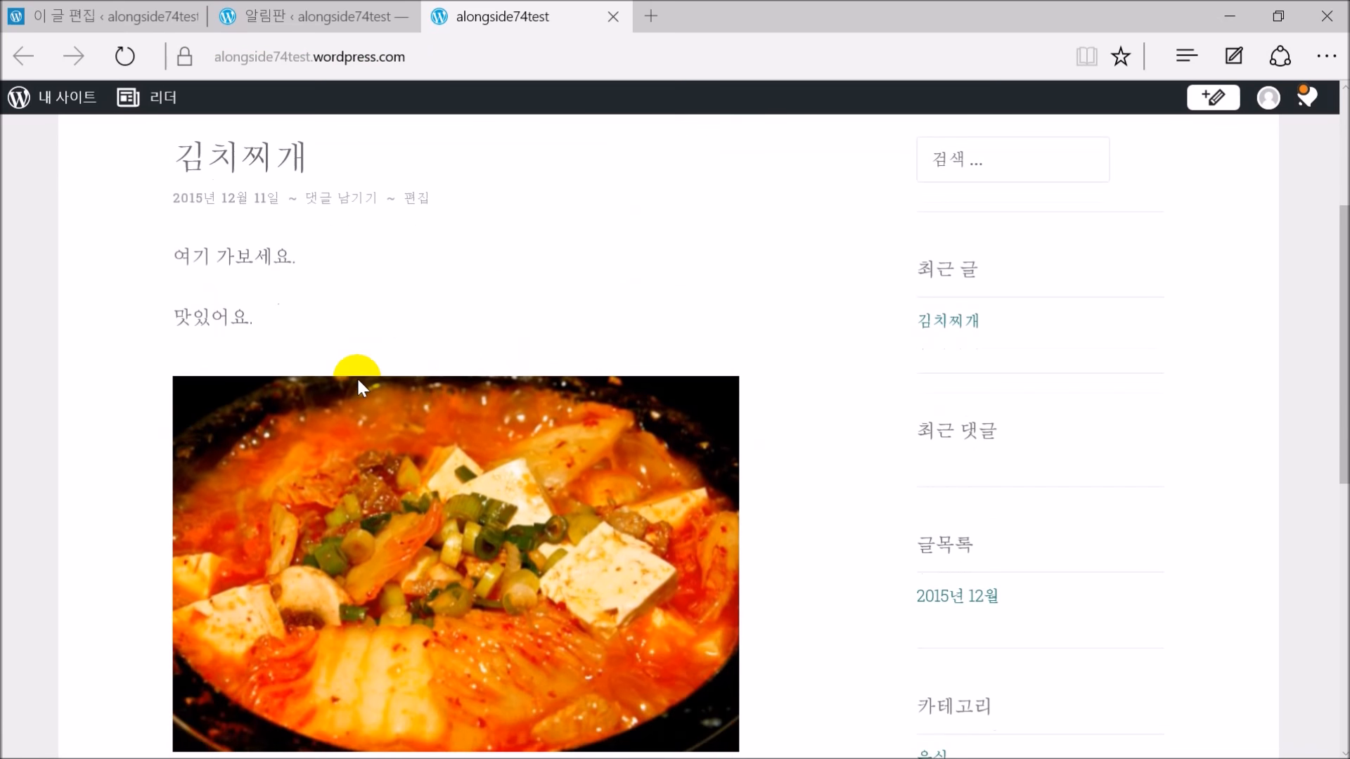
scroll(427, 373, up, 3)
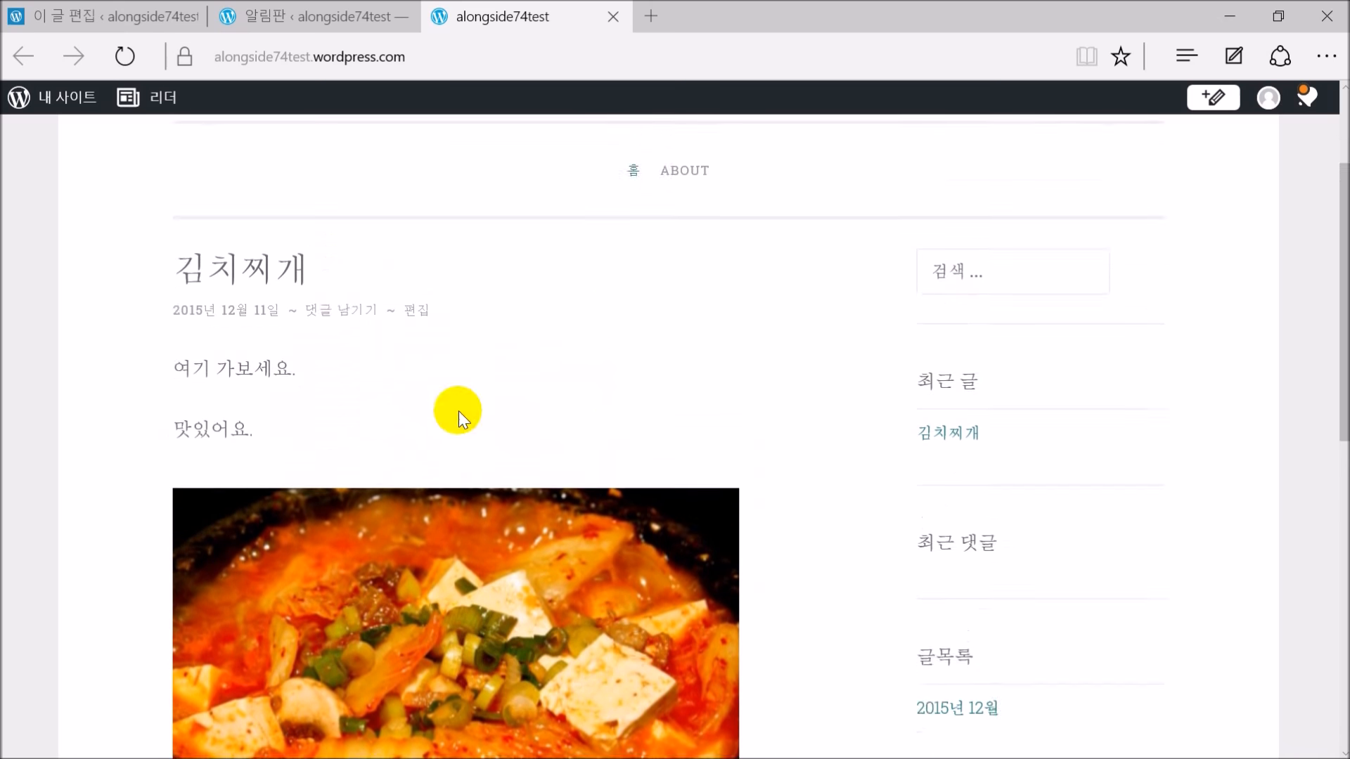
scroll(1029, 322, down, 2)
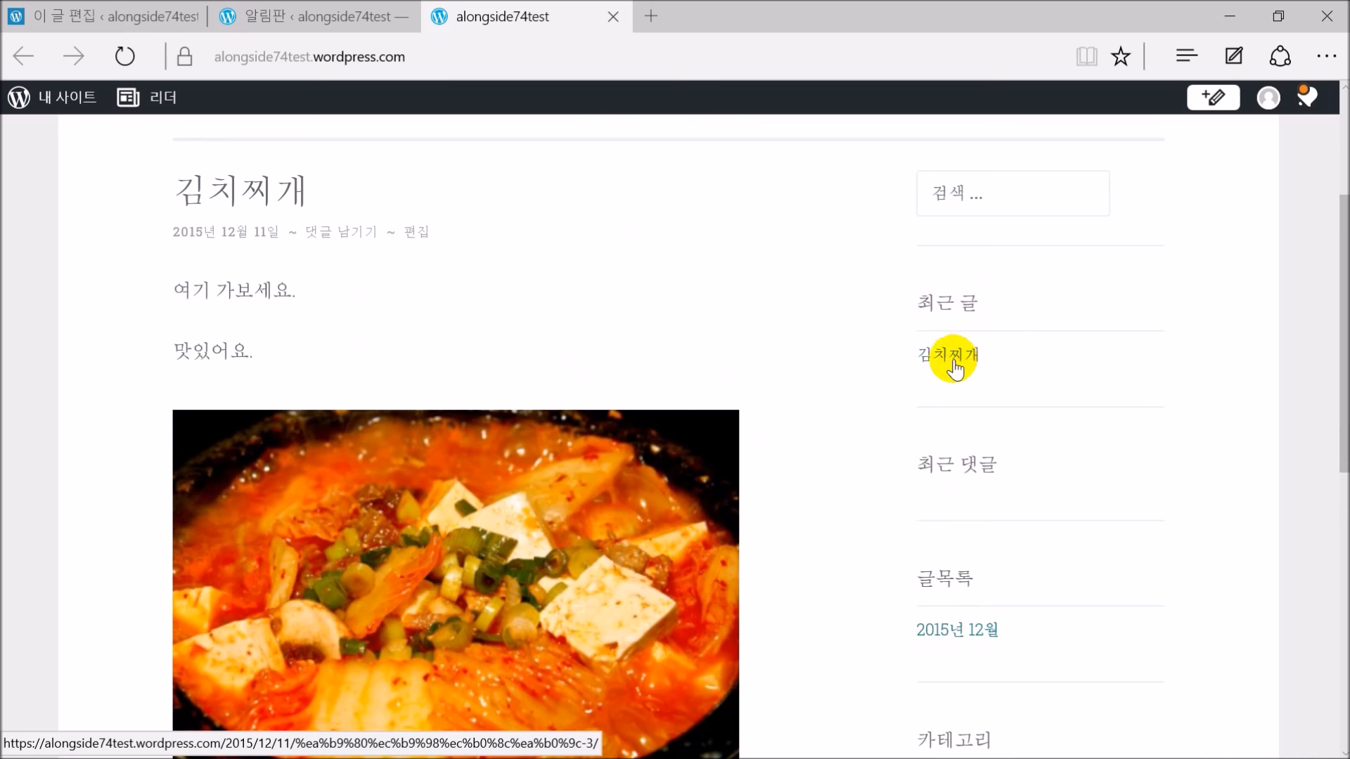
scroll(1089, 404, down, 2)
scroll(1095, 412, down, 3)
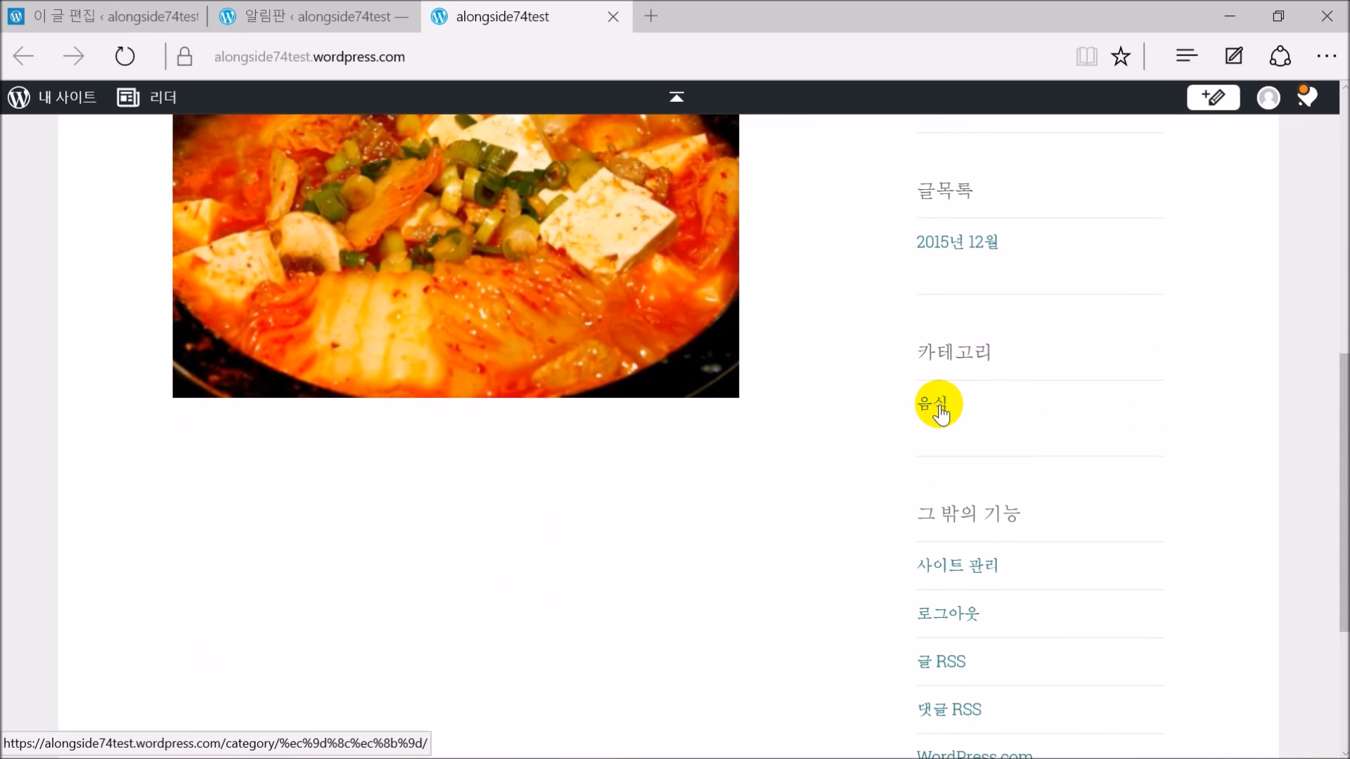
scroll(765, 457, up, 5)
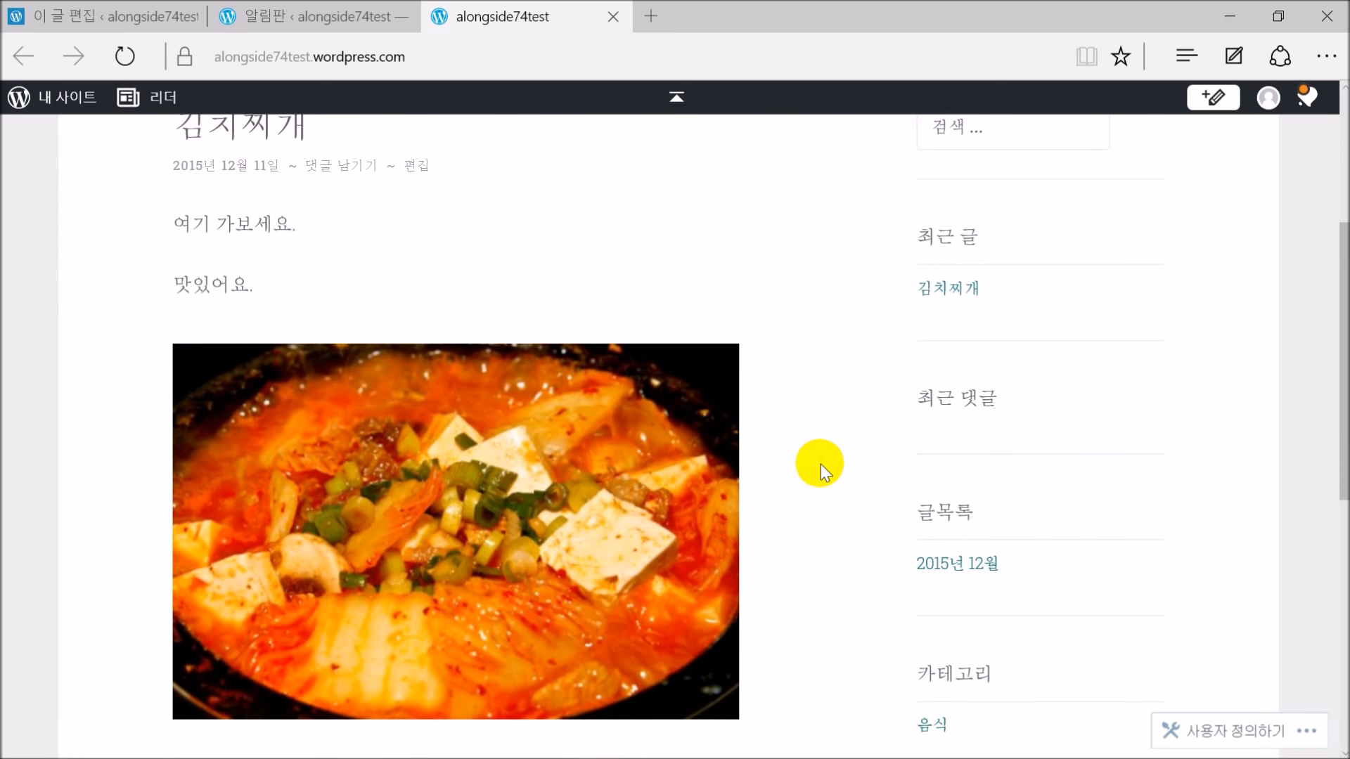
scroll(816, 469, down, 5)
scroll(816, 462, up, 5)
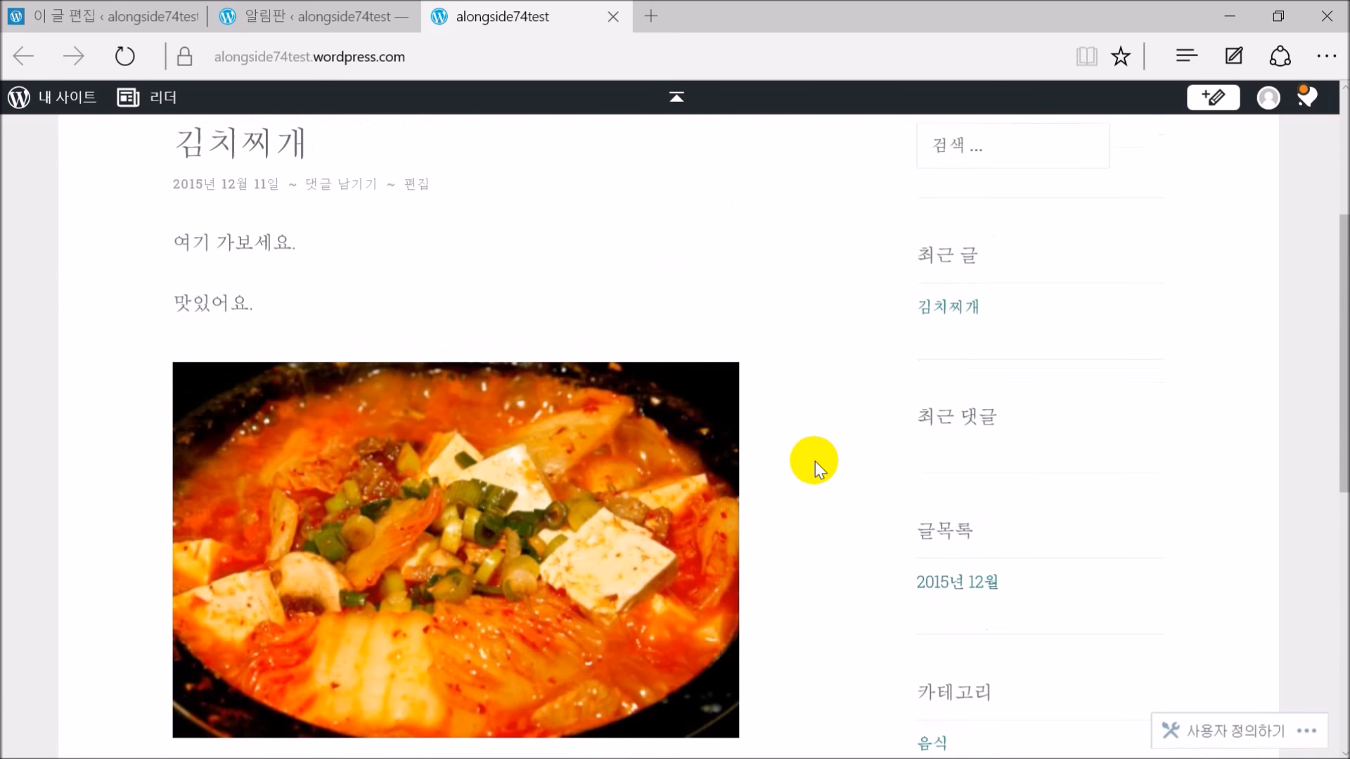
scroll(928, 464, down, 4)
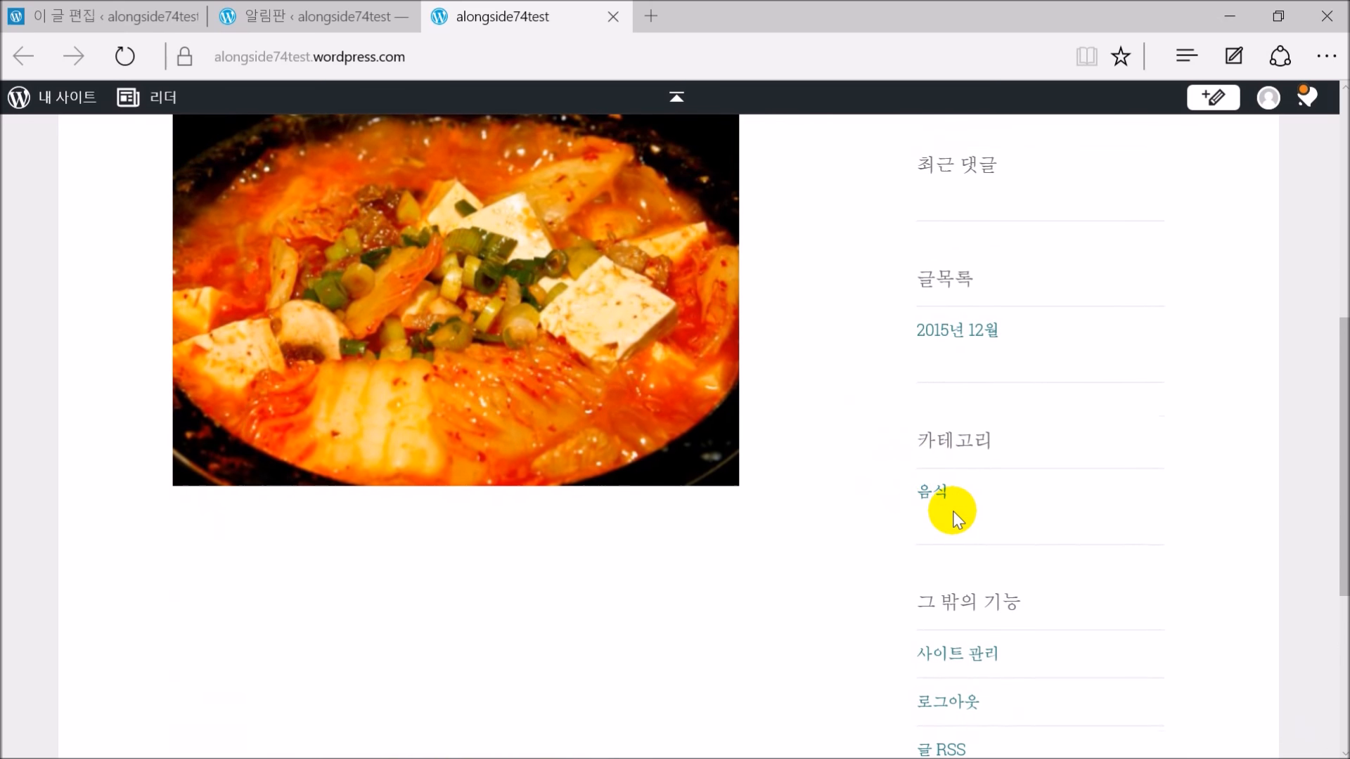
scroll(942, 357, up, 8)
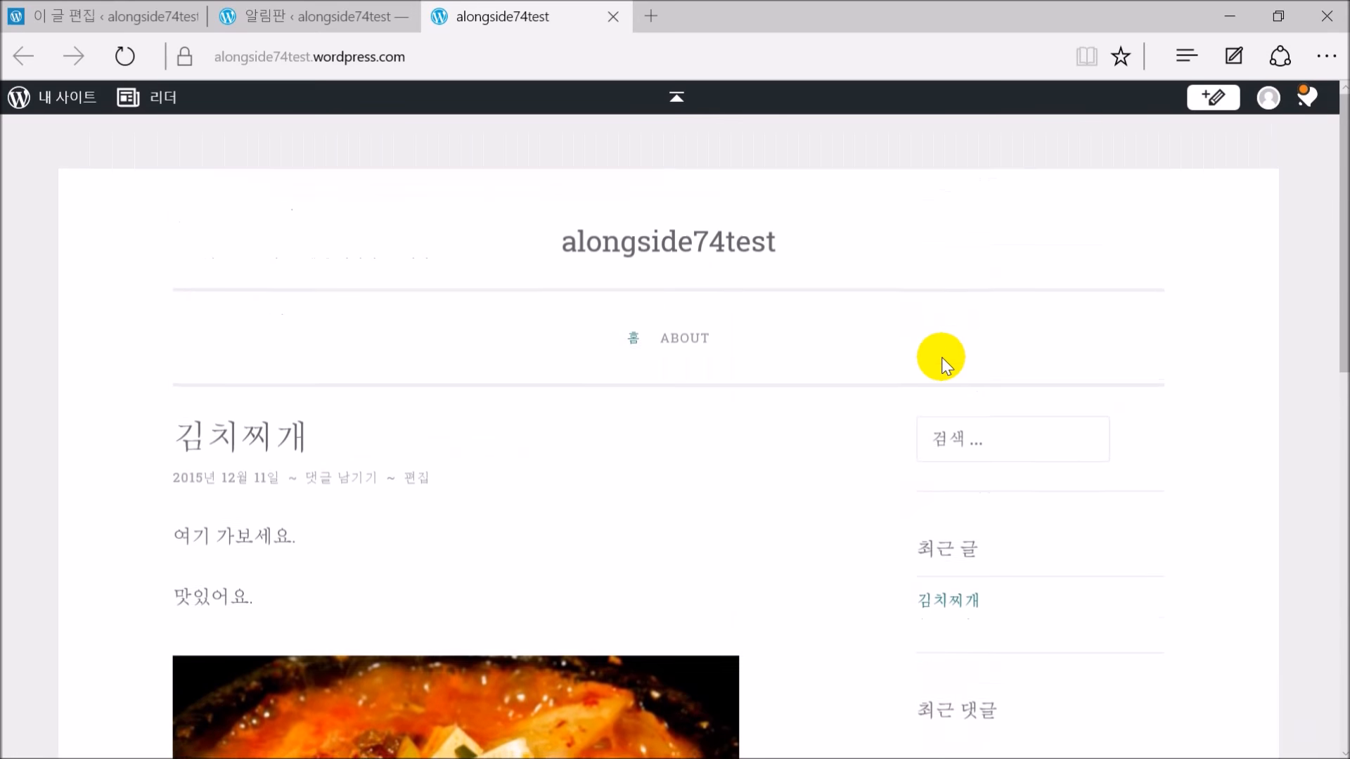
scroll(940, 368, down, 6)
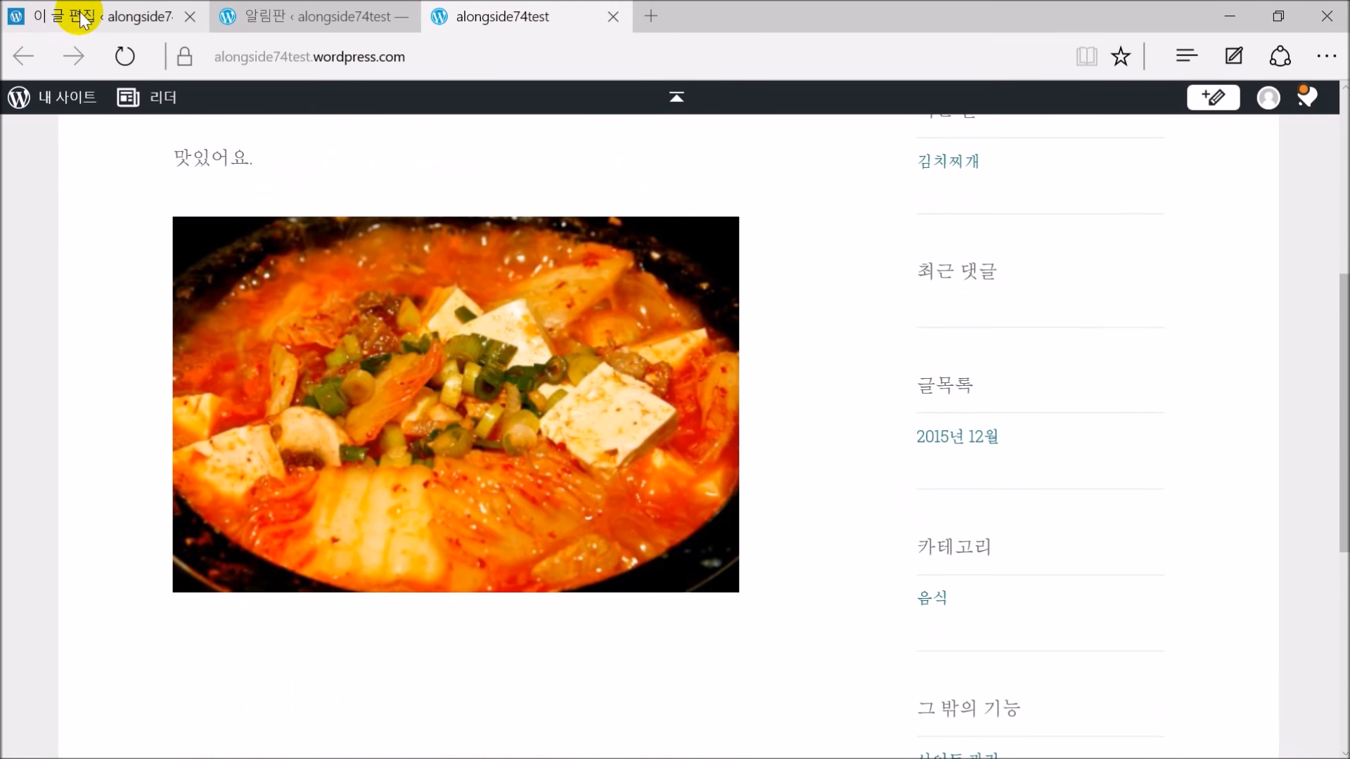
click(44, 15)
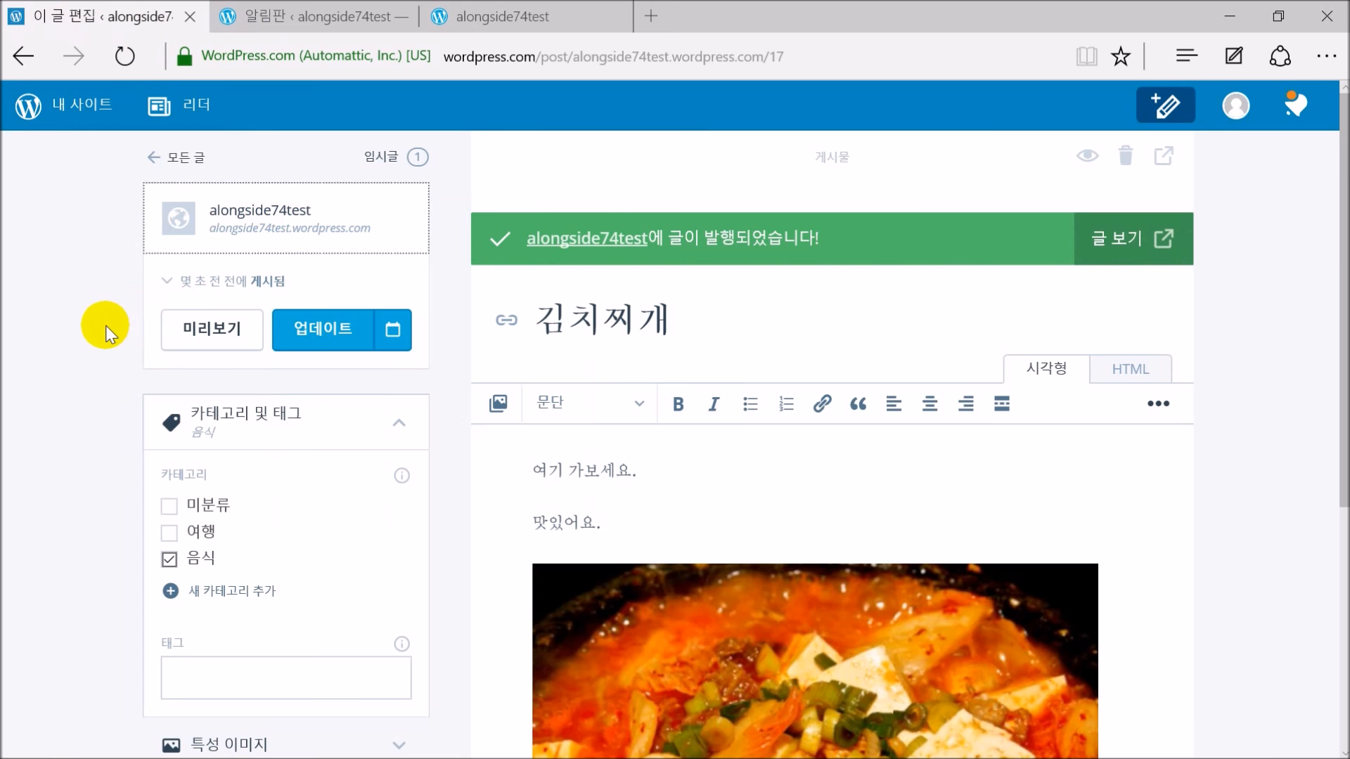
Go from the 김치찌개 editor to the blog posts list and start a blank new post
scroll(102, 337, down, 3)
scroll(95, 343, up, 3)
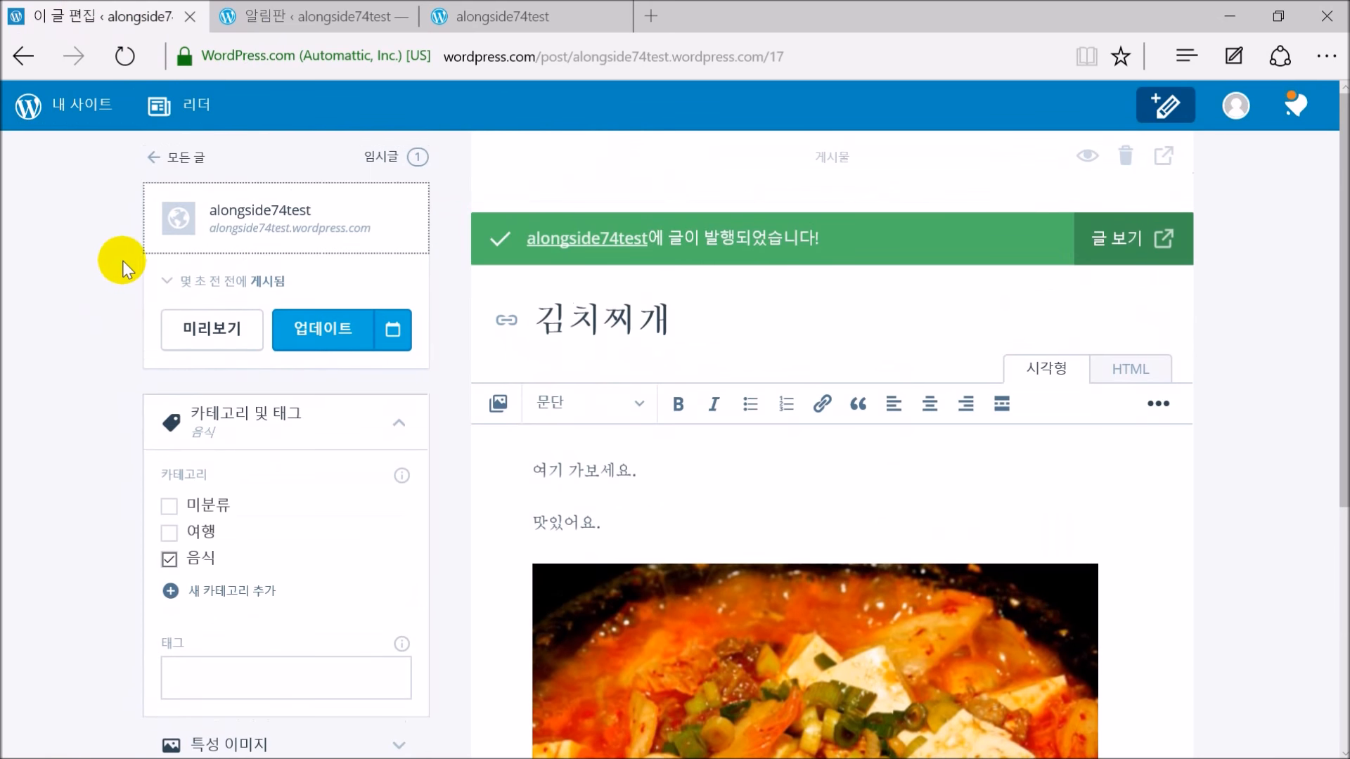
click(184, 158)
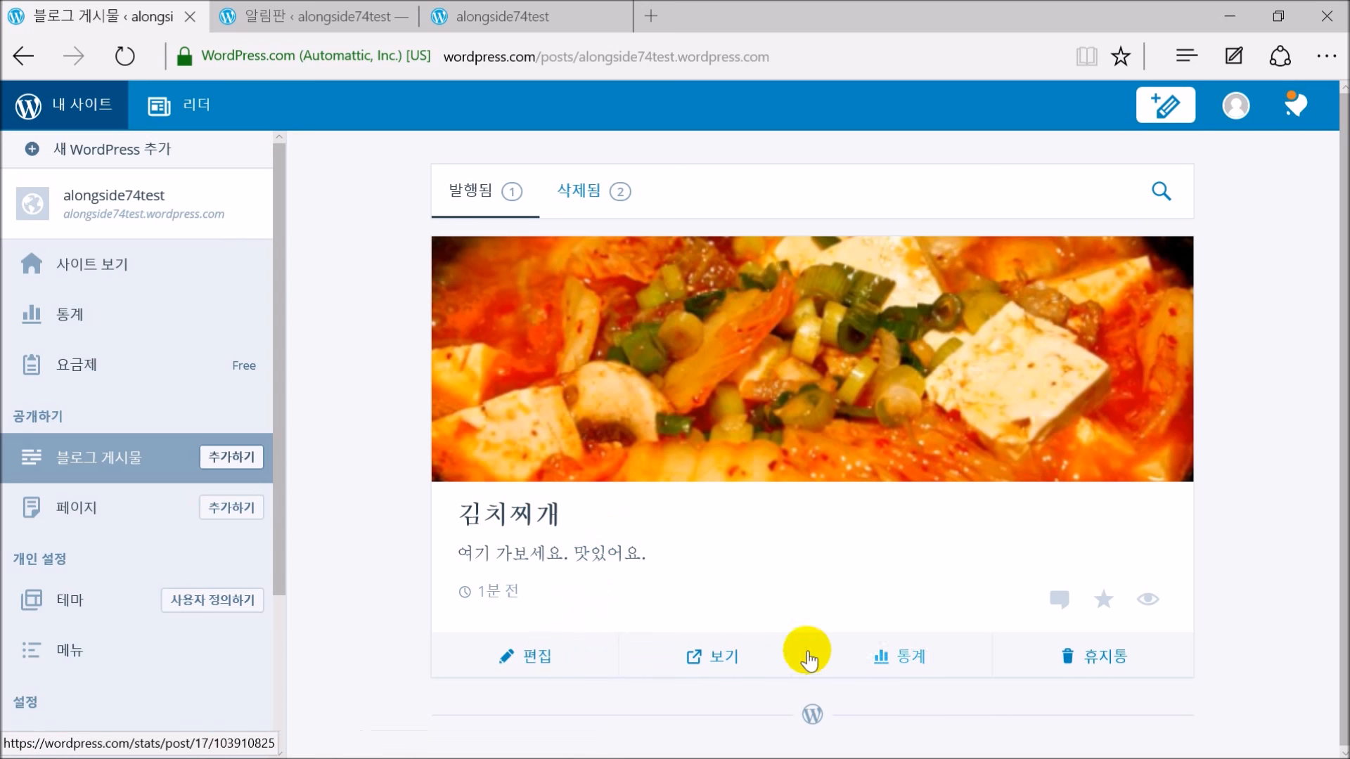
click(233, 458)
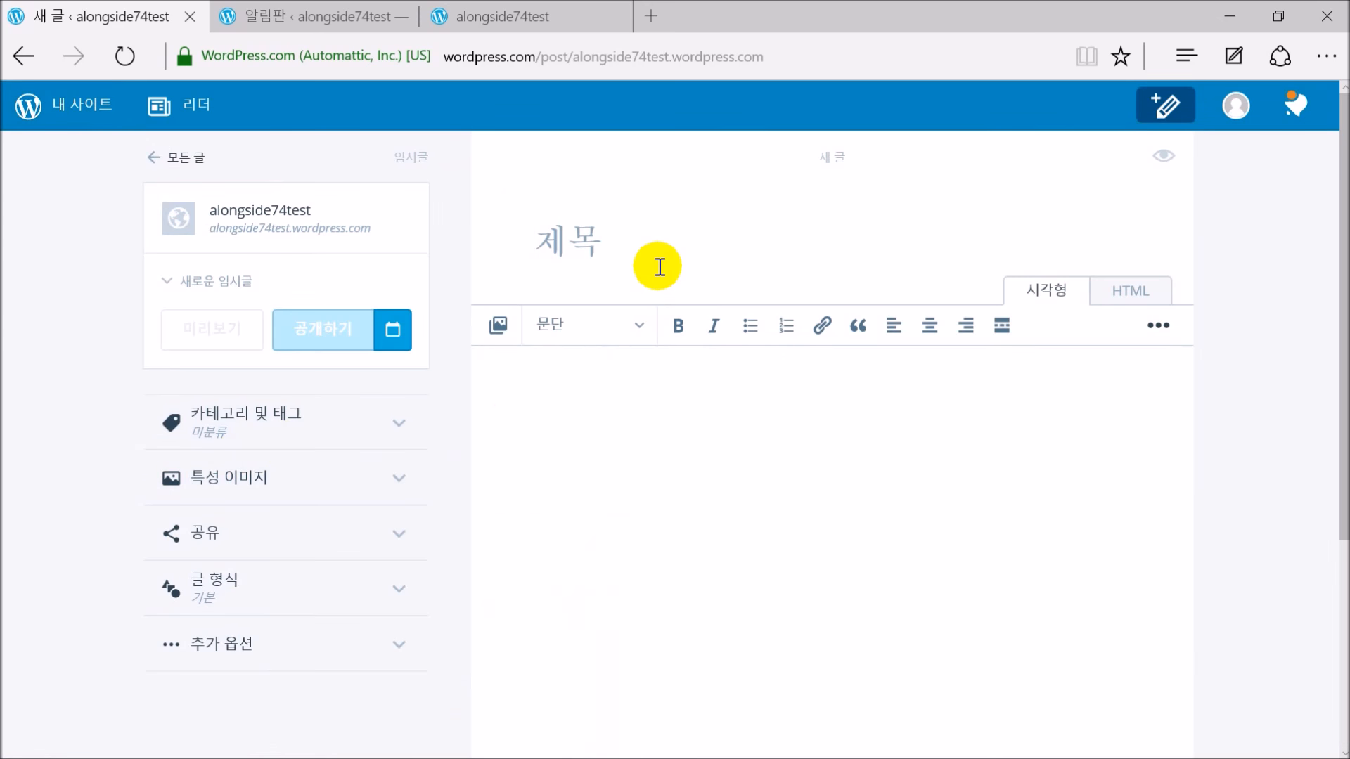
Title the post 된장찌개 and write the body lines 여기 맛있어요. and 이렁게 이렇게 가셍요
text(ㅣ)
key(BackSpace)
text(된장)
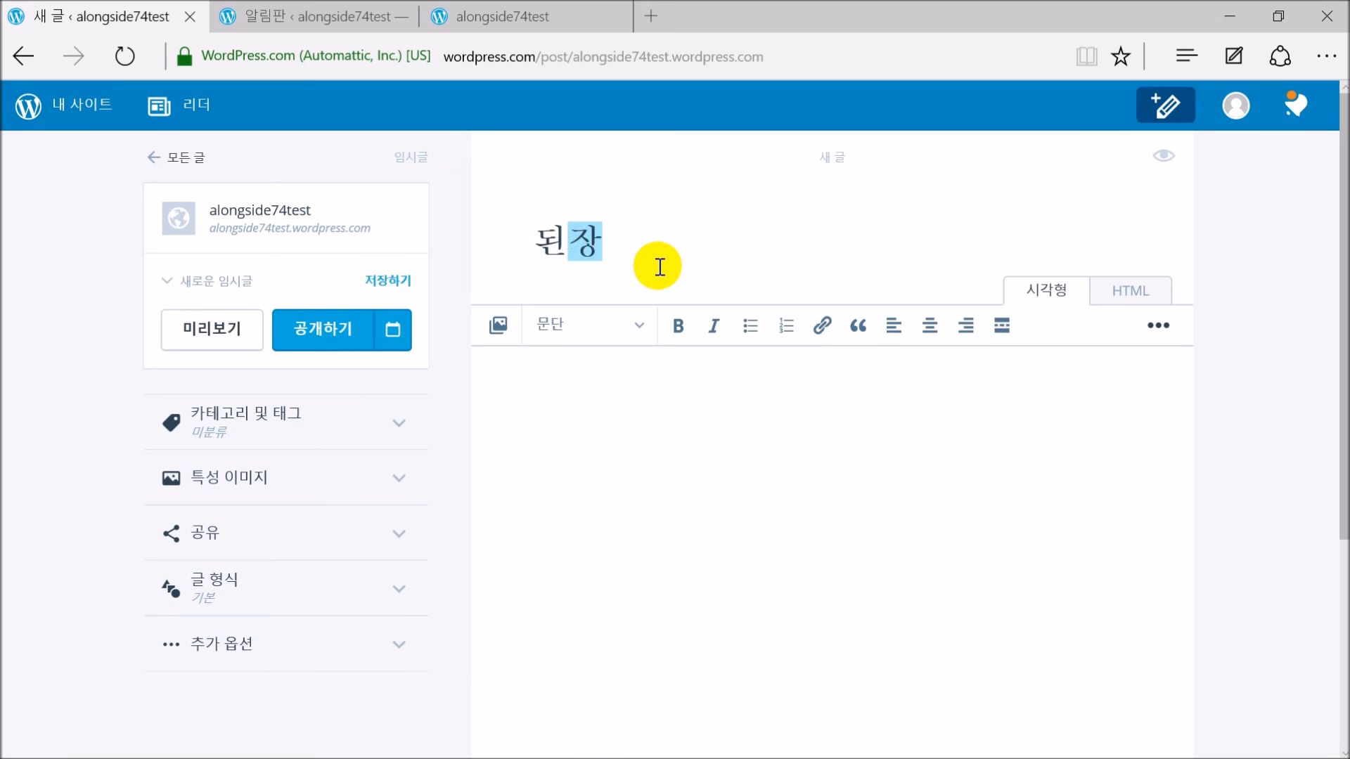
text(찌개)
click(680, 394)
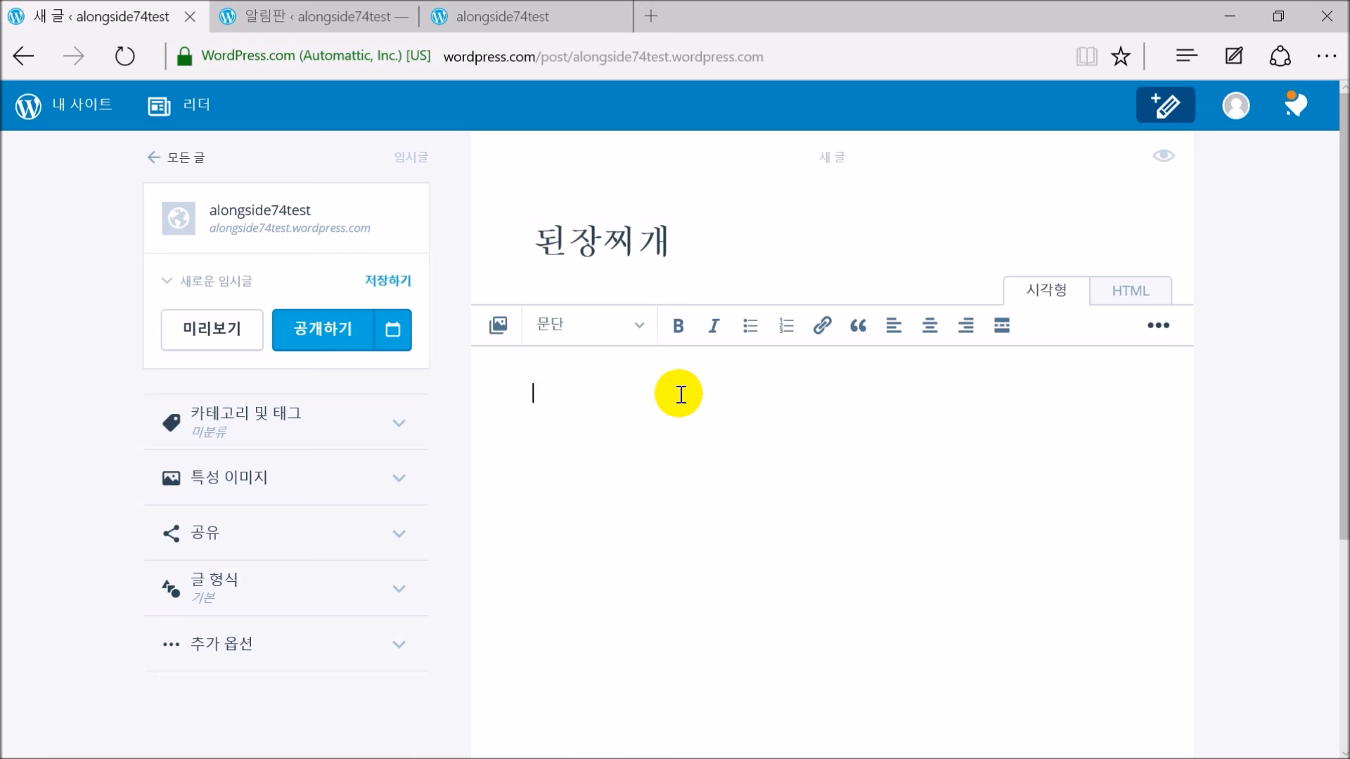
text(여기 맛있어요.)
key(Return)
text(이렁게 이렇)
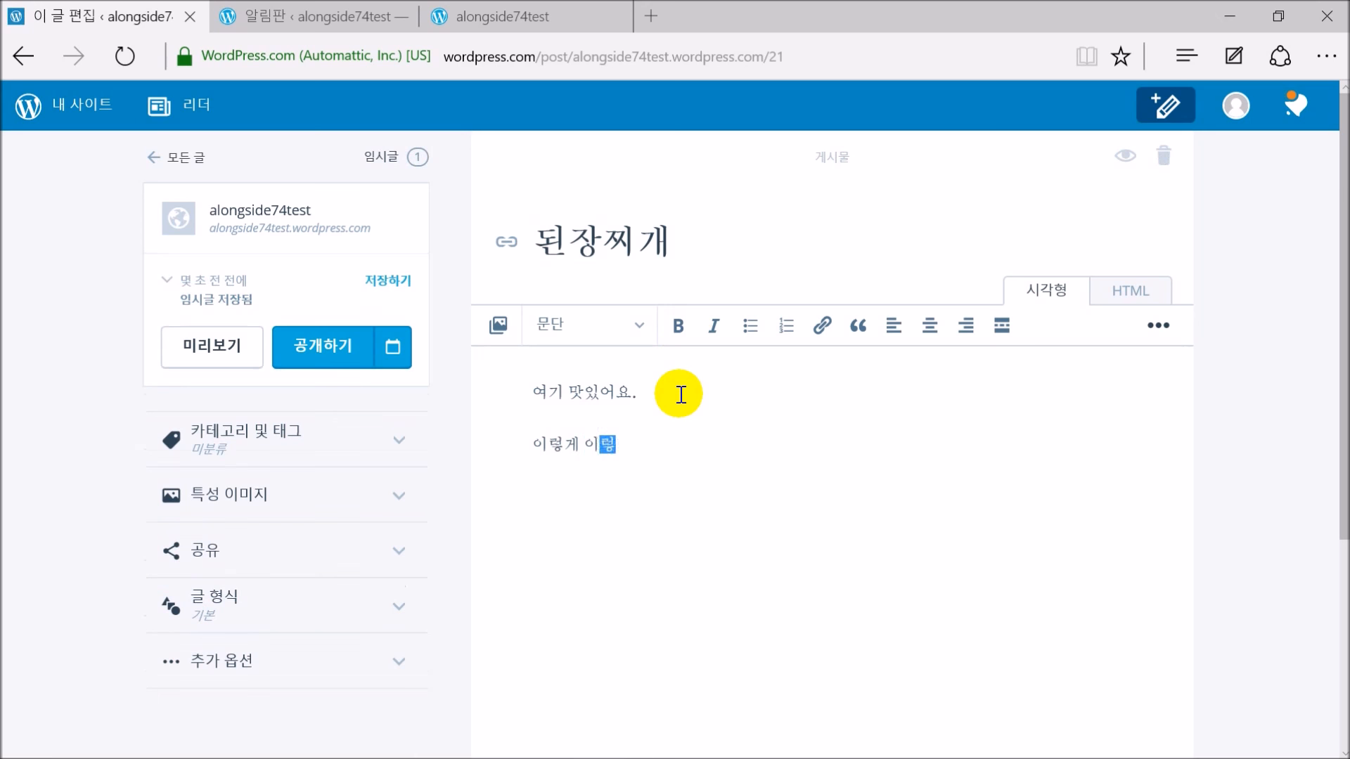
text(게 가셍요.)
File the post under 음식 instead of 미분류, publish it, and open the live site
click(277, 437)
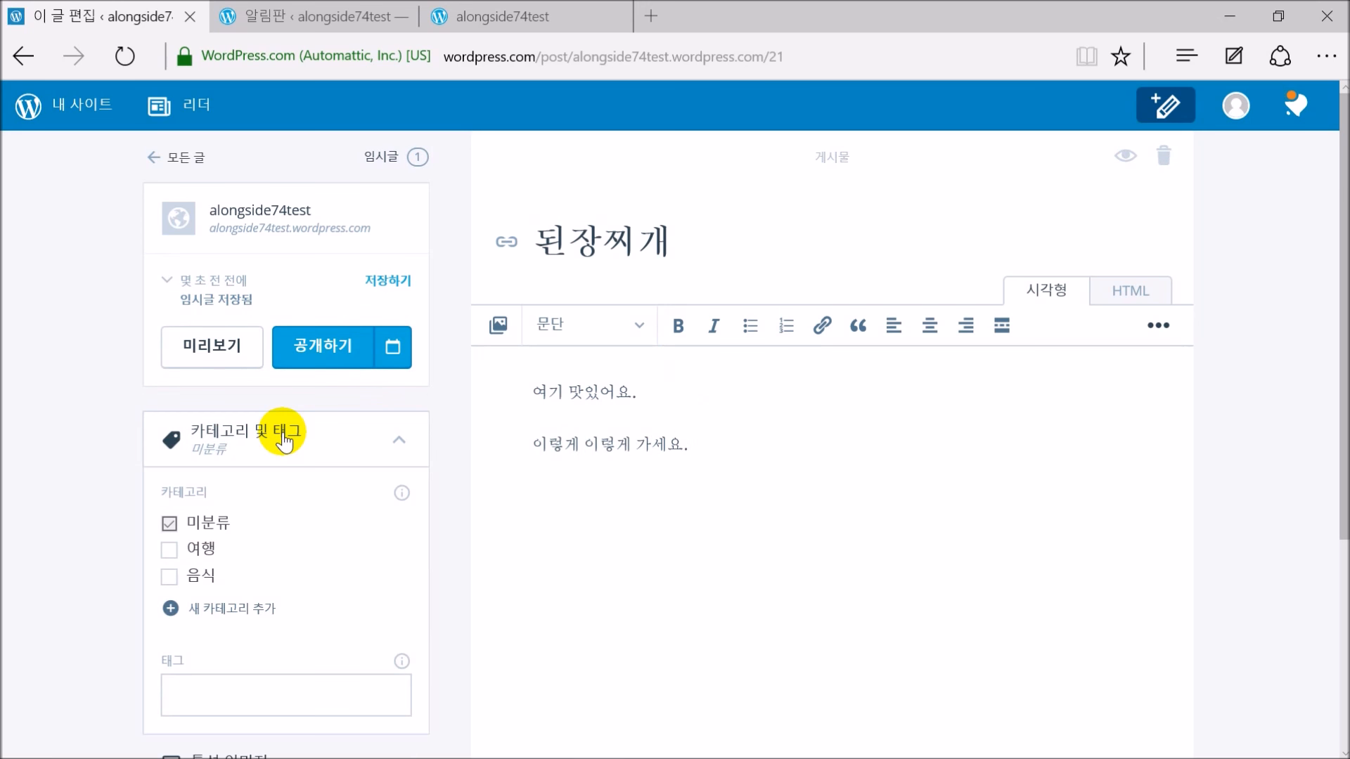
click(200, 577)
click(168, 523)
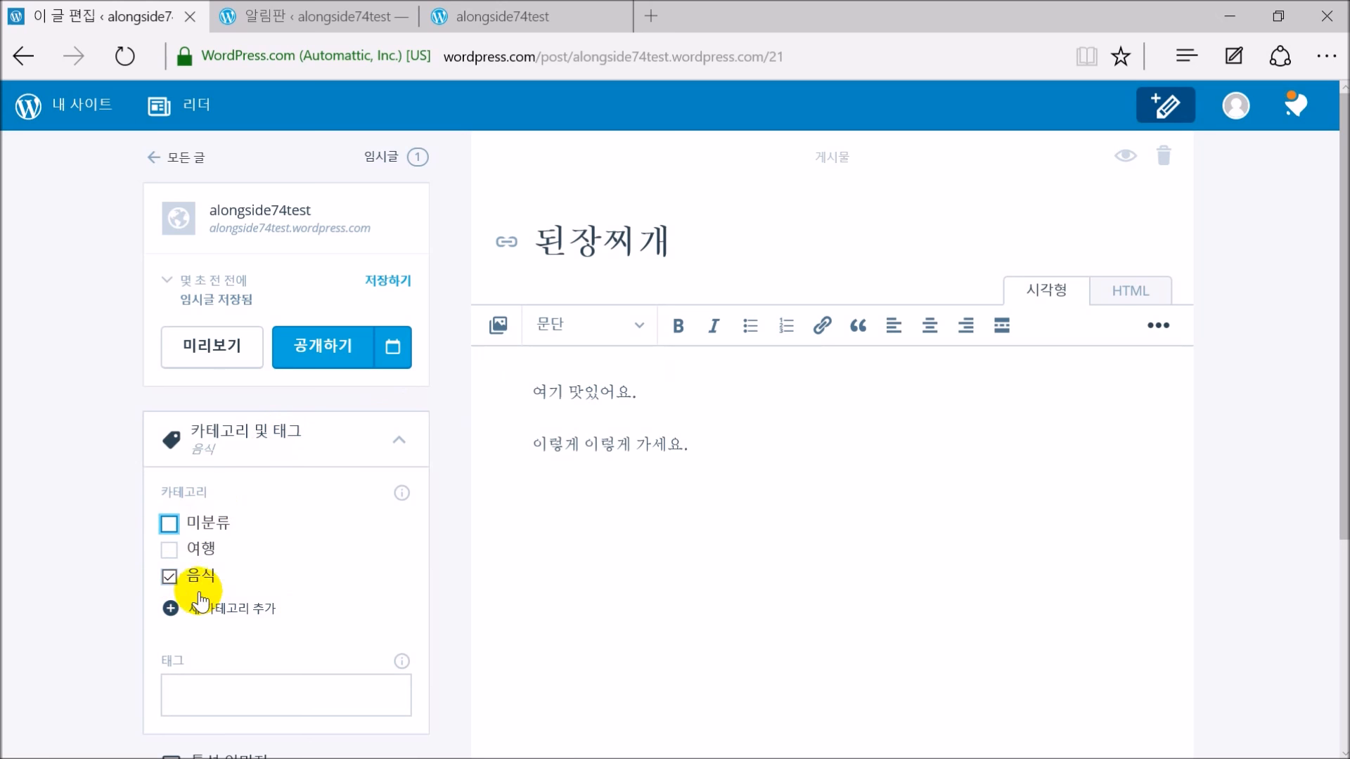
click(303, 347)
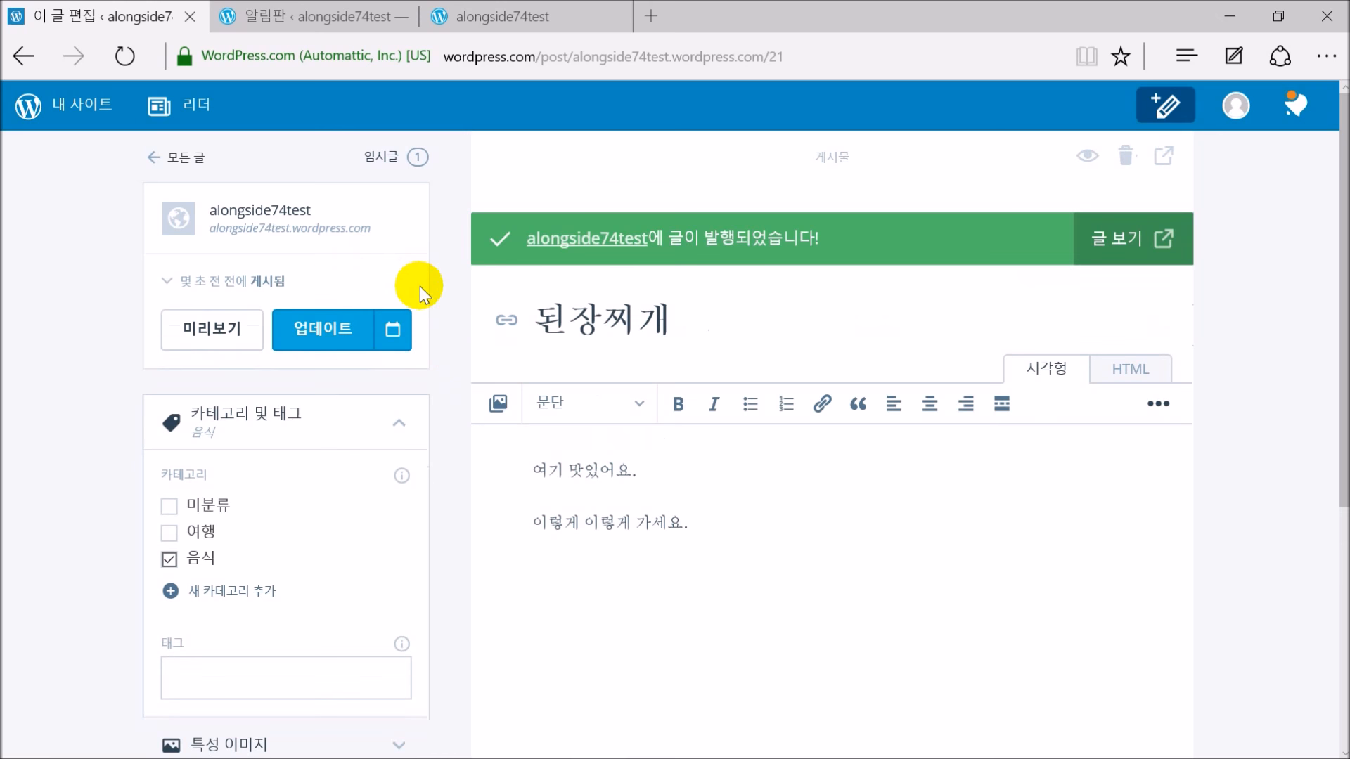
click(279, 221)
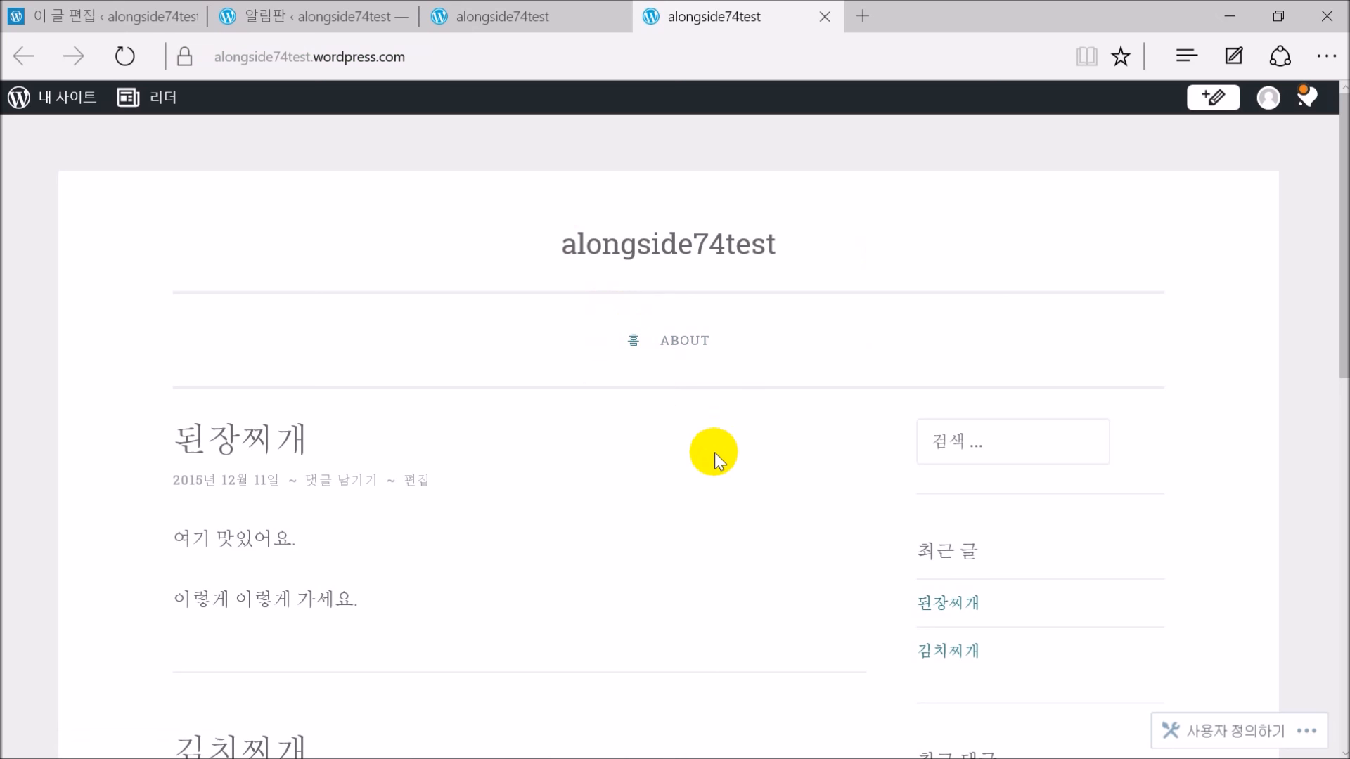
Check 된장찌개 on the live site, close that extra tab and return to the post editor tab
scroll(714, 452, down, 1)
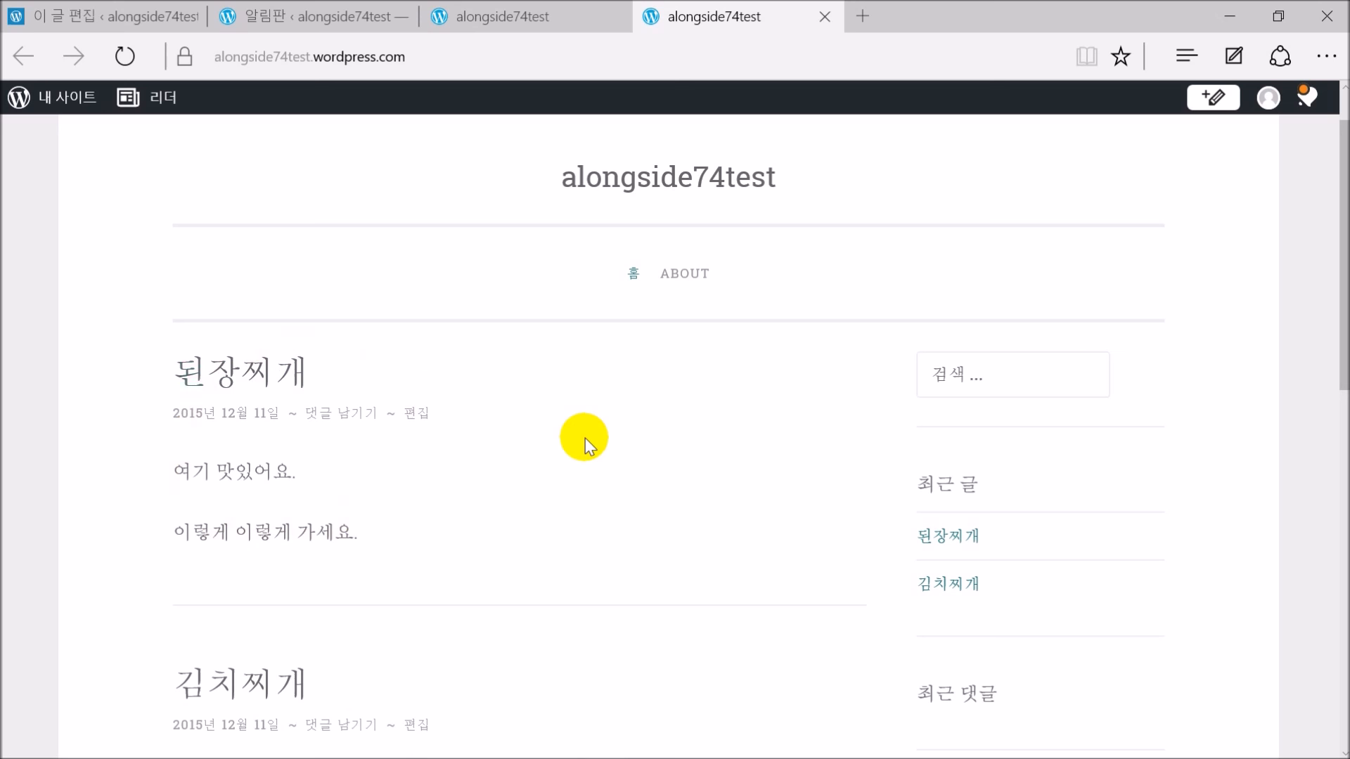
scroll(584, 423, down, 9)
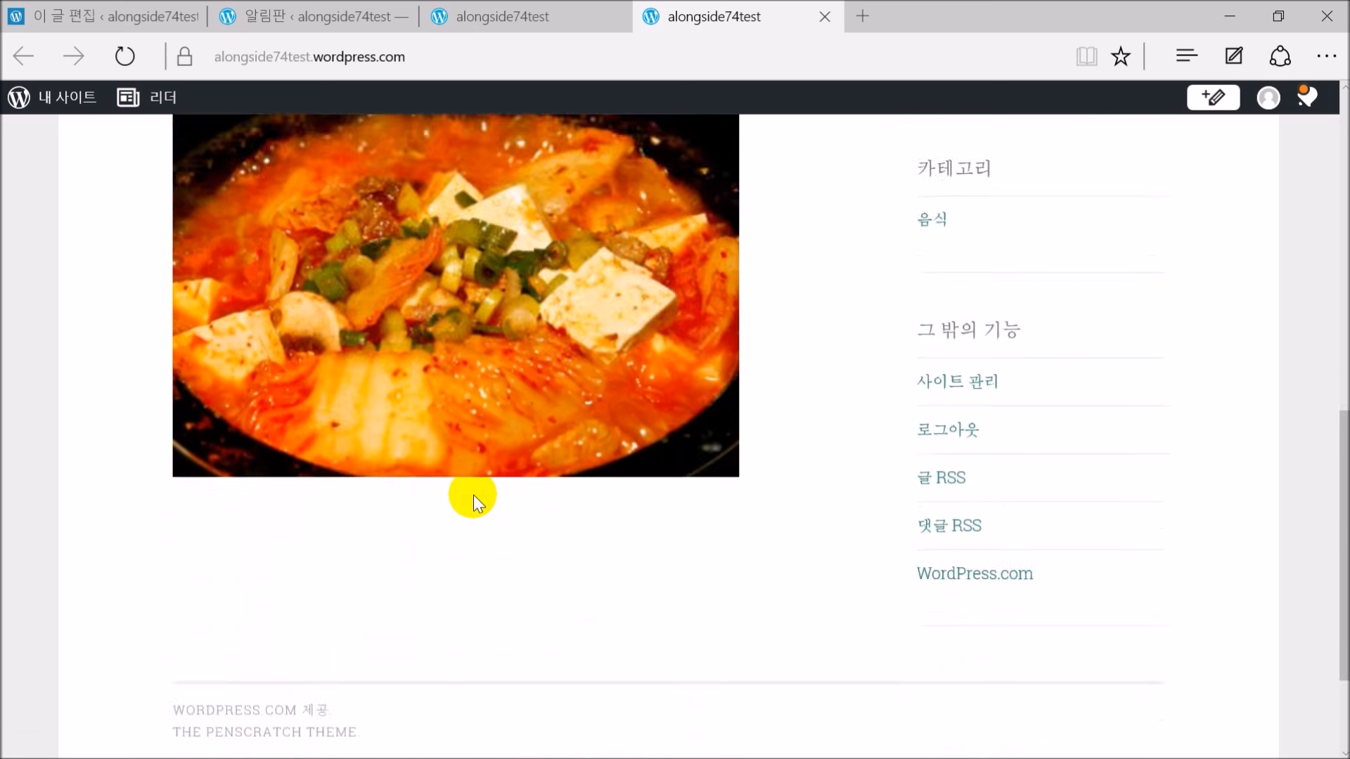
scroll(475, 494, up, 10)
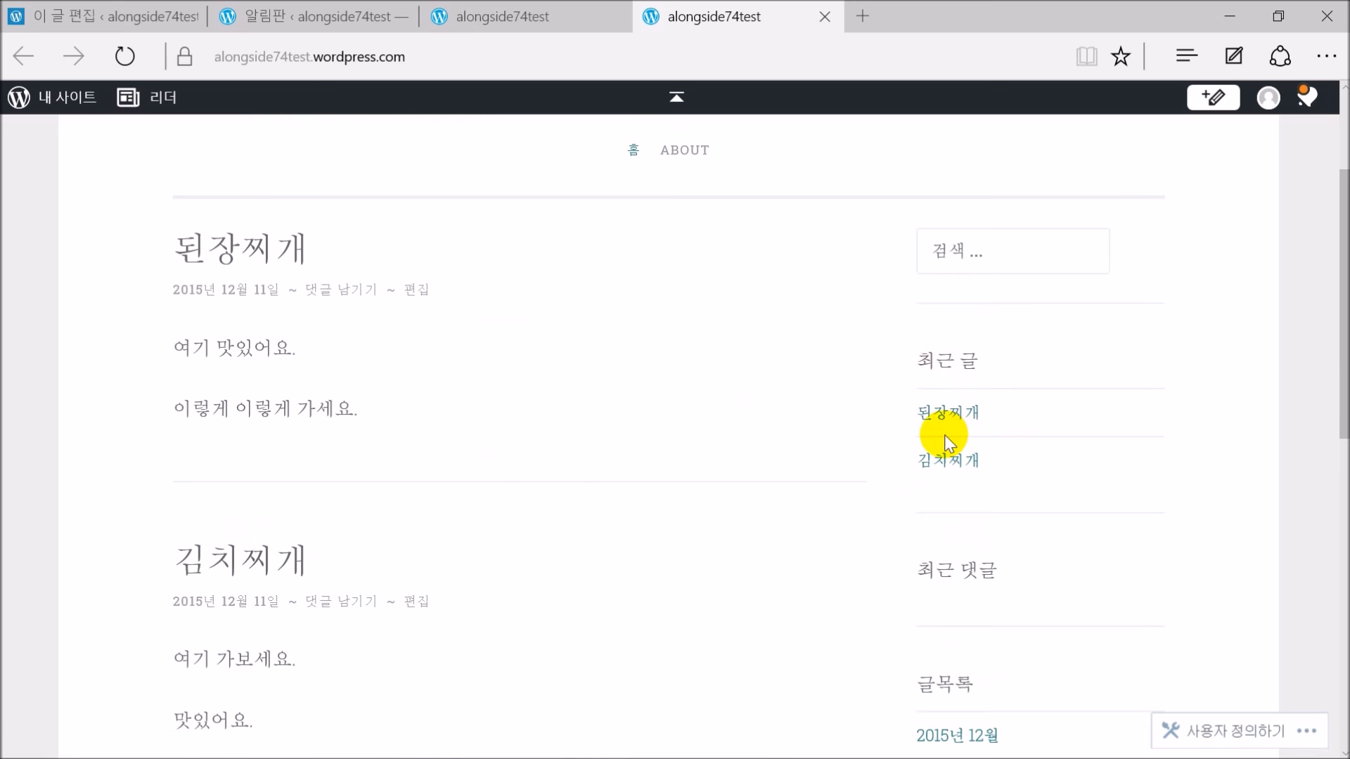
scroll(945, 439, down, 5)
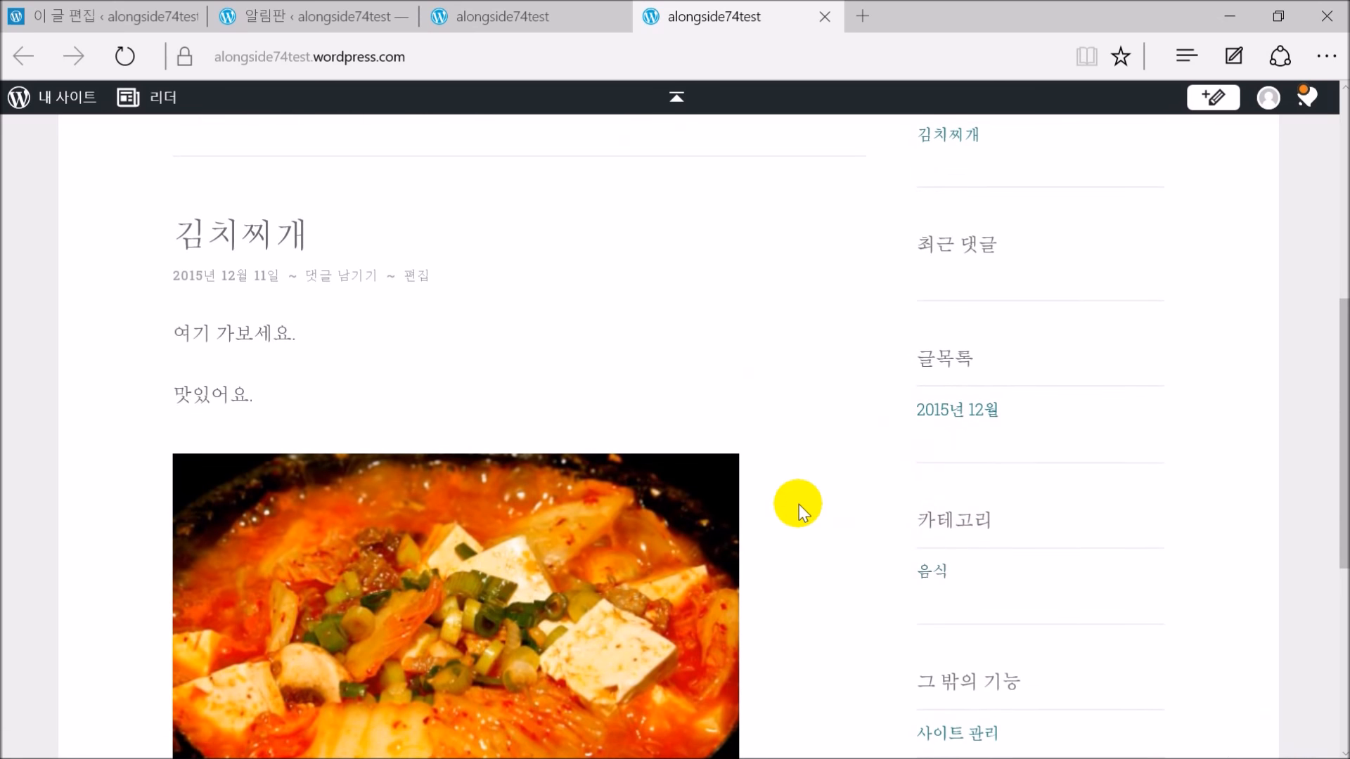
scroll(797, 504, up, 8)
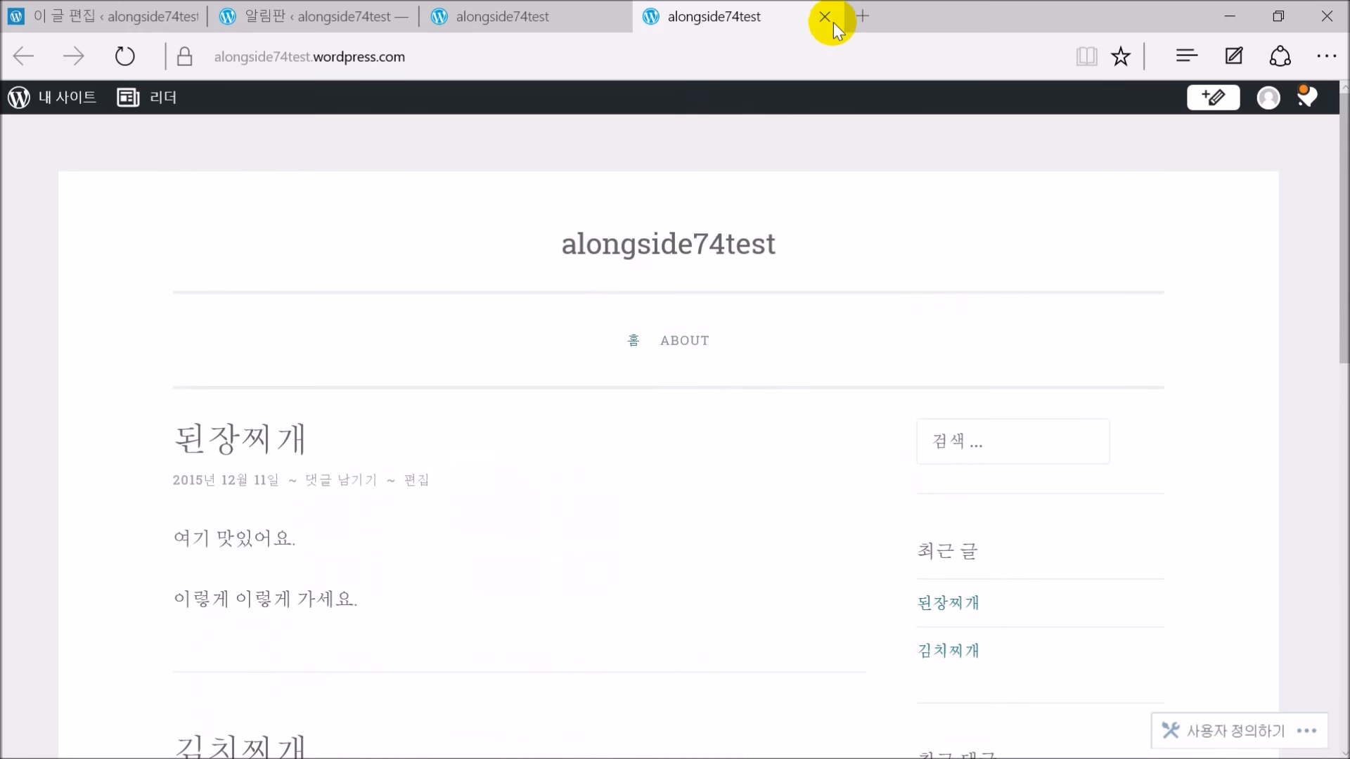
click(825, 16)
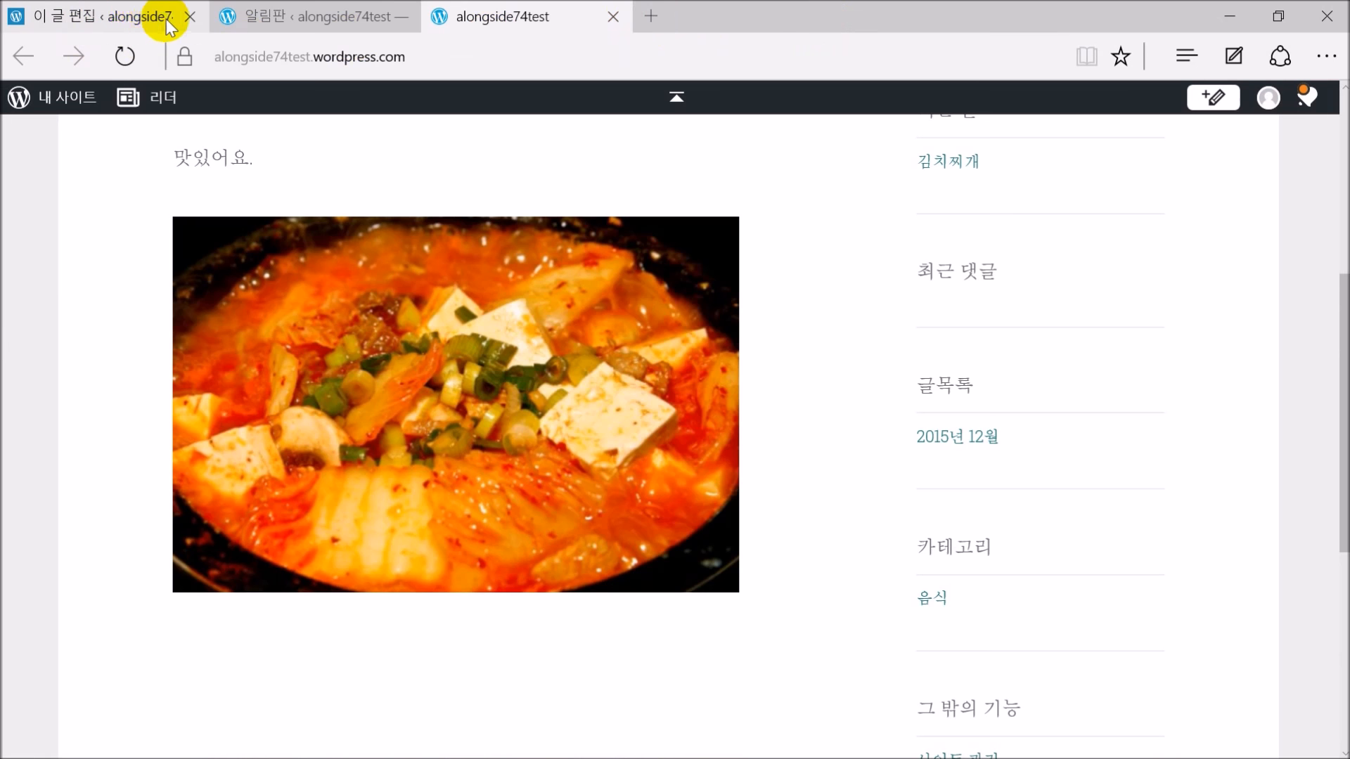
click(134, 17)
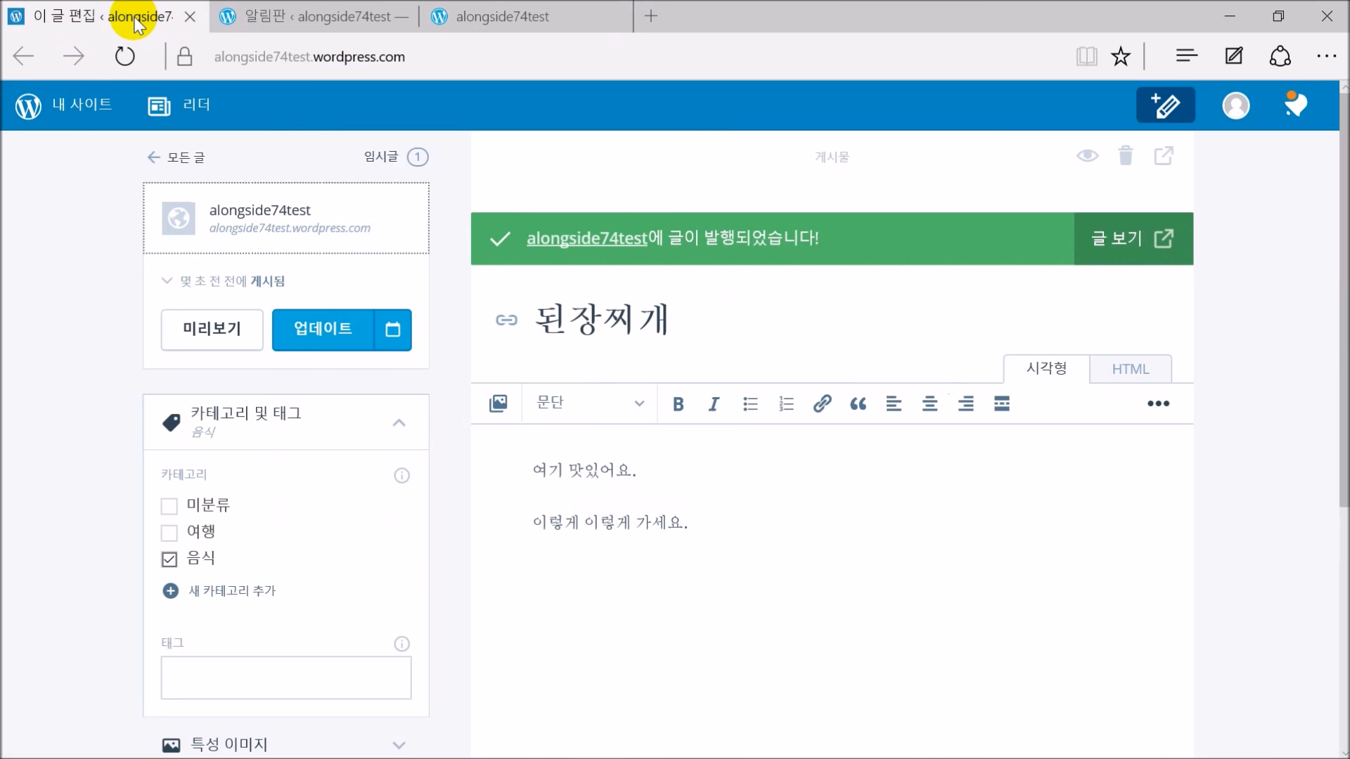
Reload the older site tab with F5 to show 된장찌개 above 김치찌개, then open the Pages list
click(180, 156)
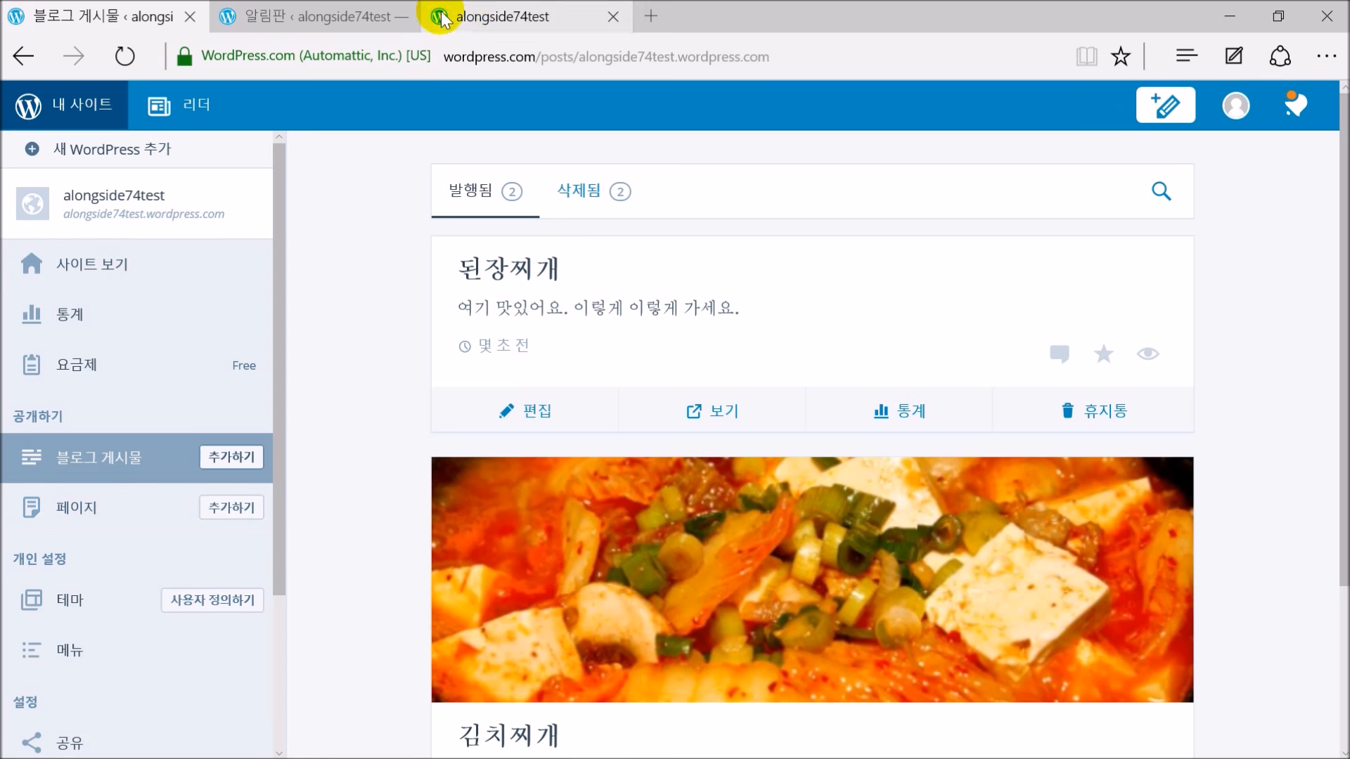
click(464, 20)
scroll(495, 319, up, 5)
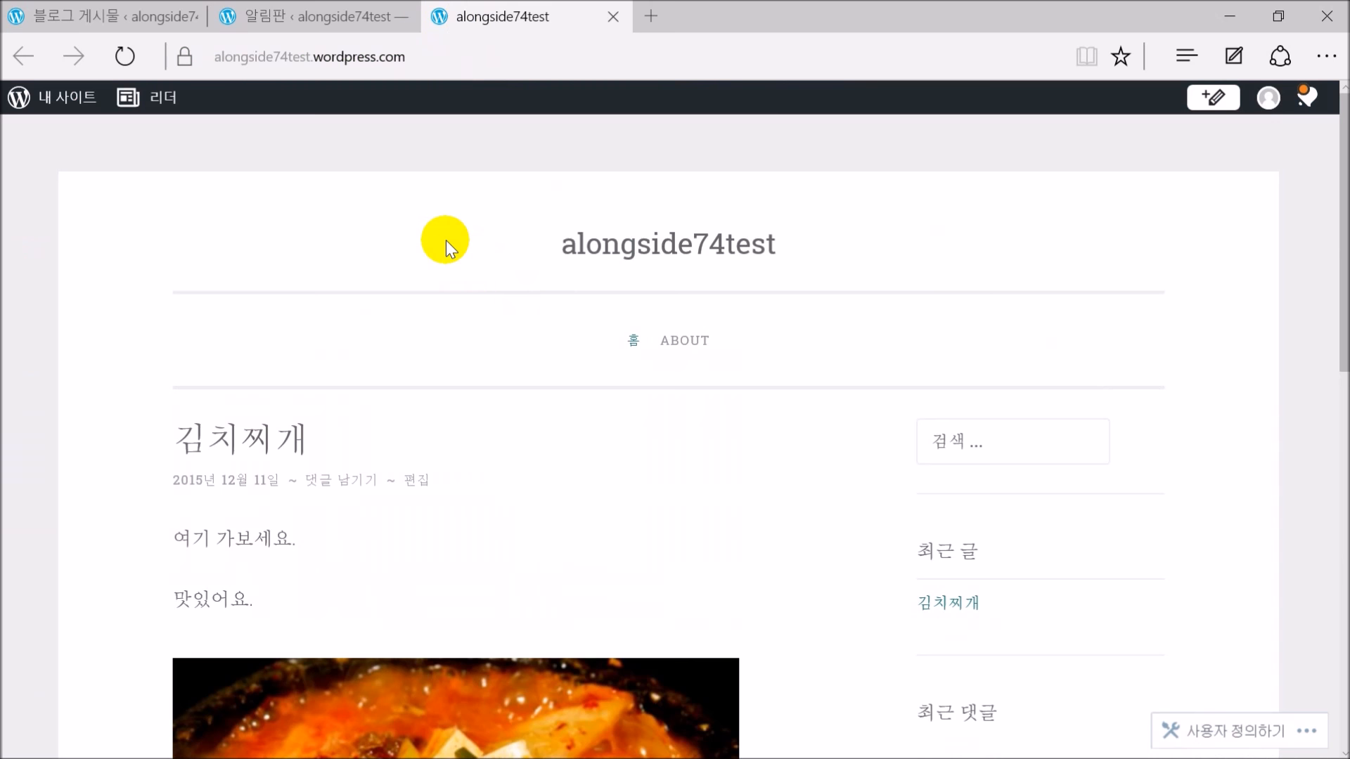
key(F5)
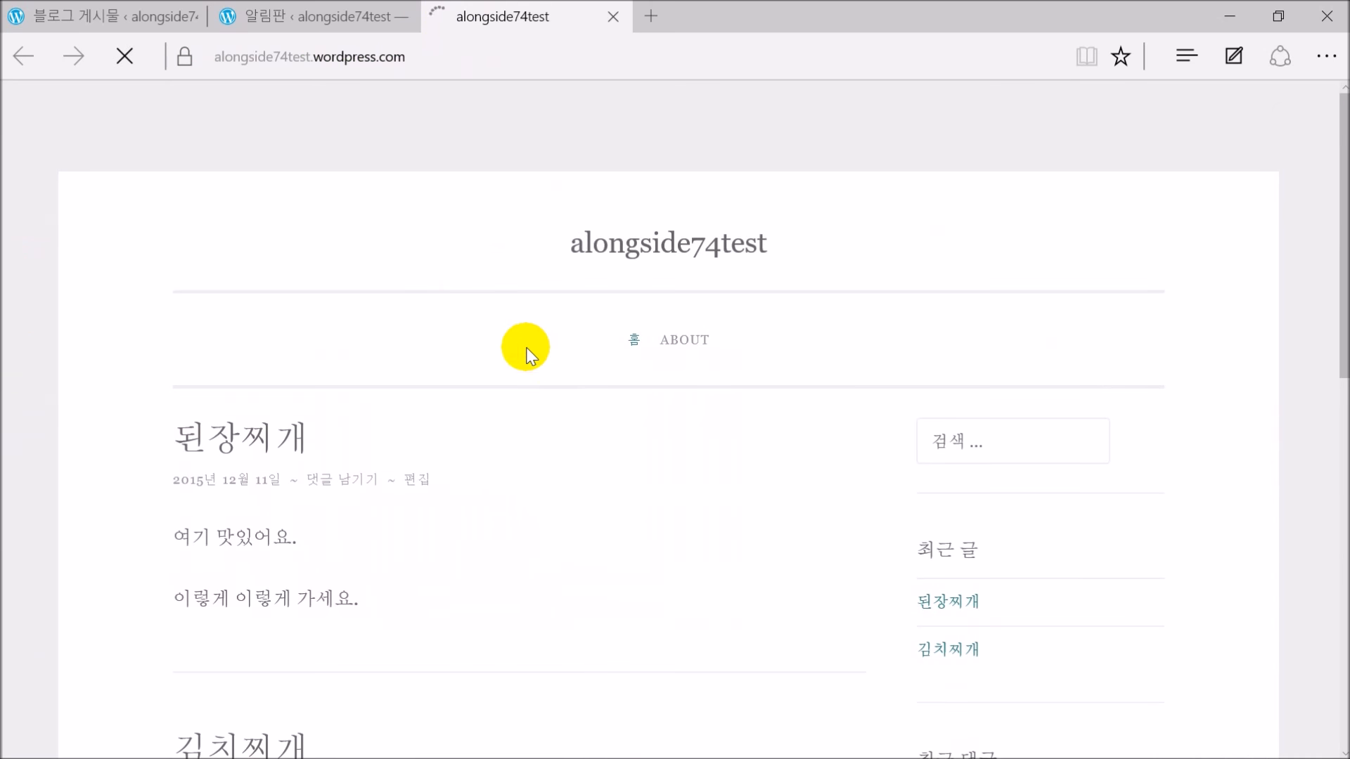
scroll(419, 393, down, 3)
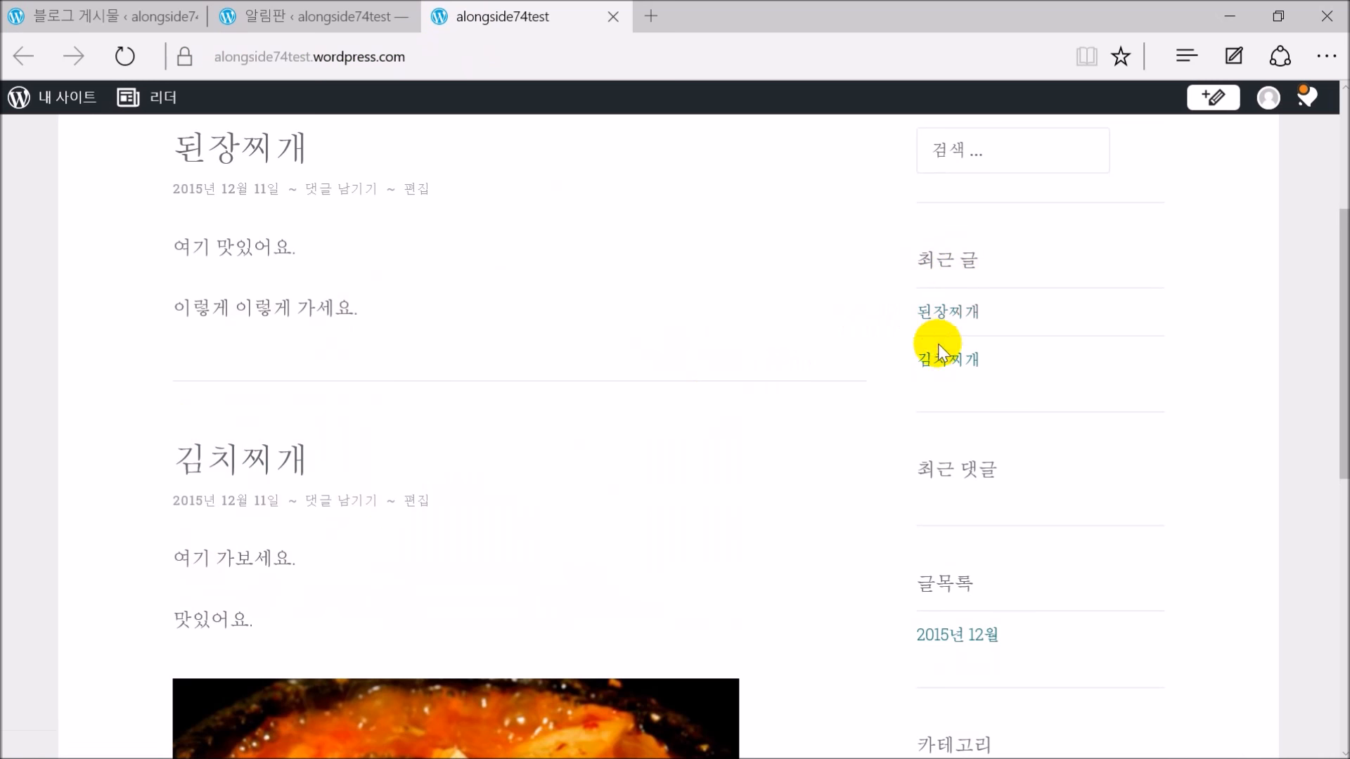
scroll(817, 390, up, 3)
click(77, 18)
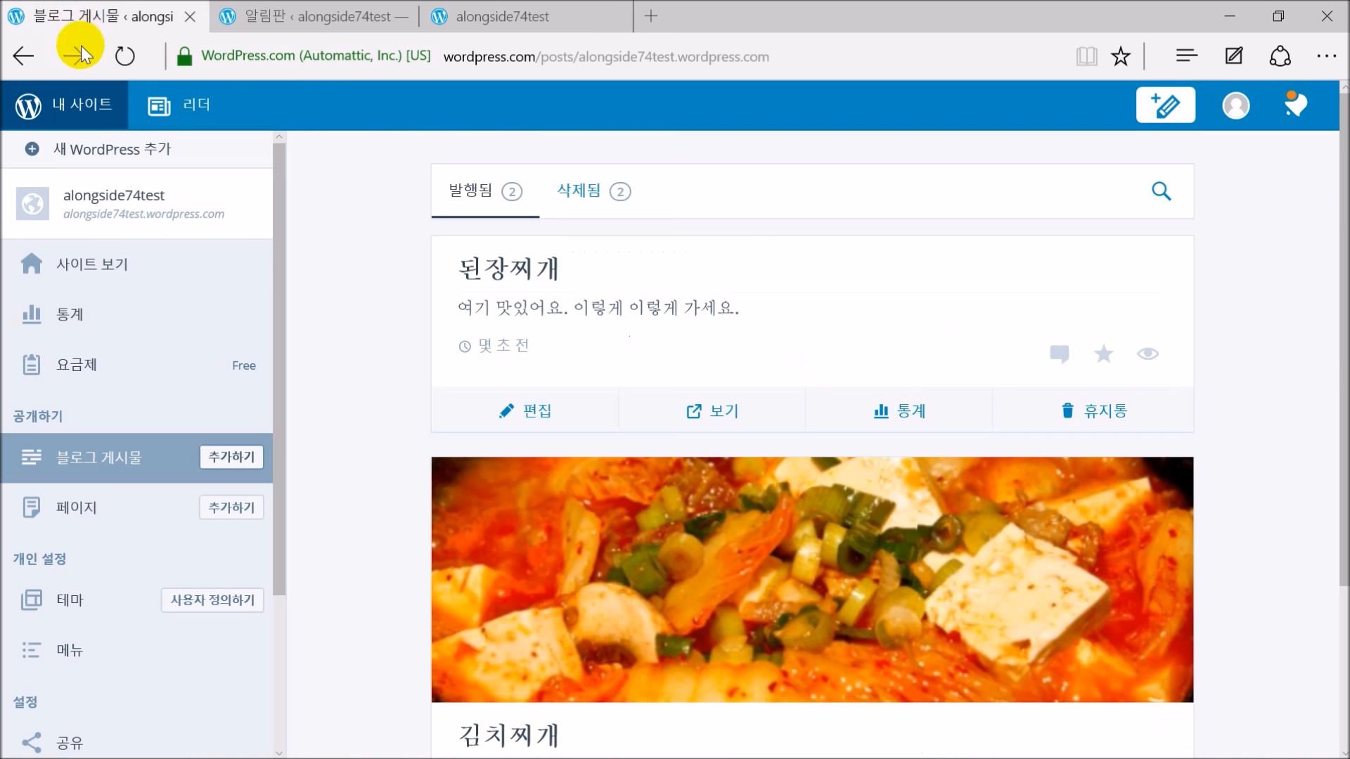
click(143, 512)
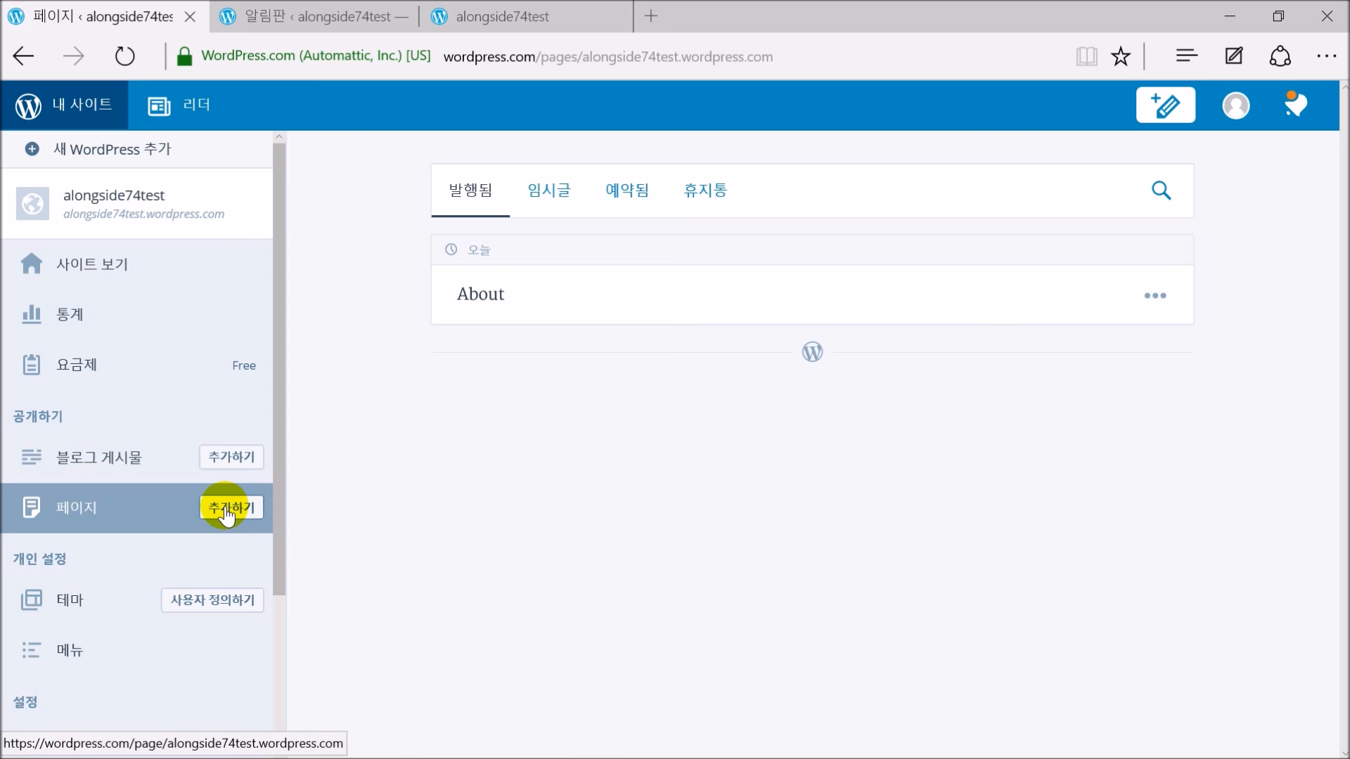
Start a new page titled 'Contact'
click(226, 516)
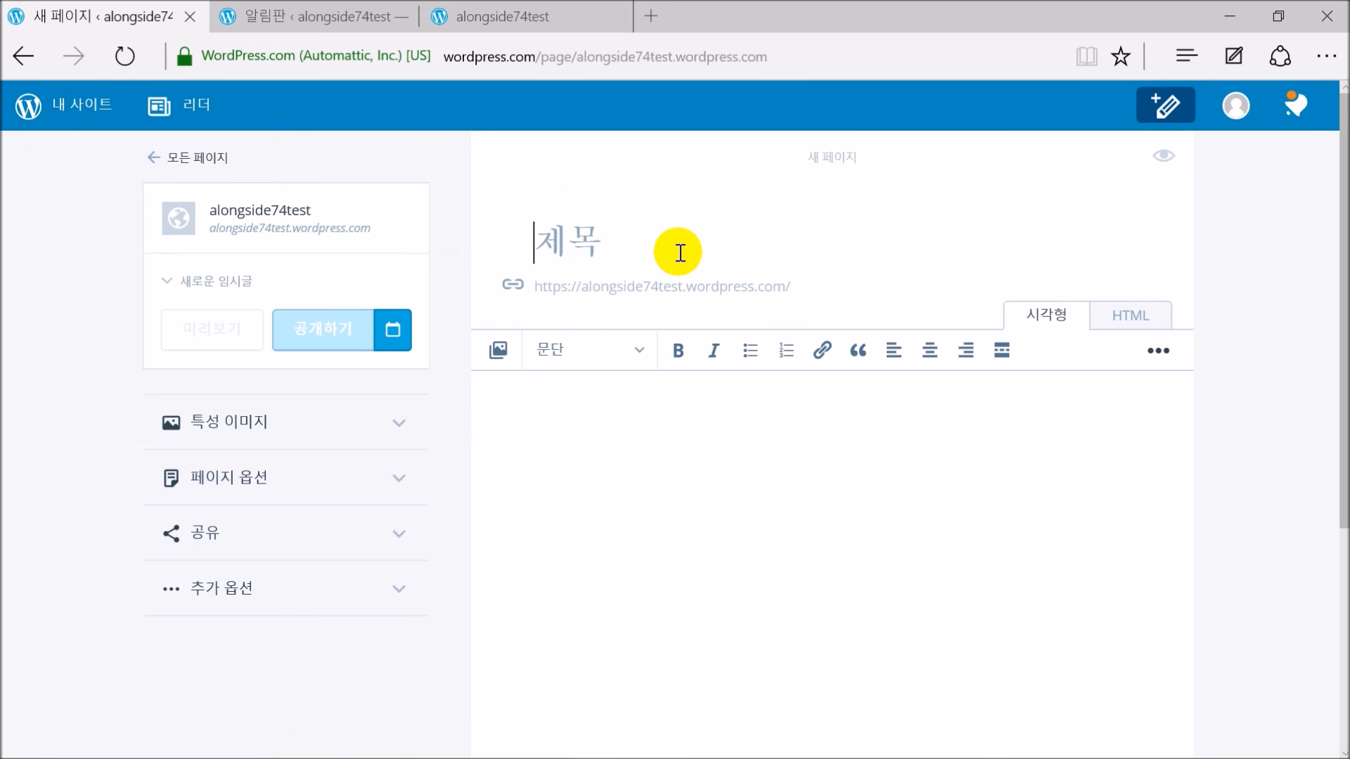
text(ㅊ)
key(BackSpace)
text(Contact)
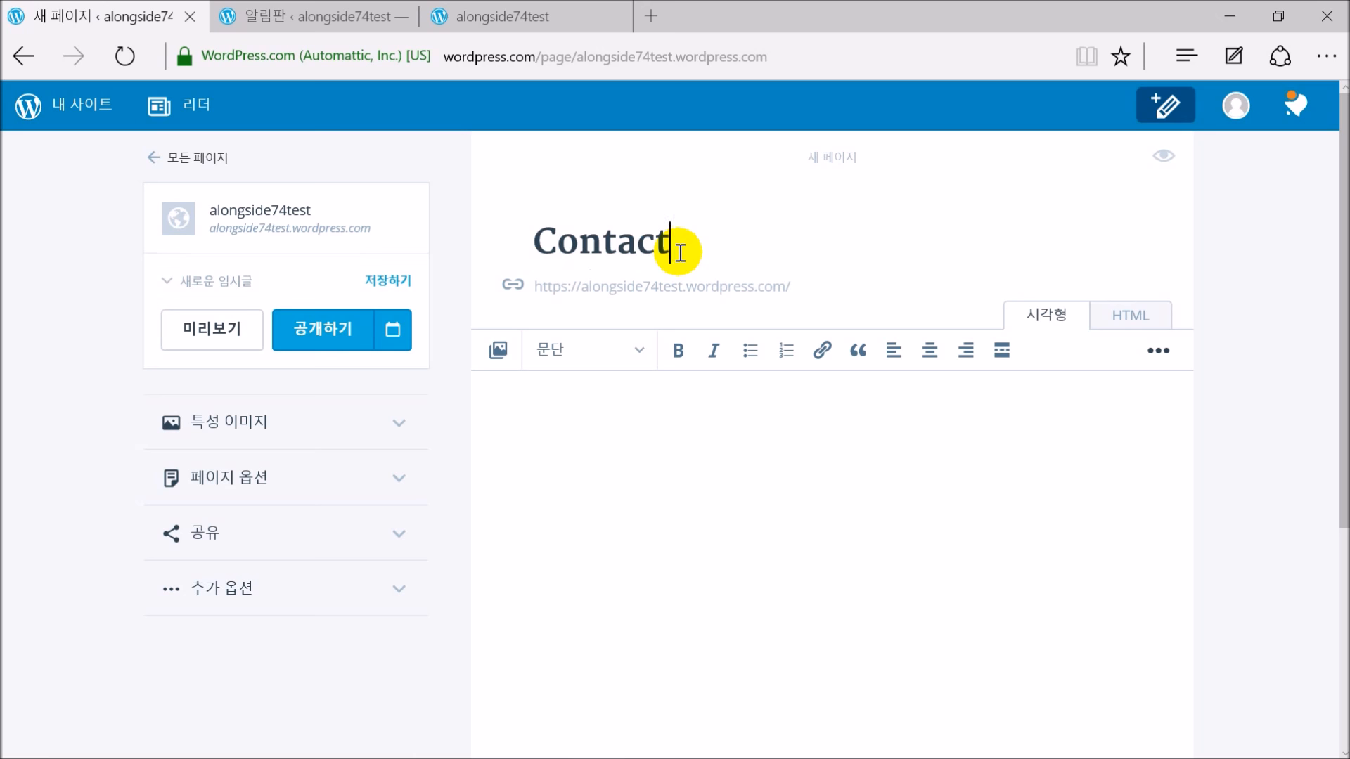
click(721, 438)
Write '제 이메일은 이거입니다.' and '이메일 주세요.' on two lines, publish, and view the site
text(저에)
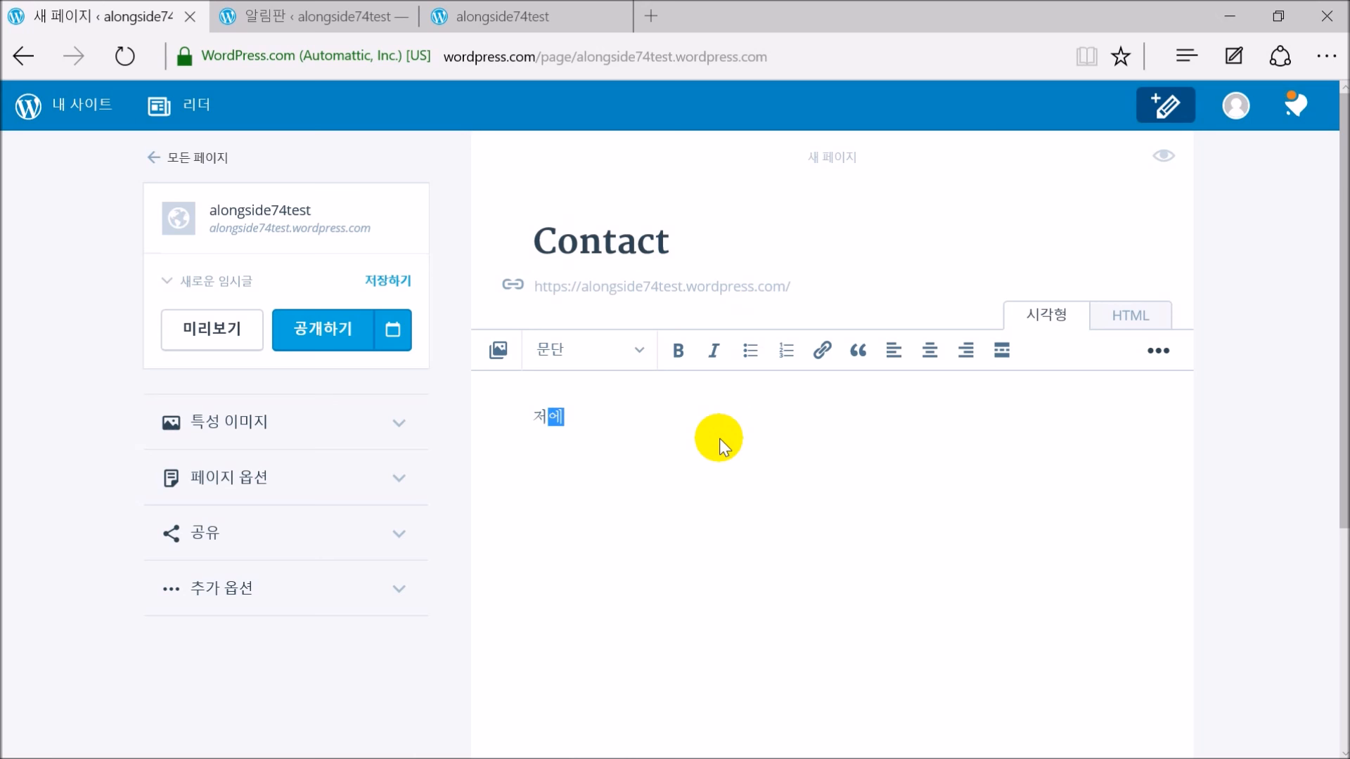
key(BackSpace)
key(BackSpace)
text(제 이메일은)
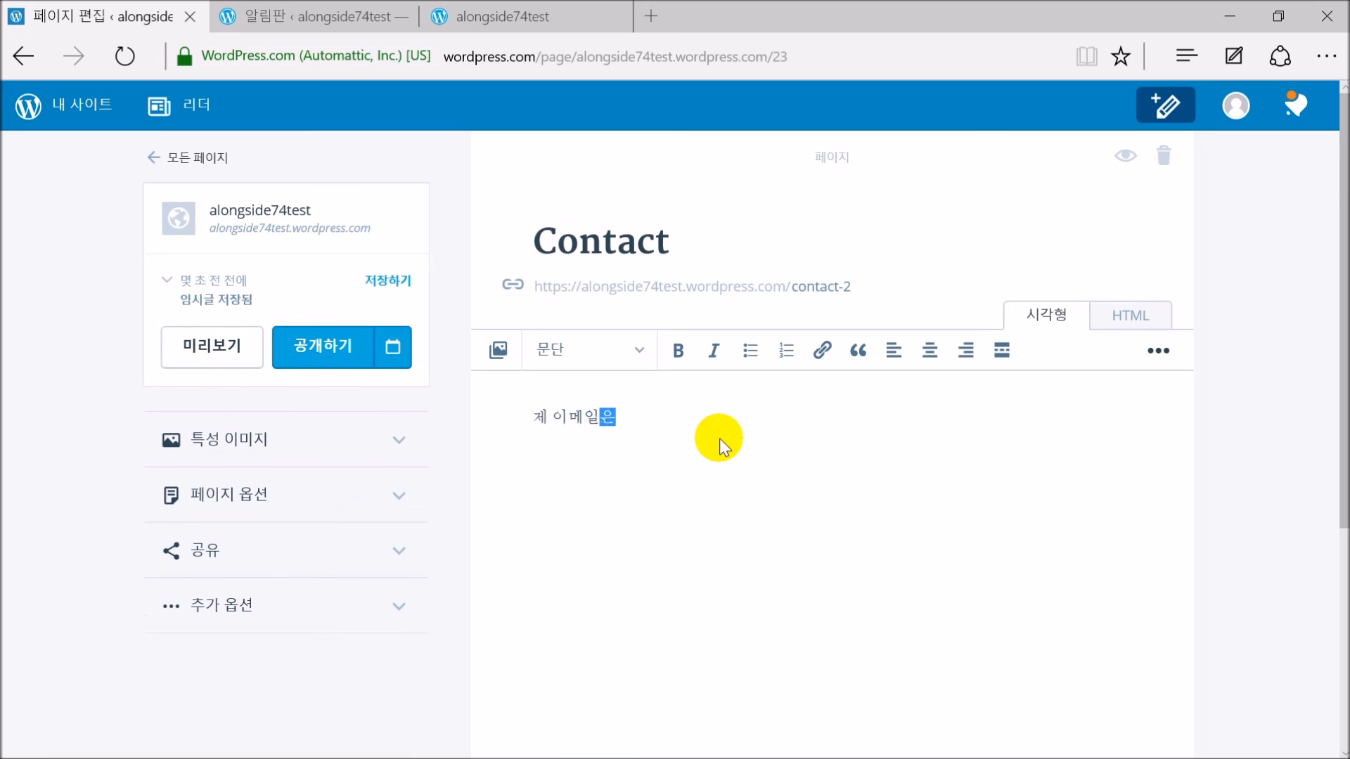
text( 이거입니다.)
key(Return)
text(이)
text(메일 주세요.)
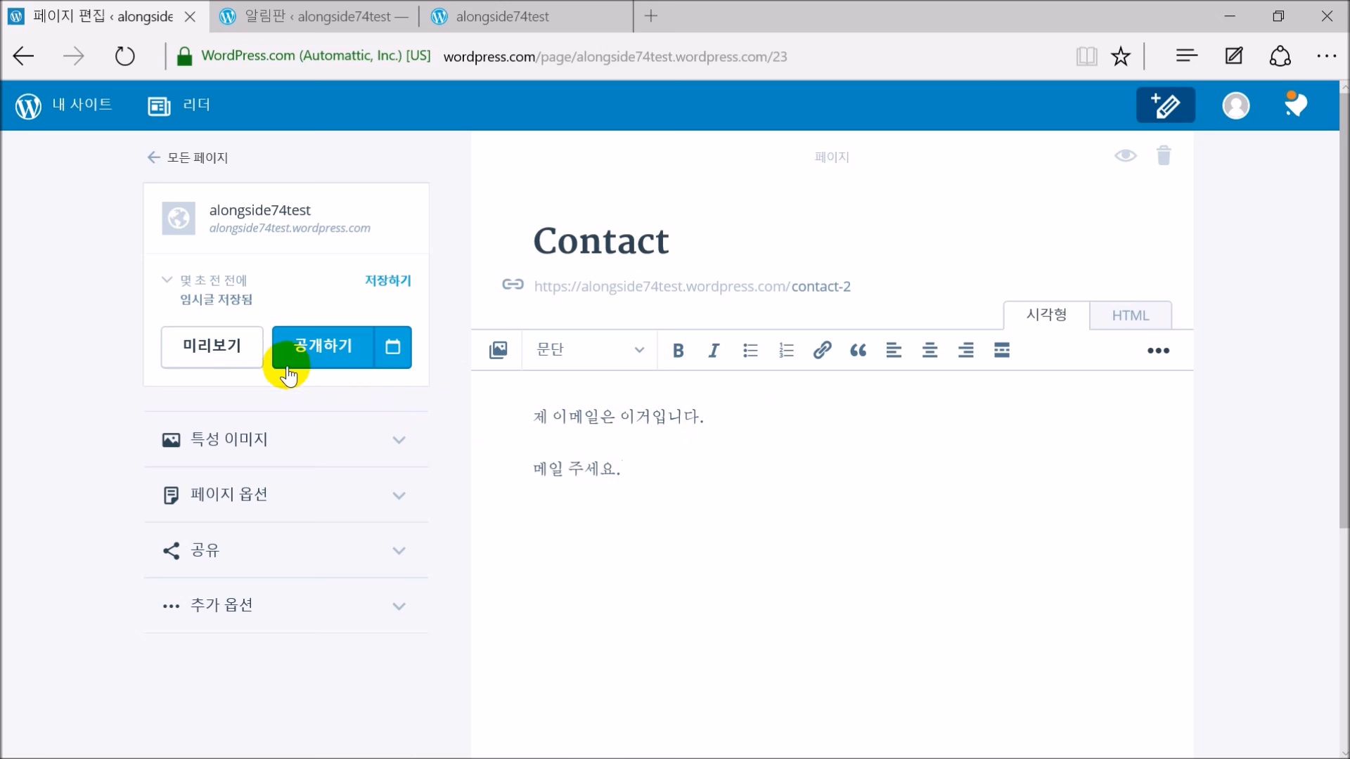
click(326, 349)
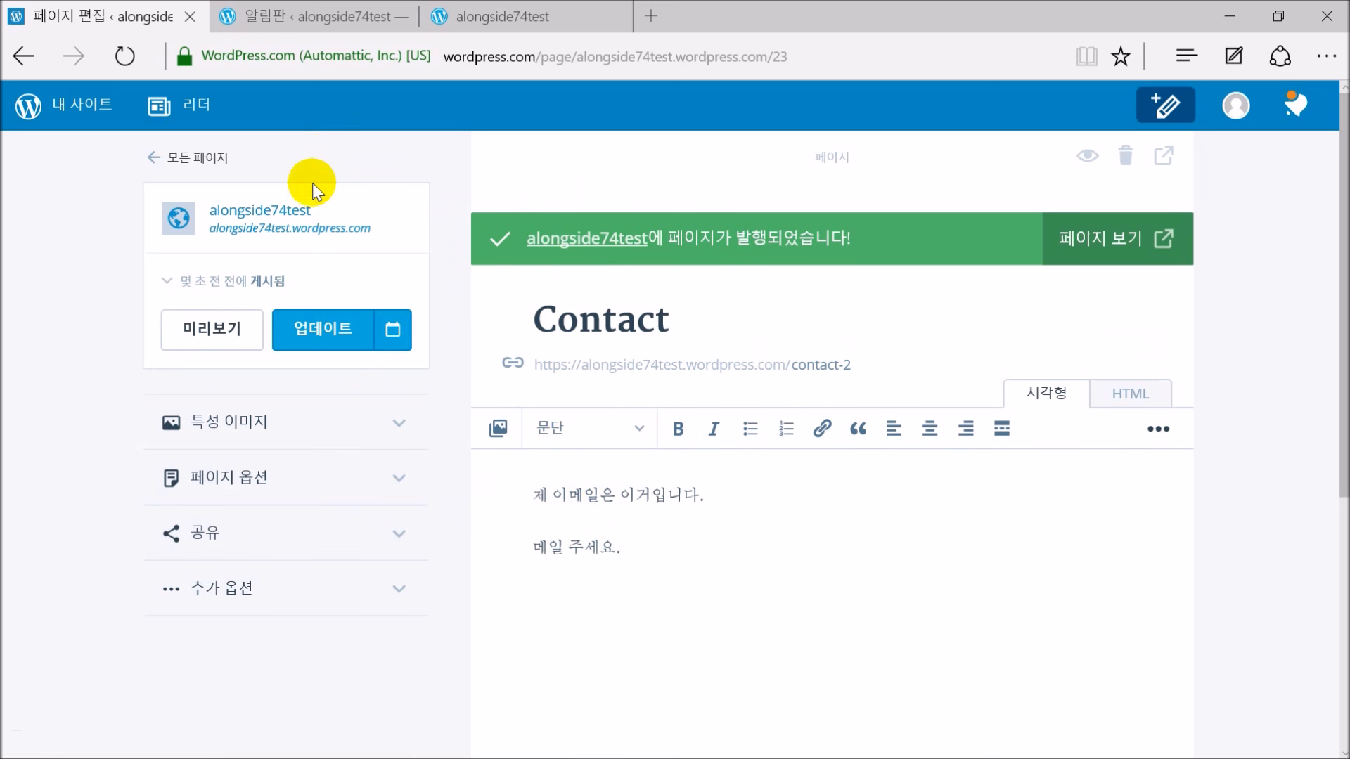
click(278, 214)
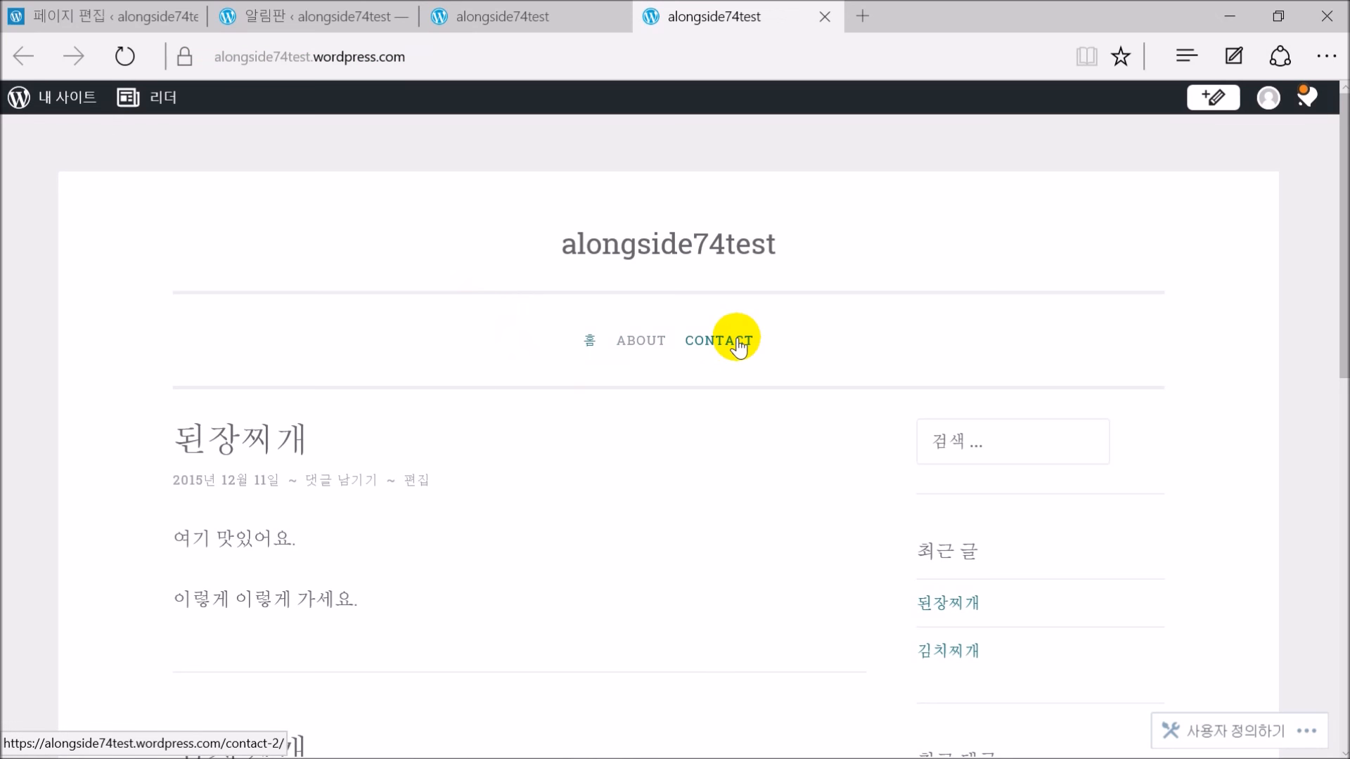
View the live Contact page, return to the home page, then reopen Contact from the menu
click(737, 346)
scroll(794, 376, down, 5)
scroll(696, 358, up, 5)
click(590, 340)
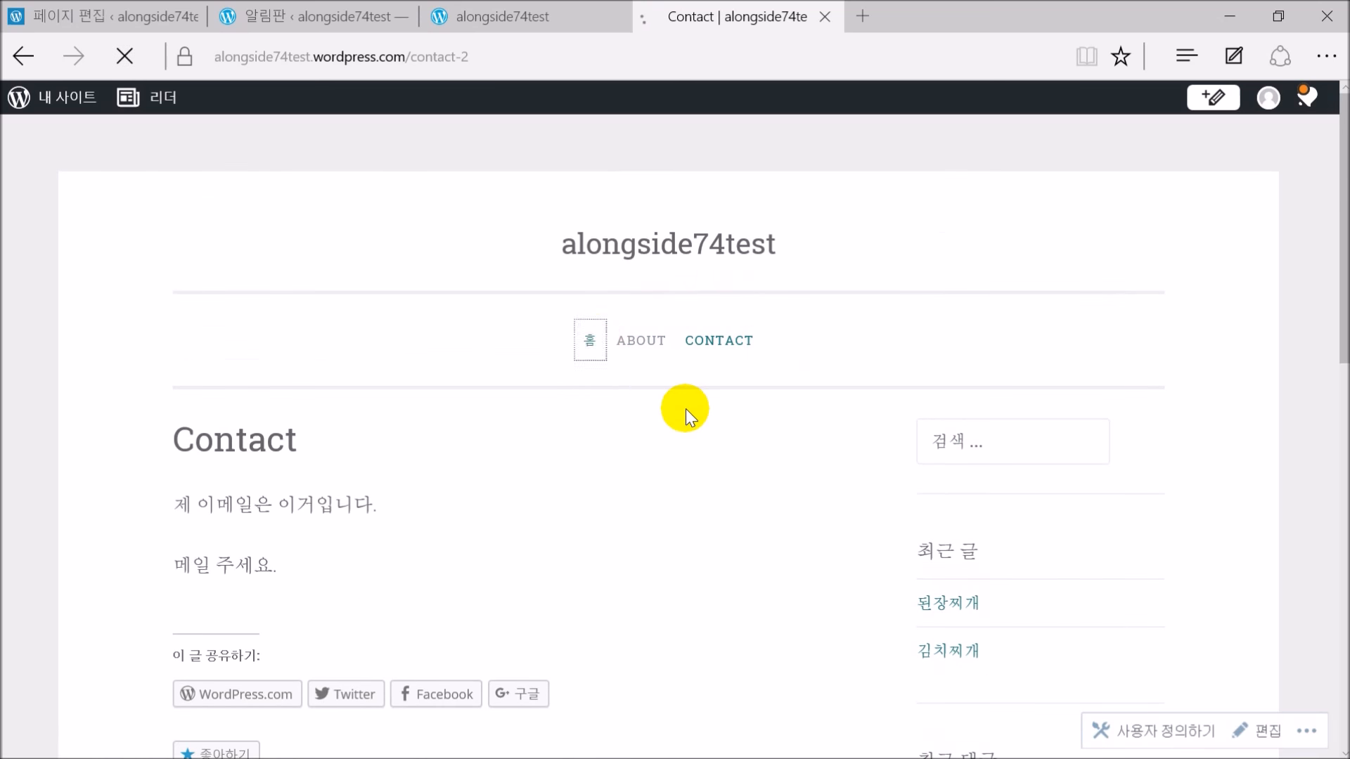
scroll(655, 412, down, 1)
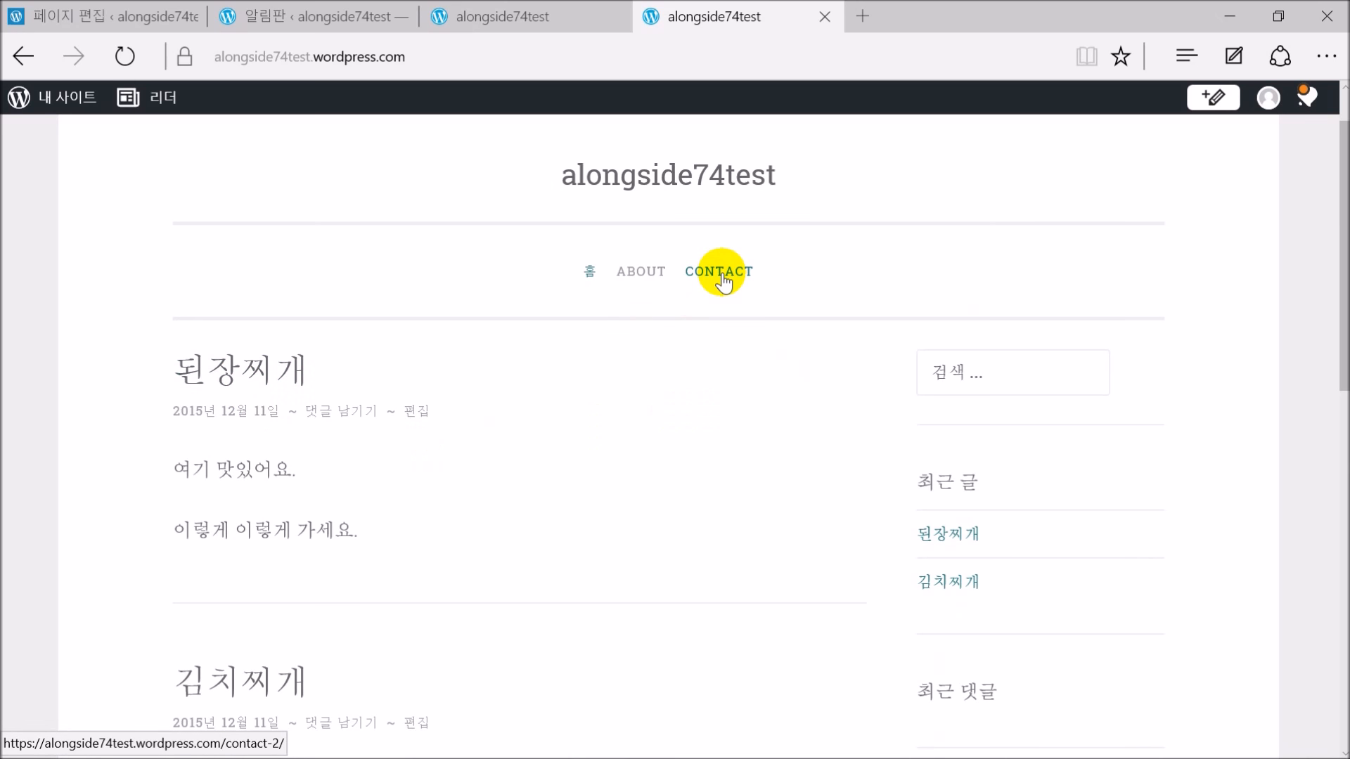
scroll(432, 386, down, 2)
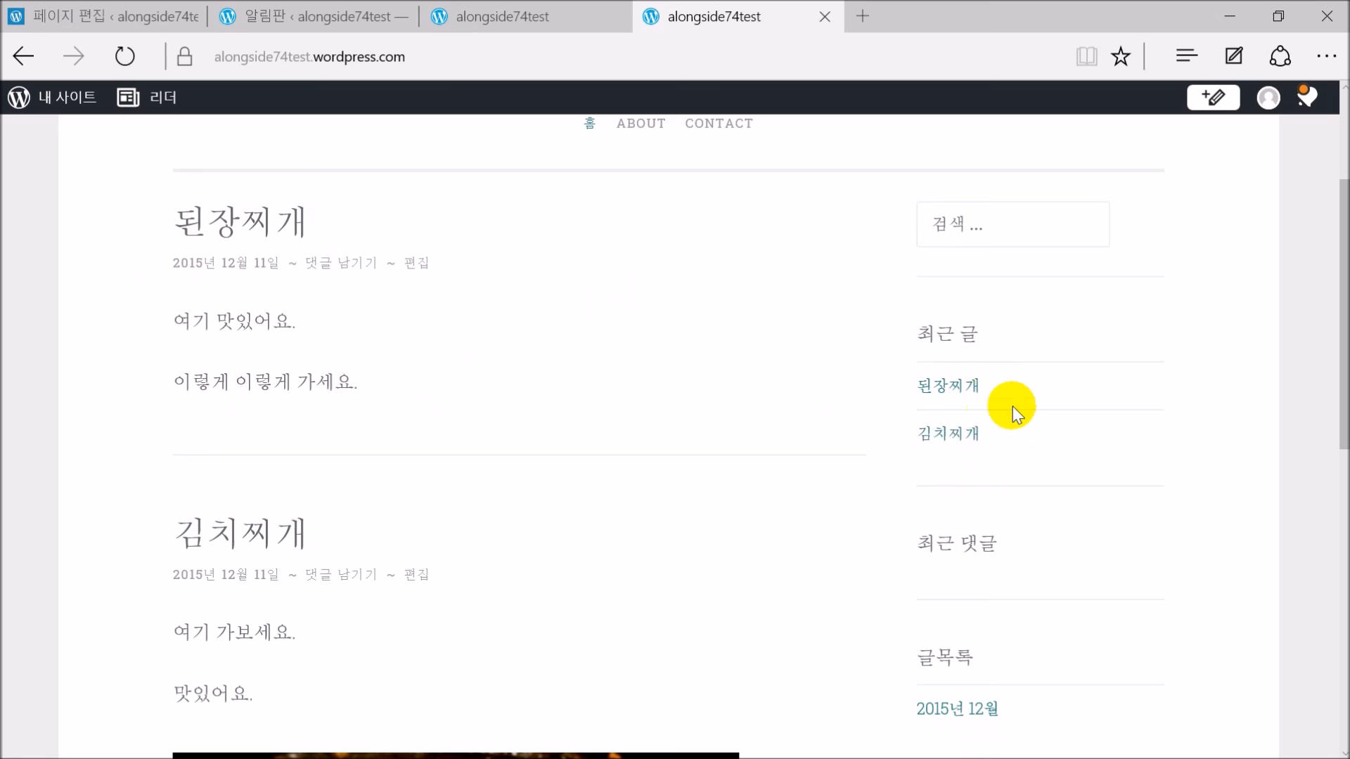
scroll(1019, 436, down, 3)
scroll(1015, 487, up, 6)
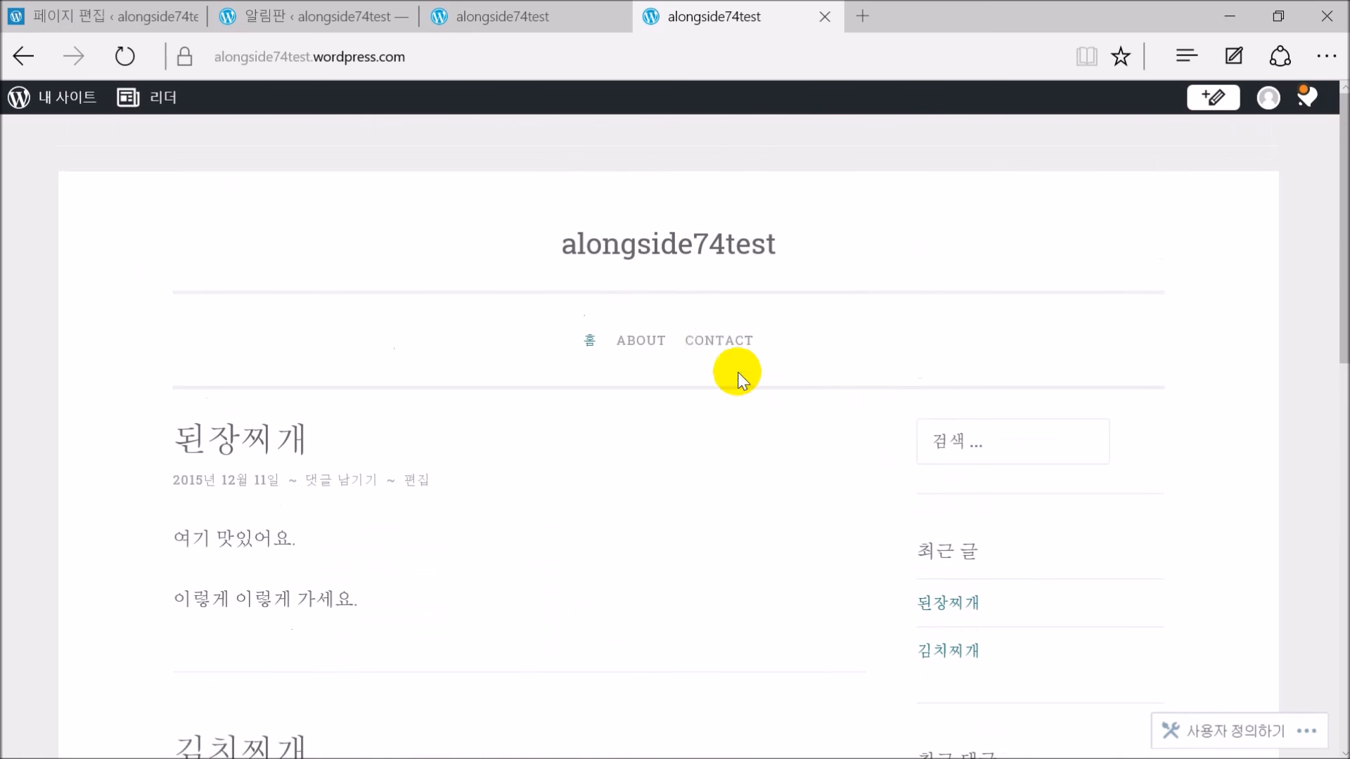
click(711, 347)
scroll(220, 243, down, 4)
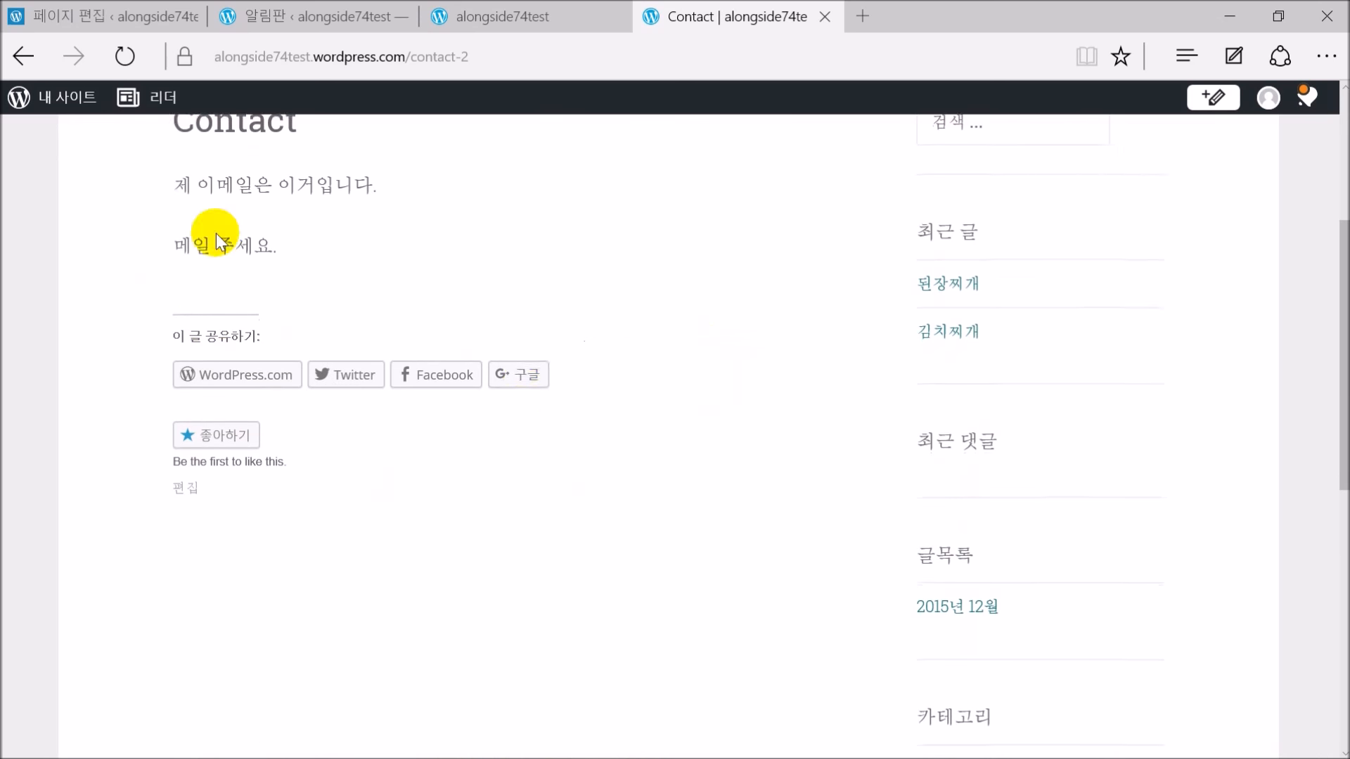
scroll(534, 355, up, 4)
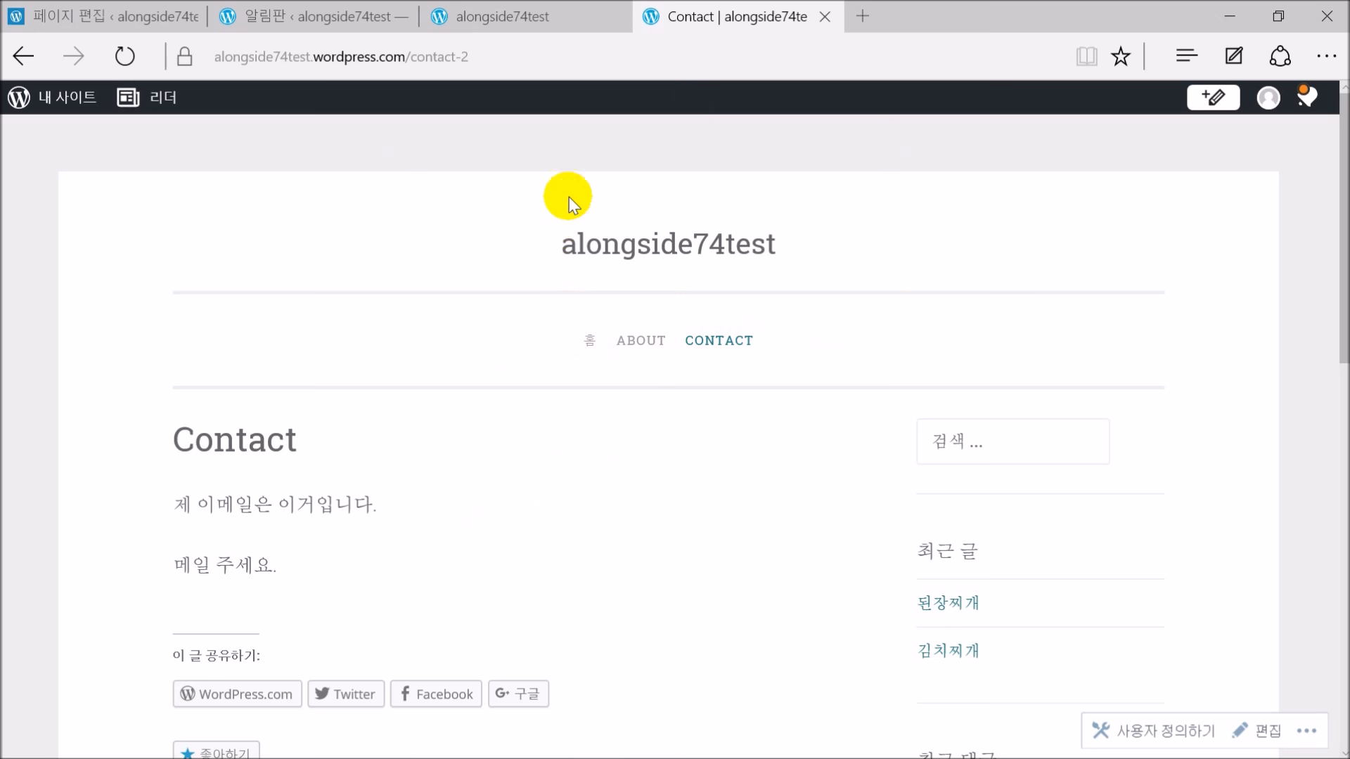
Close the Contact tab, reload the older site tab, and return to the page editor
click(824, 16)
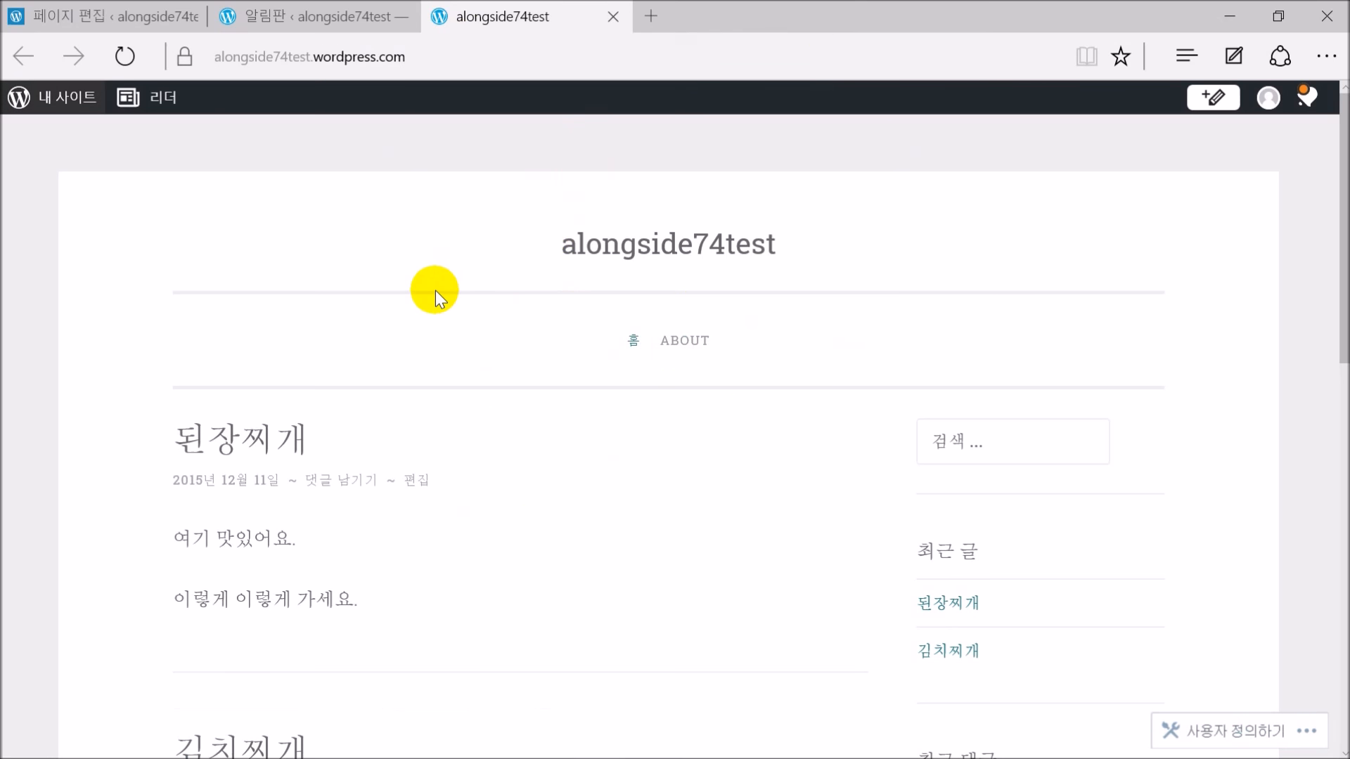
click(24, 56)
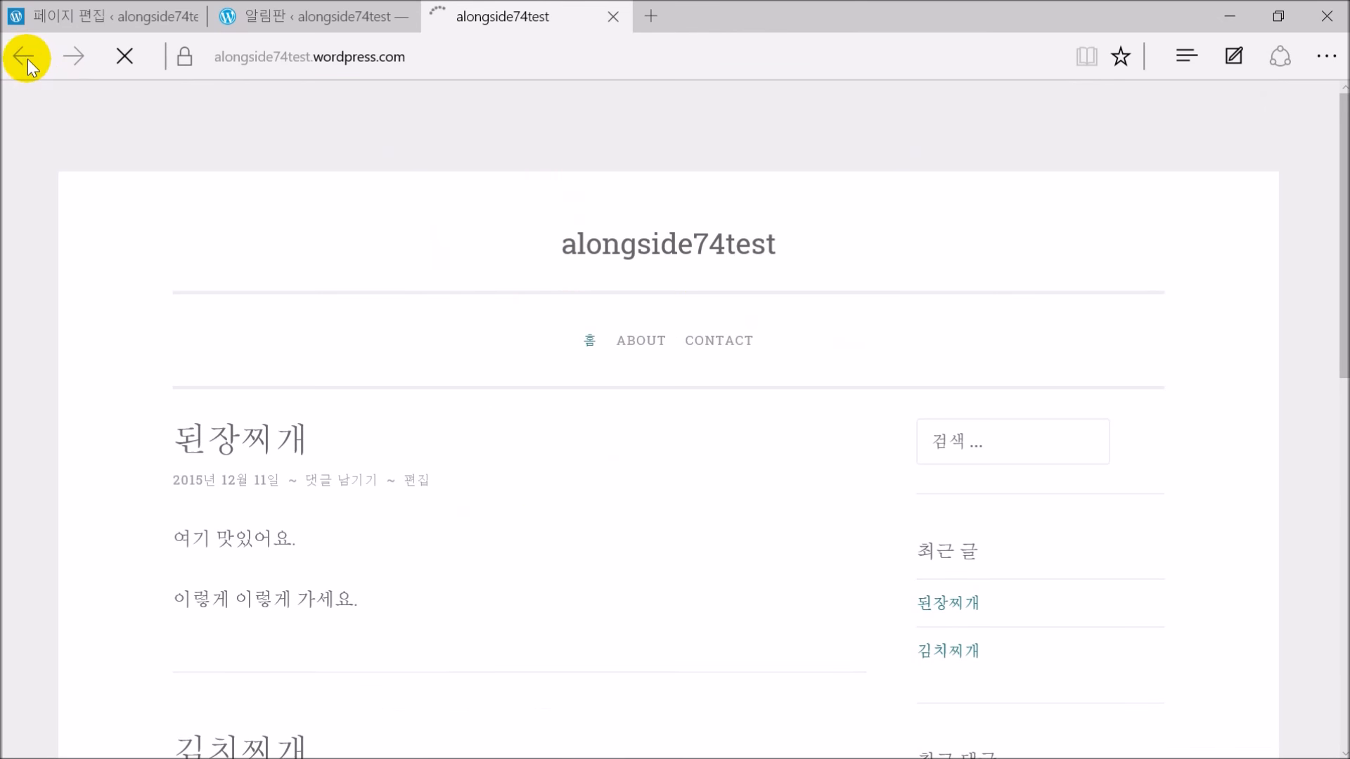
click(71, 14)
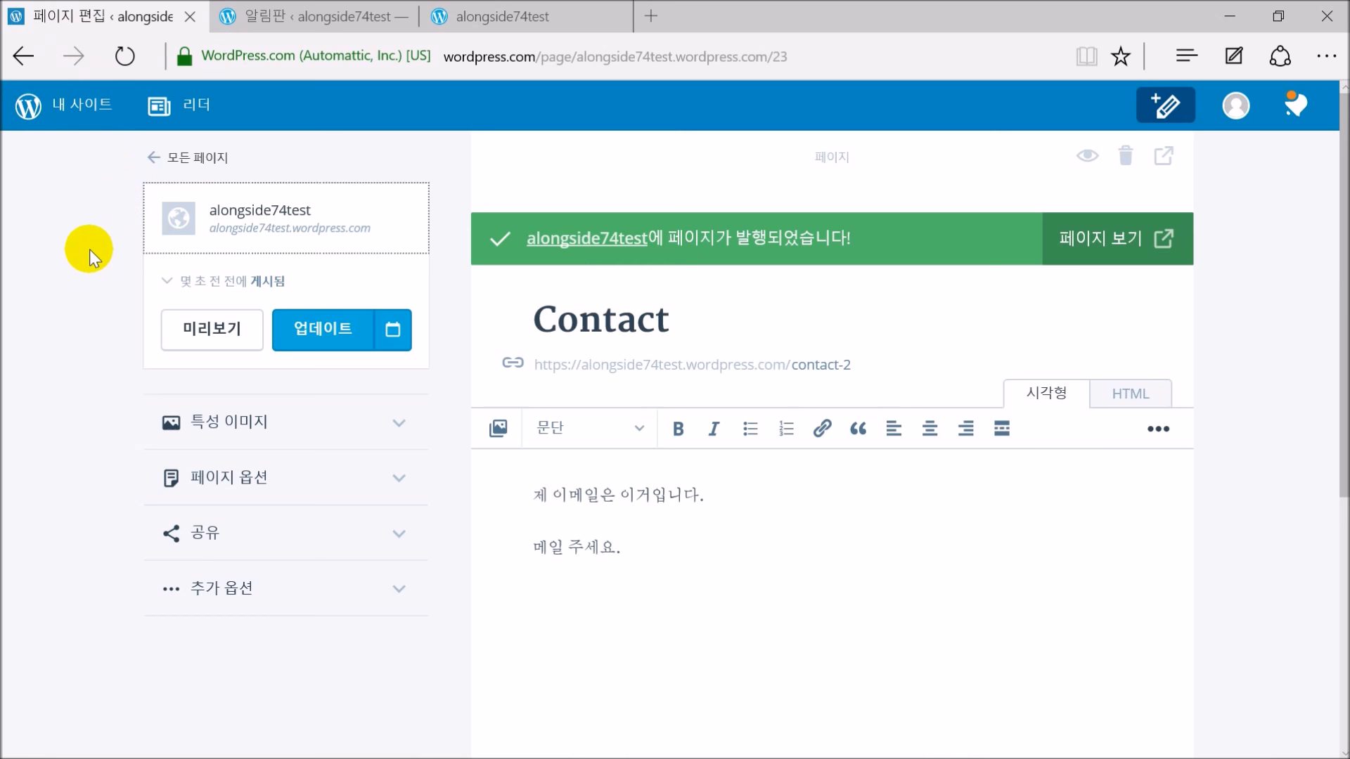
Go from the page editor to the pages list, then into the theme gallery
click(169, 158)
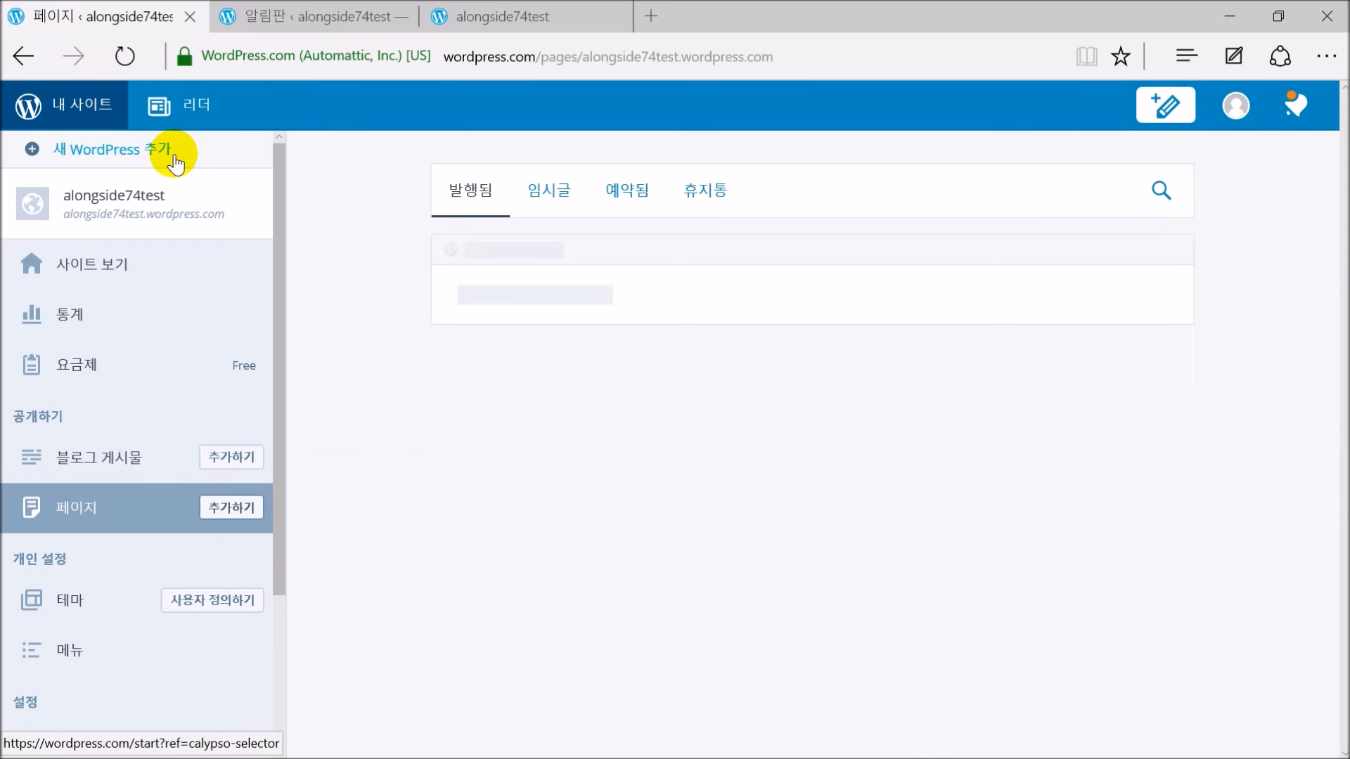
scroll(104, 382, down, 2)
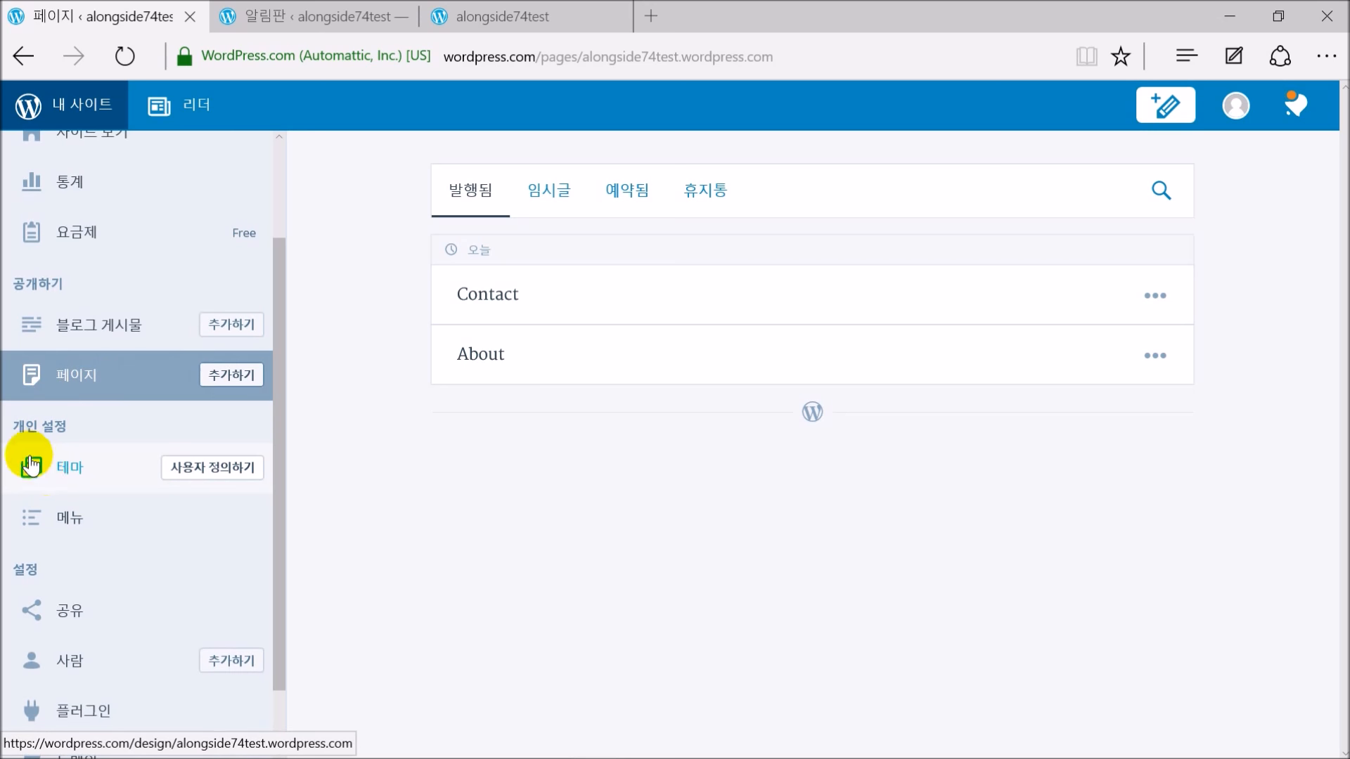
click(77, 469)
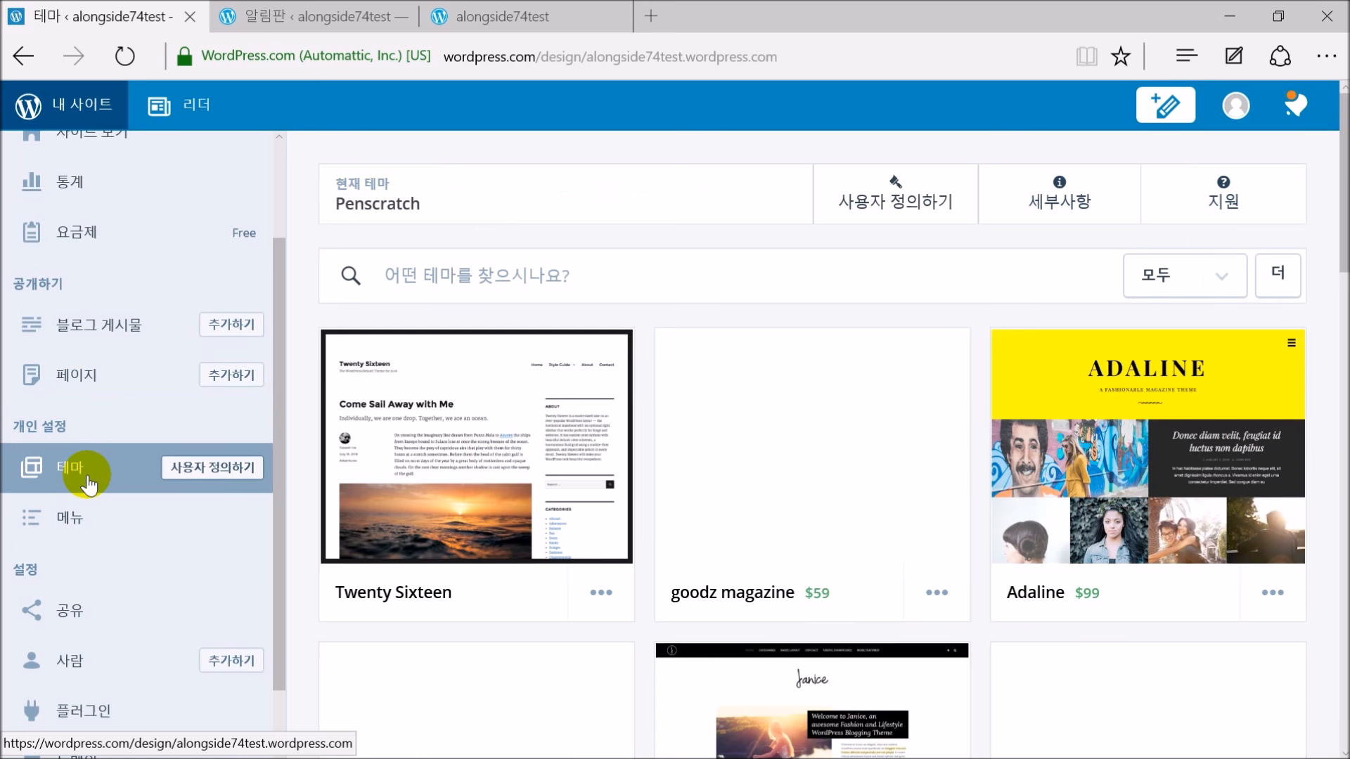
scroll(1027, 369, down, 5)
scroll(1023, 362, up, 4)
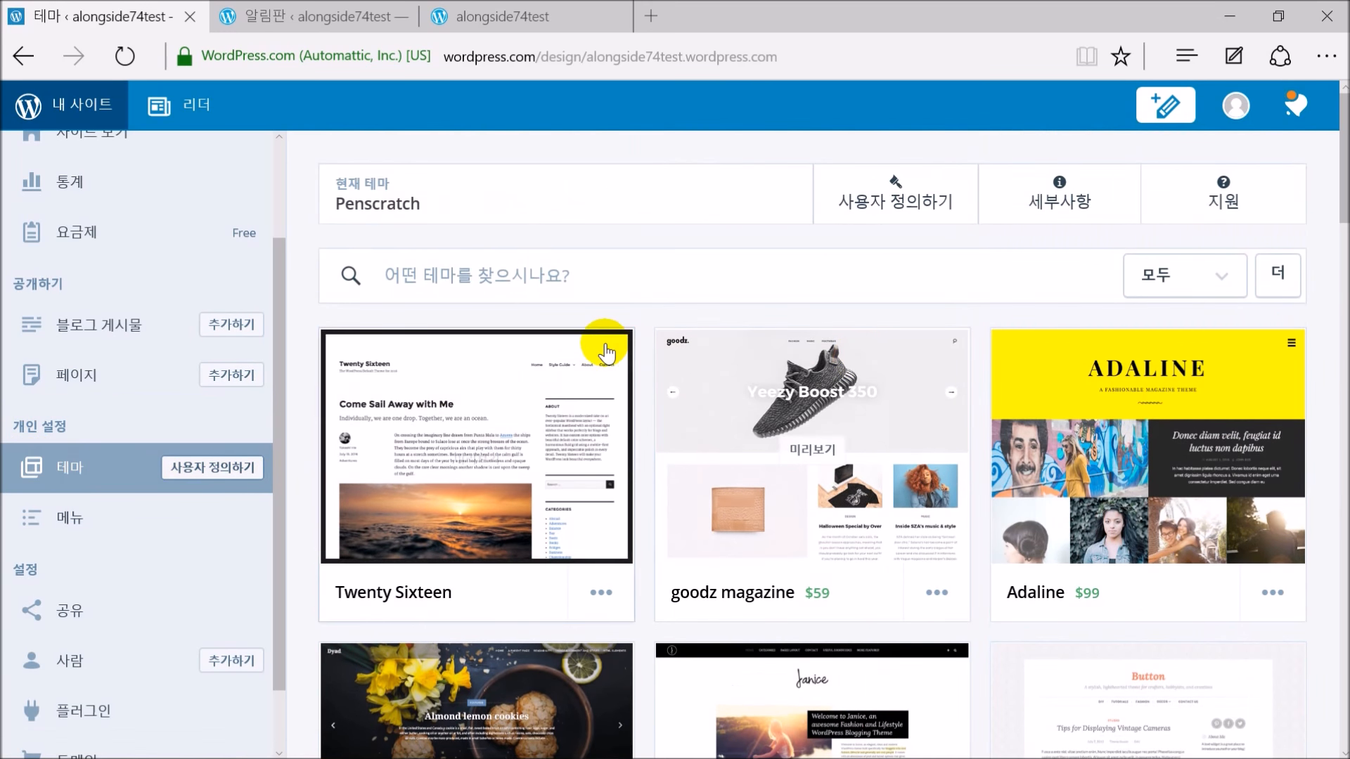
scroll(653, 372, down, 9)
scroll(872, 432, up, 10)
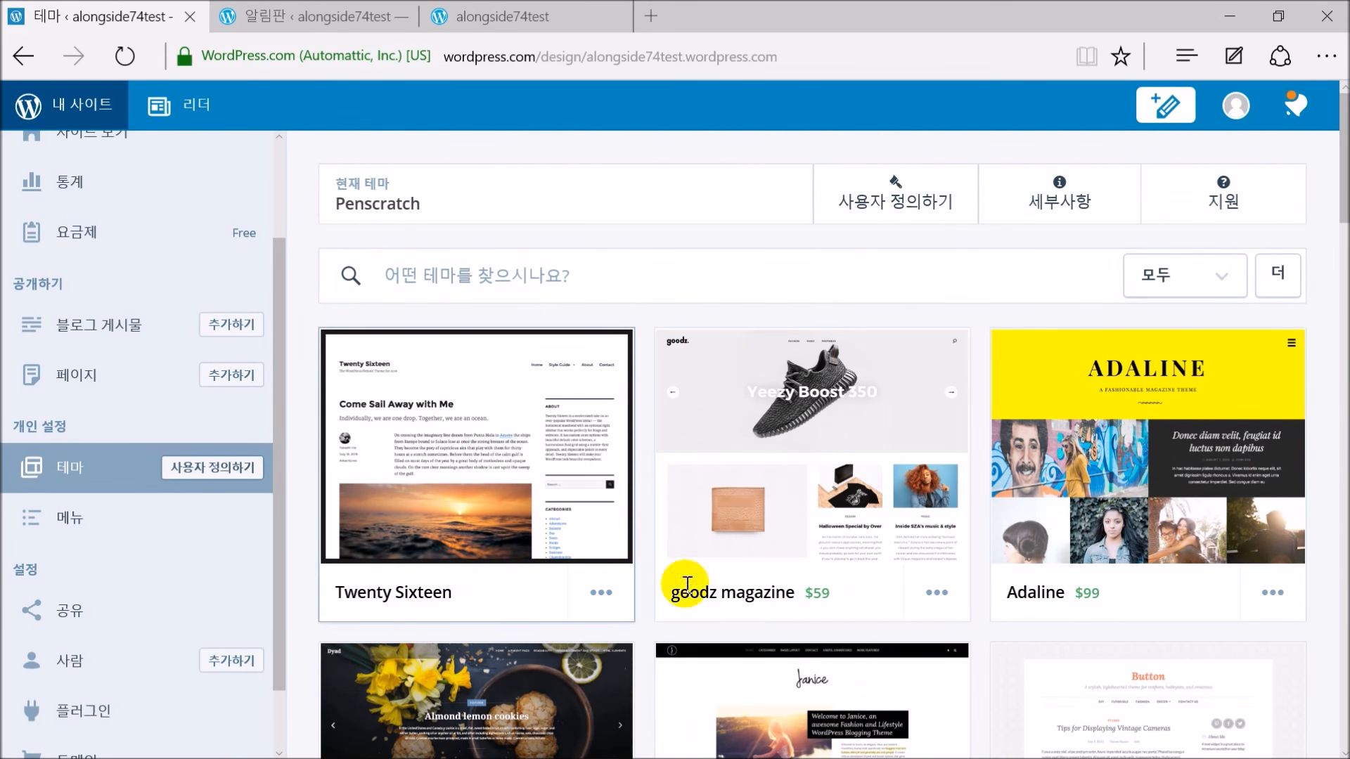
Filter the theme gallery to 무료 (free) themes and browse them
click(1228, 280)
click(1171, 371)
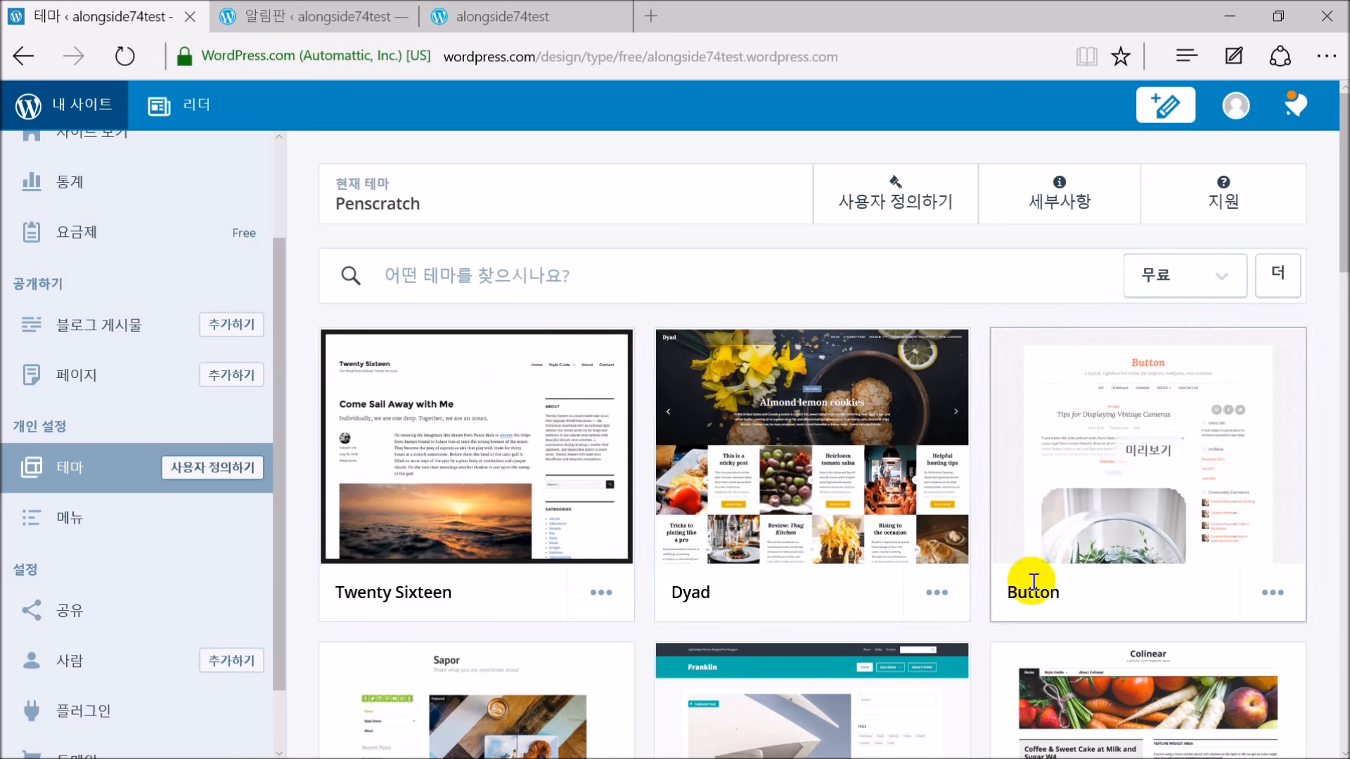
scroll(792, 547, down, 8)
scroll(792, 547, down, 12)
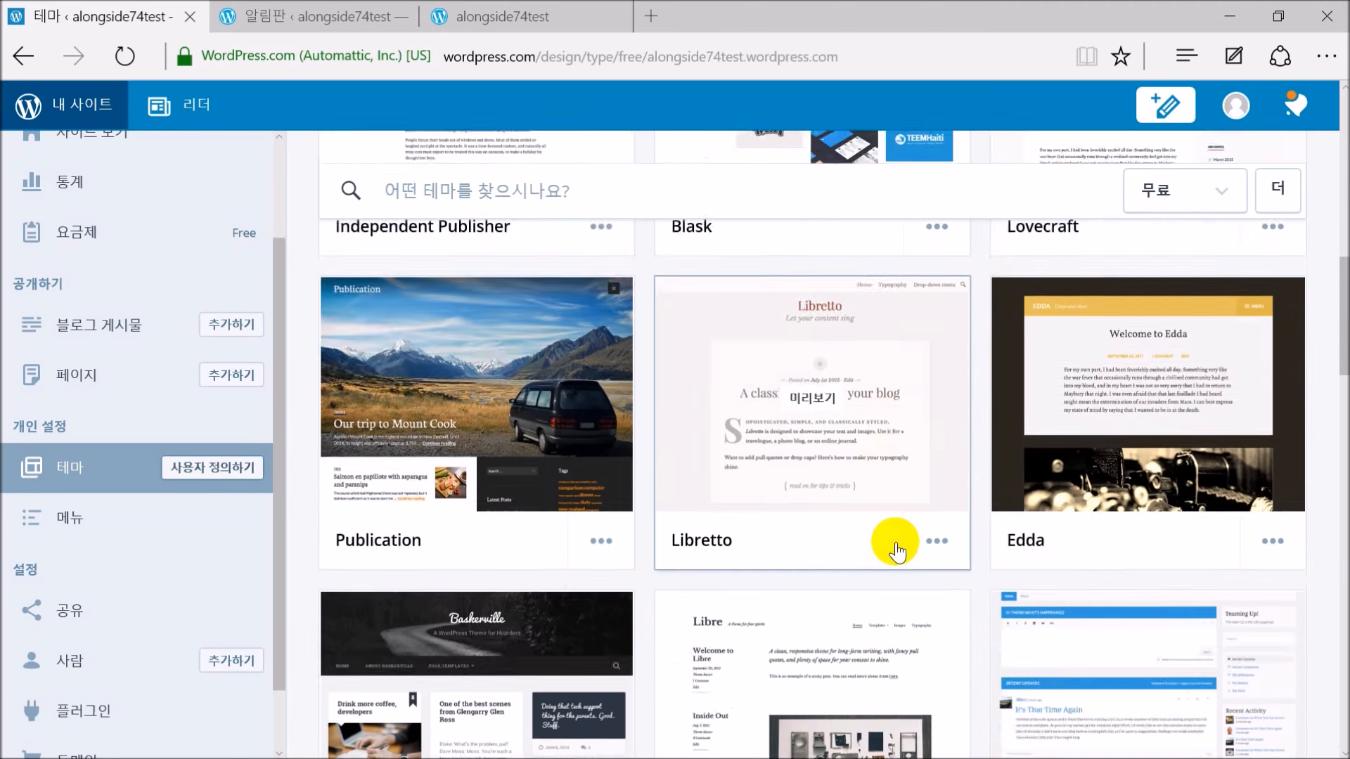
scroll(893, 555, down, 4)
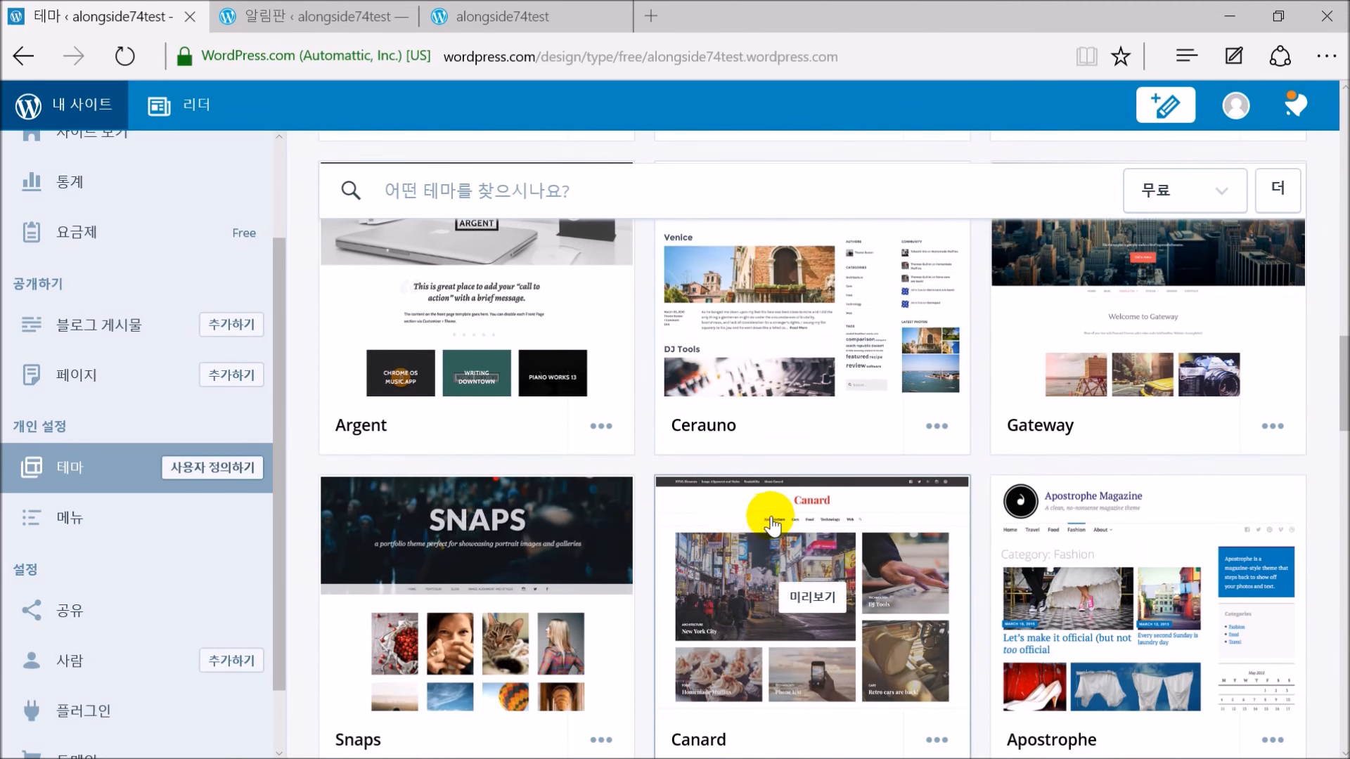
scroll(774, 534, down, 5)
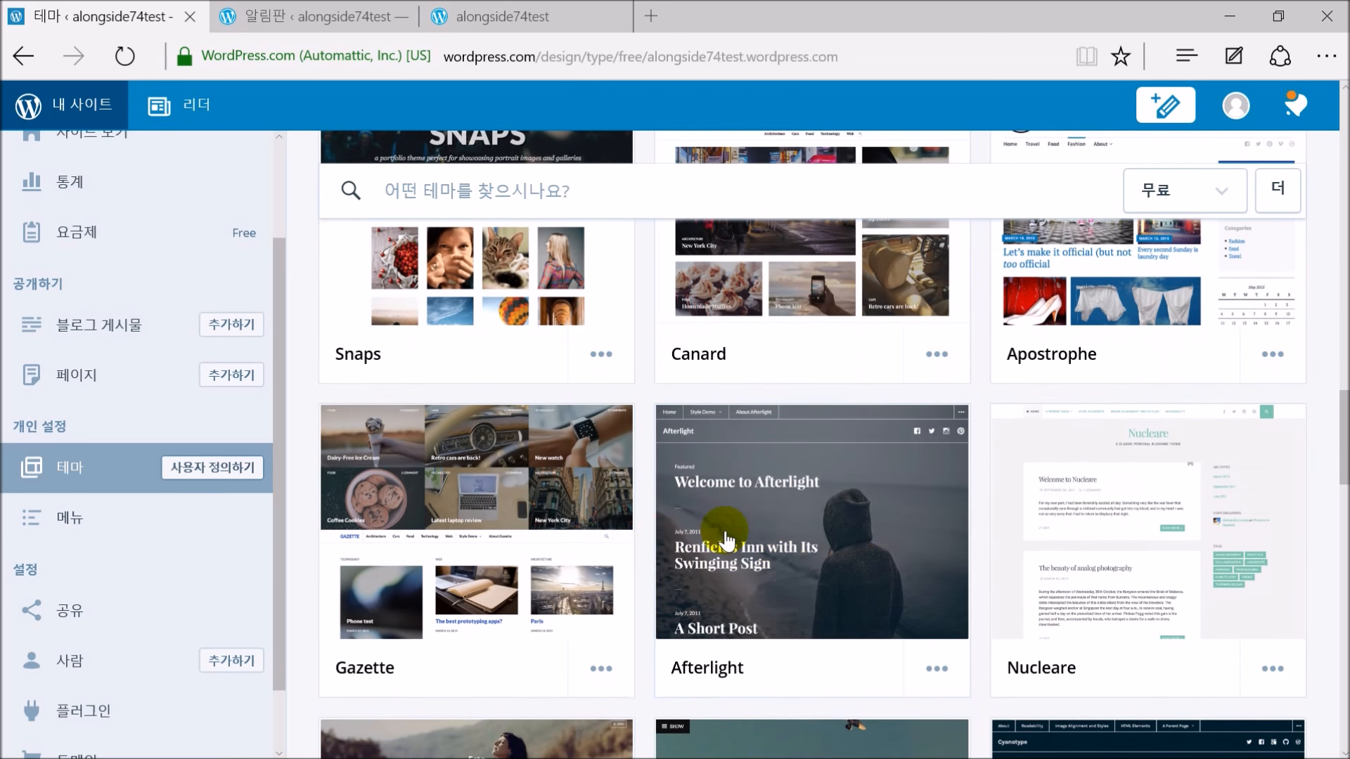
scroll(904, 542, up, 15)
scroll(902, 548, up, 5)
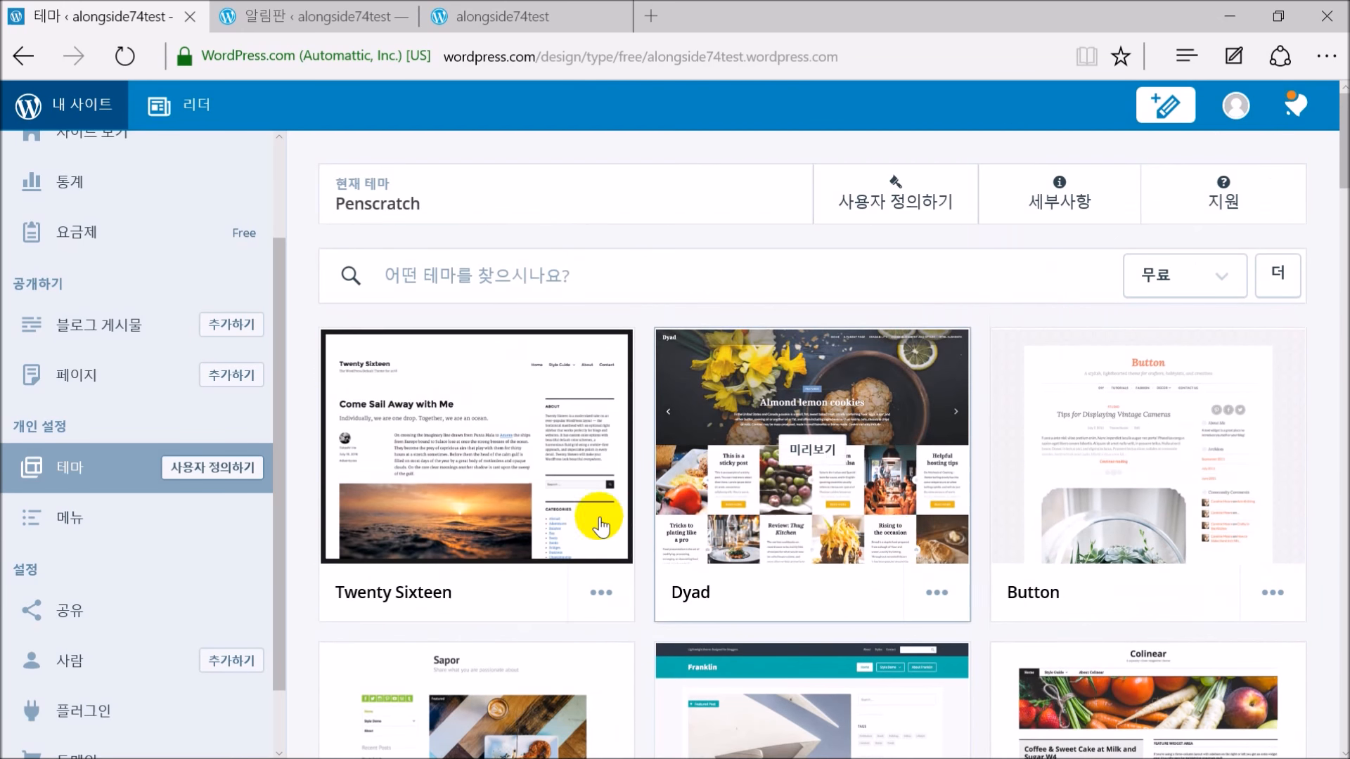
Preview the Twenty Sixteen theme and scroll through its demo home page
click(478, 454)
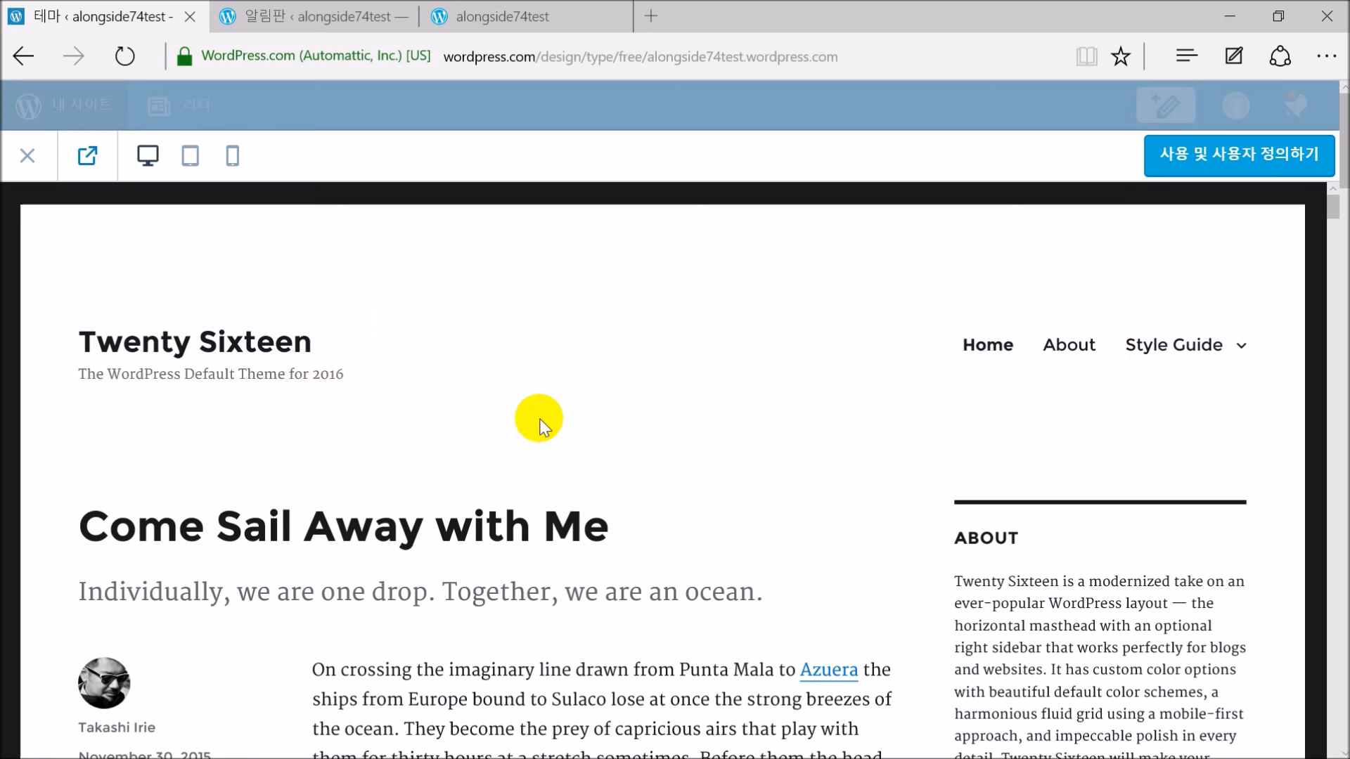
scroll(527, 450, down, 3)
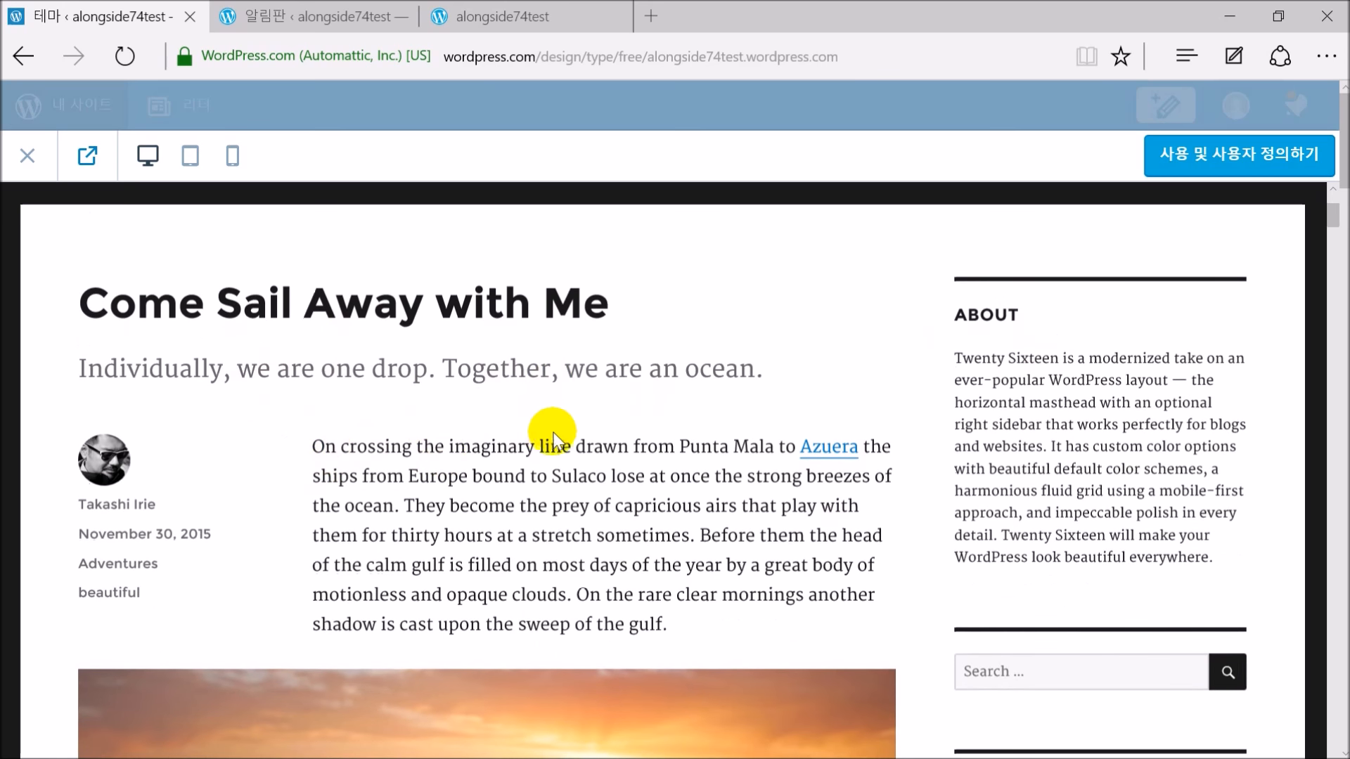
scroll(548, 443, down, 6)
scroll(512, 479, down, 20)
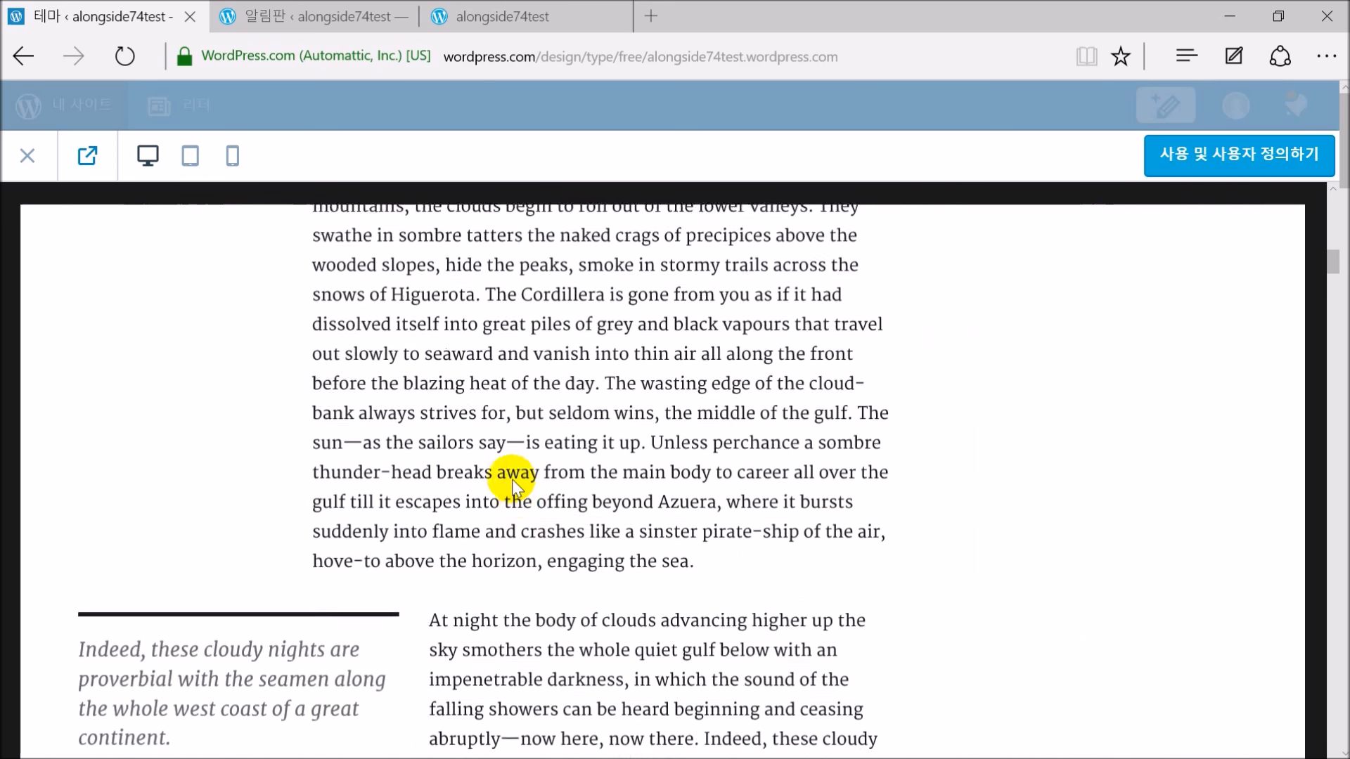
scroll(562, 504, up, 20)
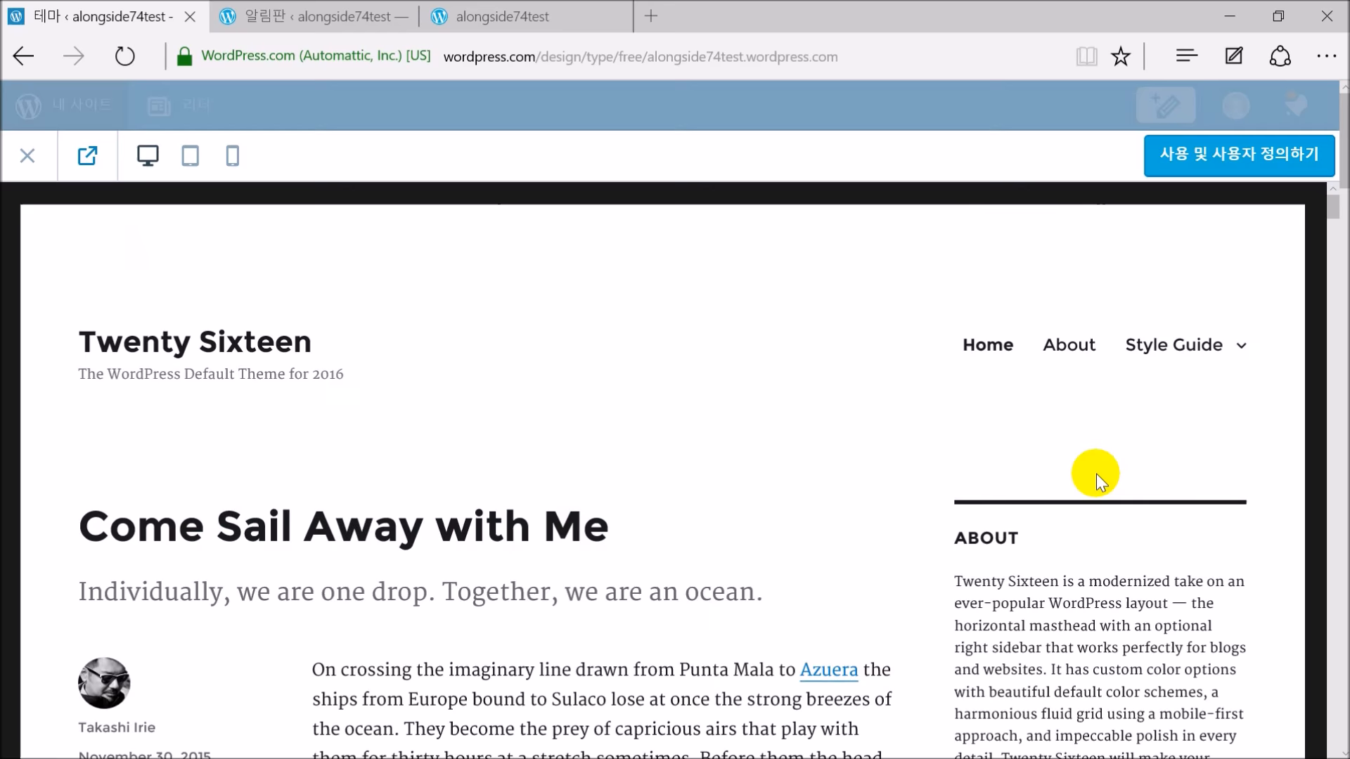
scroll(1160, 488, down, 7)
scroll(1160, 473, up, 7)
scroll(1154, 466, down, 7)
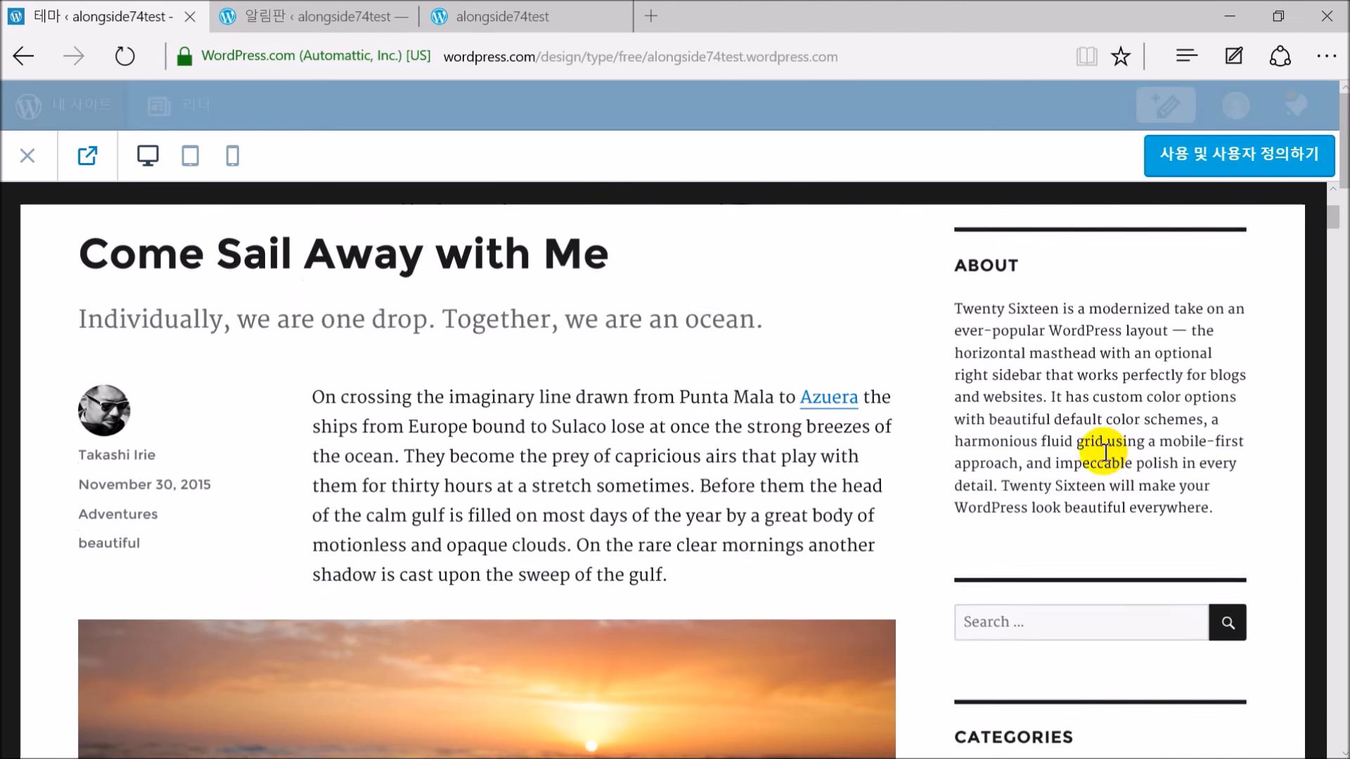
scroll(1074, 479, down, 3)
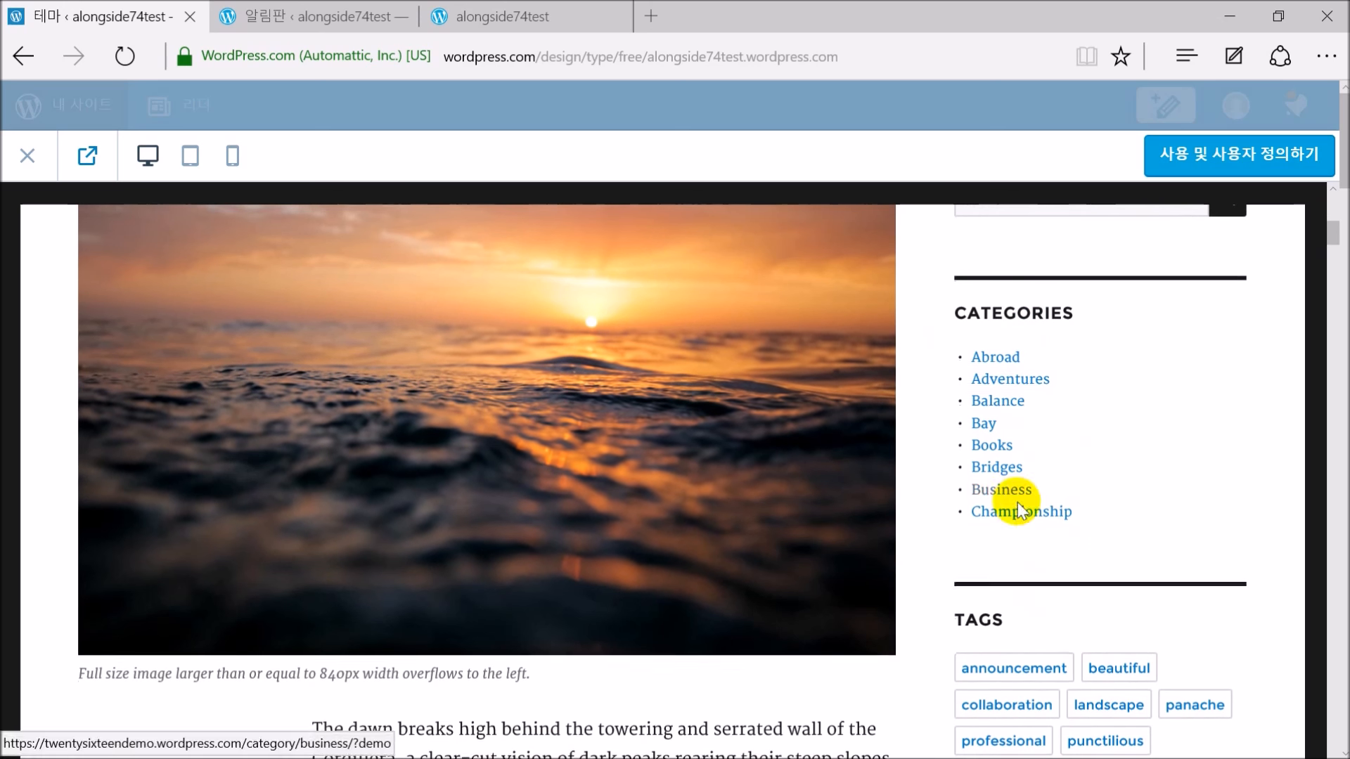
scroll(1013, 503, down, 15)
scroll(1059, 422, up, 20)
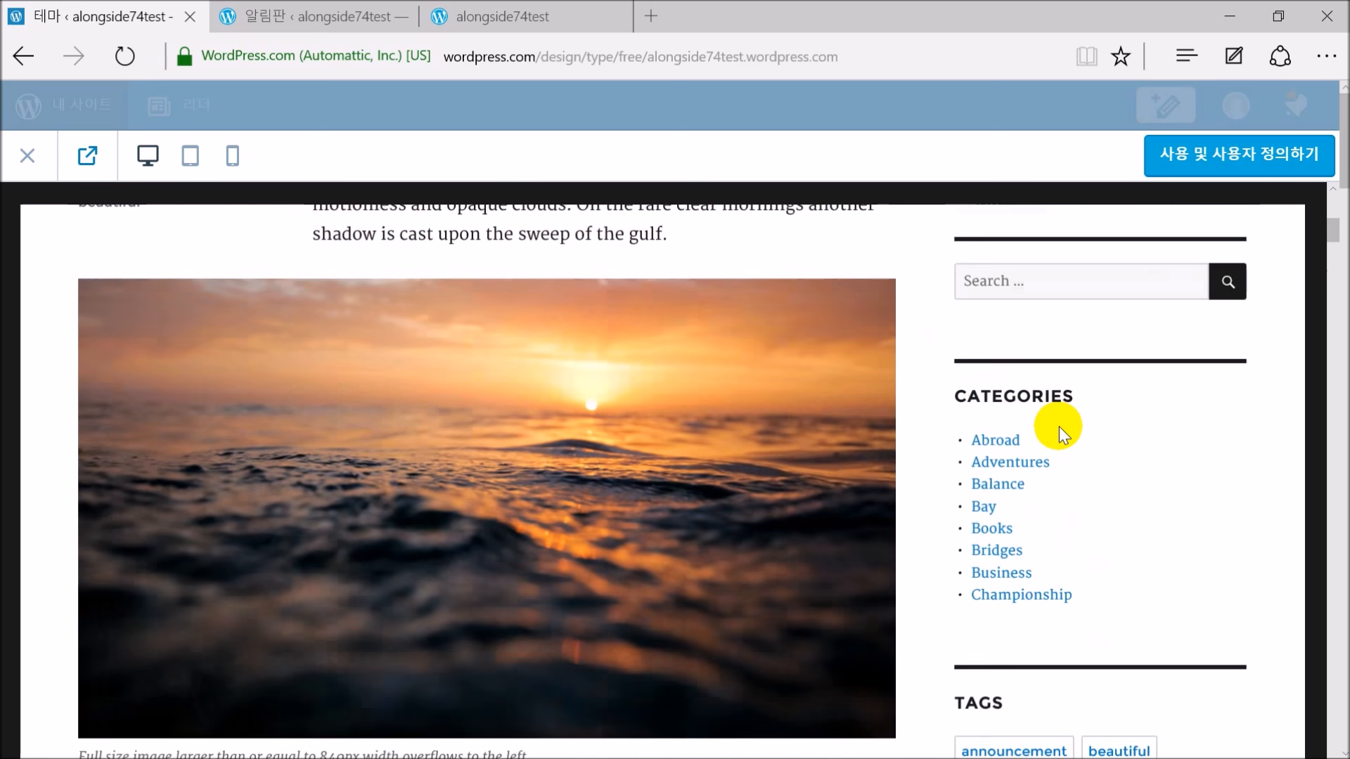
scroll(1066, 429, down, 7)
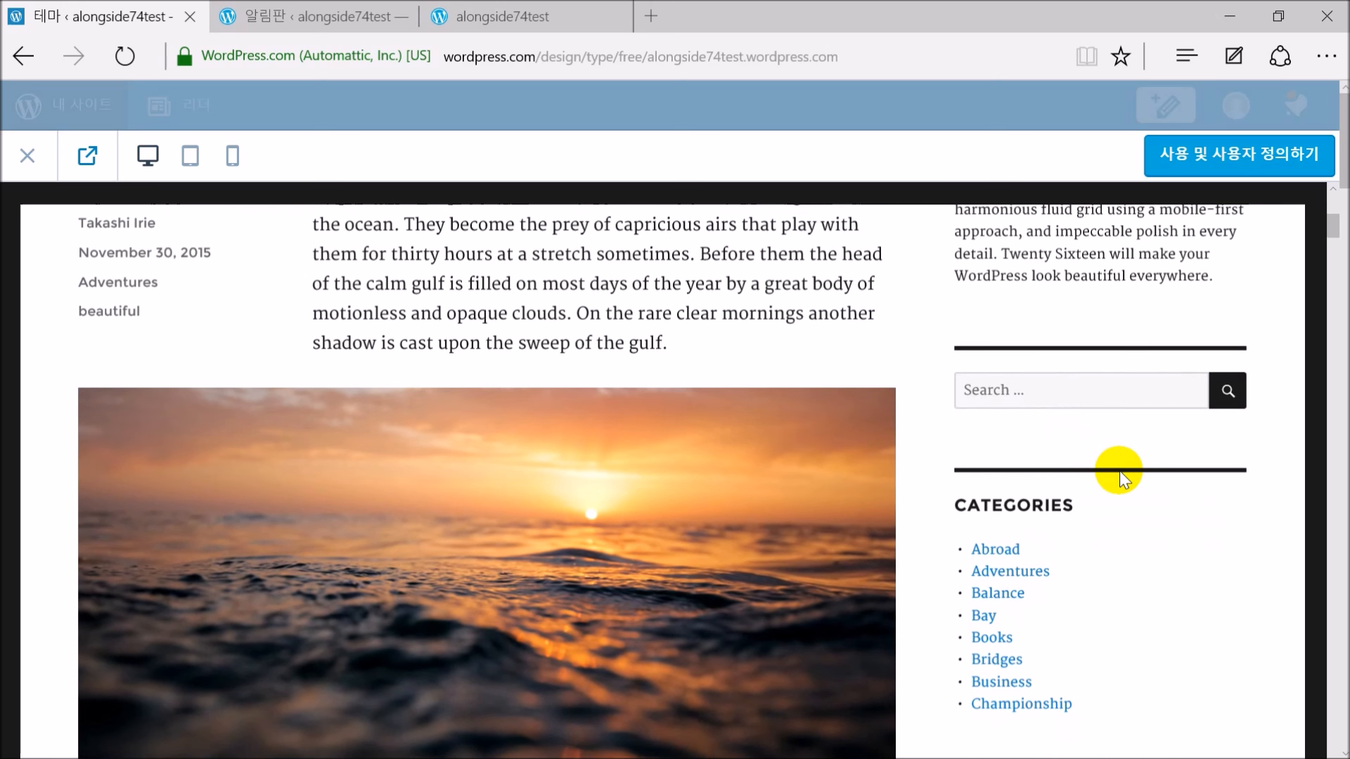
scroll(1020, 480, down, 15)
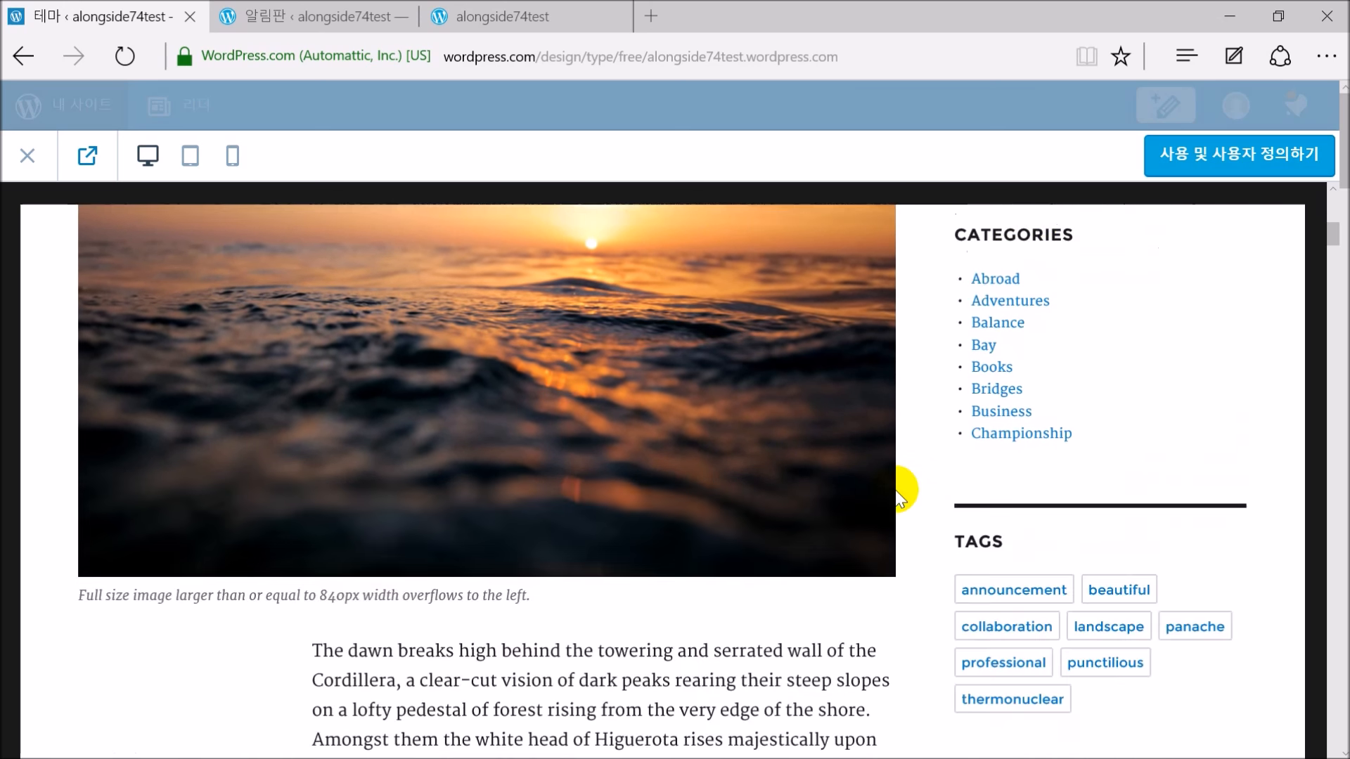
scroll(337, 421, down, 8)
scroll(349, 433, up, 20)
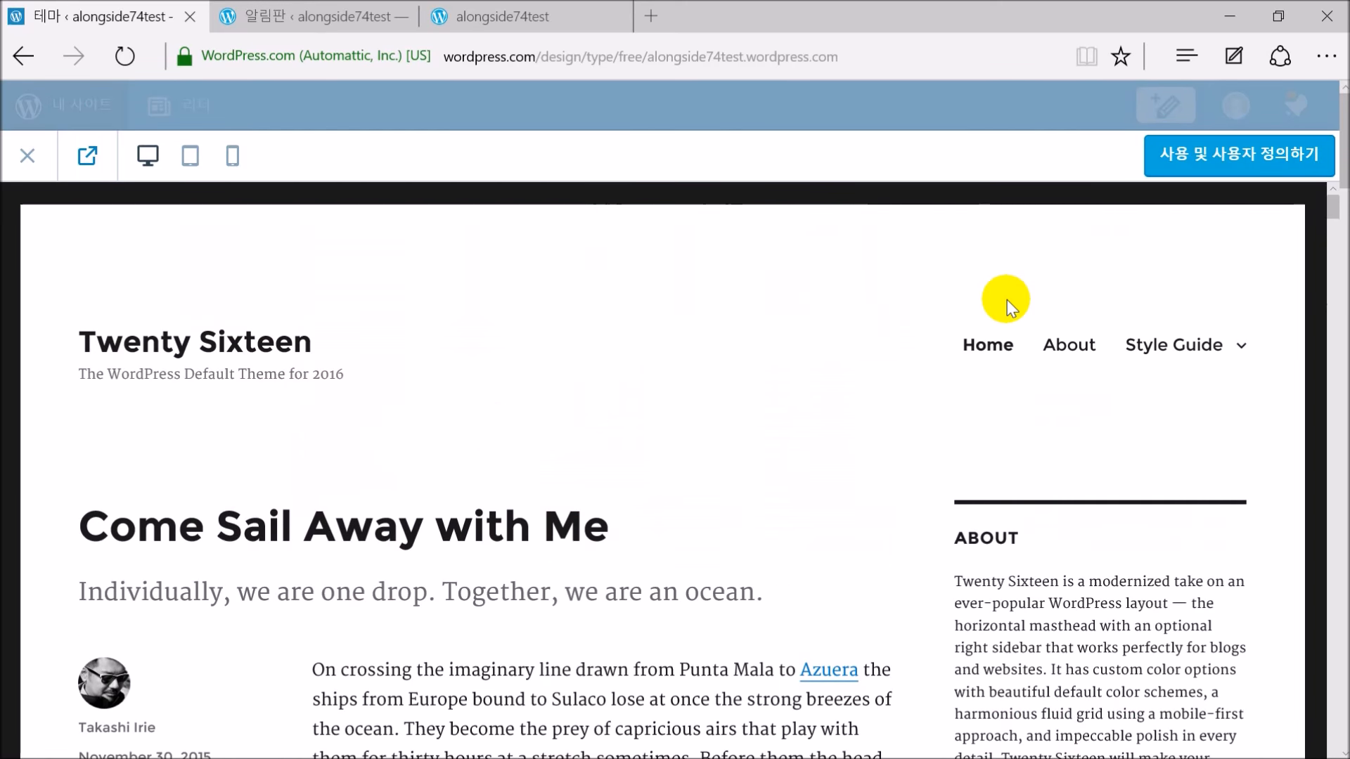
Open the preview's About page, scroll down, and try its comment box
click(1064, 351)
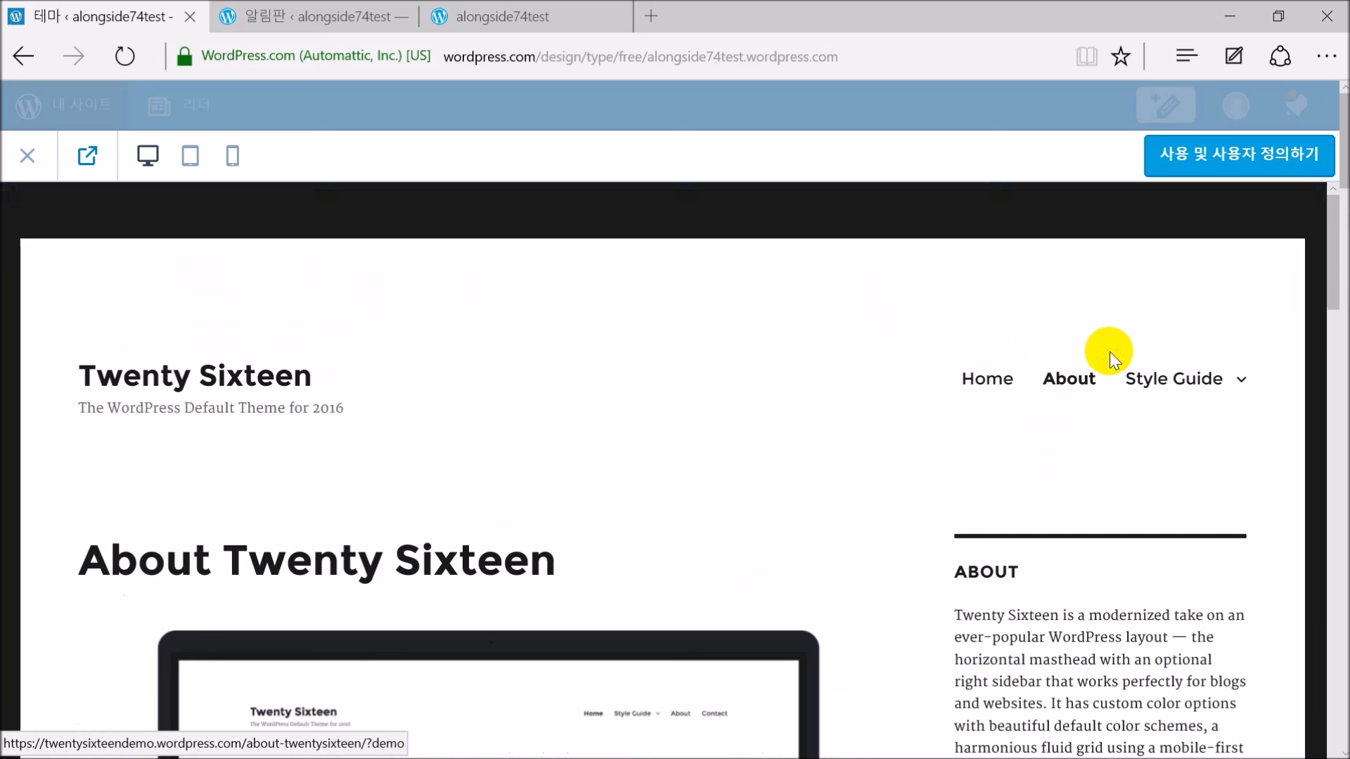
scroll(510, 424, down, 15)
scroll(791, 457, down, 5)
scroll(648, 452, up, 12)
scroll(668, 443, down, 6)
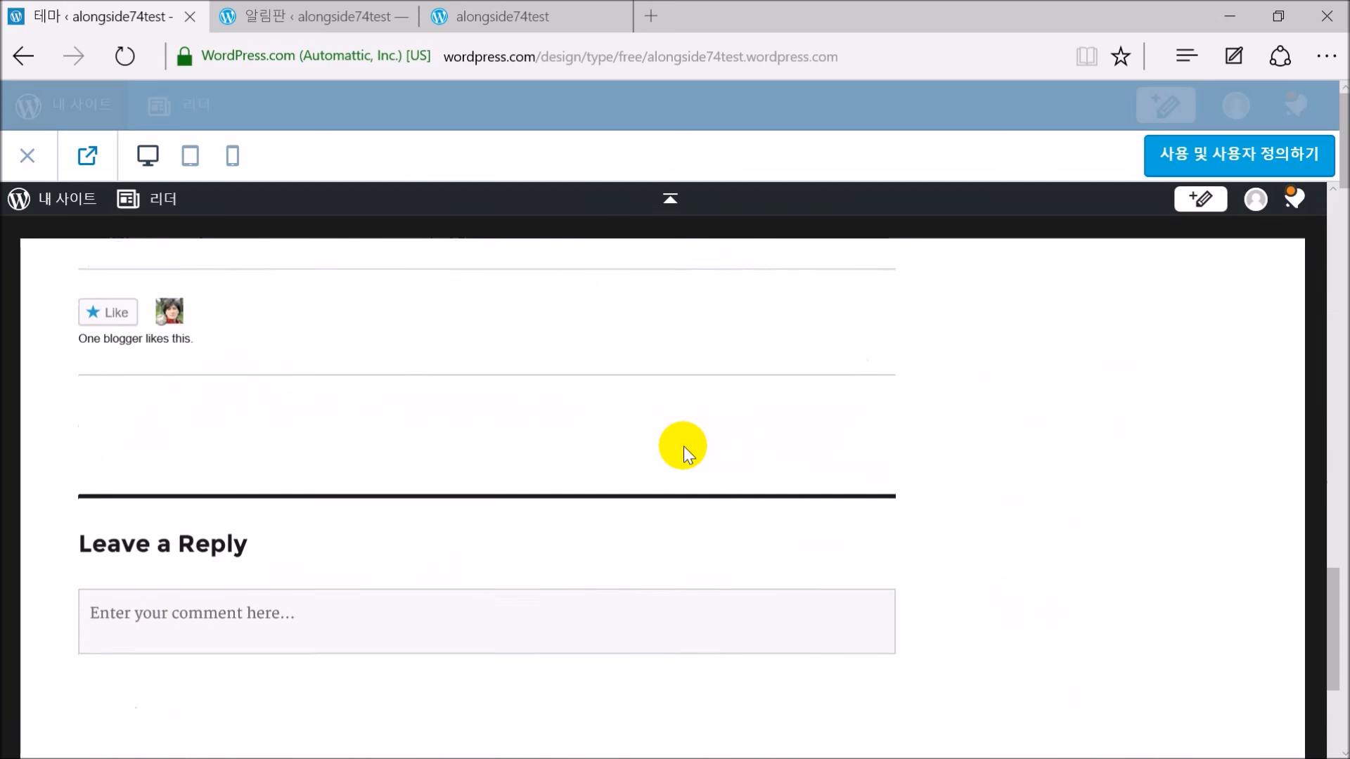
scroll(556, 454, down, 2)
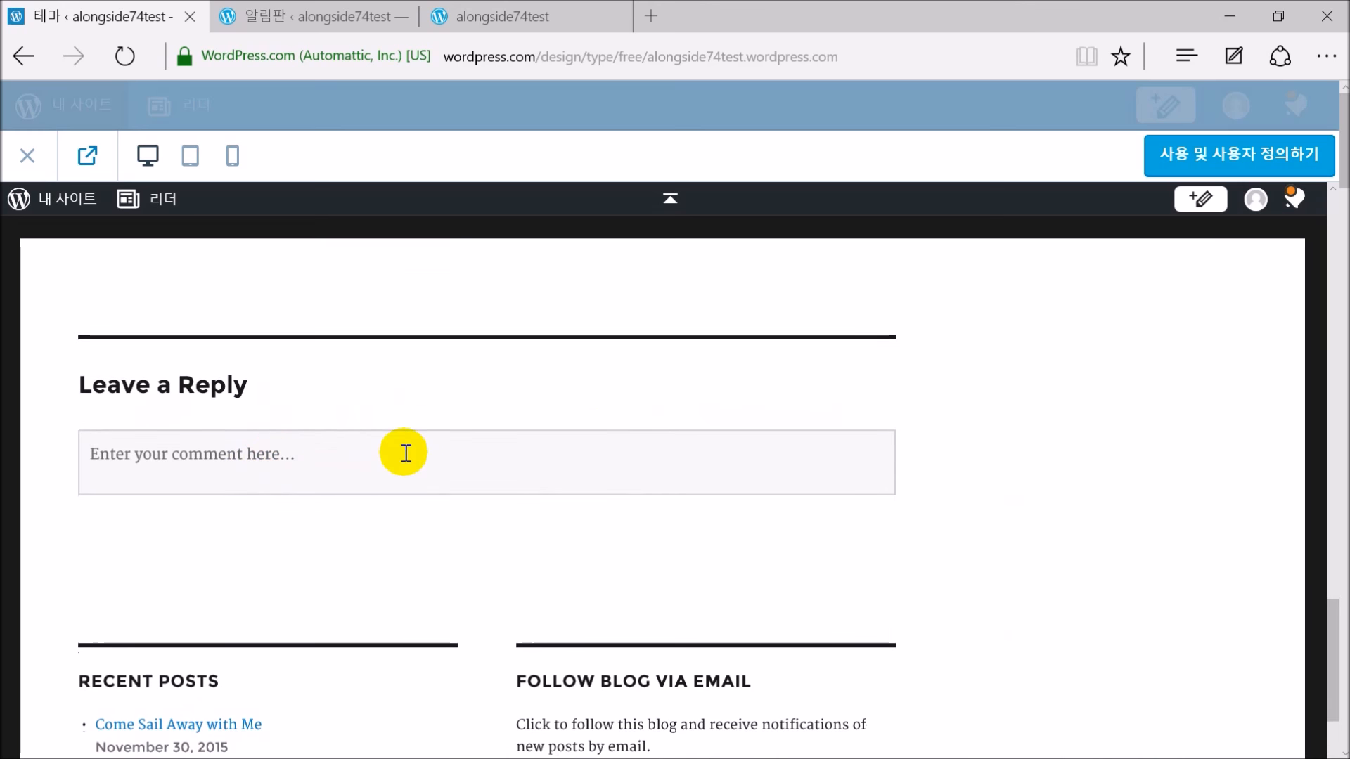
click(406, 455)
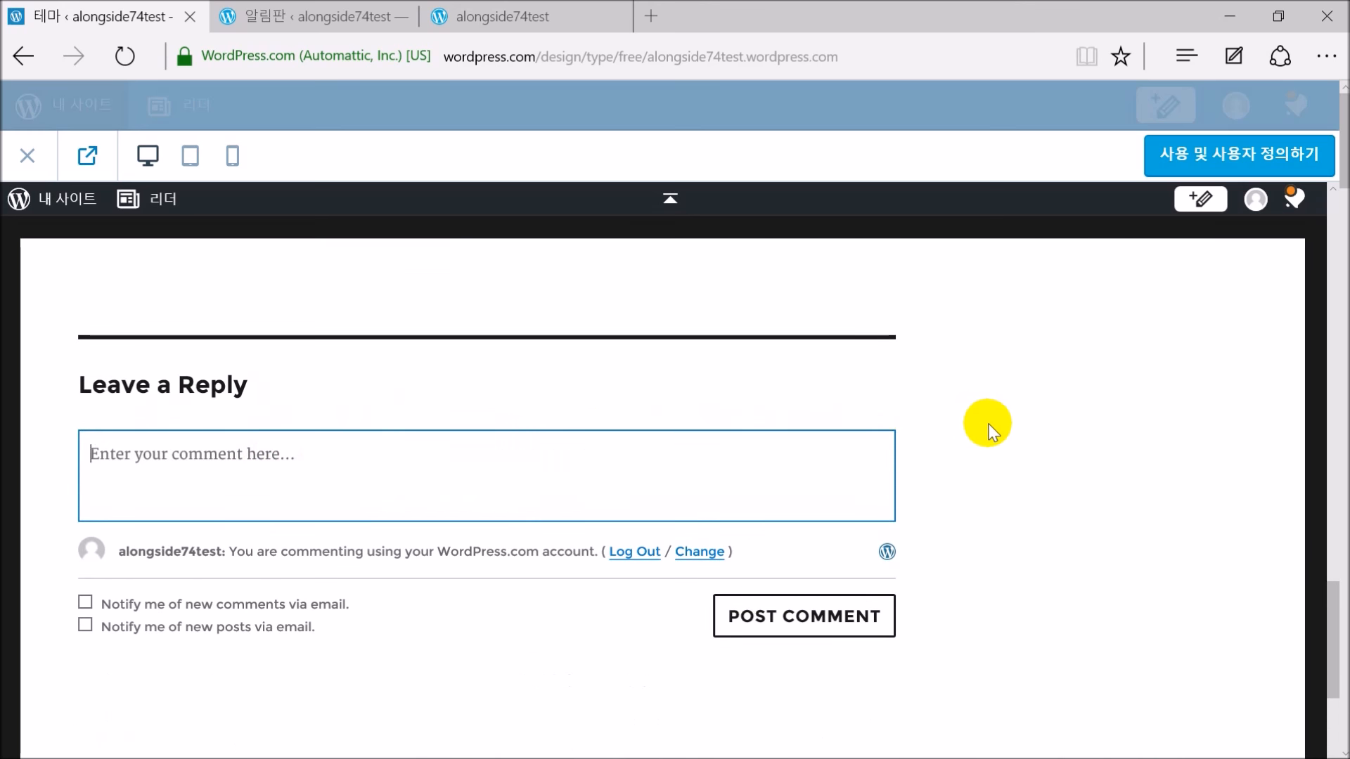
scroll(988, 426, down, 6)
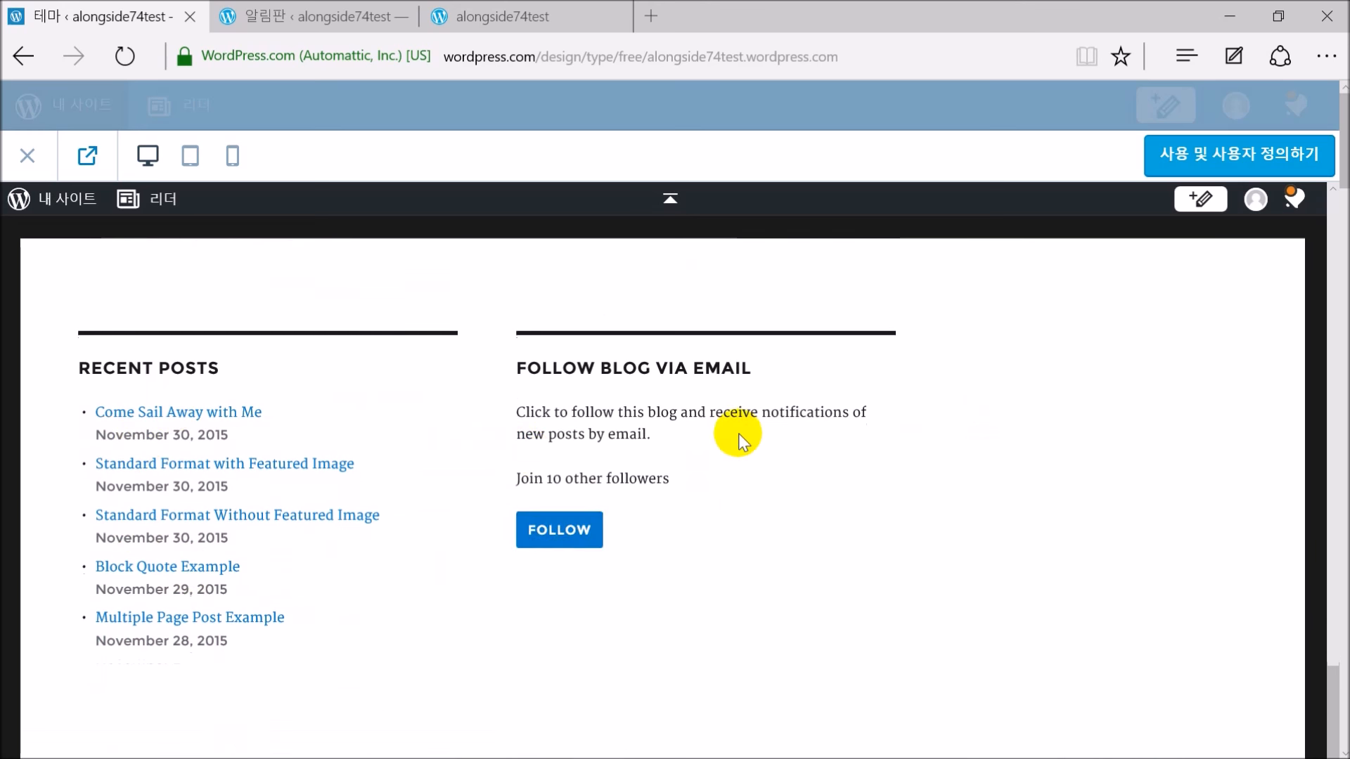
scroll(906, 488, down, 1)
scroll(905, 488, down, 2)
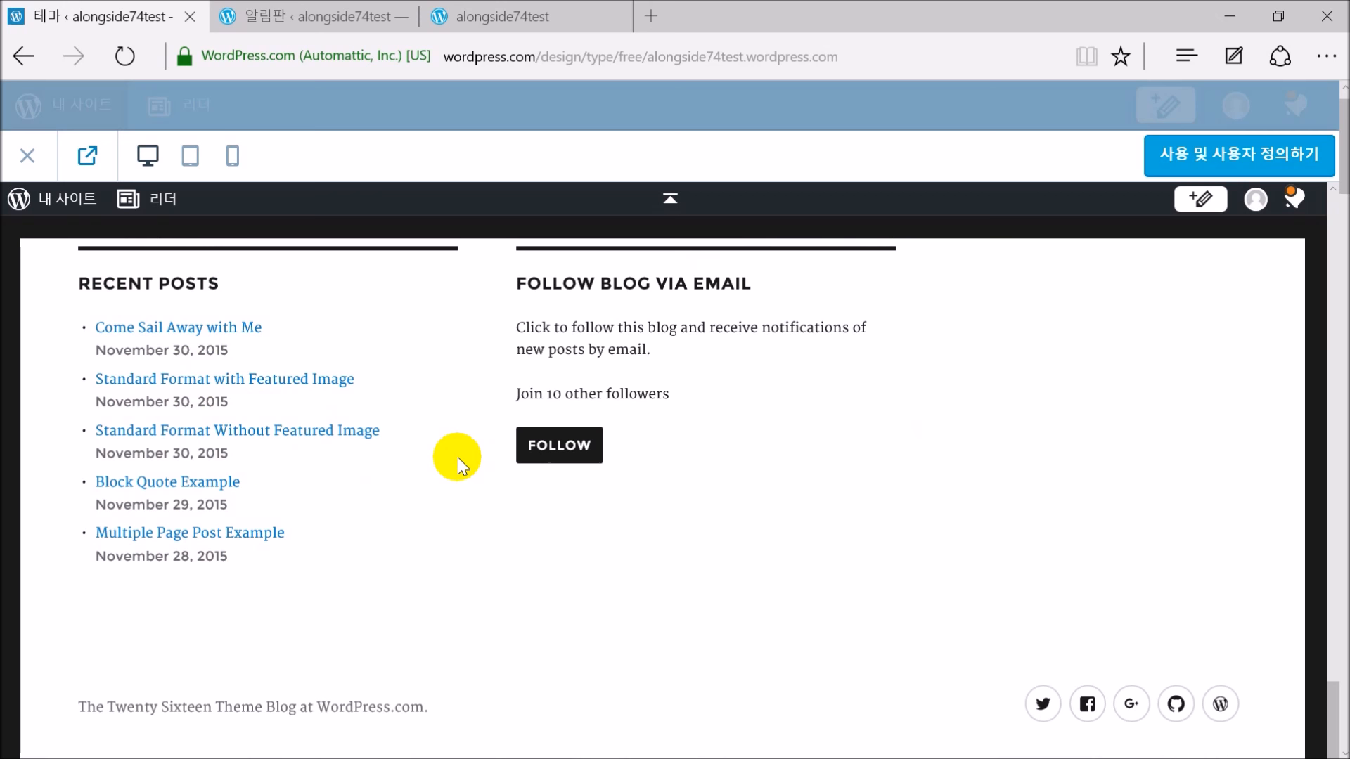
scroll(715, 450, up, 15)
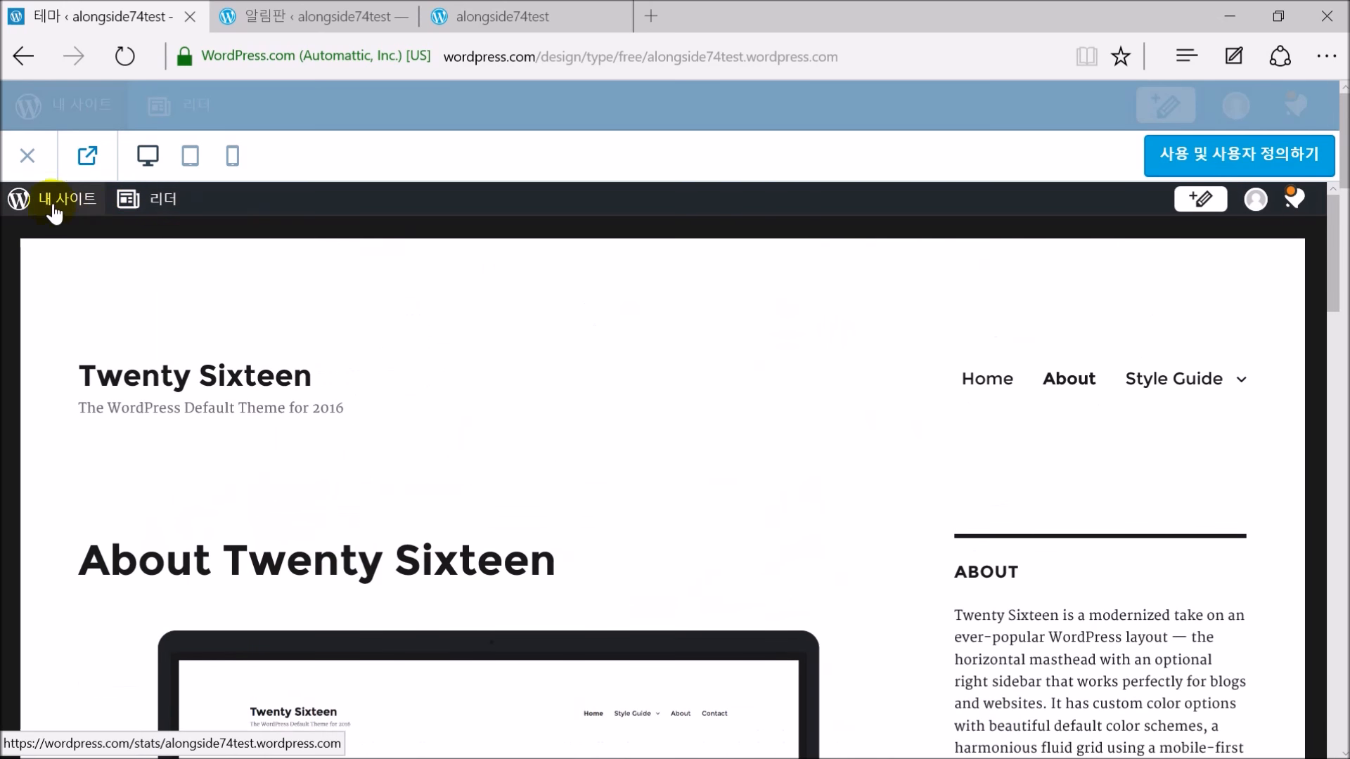
Close the Twenty Sixteen preview and take a quick look at the Dyad theme preview
click(27, 157)
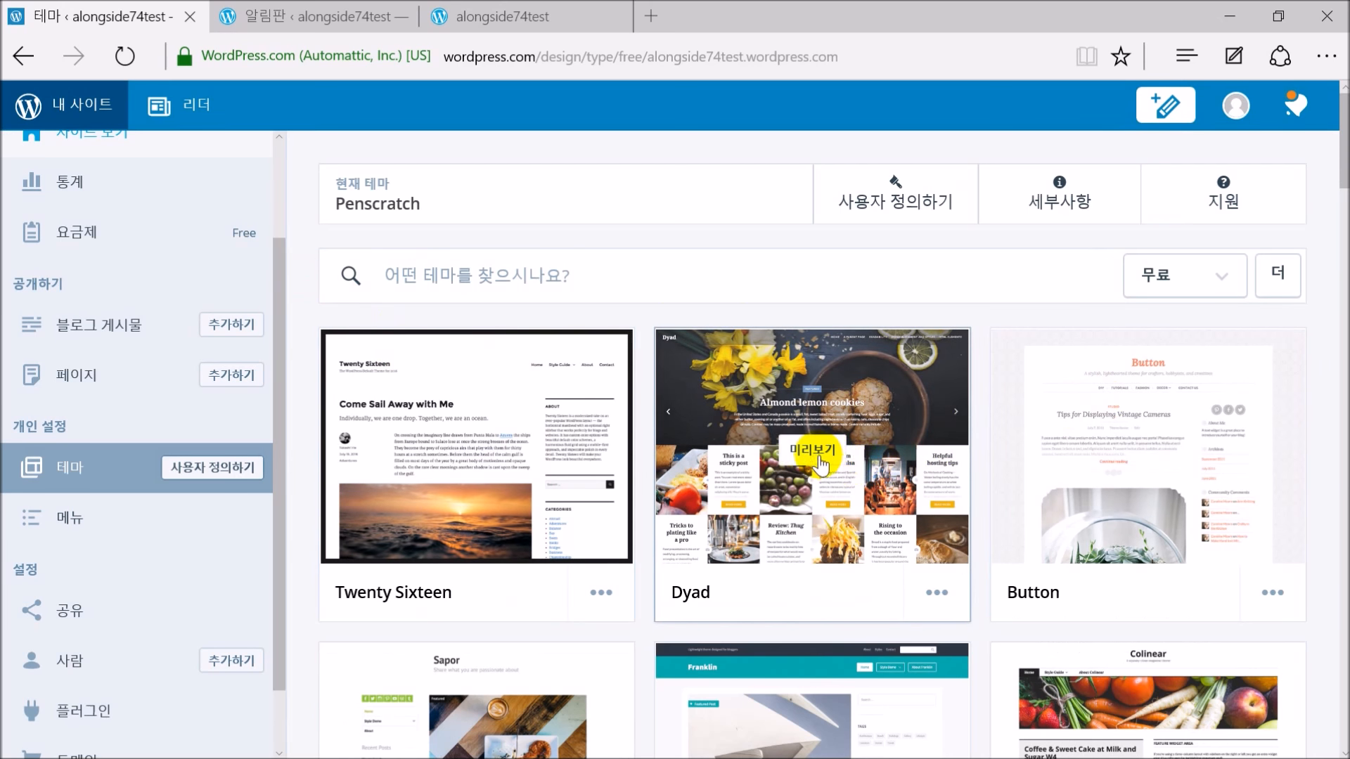
click(821, 458)
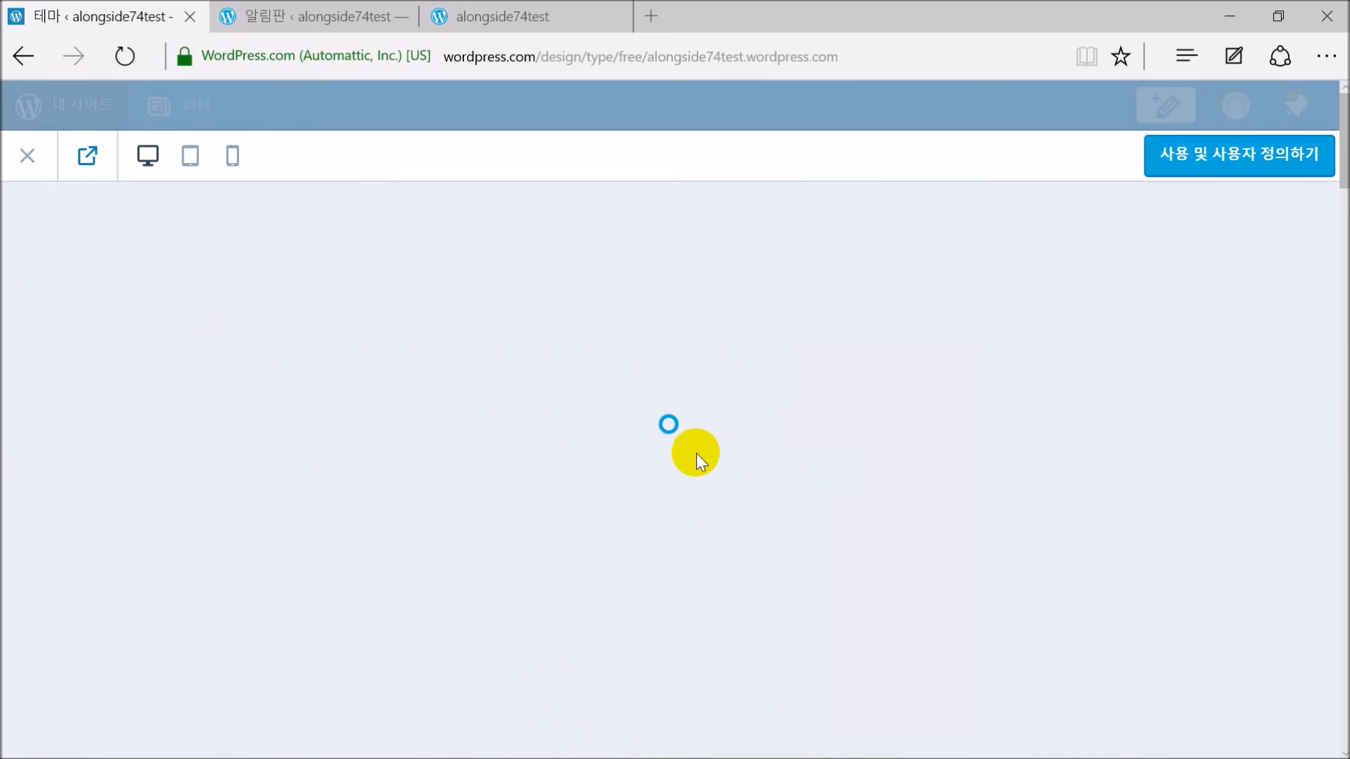
scroll(846, 427, down, 8)
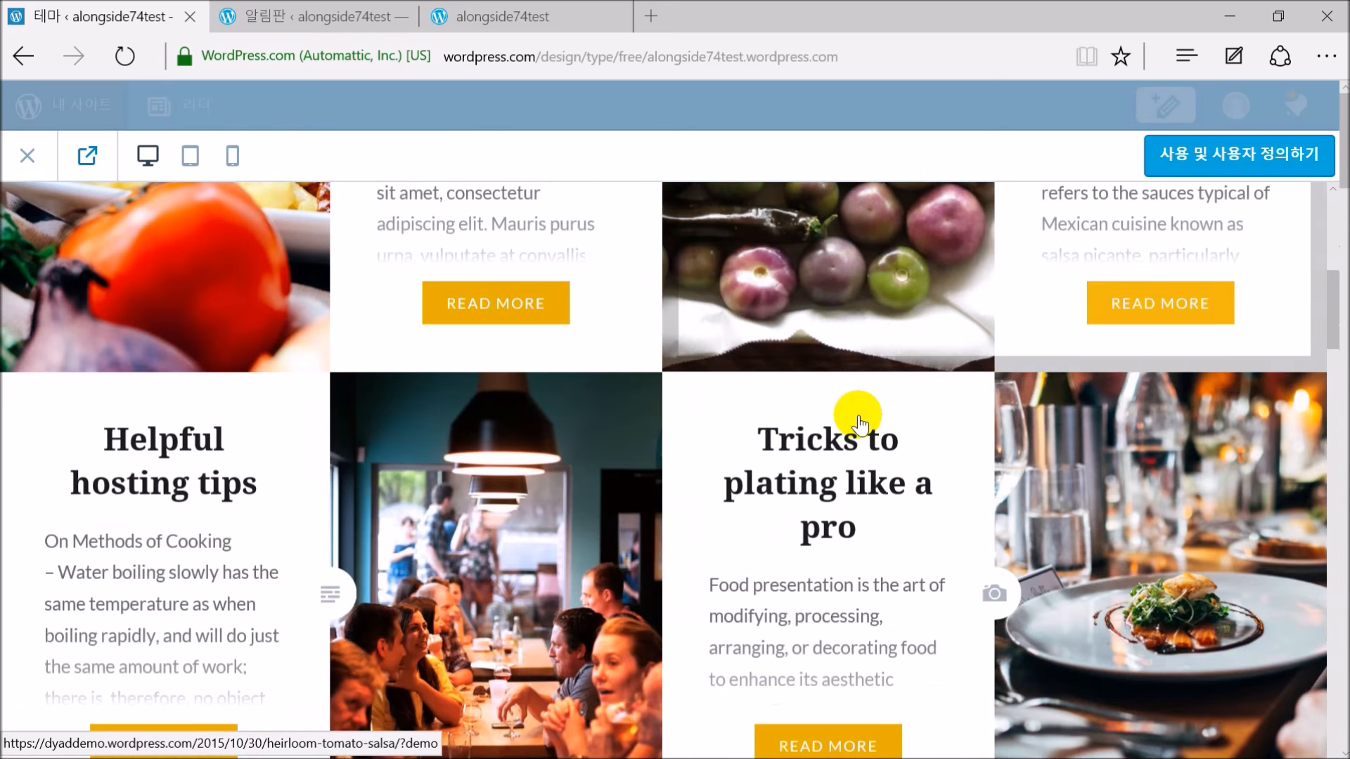
scroll(857, 422, up, 10)
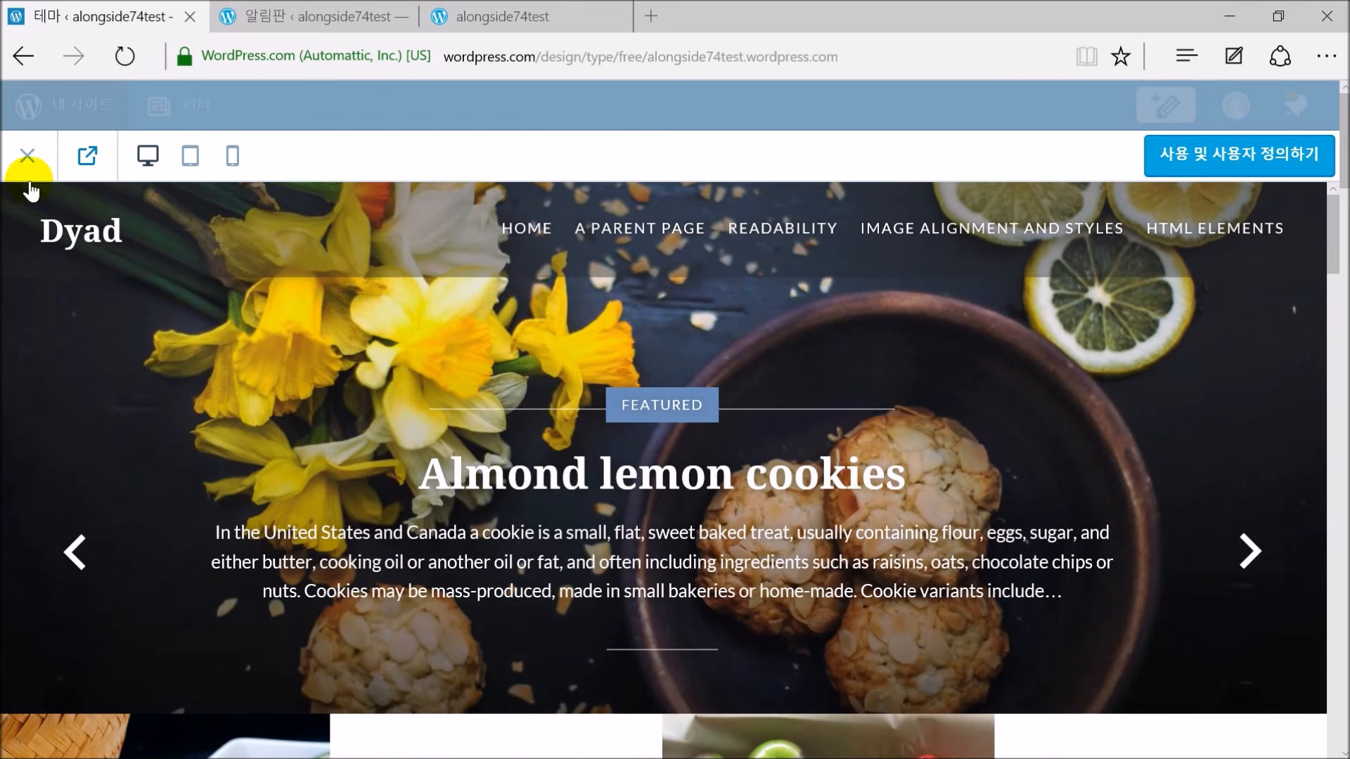
click(26, 160)
Back in the themes grid, reopen the Twenty Sixteen preview
mouse_move(770, 484)
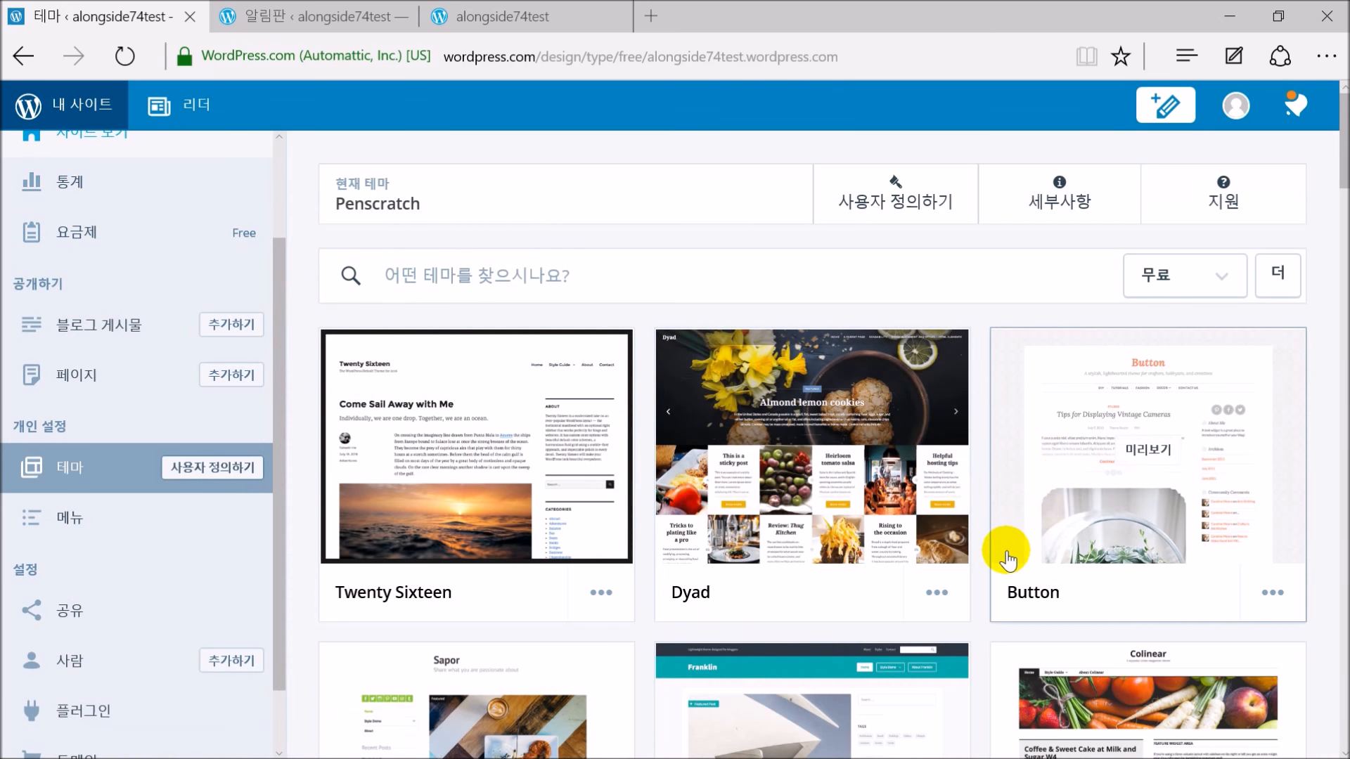
mouse_move(507, 464)
mouse_move(812, 460)
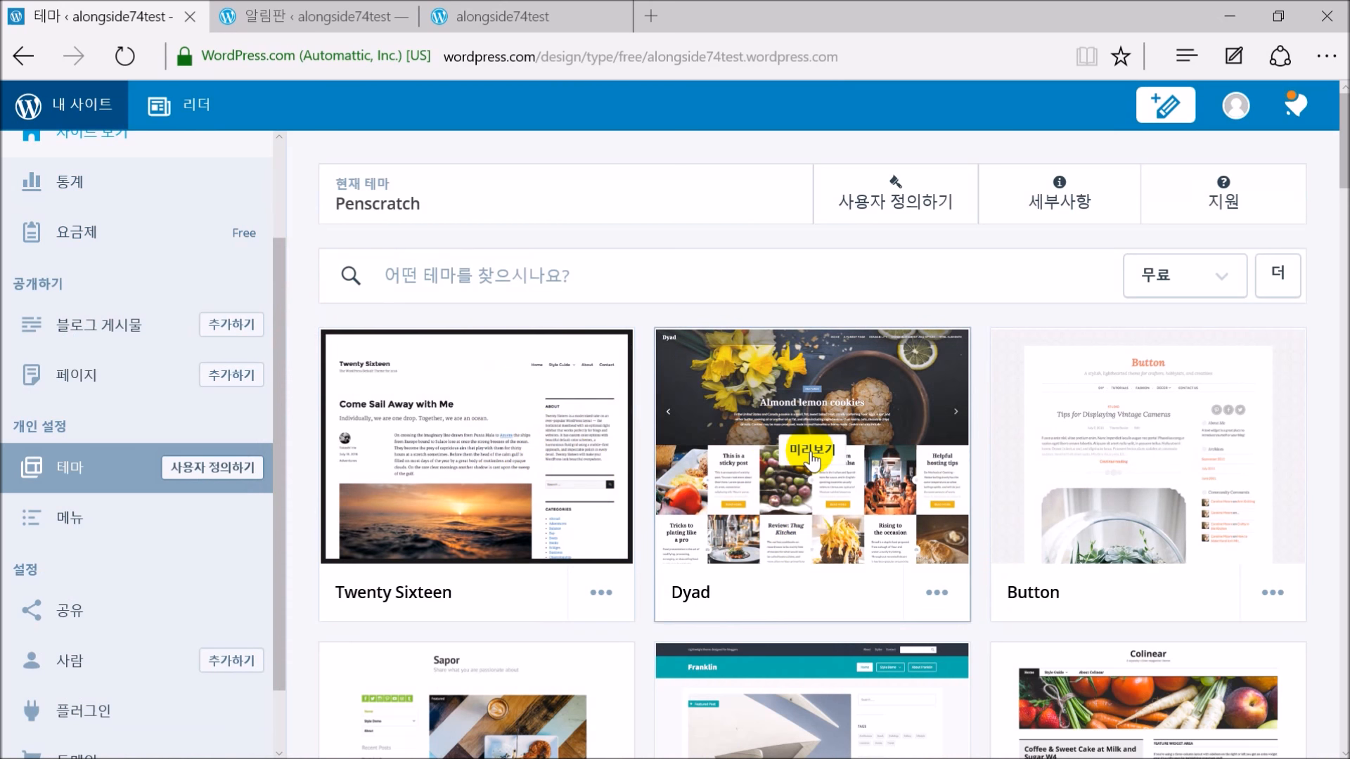
mouse_move(465, 453)
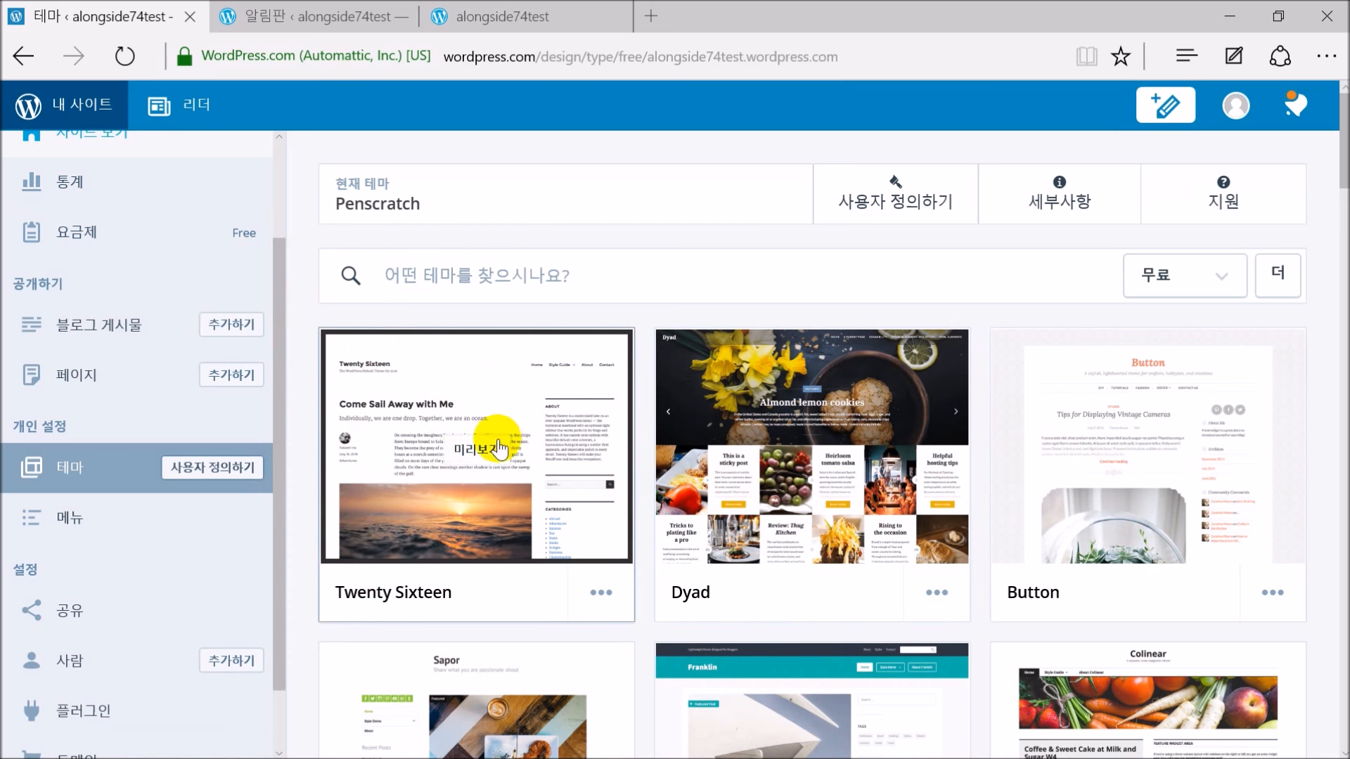
click(412, 404)
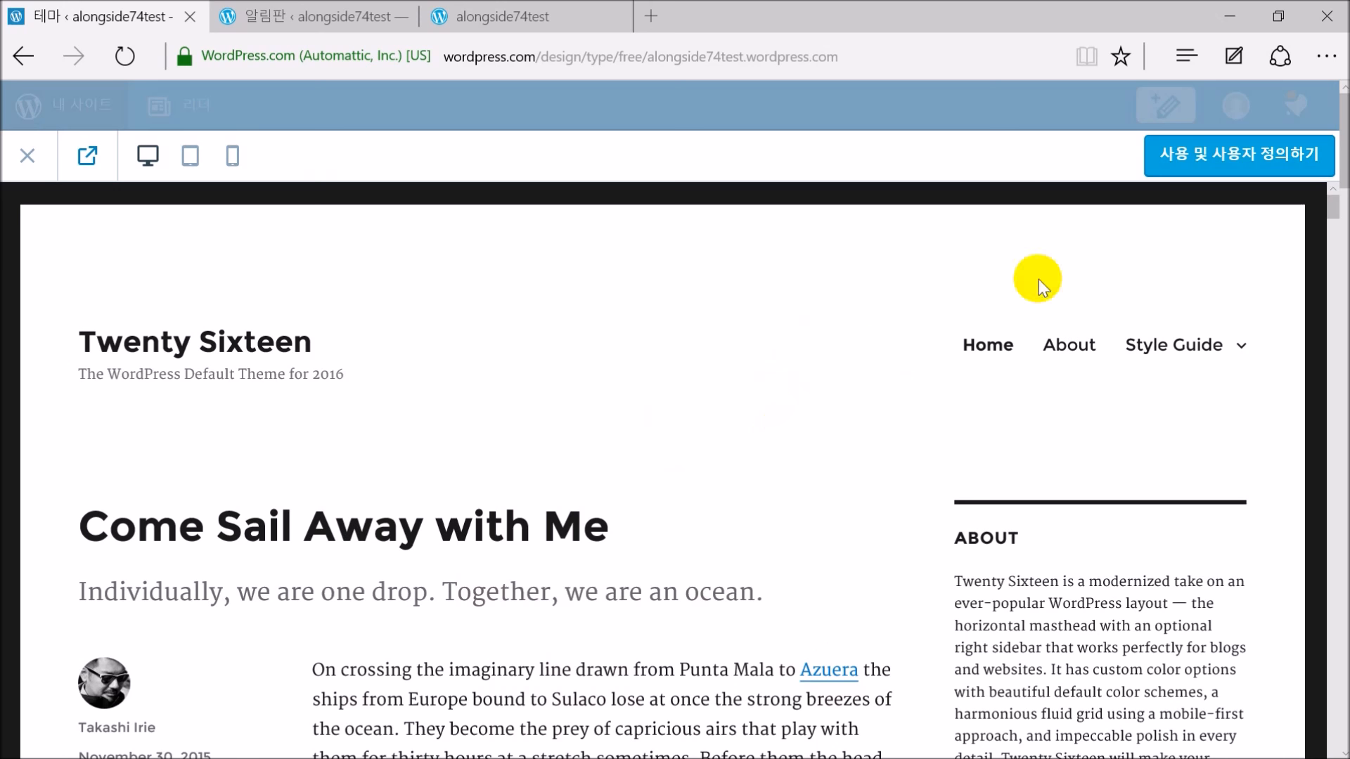
Open the customizer for Twenty Sixteen and look over the site's 된장찌개 and 김치찌개 posts in it
click(1217, 158)
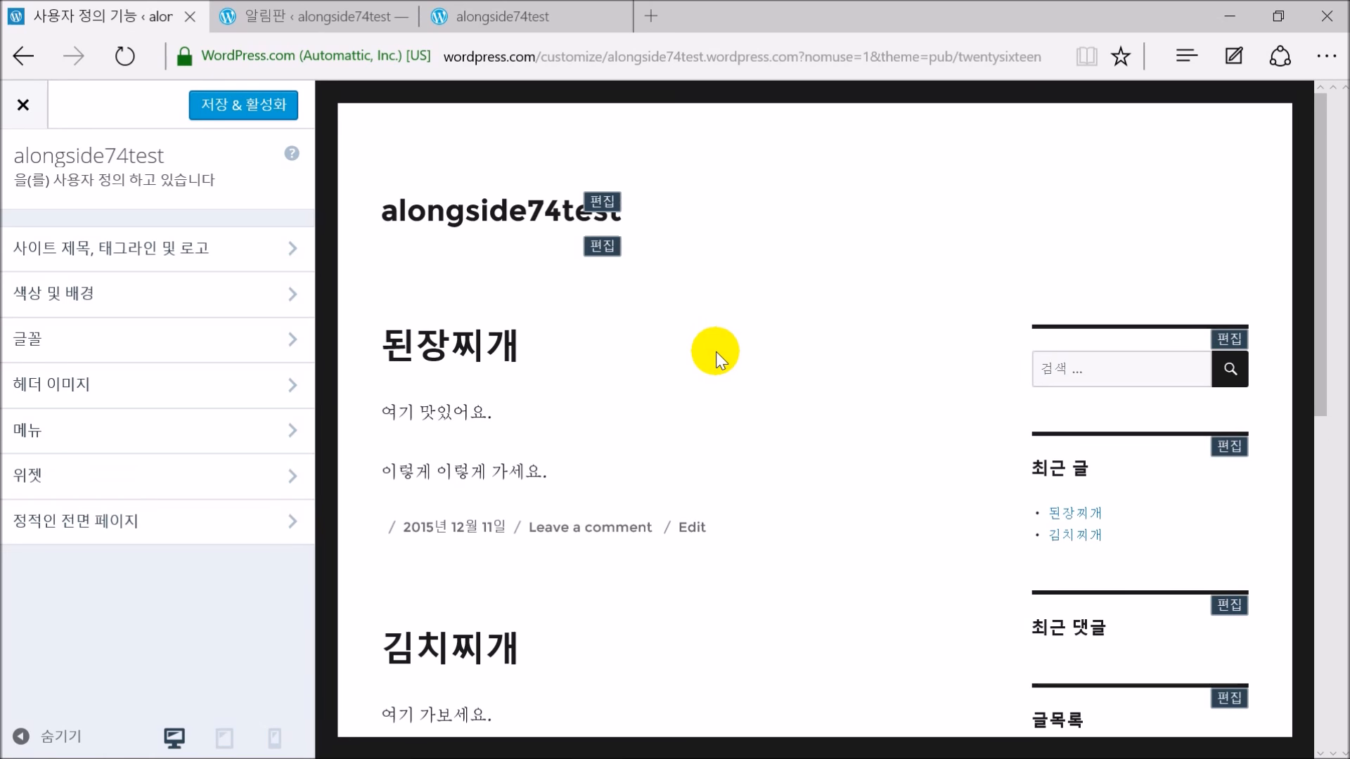
scroll(742, 379, down, 3)
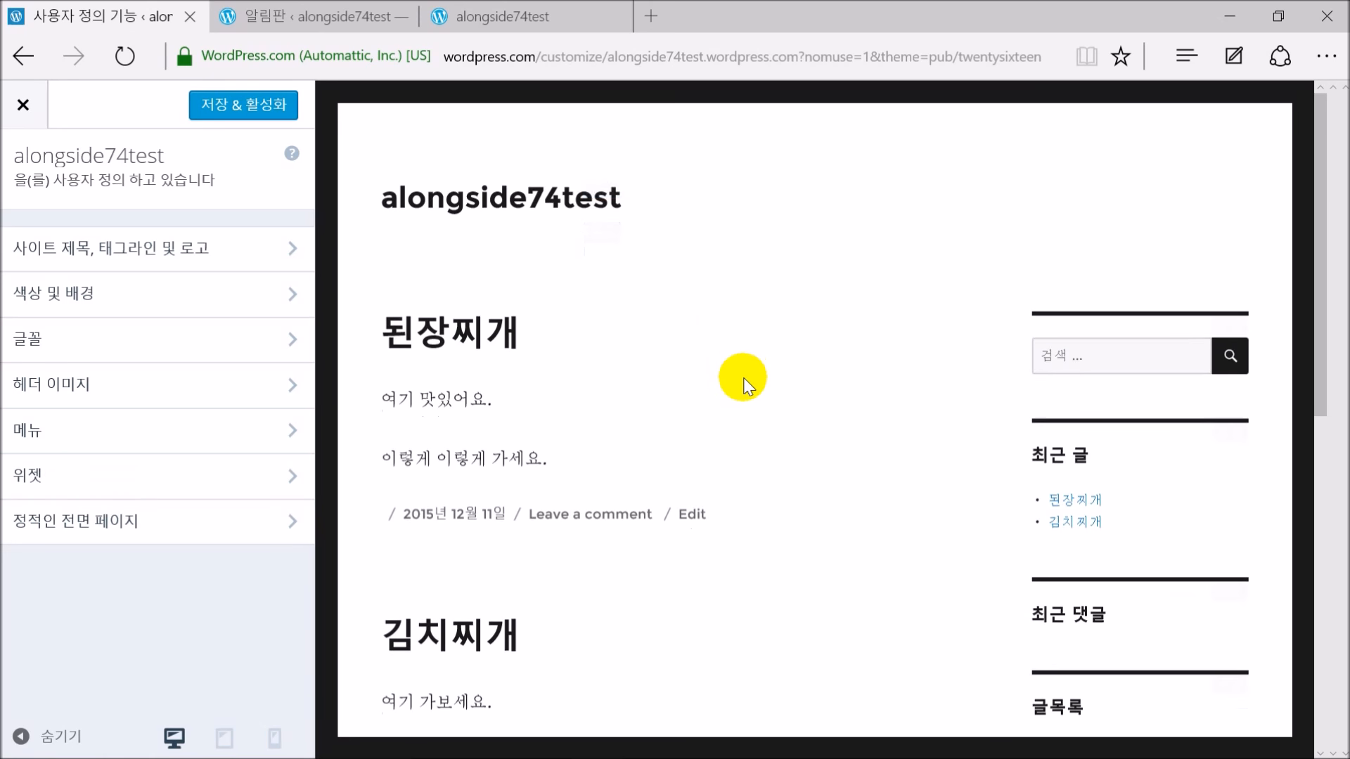
scroll(745, 383, down, 10)
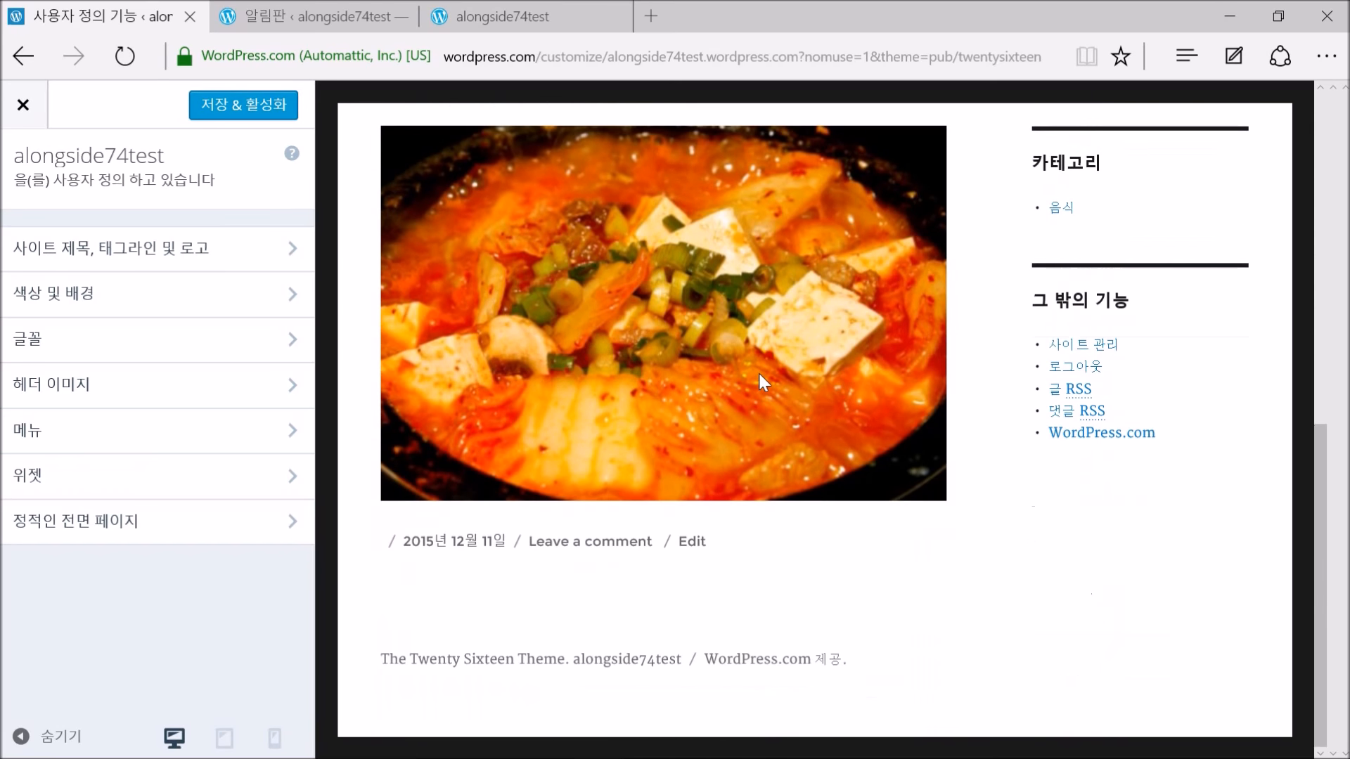
scroll(758, 373, up, 15)
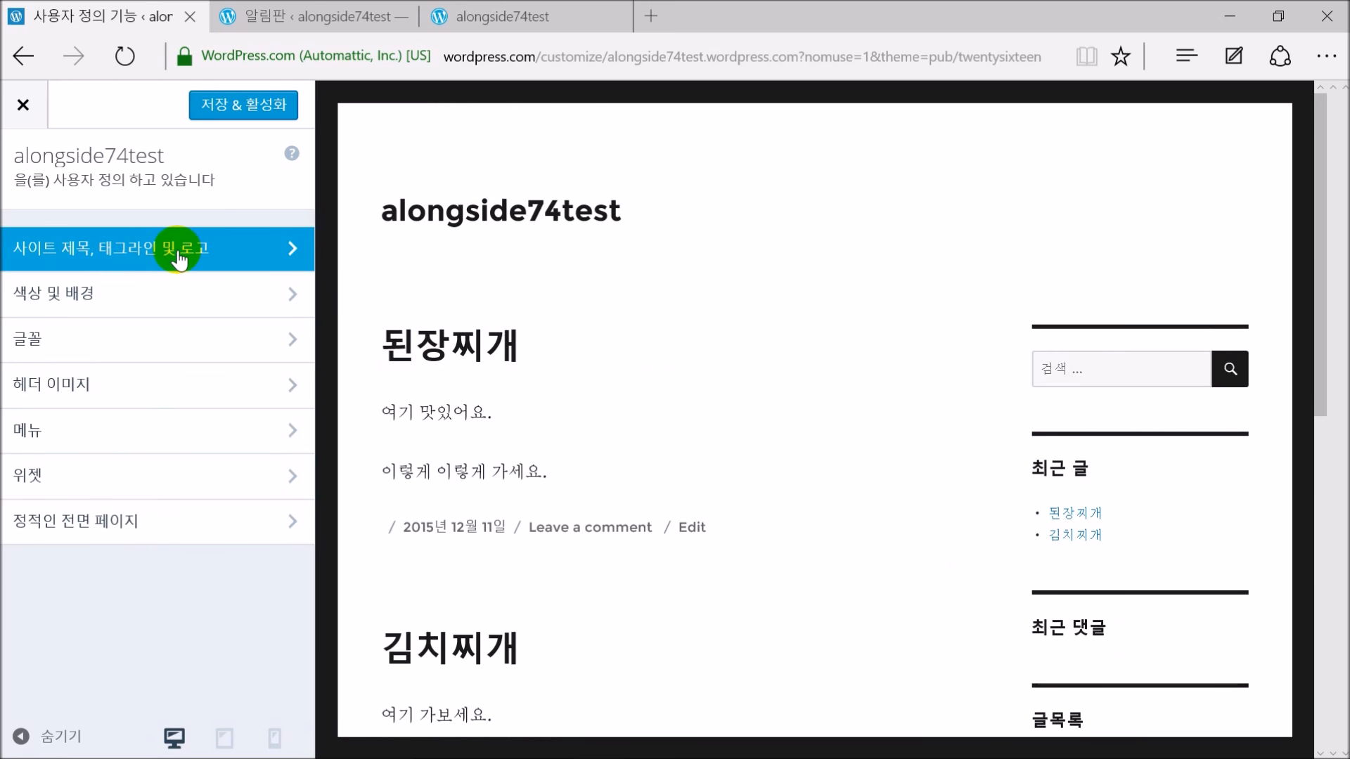
Set site title '나의 블로그' and tagline '맛있게 살자.', then save and activate Twenty Sixteen
click(180, 255)
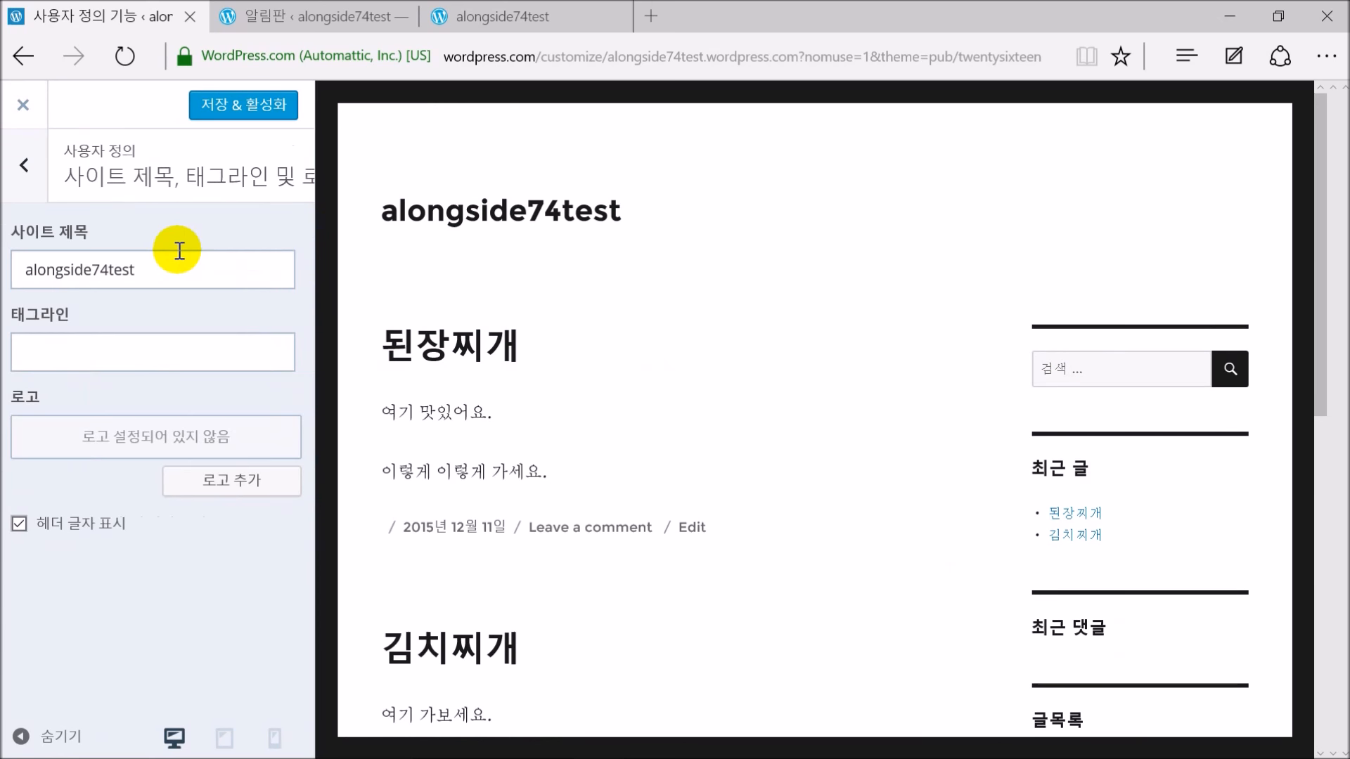
click(187, 272)
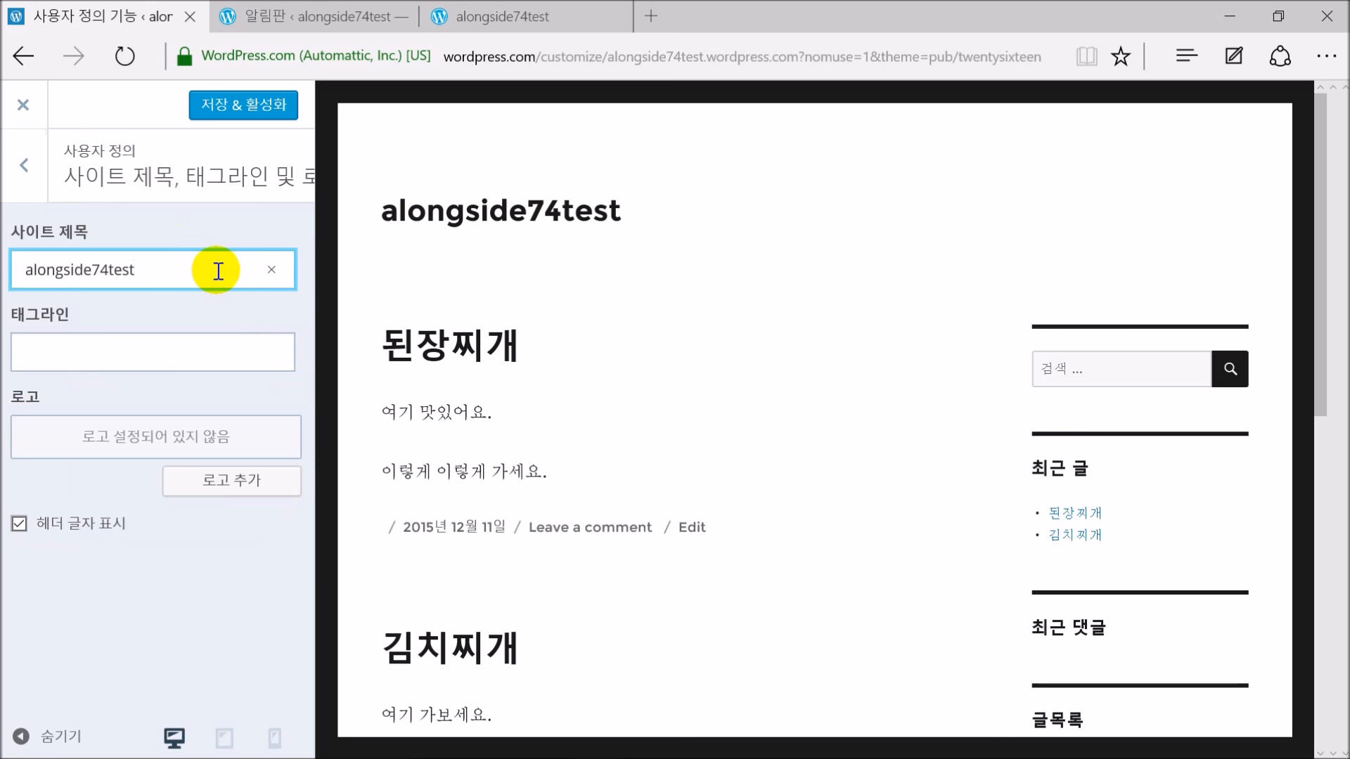
key(BackSpace)
key(BackSpace)
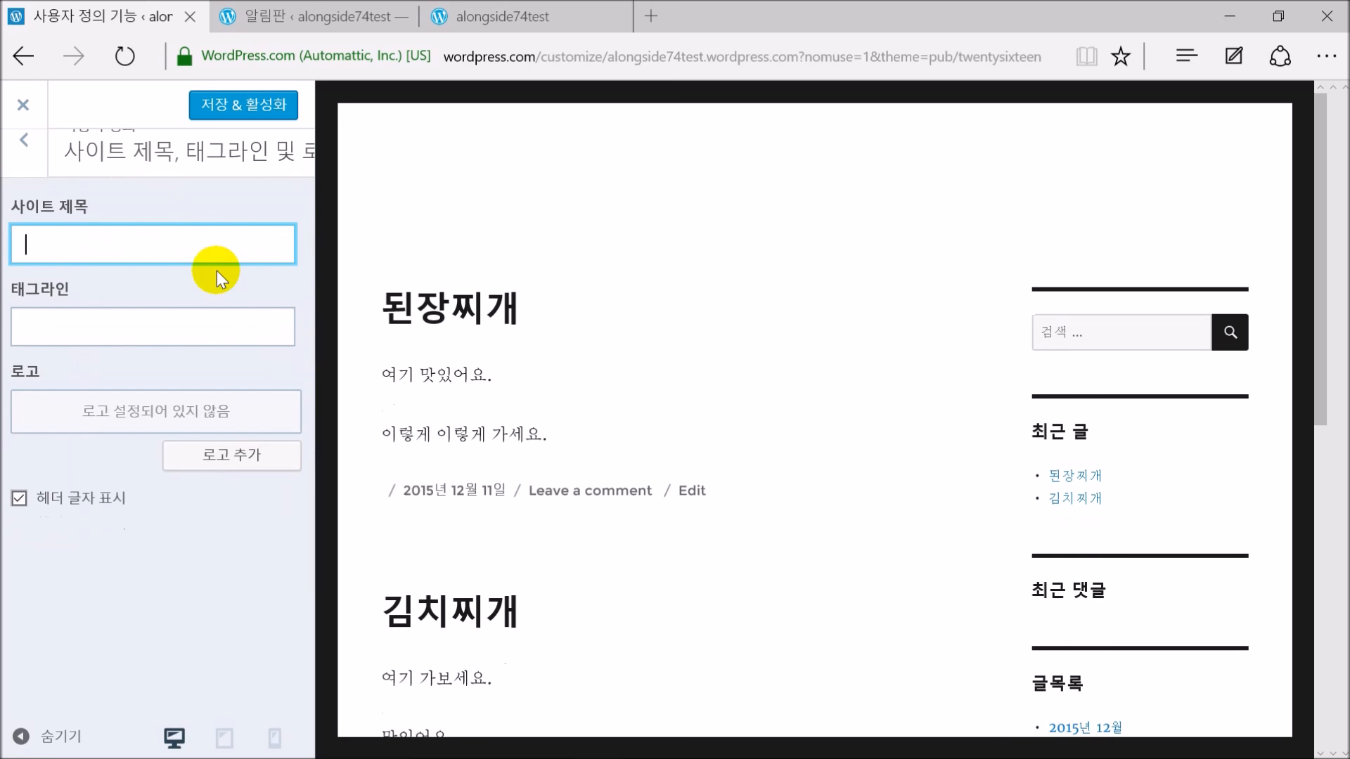
text(나의)
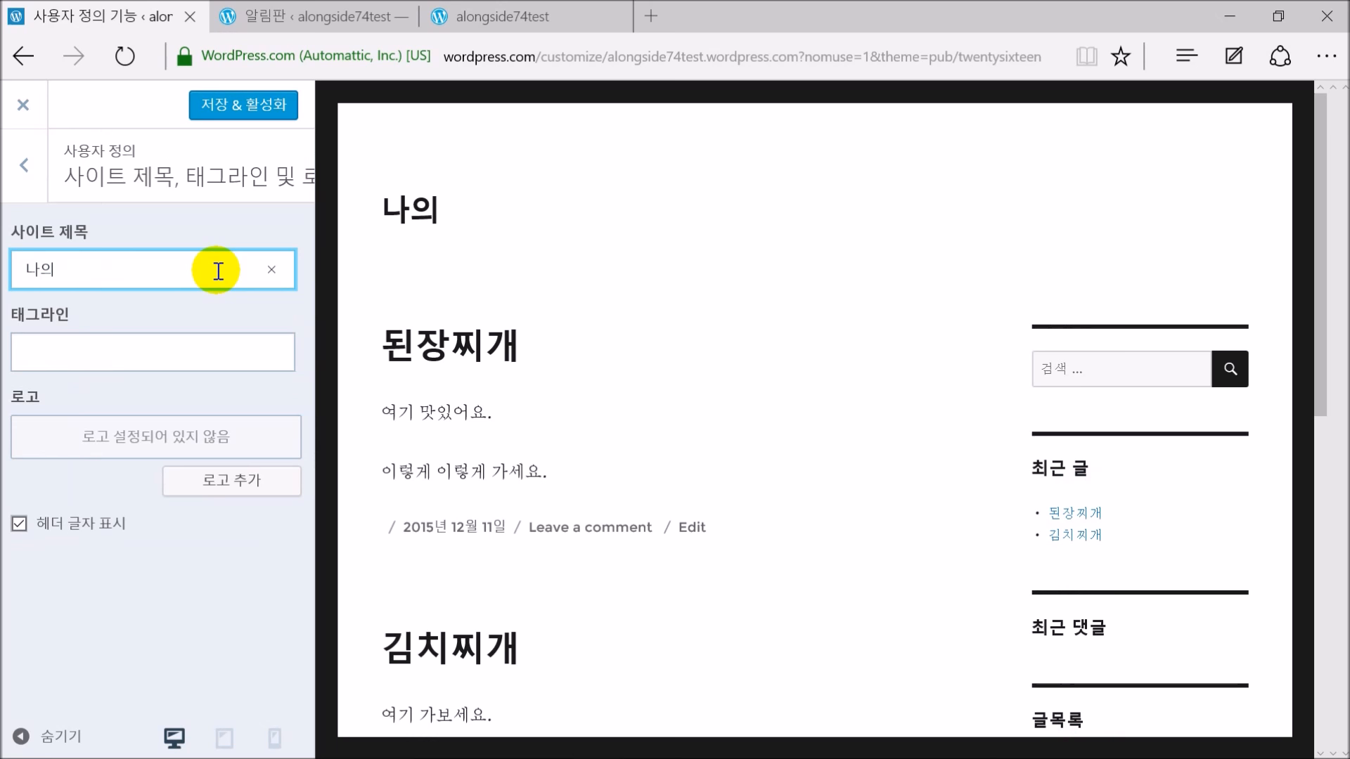
text( 블로그)
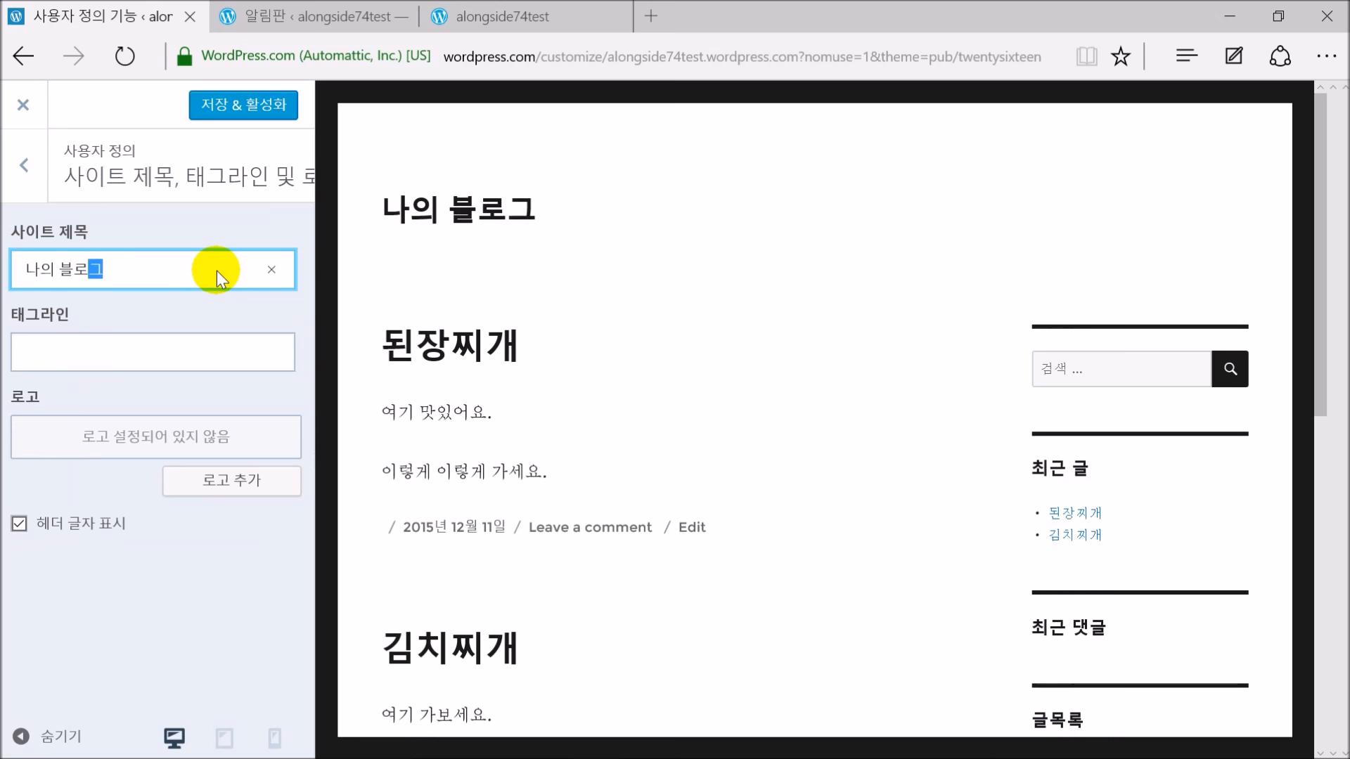
click(133, 337)
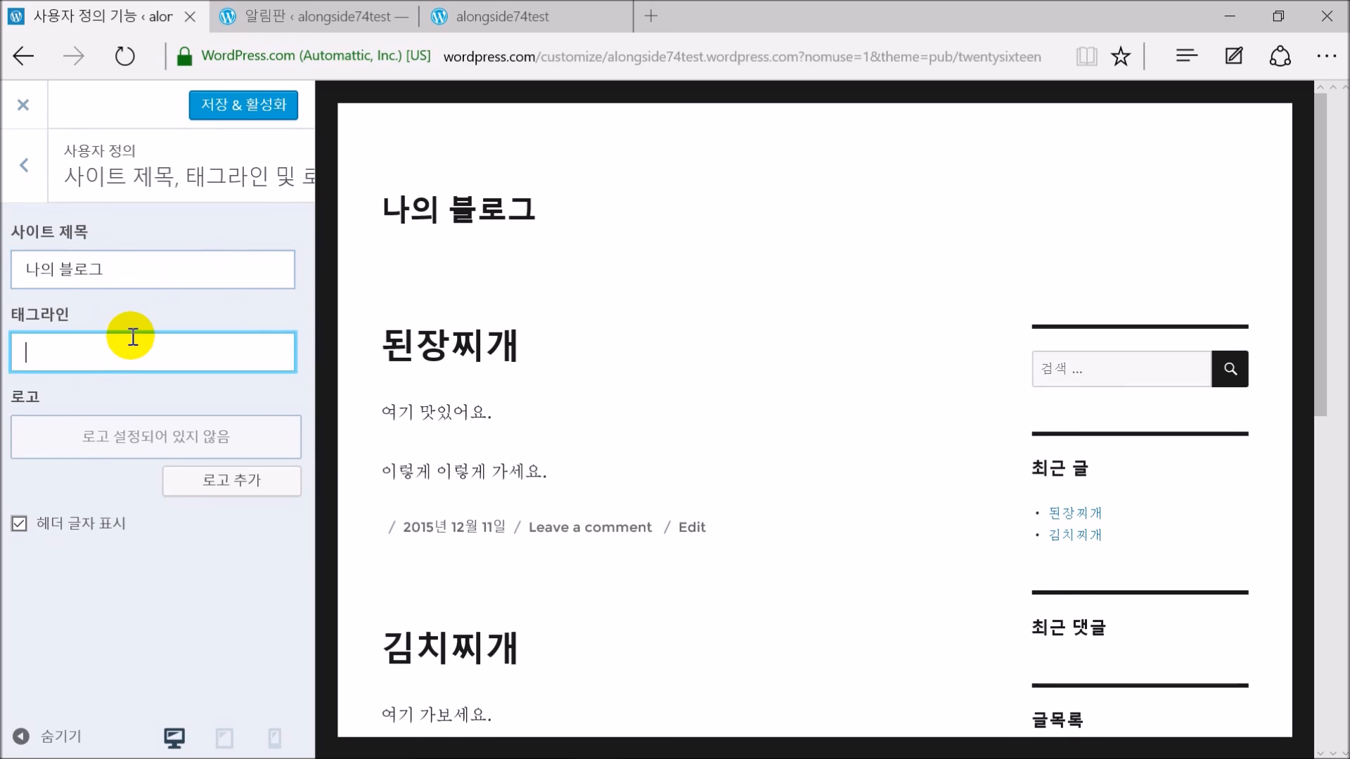
text(마)
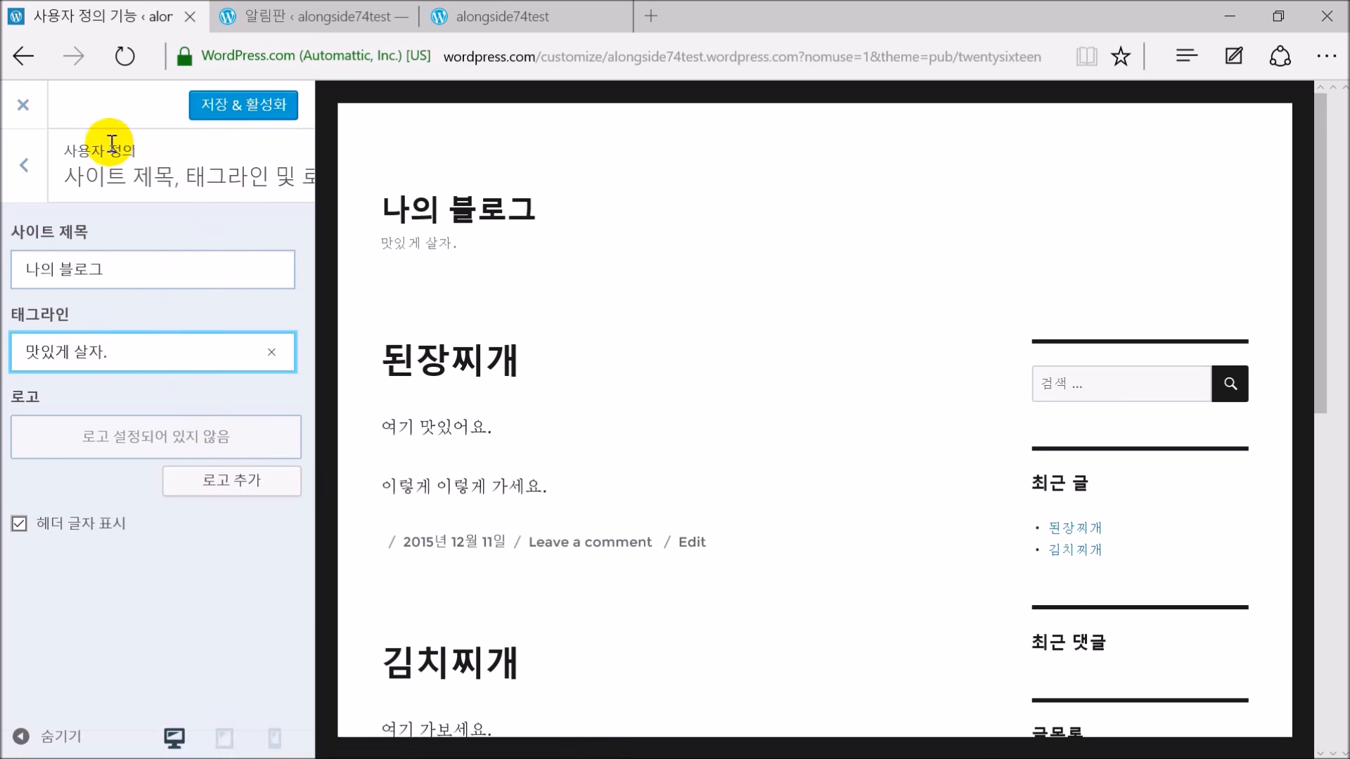
click(257, 107)
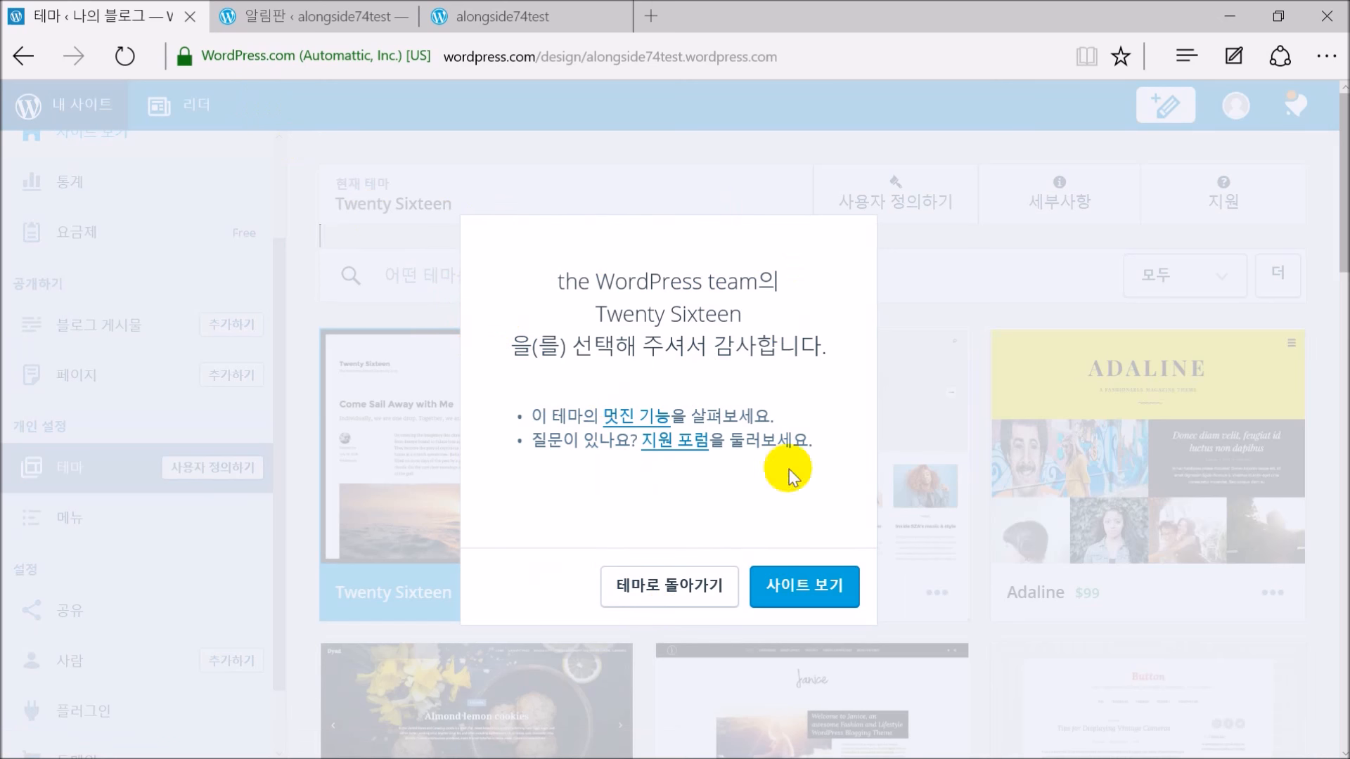
Close the 'thanks for choosing Twenty Sixteen' message and scroll the sidebar to the top
click(641, 591)
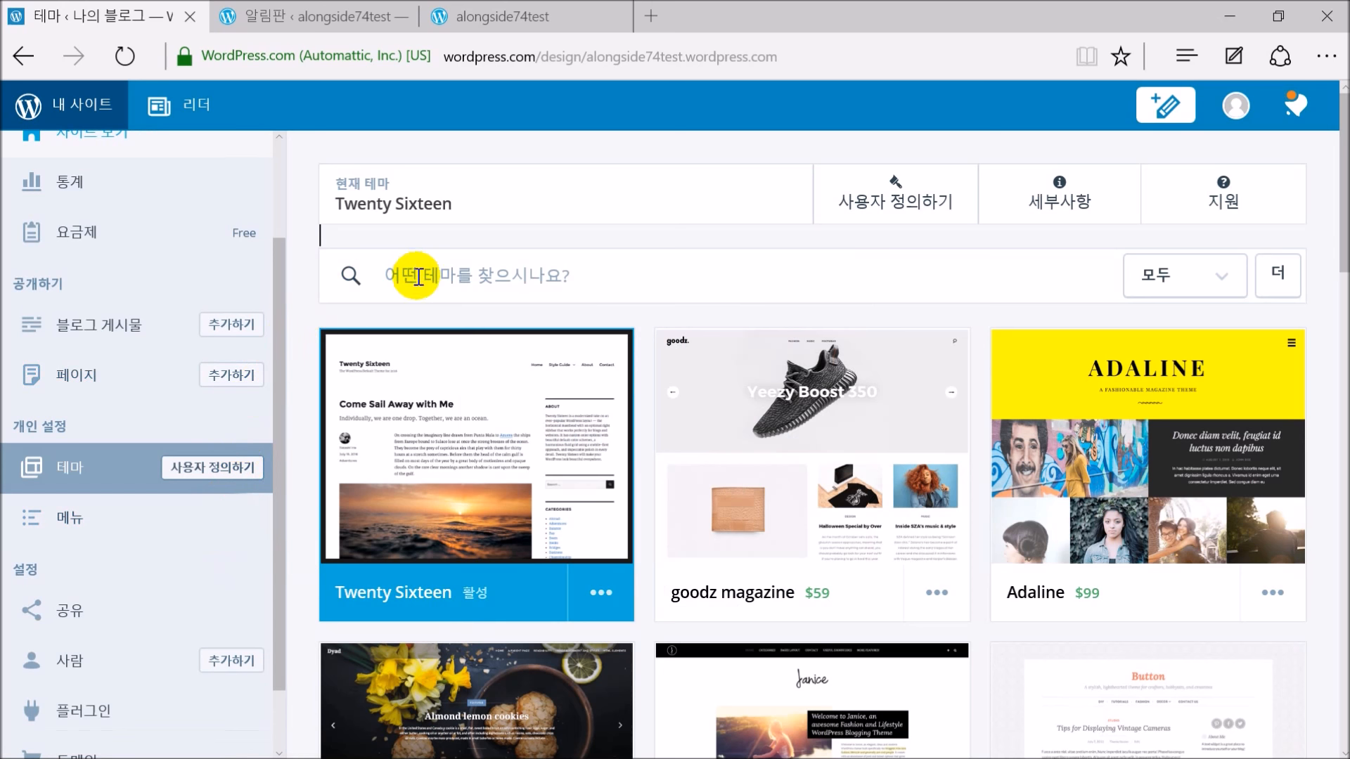
scroll(166, 286, up, 3)
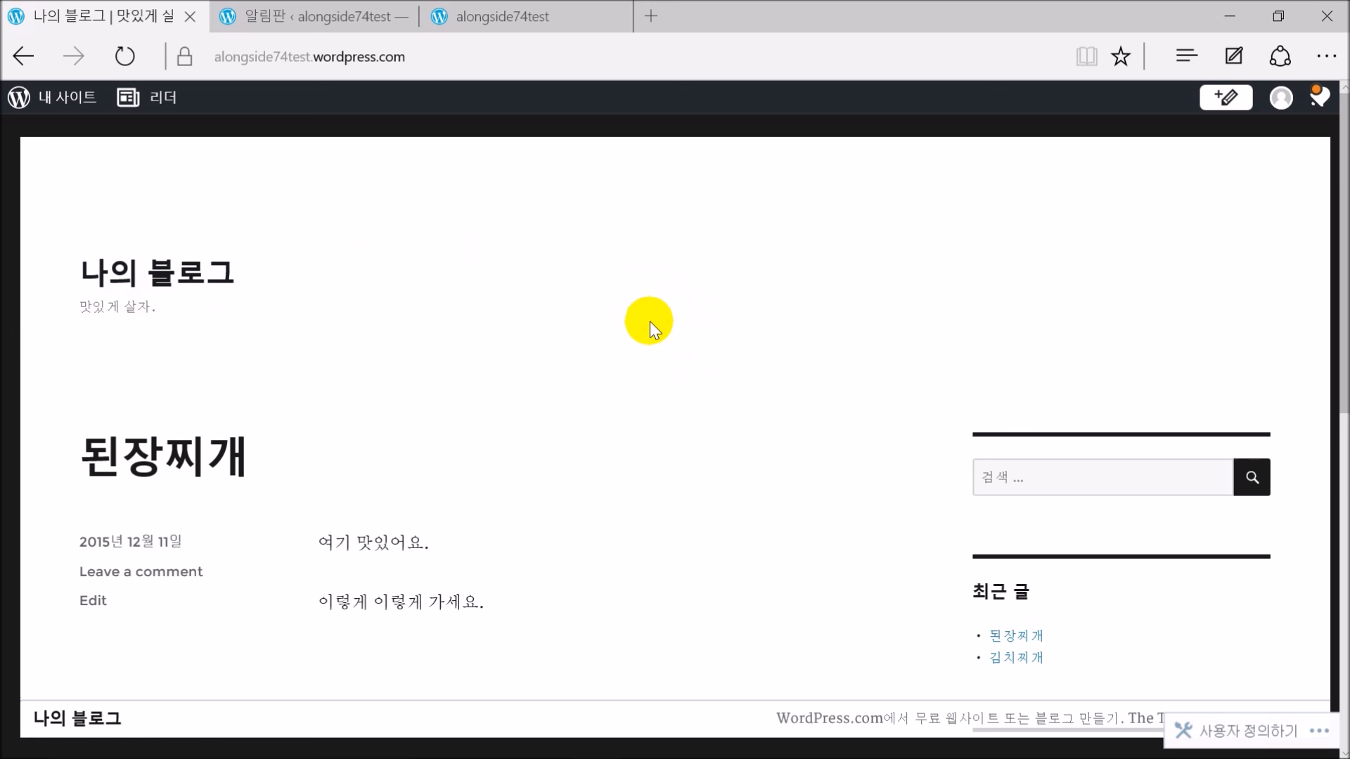
Scroll the blog home page and jump back to its top
scroll(650, 322, down, 10)
click(669, 332)
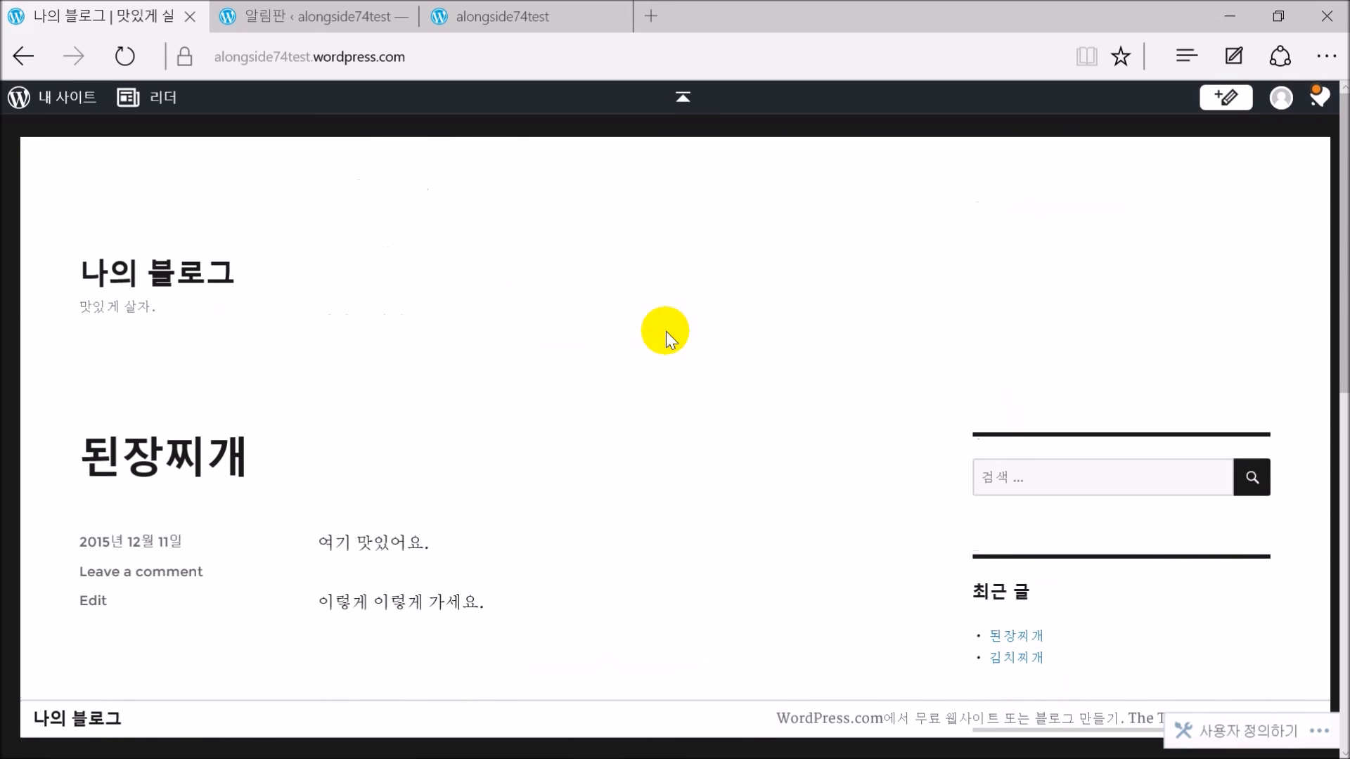
scroll(670, 334, down, 5)
scroll(668, 335, up, 5)
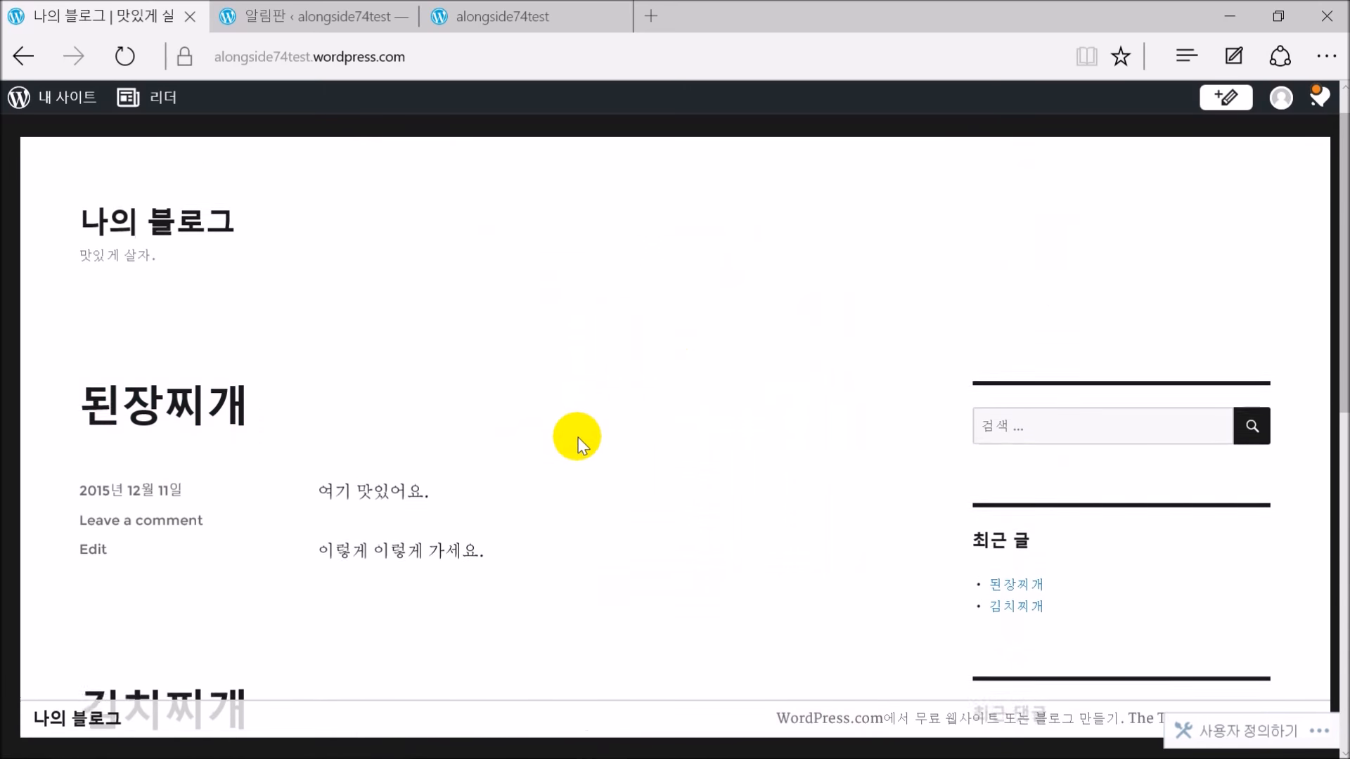
scroll(572, 431, down, 5)
scroll(572, 431, up, 6)
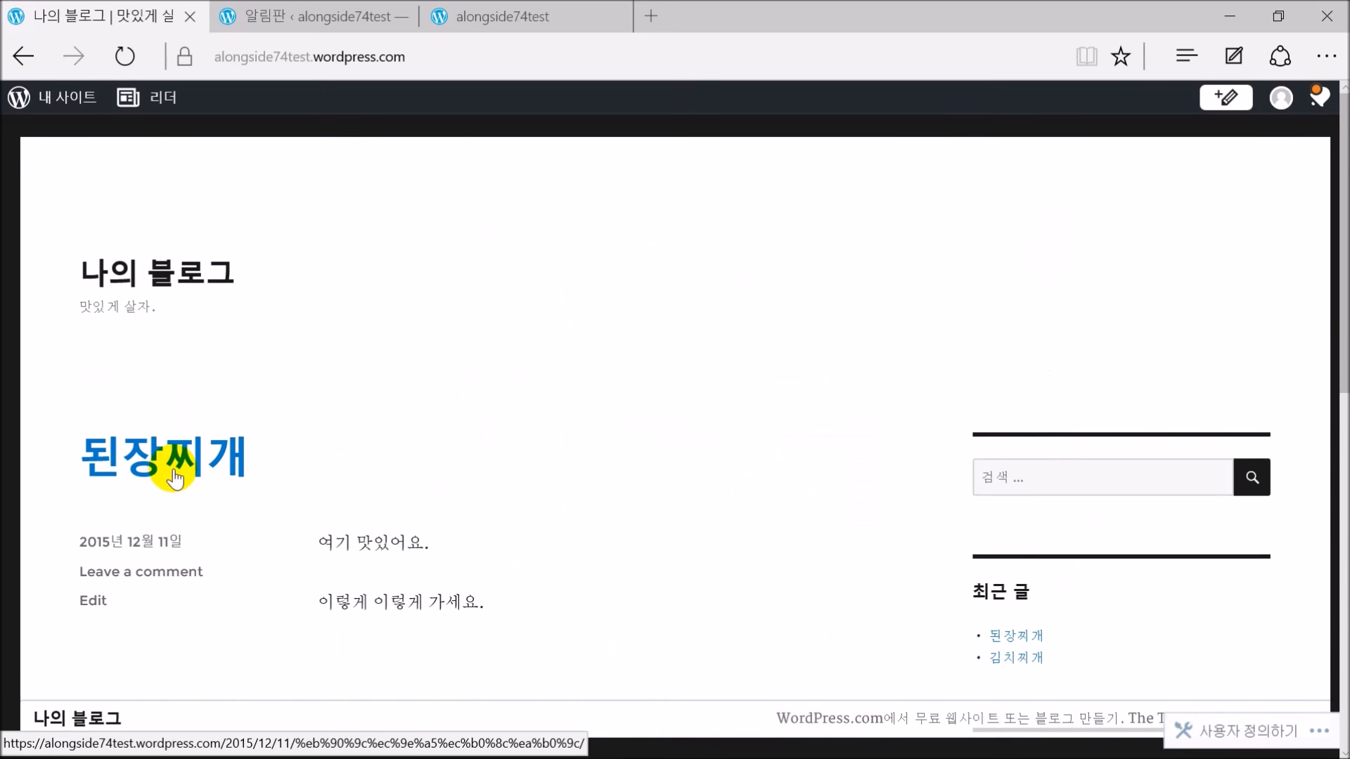
Open the 된장찌개 post, scroll to its comment form and widgets, then back to the top
click(175, 479)
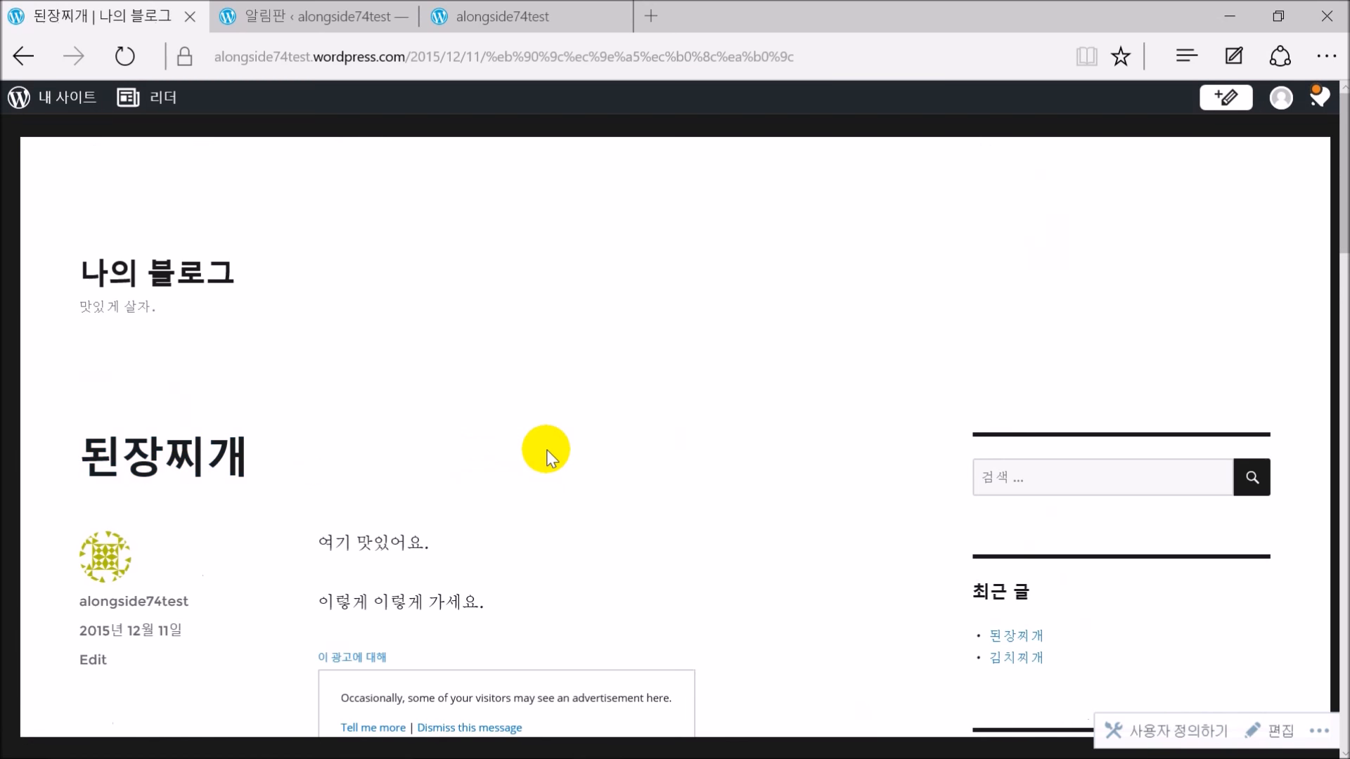
scroll(570, 425, down, 5)
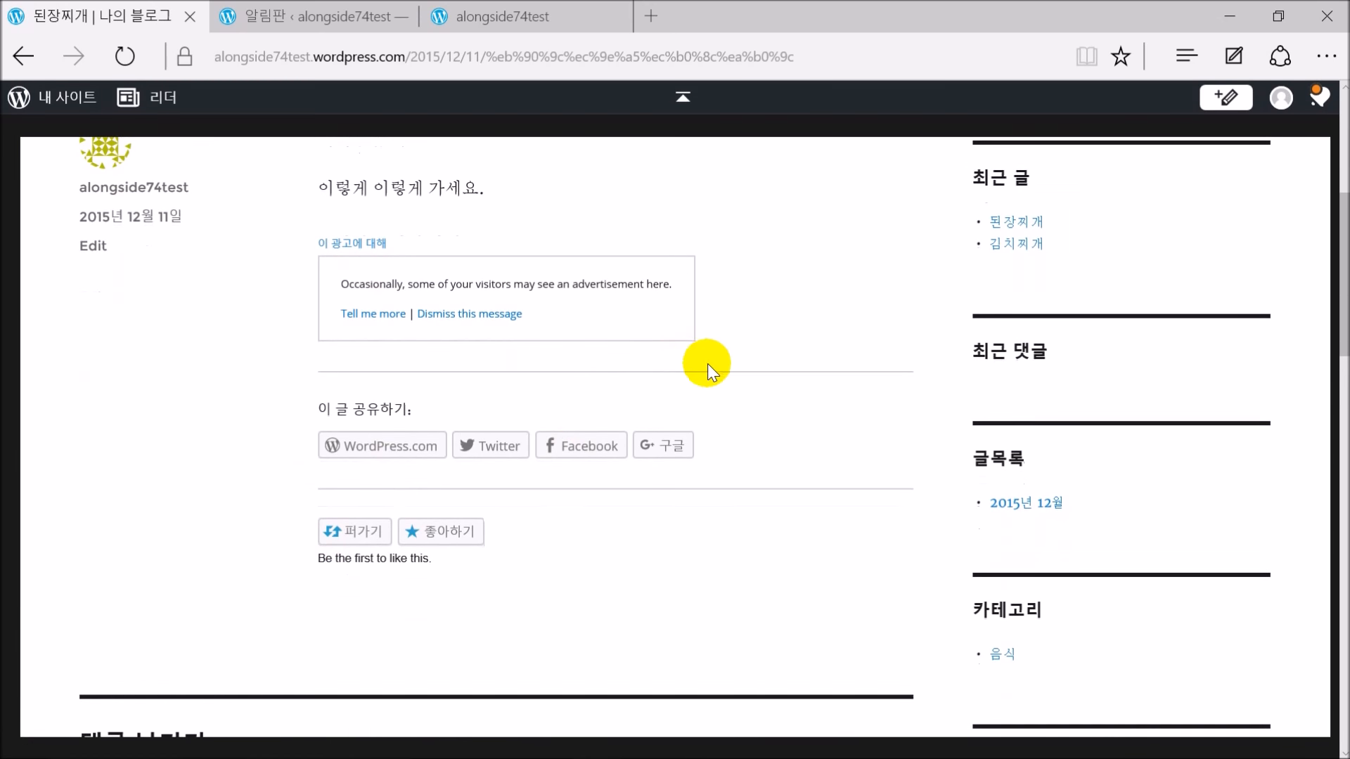
scroll(717, 383, down, 2)
scroll(717, 386, down, 4)
click(531, 349)
scroll(555, 362, down, 5)
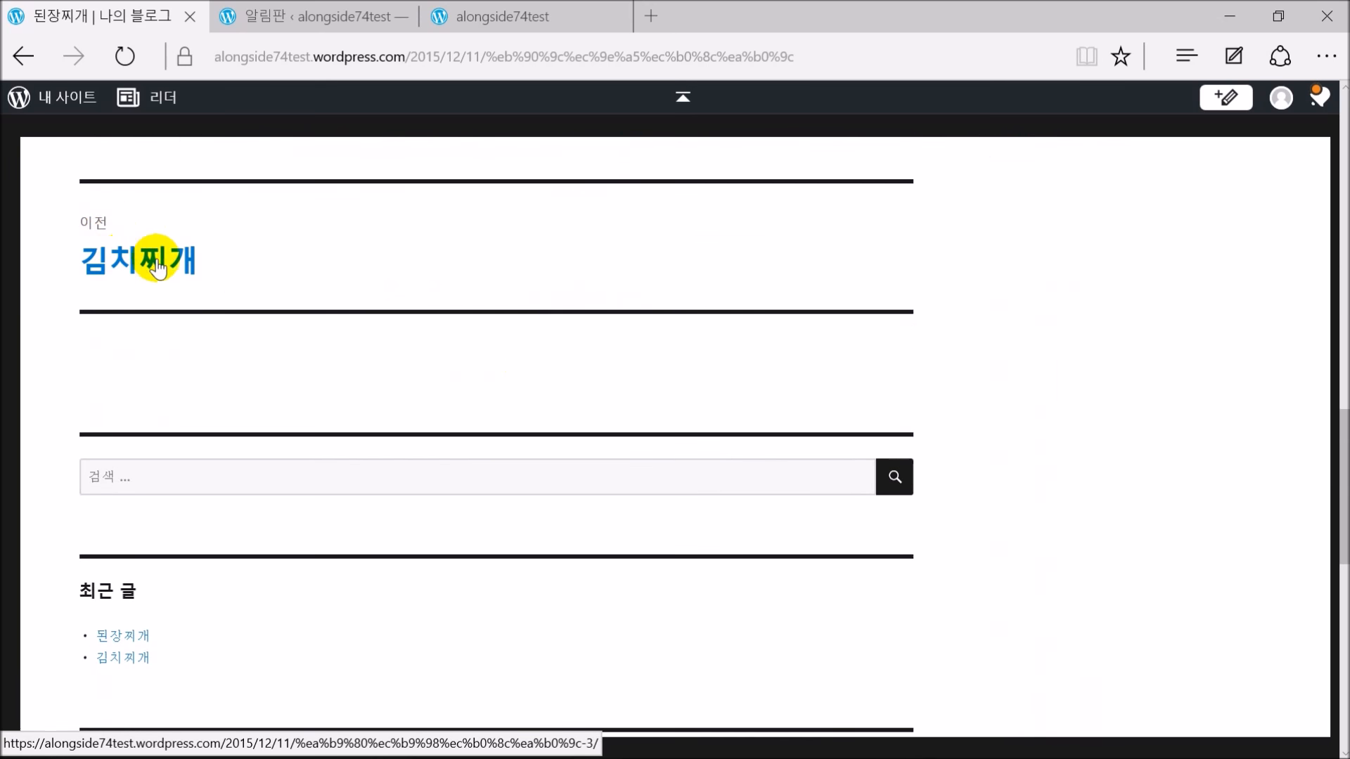
scroll(527, 402, up, 7)
scroll(534, 394, up, 3)
scroll(552, 386, down, 12)
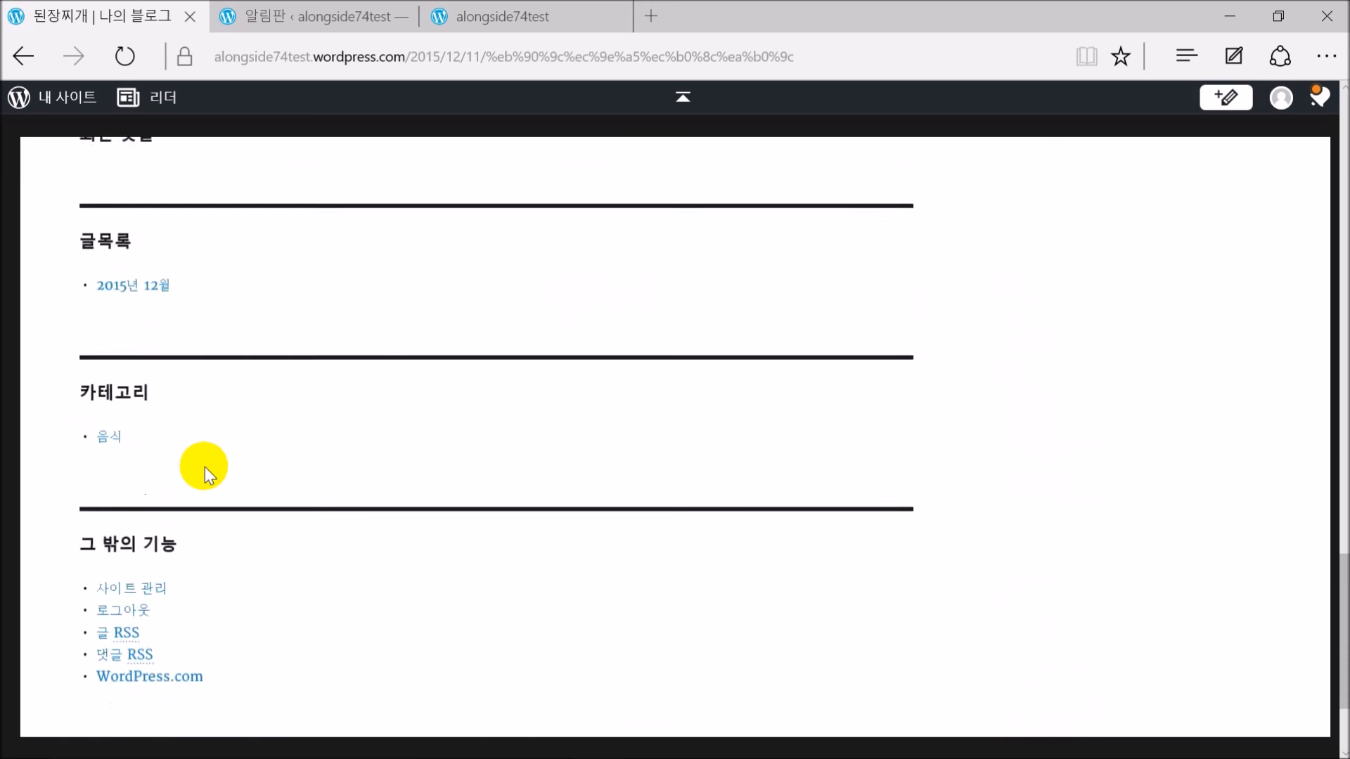
scroll(807, 352, up, 15)
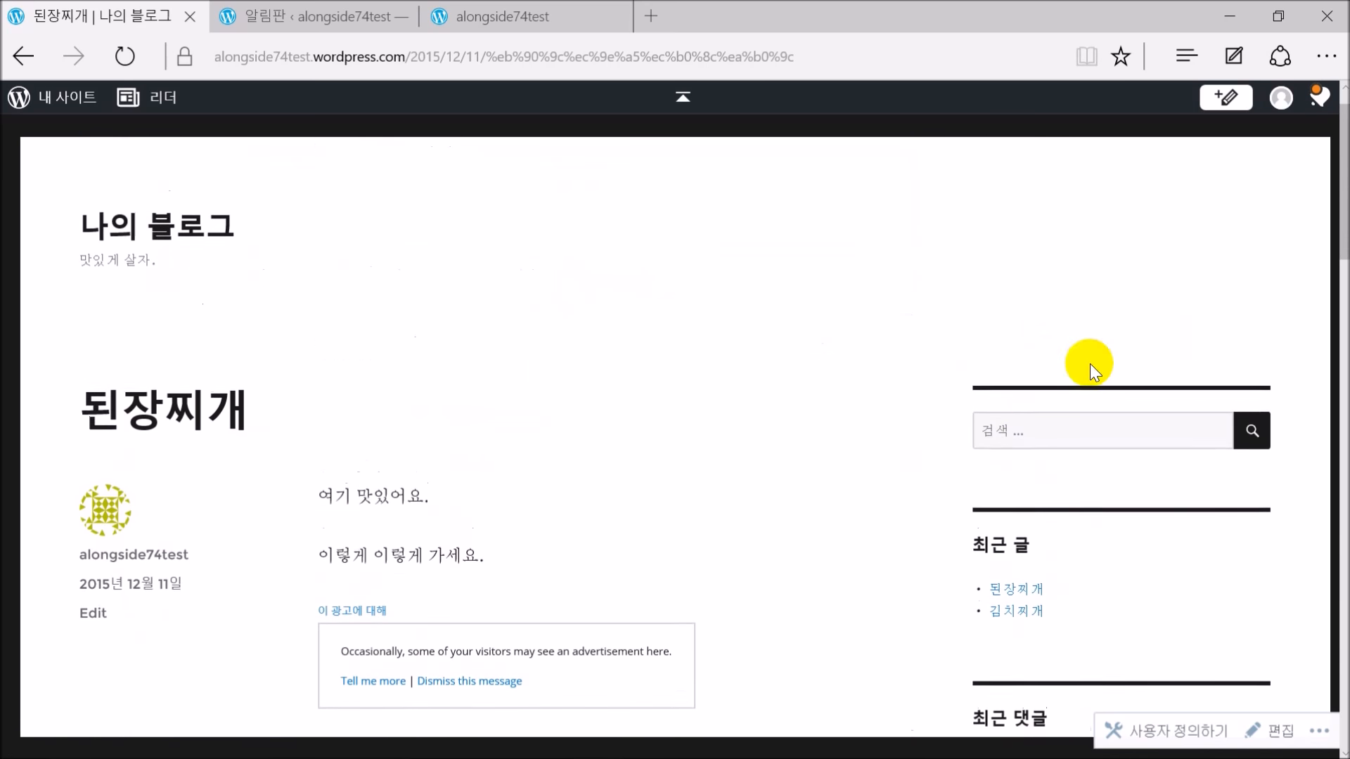
Open the site customizer and glance at the 사용자 정의 디자인 (custom design) settings
click(45, 101)
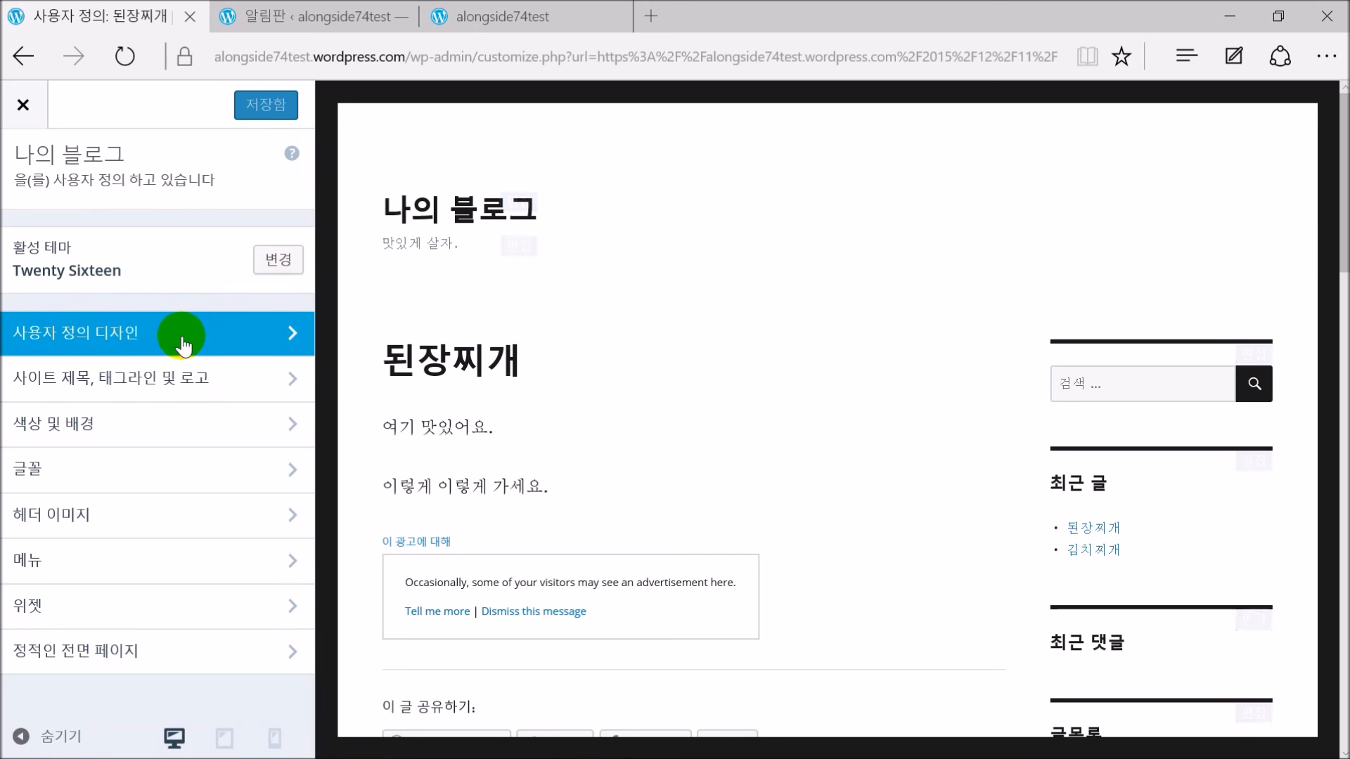
click(183, 340)
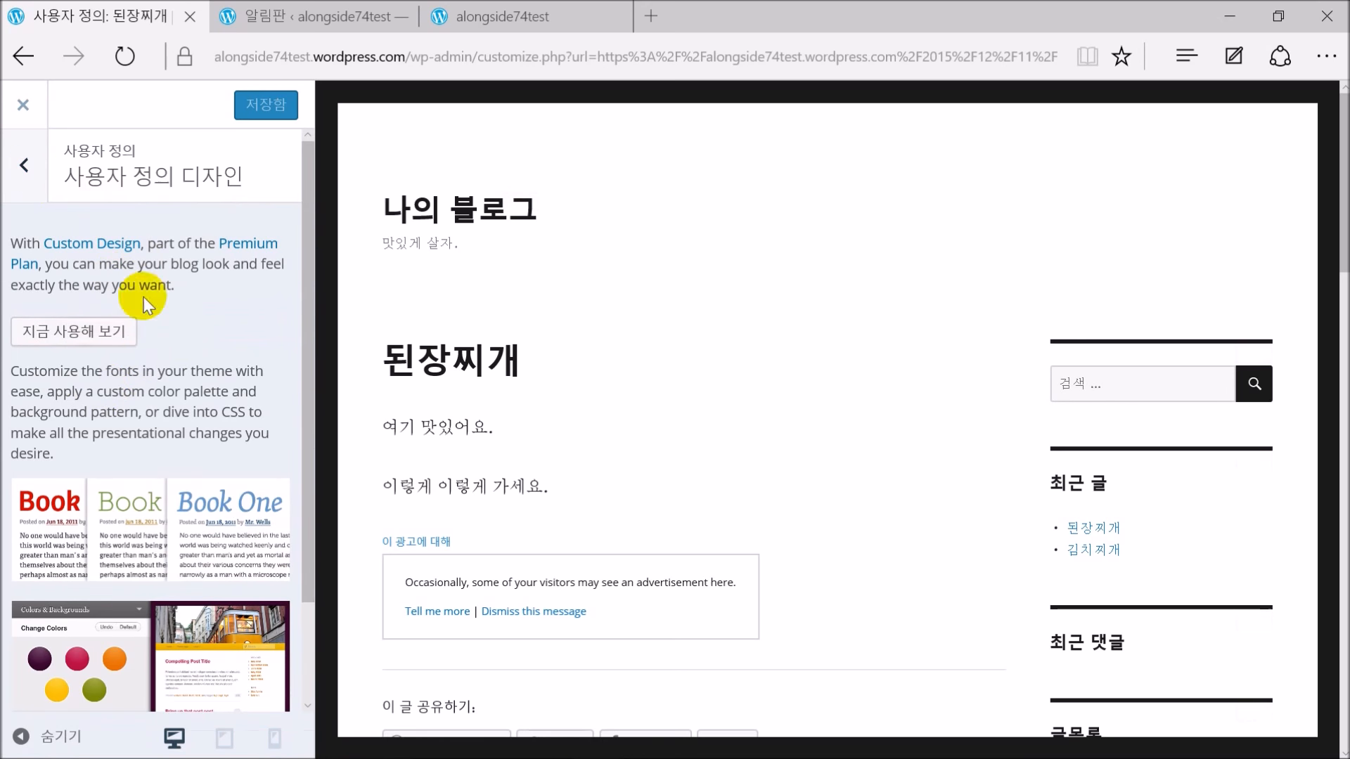
click(24, 167)
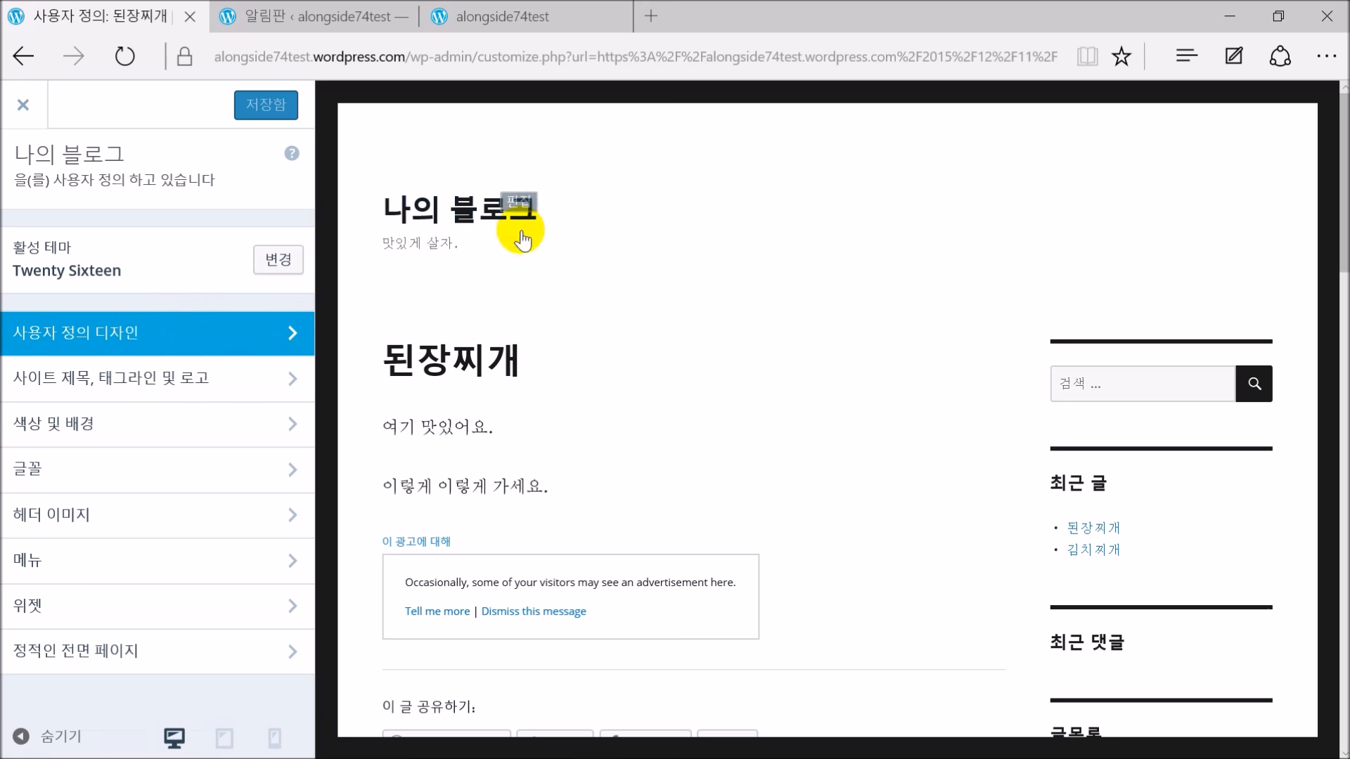
Try three colour palettes under 색상 및 배경, then revert to the default white colours
click(155, 439)
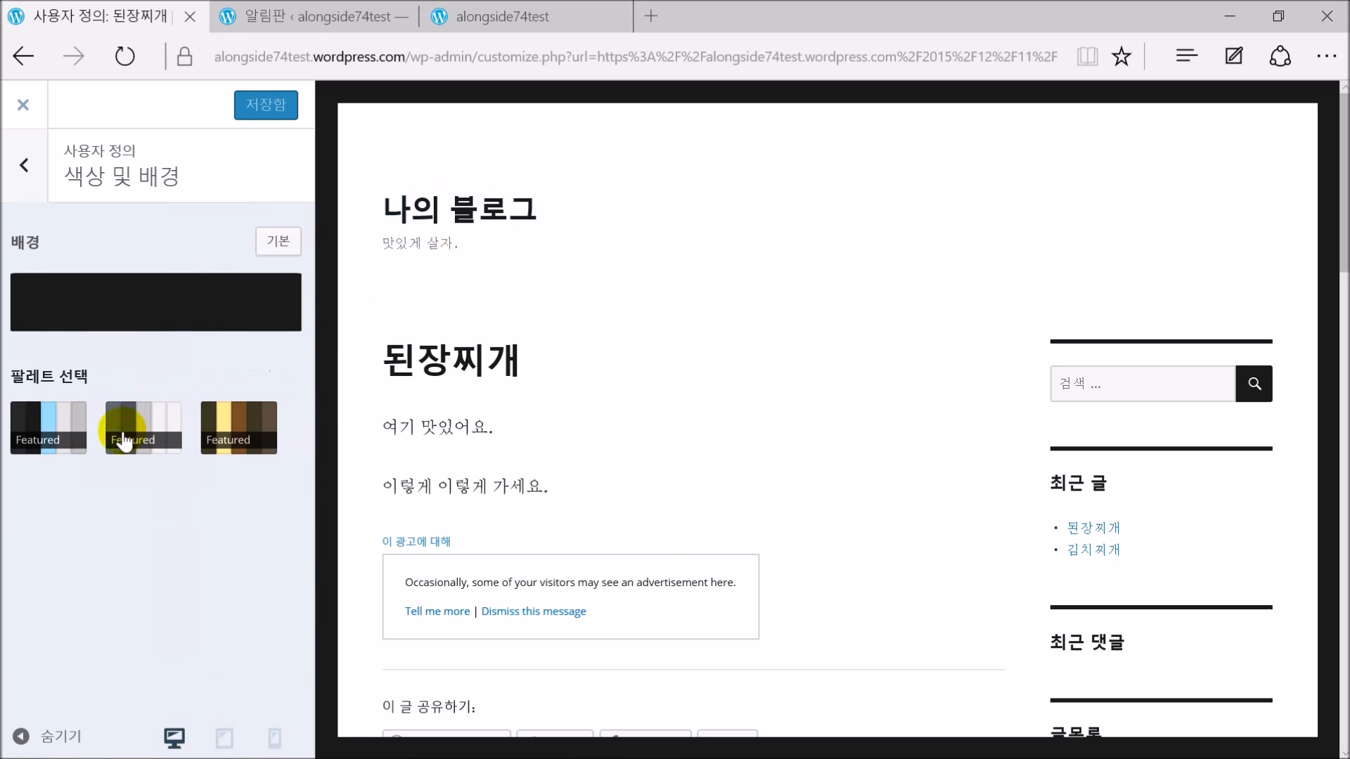
click(62, 429)
click(242, 430)
click(46, 431)
click(240, 246)
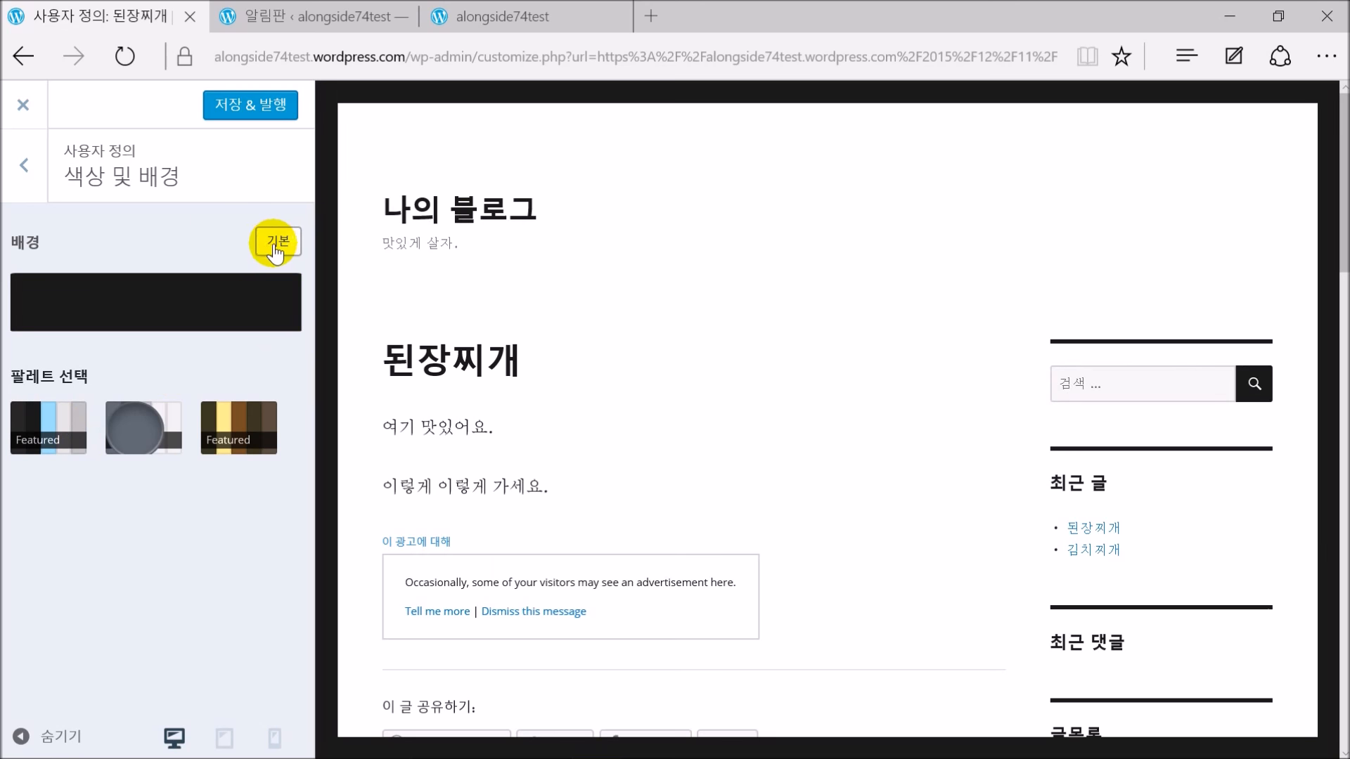
click(39, 190)
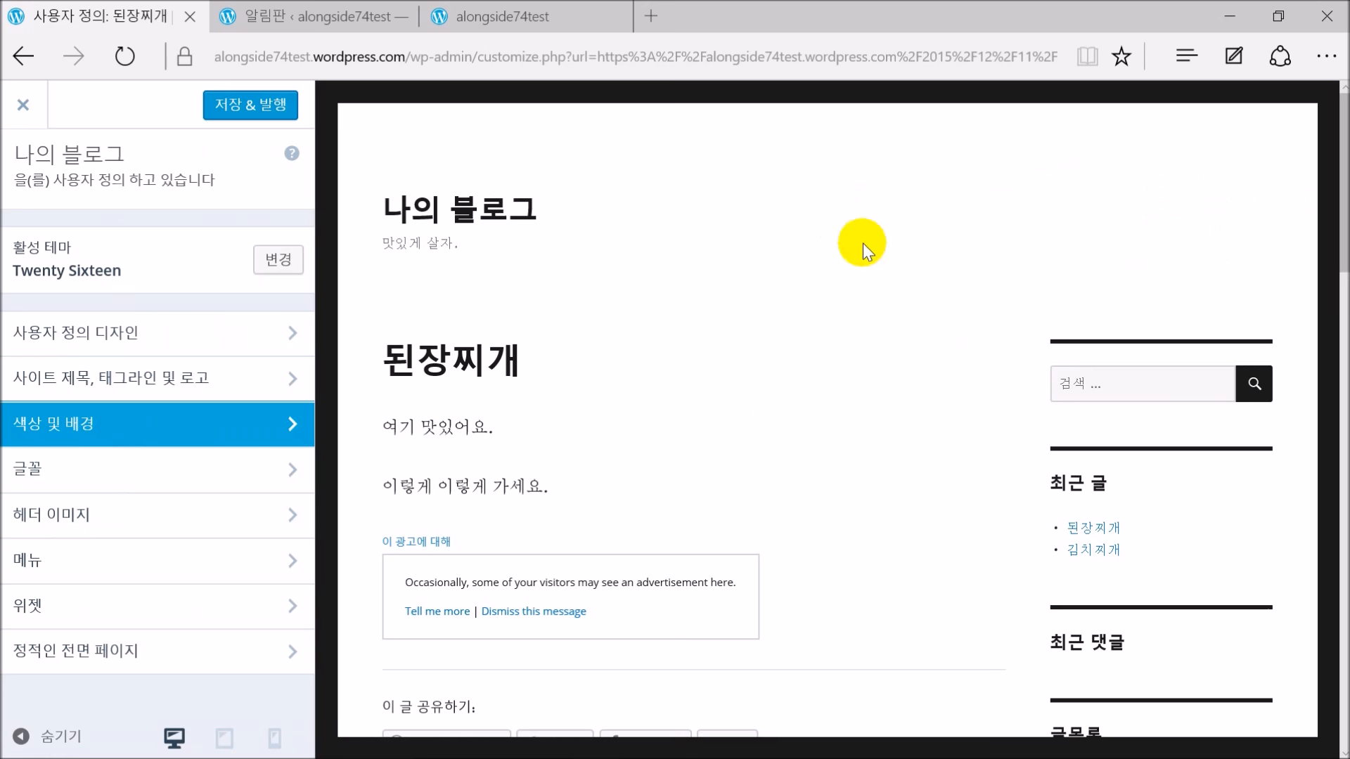
Leave 주 메뉴 at 선택하기 under Menu Locations, then exit the customizer without saving
click(109, 568)
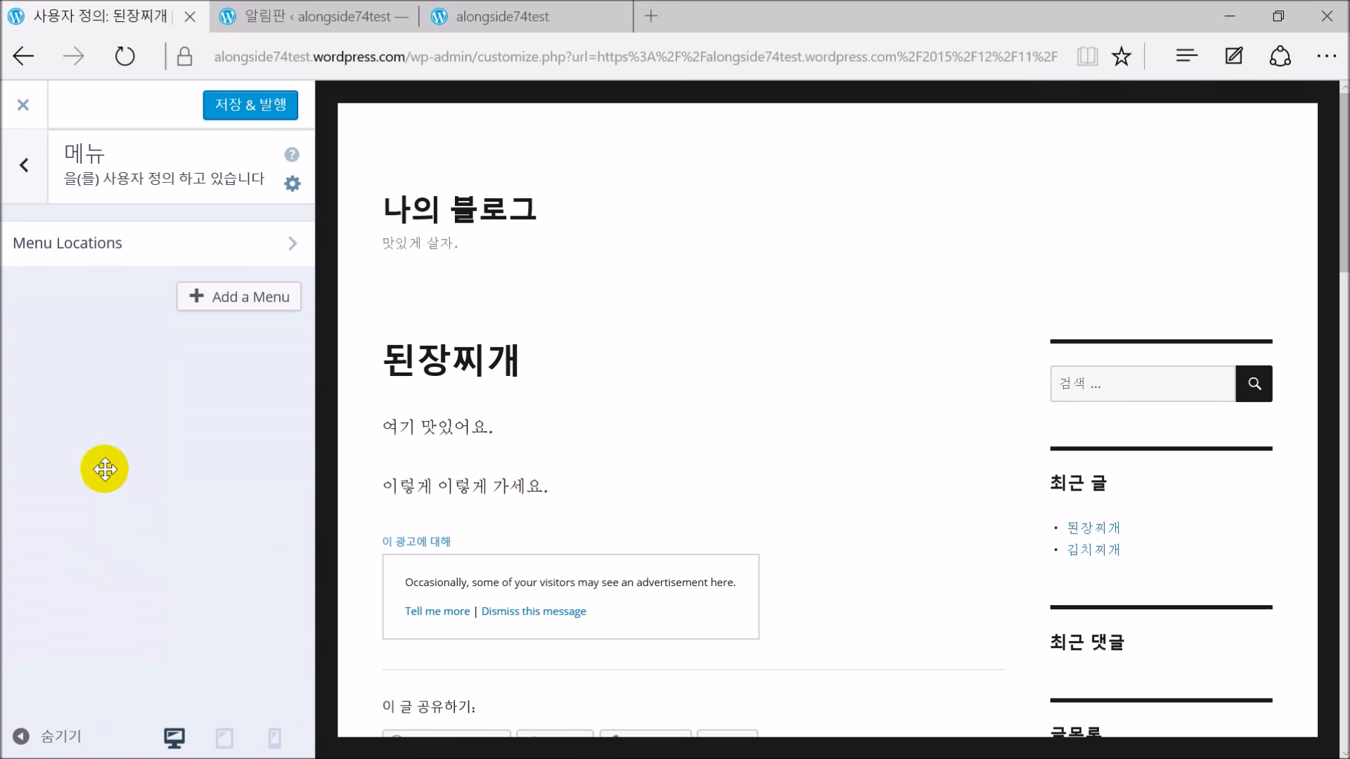
click(147, 257)
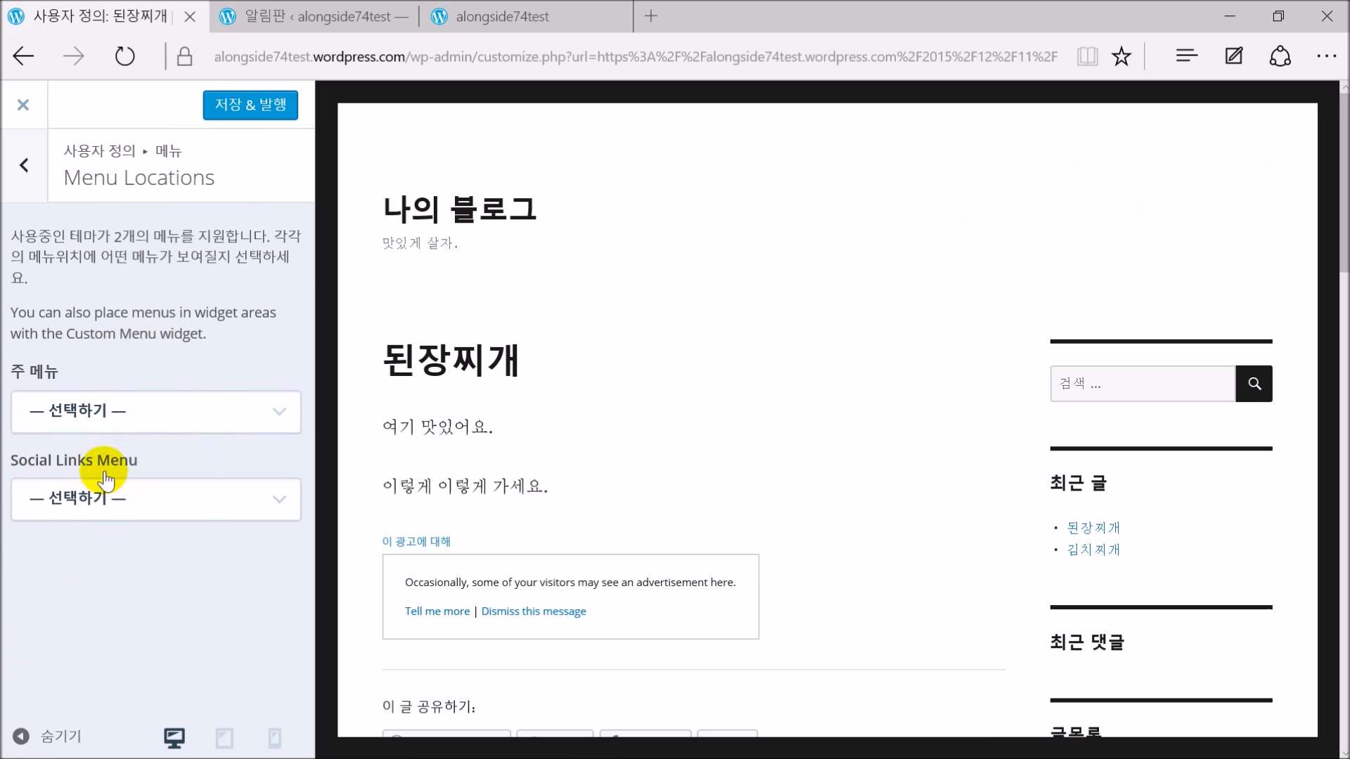
click(127, 418)
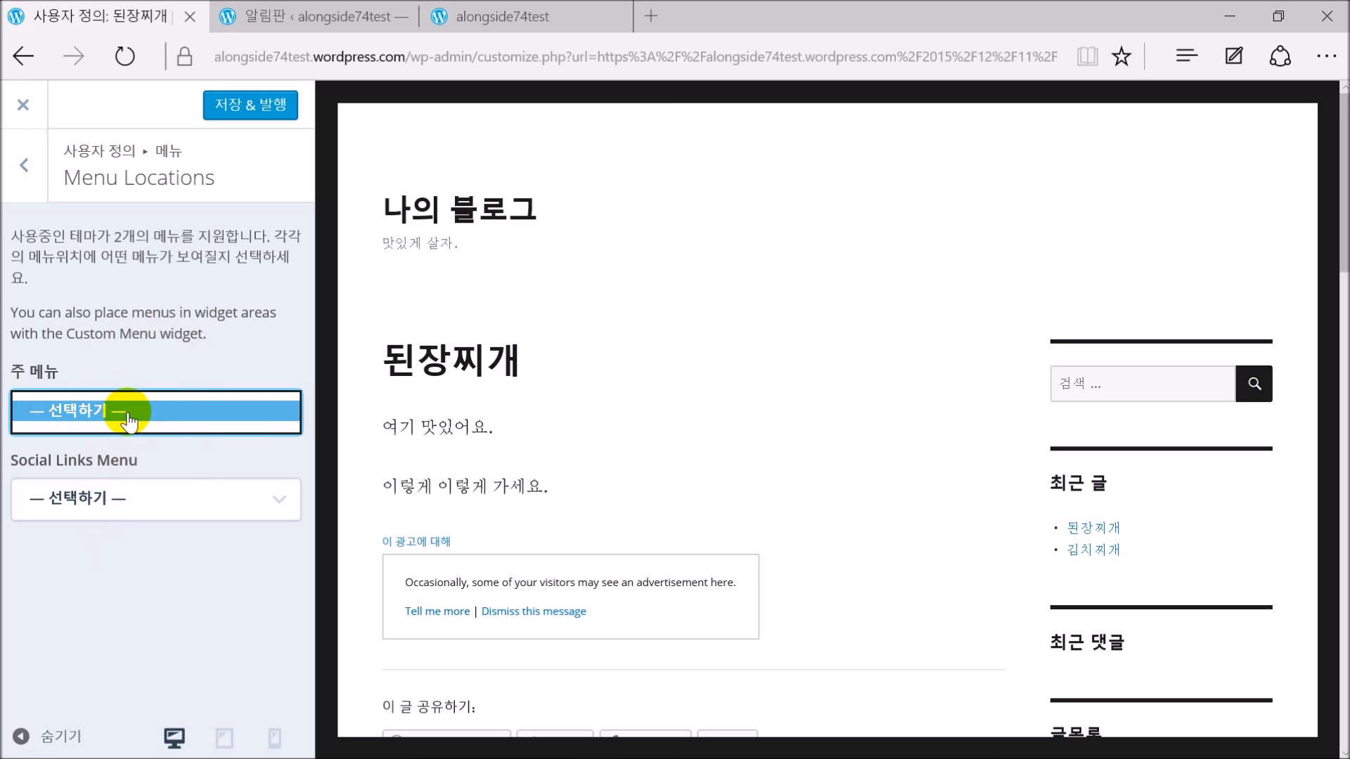
click(128, 421)
click(146, 415)
click(147, 419)
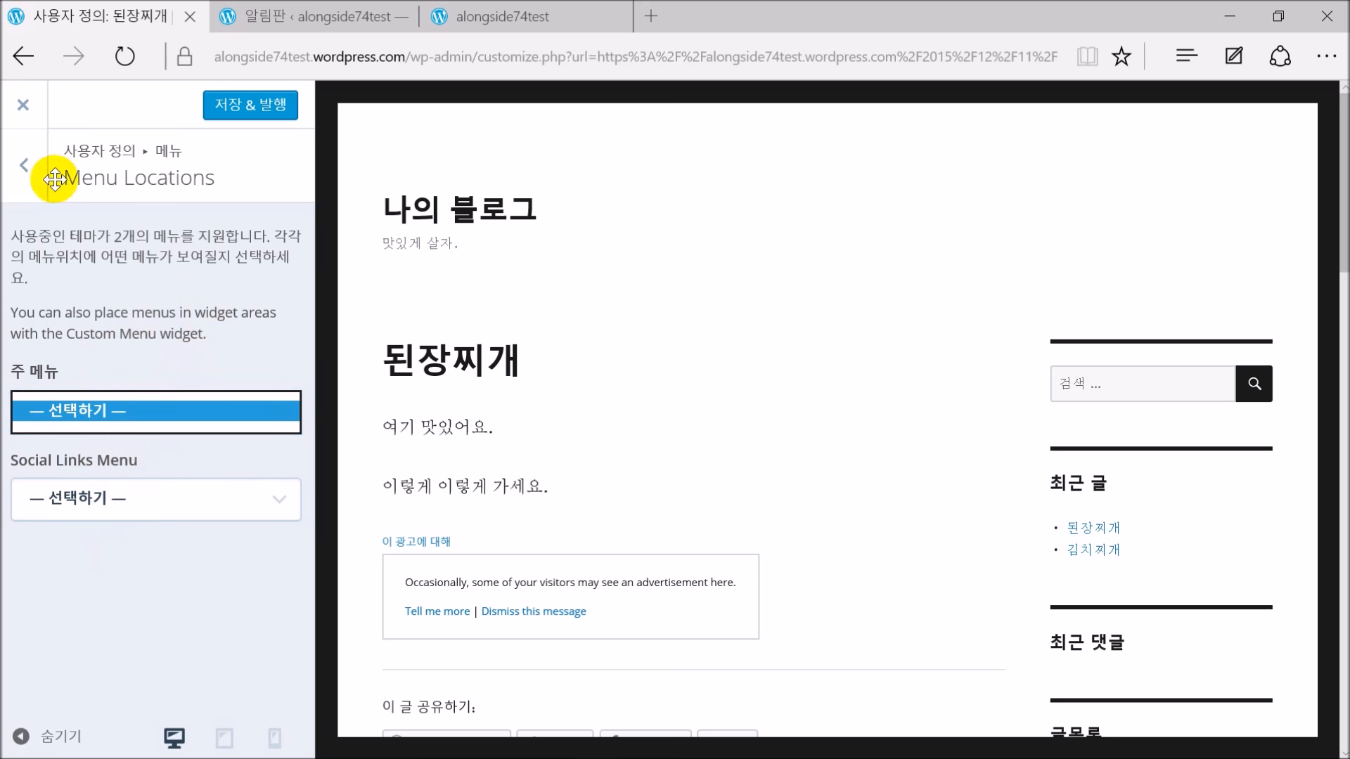
click(24, 106)
click(591, 457)
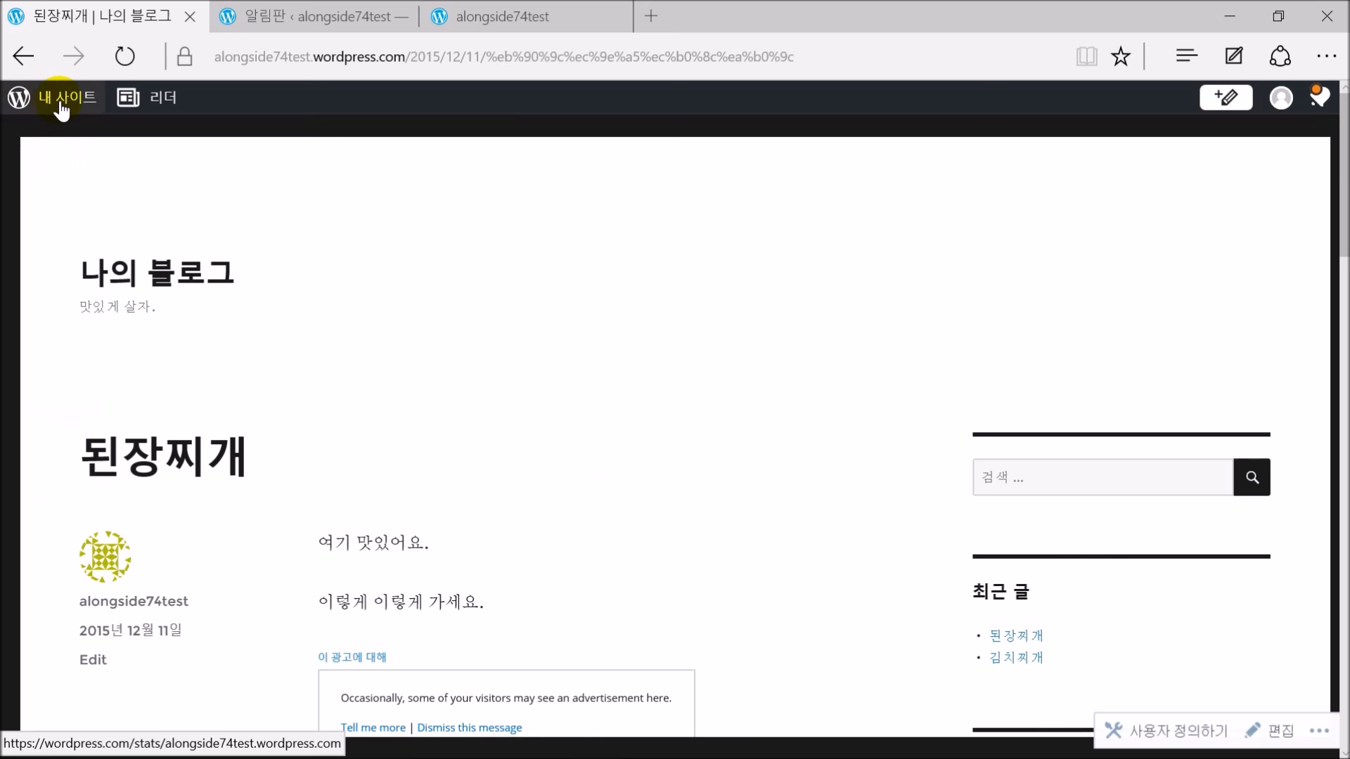
Open the 메뉴 editor with Primary Menu as the area and 기본 메뉴 as the menu
click(62, 107)
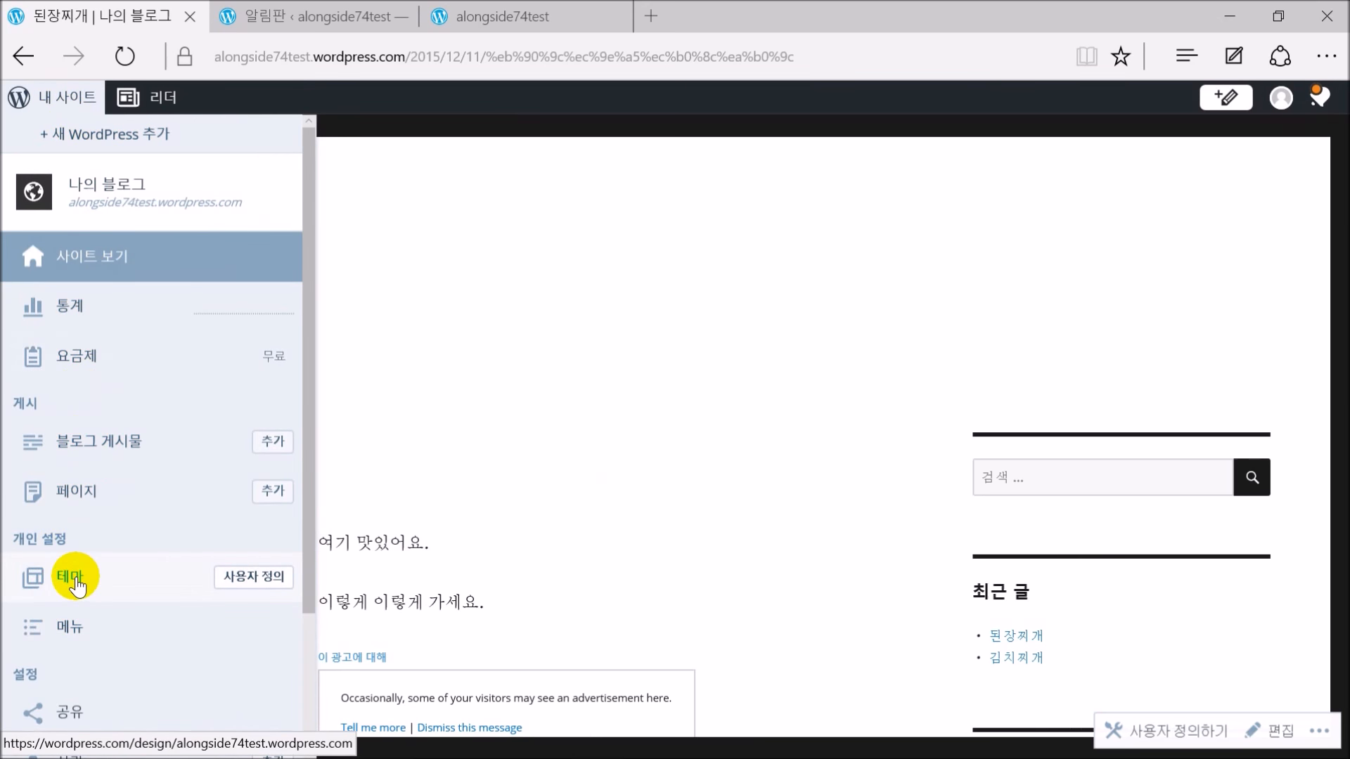
click(71, 628)
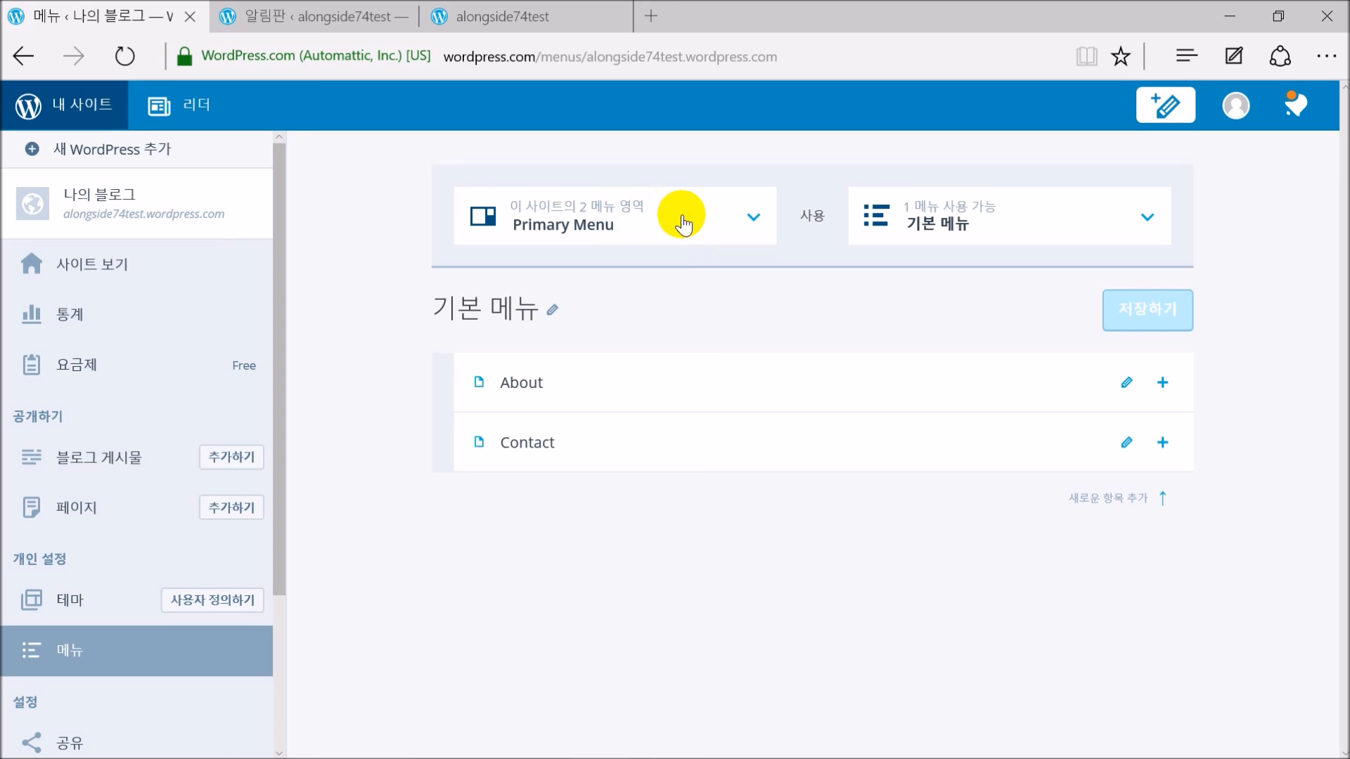
click(682, 223)
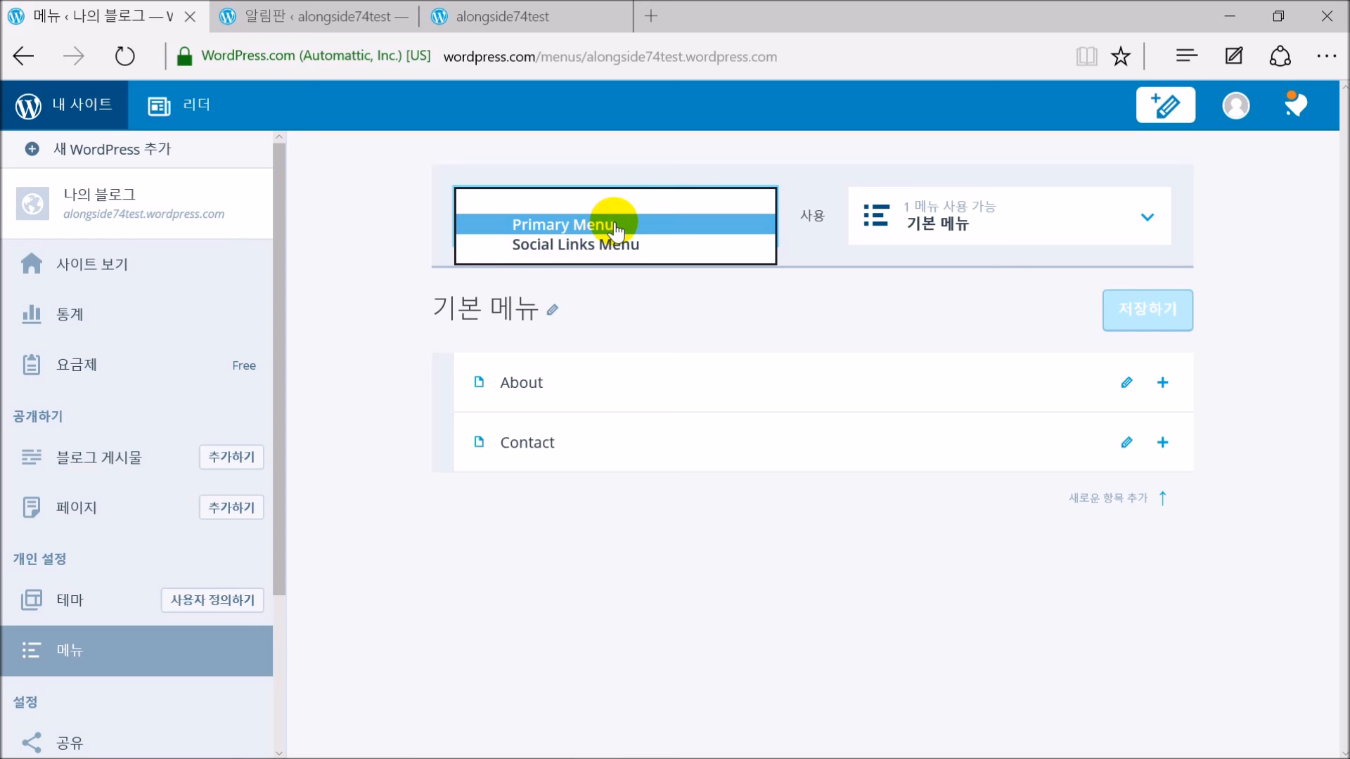
click(616, 225)
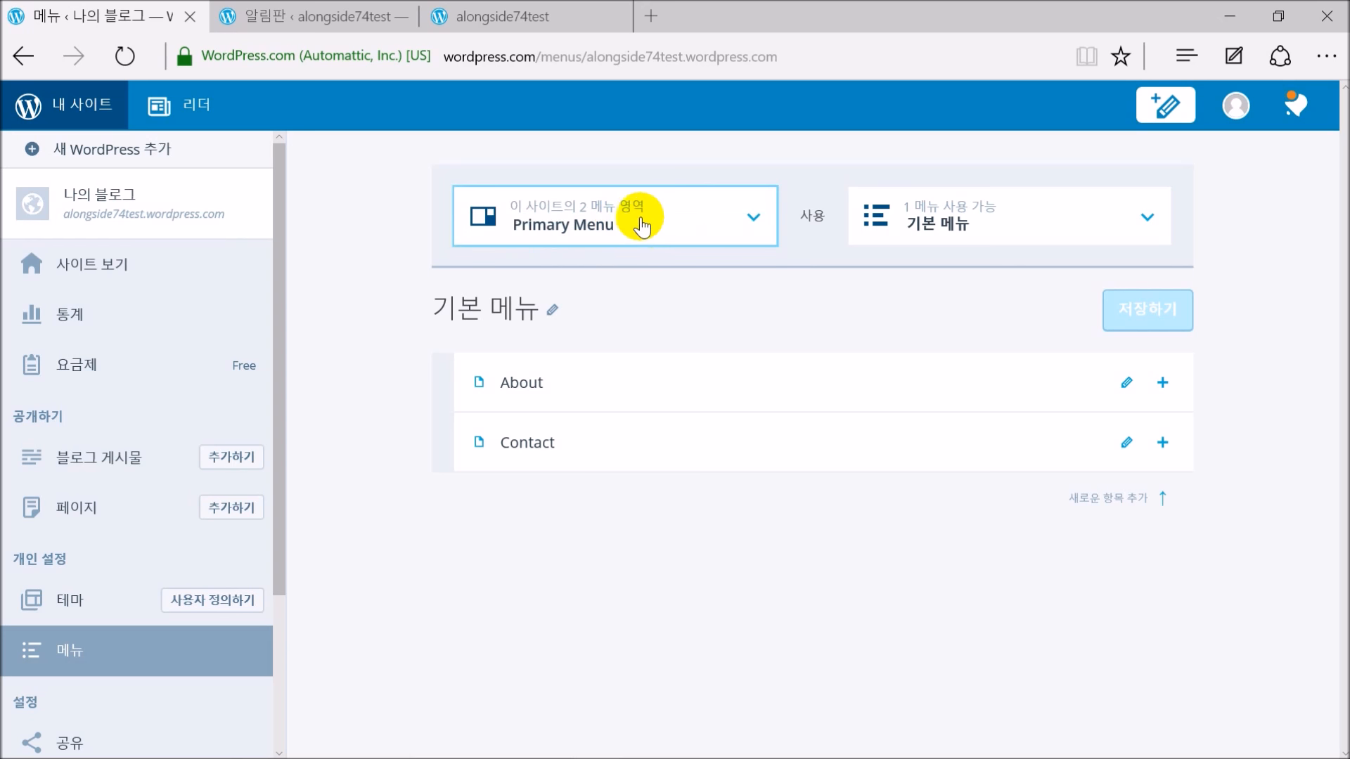
click(1015, 230)
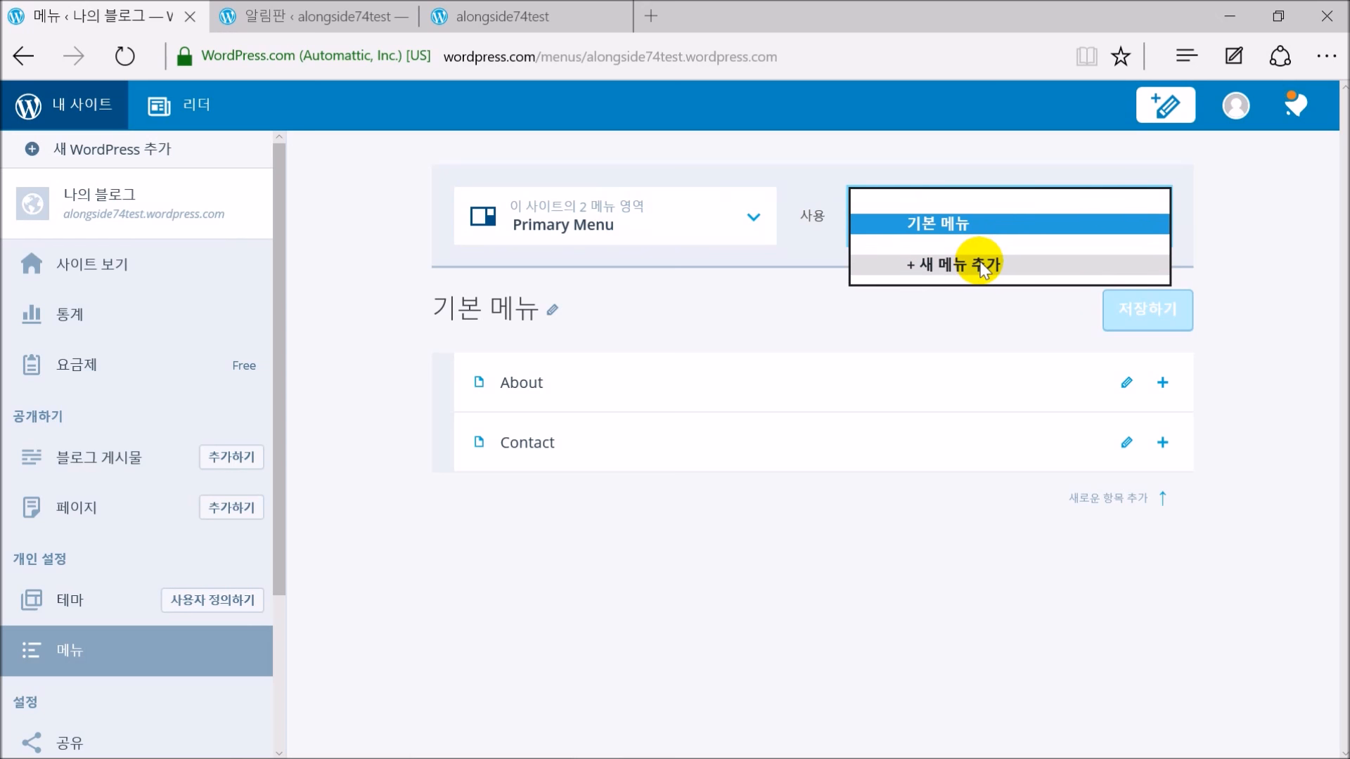
click(988, 223)
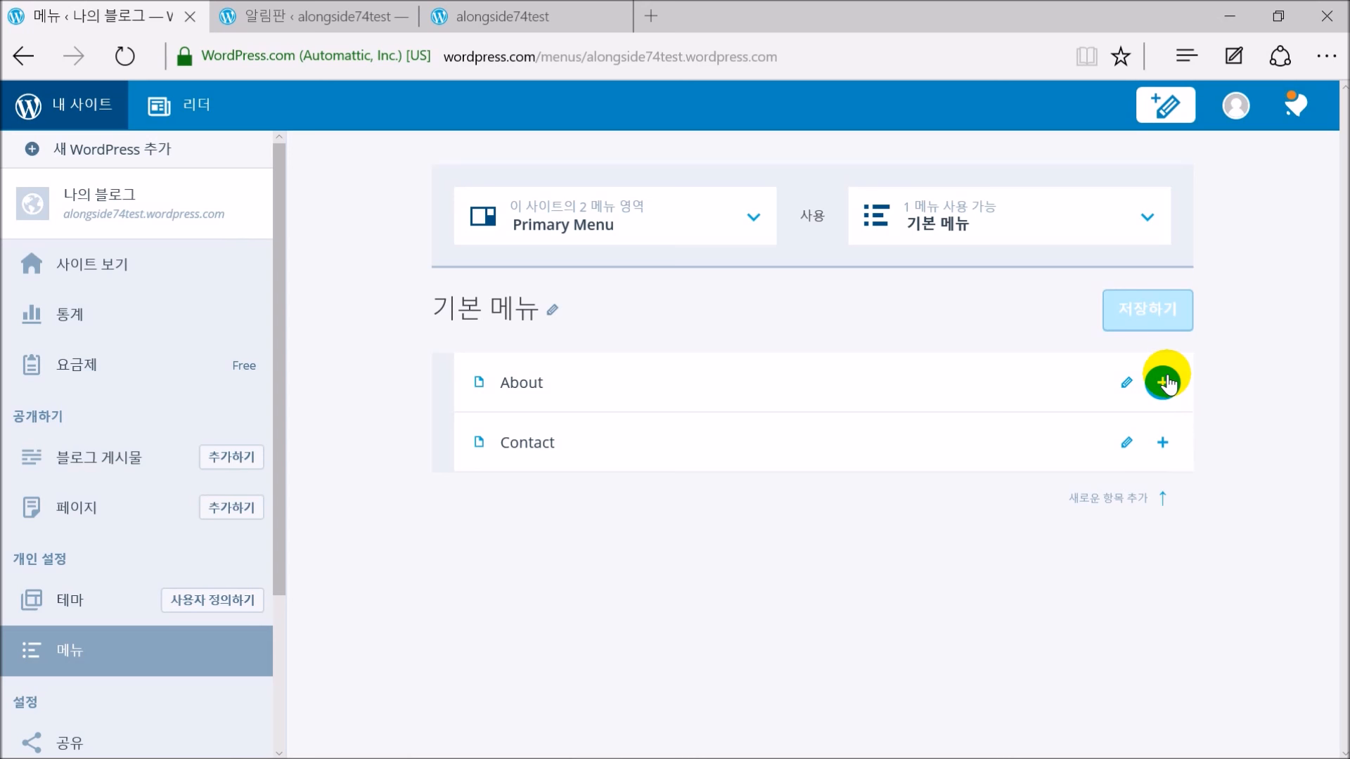
Insert a [음식] item above About, linked to the 음식 category
click(1164, 382)
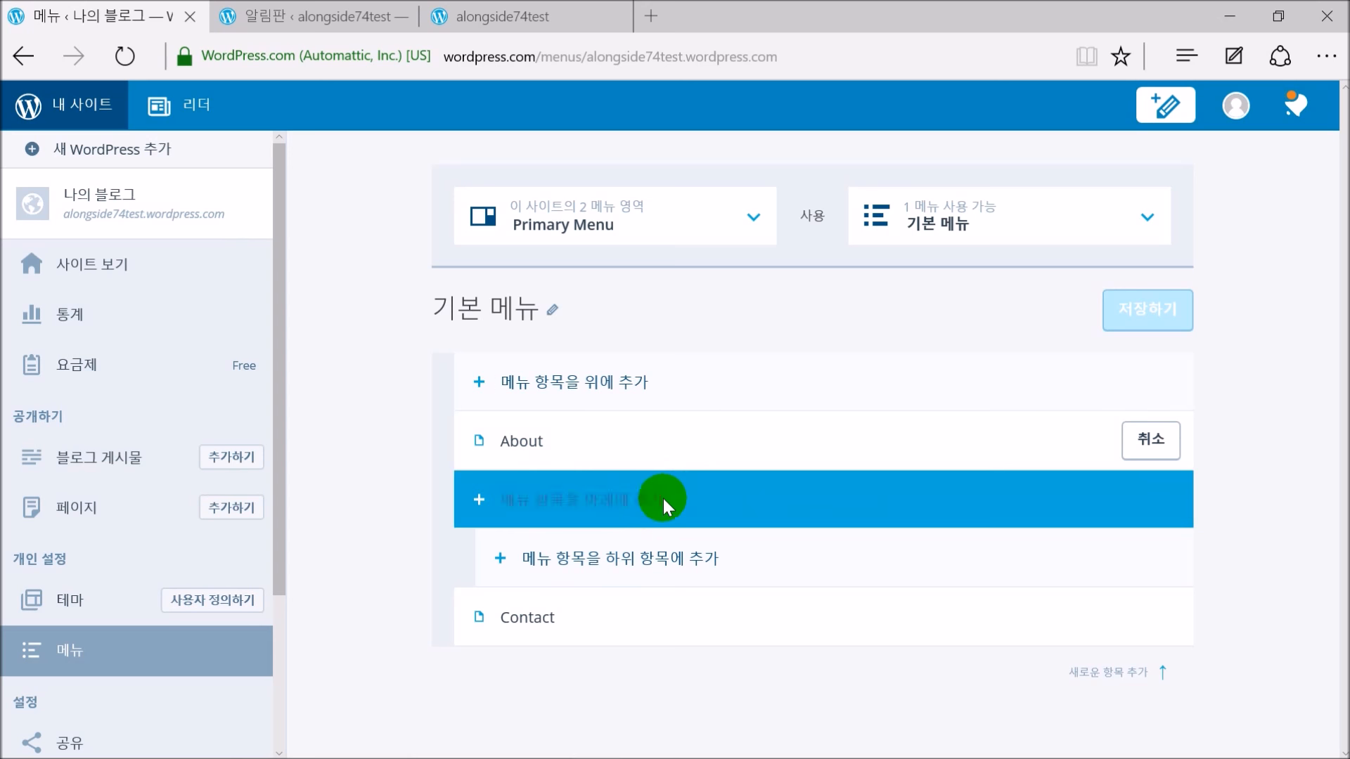
click(641, 380)
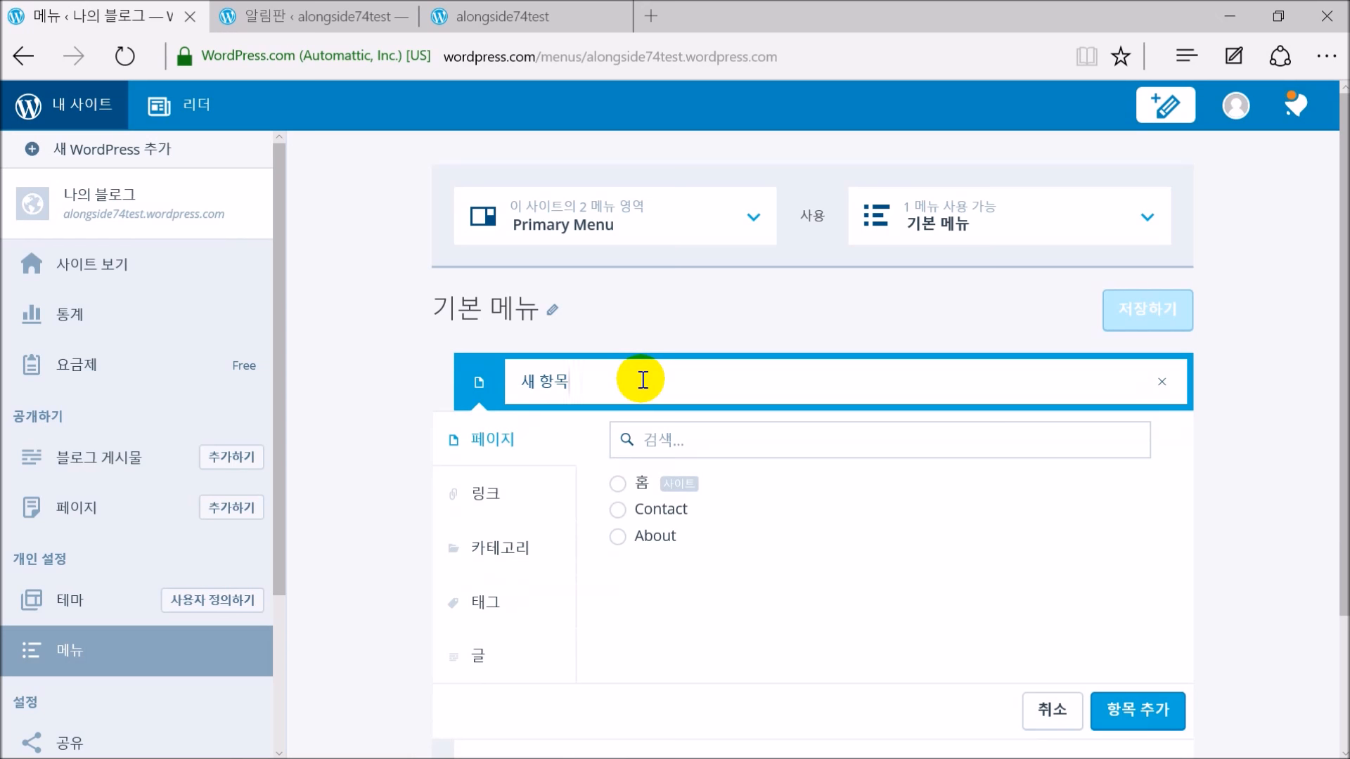
drag(641, 380, 479, 386)
text(음식)
key(Home)
text([)
key(End)
text(])
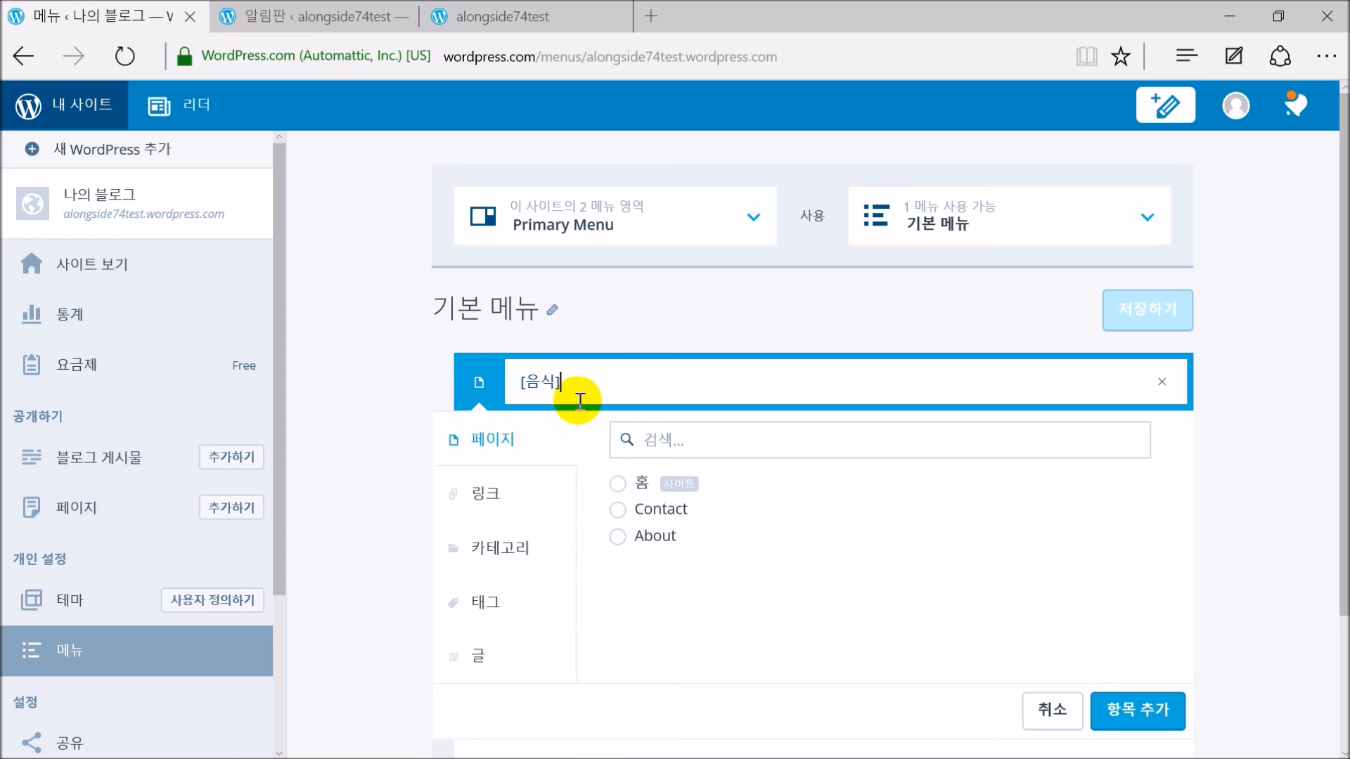
click(519, 556)
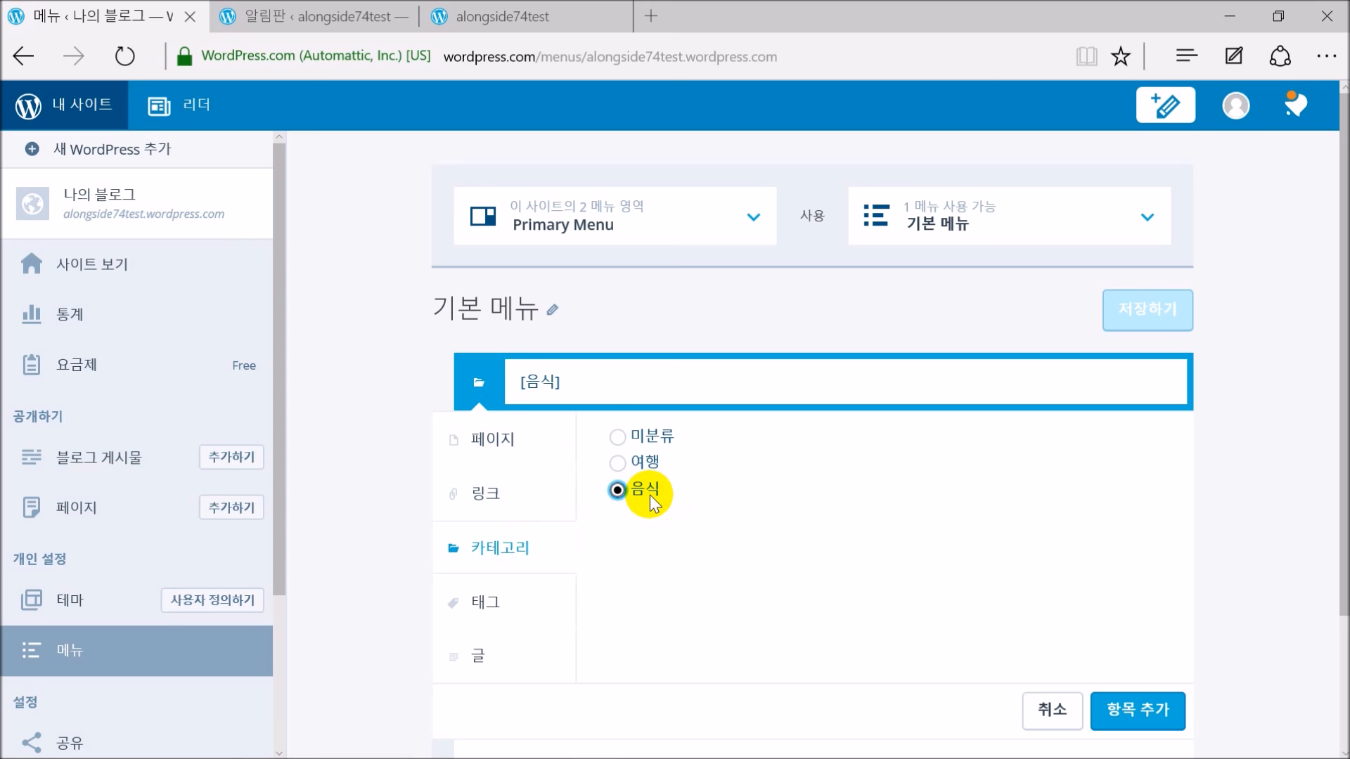
click(1144, 724)
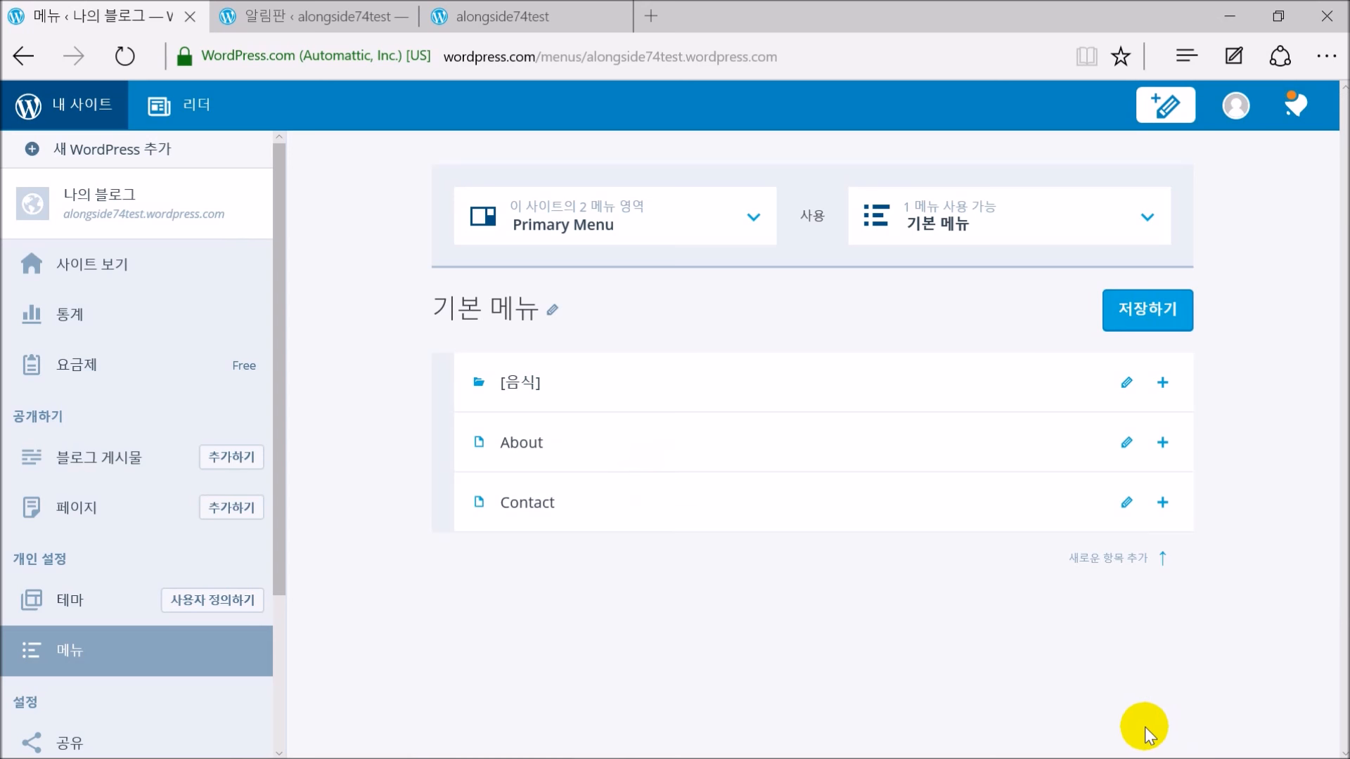
Set up a [여행] item below [음식] with the 여행 category, saving the menu
click(1162, 379)
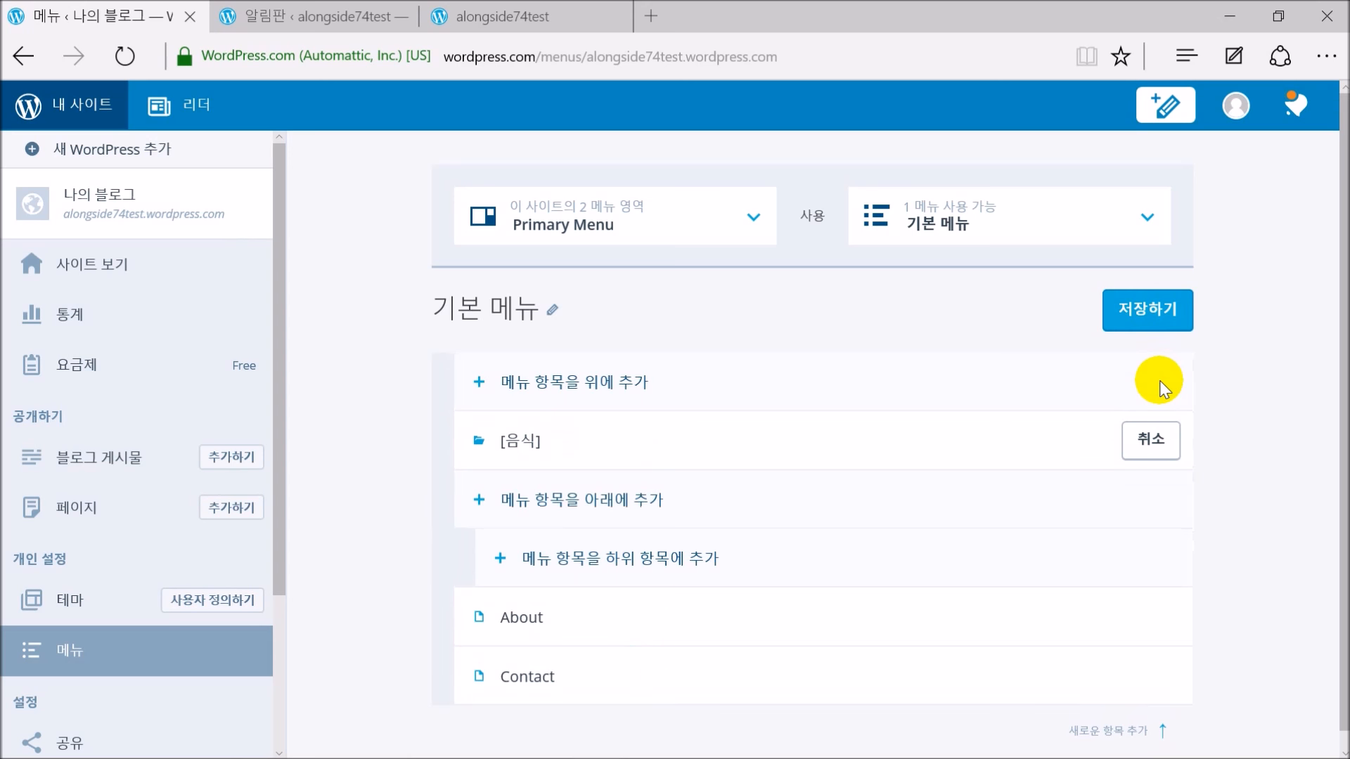
click(538, 485)
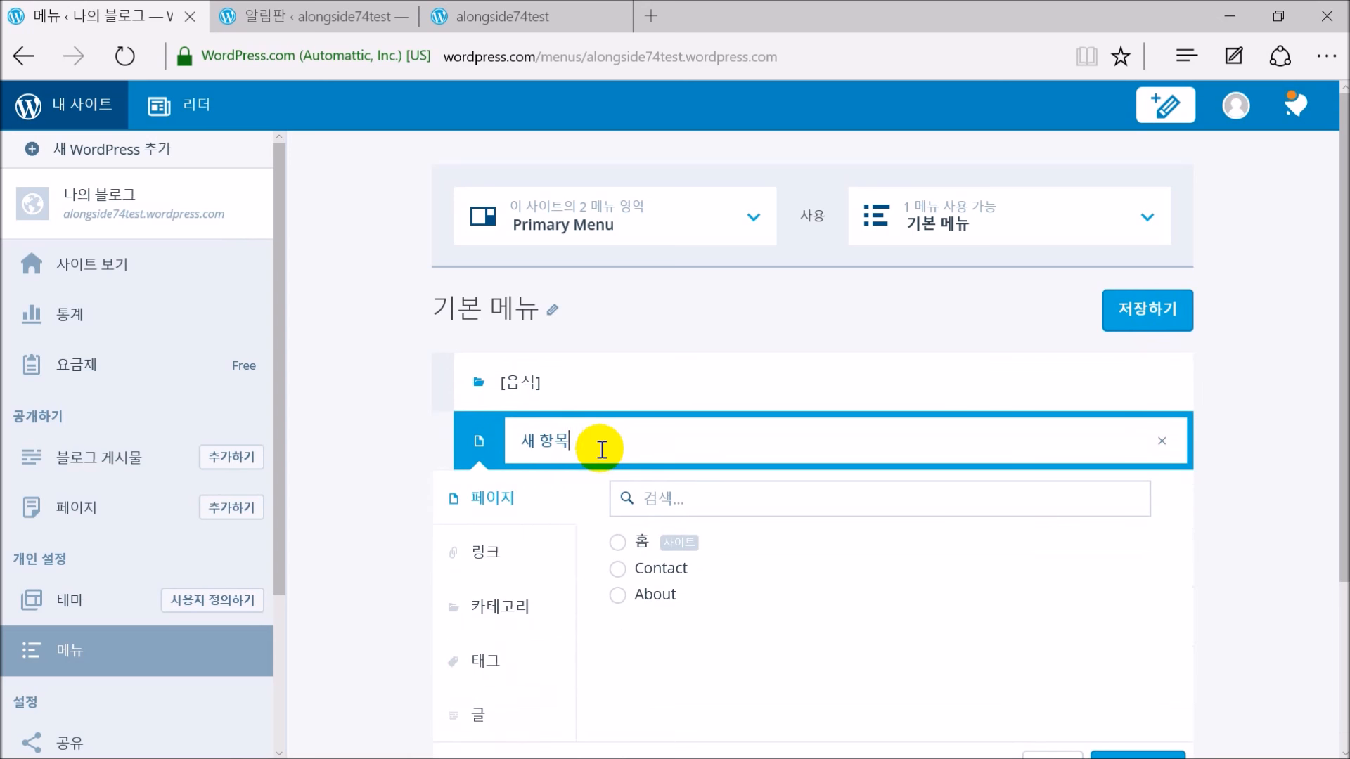
key(BackSpace)
text([여행])
click(519, 605)
click(617, 522)
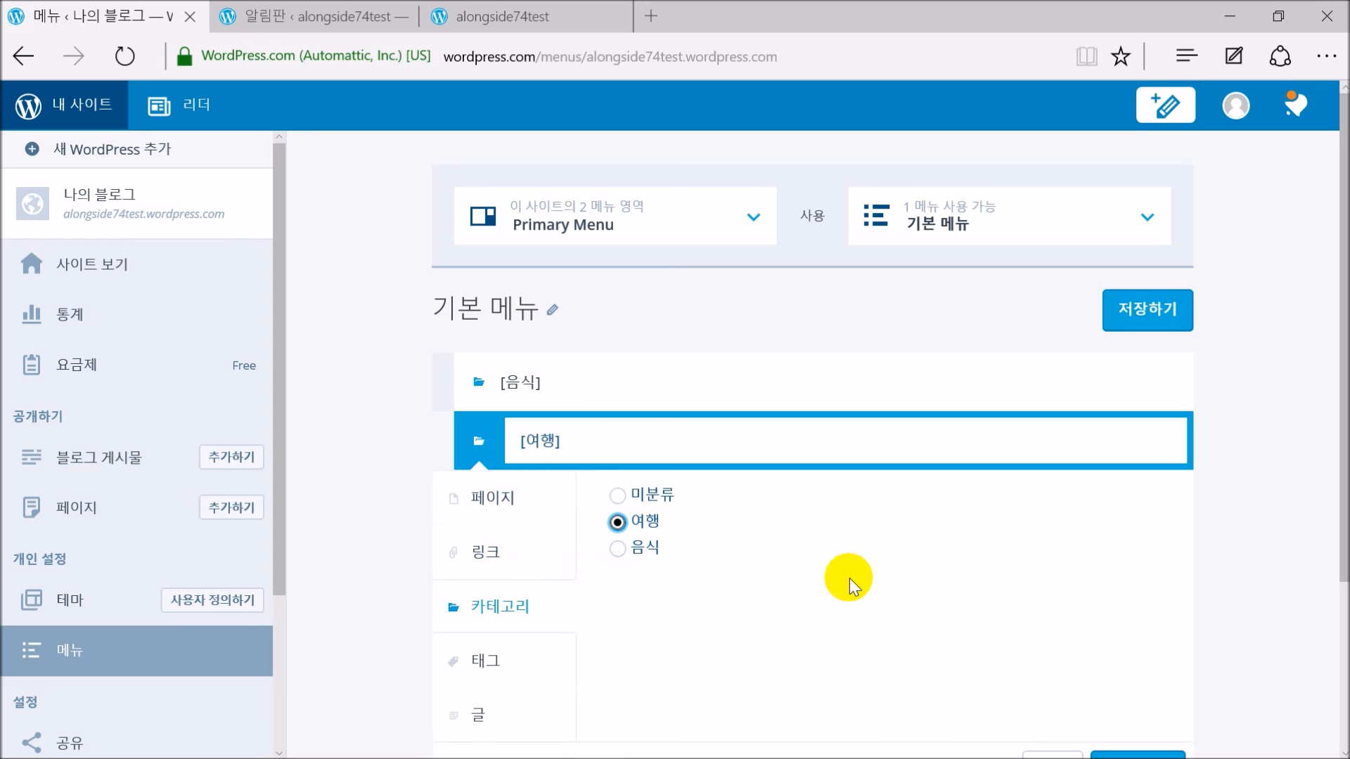
click(1132, 322)
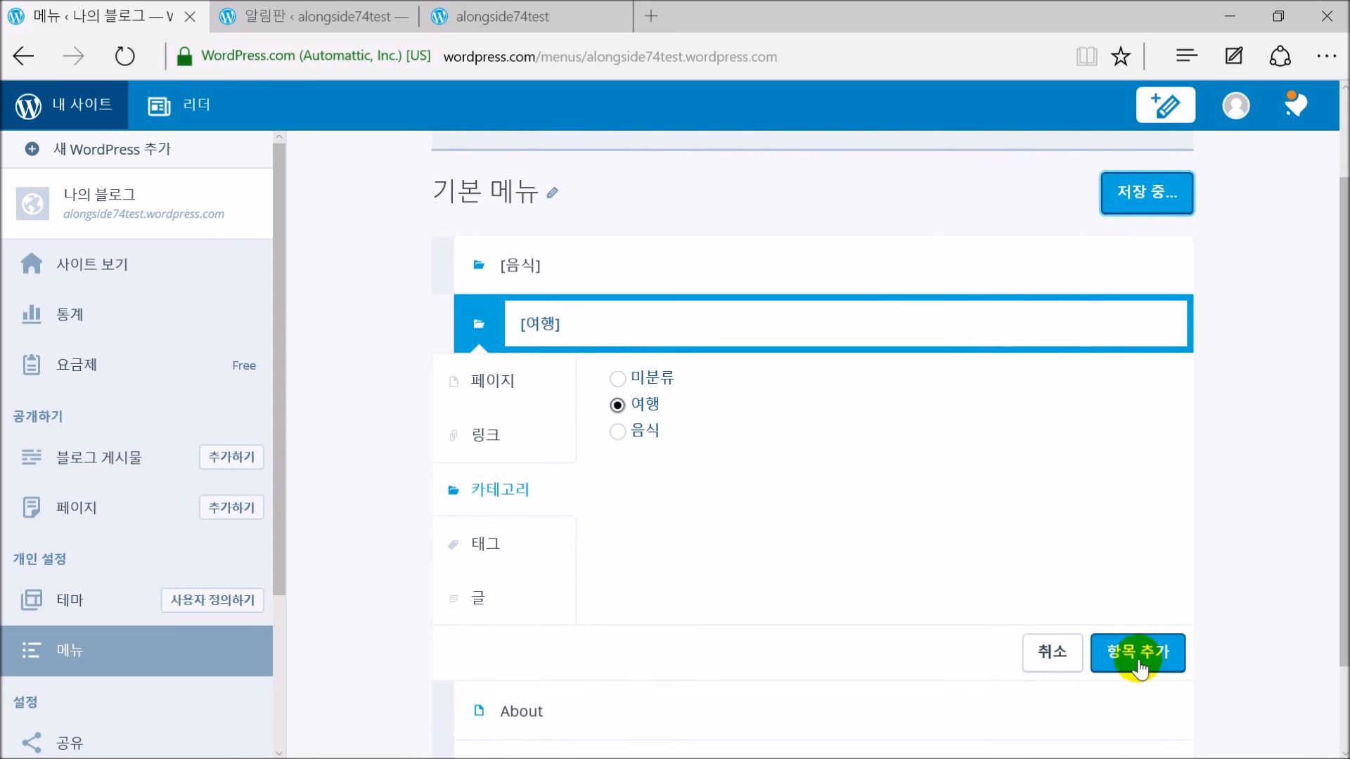
click(1136, 661)
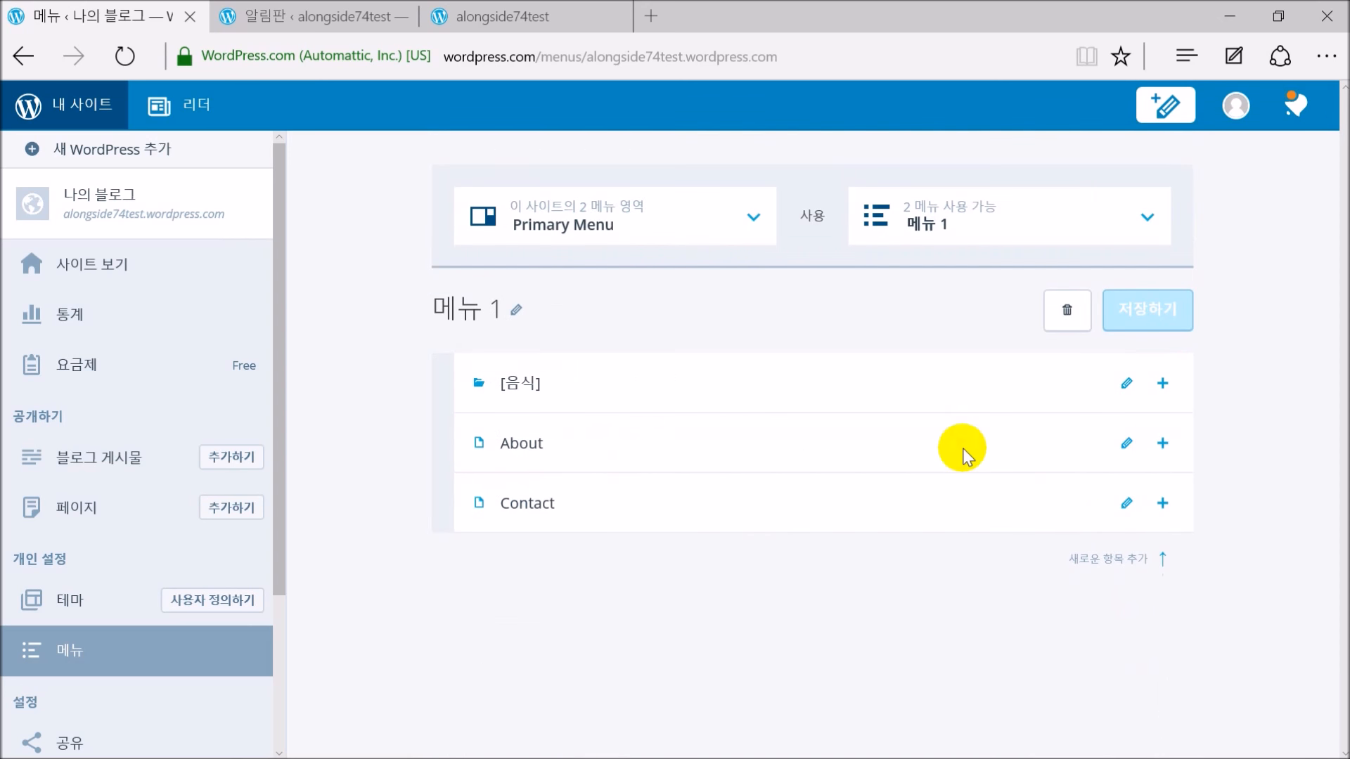
Add another [여행] item below [음식], linked to the 여행 category
click(1162, 383)
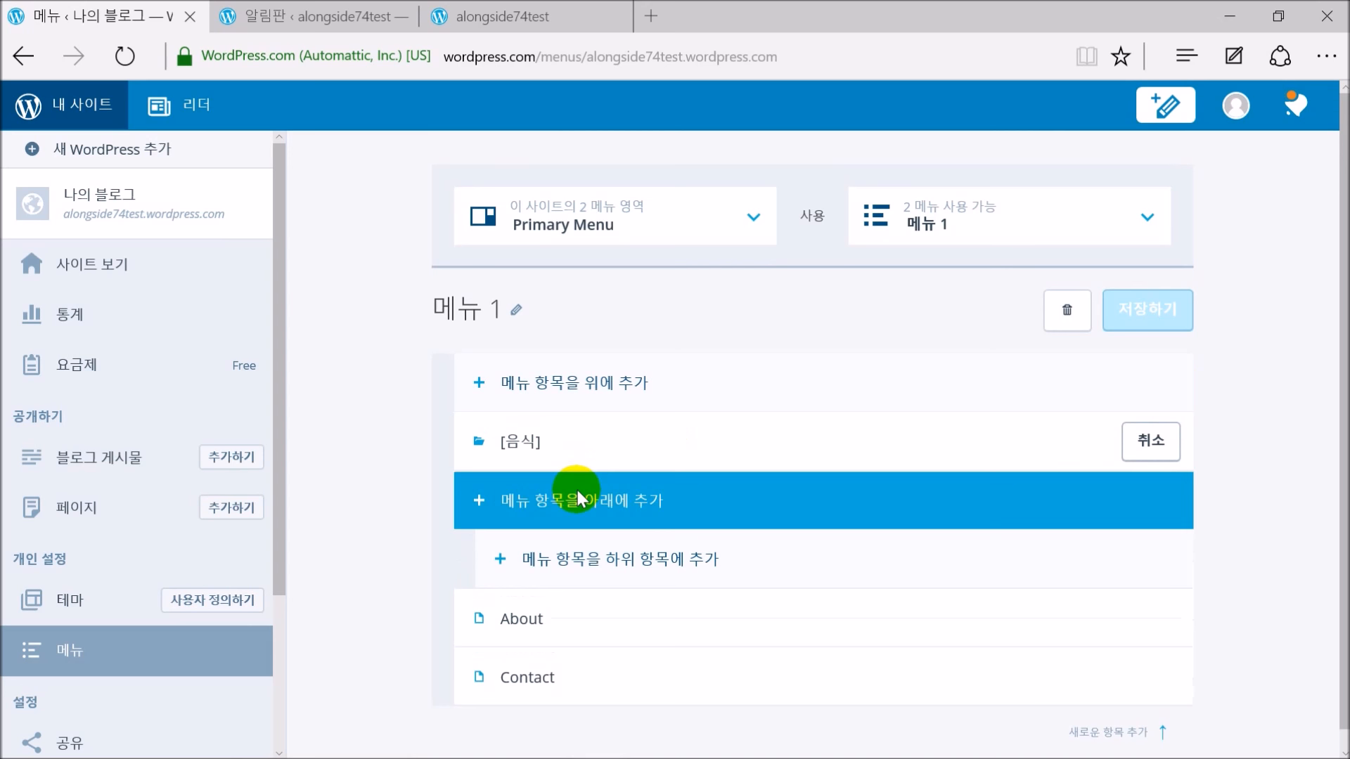
click(576, 491)
key(BackSpace)
key(BackSpace)
key(BackSpace)
text([여행])
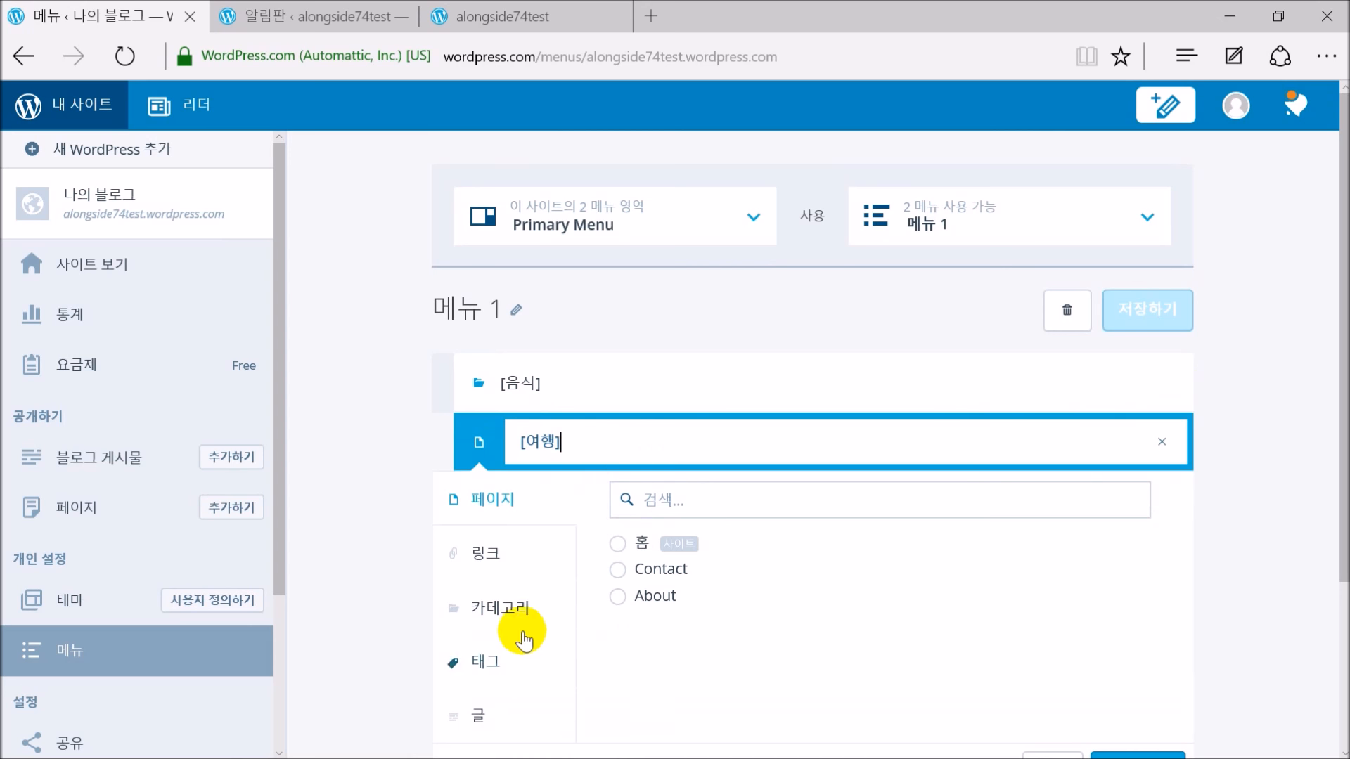
click(503, 606)
click(636, 522)
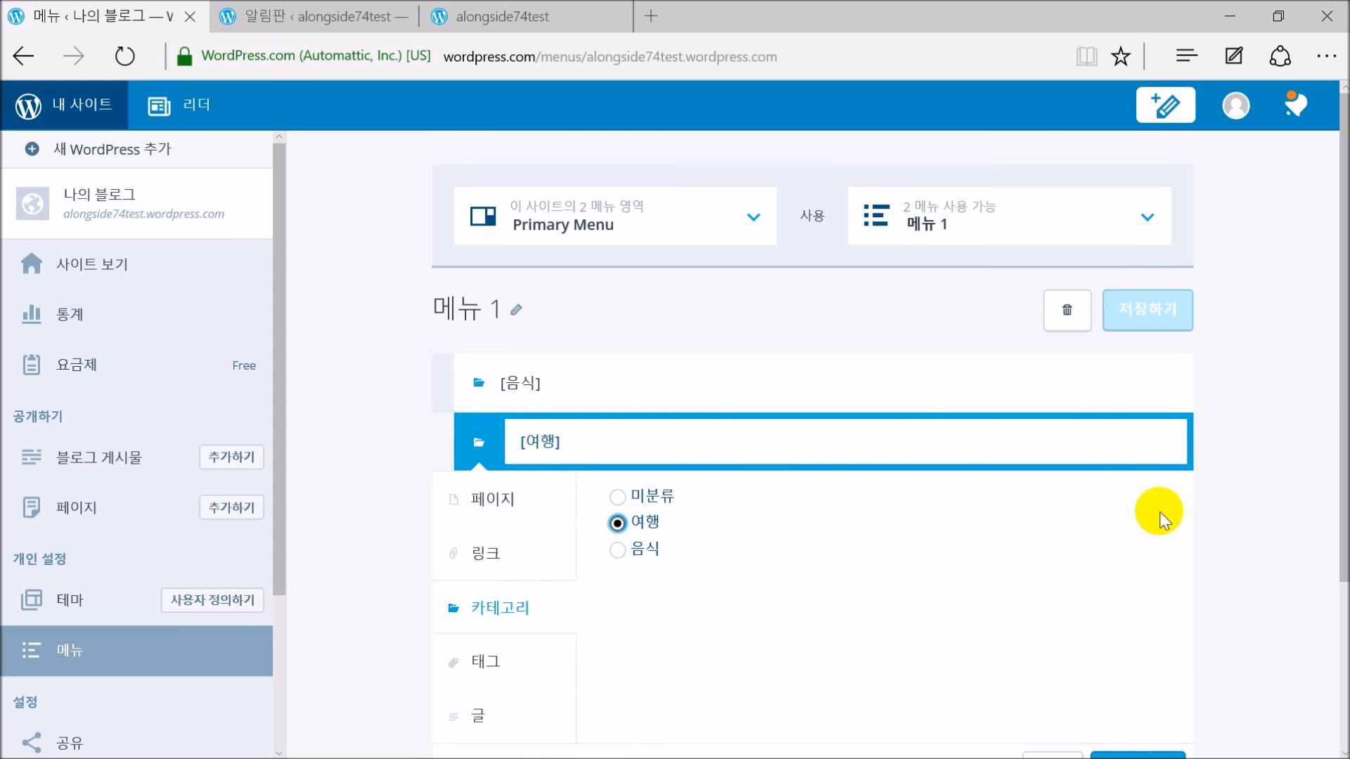
scroll(1140, 498, down, 3)
click(1142, 560)
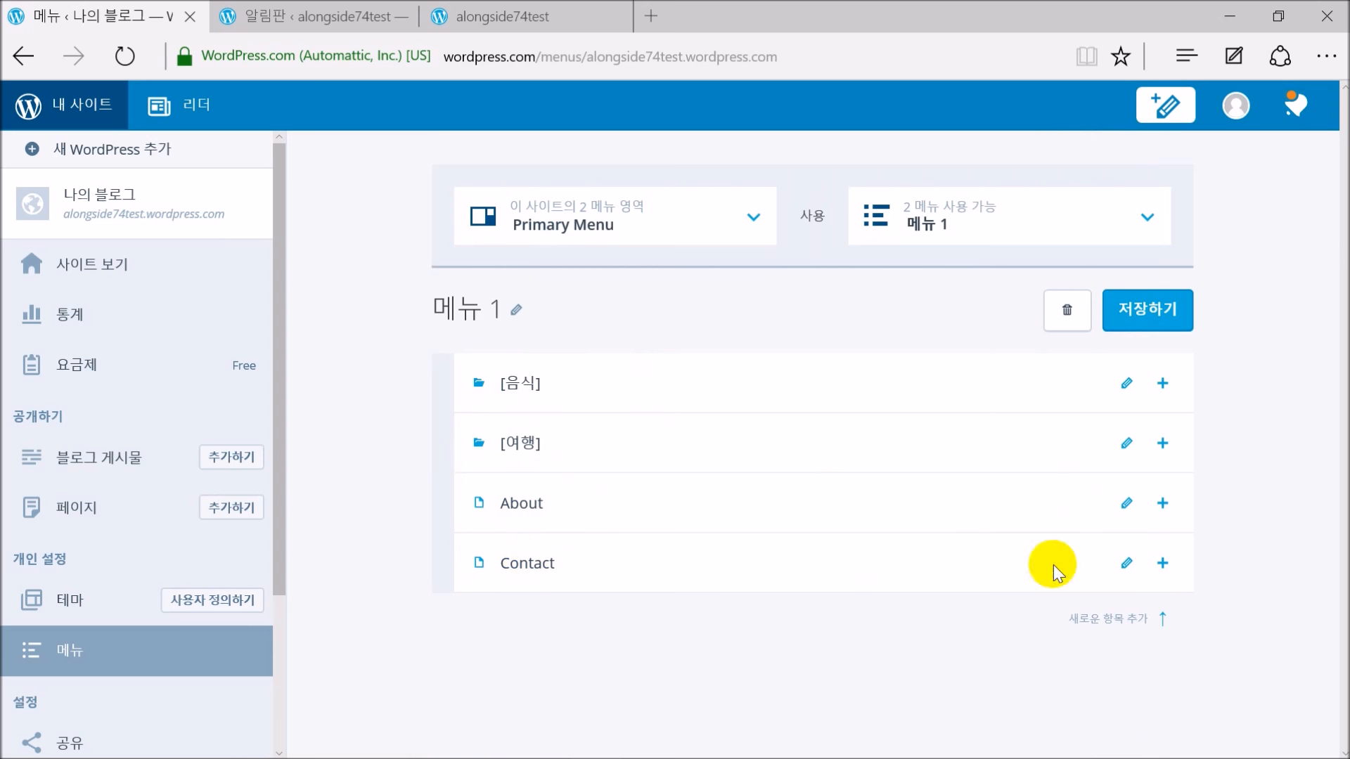
click(1128, 563)
scroll(1250, 543, down, 3)
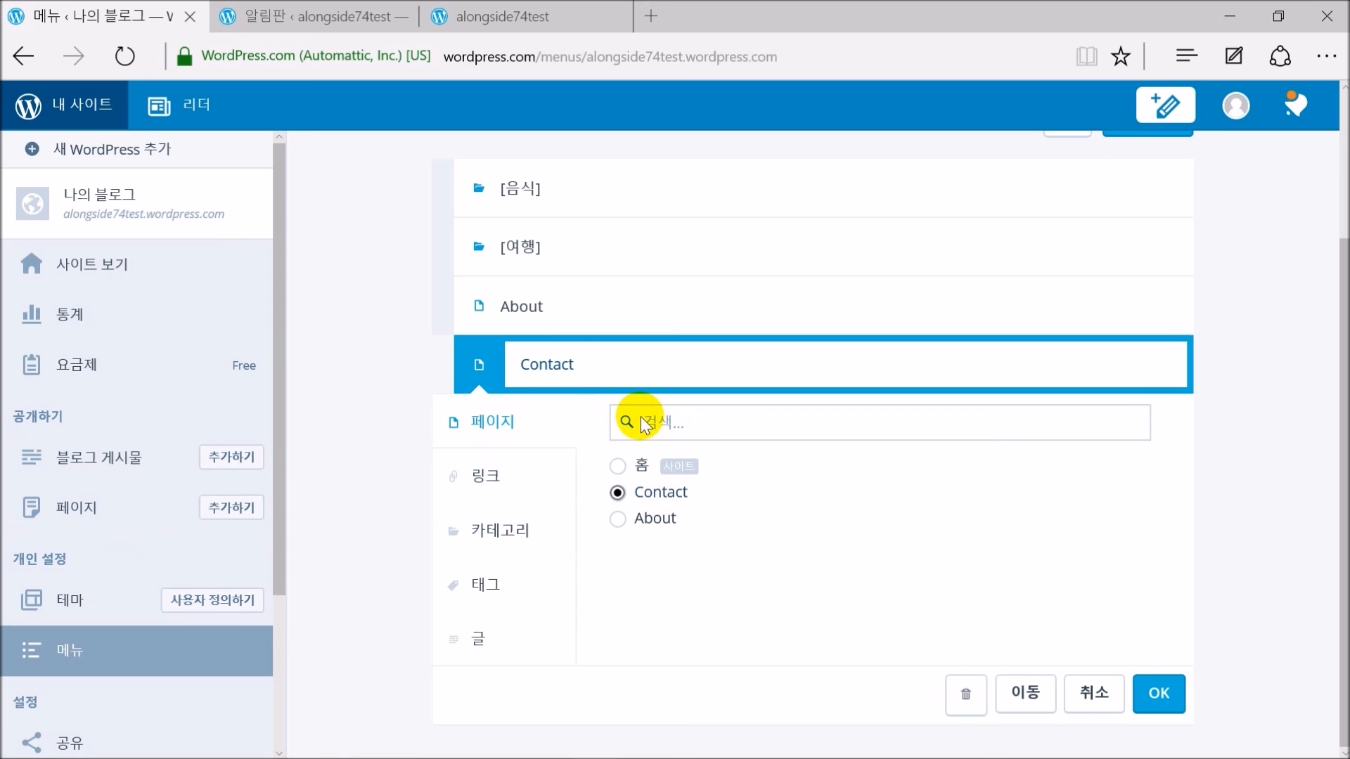
click(477, 485)
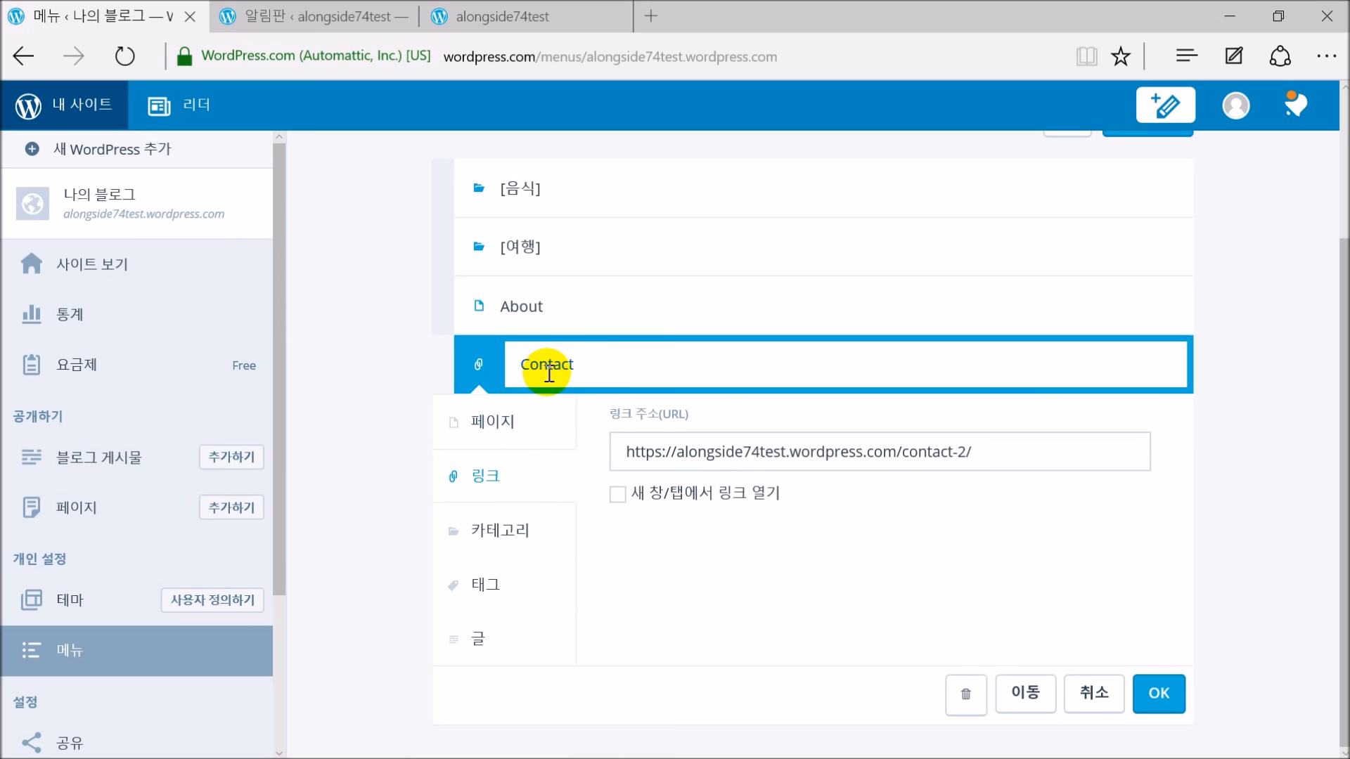
drag(1009, 452, 494, 466)
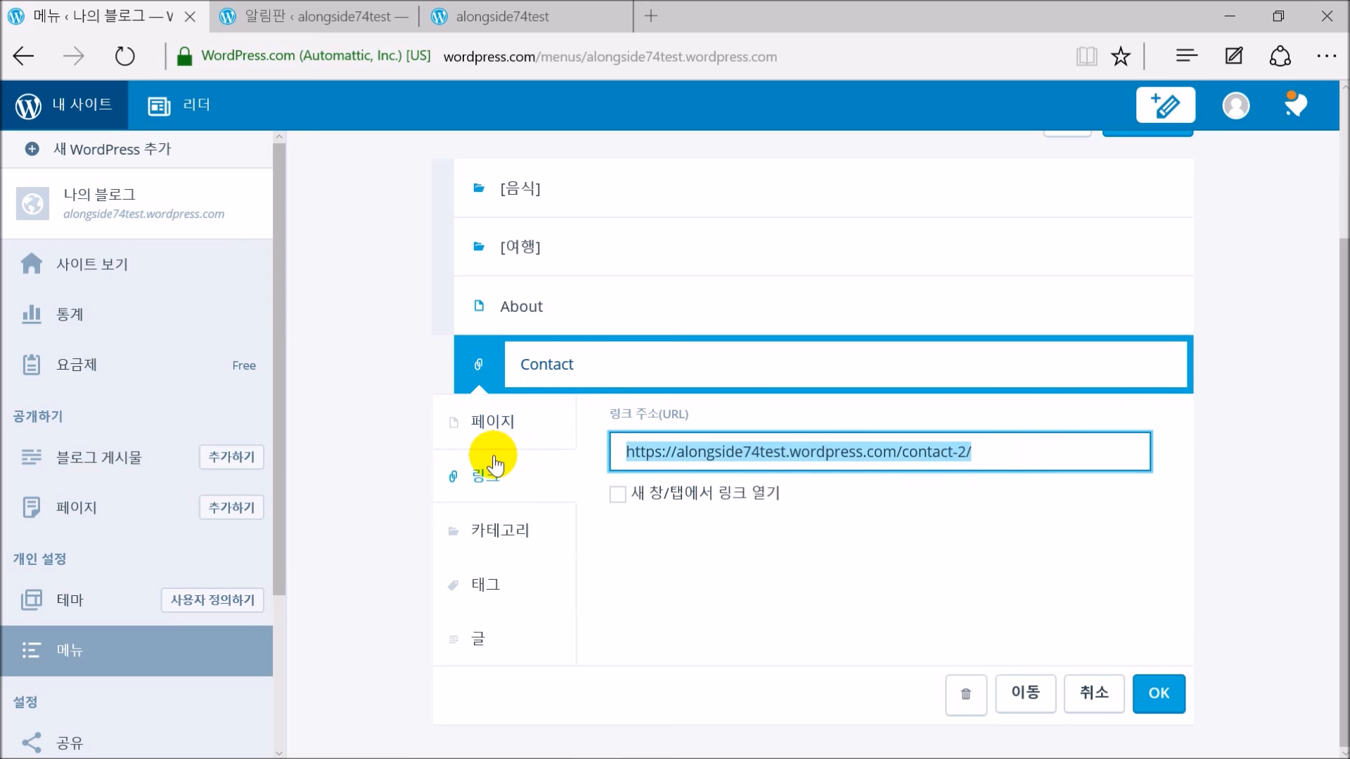
text(ㅗㅅ세:)
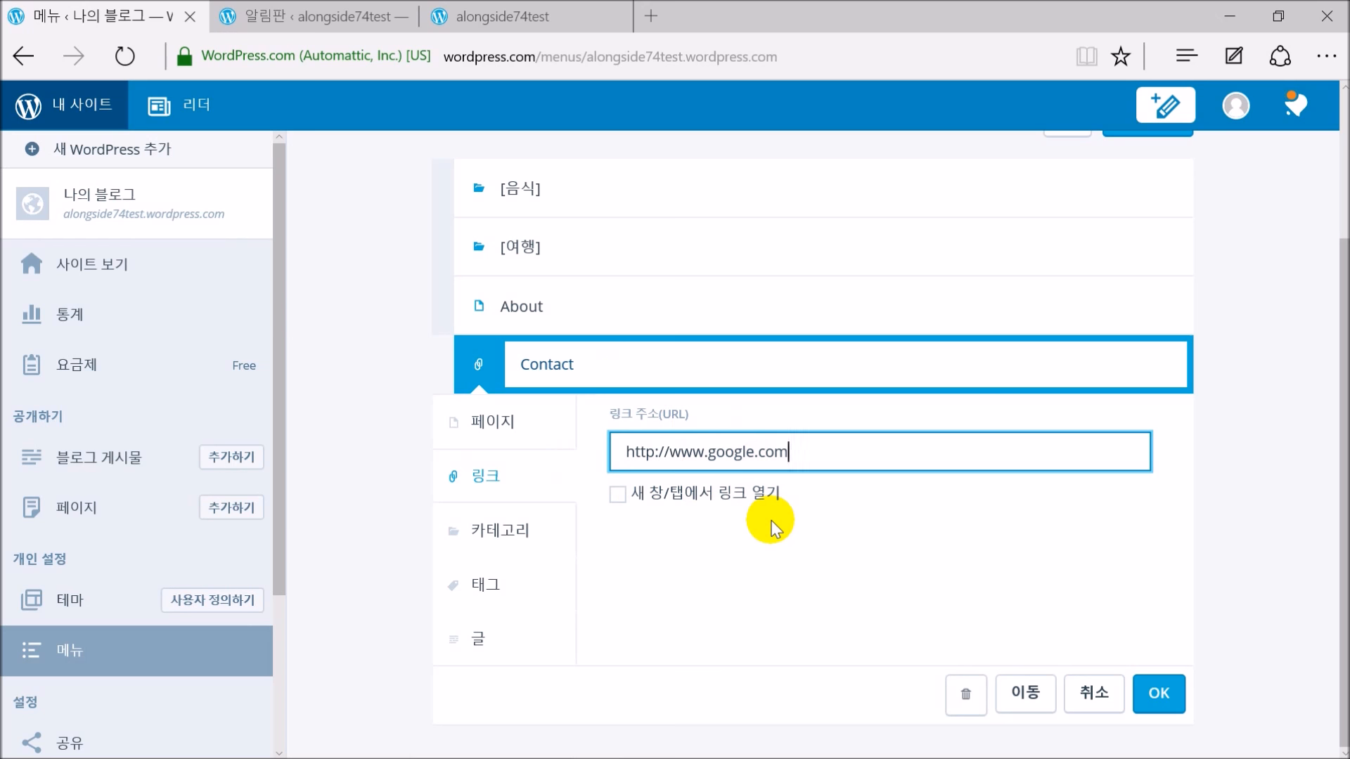
click(617, 495)
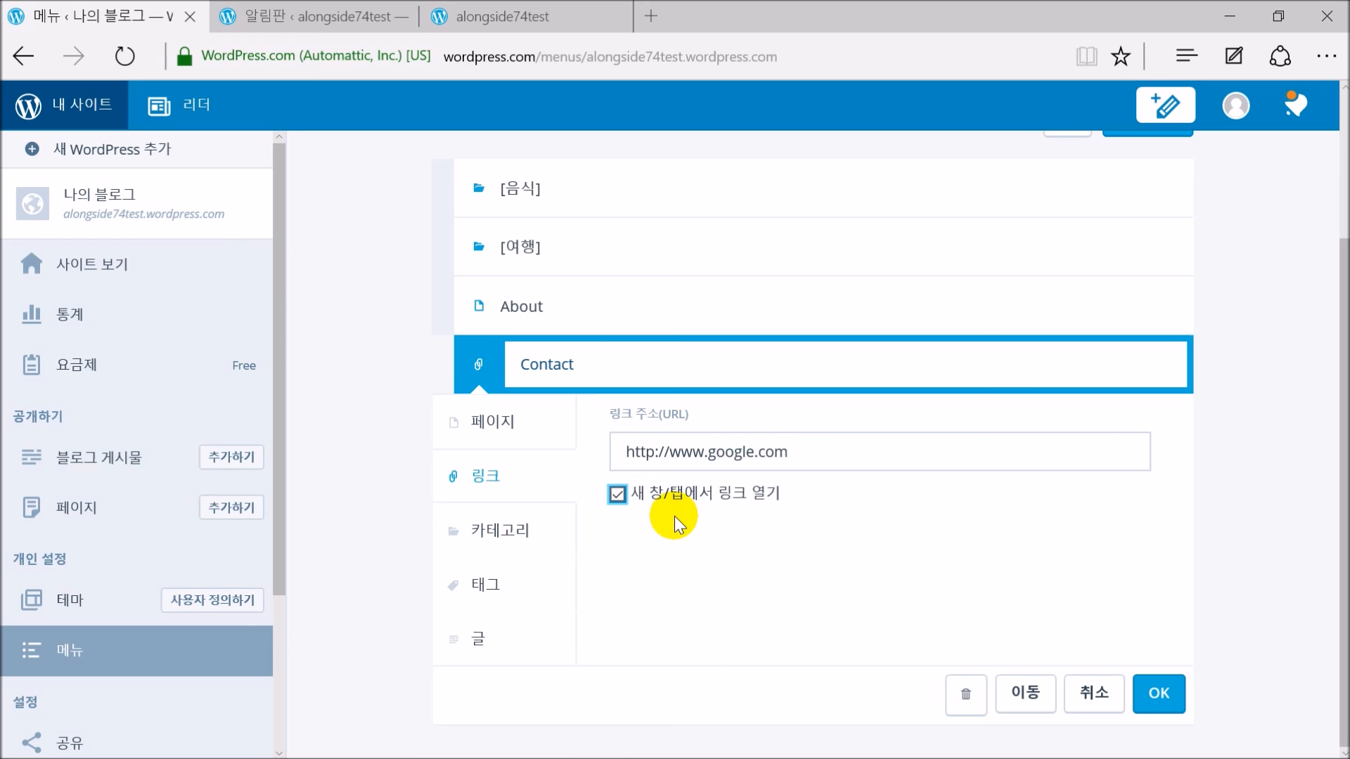
click(518, 535)
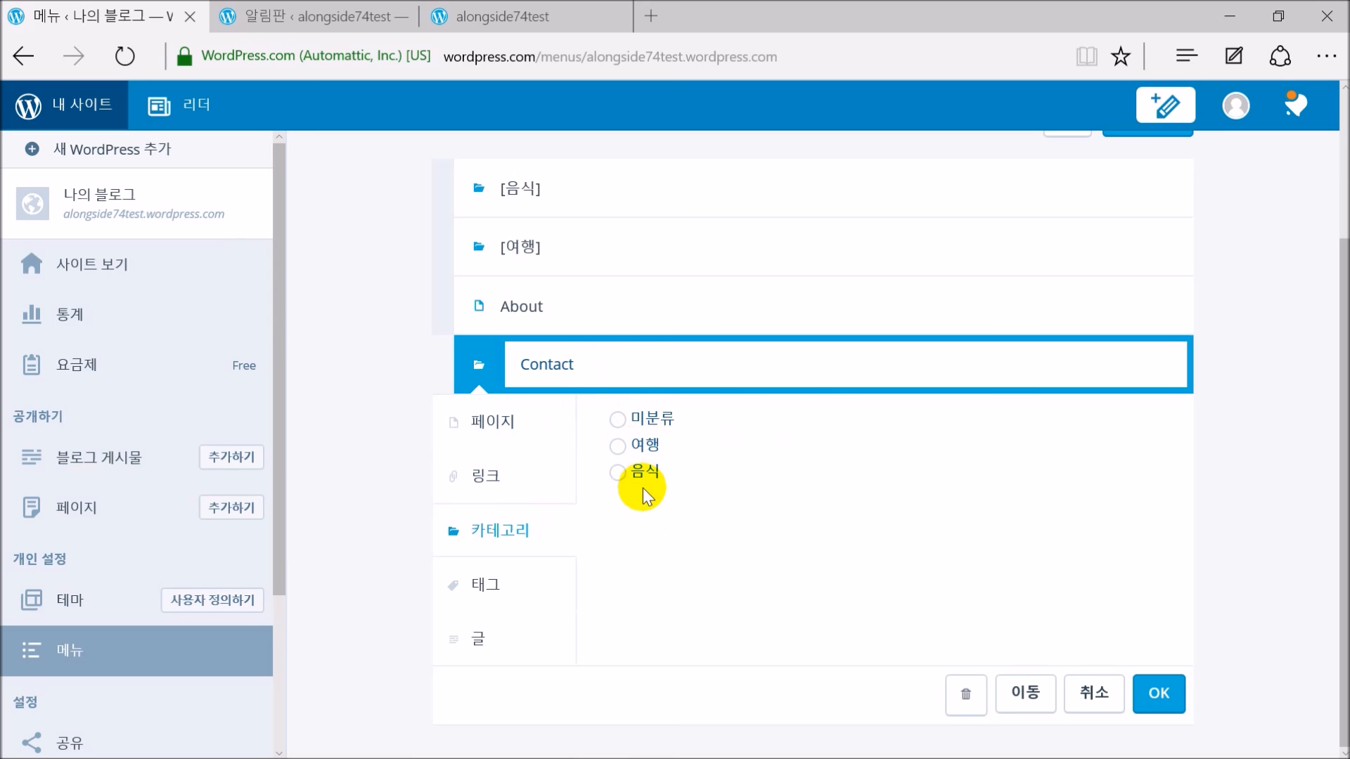
click(507, 598)
click(477, 635)
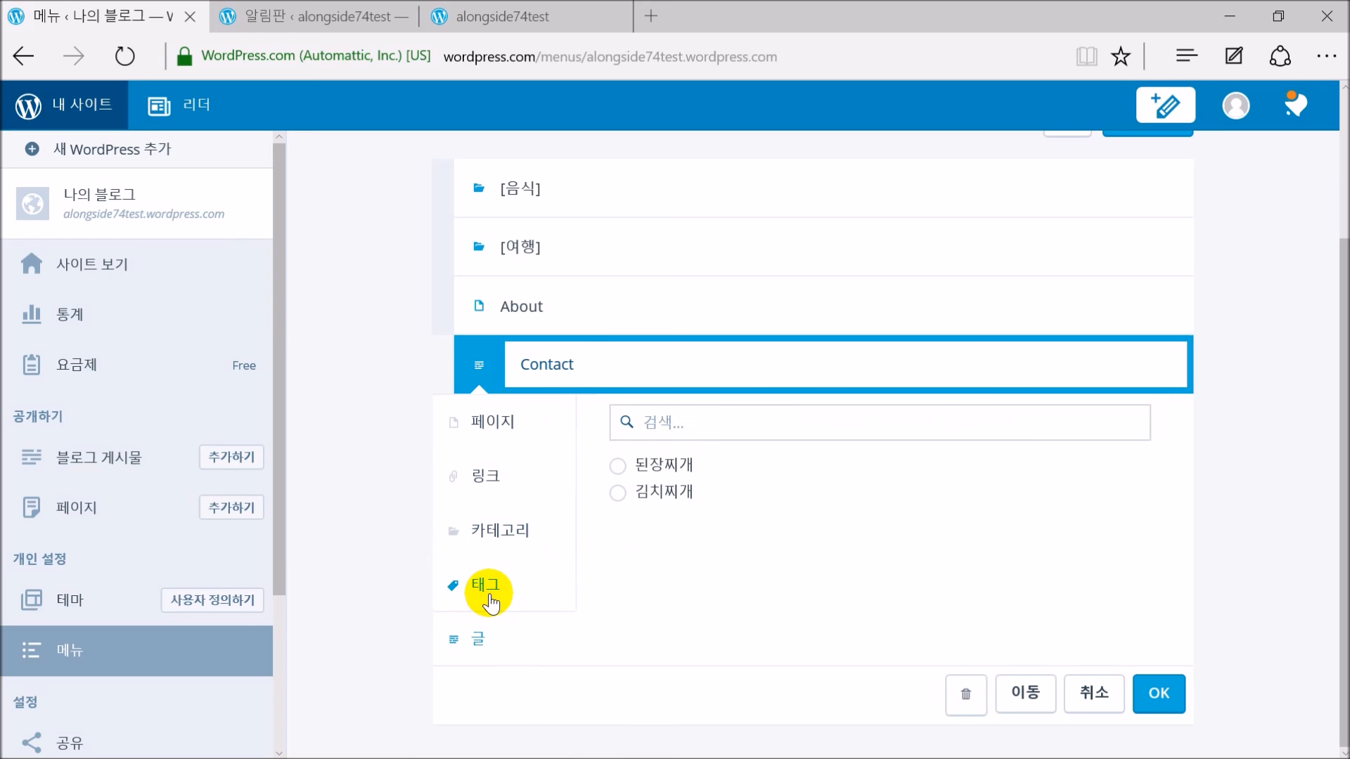
click(489, 591)
click(483, 641)
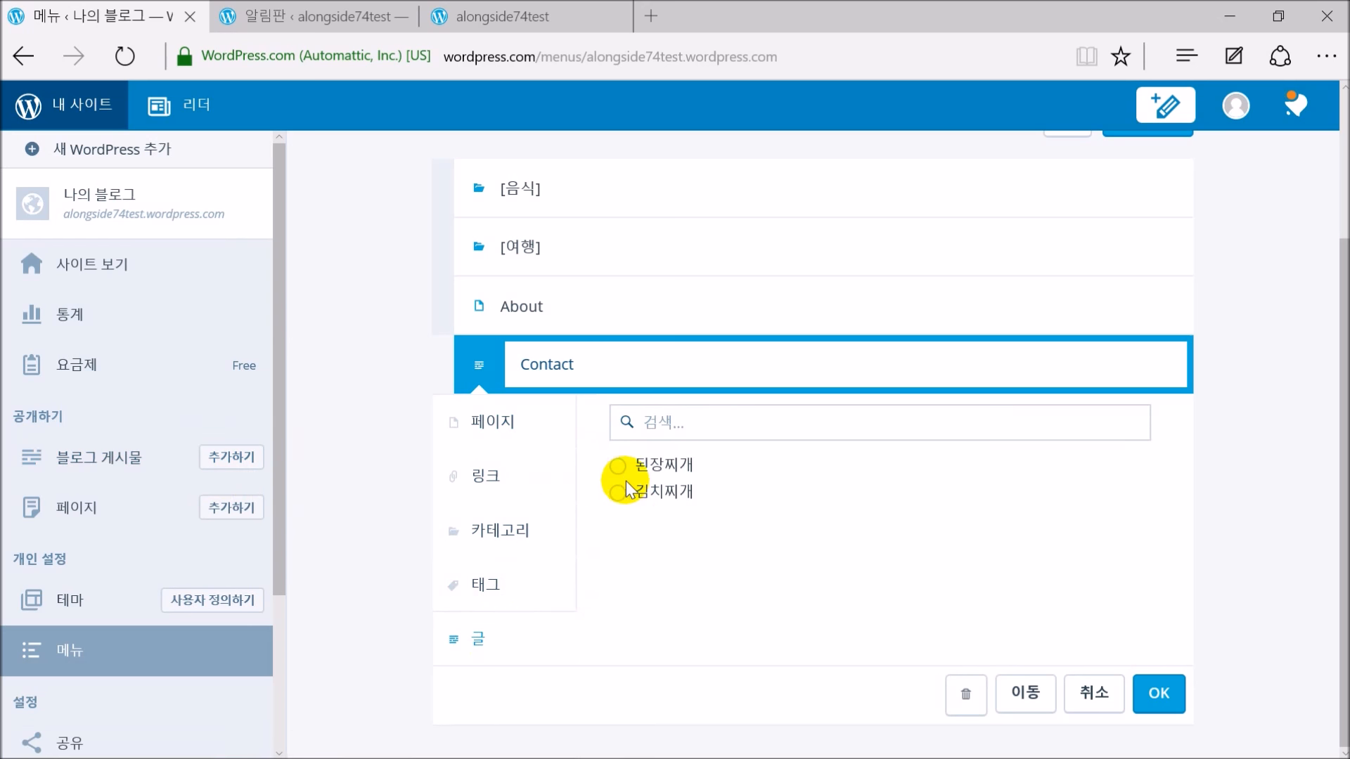
click(609, 368)
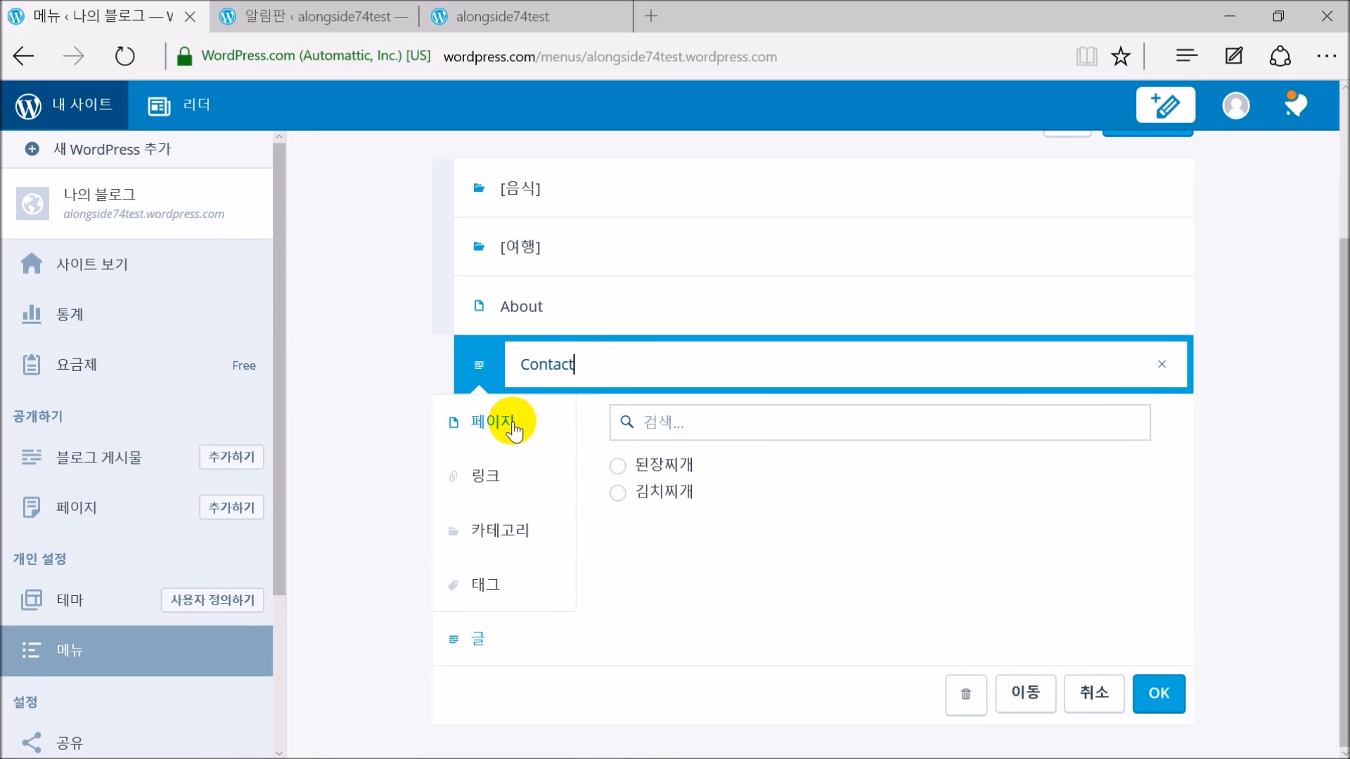
click(513, 428)
click(617, 492)
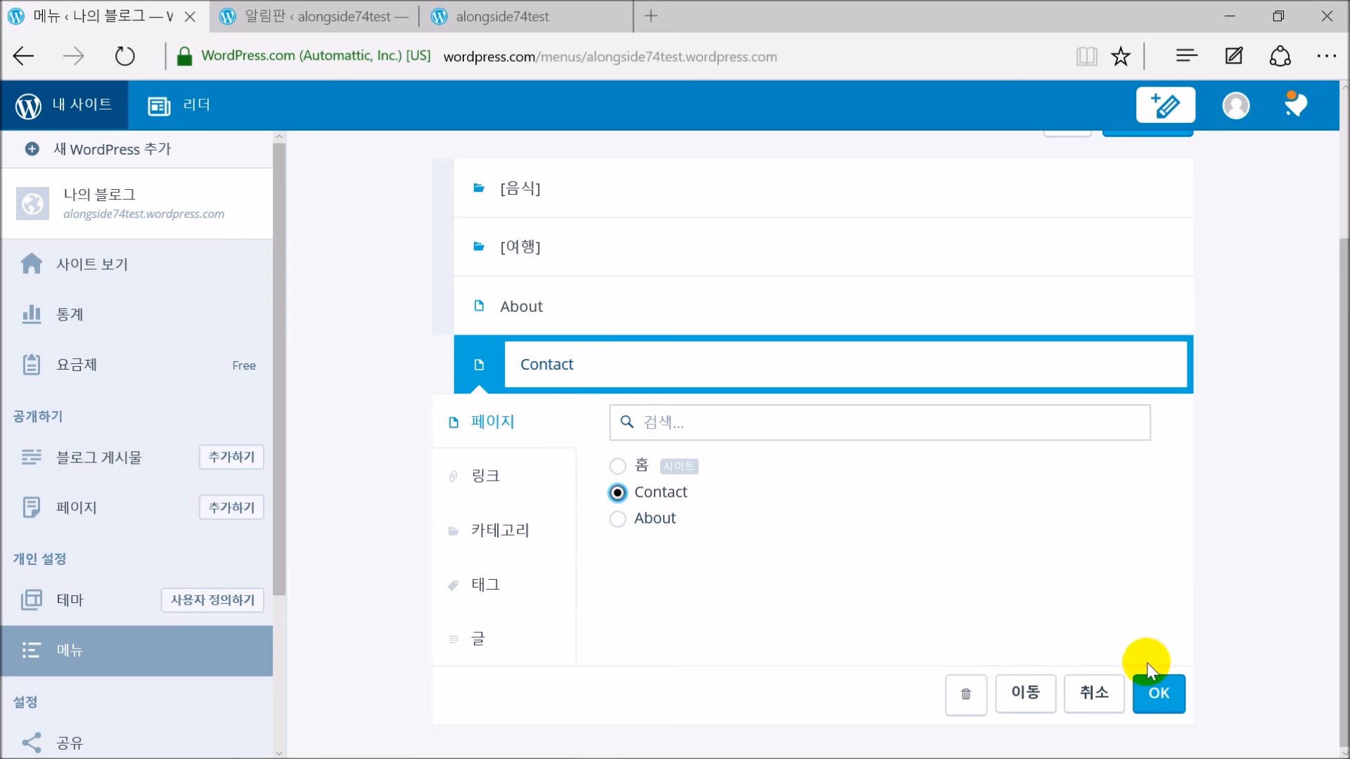
click(1157, 692)
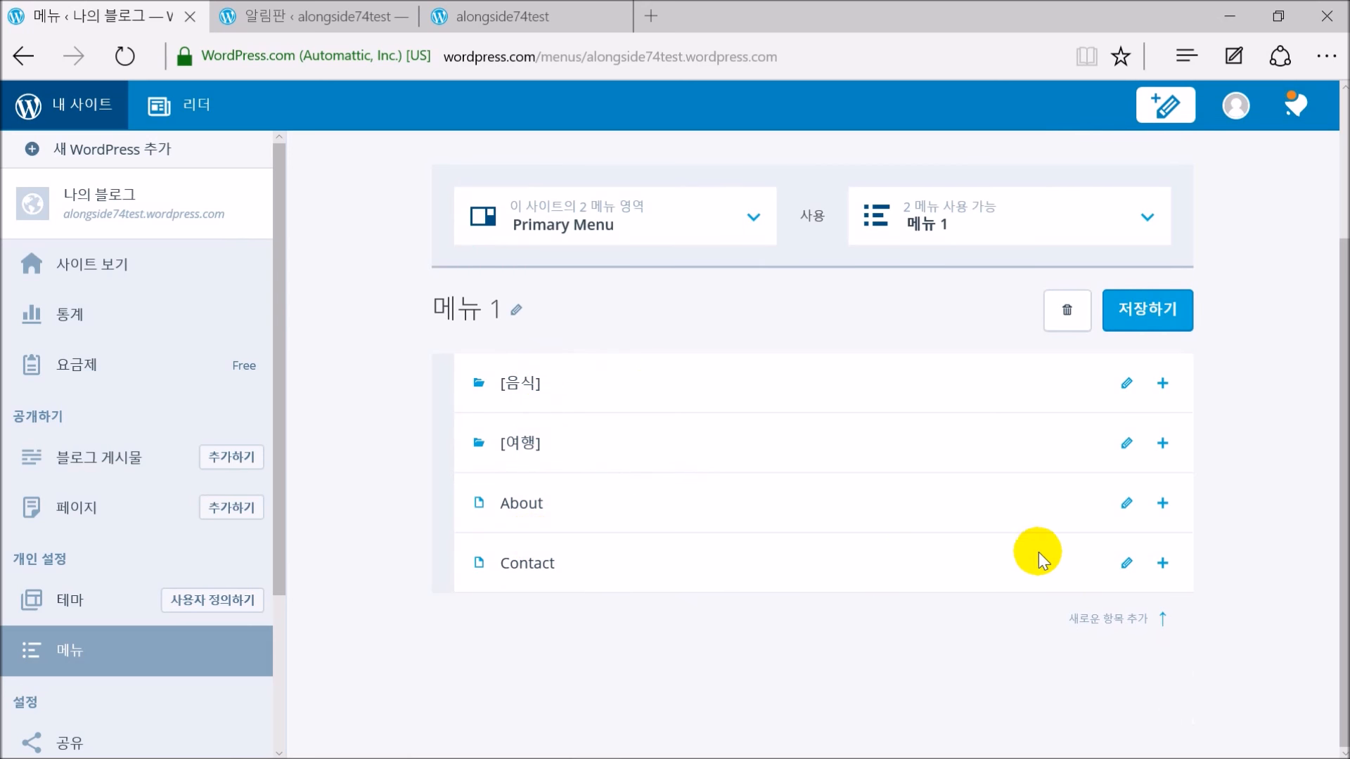
Drag Contact above About and save the menu
drag(988, 558, 985, 502)
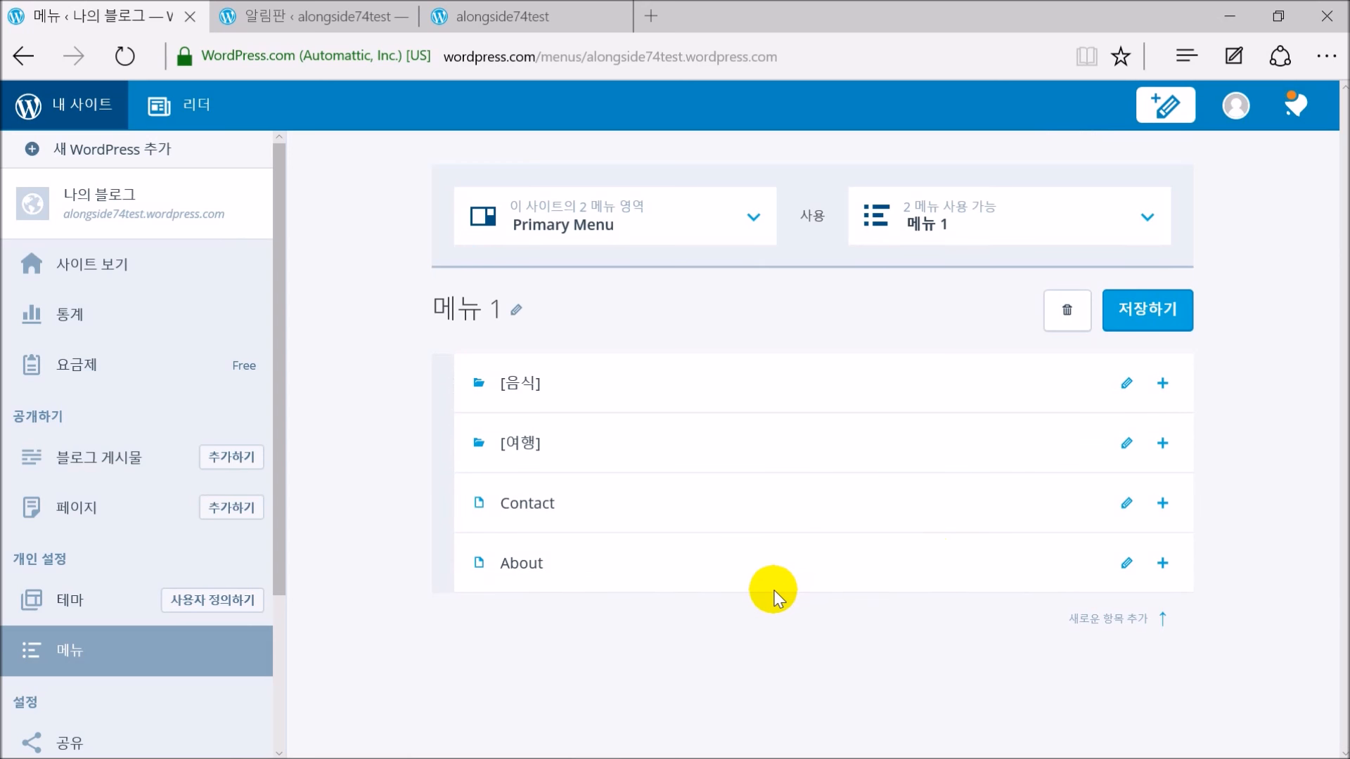
click(1163, 317)
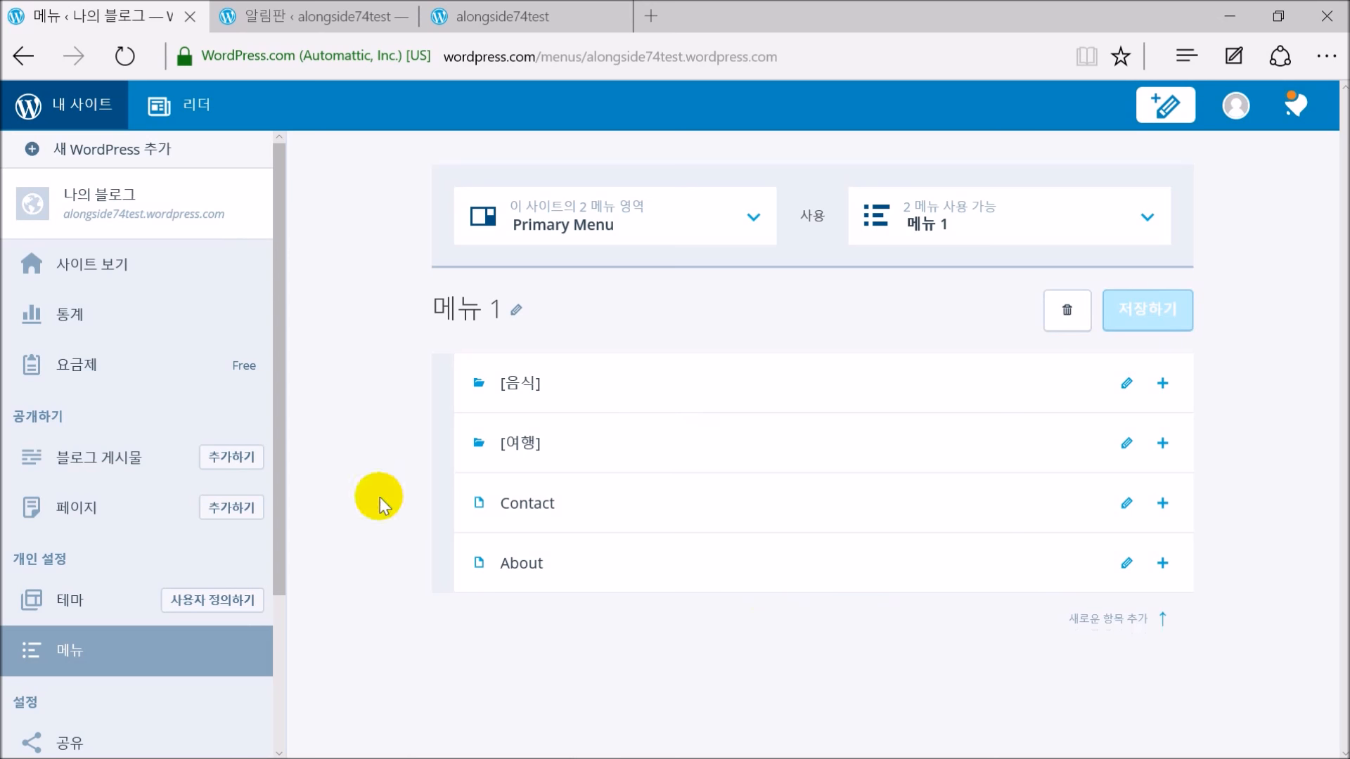
click(221, 606)
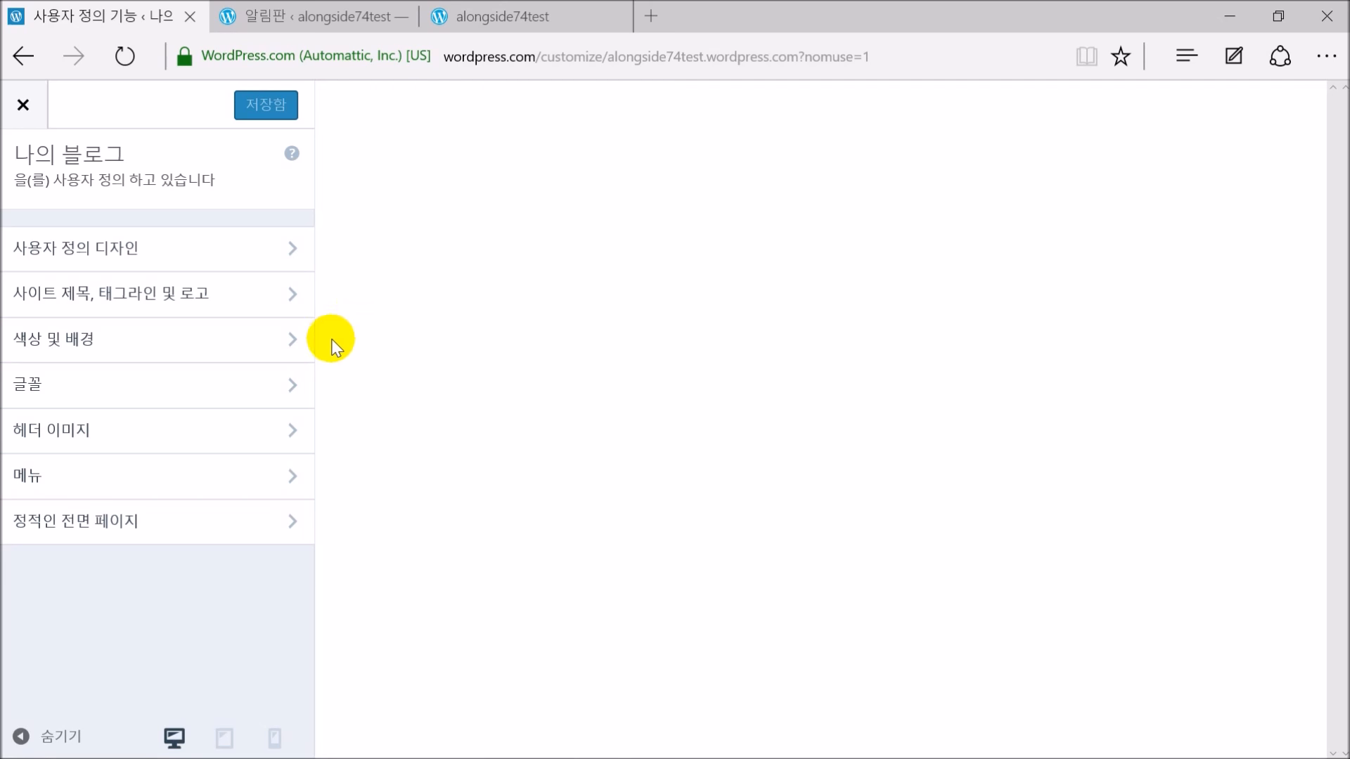
Confirm 메뉴 1 as the primary menu location, then open the 위젯 section
click(120, 485)
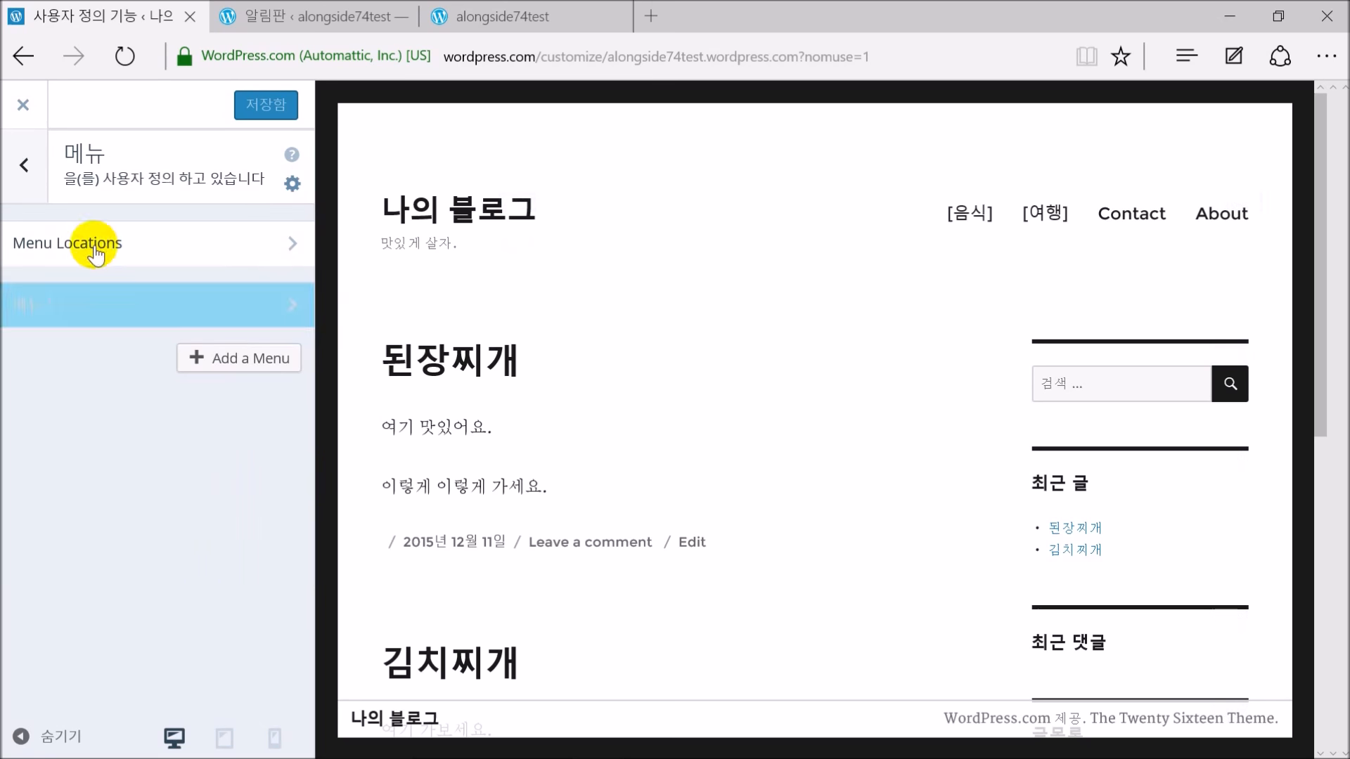
click(105, 253)
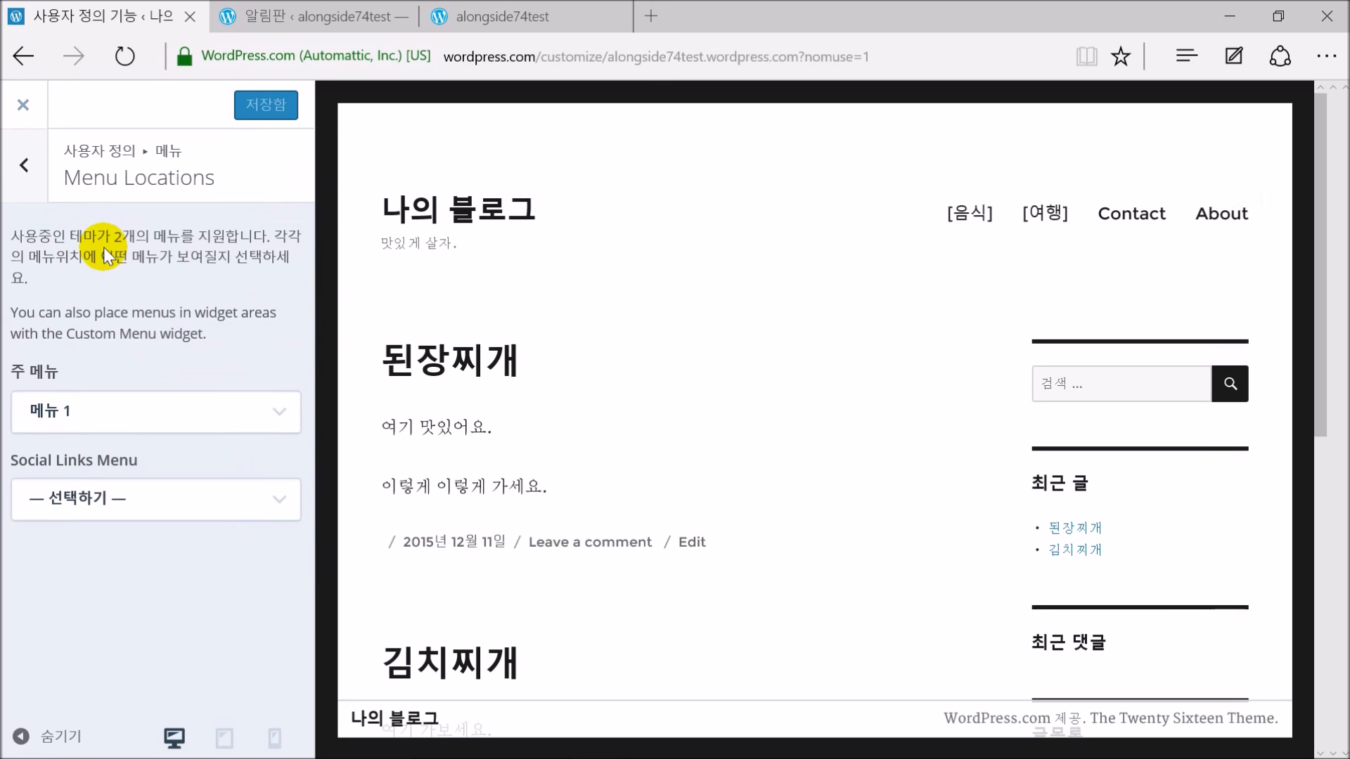
click(93, 412)
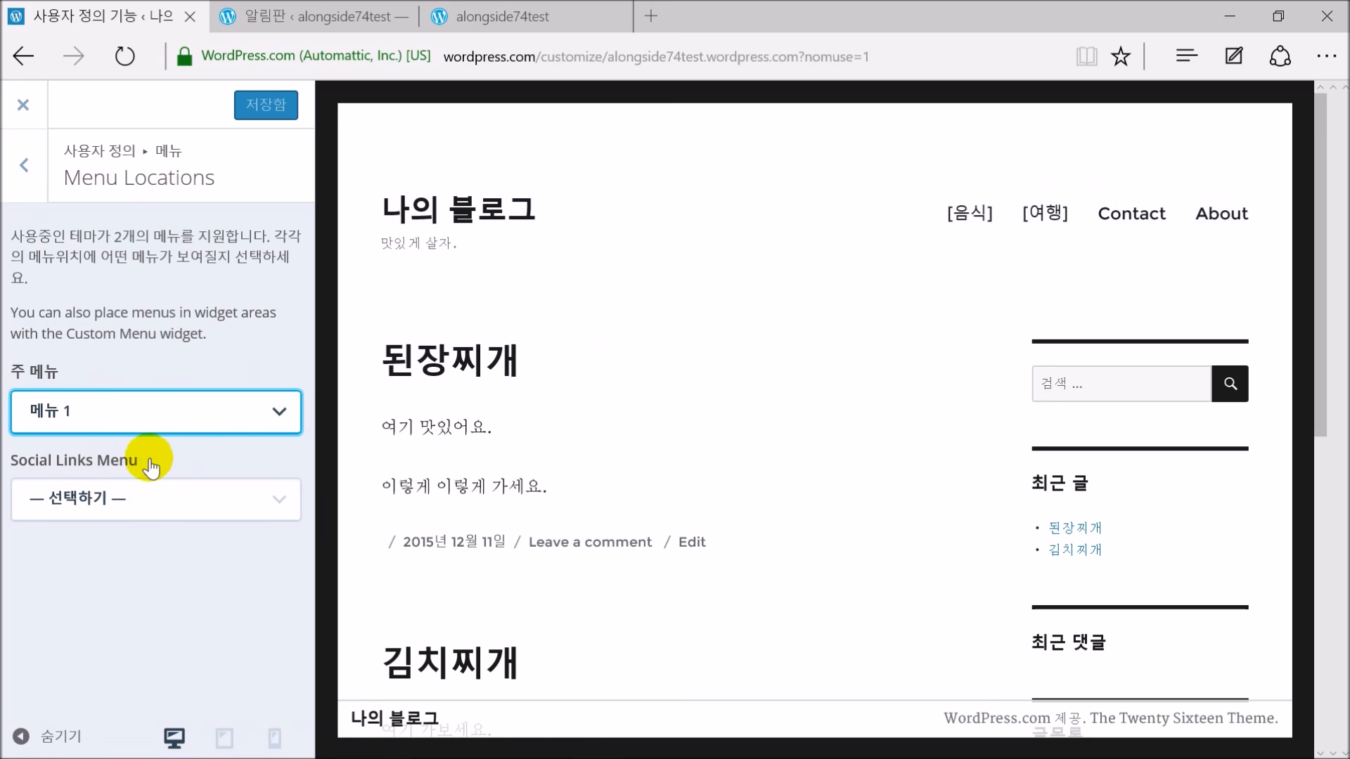
click(32, 163)
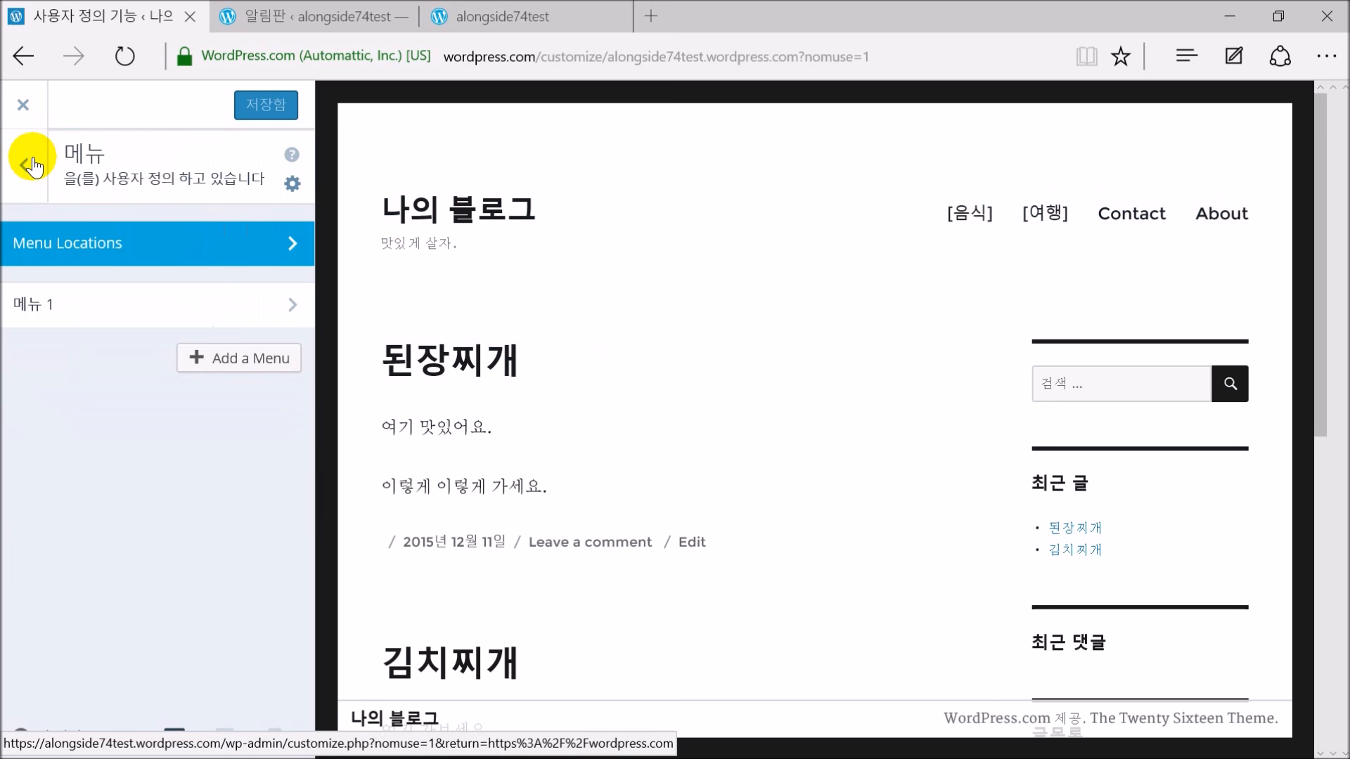
click(28, 163)
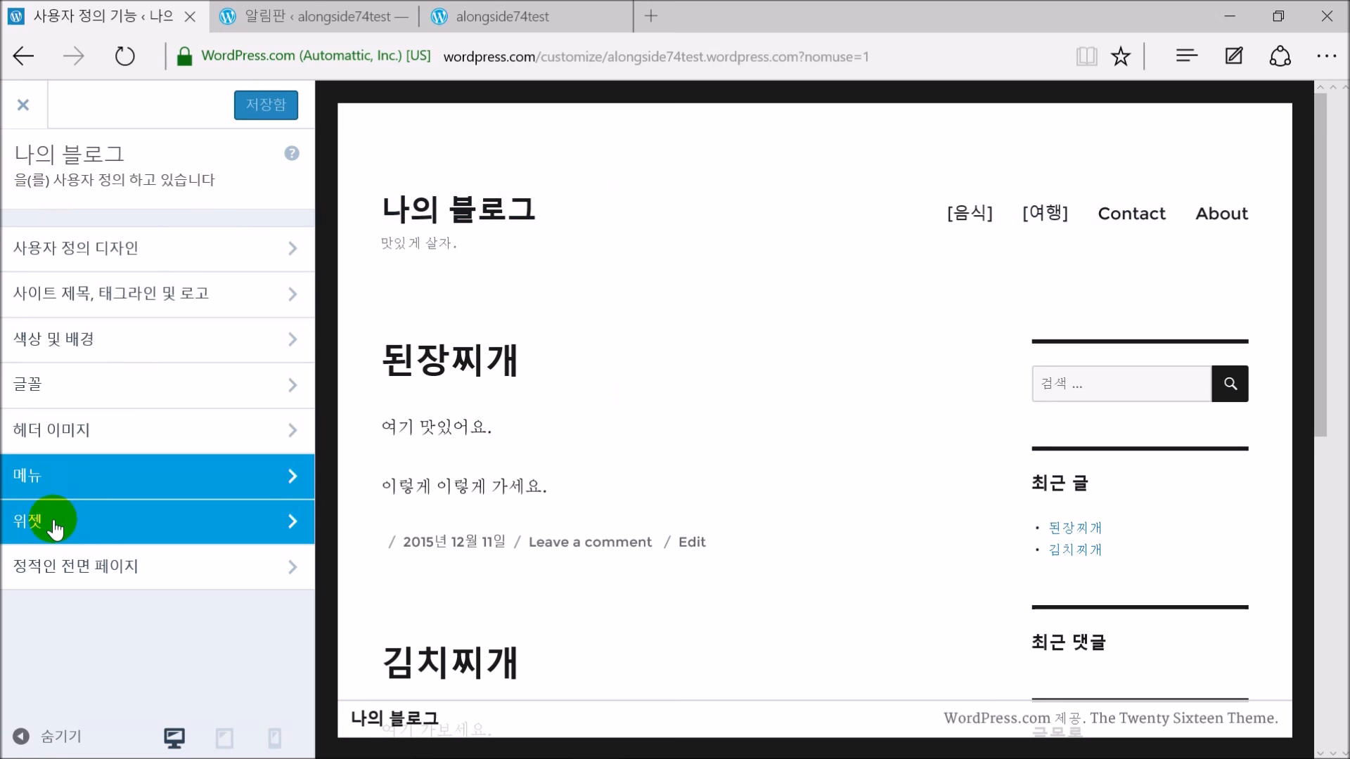
scroll(984, 458, down, 3)
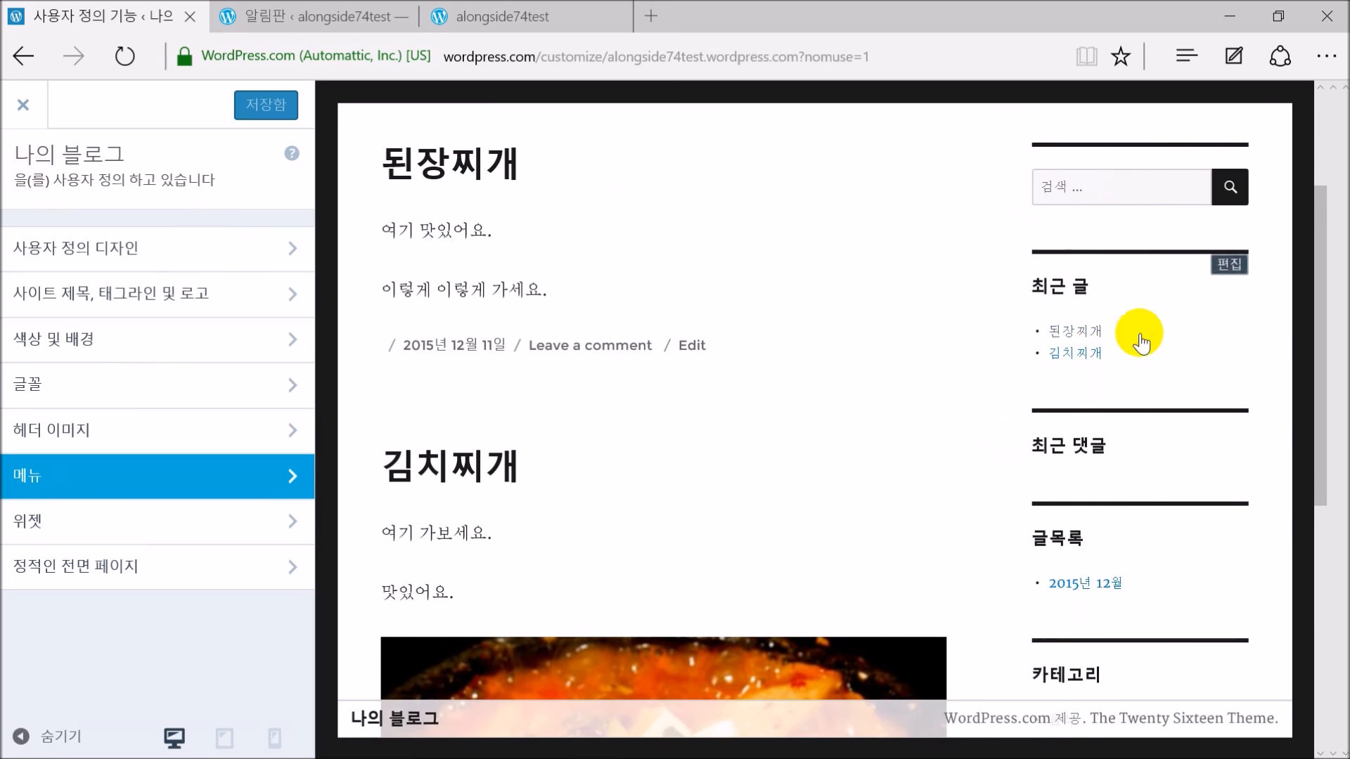
scroll(1145, 432, down, 3)
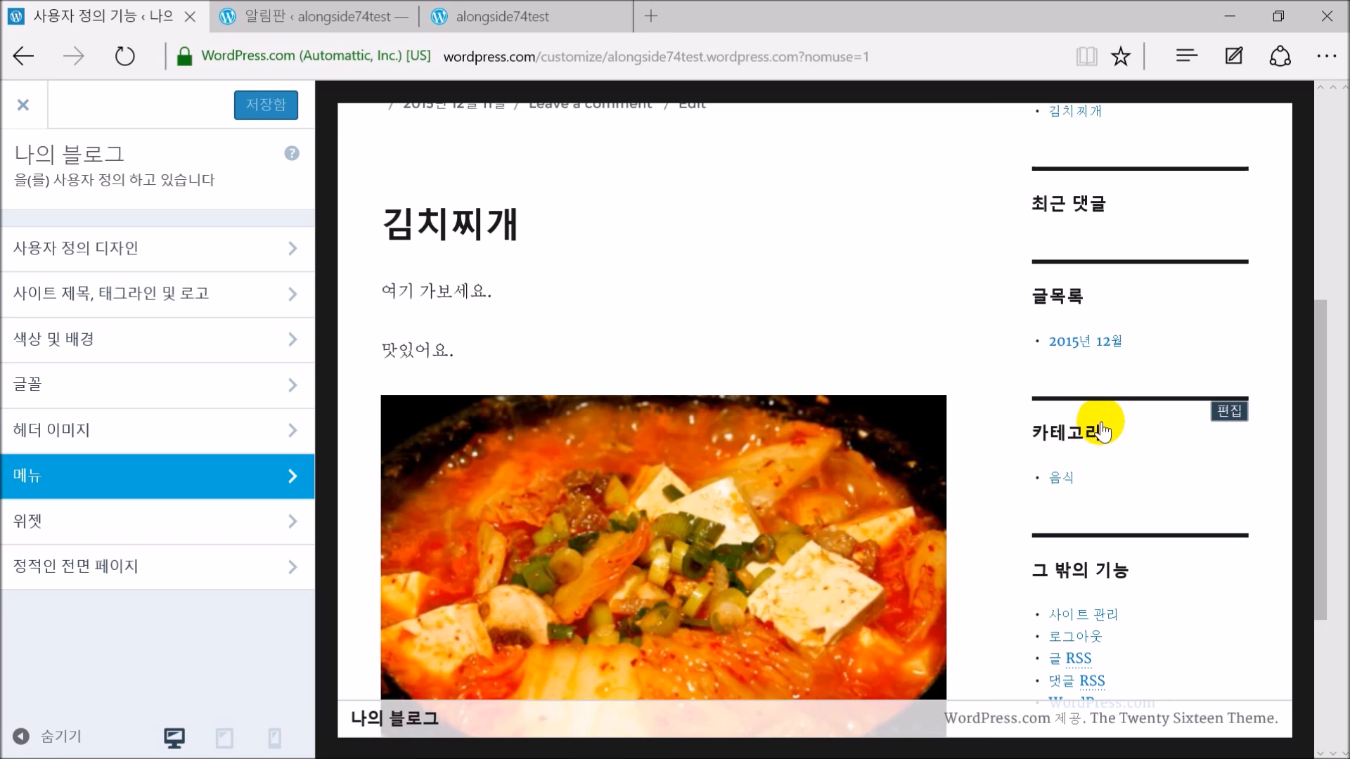
scroll(1102, 430, up, 6)
click(138, 520)
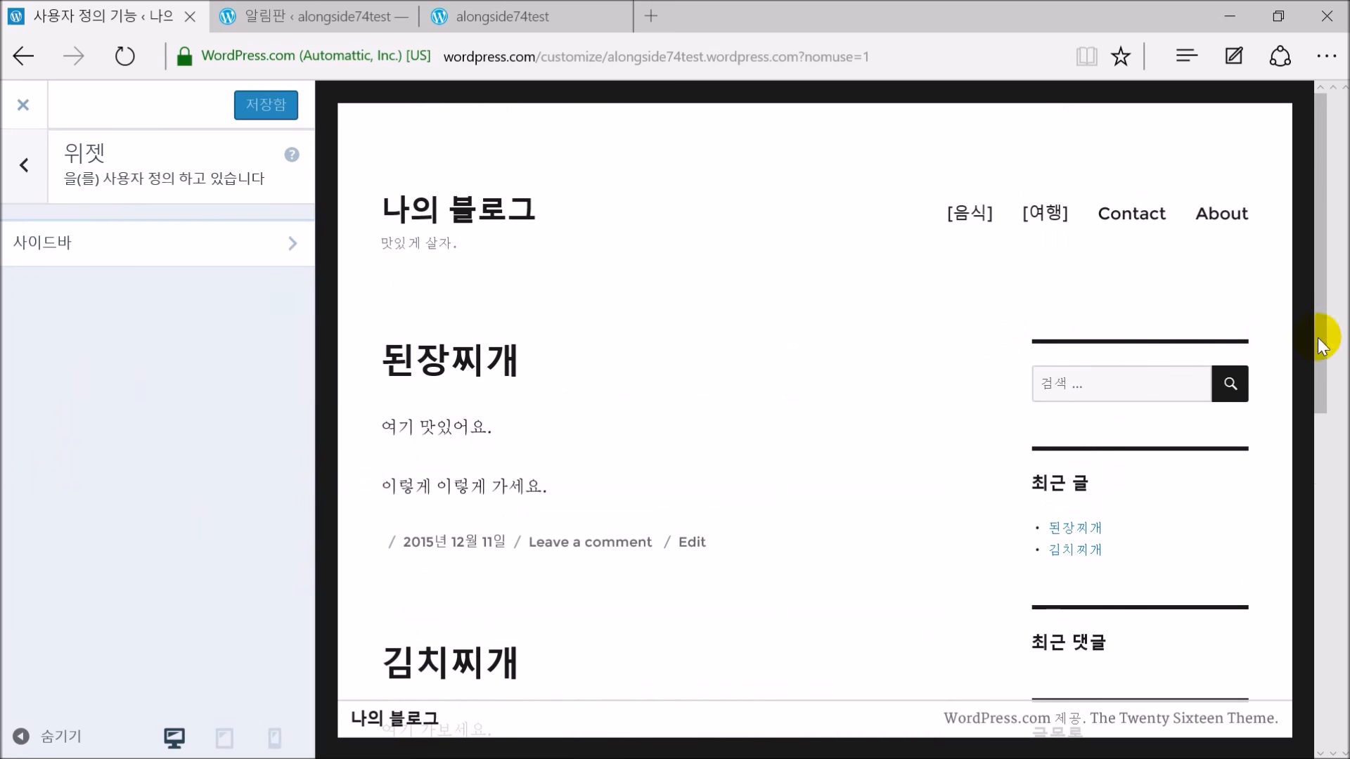
Expand the 검색 widget in the Sidebar and delete it
click(157, 241)
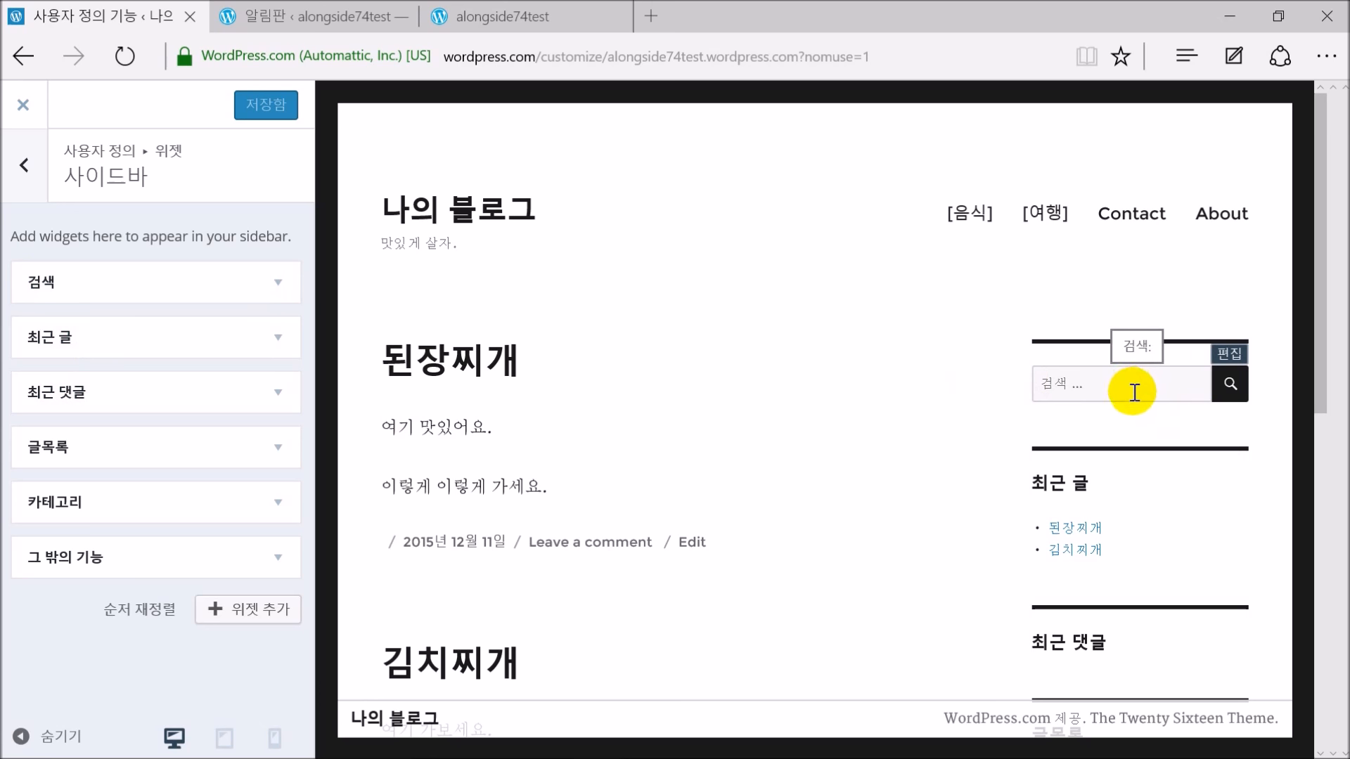
scroll(1131, 390, down, 1)
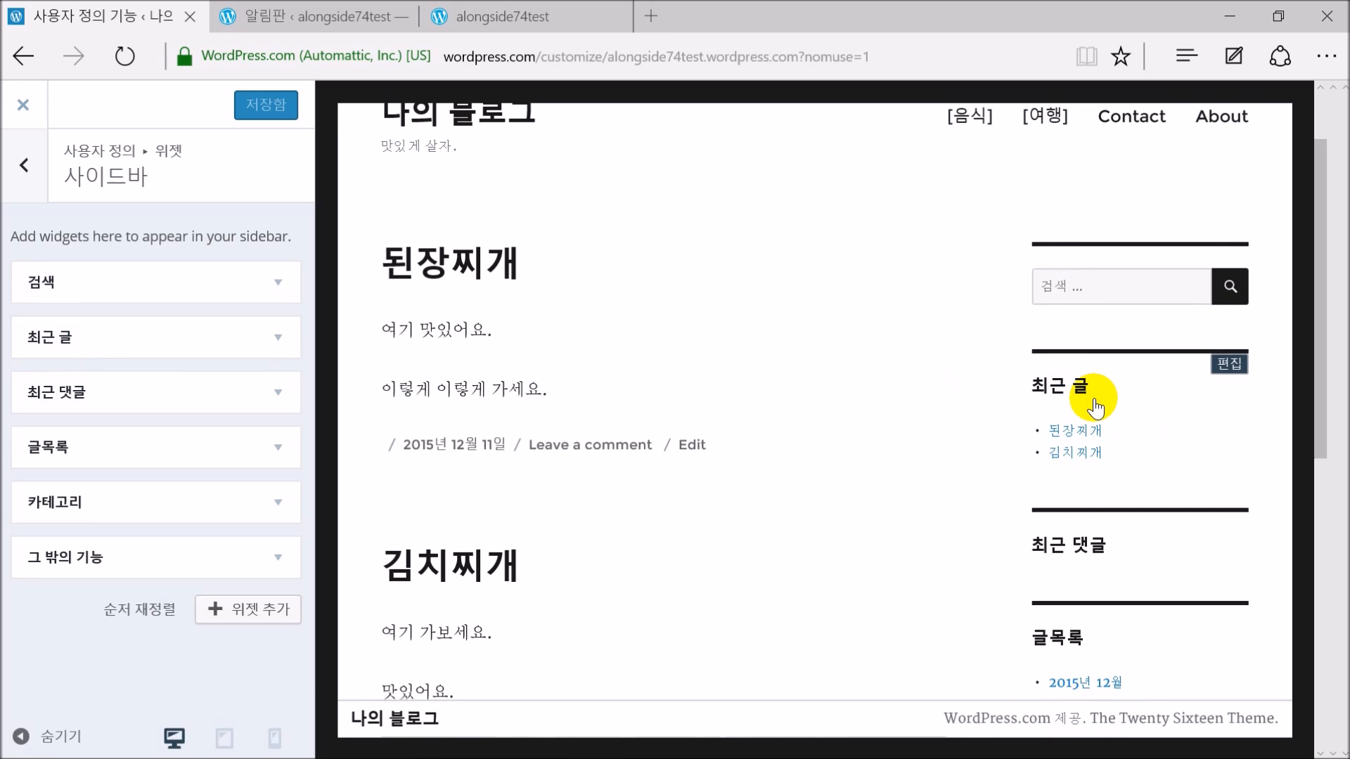
scroll(1083, 439, down, 1)
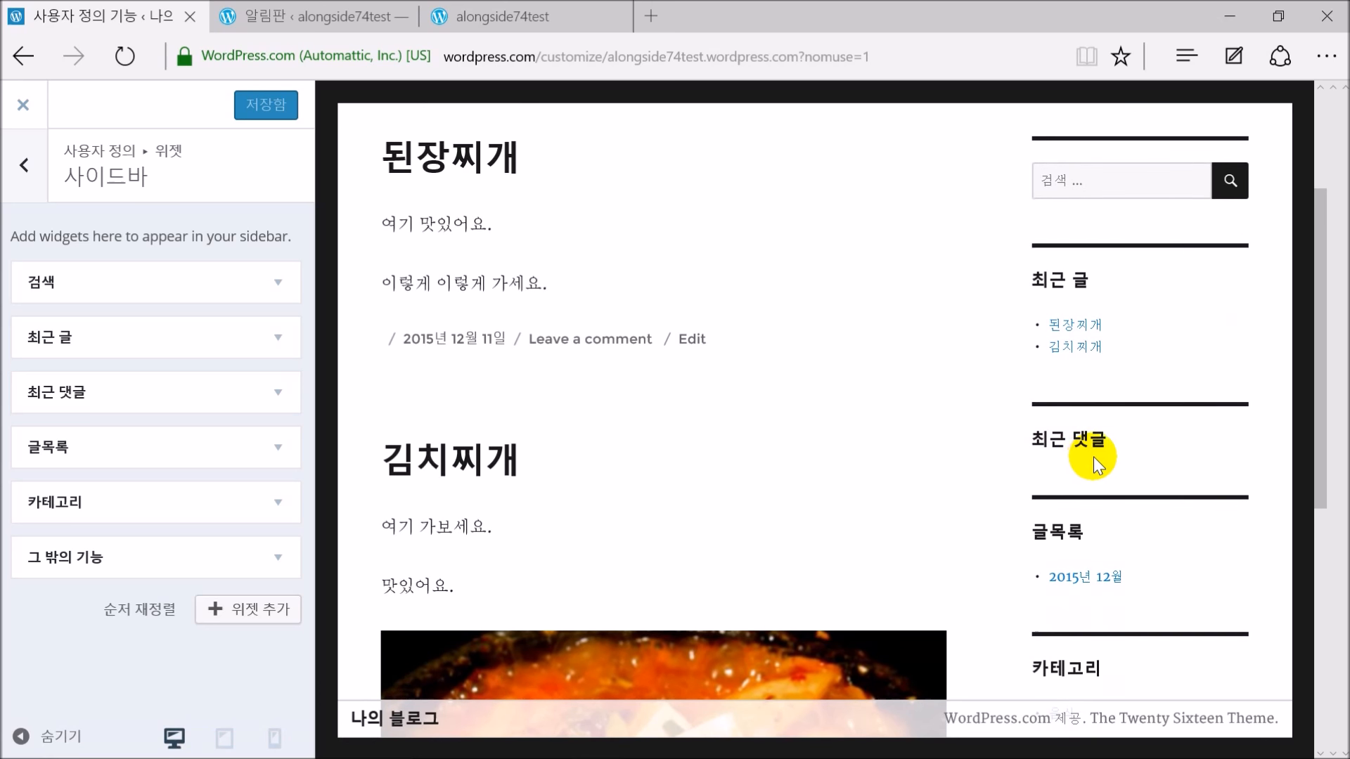
scroll(1095, 453, down, 1)
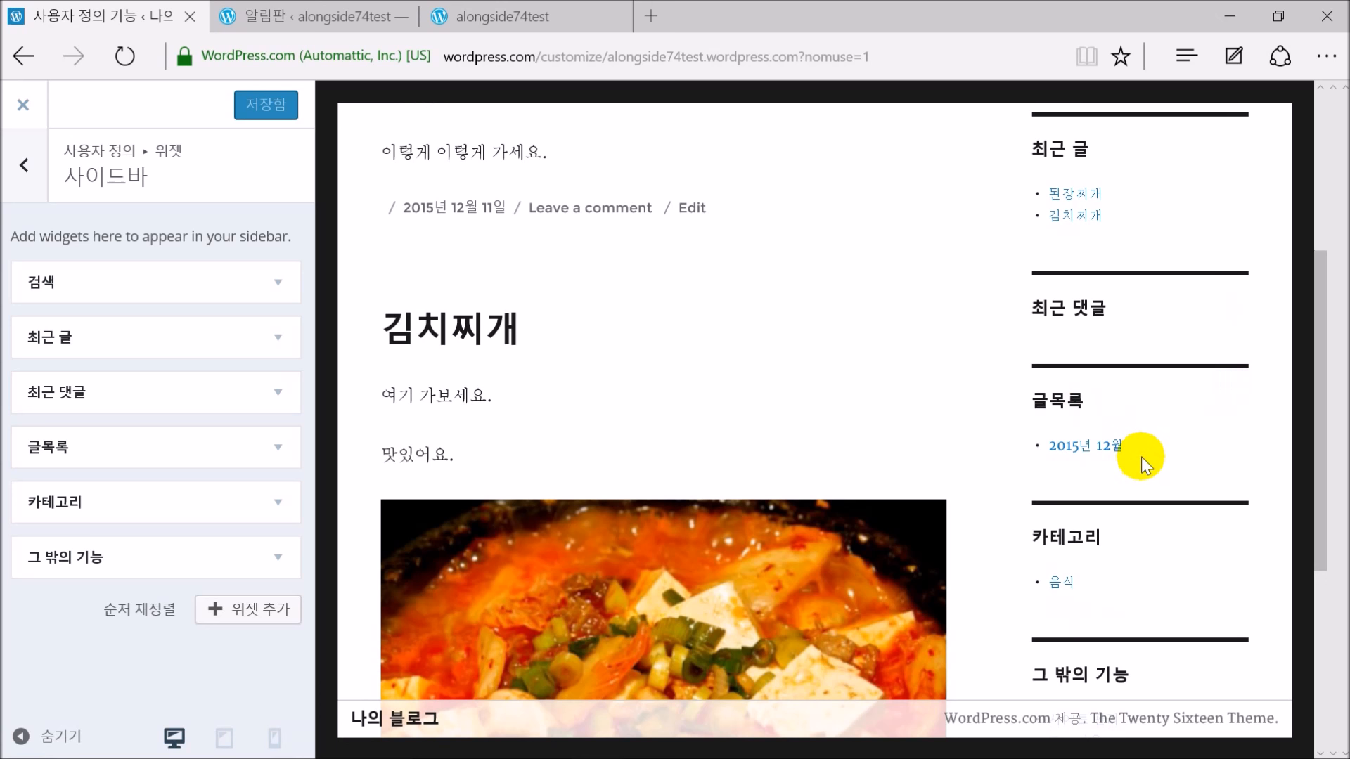
scroll(1098, 478, down, 1)
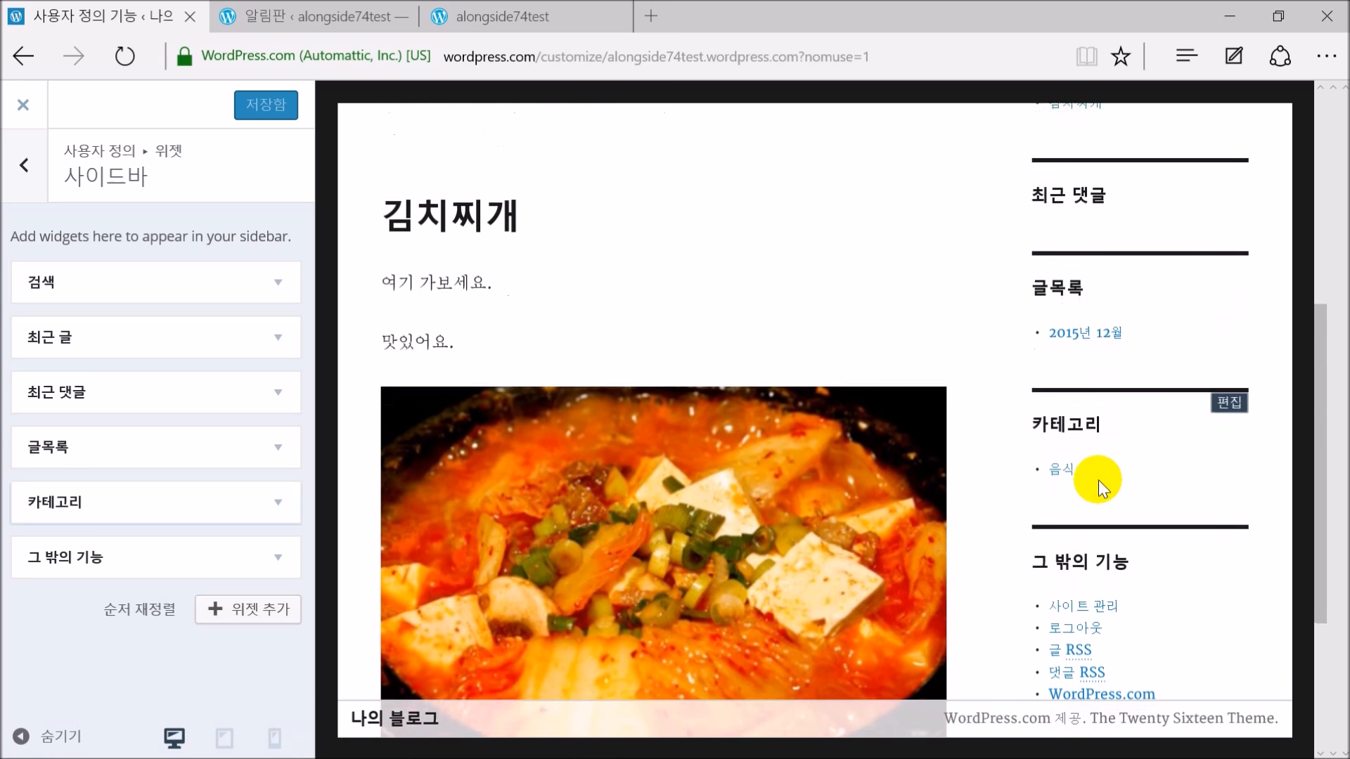
scroll(1089, 475, down, 1)
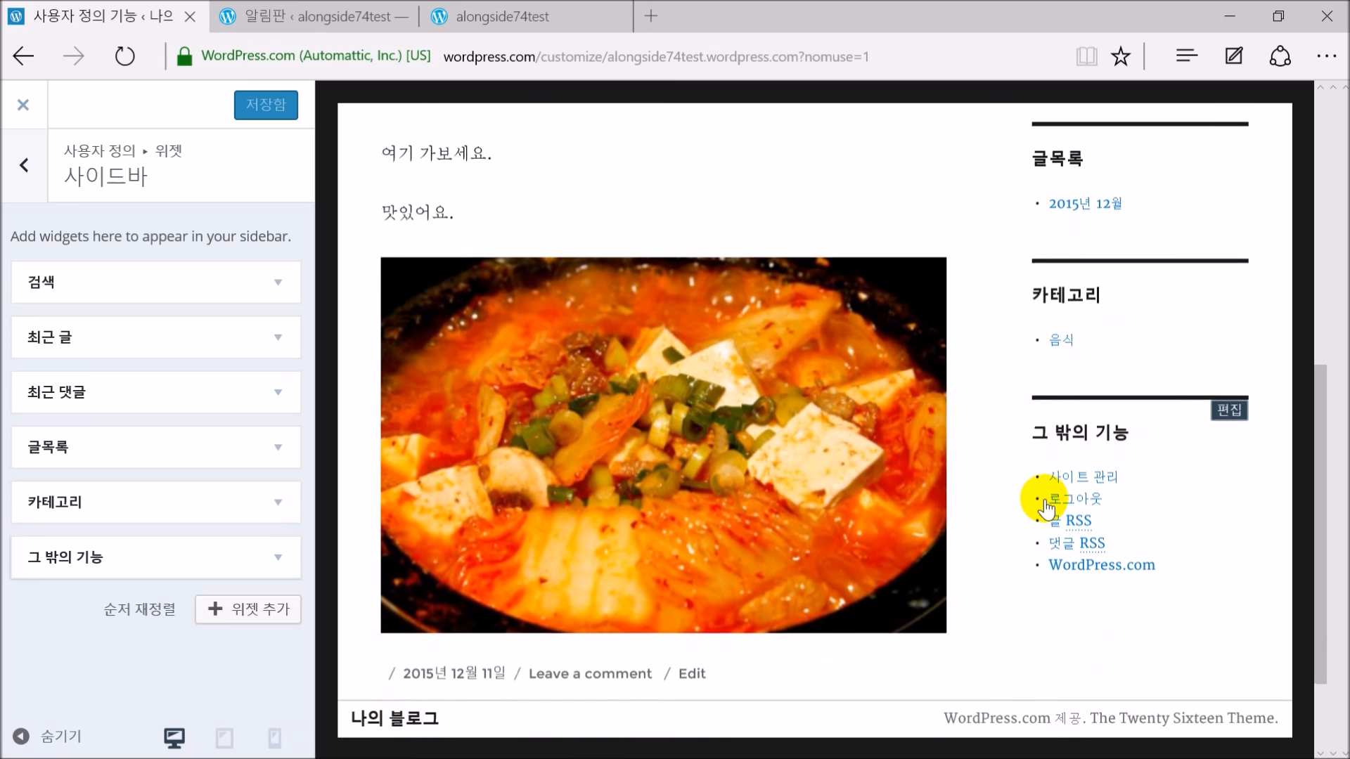
scroll(1042, 503, up, 3)
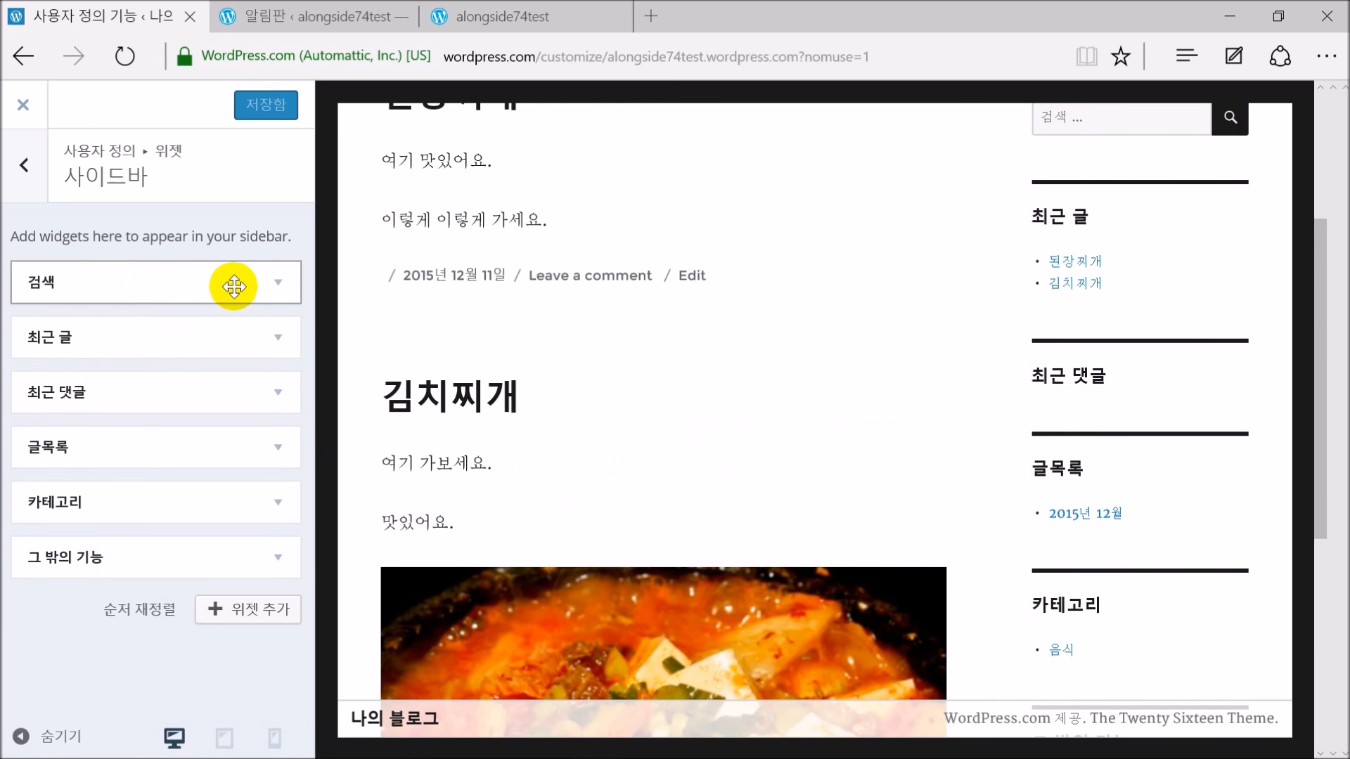
scroll(984, 330, up, 3)
mouse_move(1104, 380)
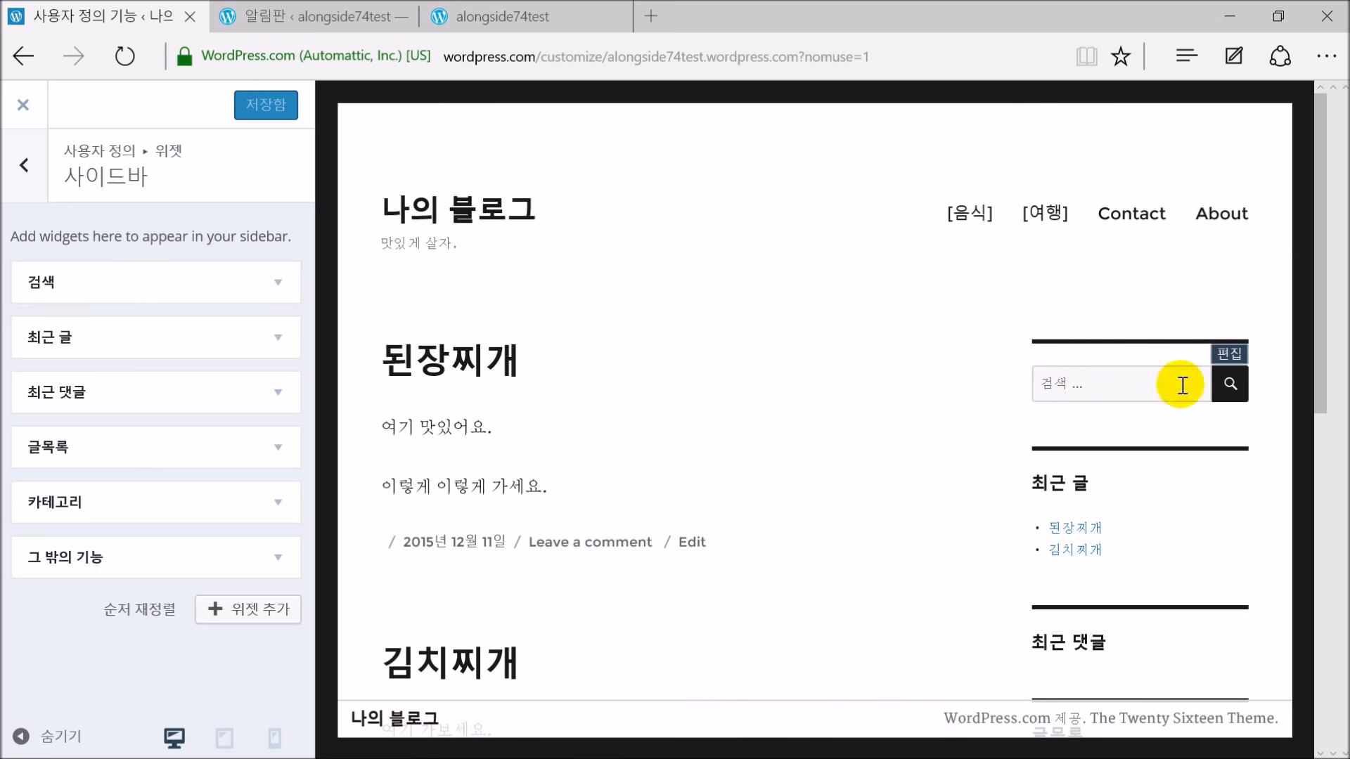
click(281, 296)
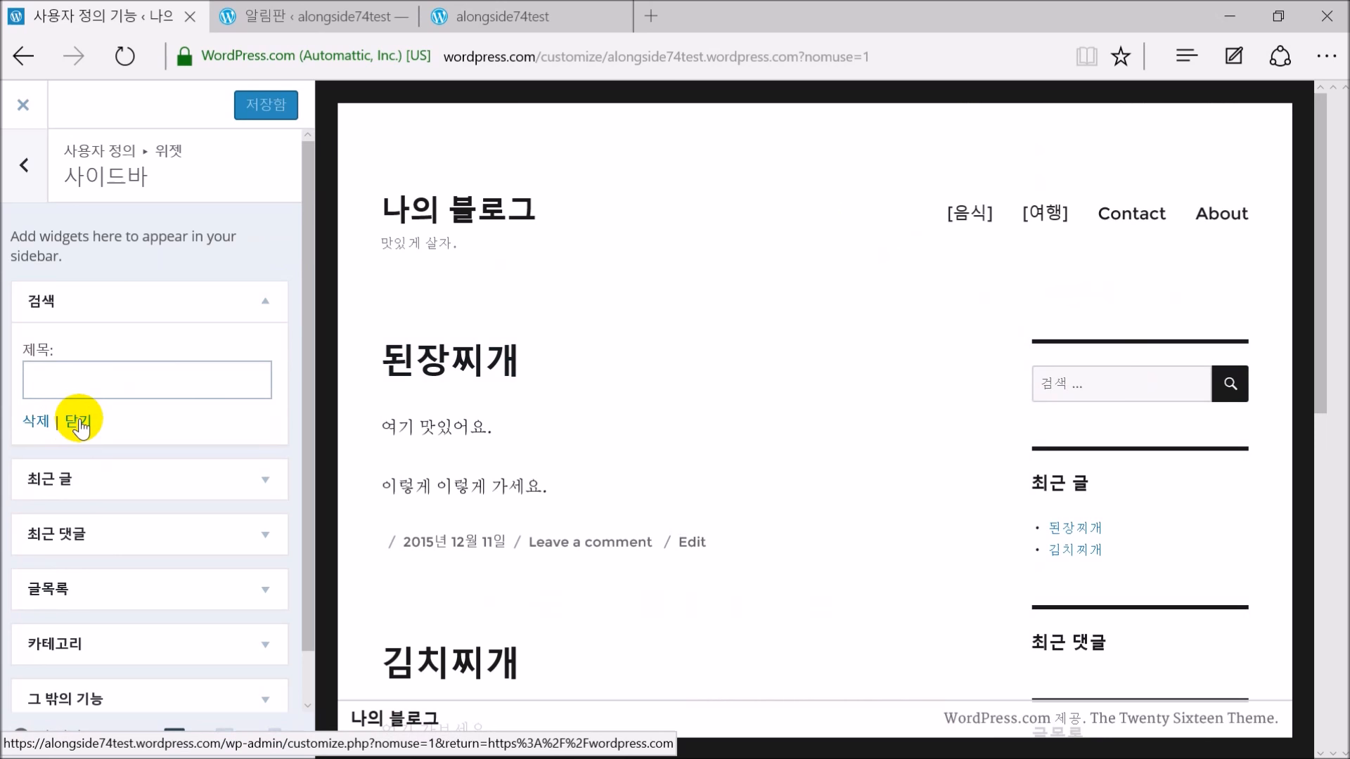
click(81, 425)
click(276, 294)
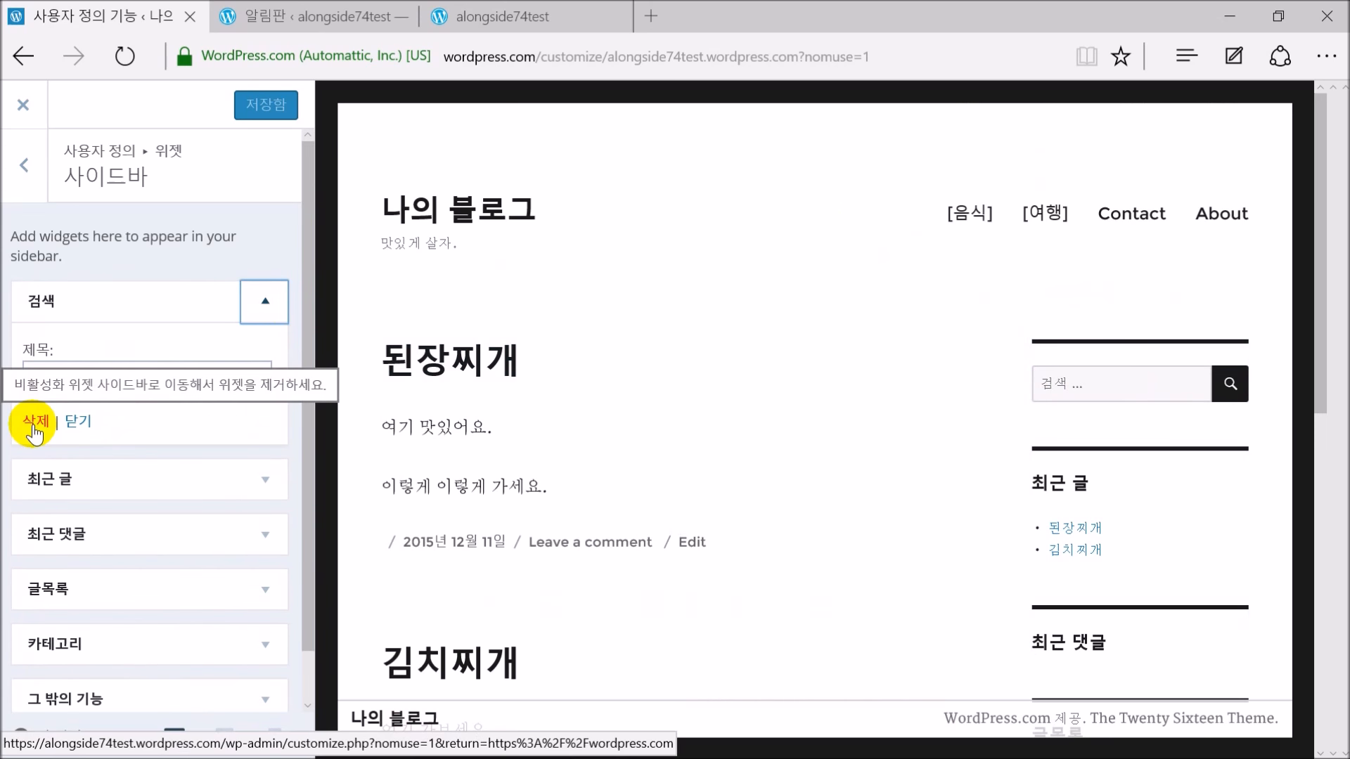
click(35, 422)
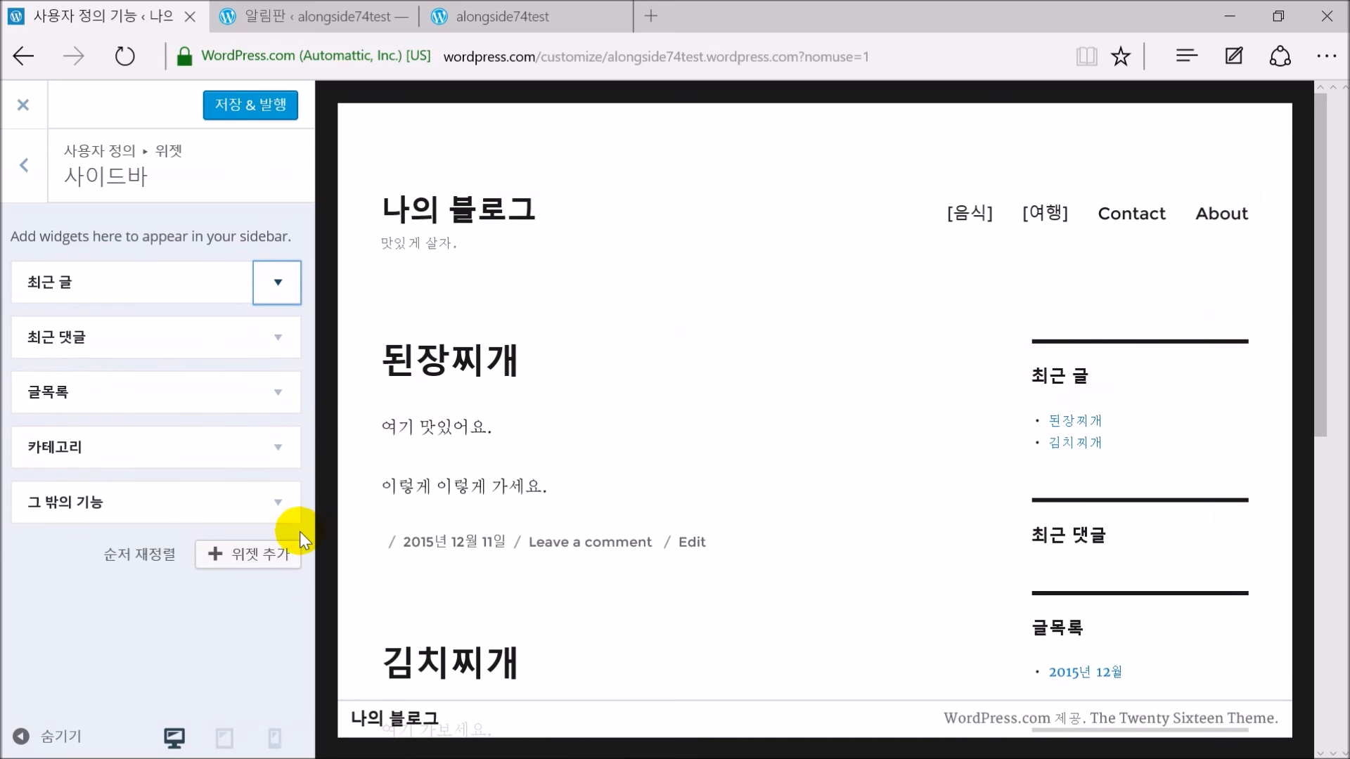
Delete the 최근 댓글 widget, leaving 최근 글, 글목록, 카테고리 and 그 밖의 기능
click(281, 339)
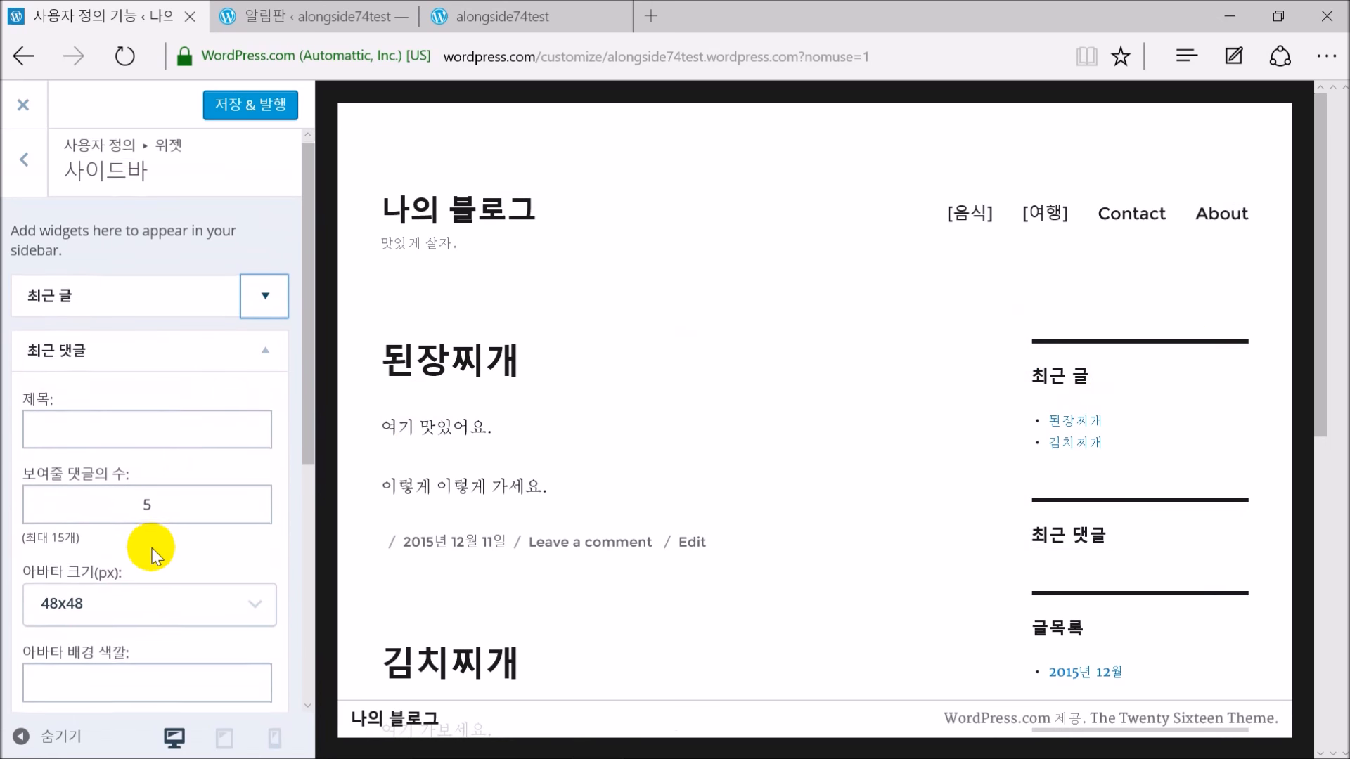
scroll(153, 554, down, 5)
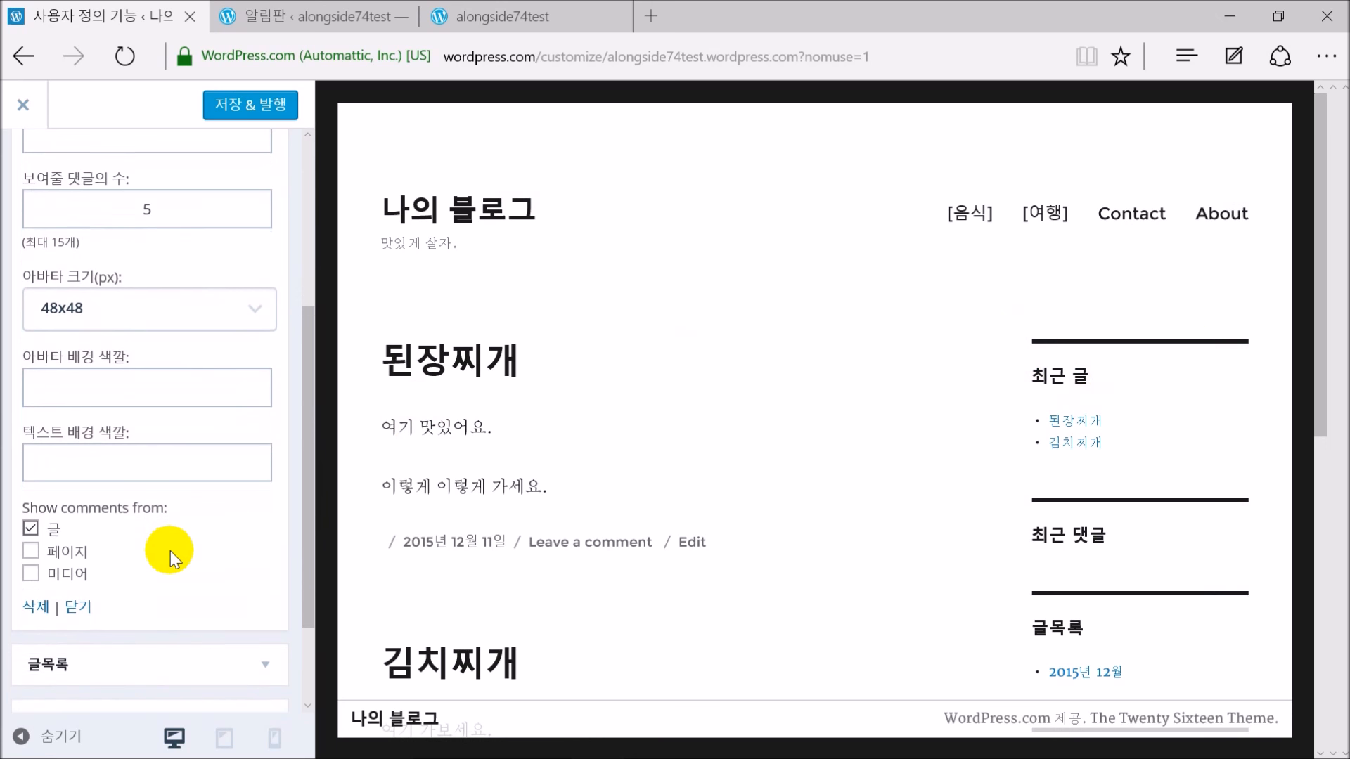
scroll(168, 535, up, 3)
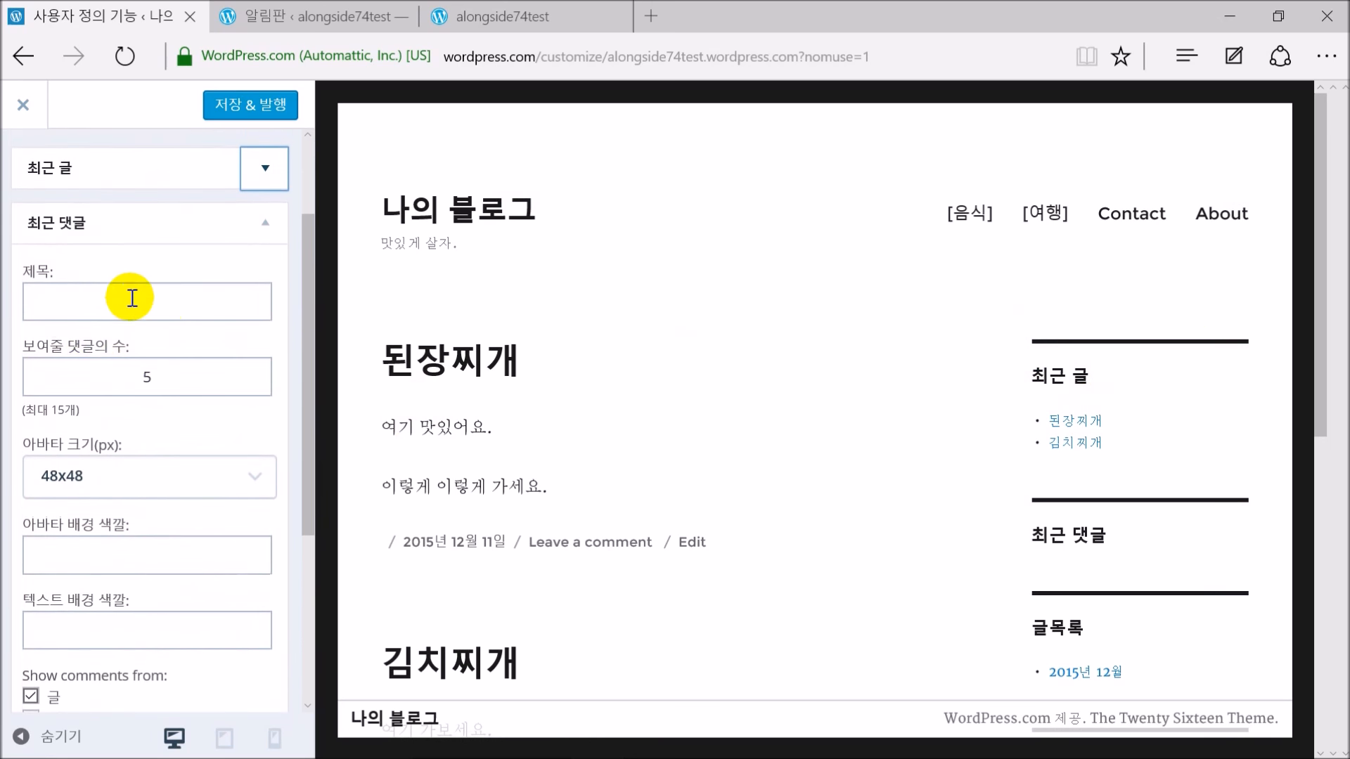
scroll(153, 415, down, 5)
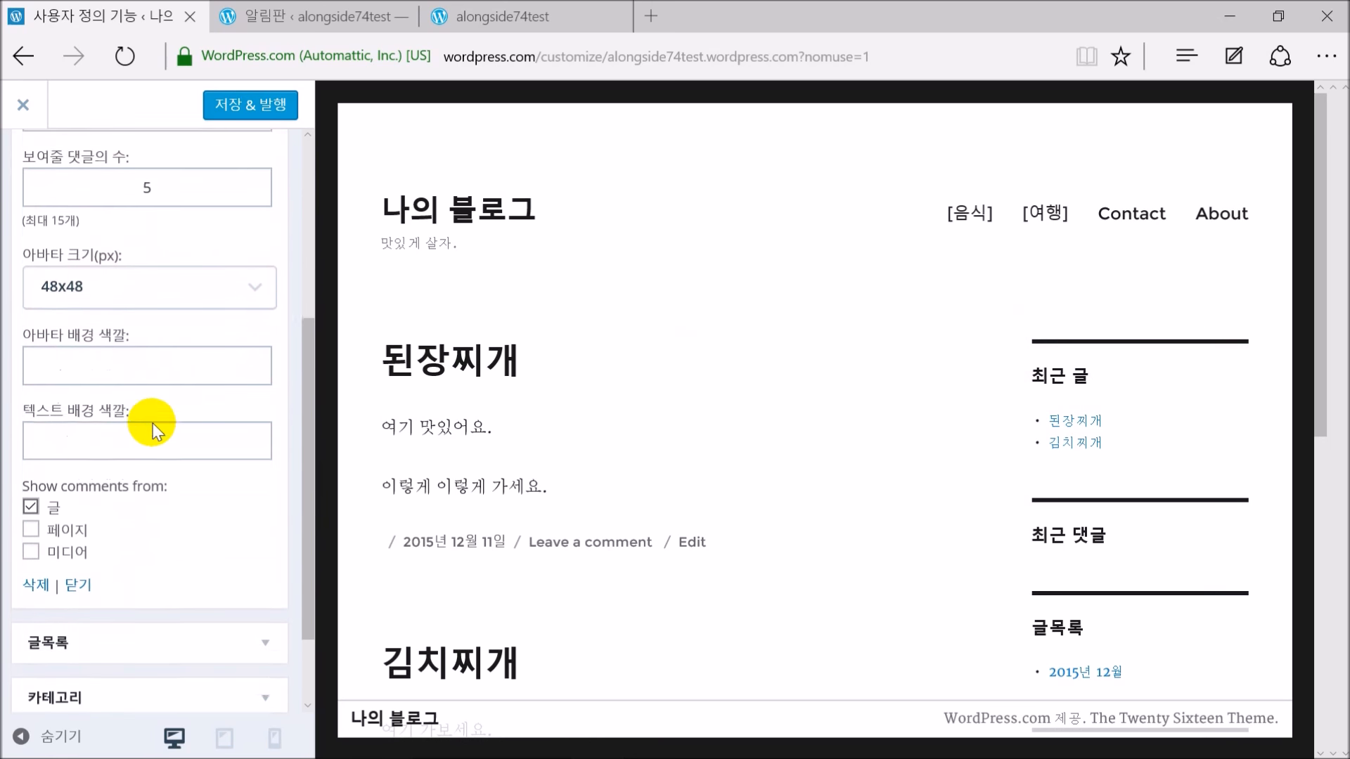
click(37, 477)
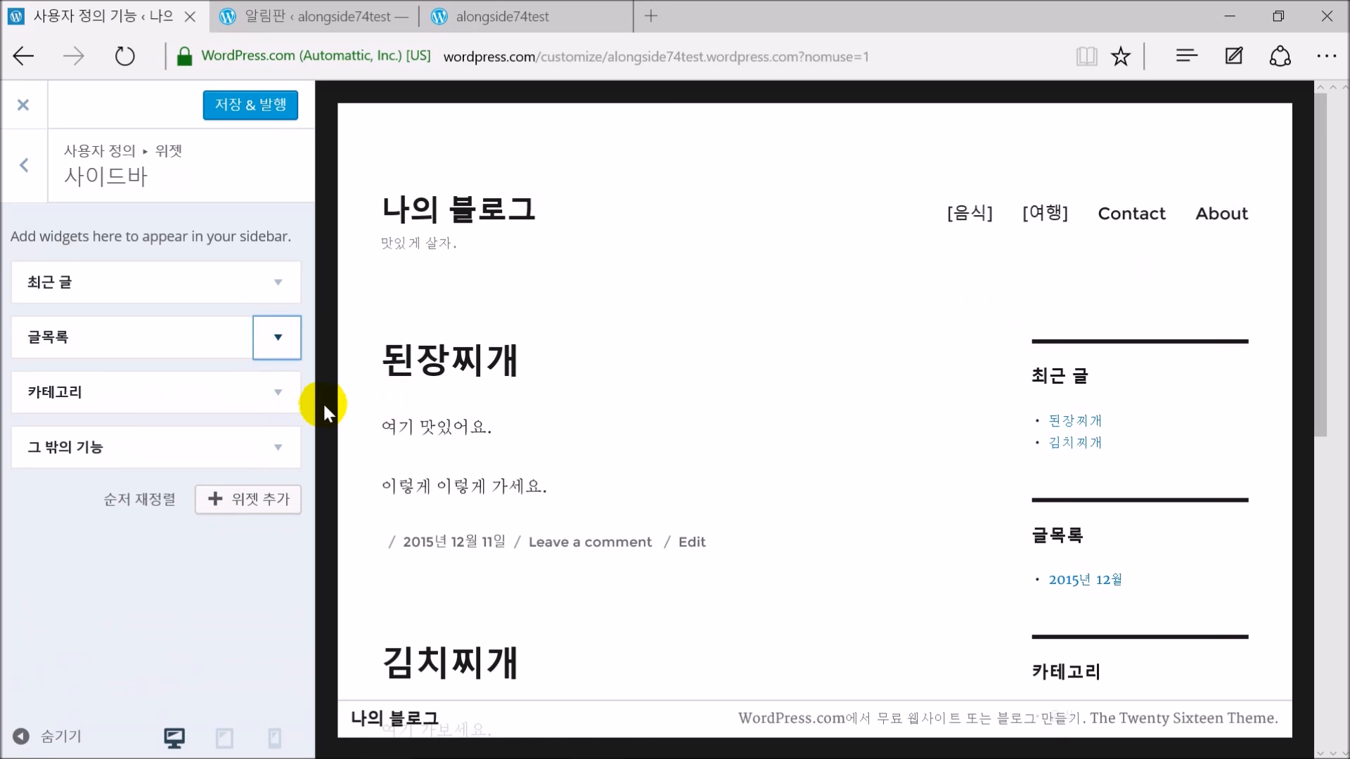
Add a 검색 widget and drag it to the top of the Sidebar above 최근 글
click(249, 500)
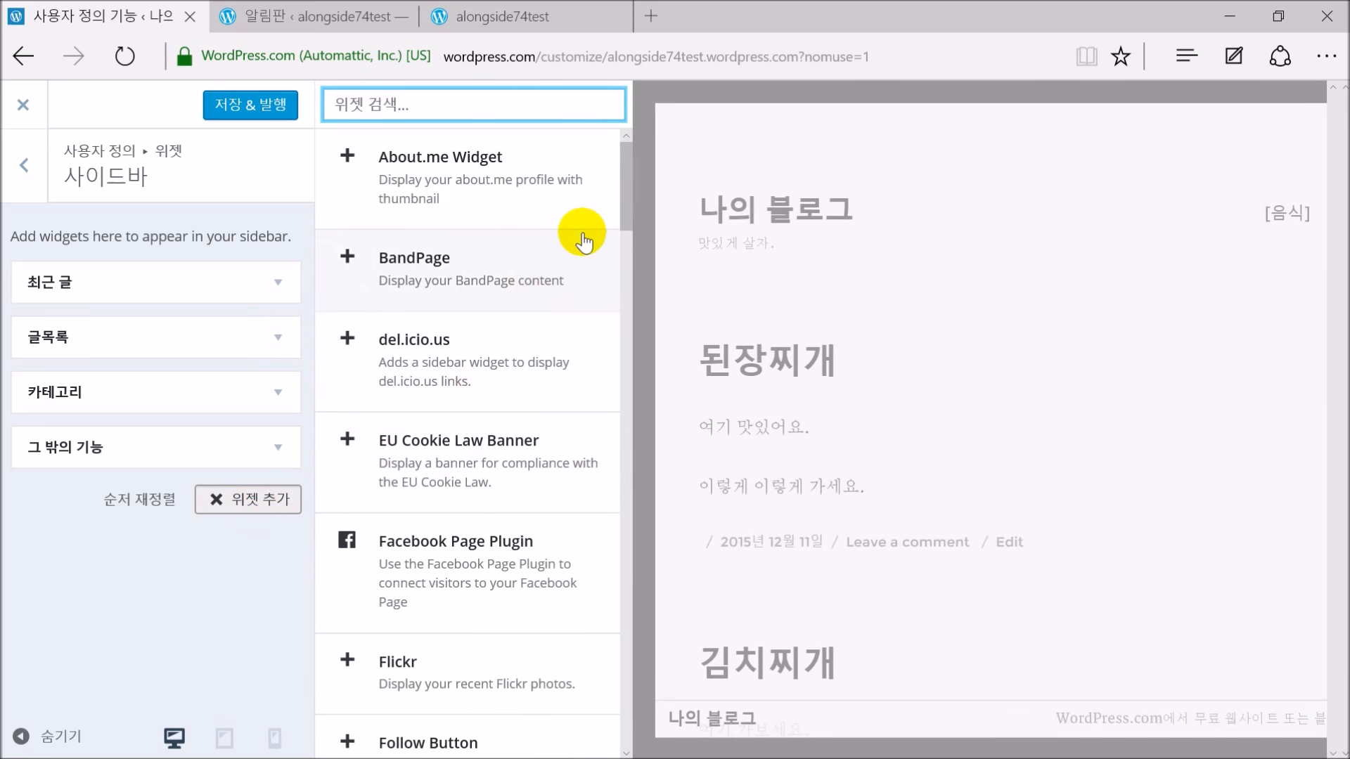
drag(623, 201, 630, 382)
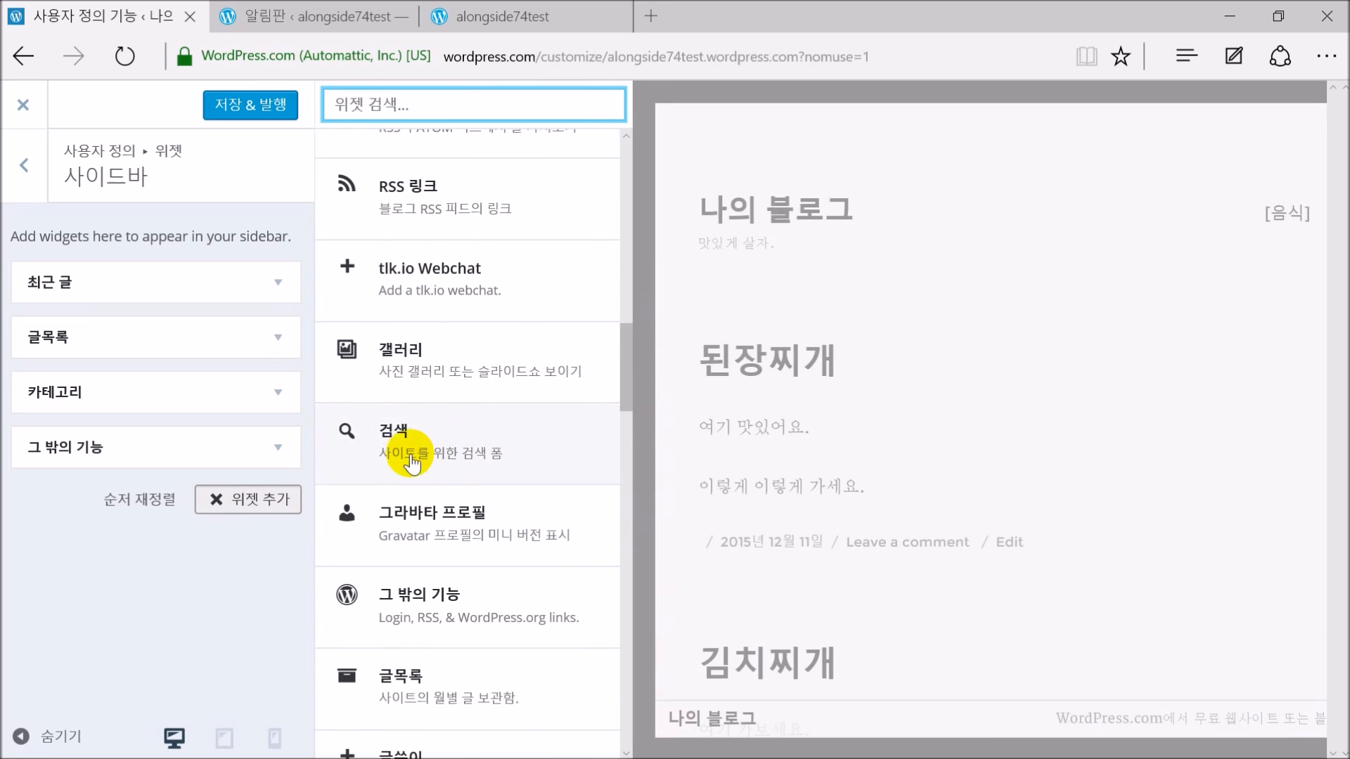
click(471, 443)
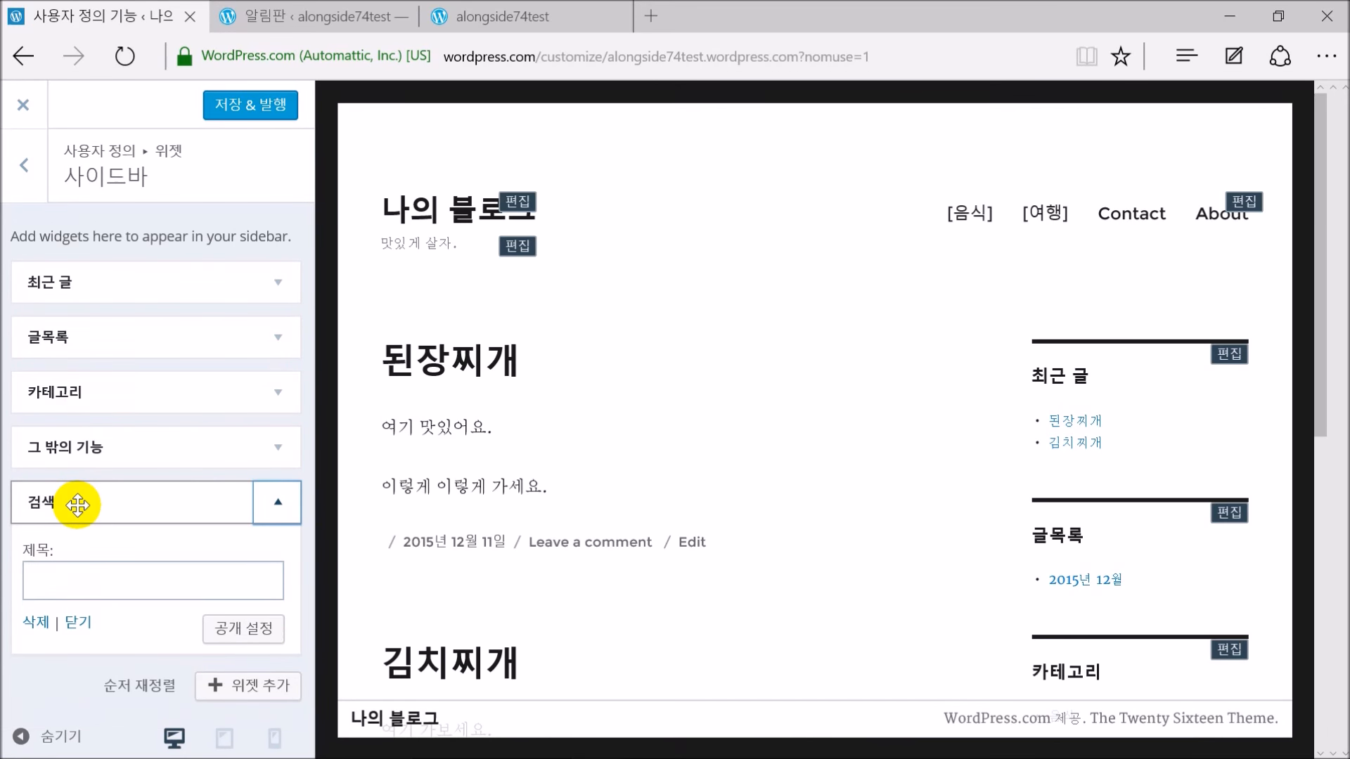
drag(106, 503, 99, 277)
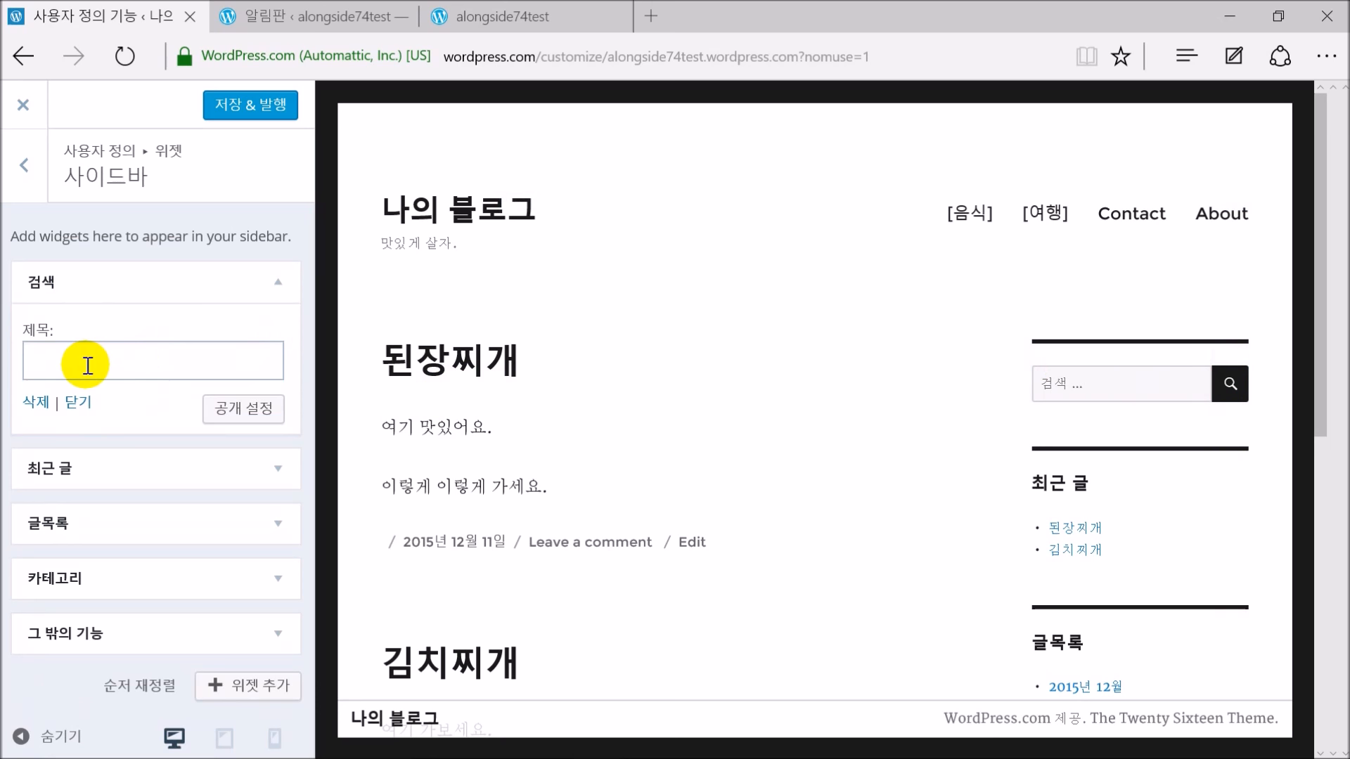
click(78, 401)
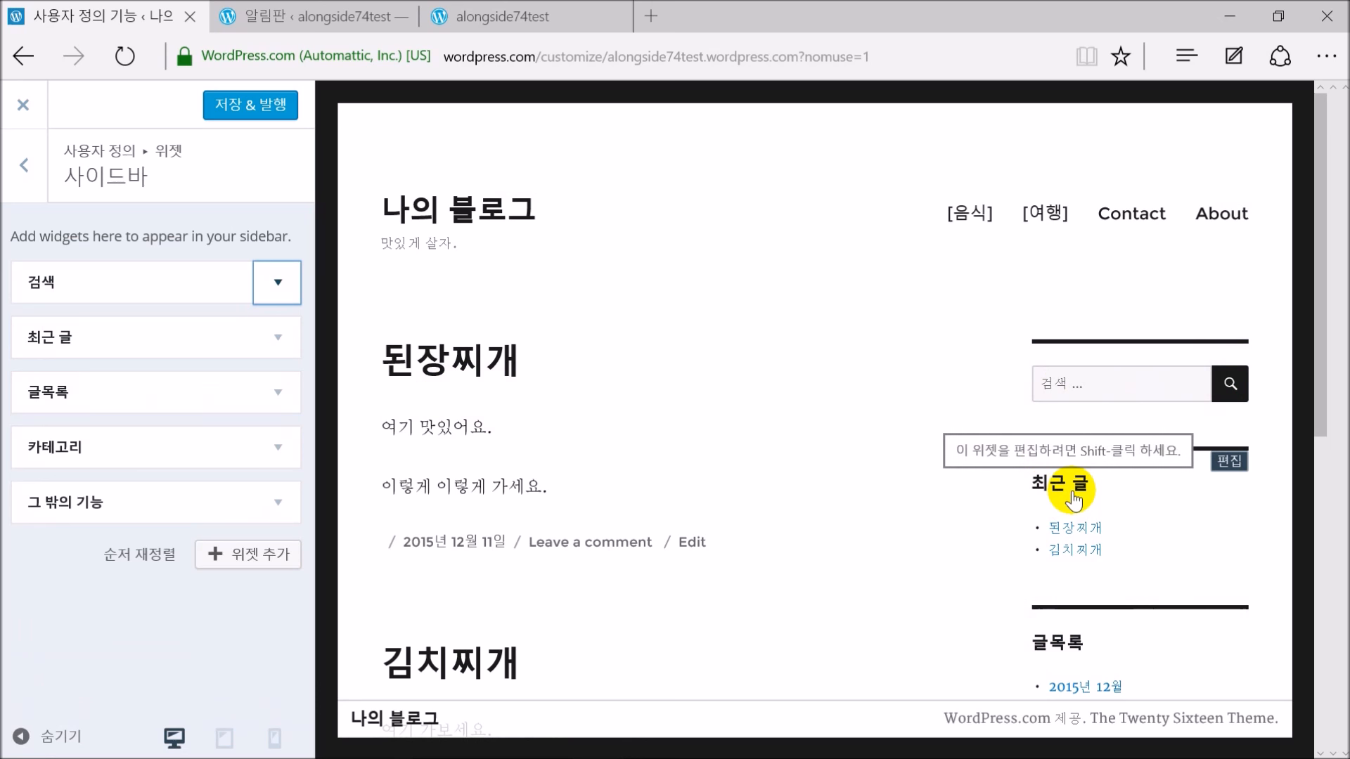
click(279, 338)
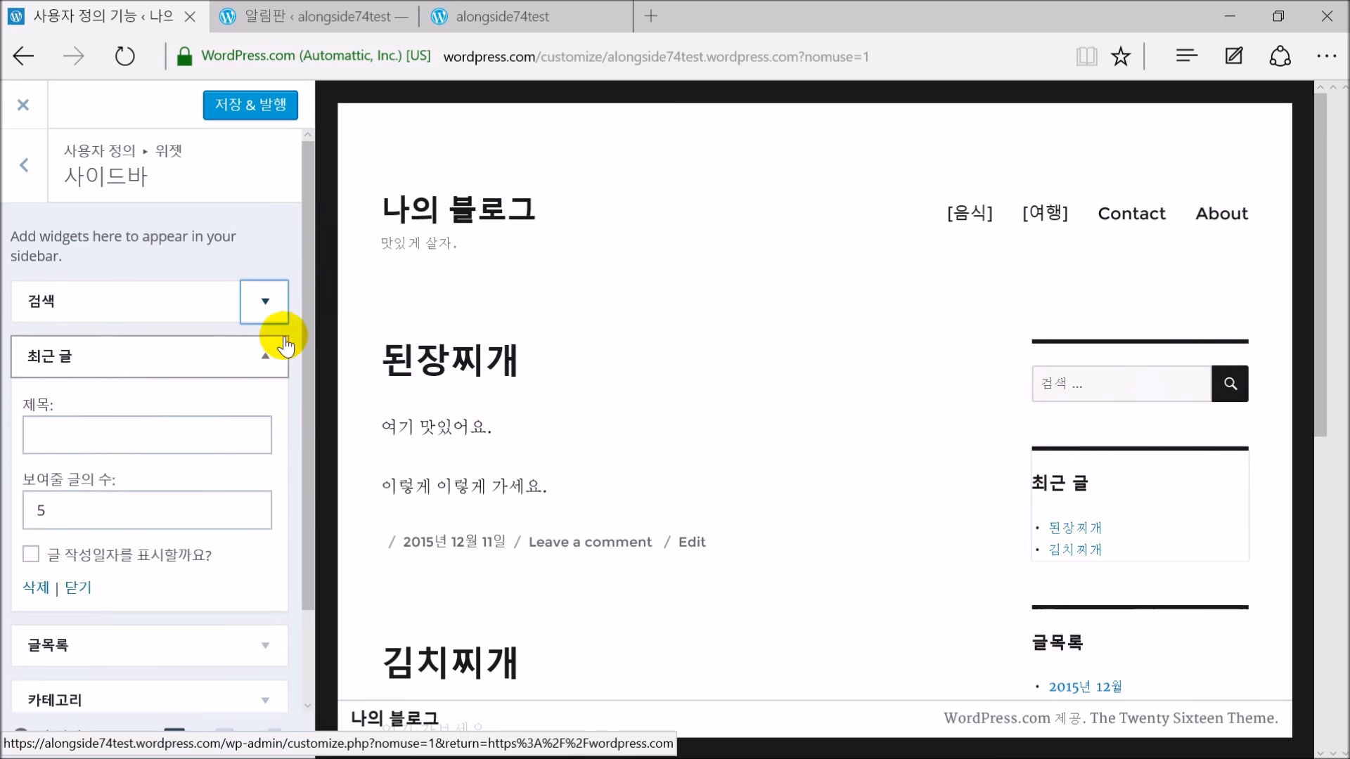
click(92, 434)
text(ㄷ)
key(BackSpace)
text(최시)
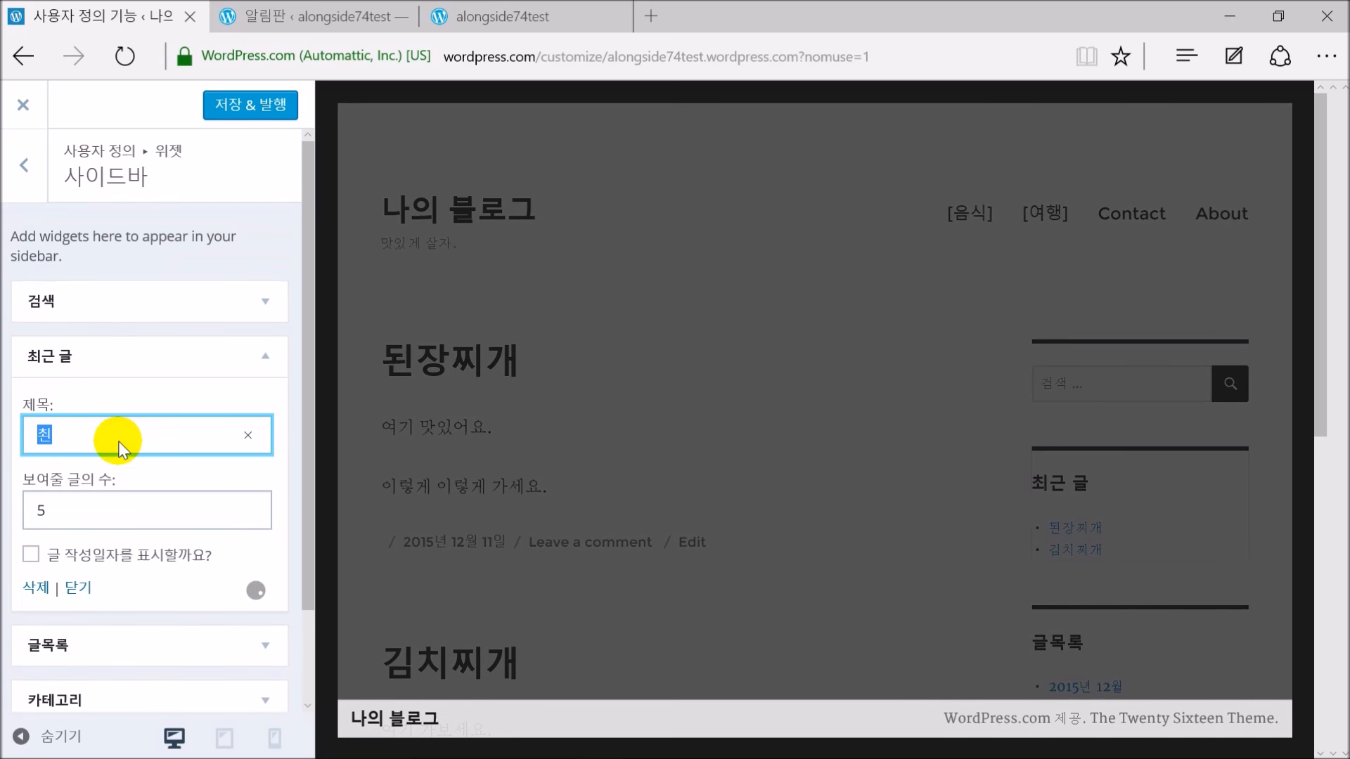
text(ㄴ)
key(BackSpace)
key(BackSpace)
key(BackSpace)
key(BackSpace)
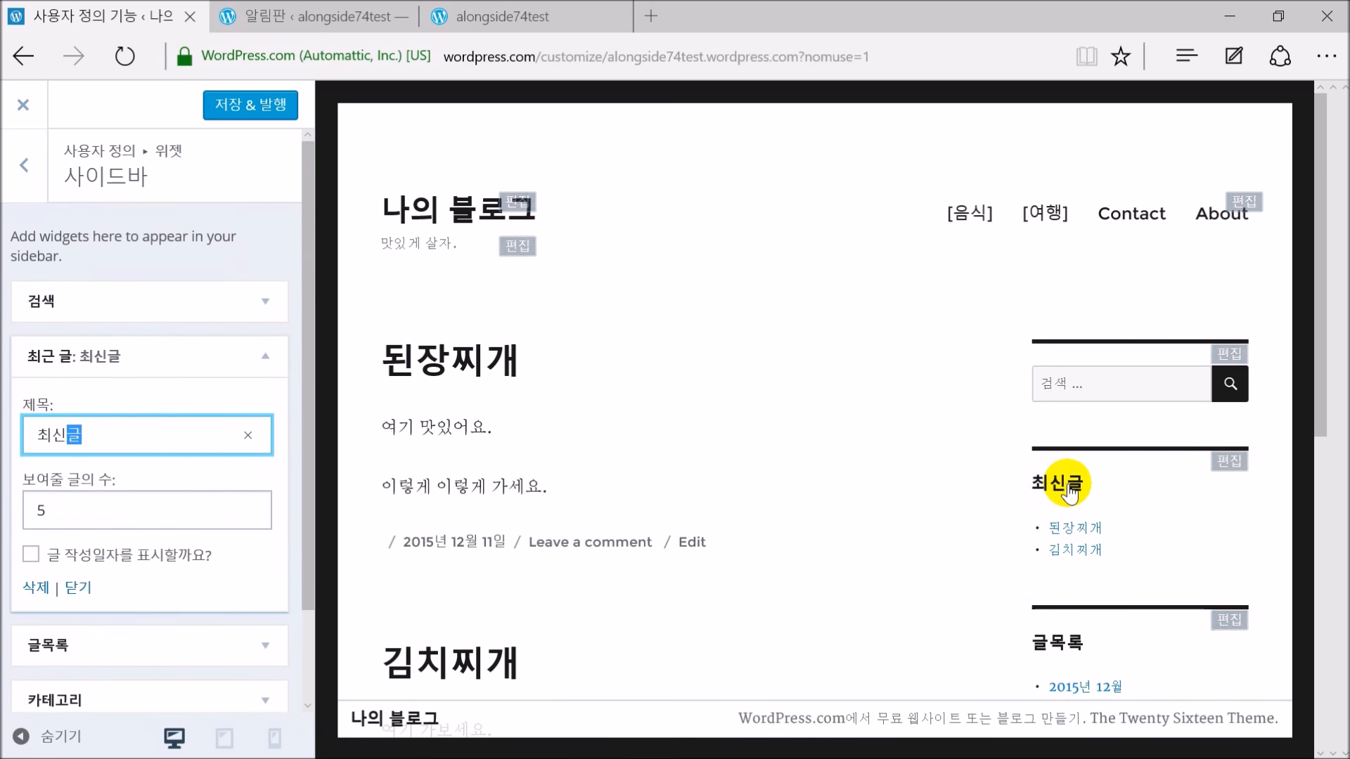
drag(106, 427, 15, 442)
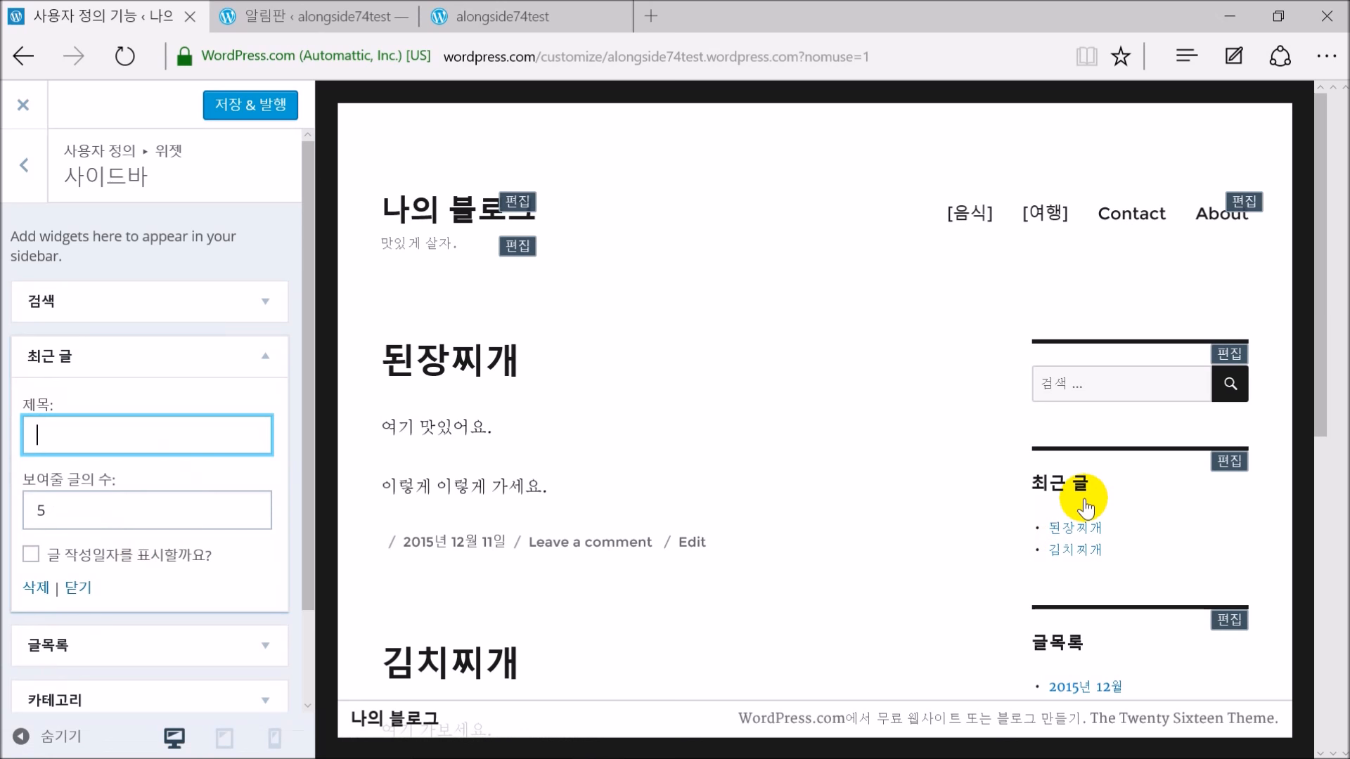
click(74, 589)
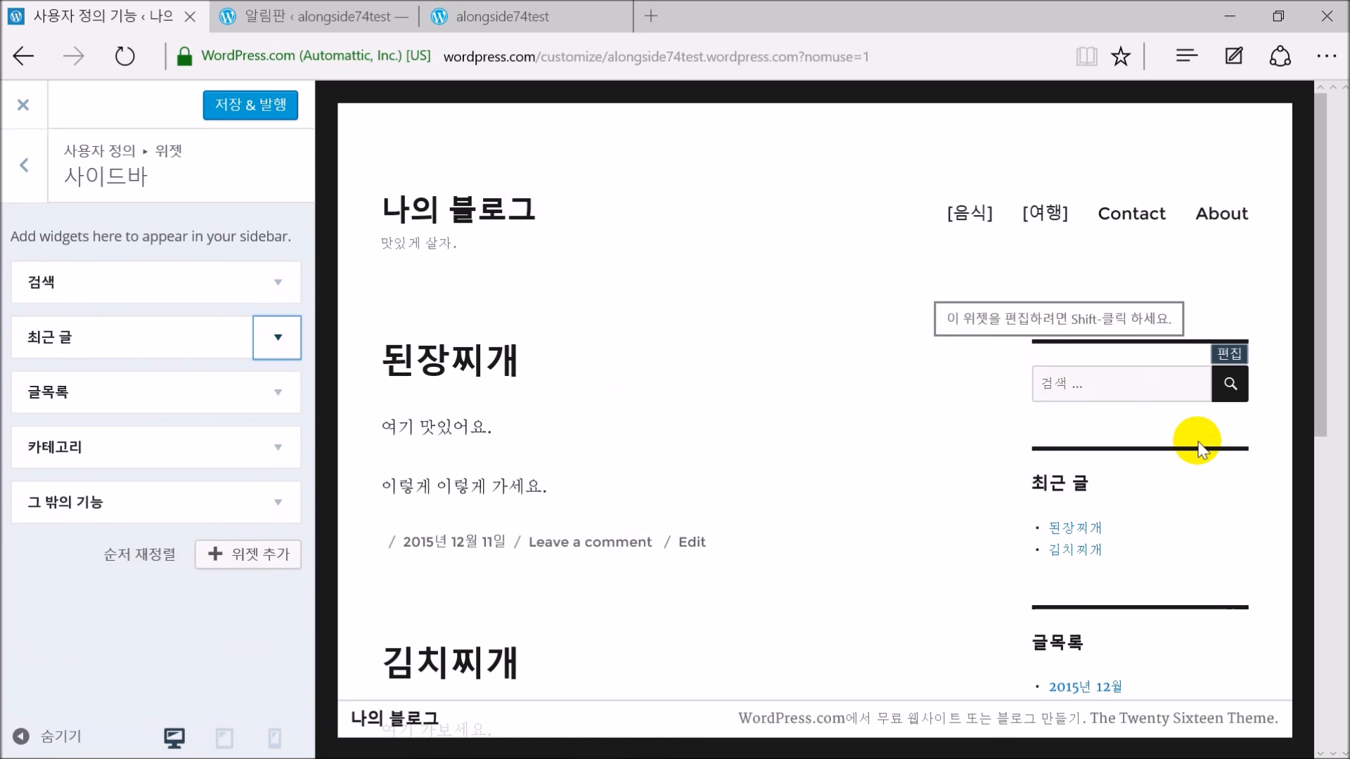
scroll(1127, 383, down, 10)
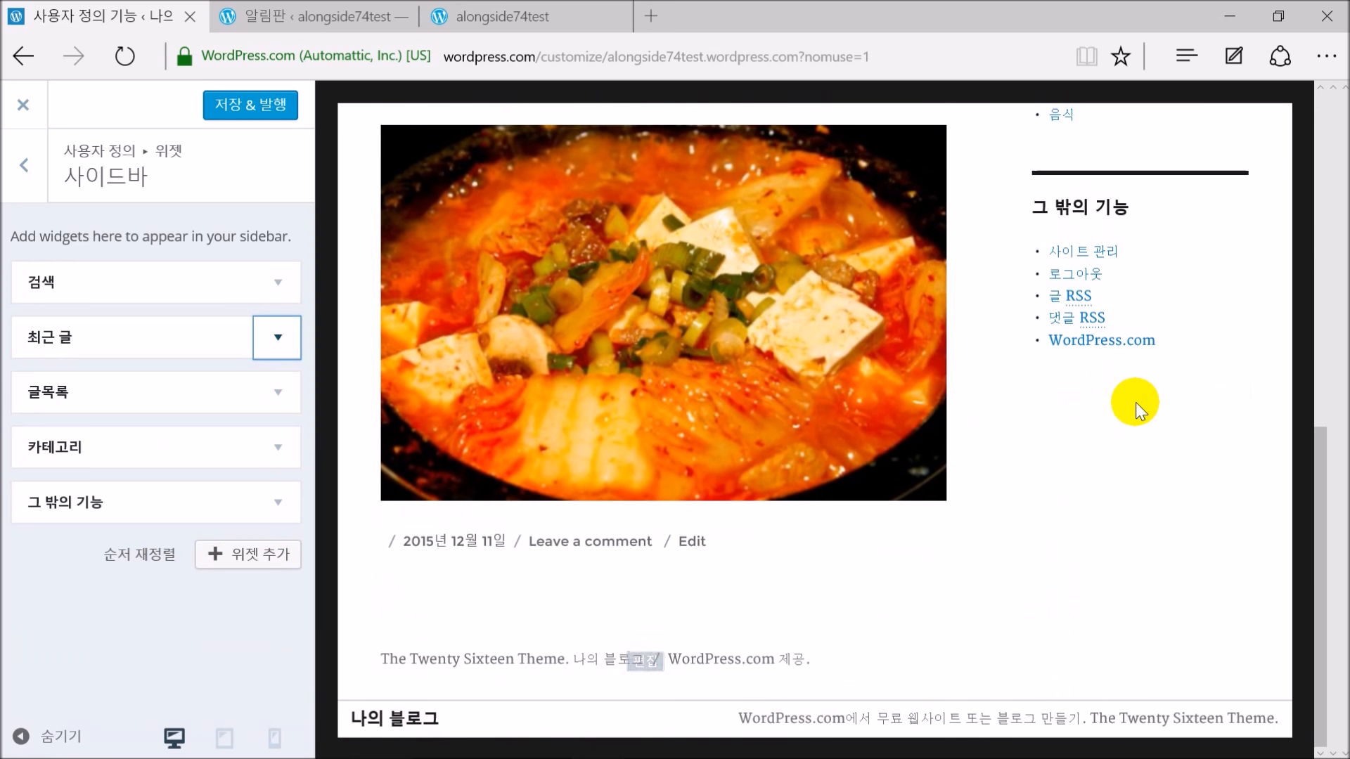
Save & publish the sidebar changes, review them on the Contact page, then return to 위젯
scroll(1136, 402, up, 10)
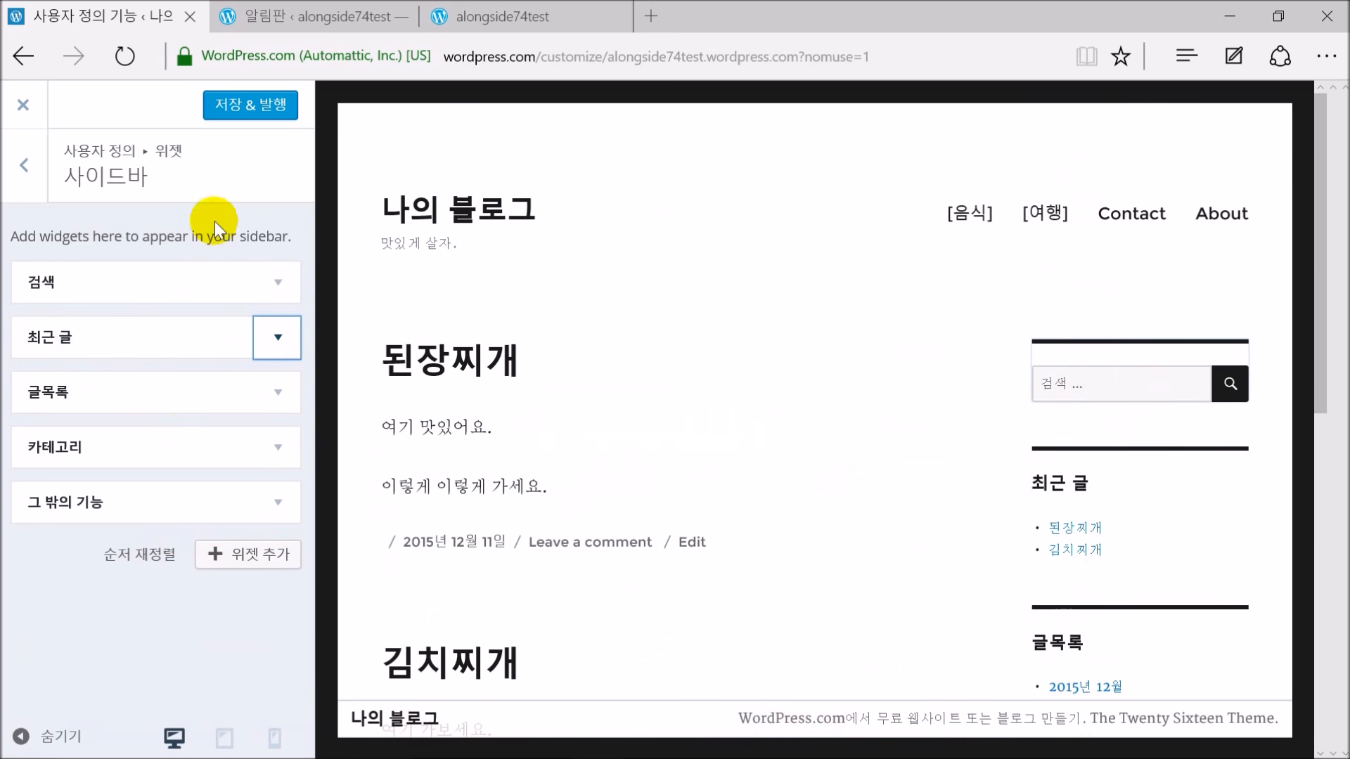
click(251, 113)
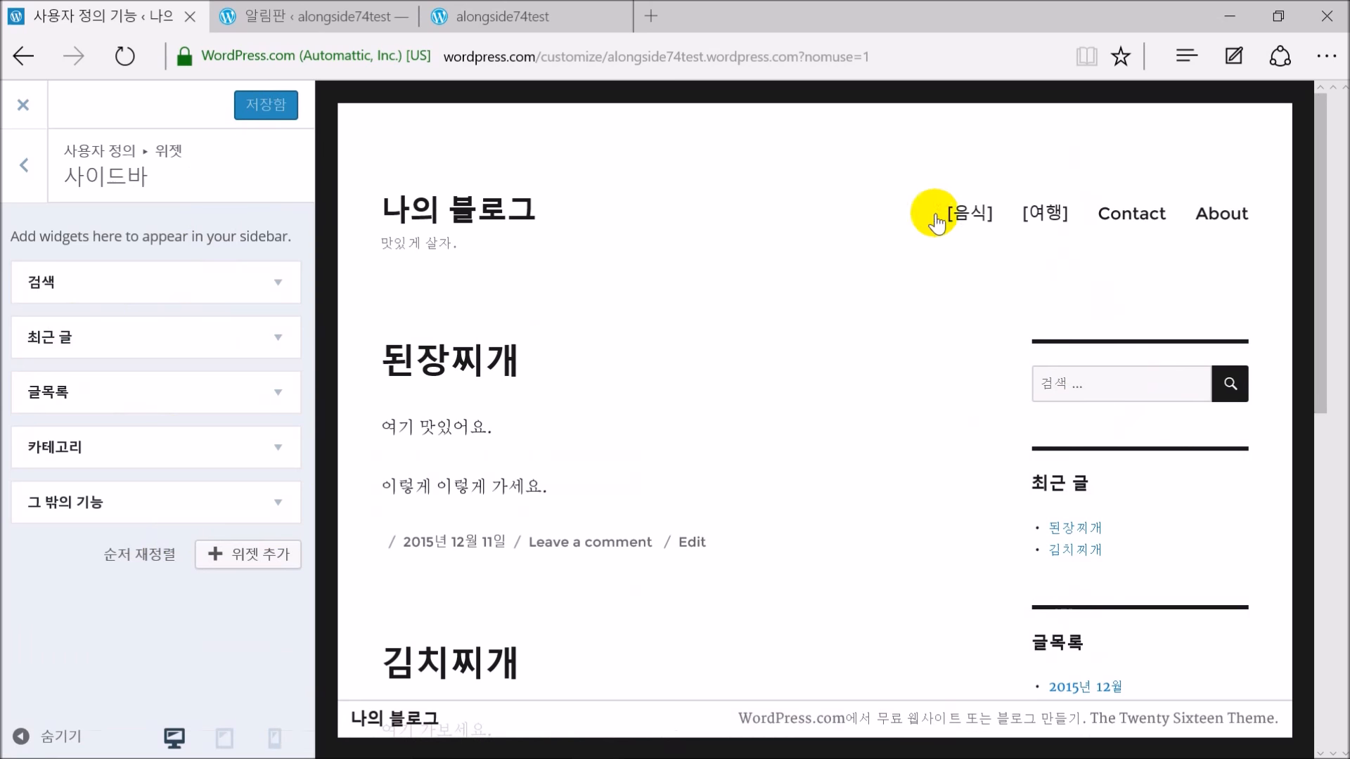
click(1139, 220)
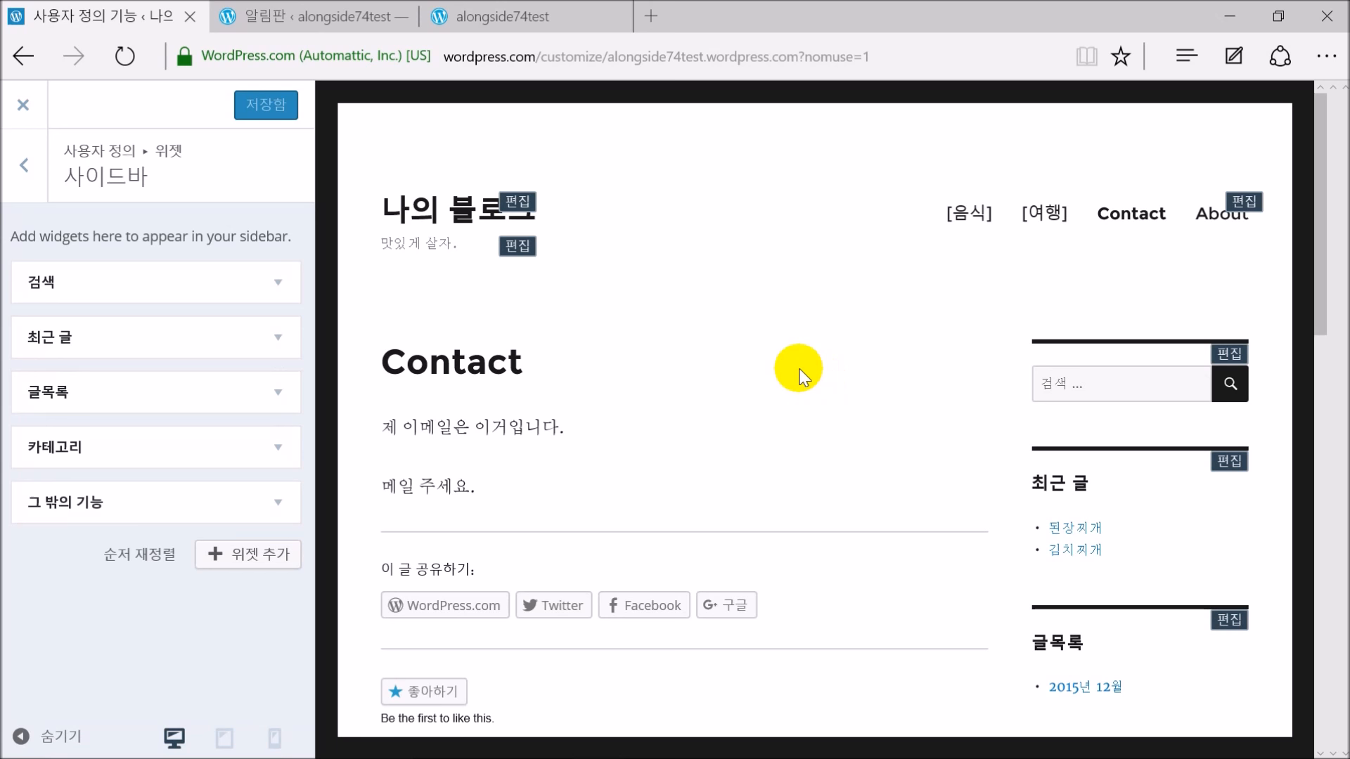
scroll(720, 362, down, 7)
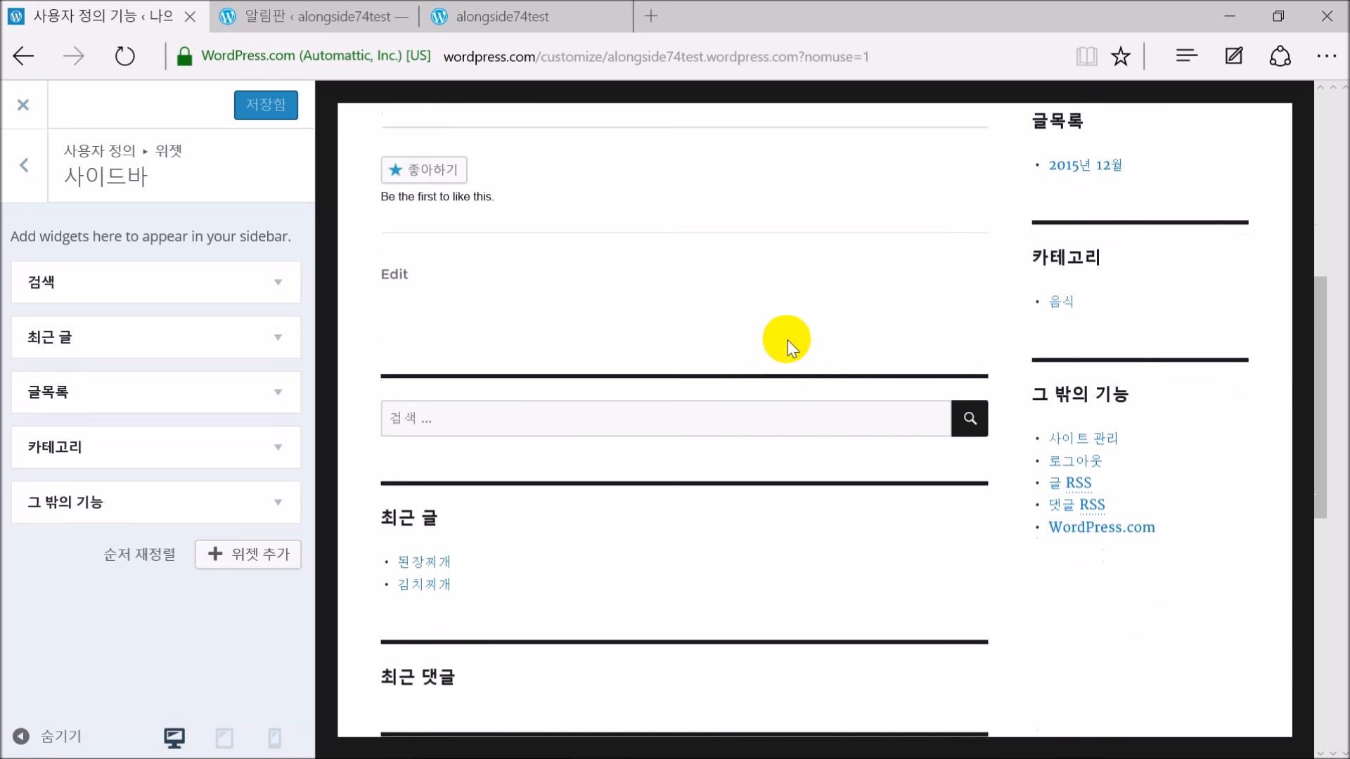
scroll(782, 352, down, 5)
scroll(764, 341, up, 3)
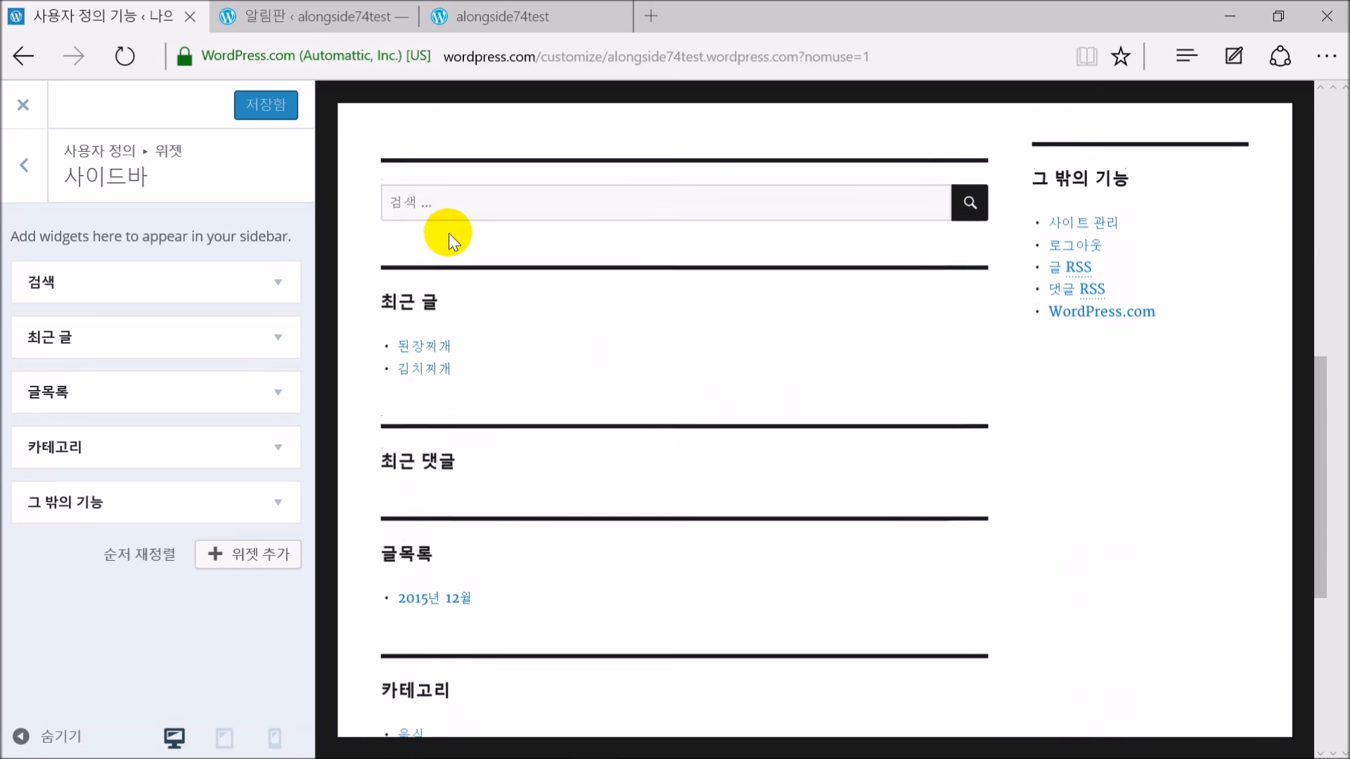
scroll(422, 411, down, 5)
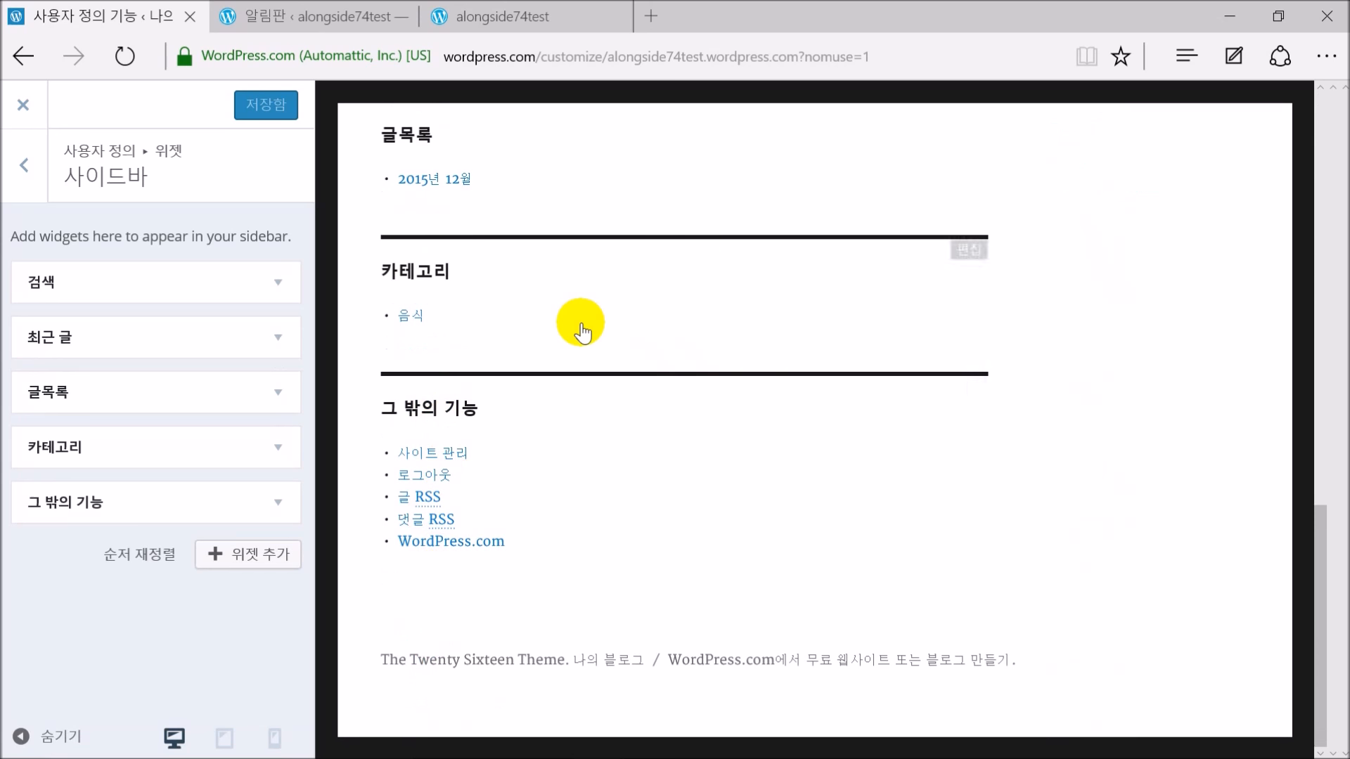
scroll(582, 331, up, 5)
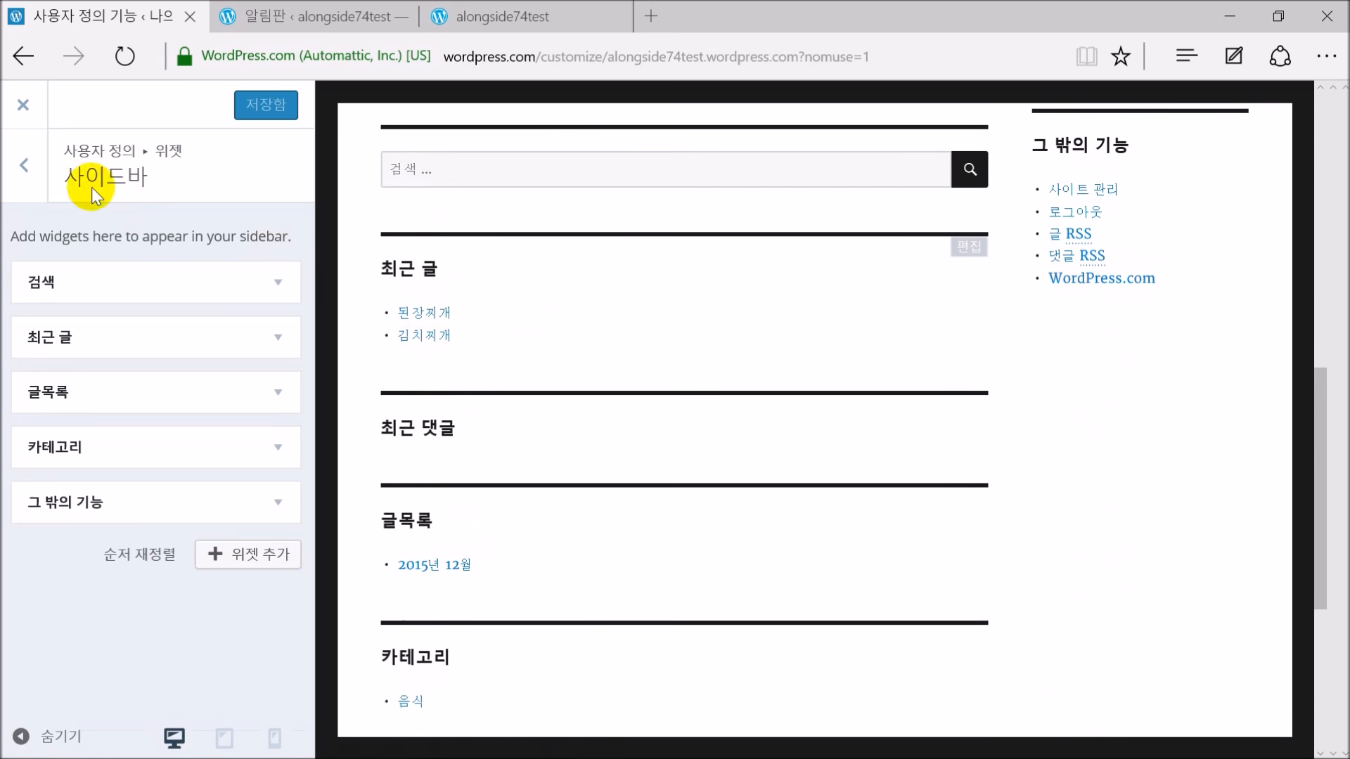
click(25, 166)
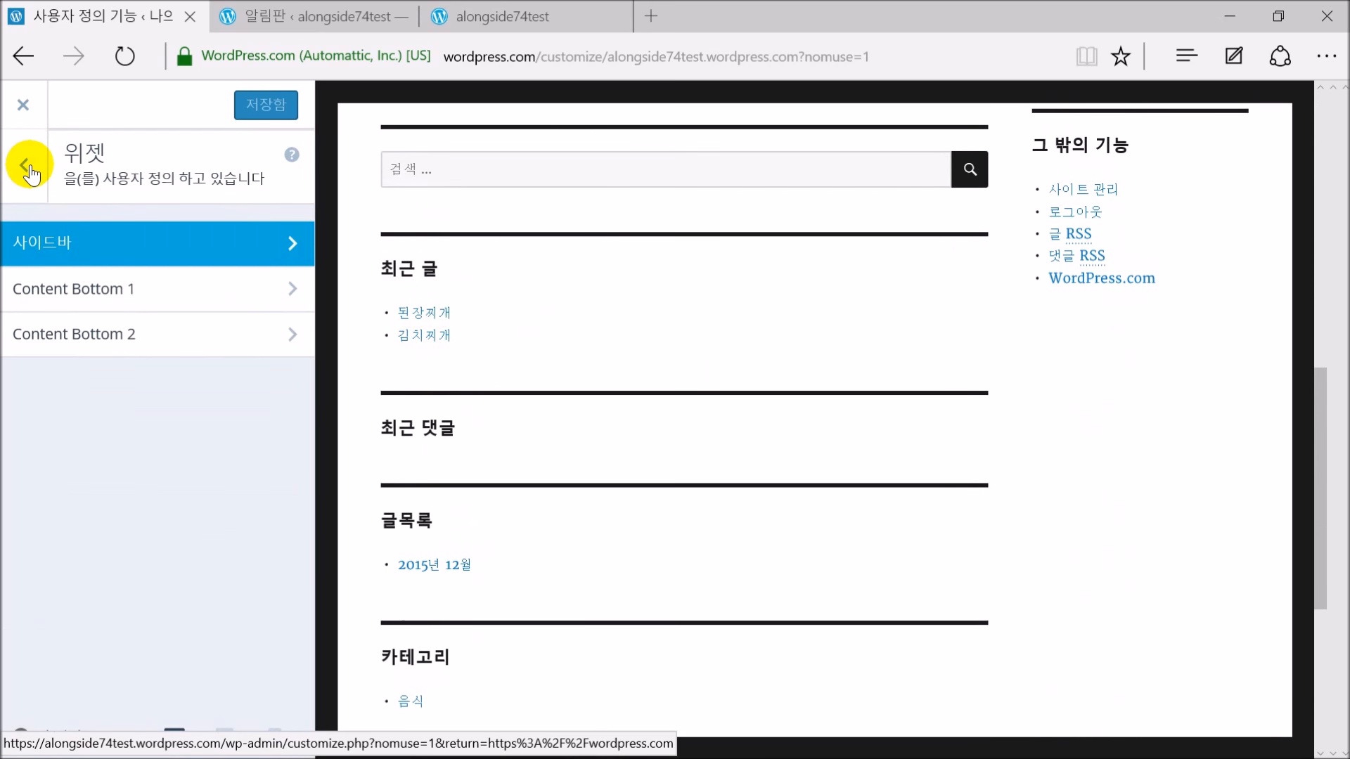
Try opening the Content Bottom 1 widget area and scroll through the widget panel
click(40, 297)
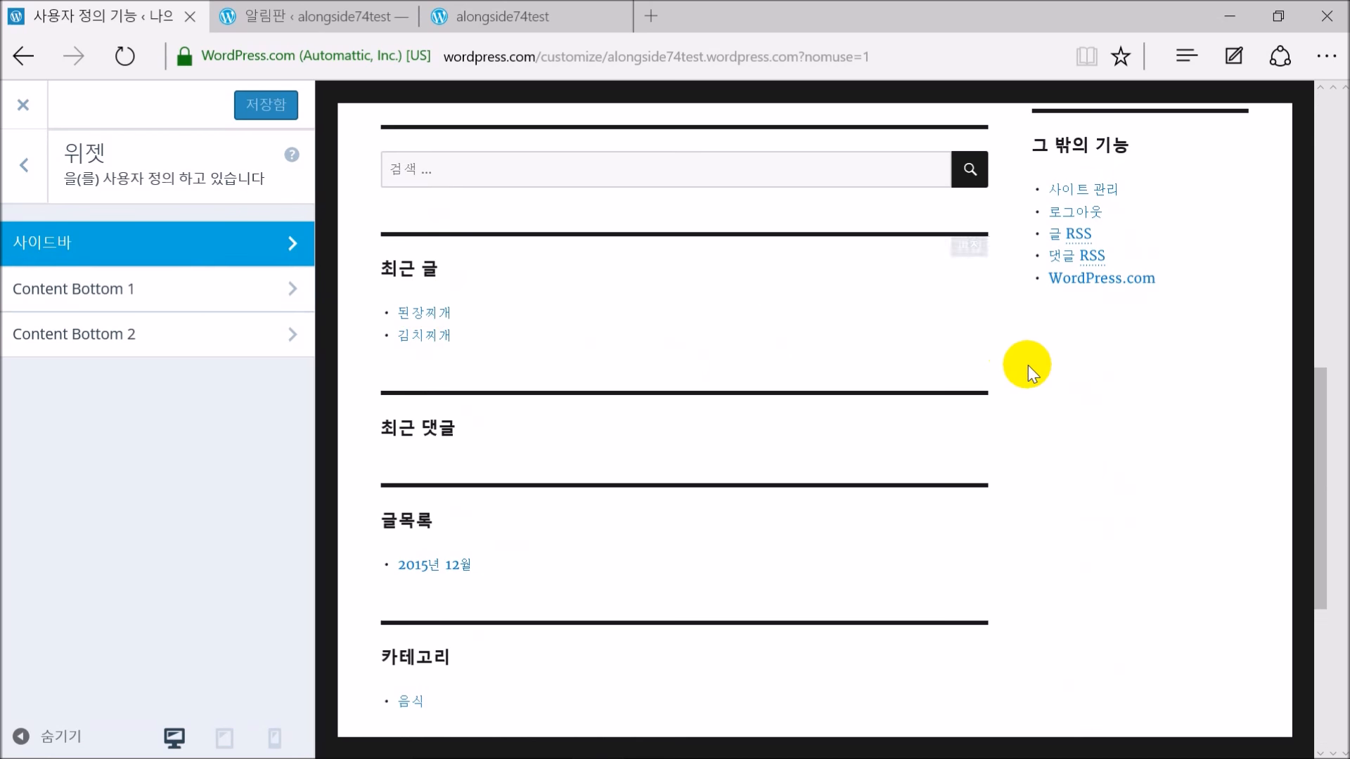
scroll(1030, 365, up, 8)
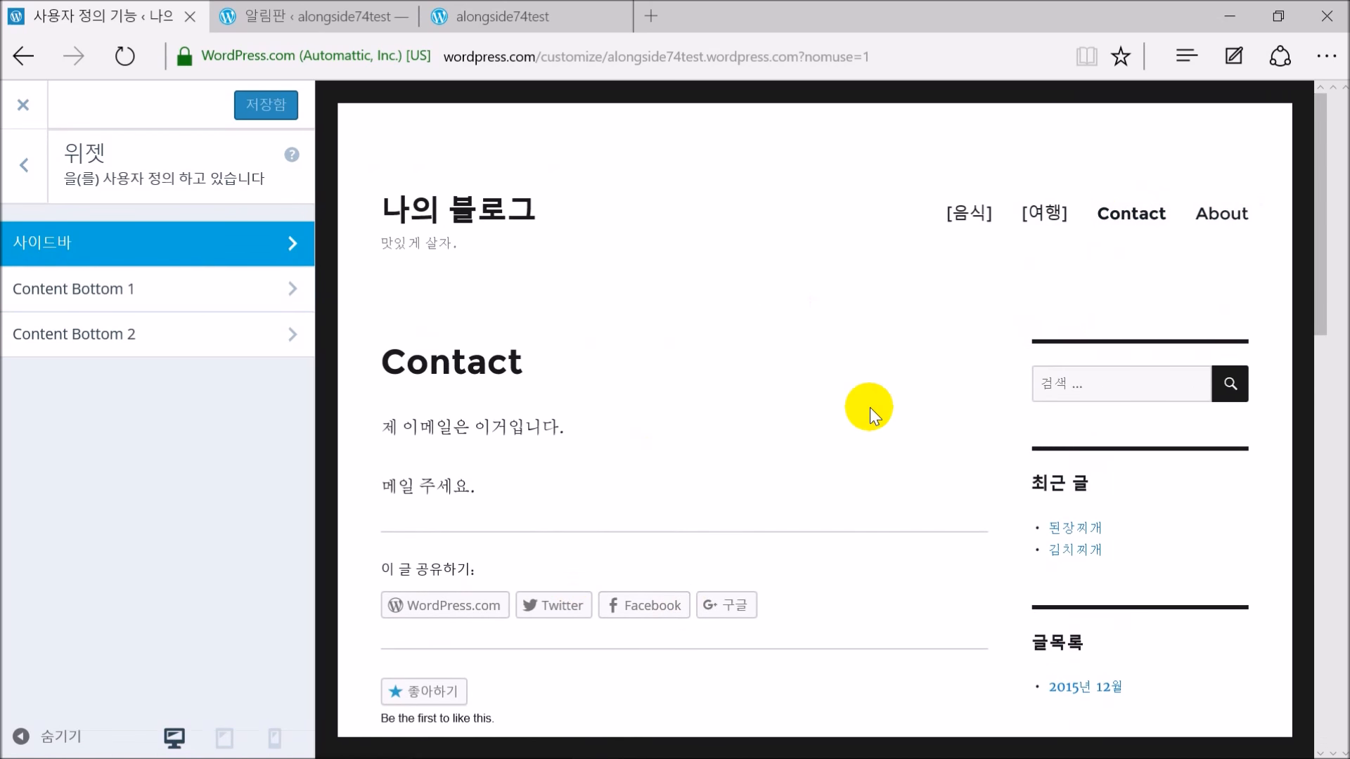
scroll(837, 432, down, 10)
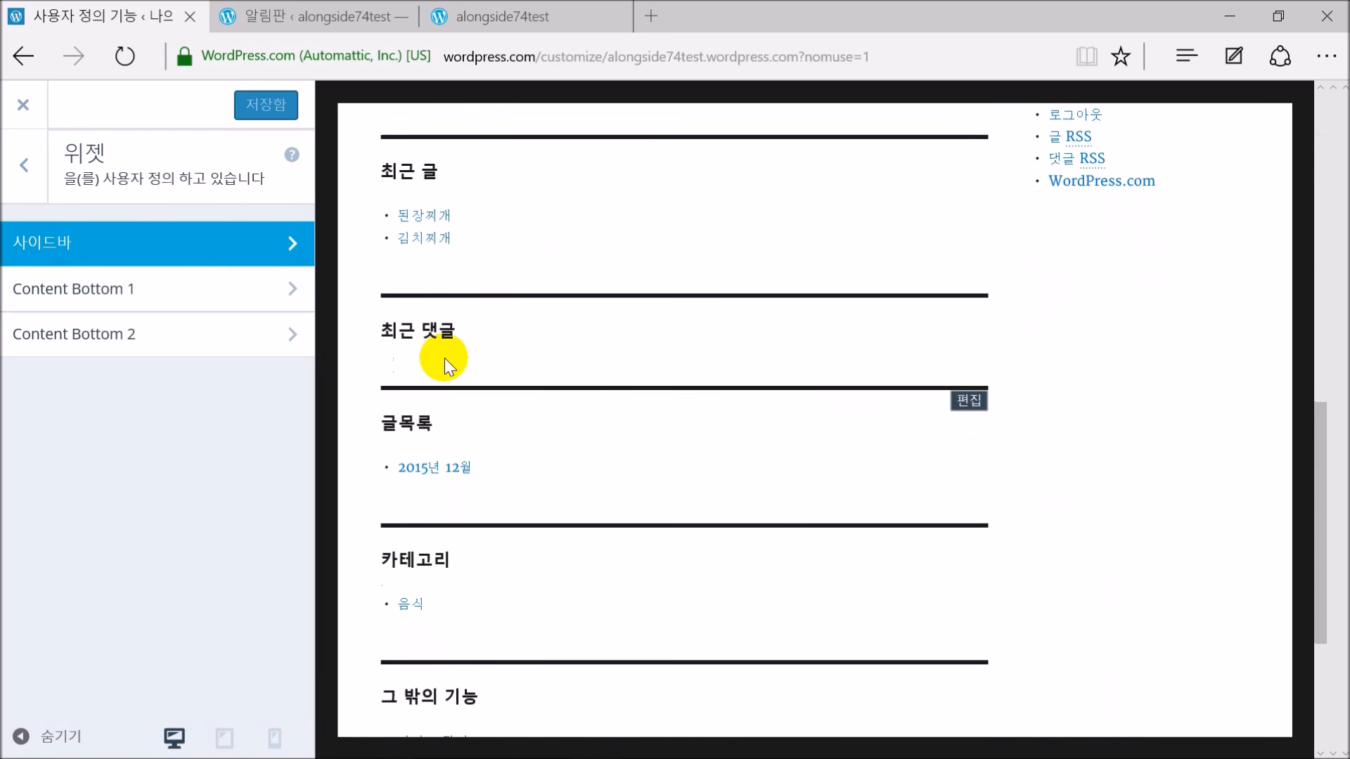
click(167, 294)
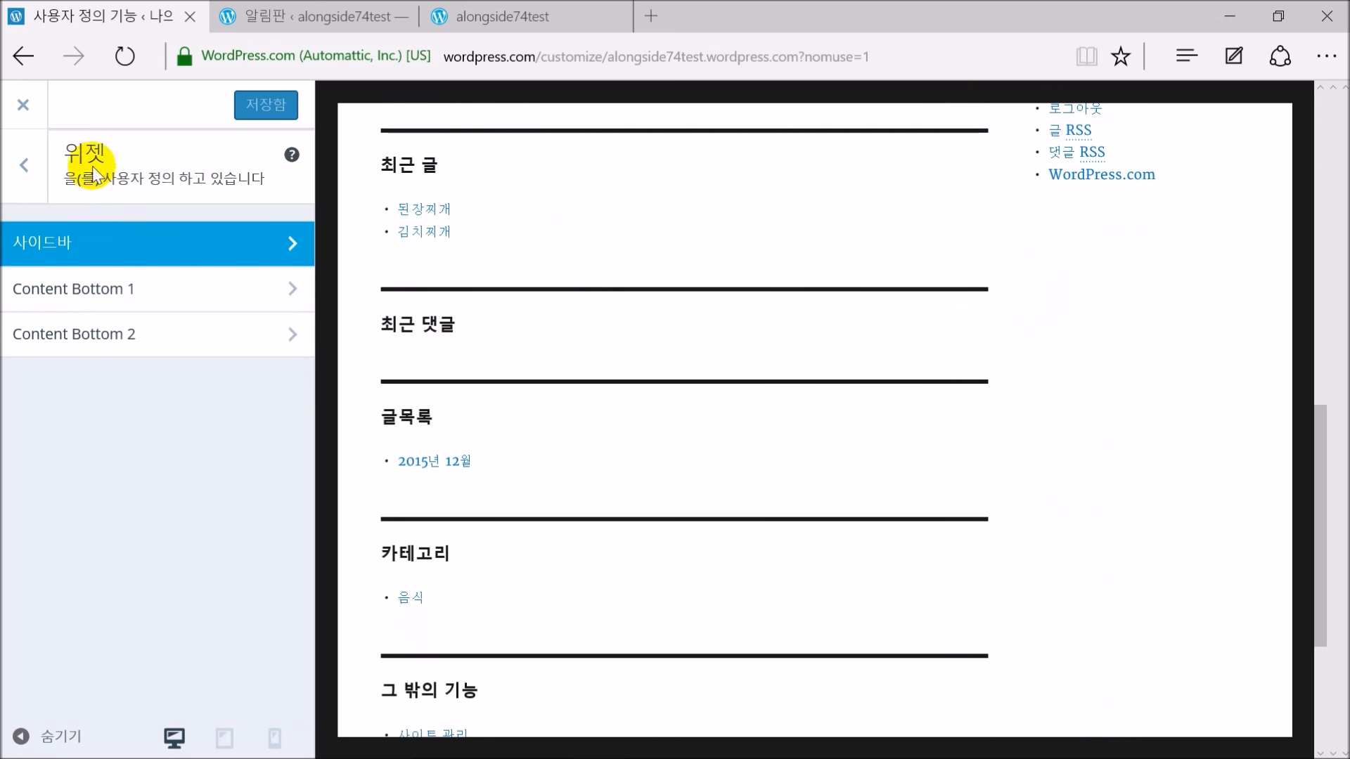
Return to the main Customizer menu, reopen Widgets and open Content Bottom 1
click(22, 165)
click(62, 536)
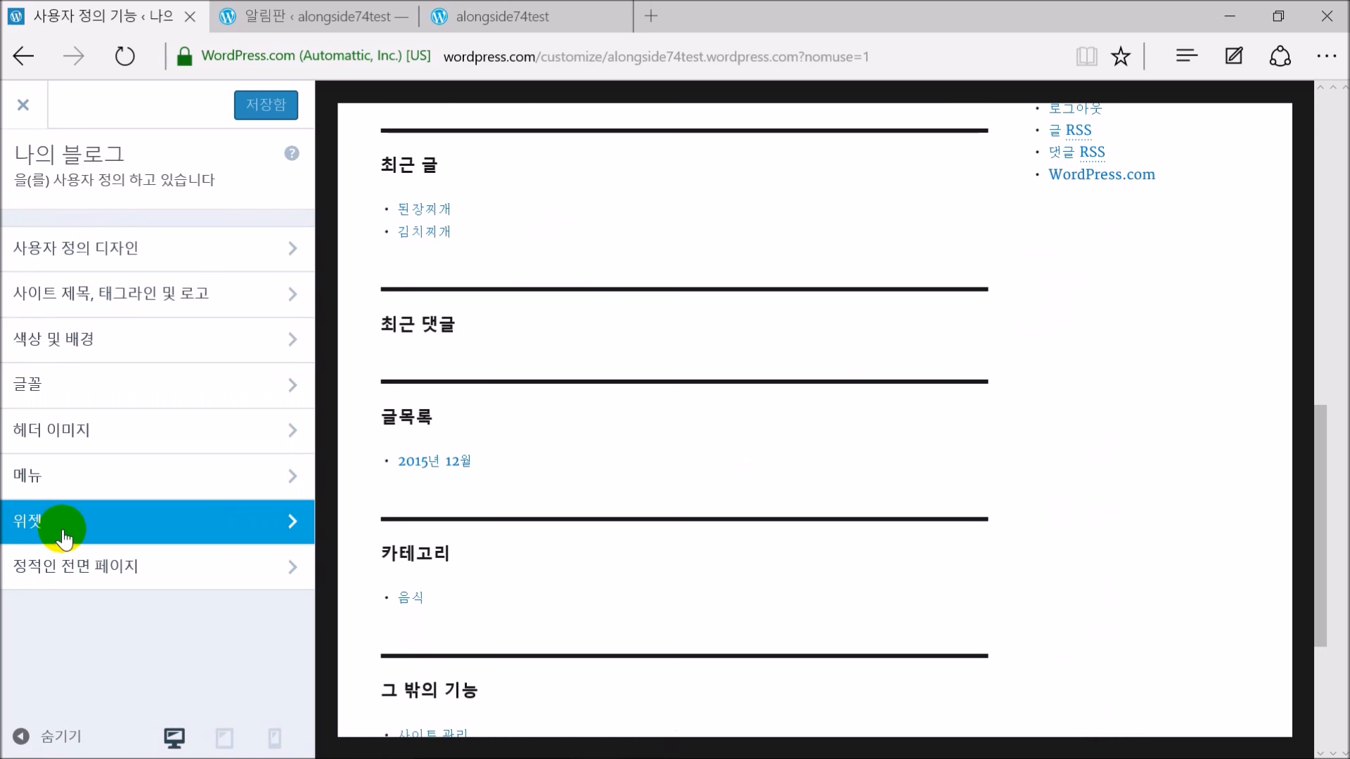
scroll(1188, 405, up, 1)
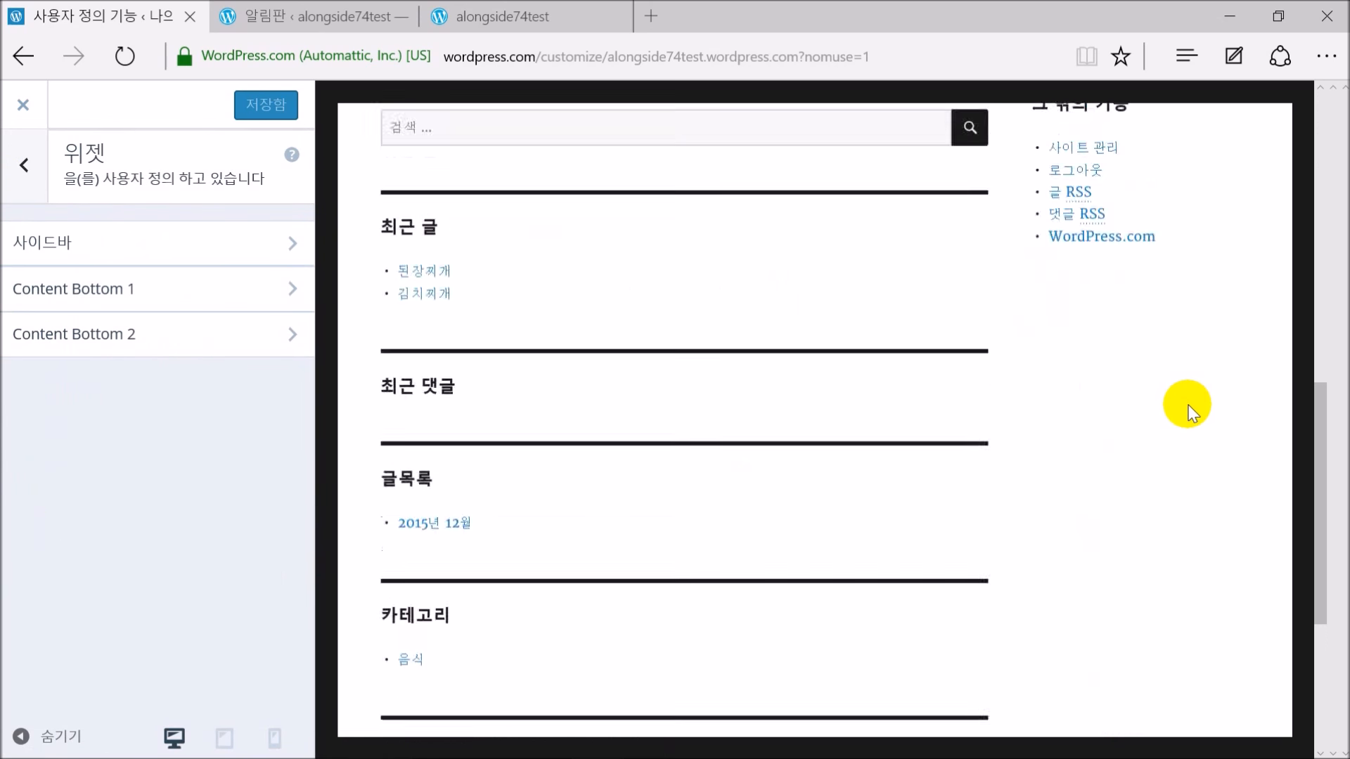
scroll(1188, 404, up, 10)
click(99, 299)
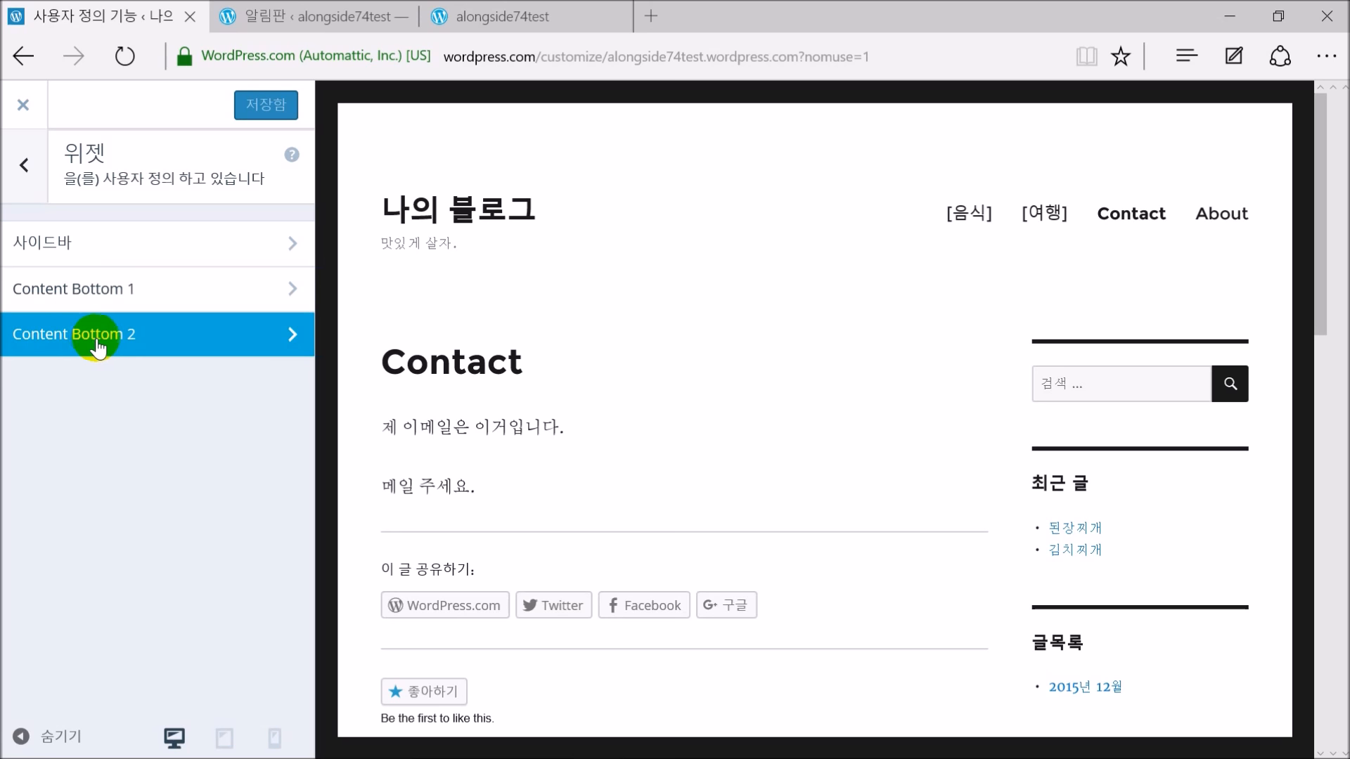
scroll(669, 412, down, 10)
scroll(679, 413, up, 3)
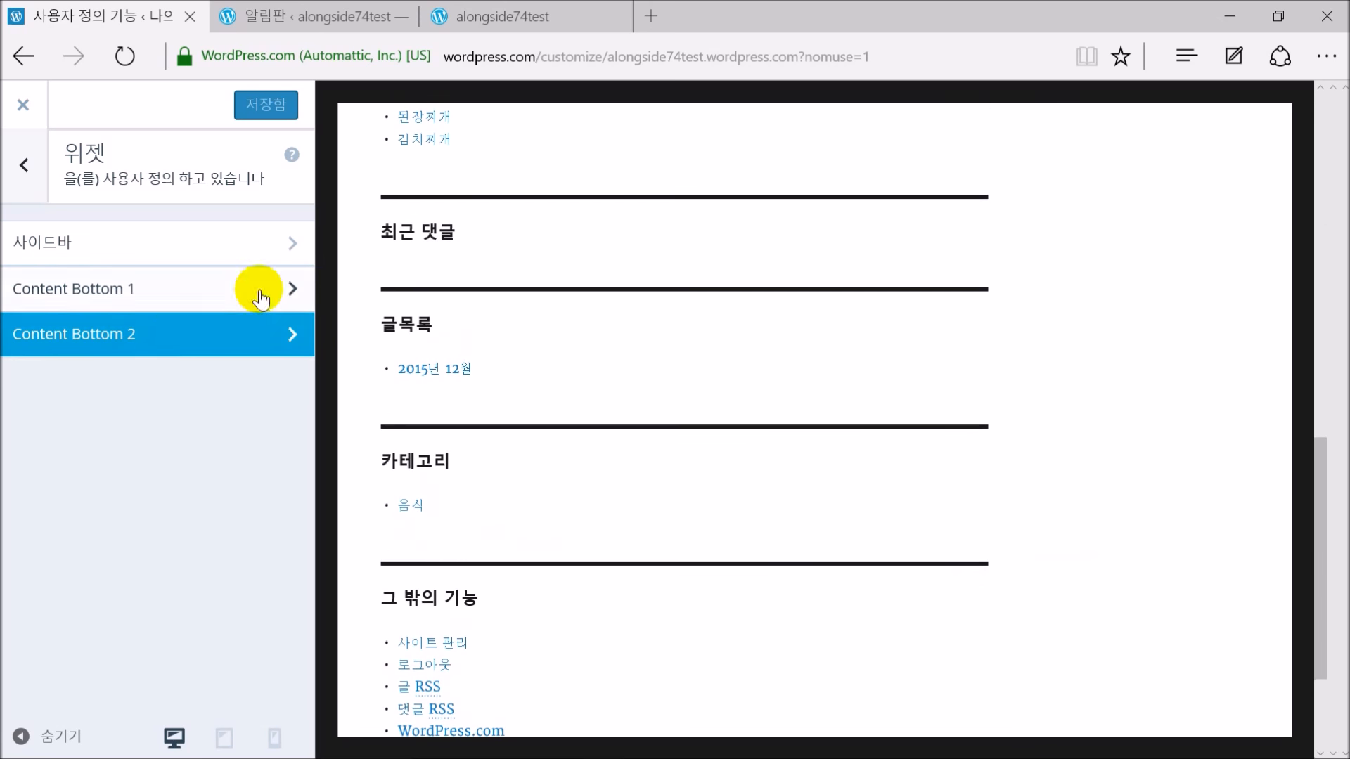
scroll(618, 431, up, 5)
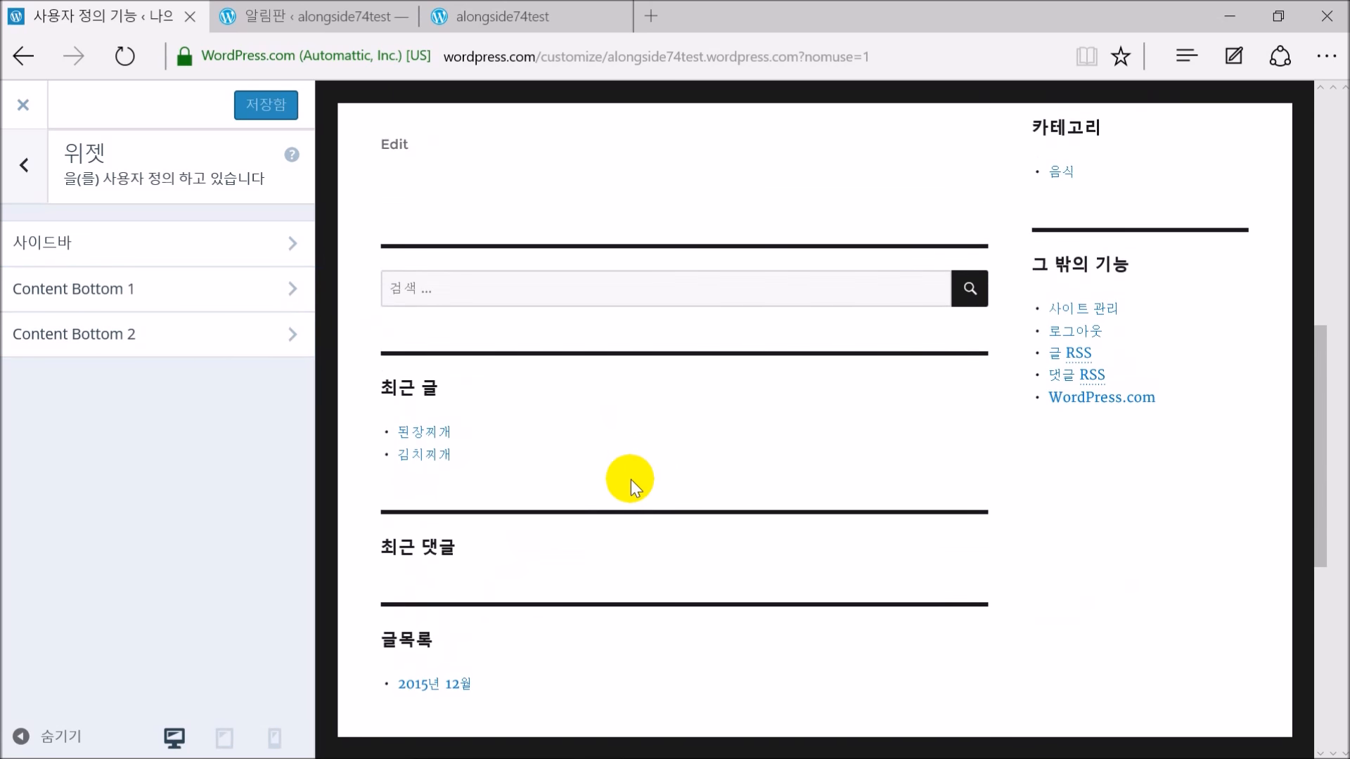
scroll(691, 467, up, 2)
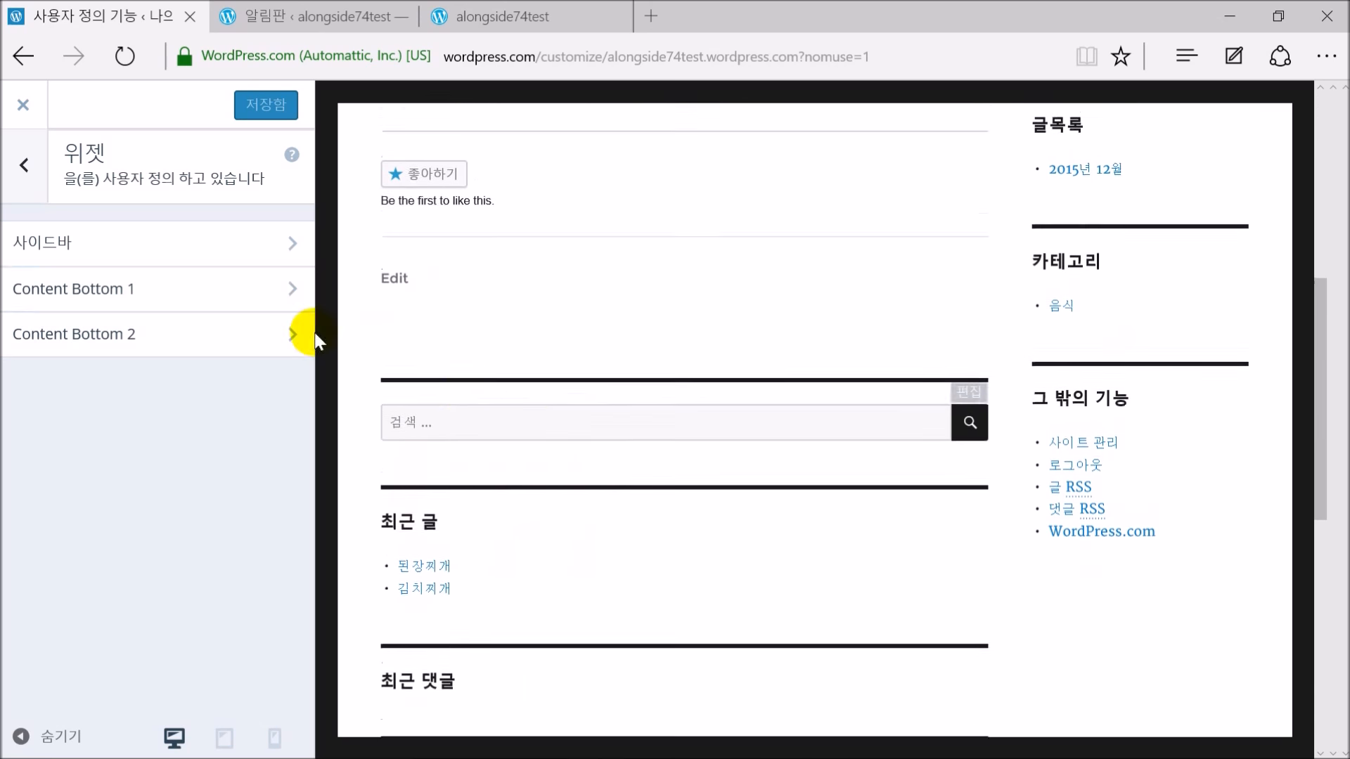
click(145, 299)
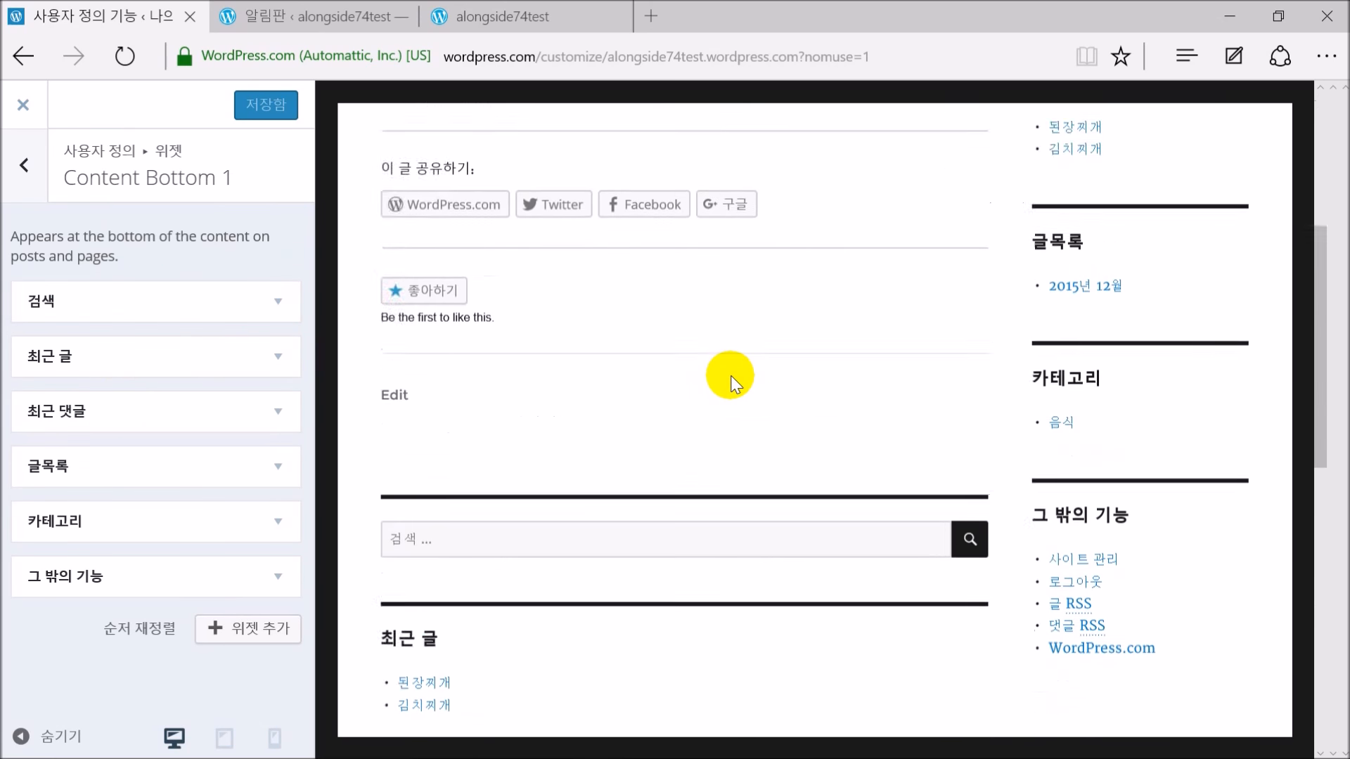
Expand the 최근 글 widget to show its blank title, 5 posts and hidden dates
scroll(512, 325, down, 6)
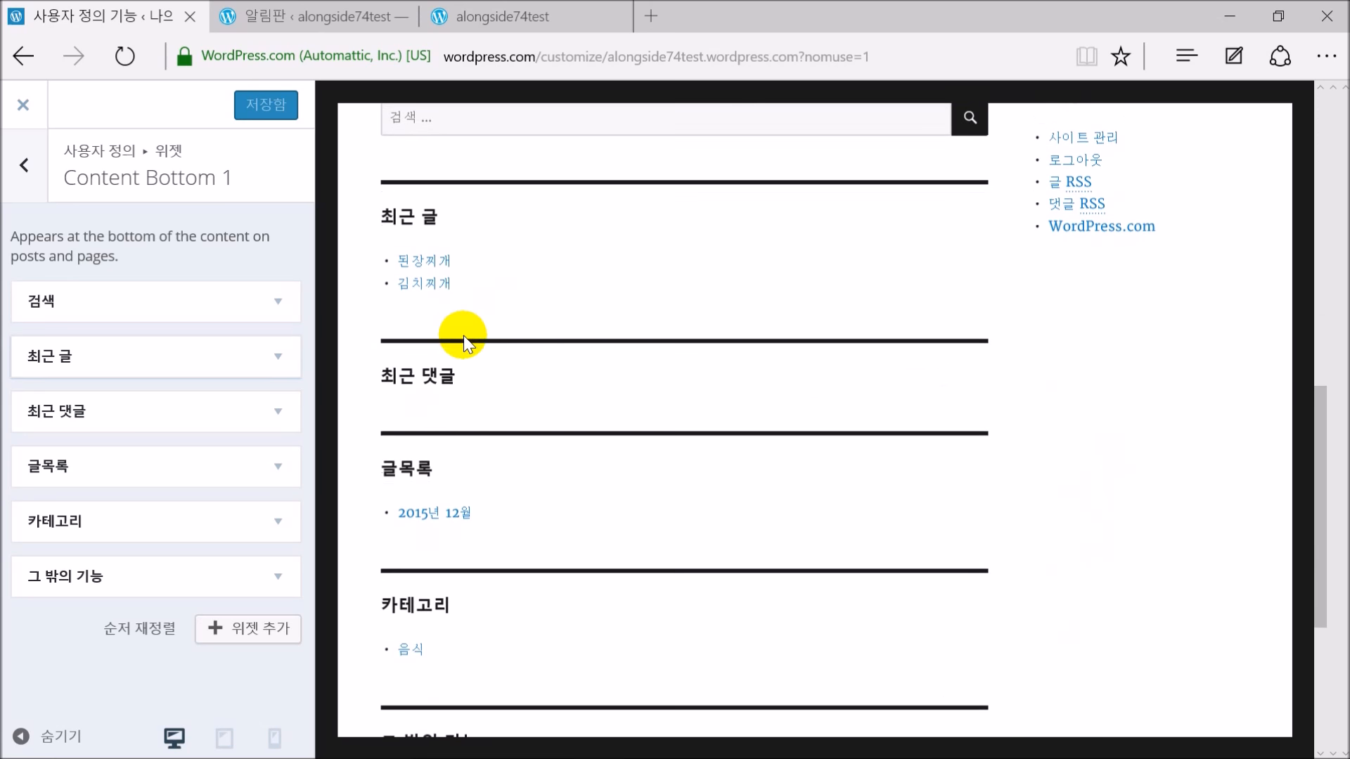
scroll(497, 370, up, 3)
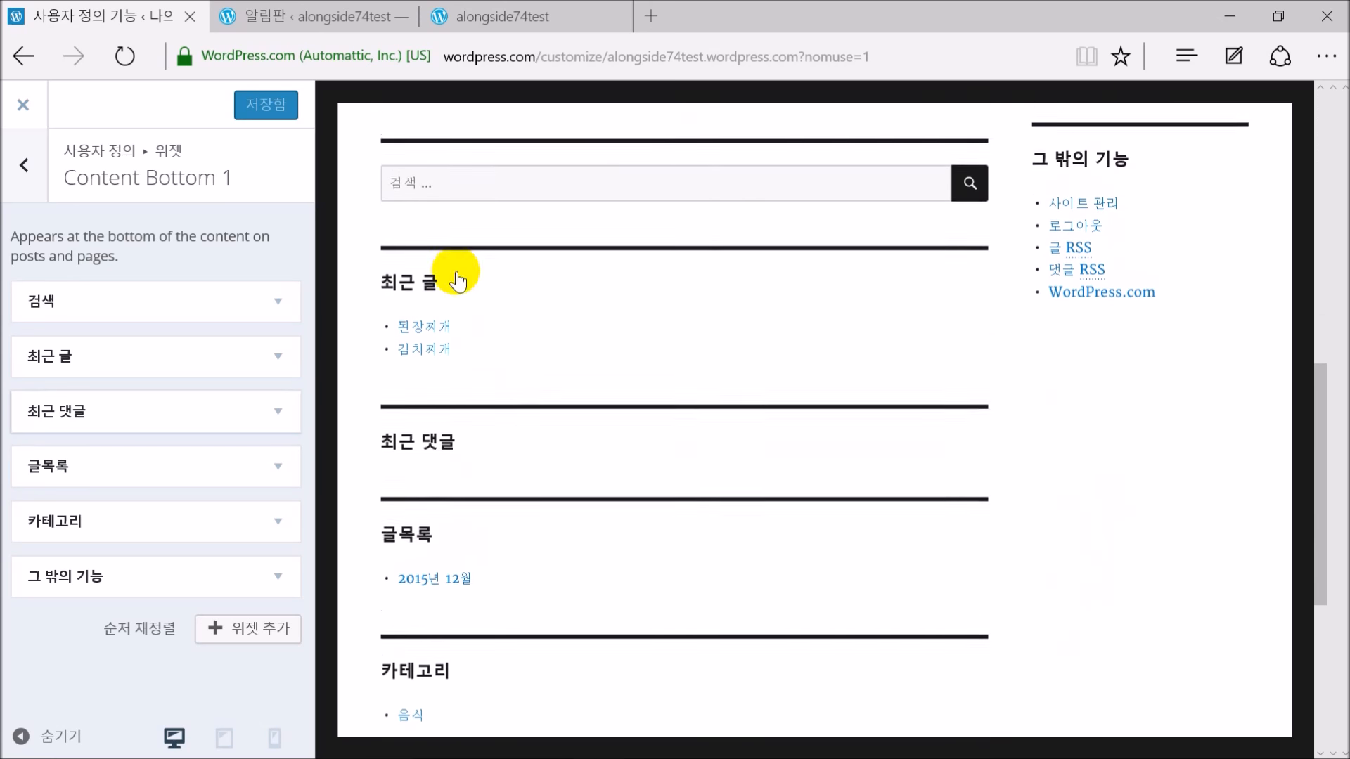
scroll(853, 217, up, 1)
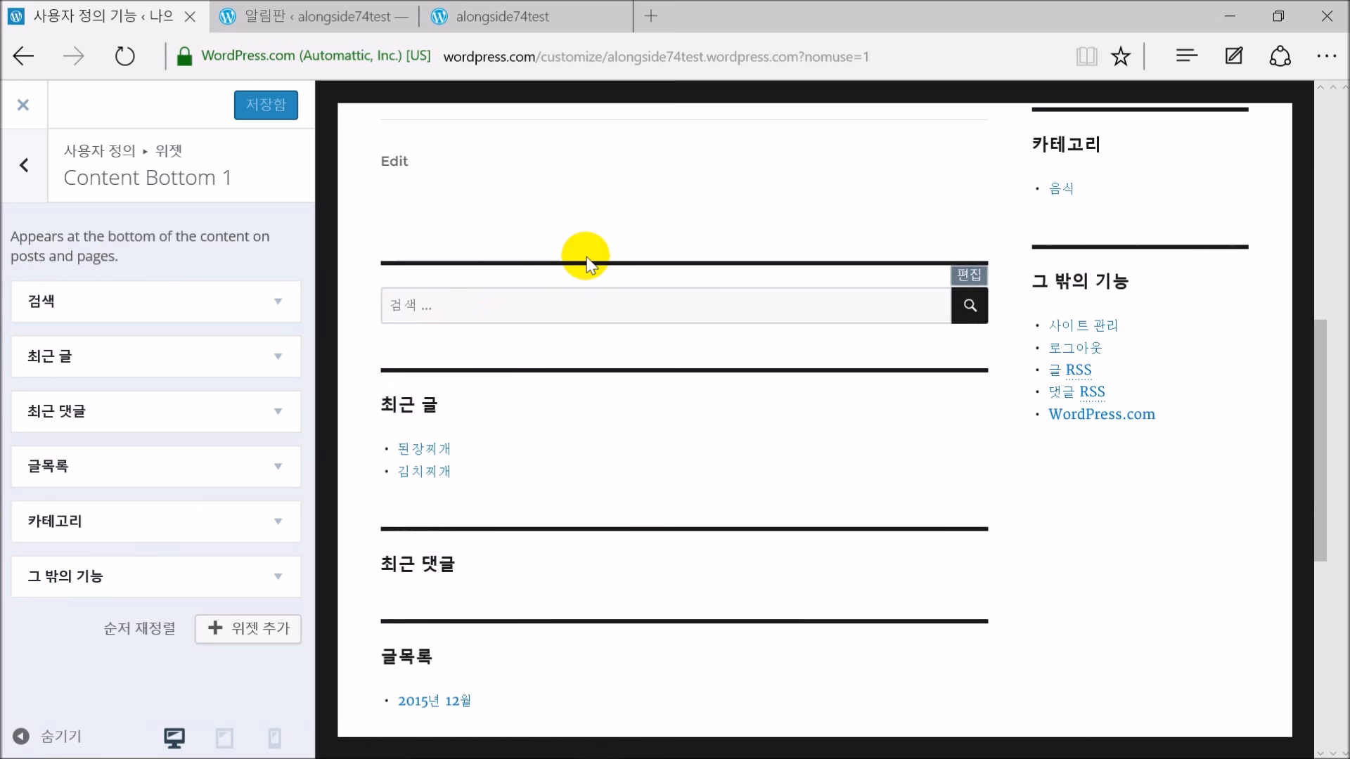
click(277, 355)
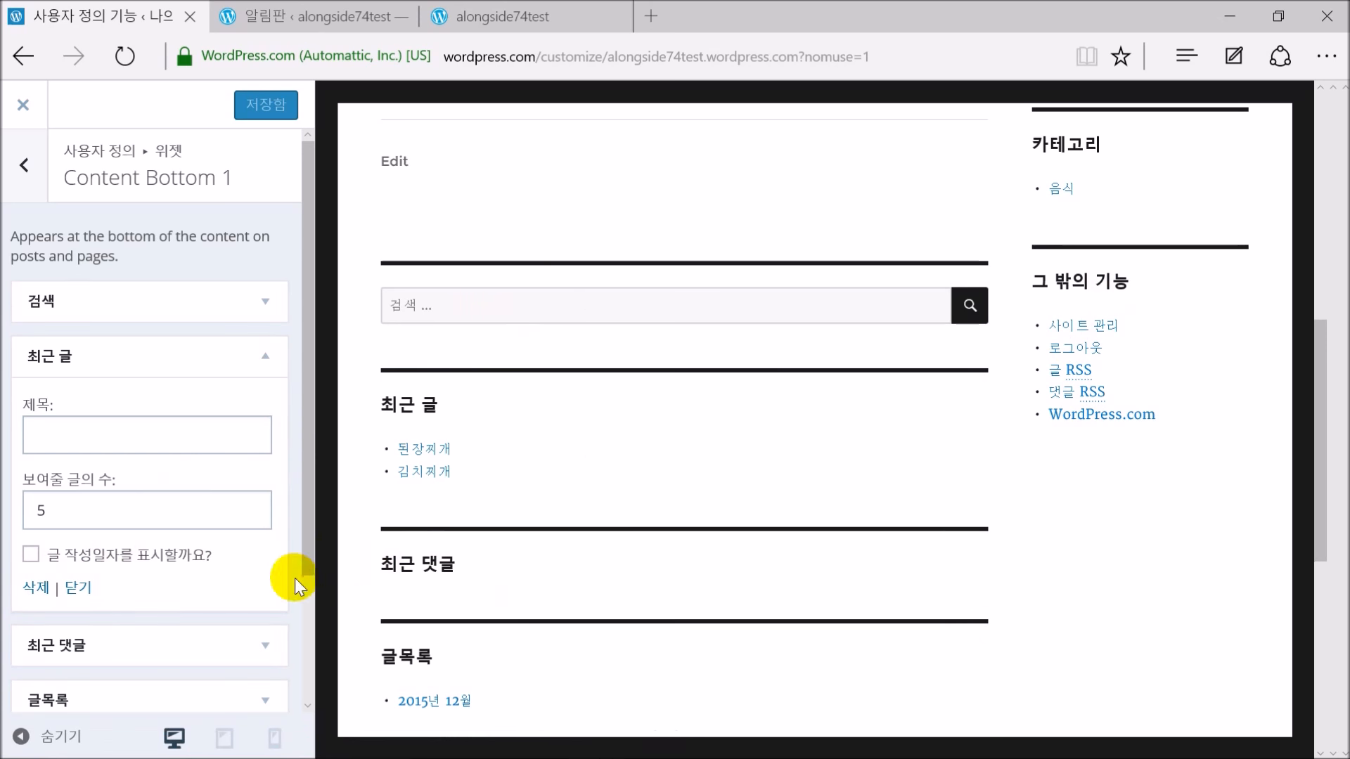
Delete the 최근 글 and 검색 widgets, keeping 최근 댓글 untouched
click(32, 591)
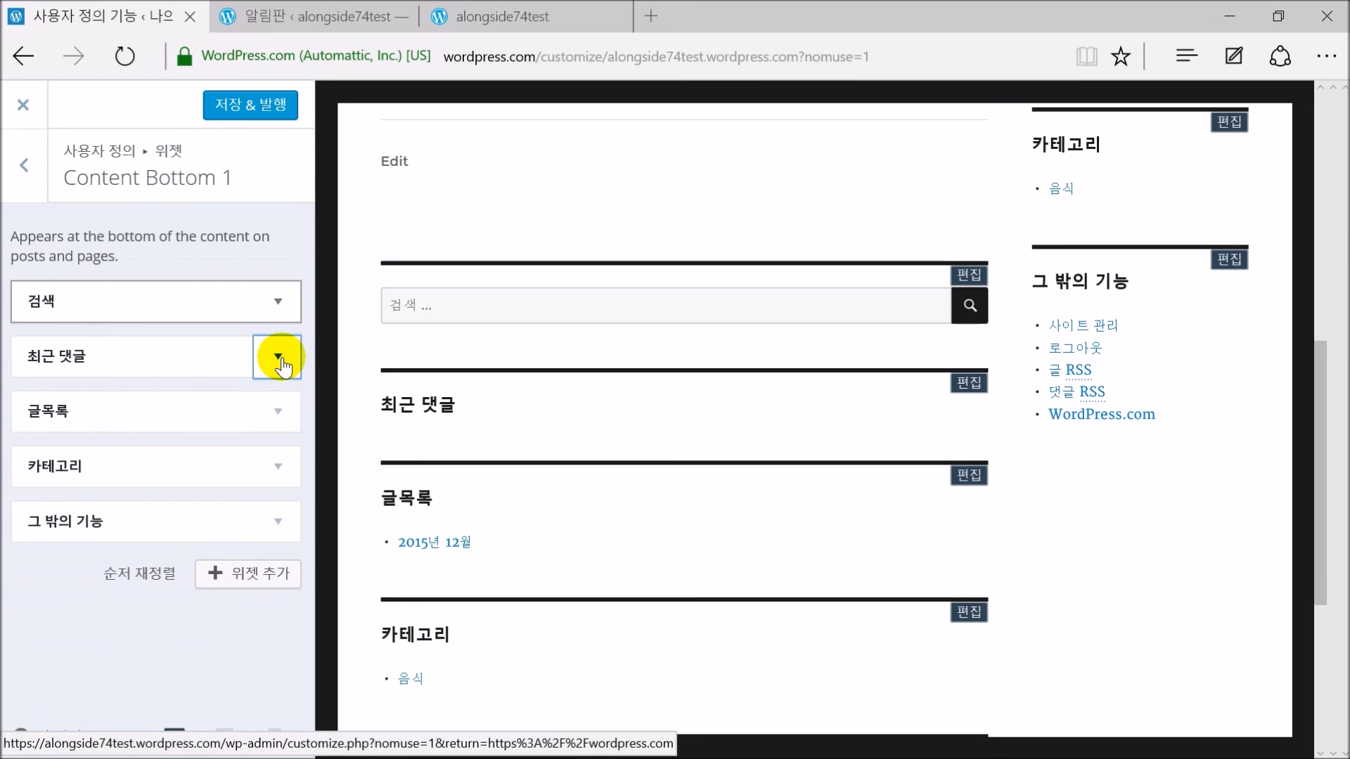
click(277, 354)
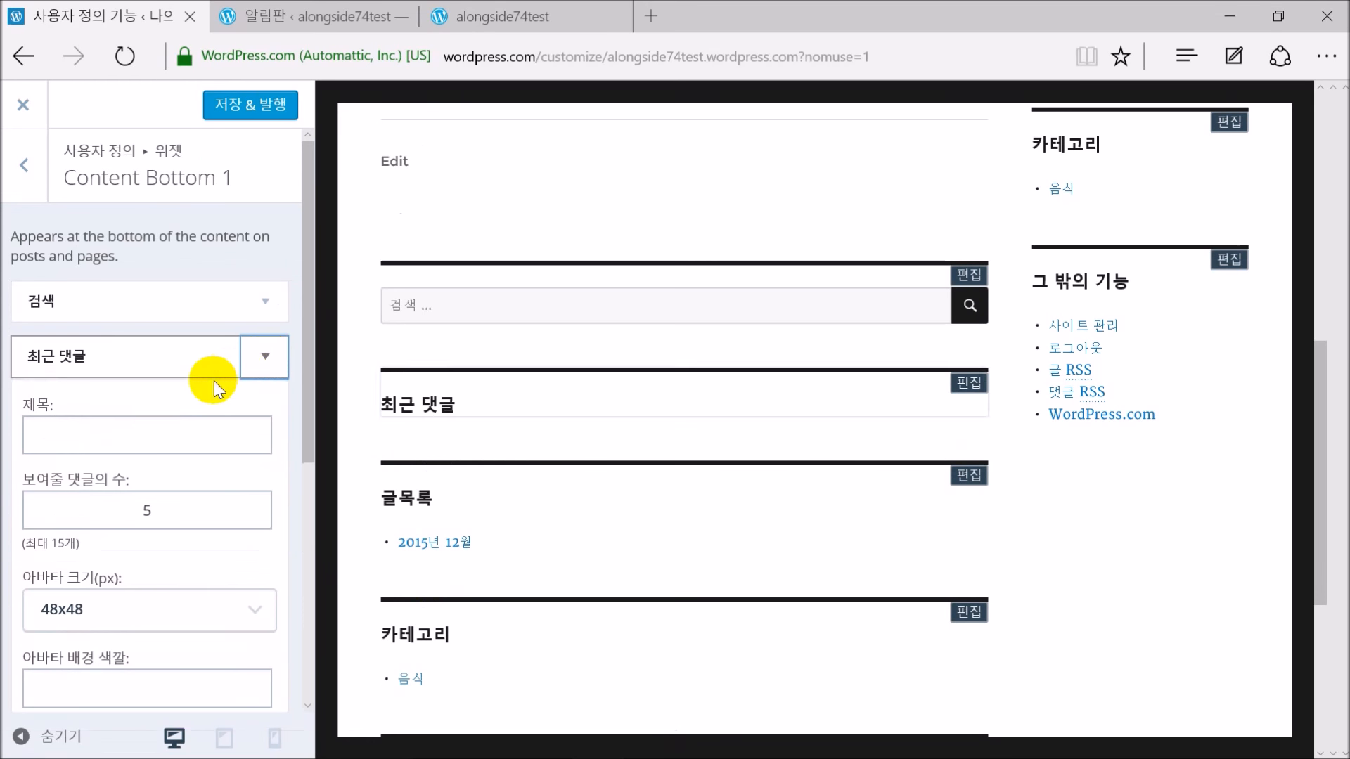
scroll(78, 558, down, 6)
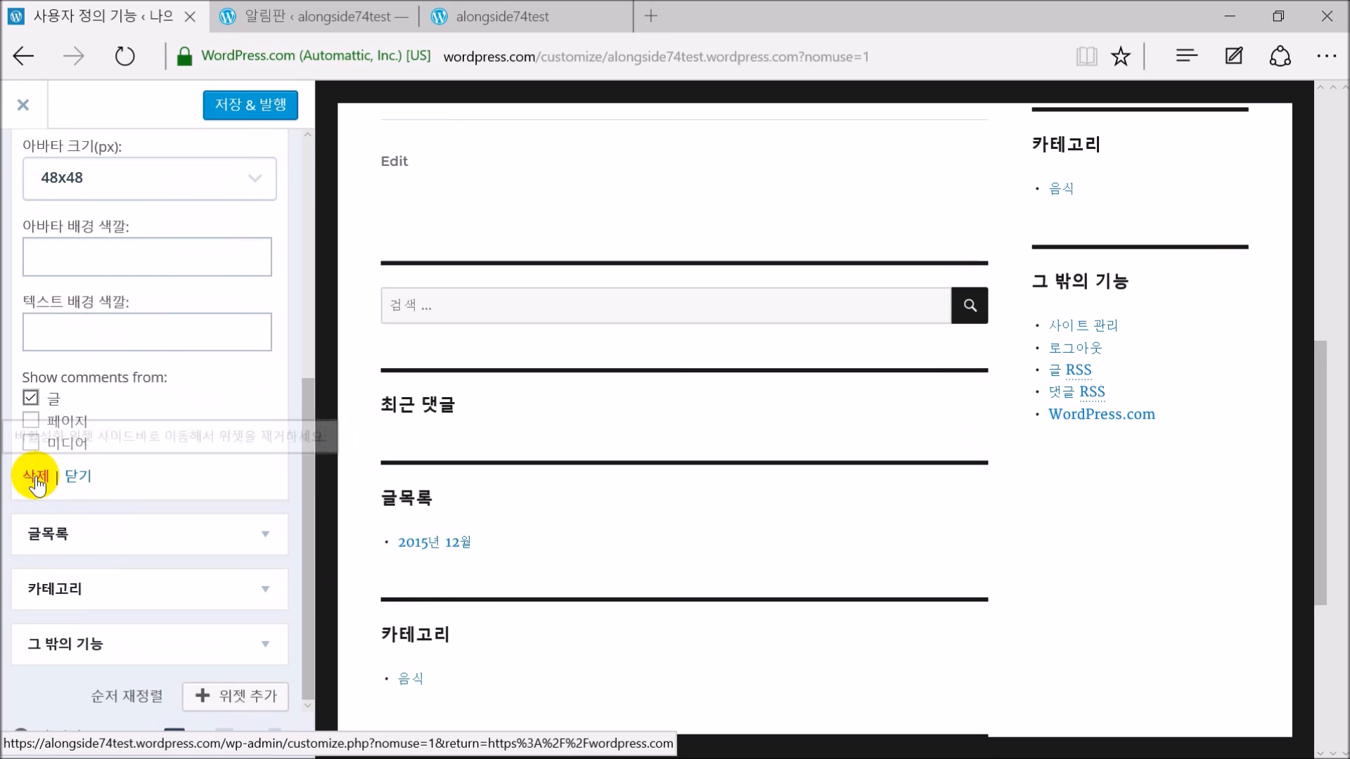
click(73, 483)
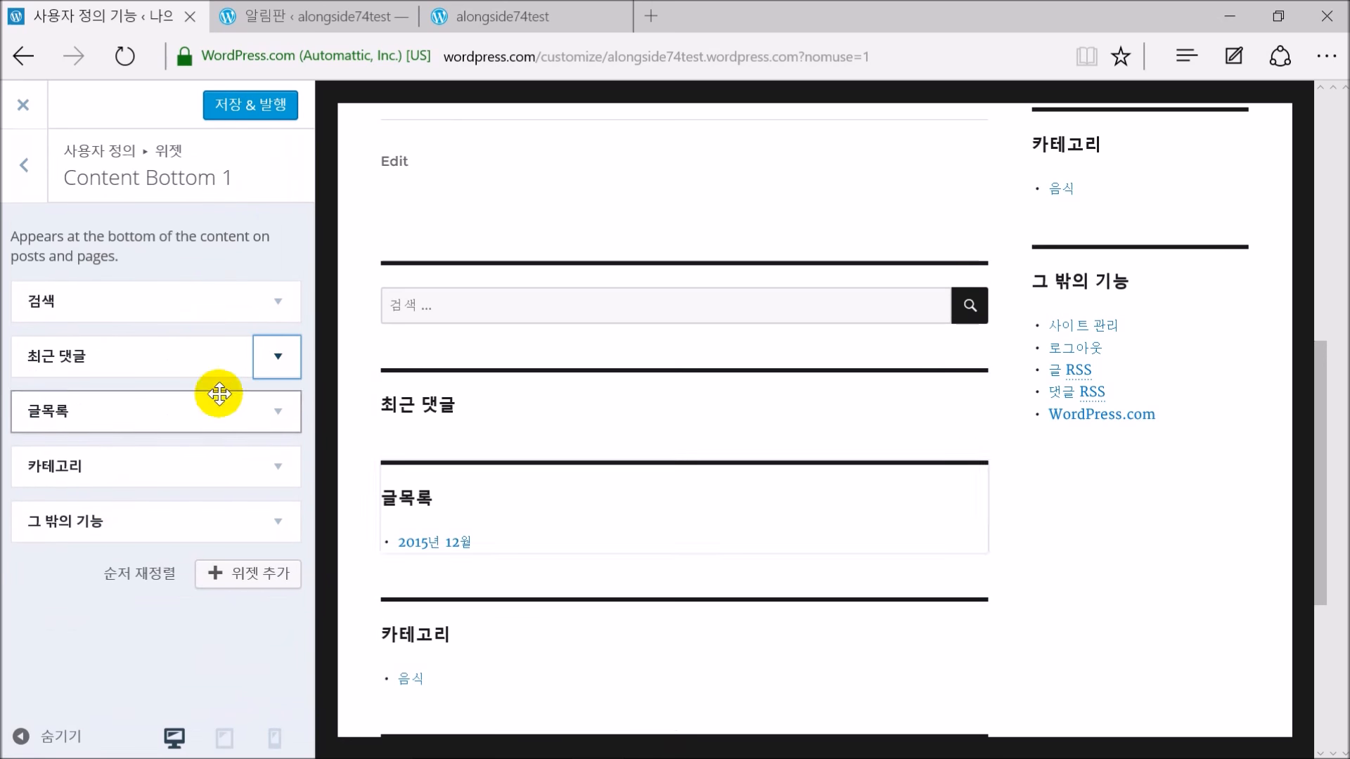
click(279, 309)
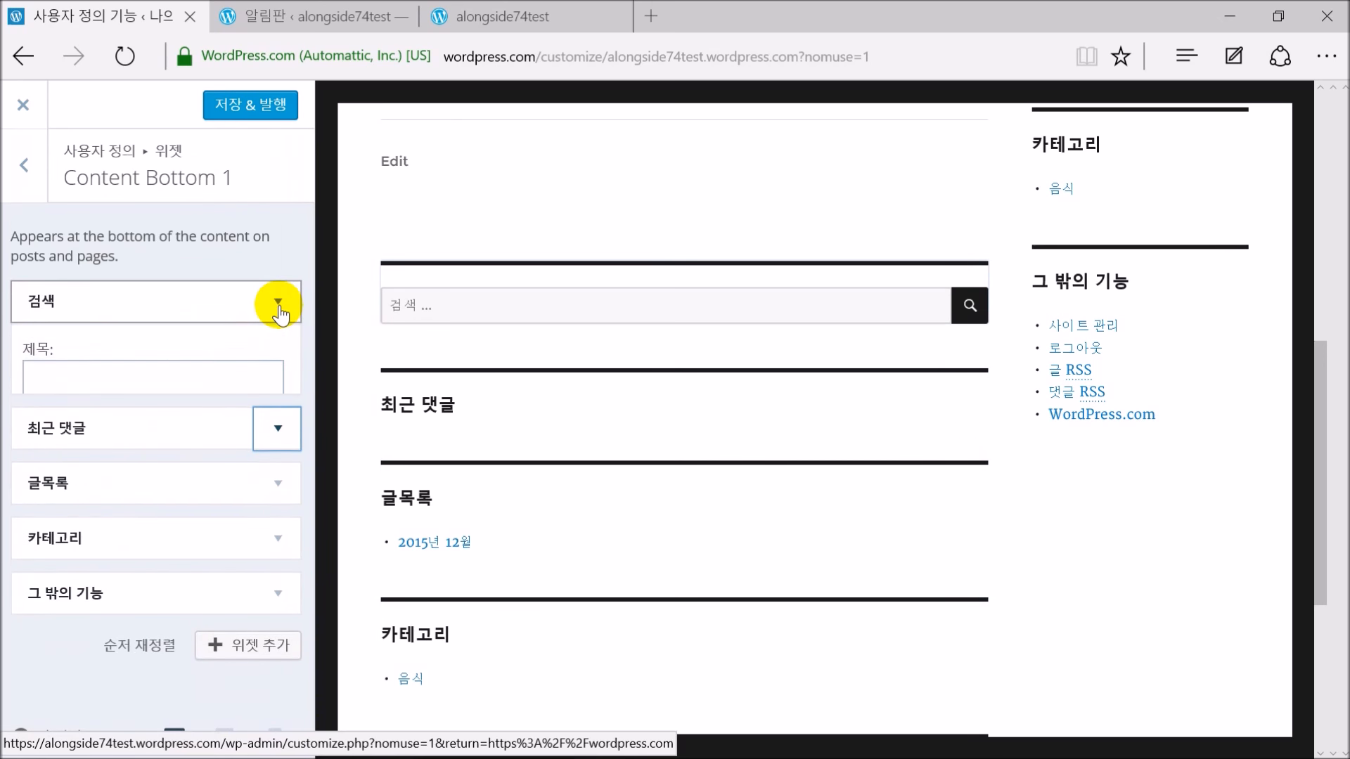
click(39, 418)
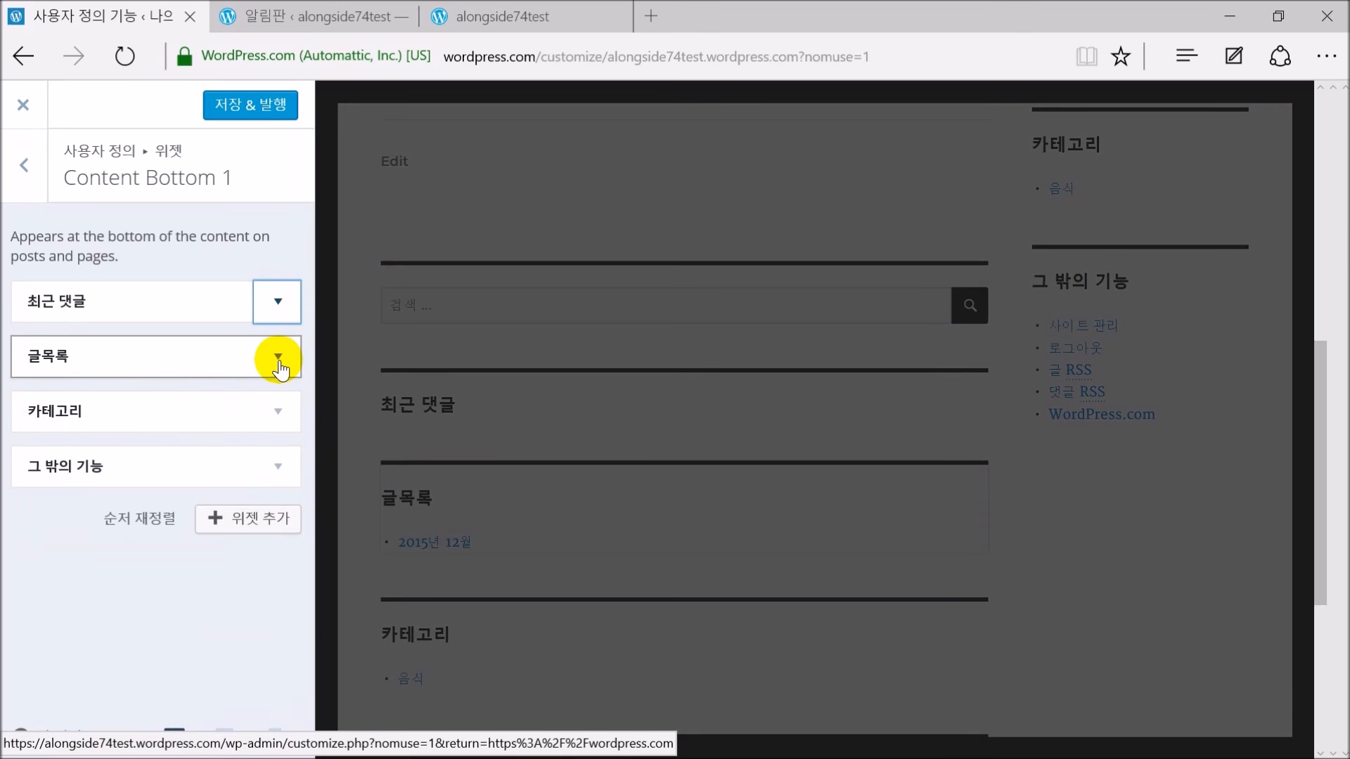
Delete the 글목록, 카테고리 and 그 밖의 기능 widgets from Content Bottom 1
click(278, 357)
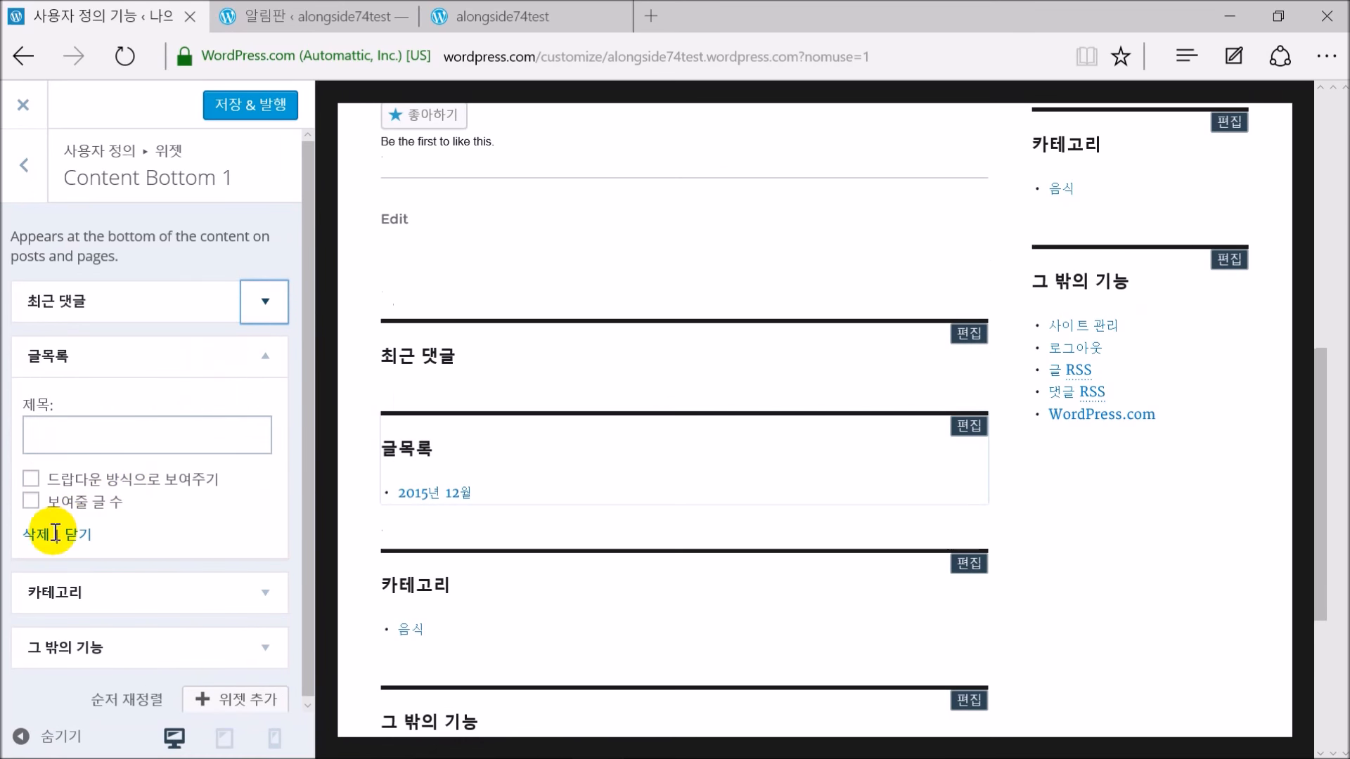
click(41, 450)
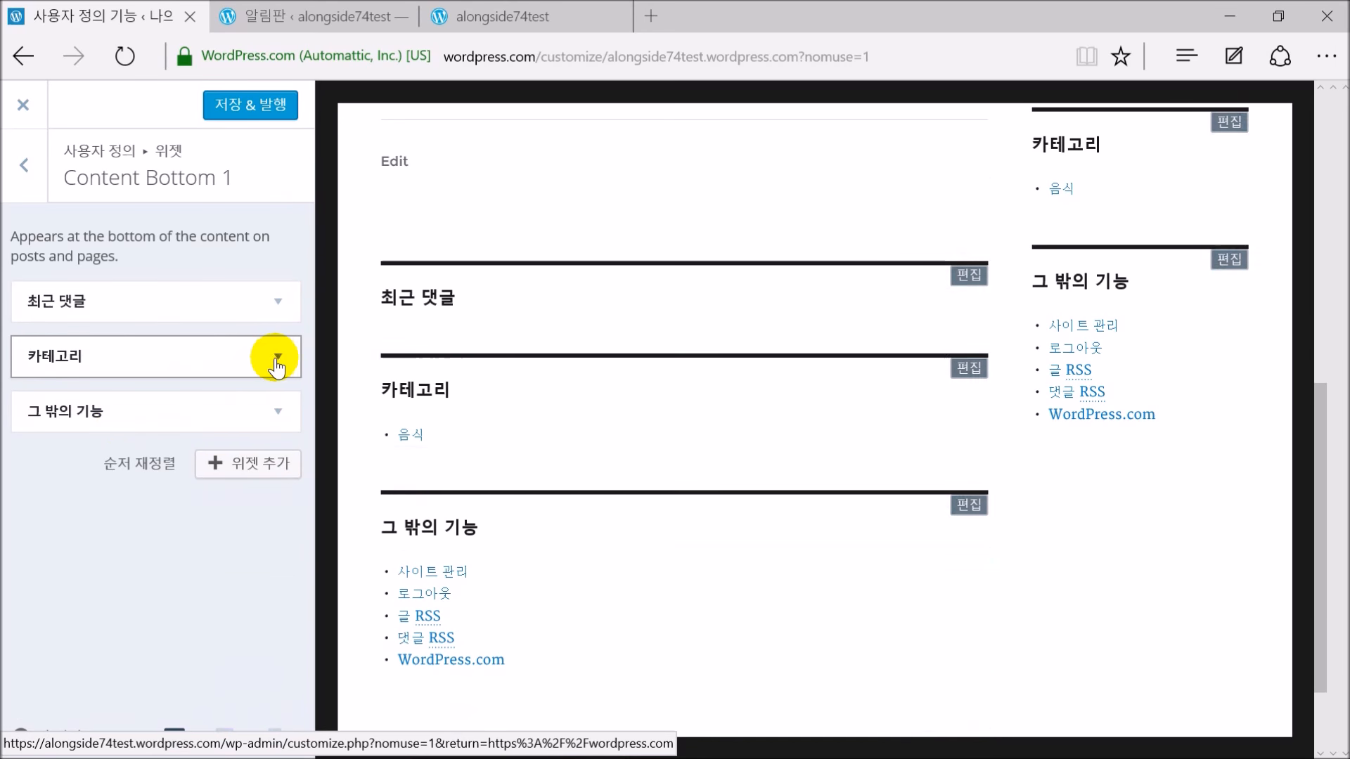
click(274, 356)
click(37, 559)
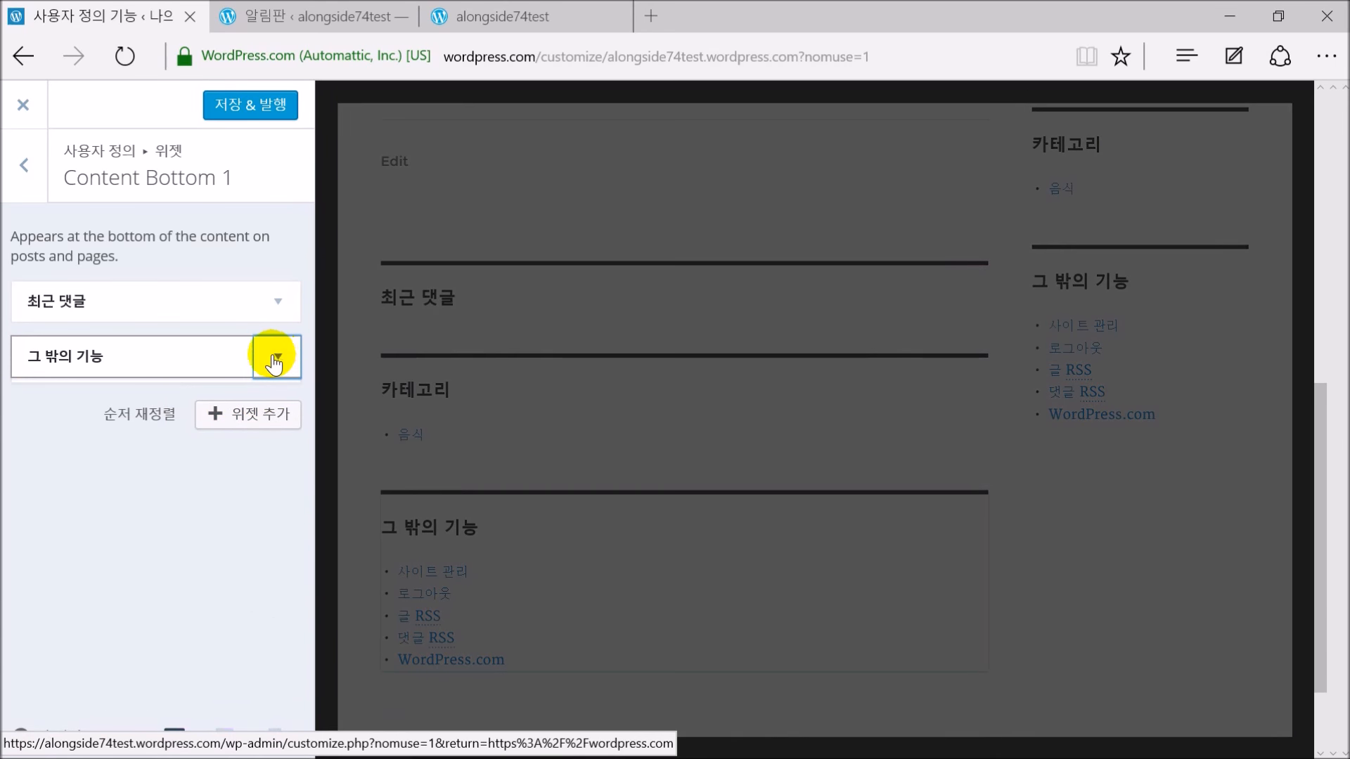
click(274, 363)
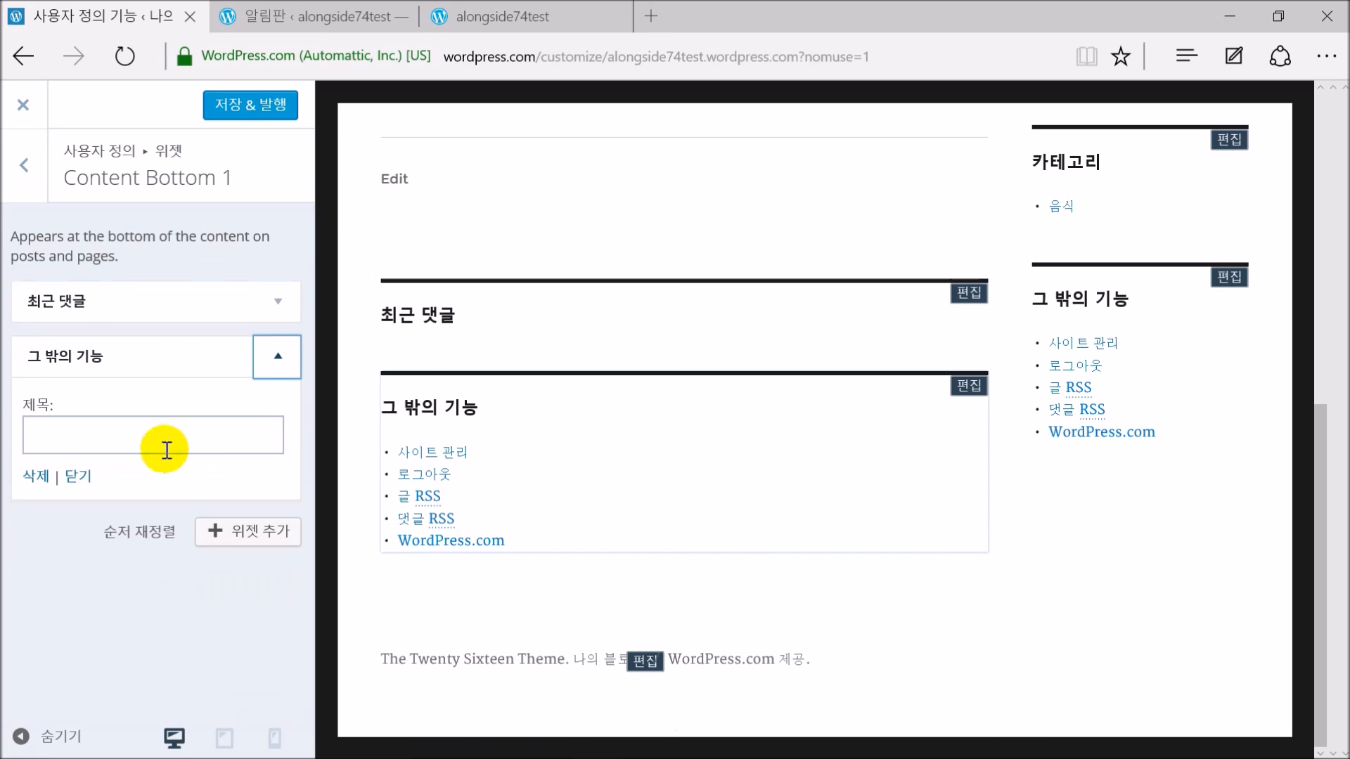
click(37, 473)
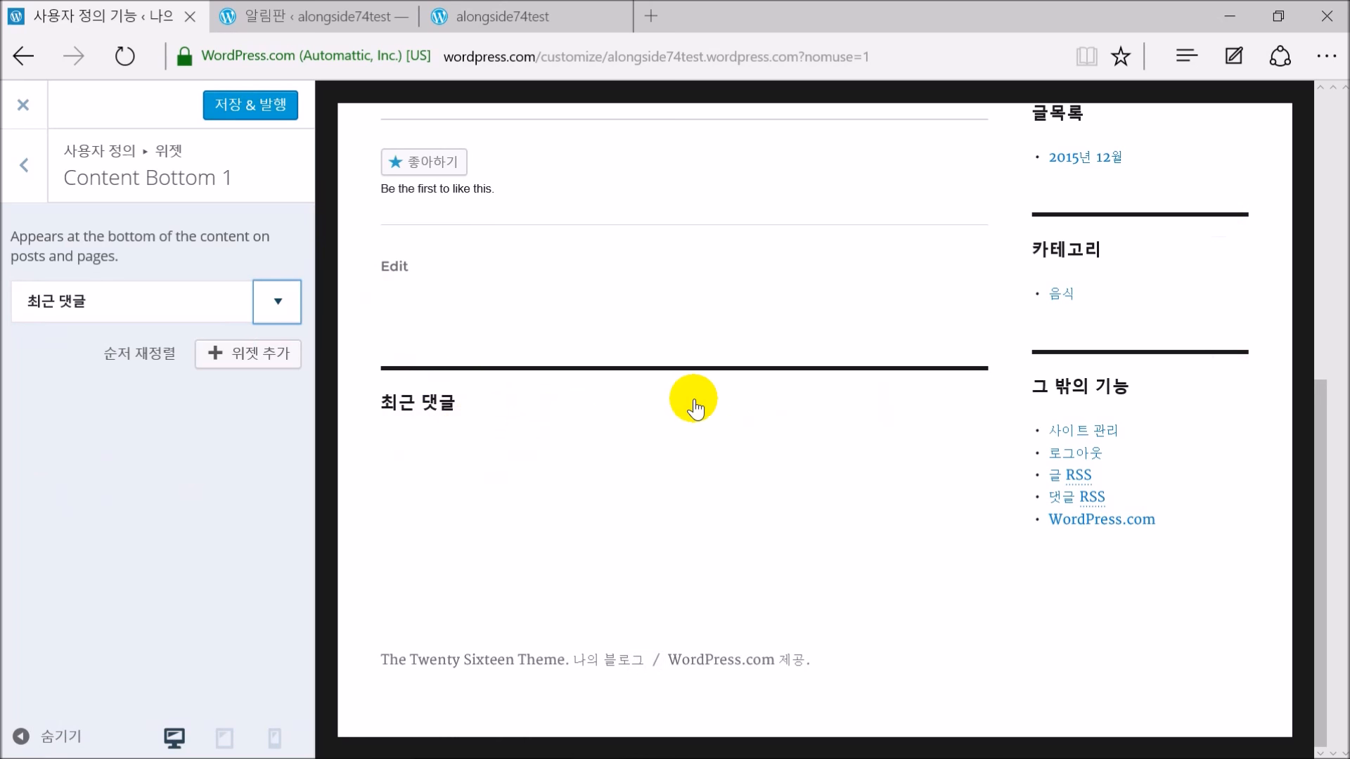
Publish the Content Bottom 1 changes with 저장 & 발행, then open Content Bottom 2
click(249, 110)
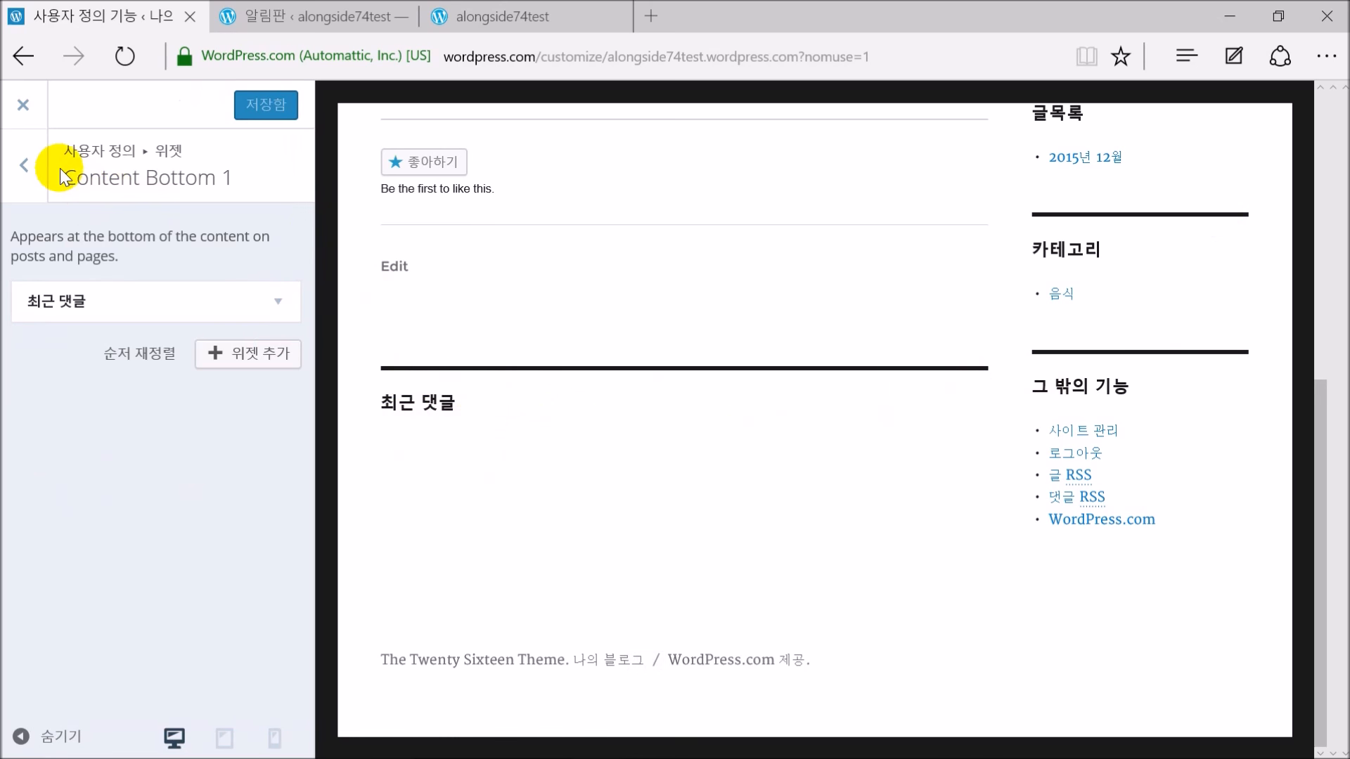
click(22, 165)
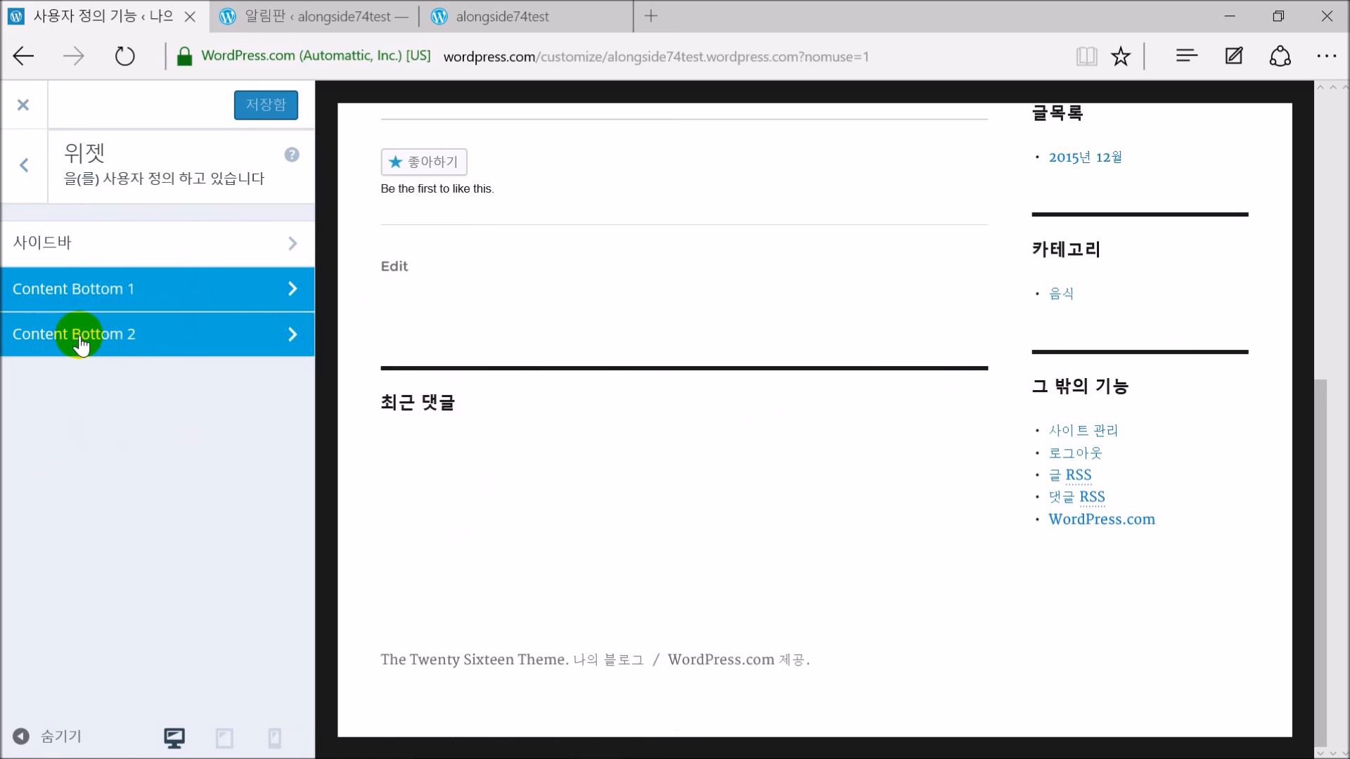
click(79, 340)
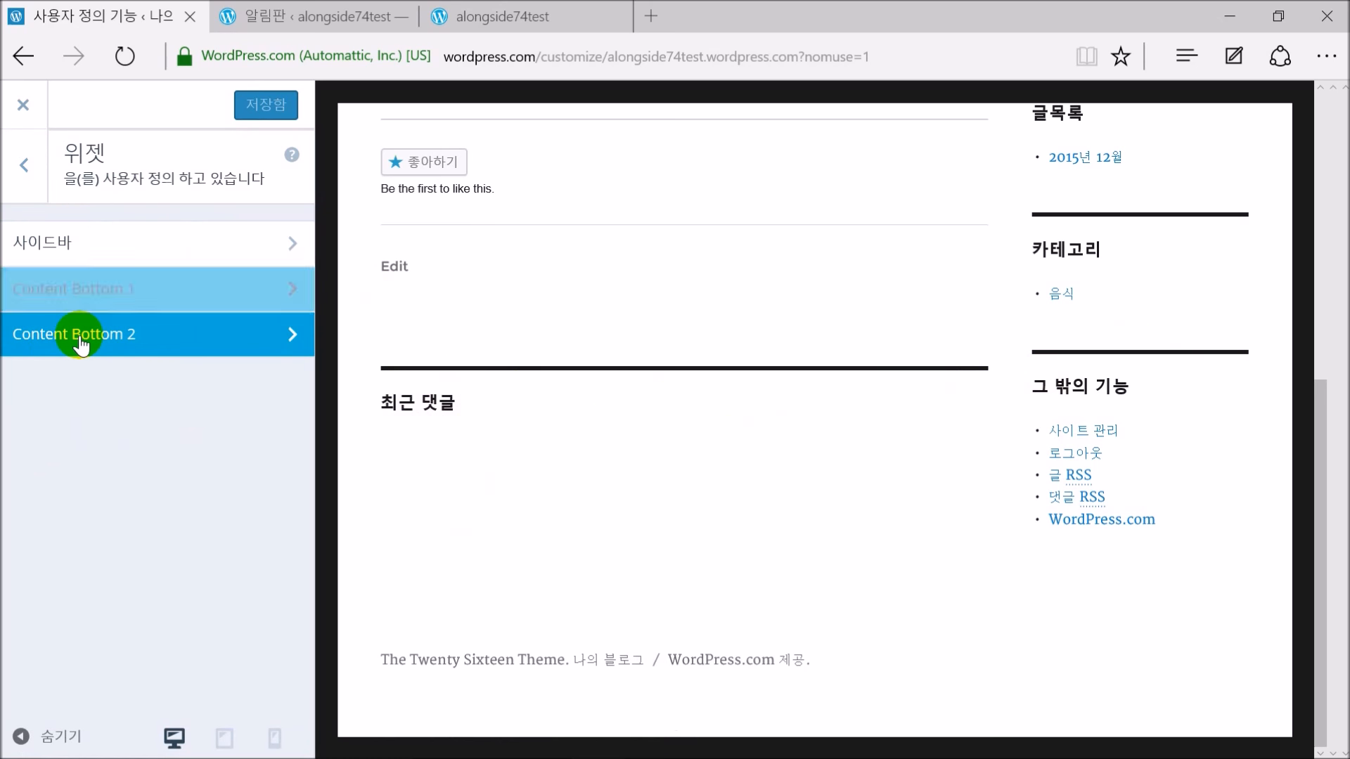
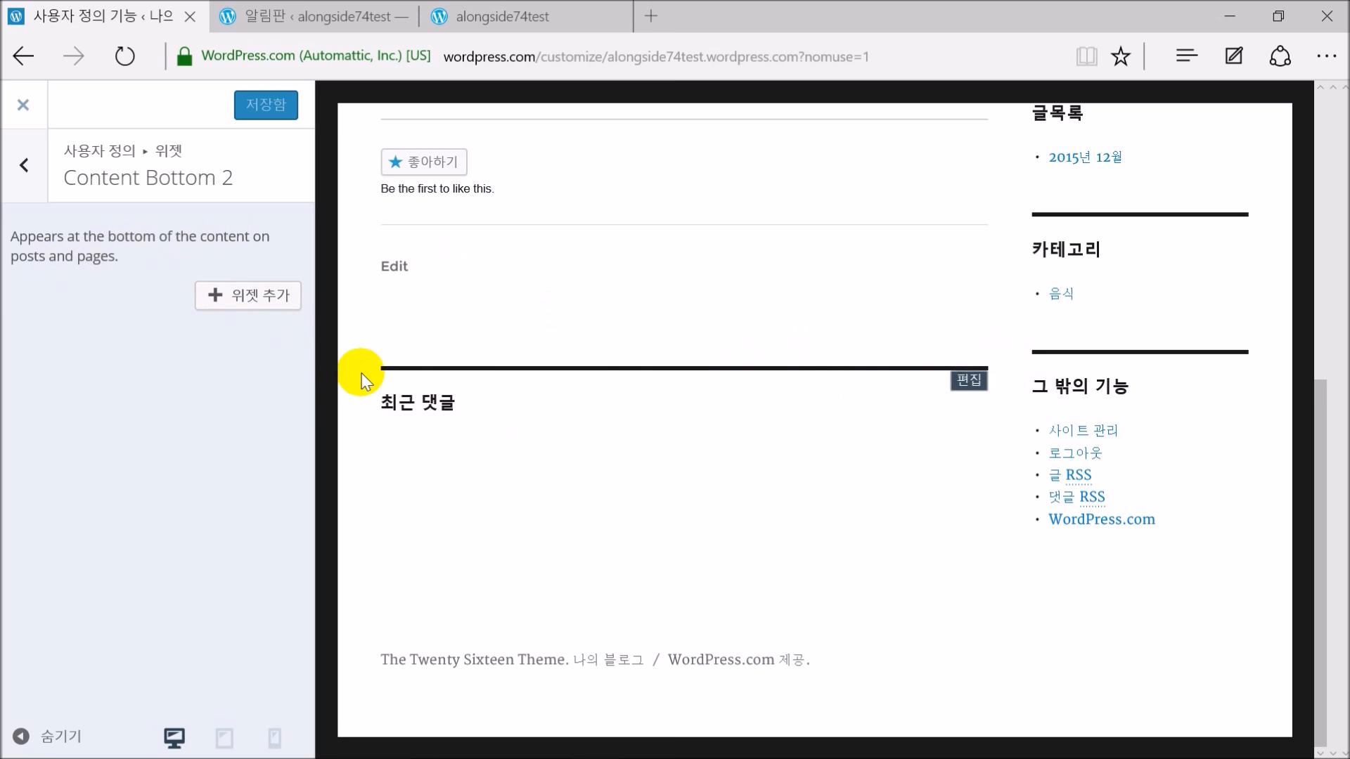
Add a 달력 (Calendar) widget to Content Bottom 2 and publish it with 저장 & 발행
click(265, 307)
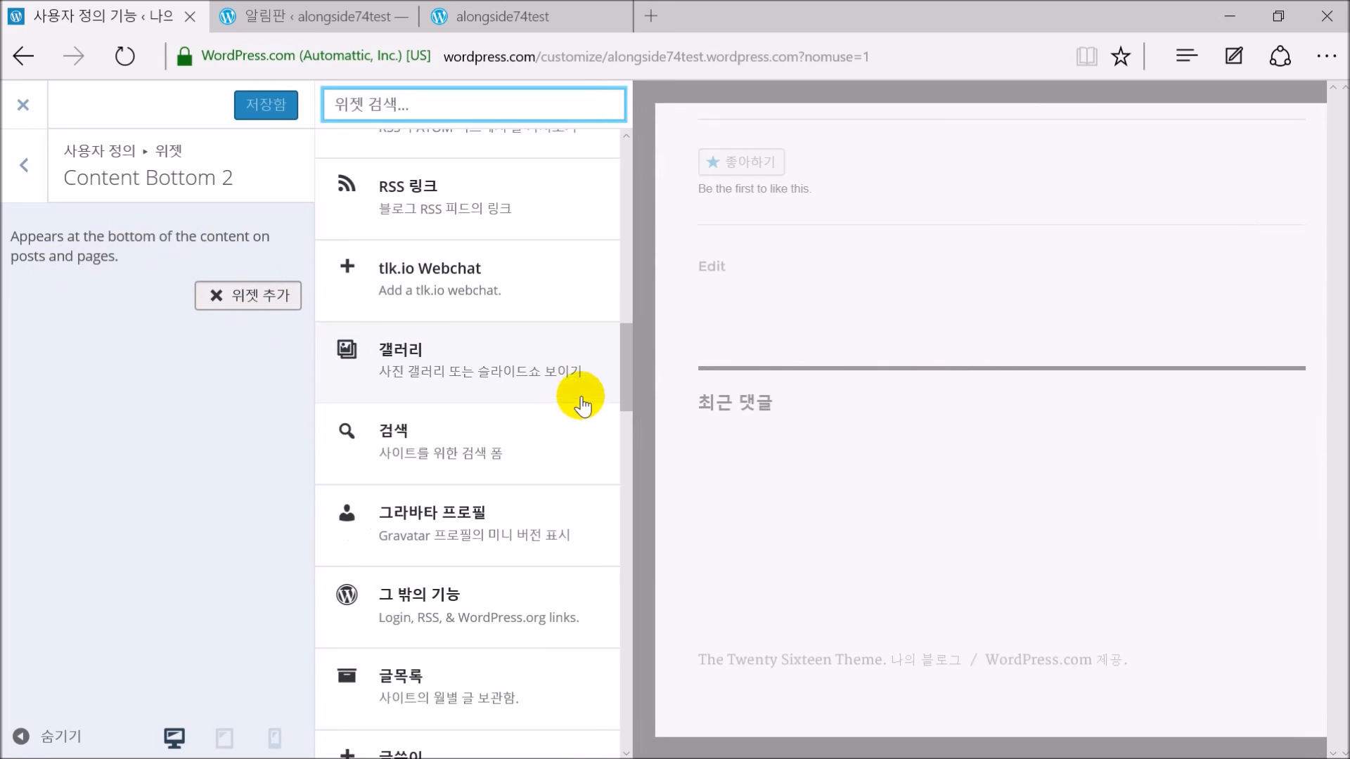
drag(631, 355, 626, 440)
click(396, 366)
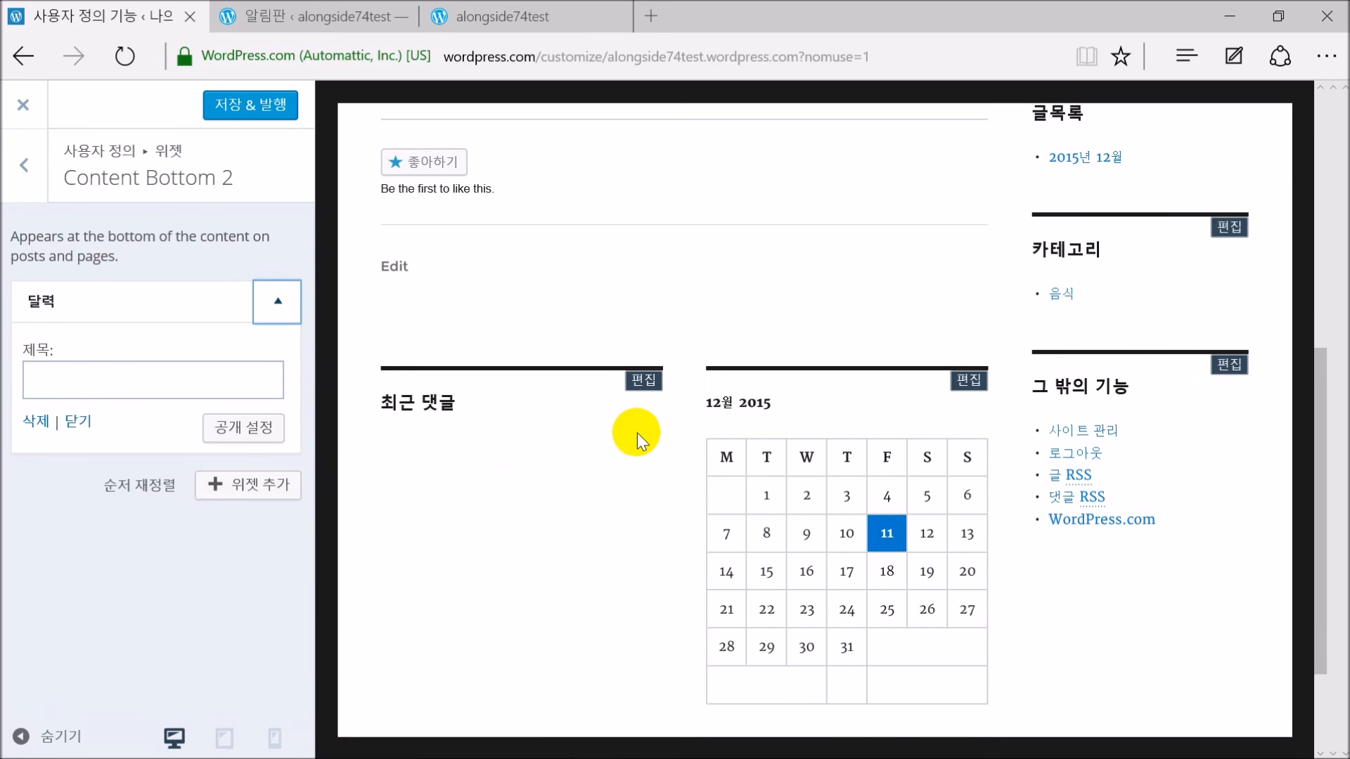
scroll(637, 434, down, 2)
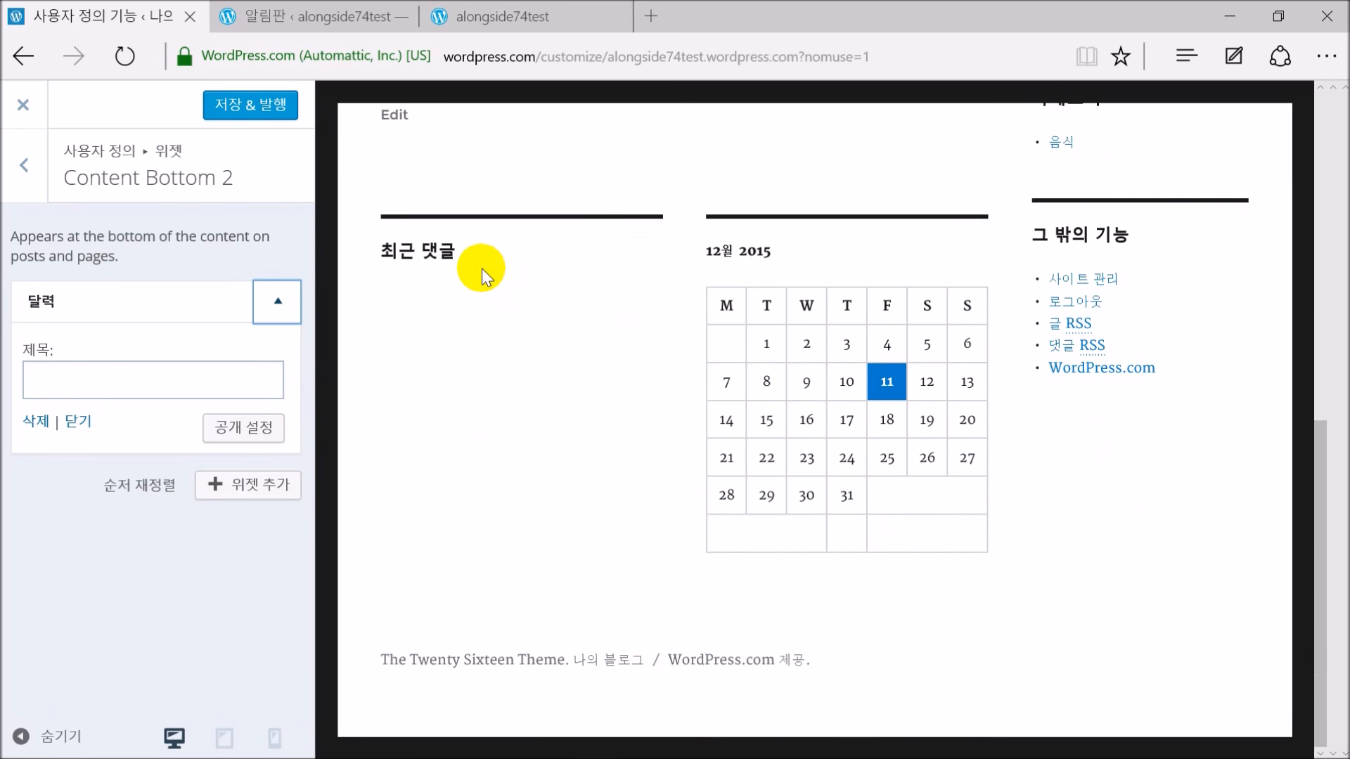
mouse_move(724, 258)
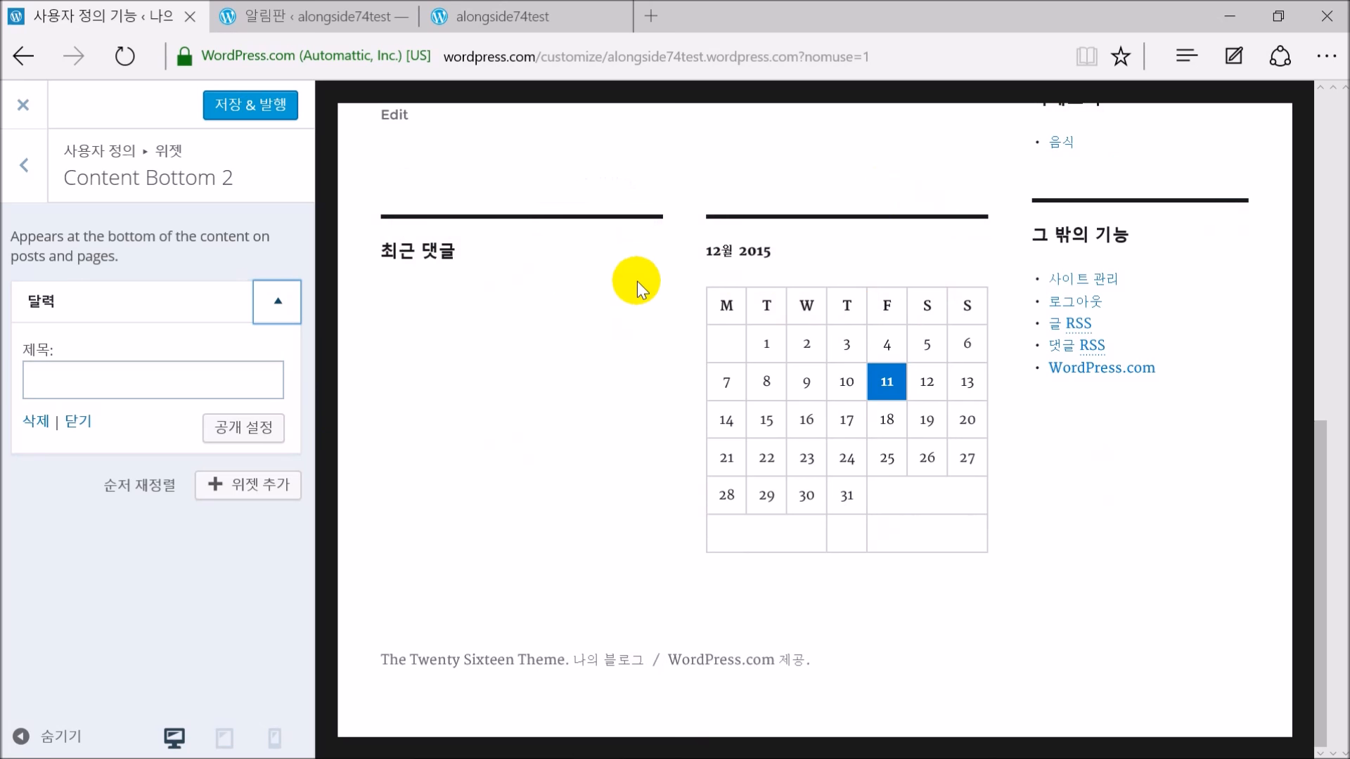
click(250, 105)
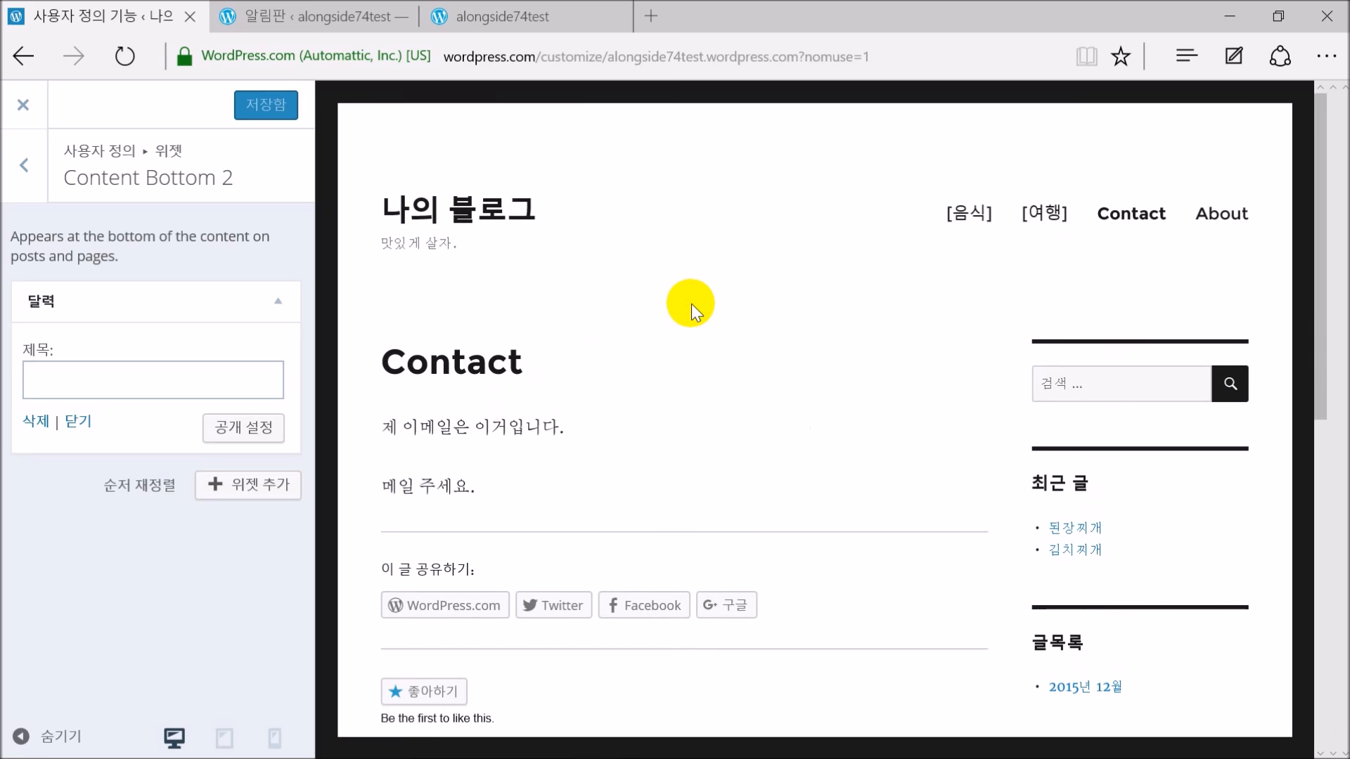
Preview the 음식 and Contact pages to check the calendar, then close the customizer
click(975, 218)
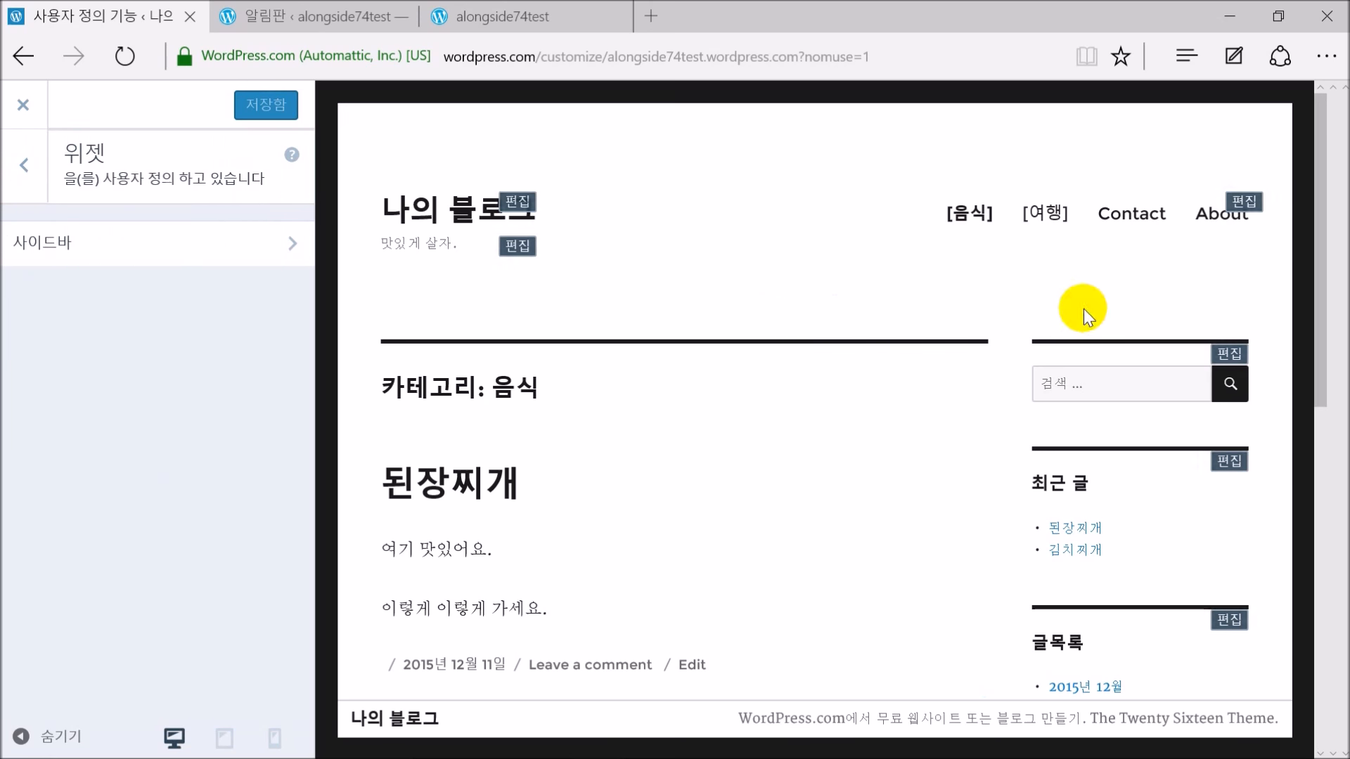
scroll(1136, 395, down, 10)
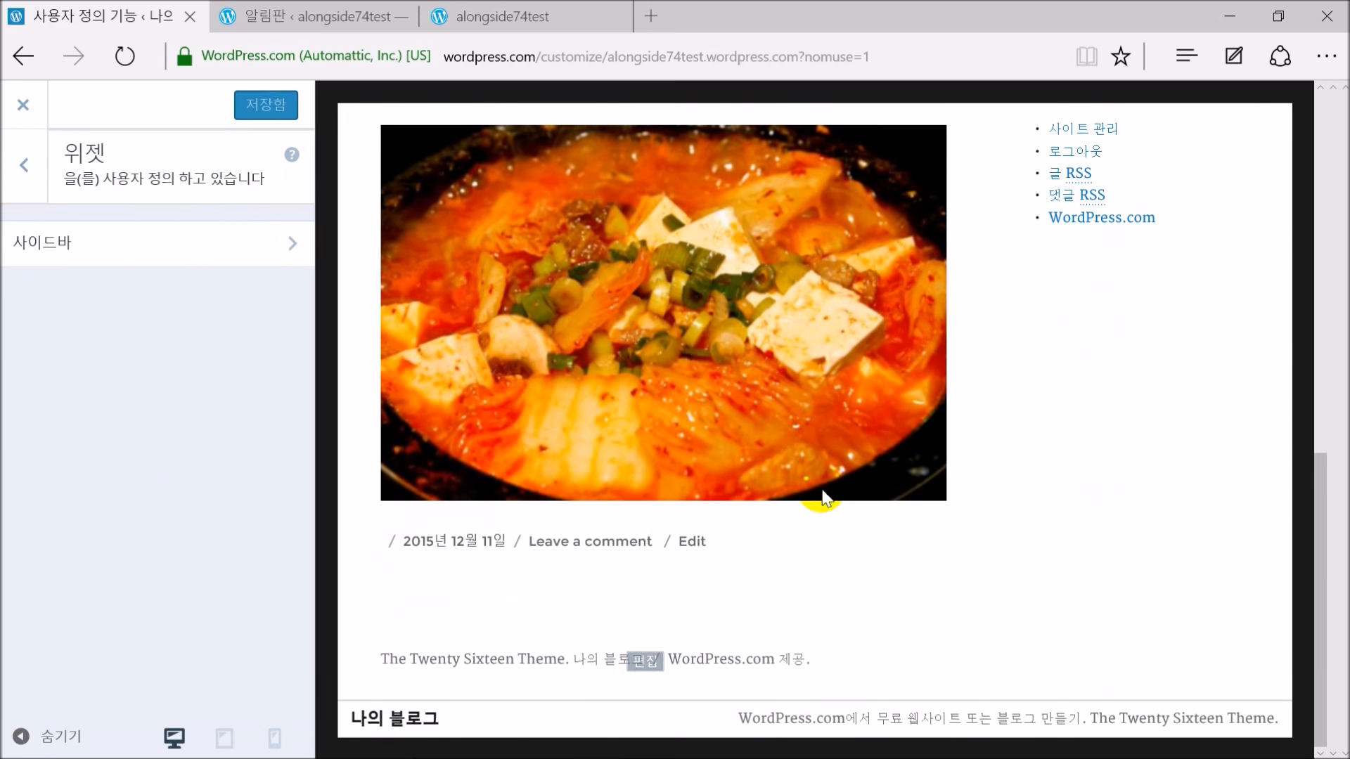
scroll(1065, 523, up, 10)
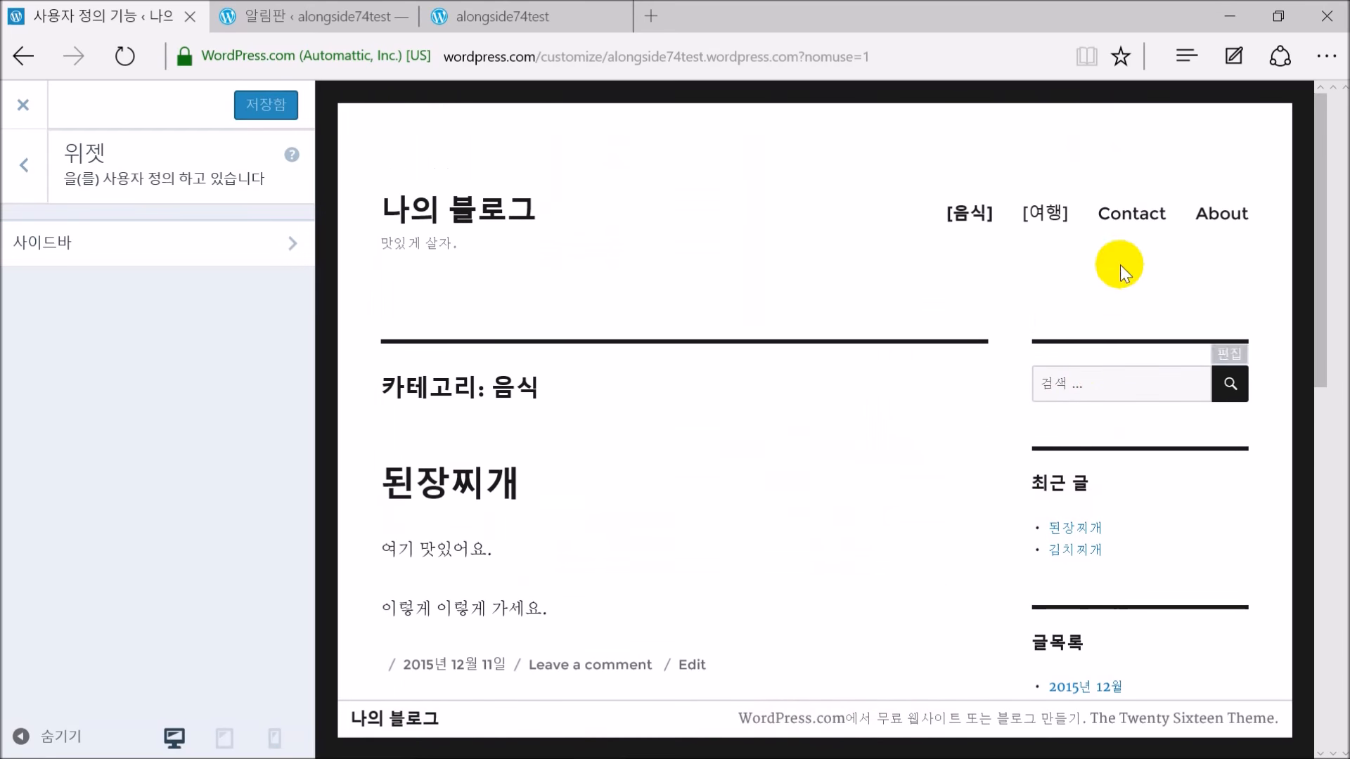
click(1133, 226)
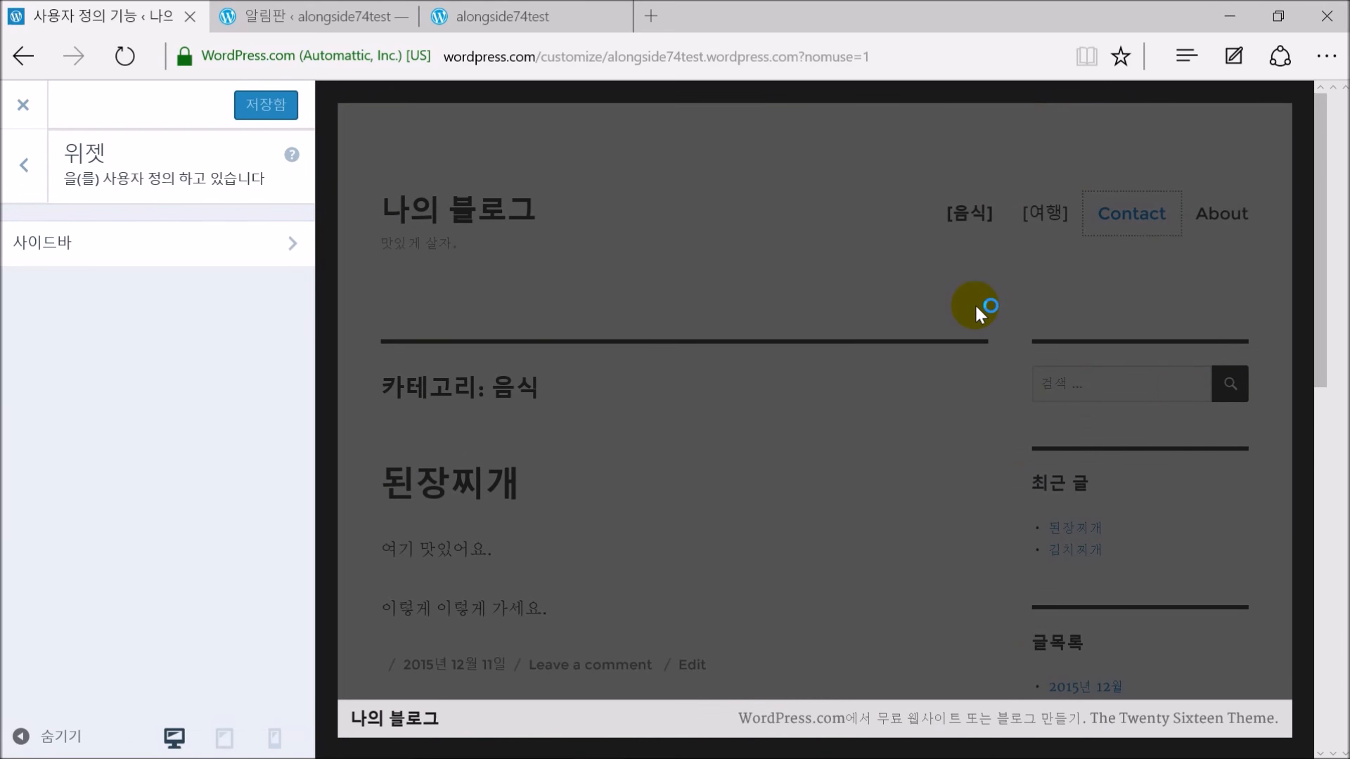
scroll(967, 352, down, 10)
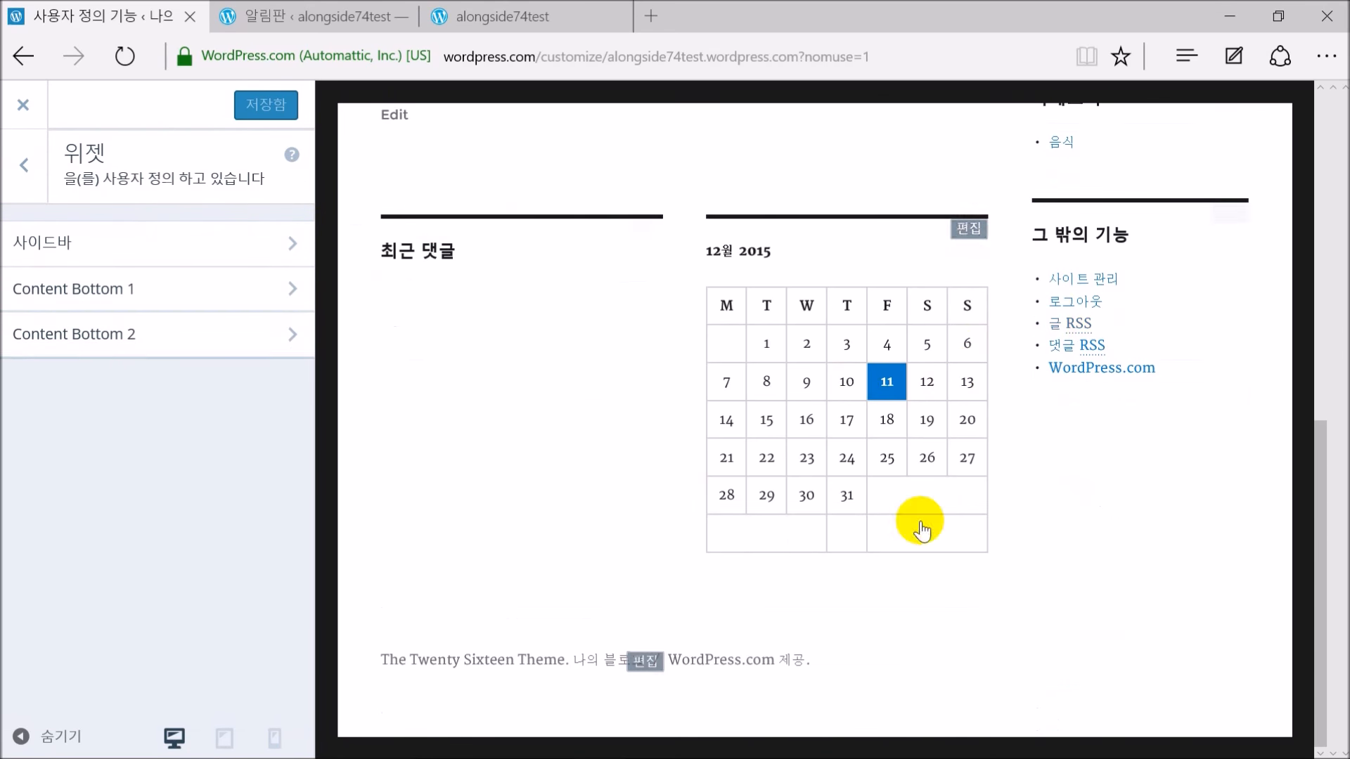
scroll(971, 429, up, 10)
scroll(972, 441, down, 10)
scroll(976, 450, up, 10)
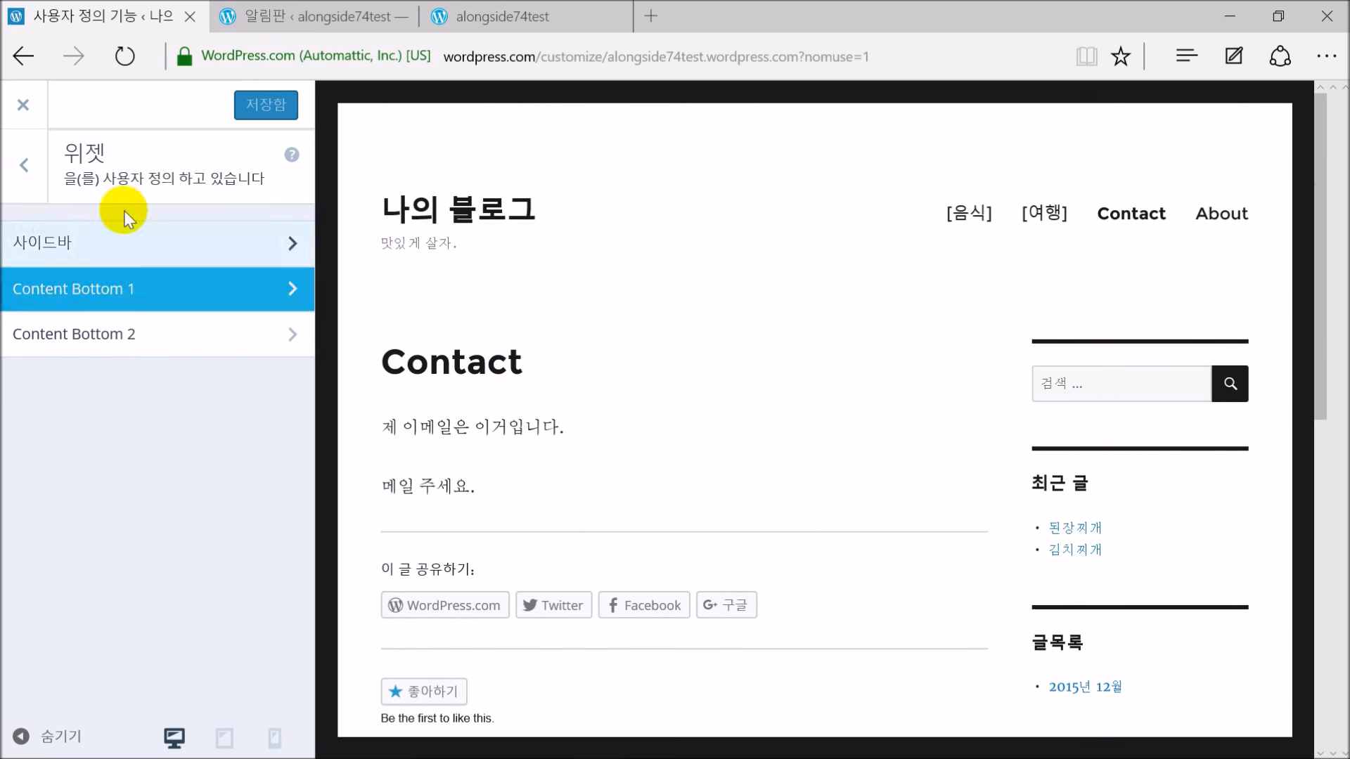
click(24, 164)
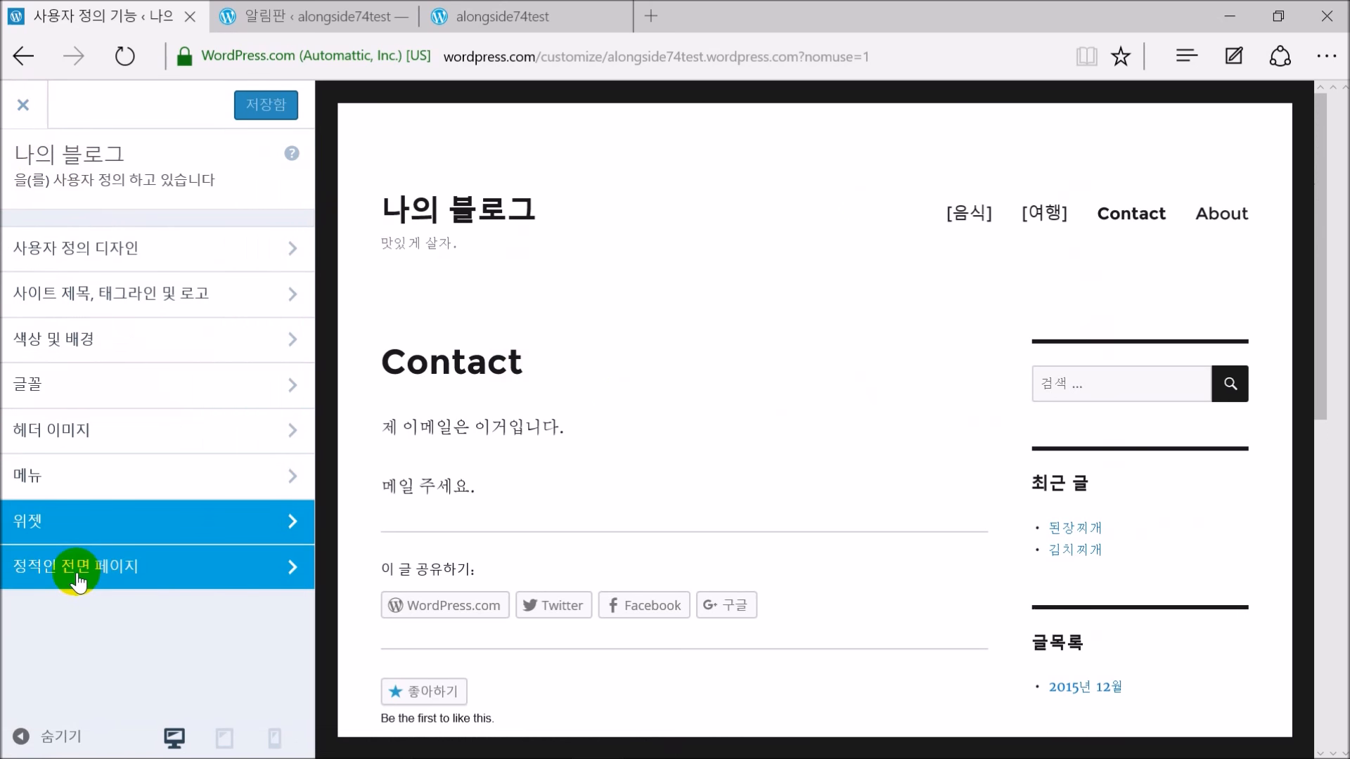
click(22, 107)
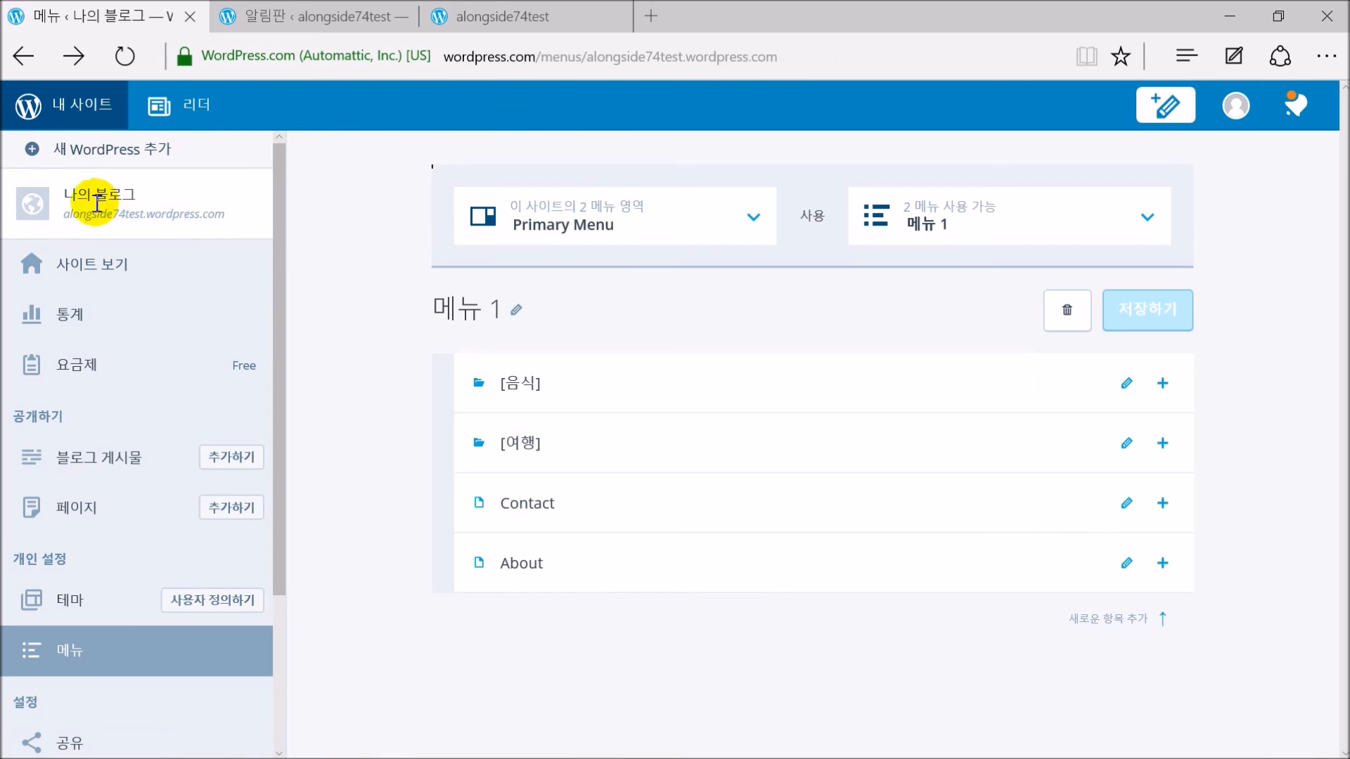
Open the live blog and scroll through its 음식 category page
click(67, 265)
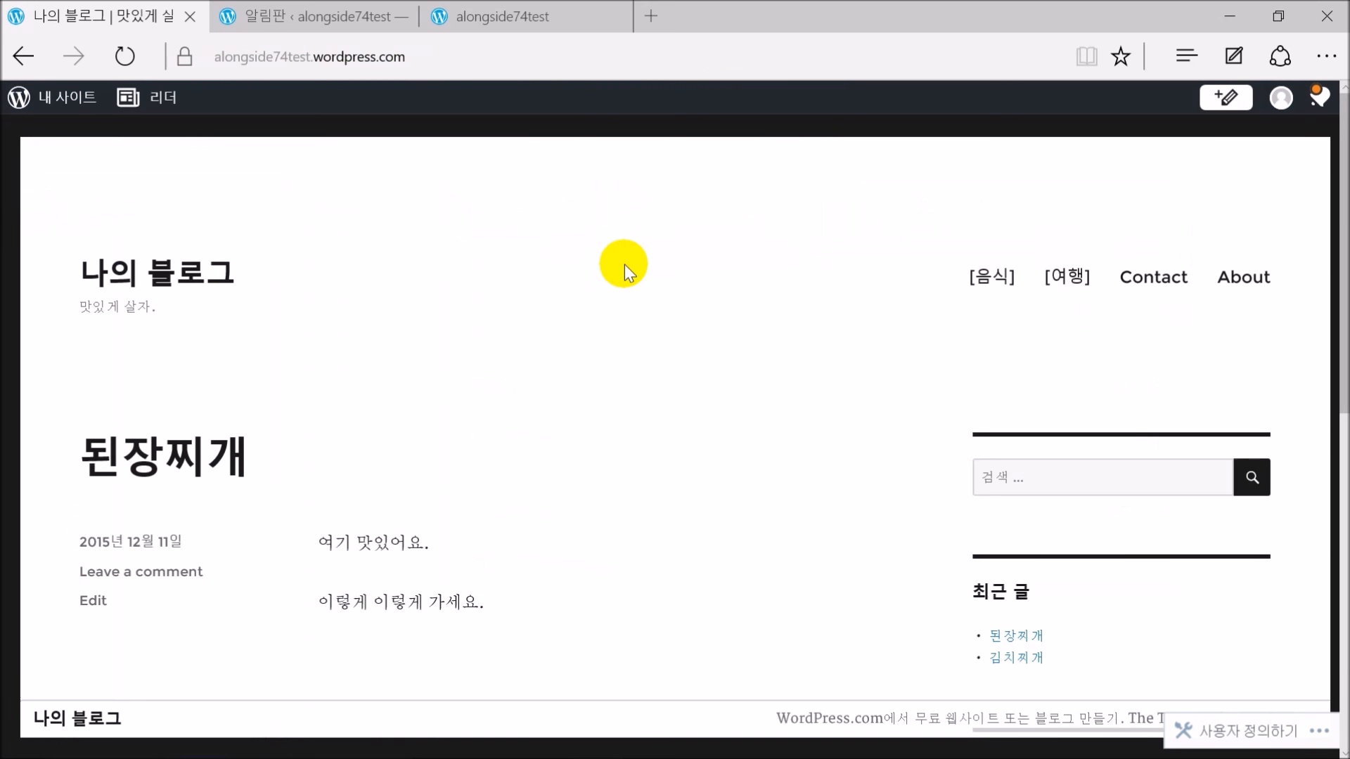
scroll(619, 314, down, 10)
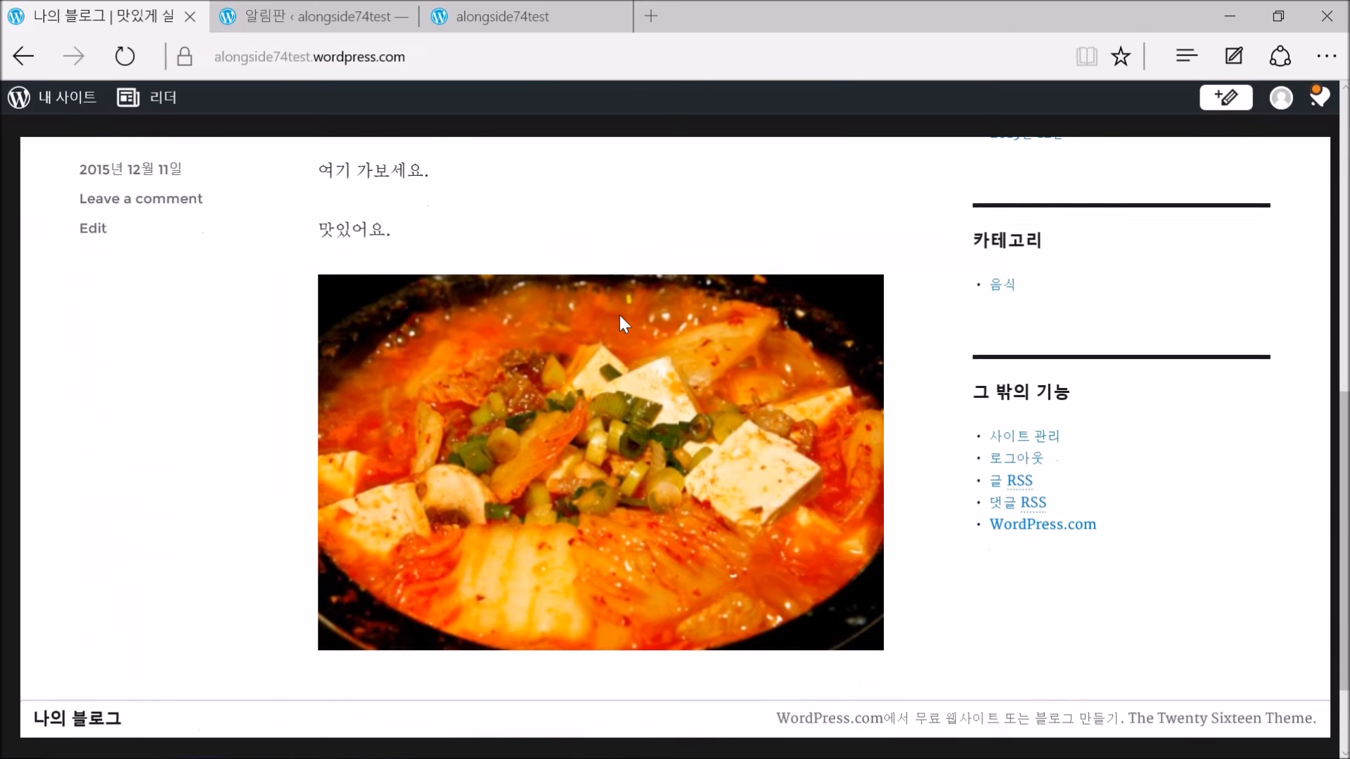
scroll(618, 315, down, 2)
scroll(661, 334, up, 10)
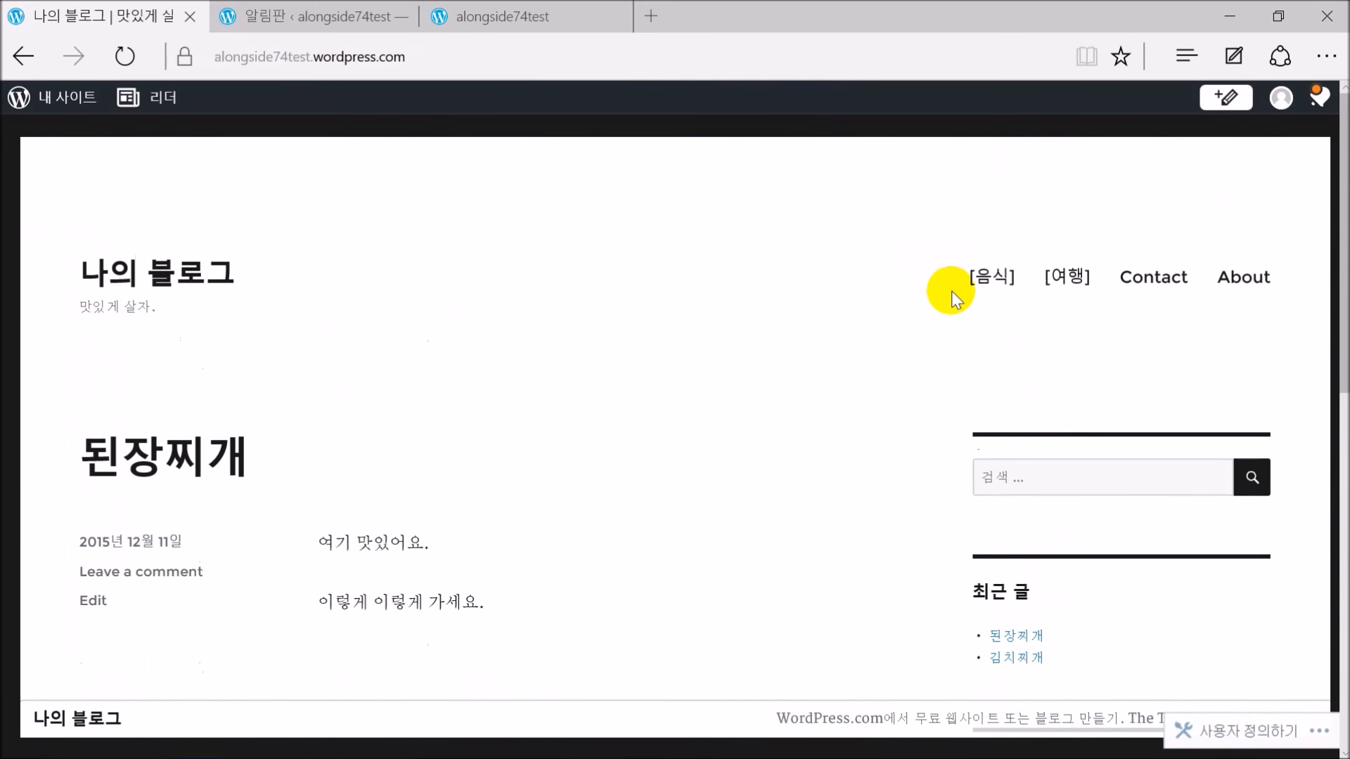
click(1001, 277)
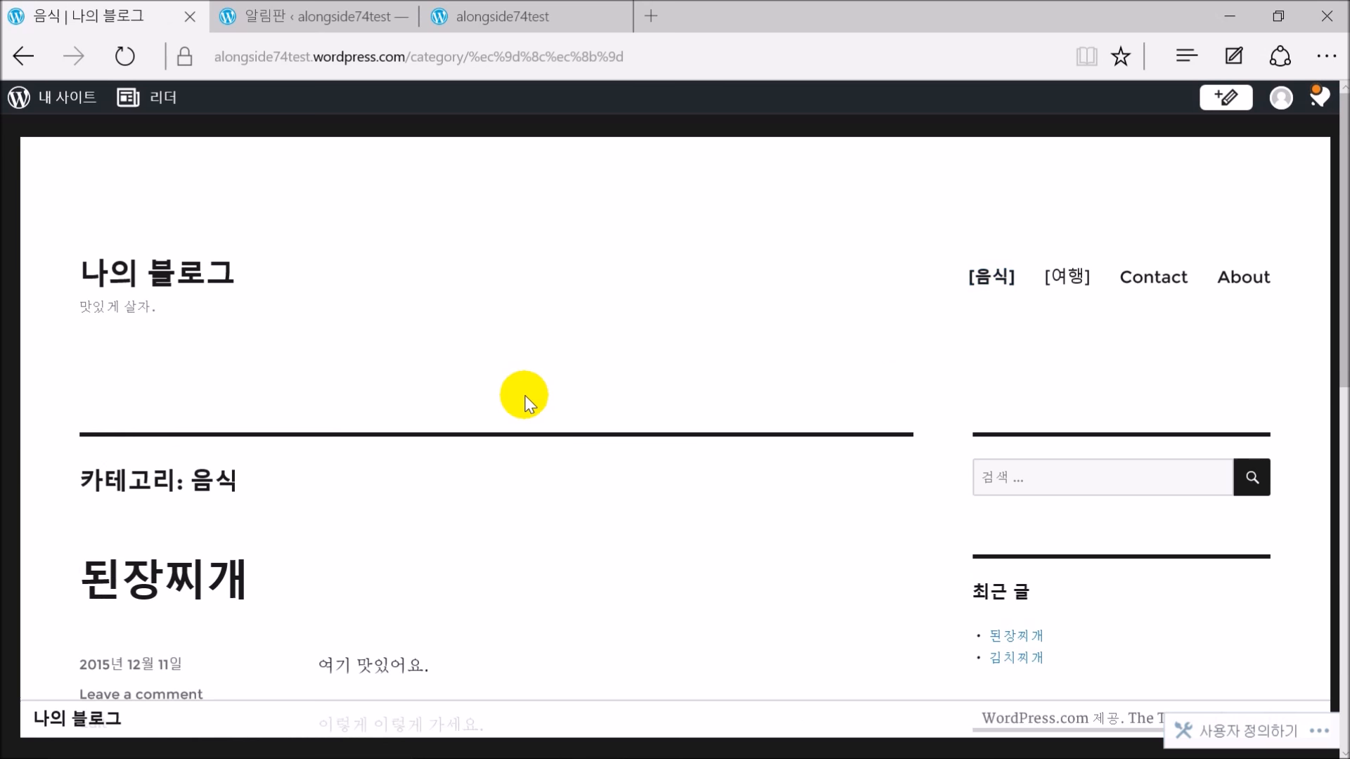
scroll(341, 304, down, 5)
scroll(211, 495, down, 6)
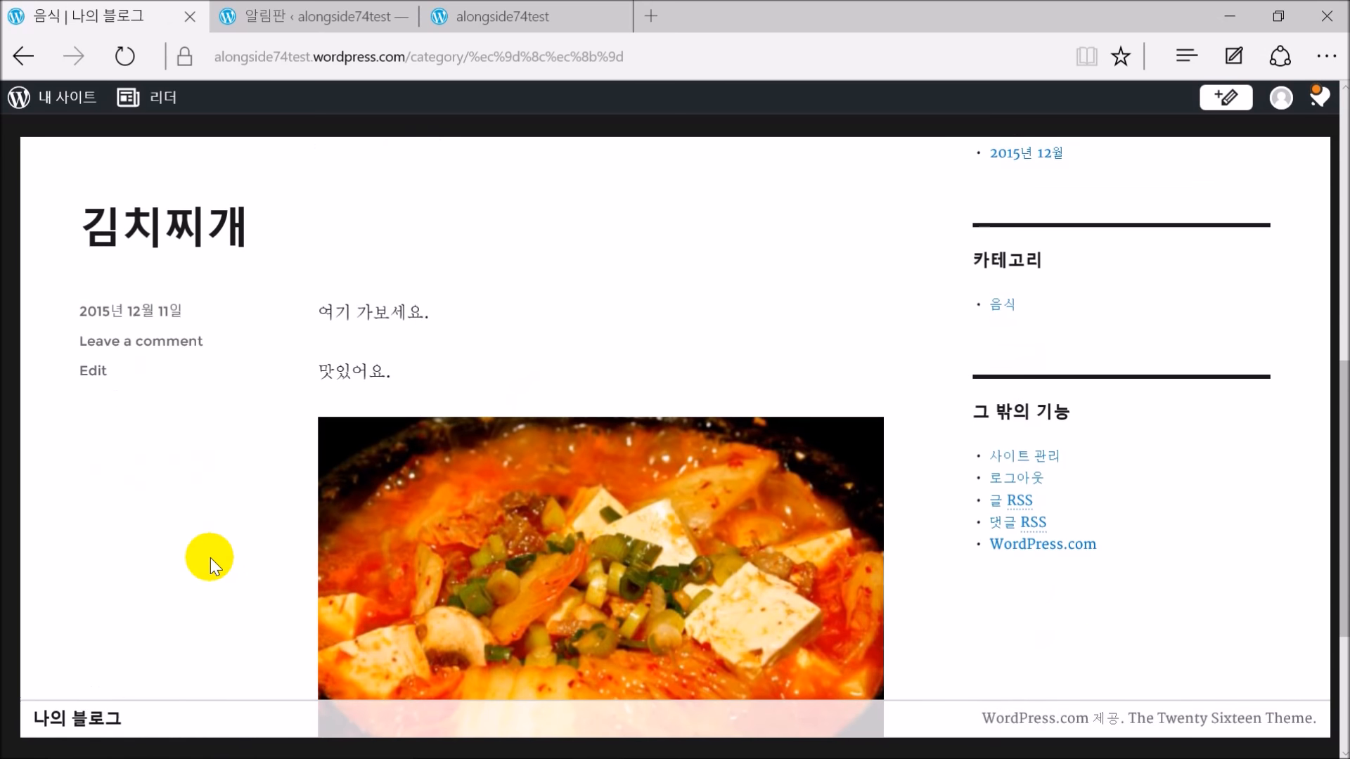
scroll(211, 555, down, 3)
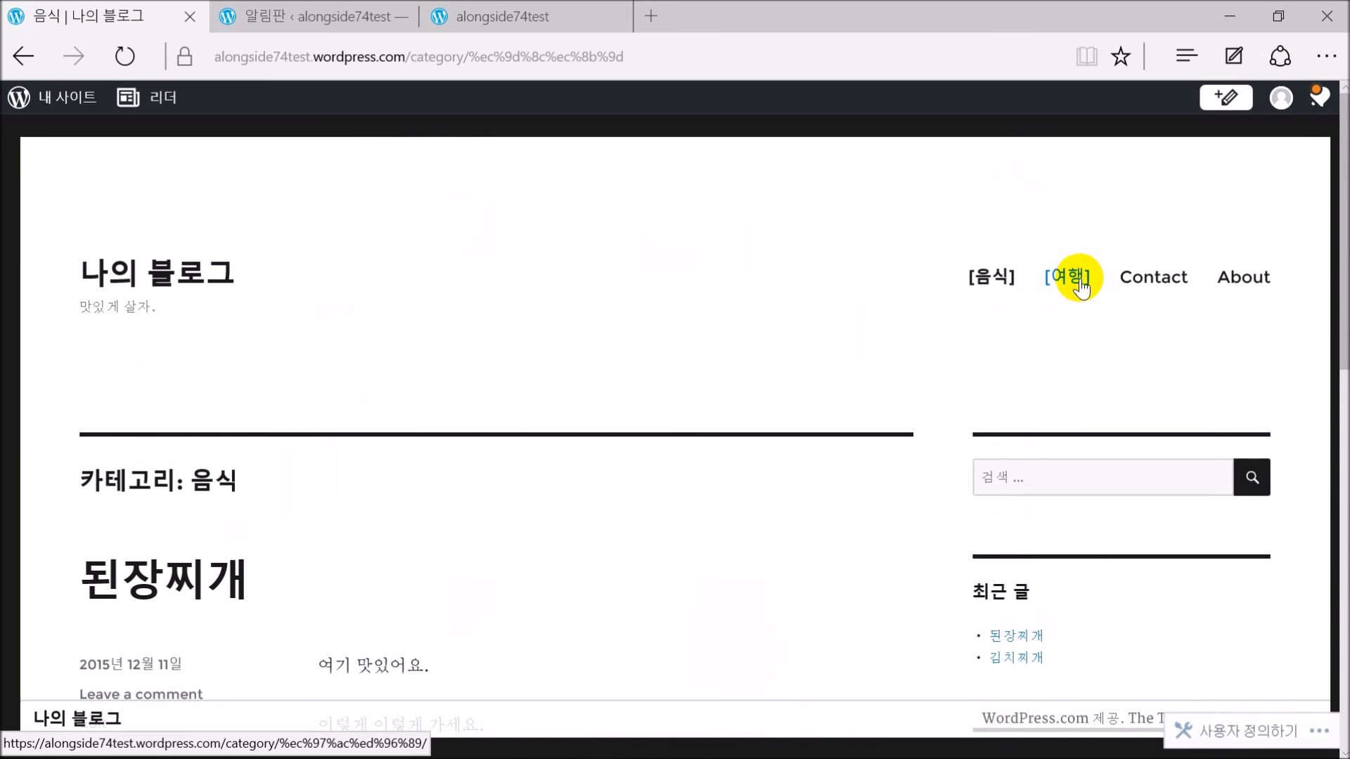
Browse the 여행 category page, then the Contact page
click(1076, 279)
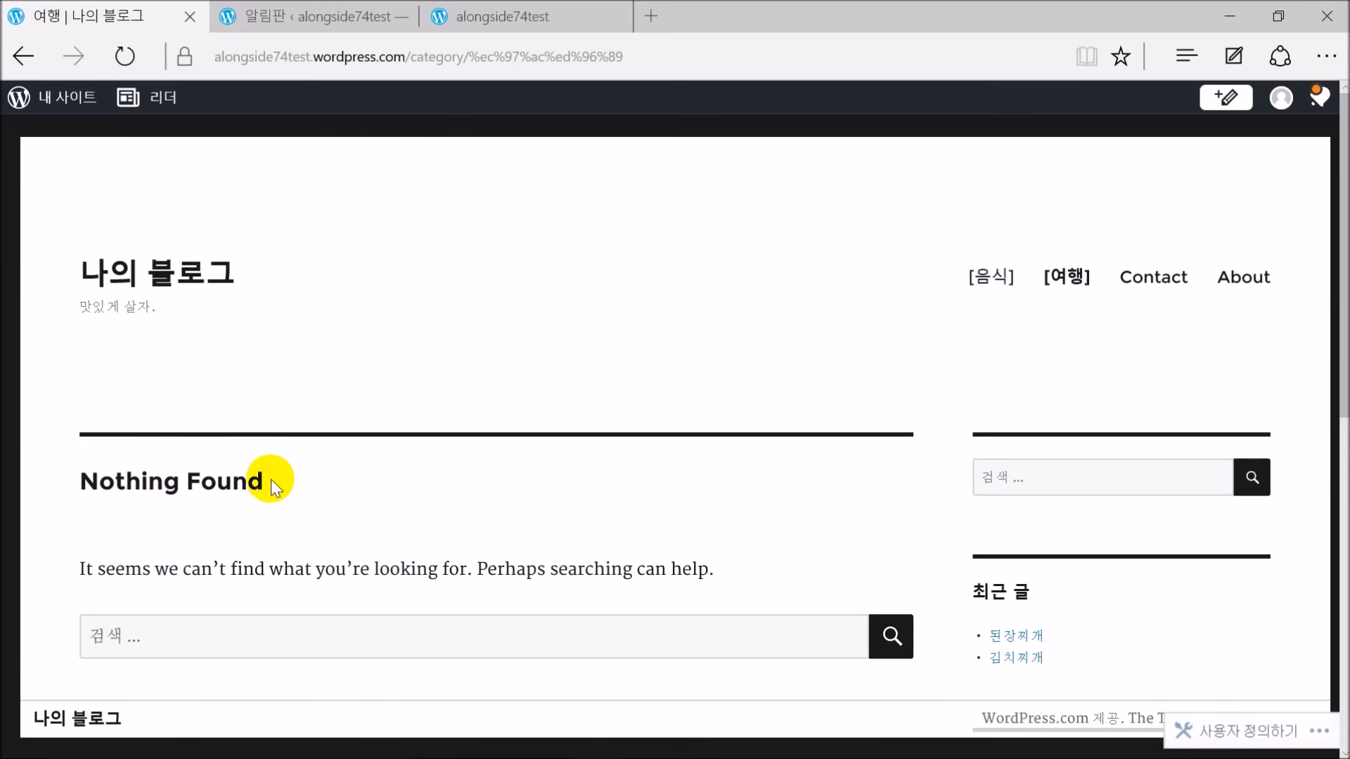
scroll(271, 479, down, 5)
scroll(773, 373, up, 5)
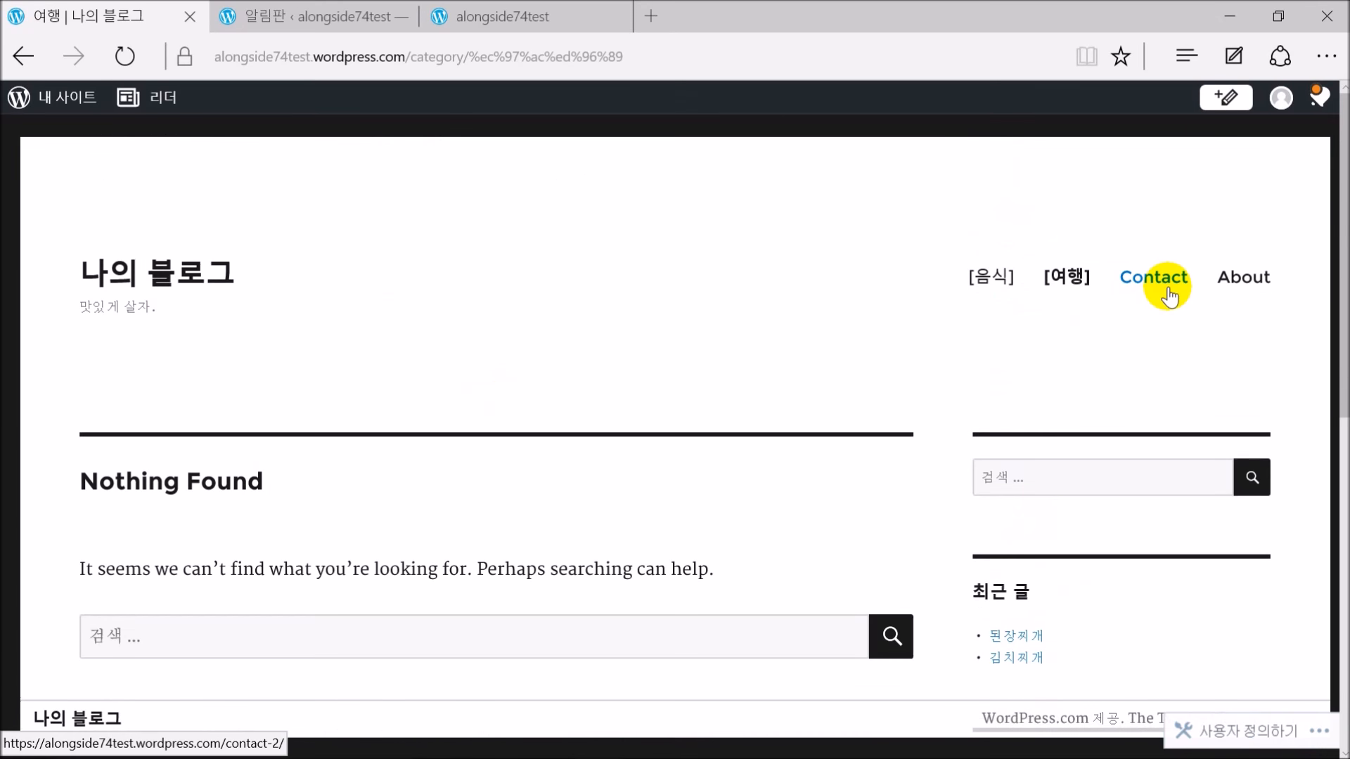
click(1167, 292)
scroll(552, 458, down, 10)
scroll(549, 458, up, 10)
scroll(541, 468, down, 3)
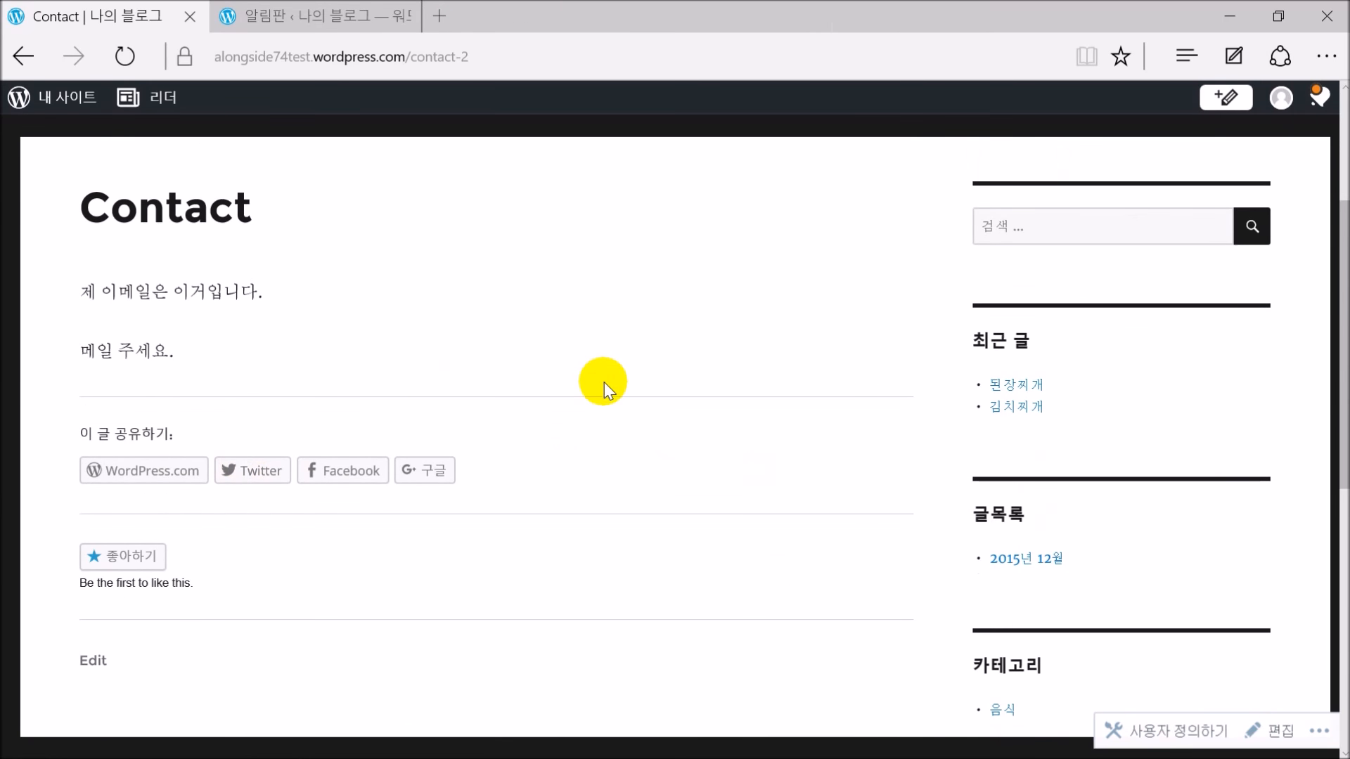
scroll(598, 401, up, 3)
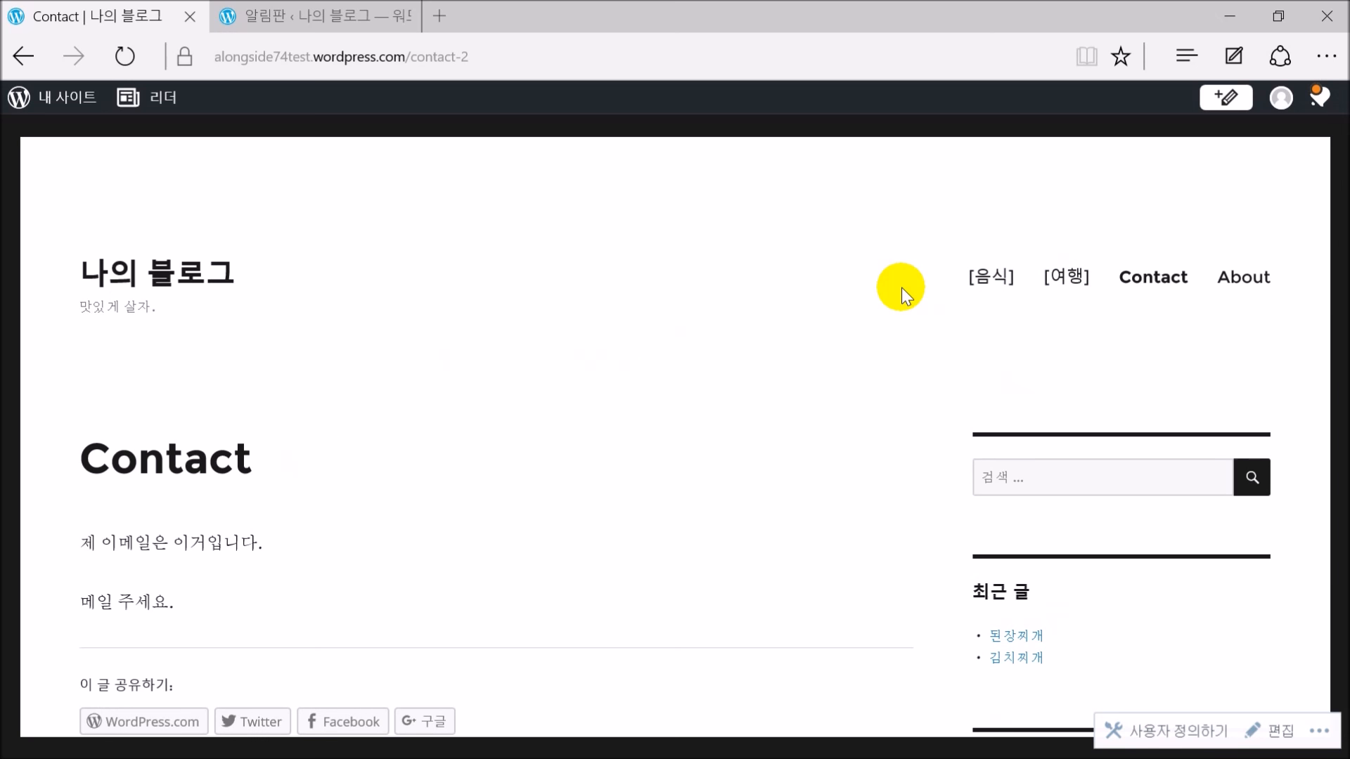
Look through the My Sites navigation panel, then close it
click(72, 100)
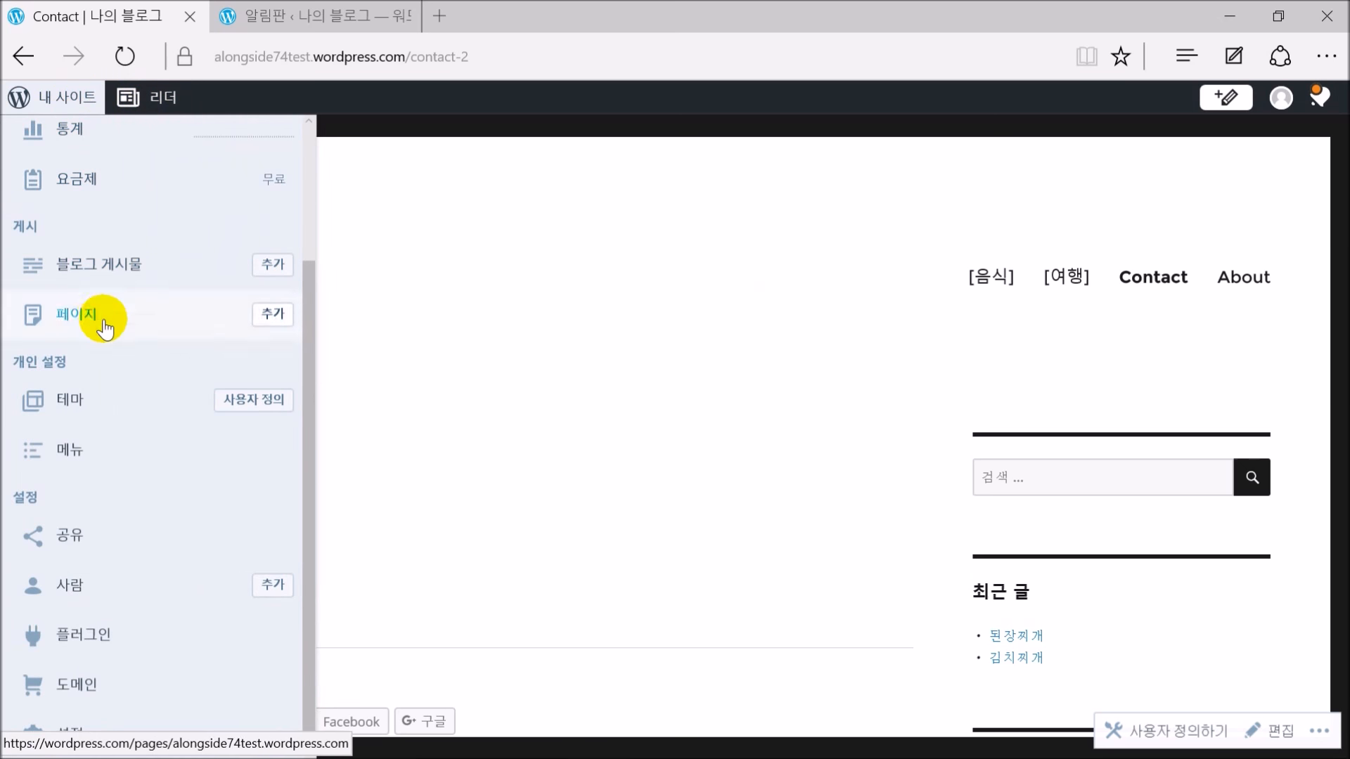
scroll(107, 330, up, 3)
scroll(111, 352, down, 3)
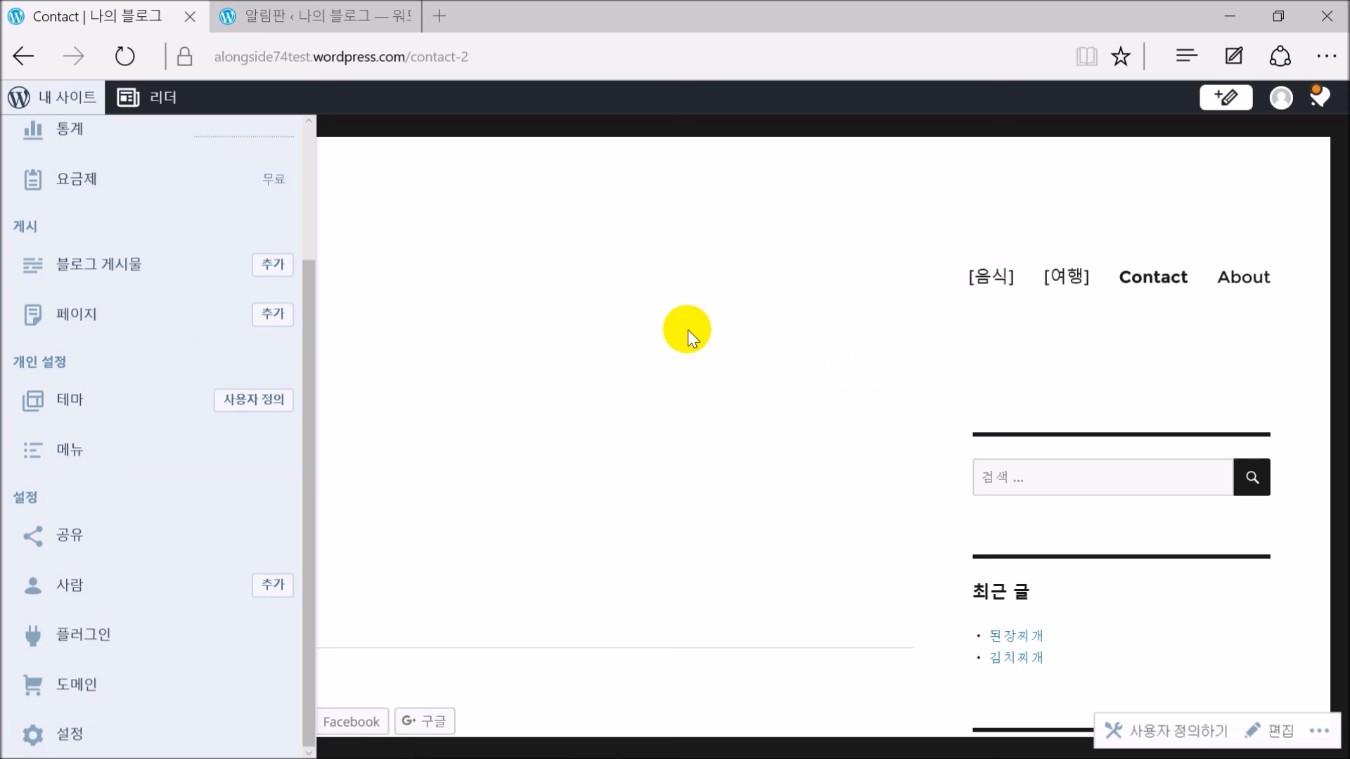
click(687, 330)
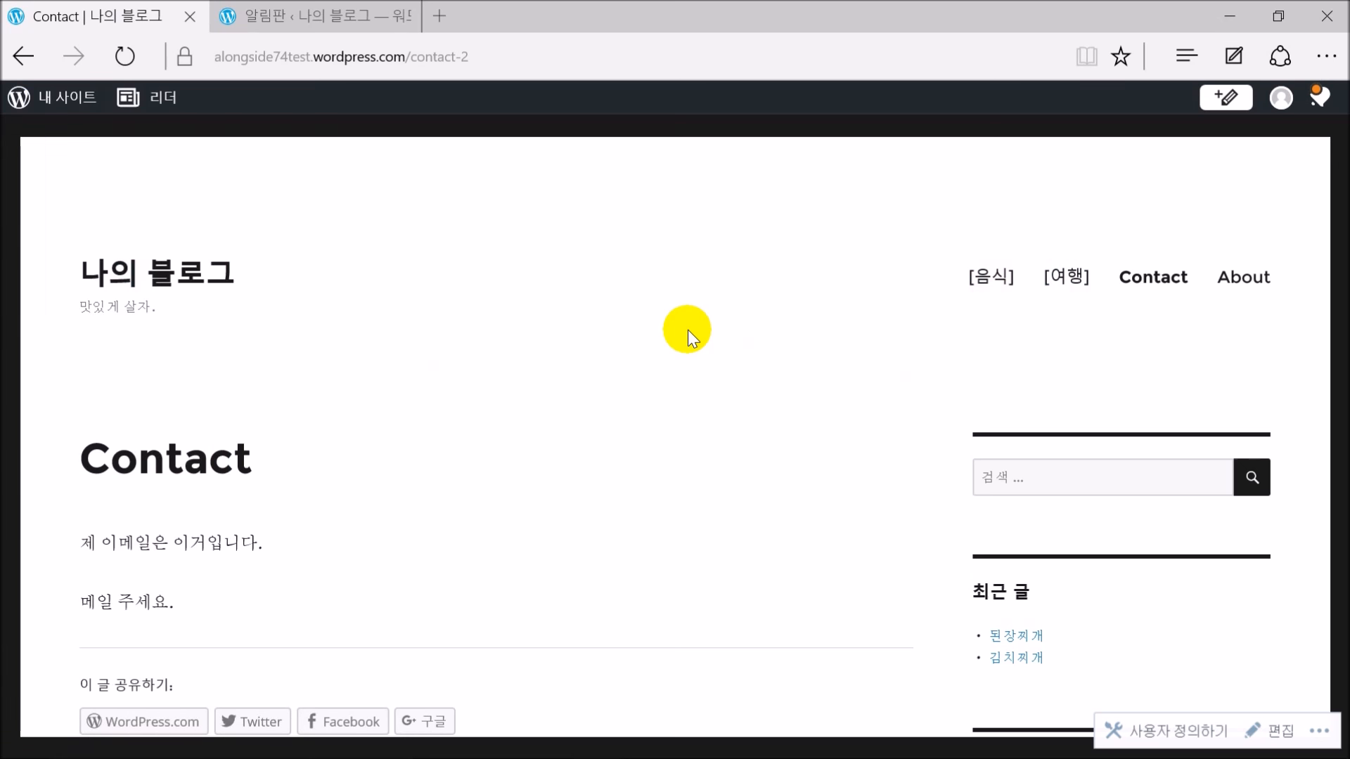
Load alongside74test.wordpress.com/wp-admin/ in the second tab
click(259, 62)
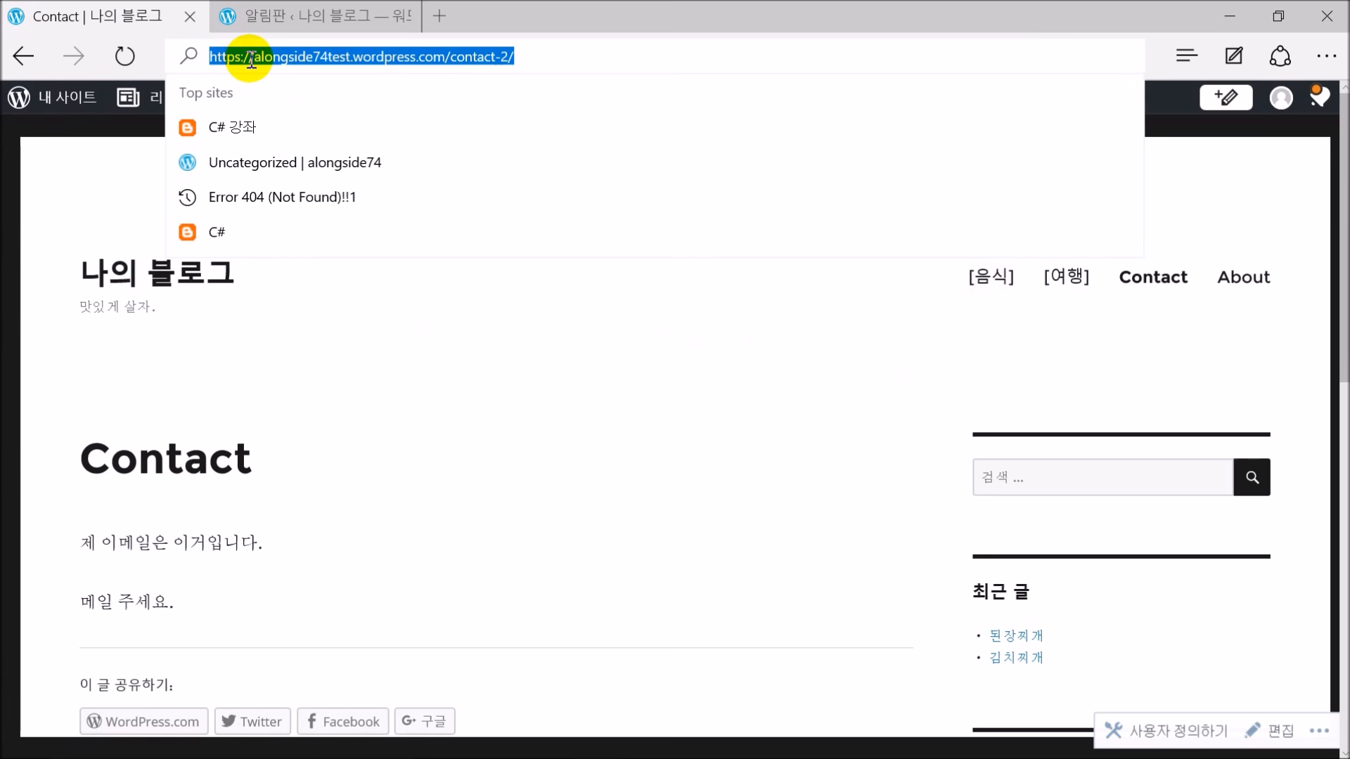
click(257, 60)
double_click(445, 55)
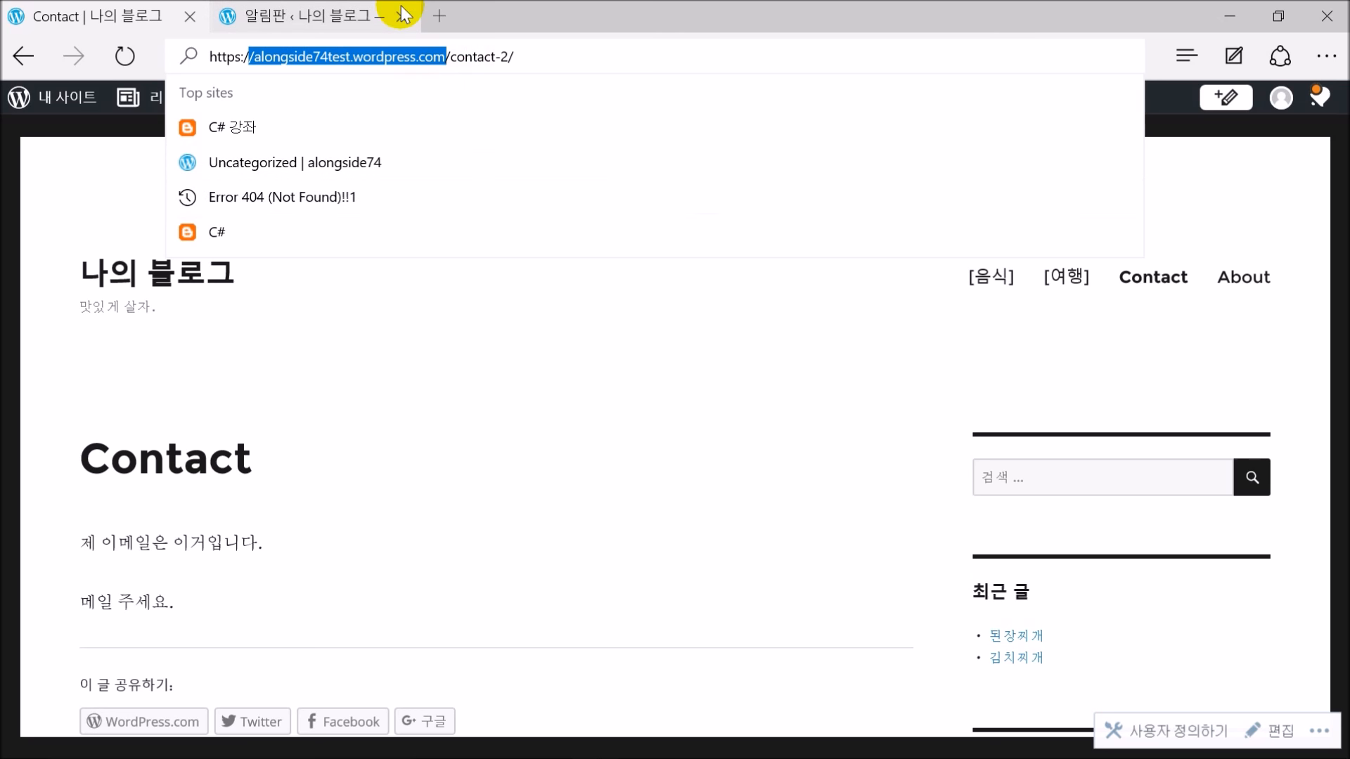
click(370, 16)
click(391, 53)
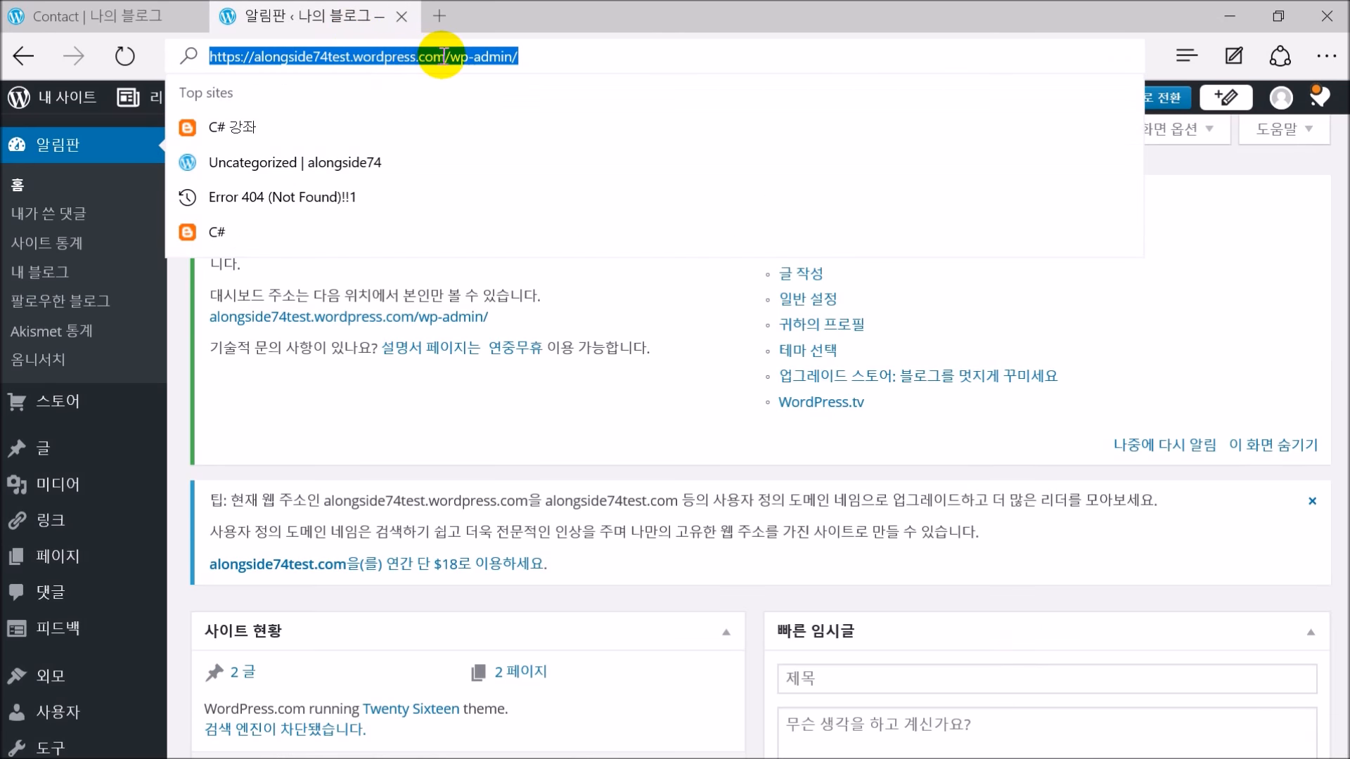
key(shift+End)
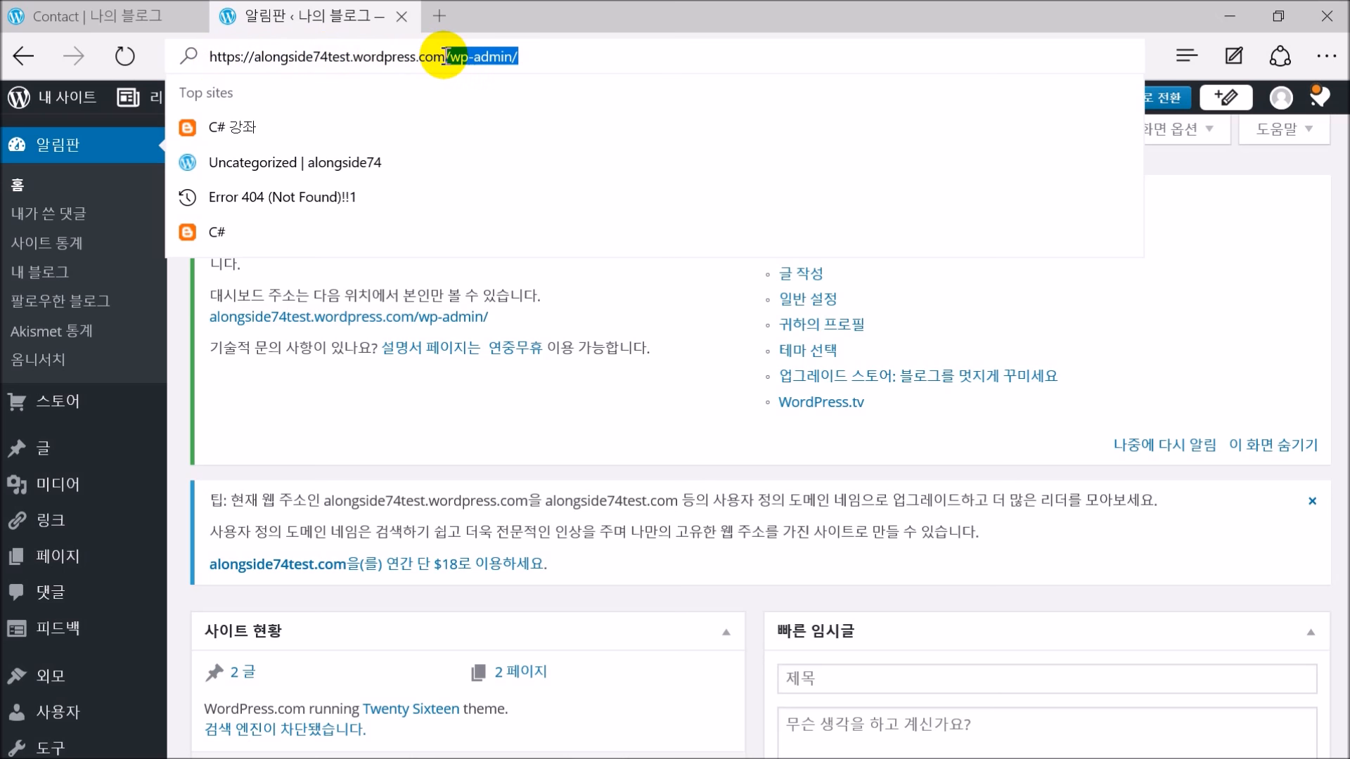
click(534, 54)
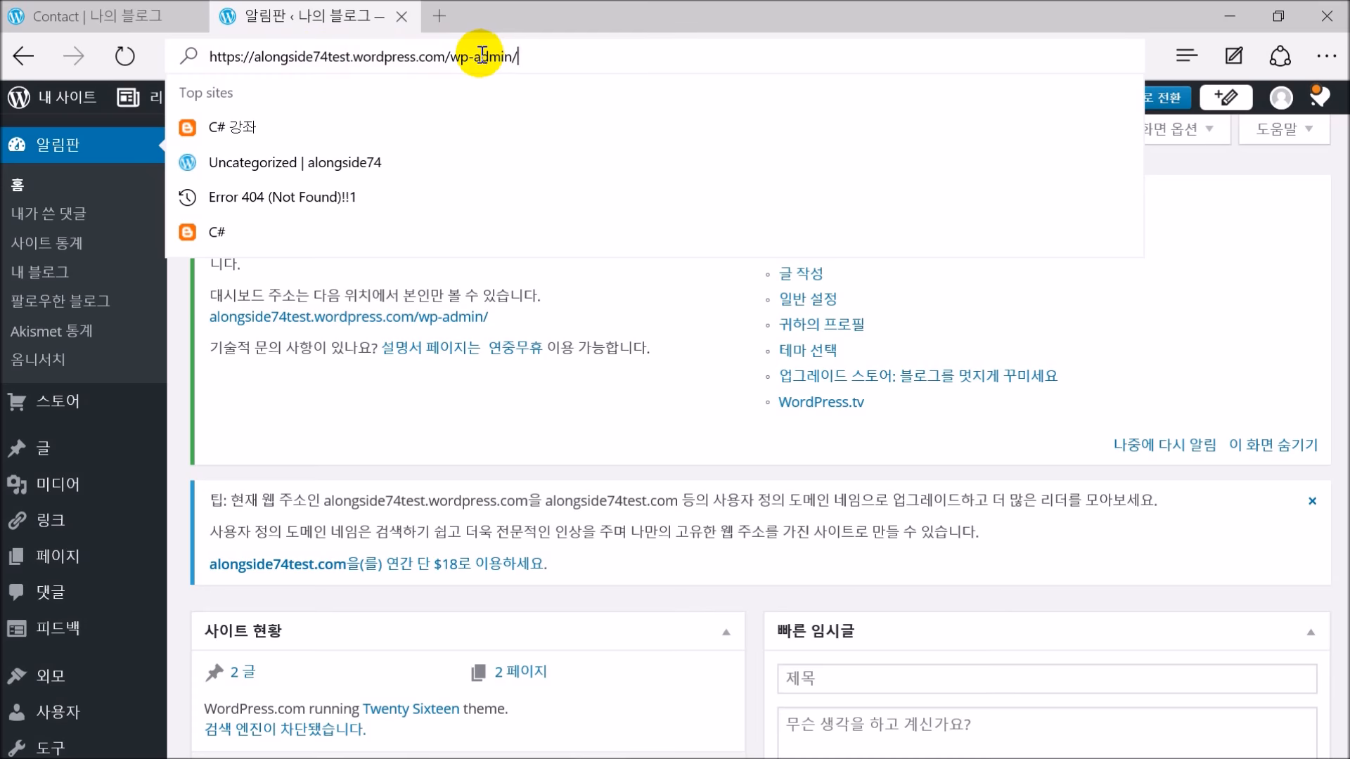
key(Return)
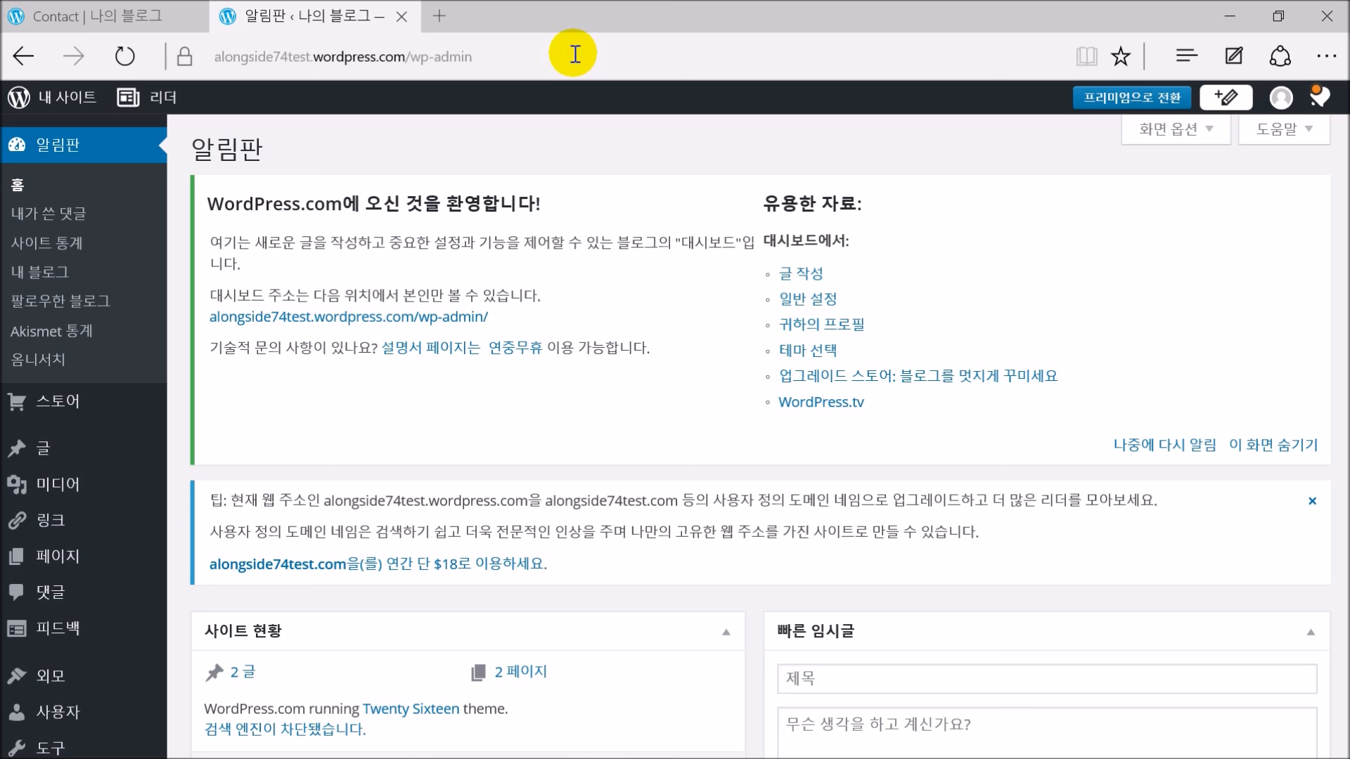
click(98, 14)
mouse_move(76, 107)
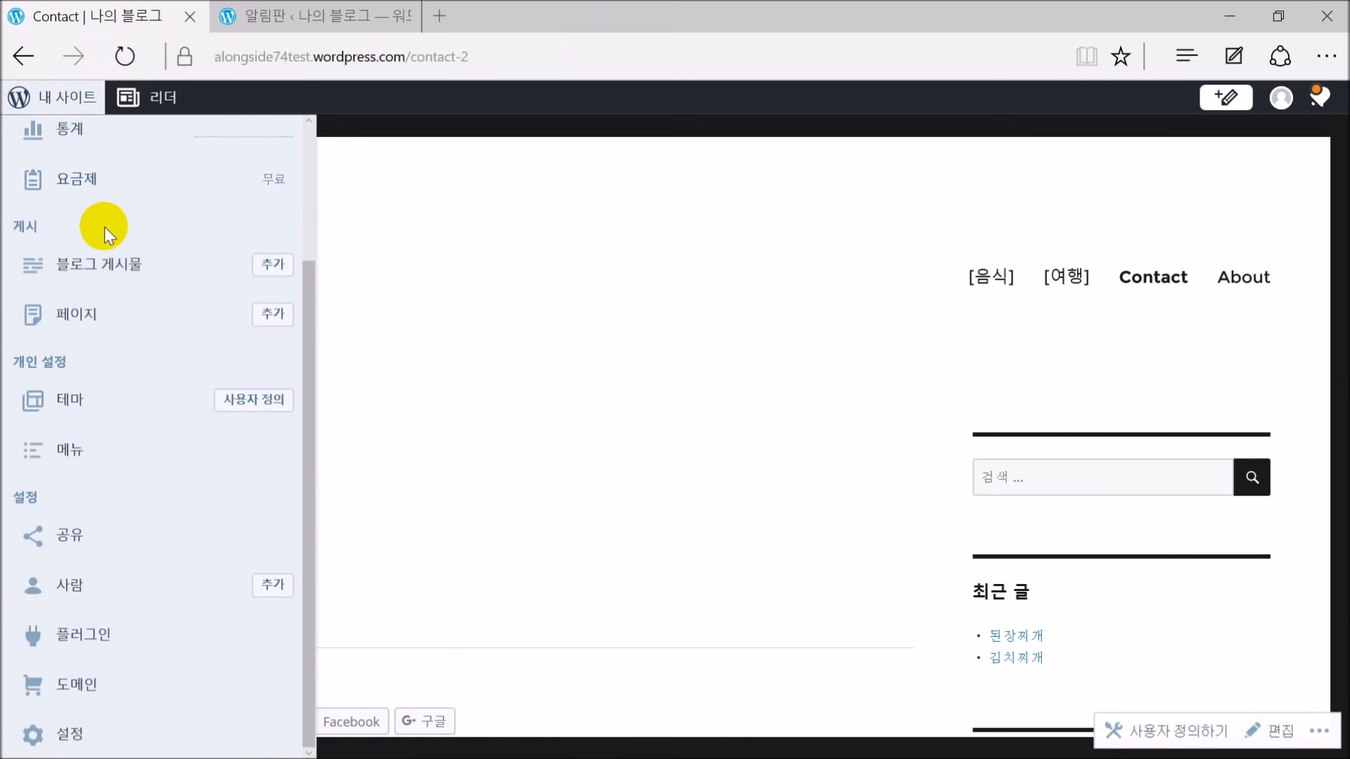
click(95, 439)
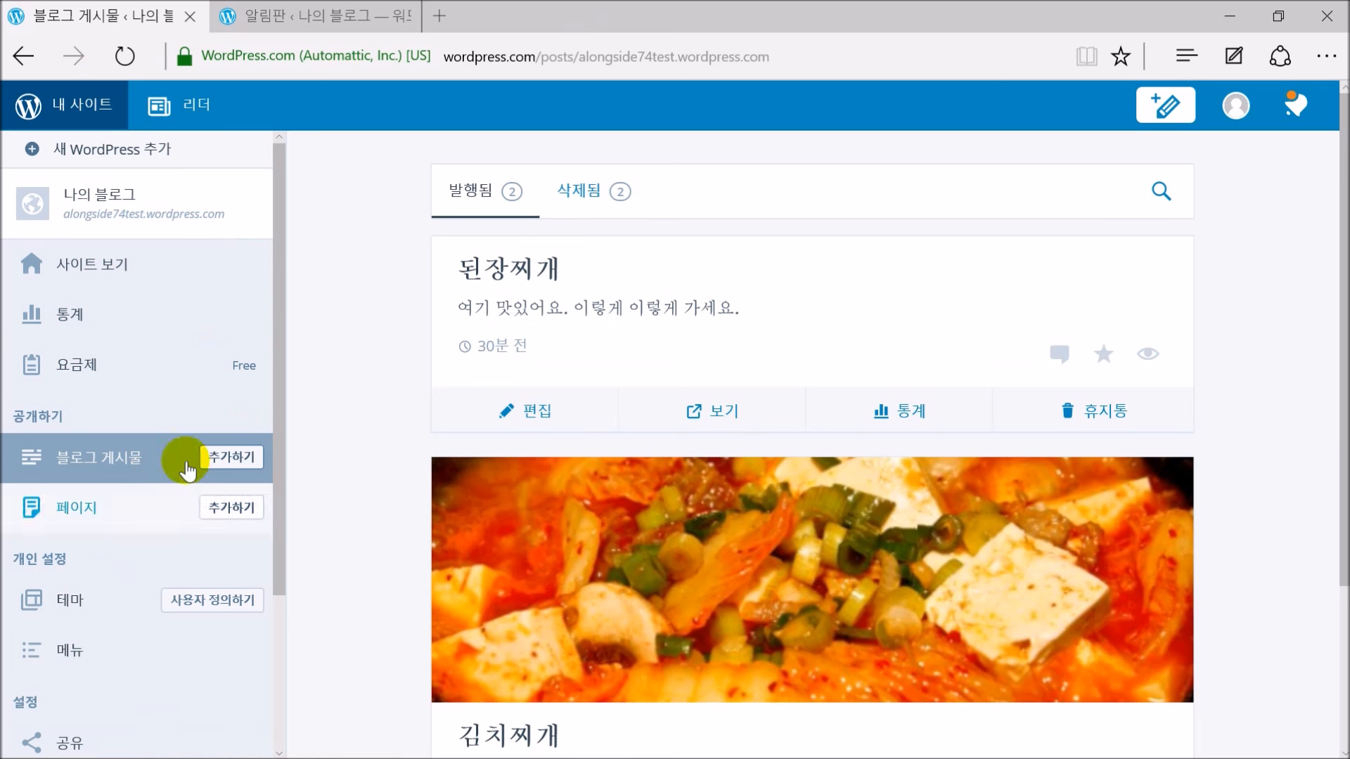
scroll(285, 478, down, 4)
scroll(278, 436, up, 4)
scroll(274, 492, down, 2)
scroll(274, 517, up, 3)
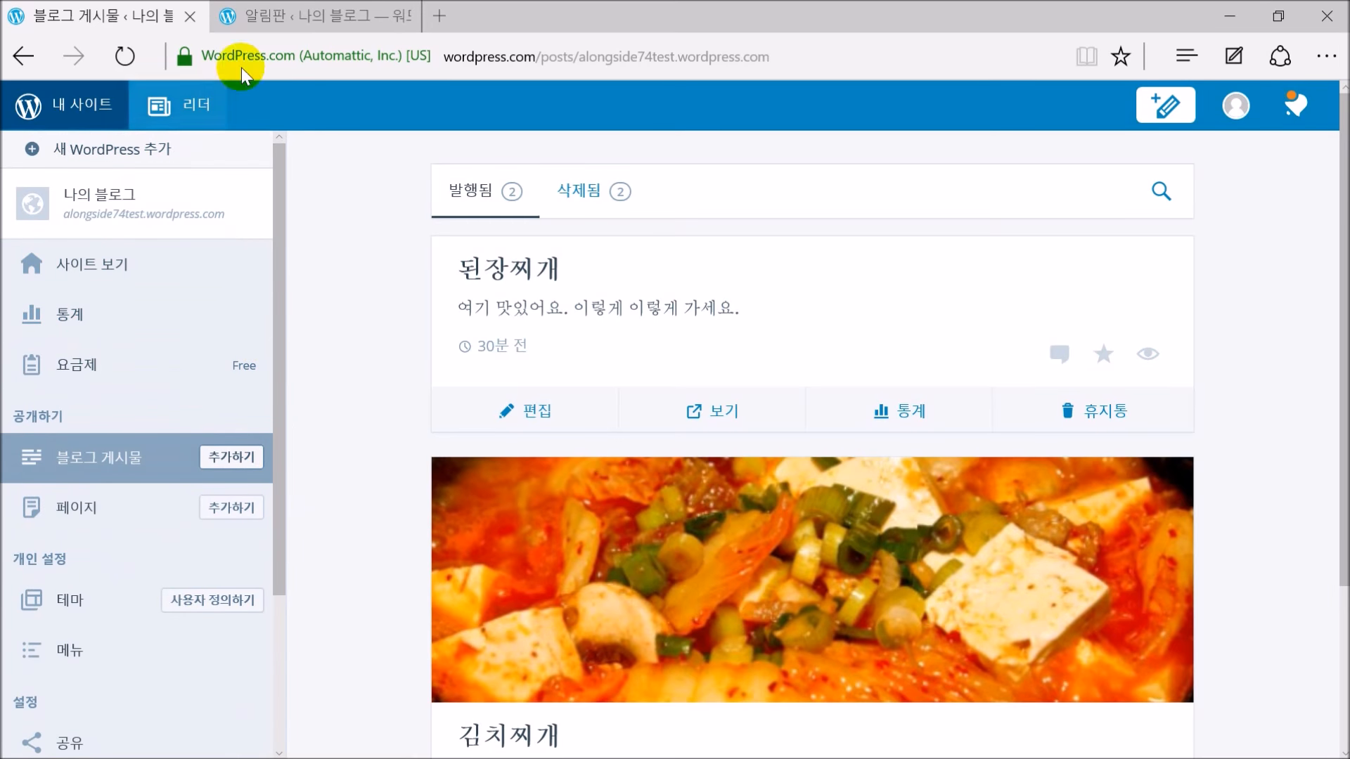
click(316, 15)
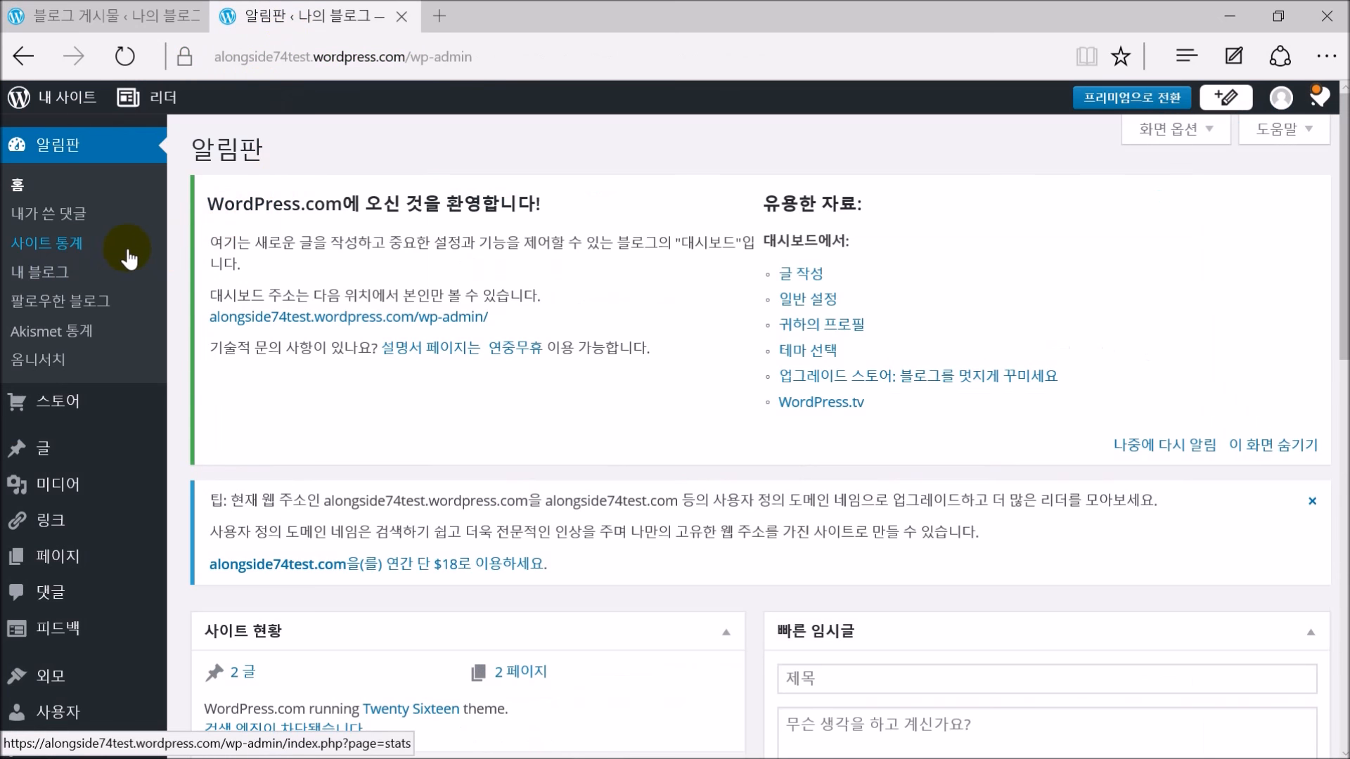
mouse_move(44, 459)
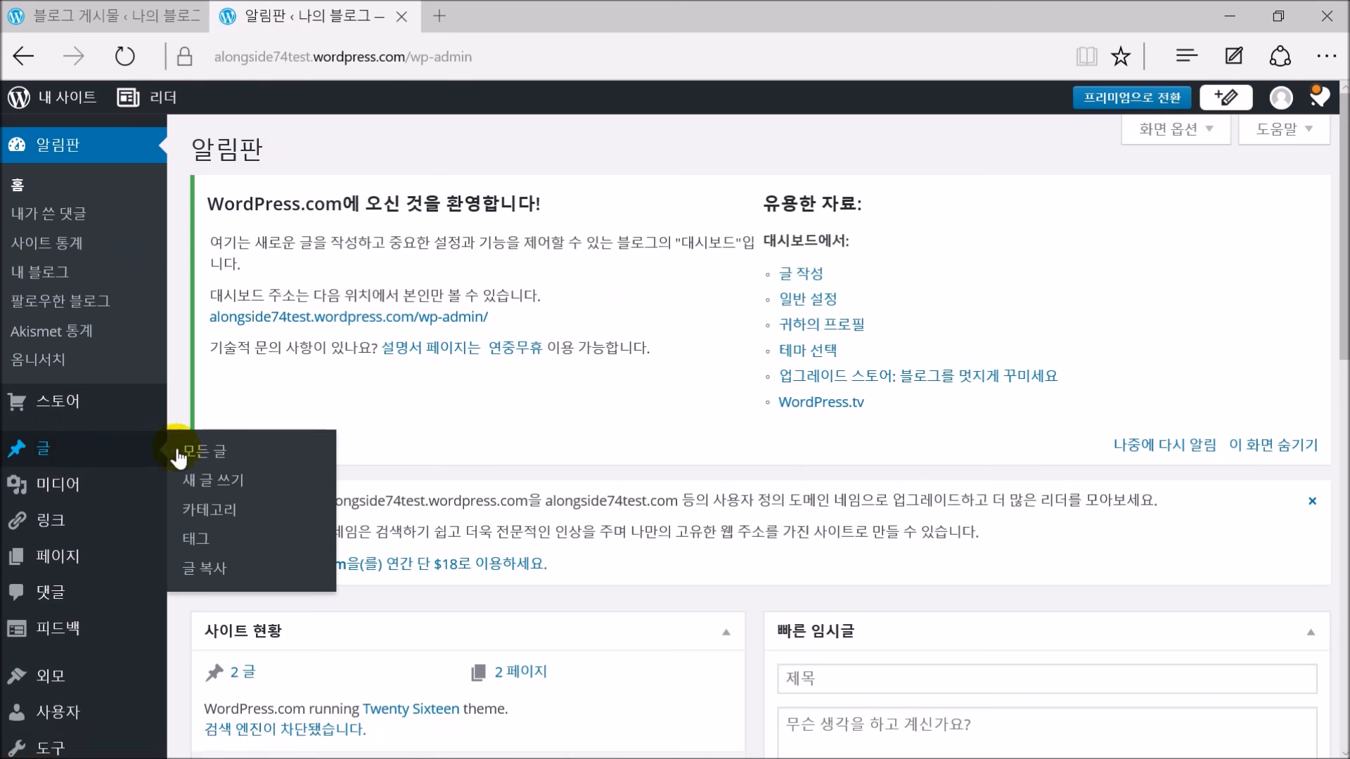
Add a new top-level category named 영화 with no parent
click(217, 516)
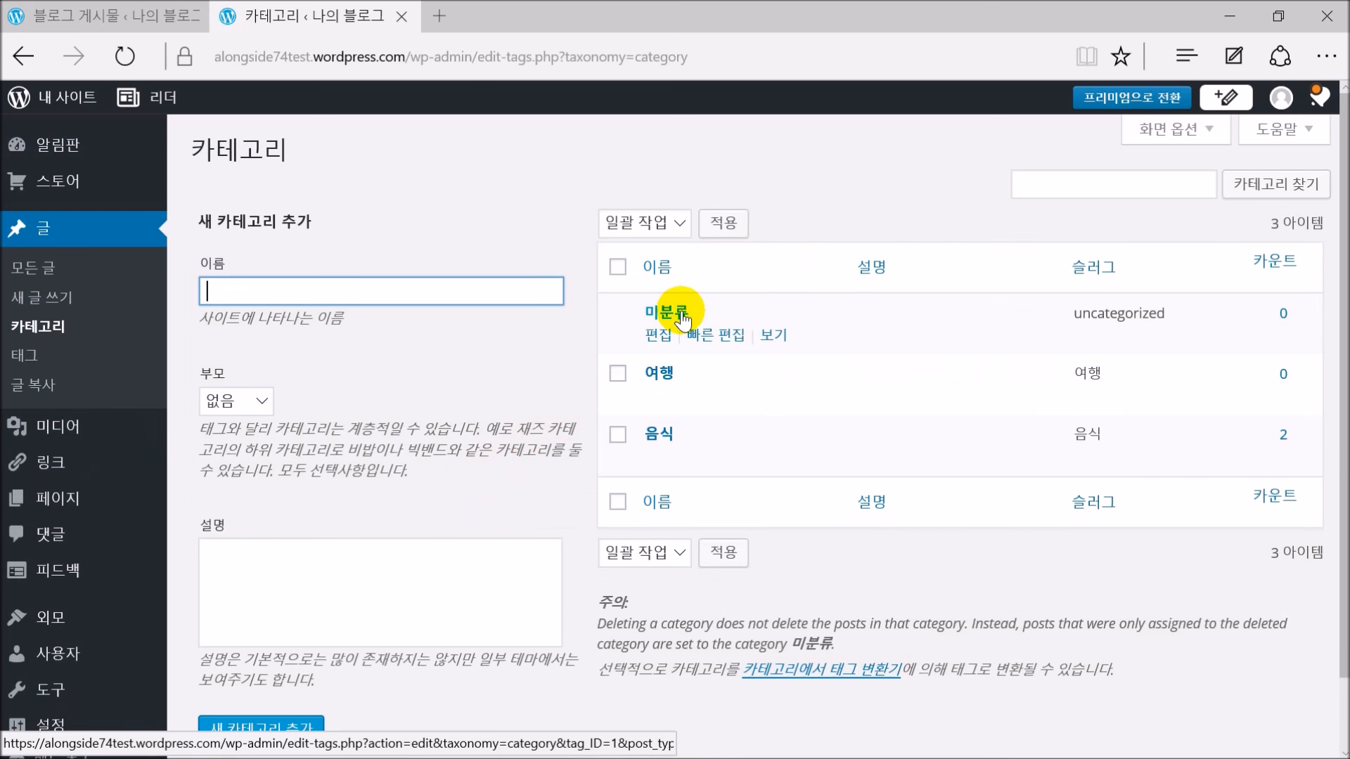
mouse_move(664, 372)
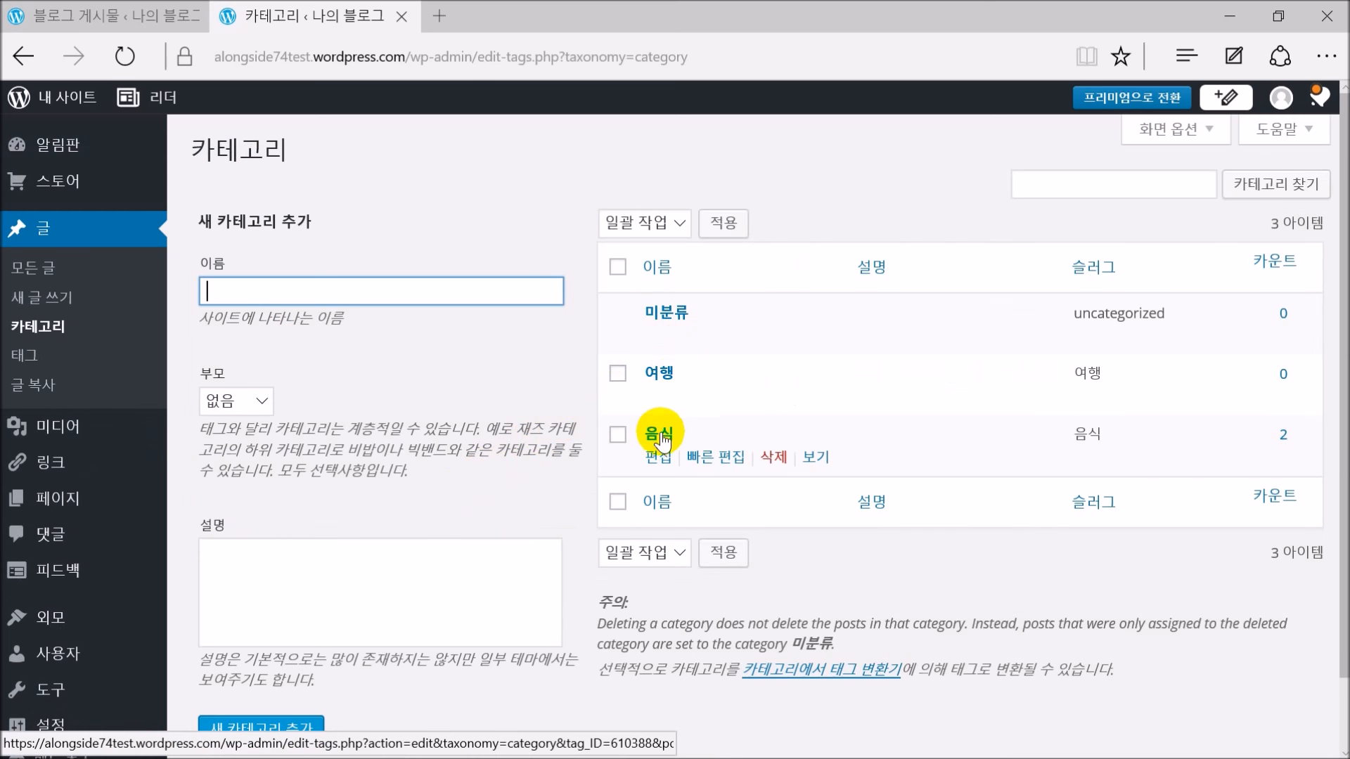
mouse_move(665, 438)
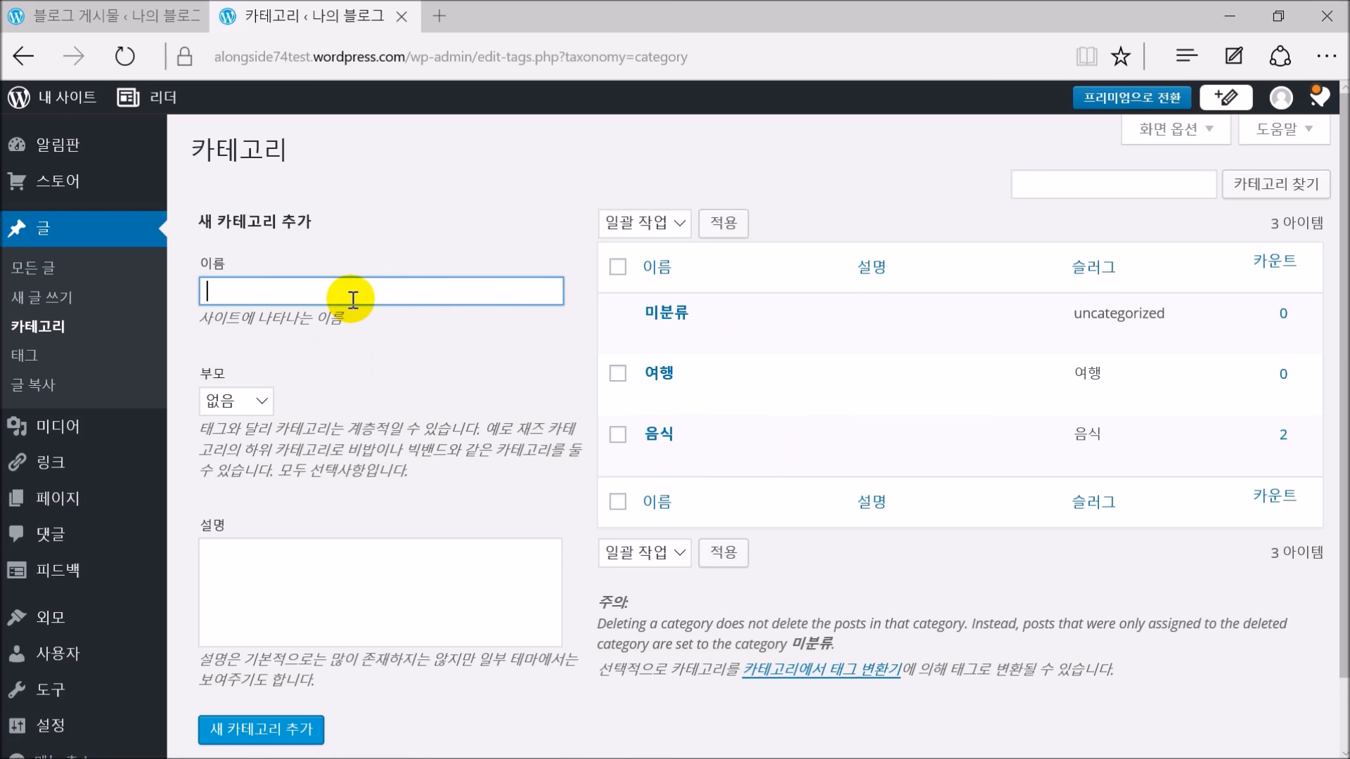
text(d)
key(BackSpace)
text(영화)
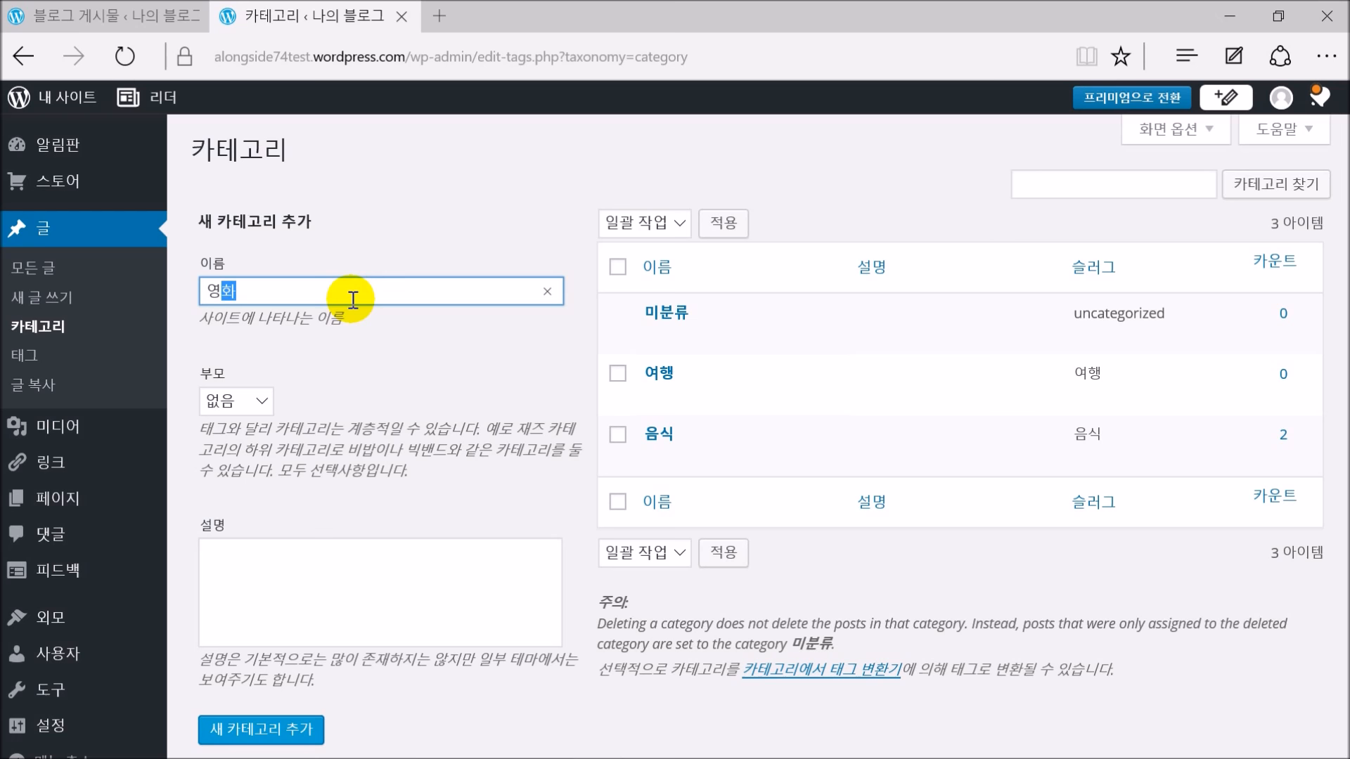
click(267, 407)
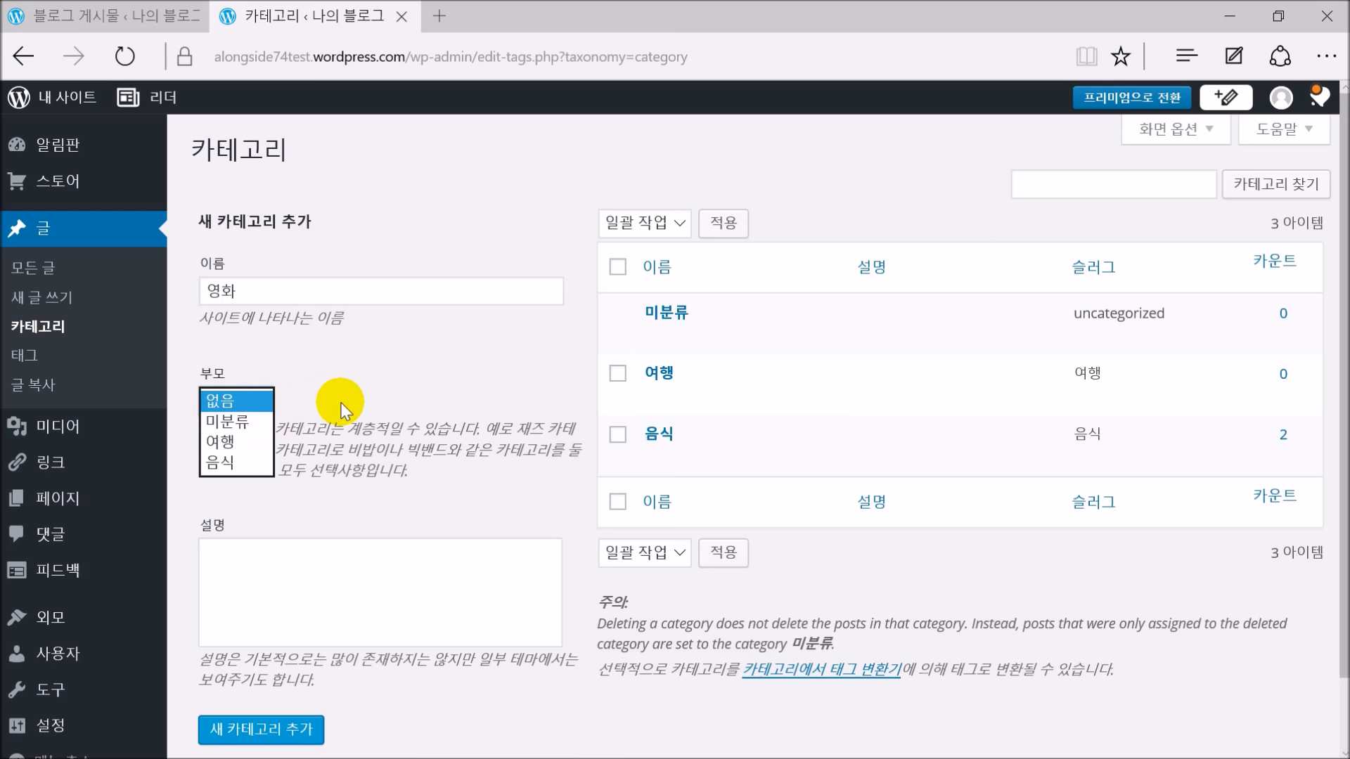
click(249, 420)
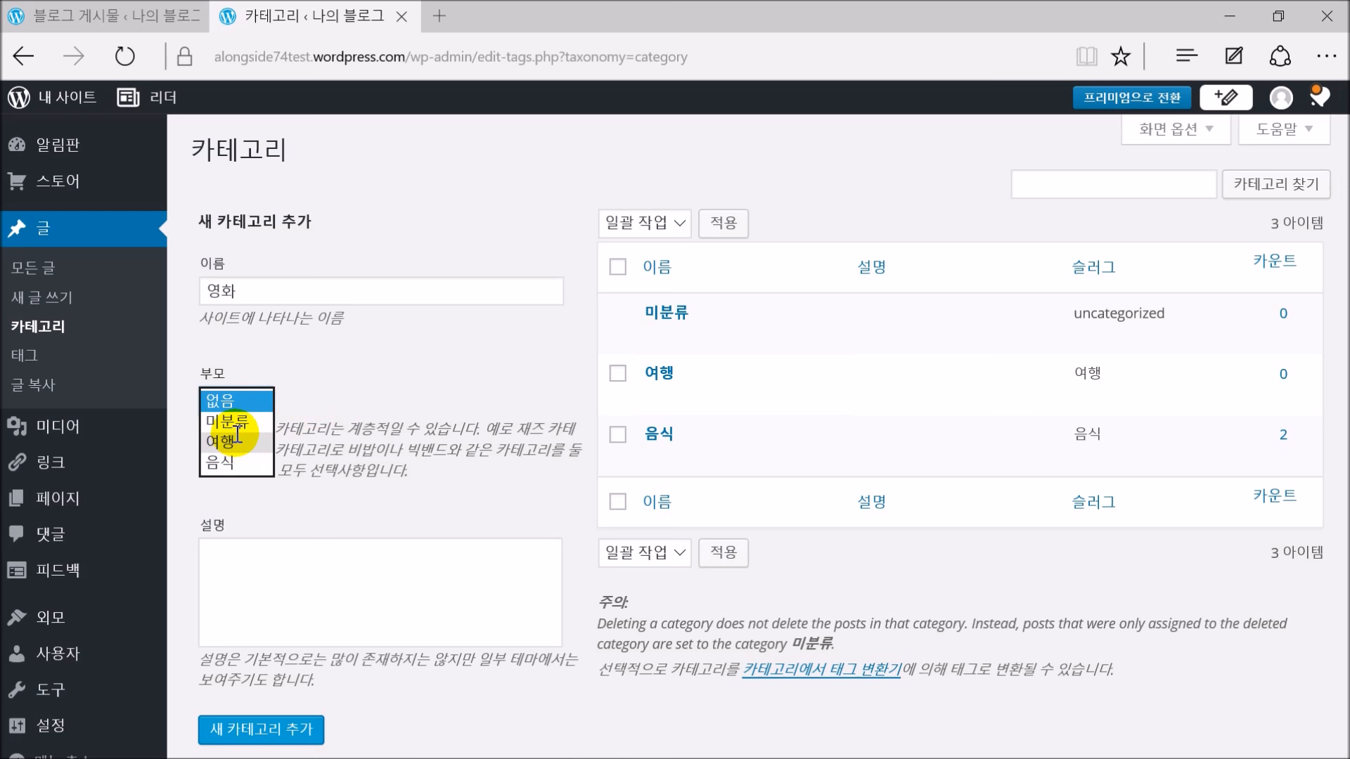
click(278, 399)
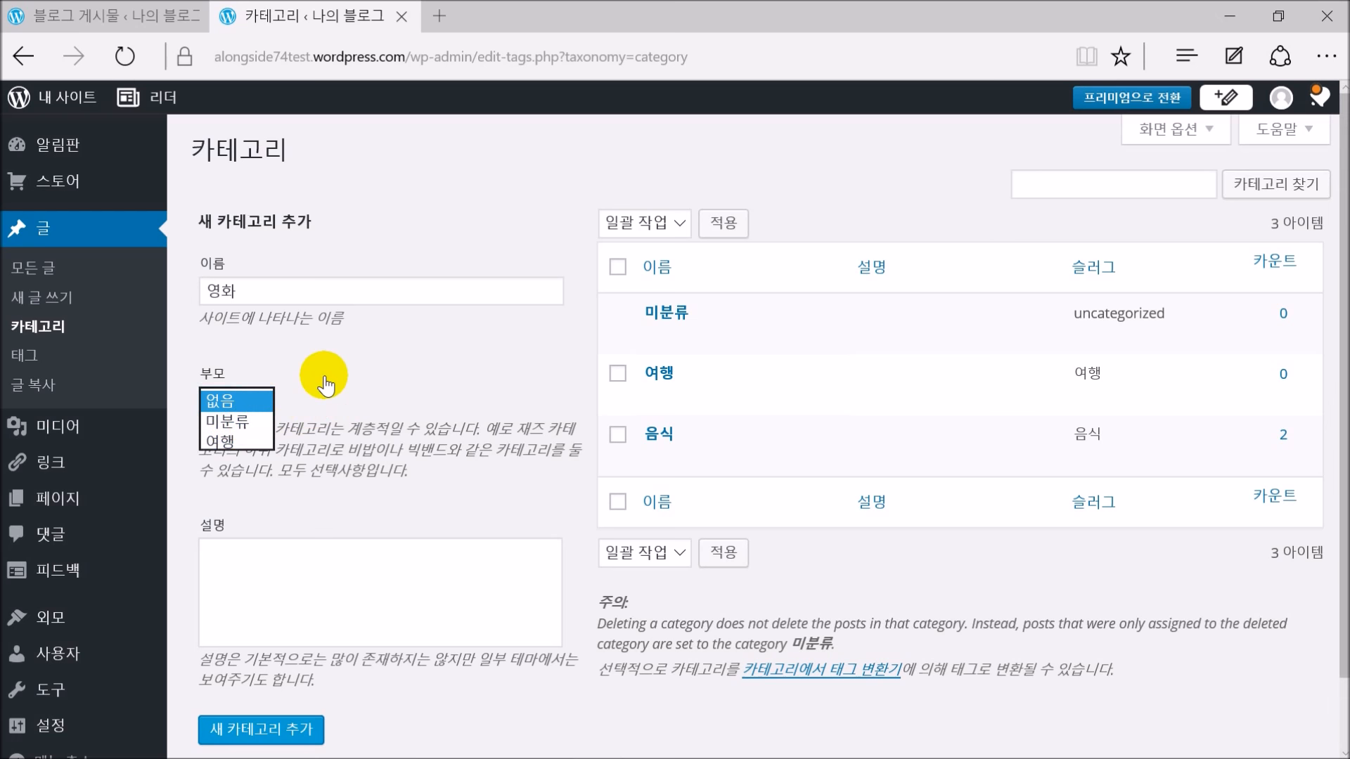
click(261, 729)
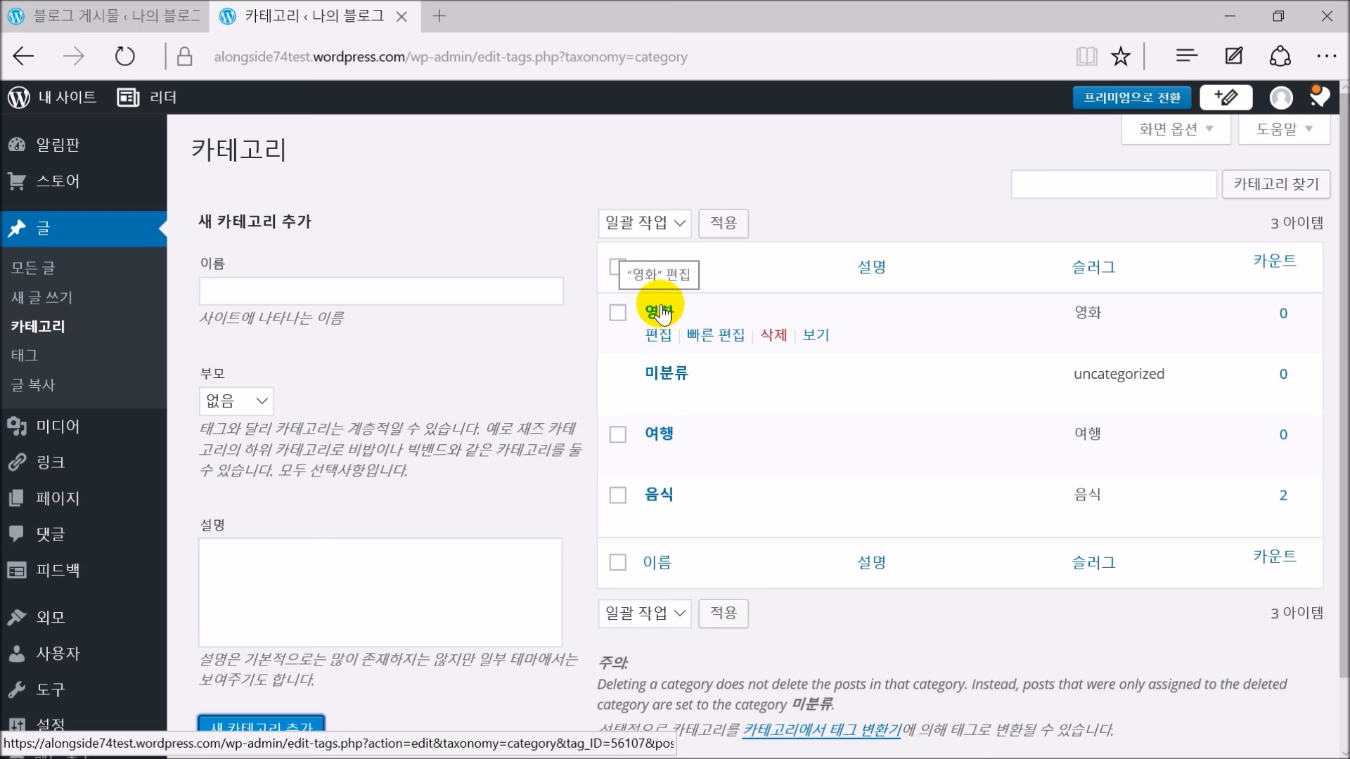
Add 액션 and 멜로 as subcategories with 영화 as their parent
click(462, 296)
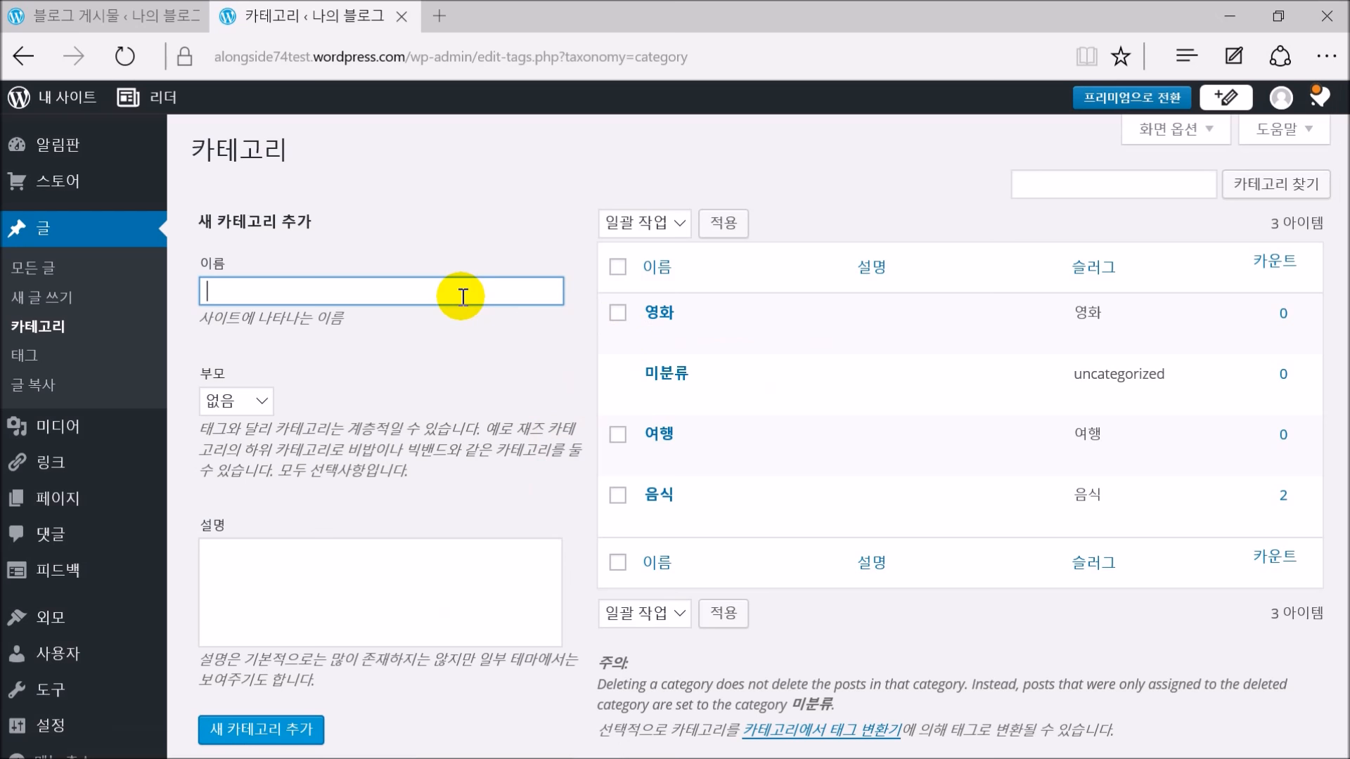
text(액션)
click(229, 404)
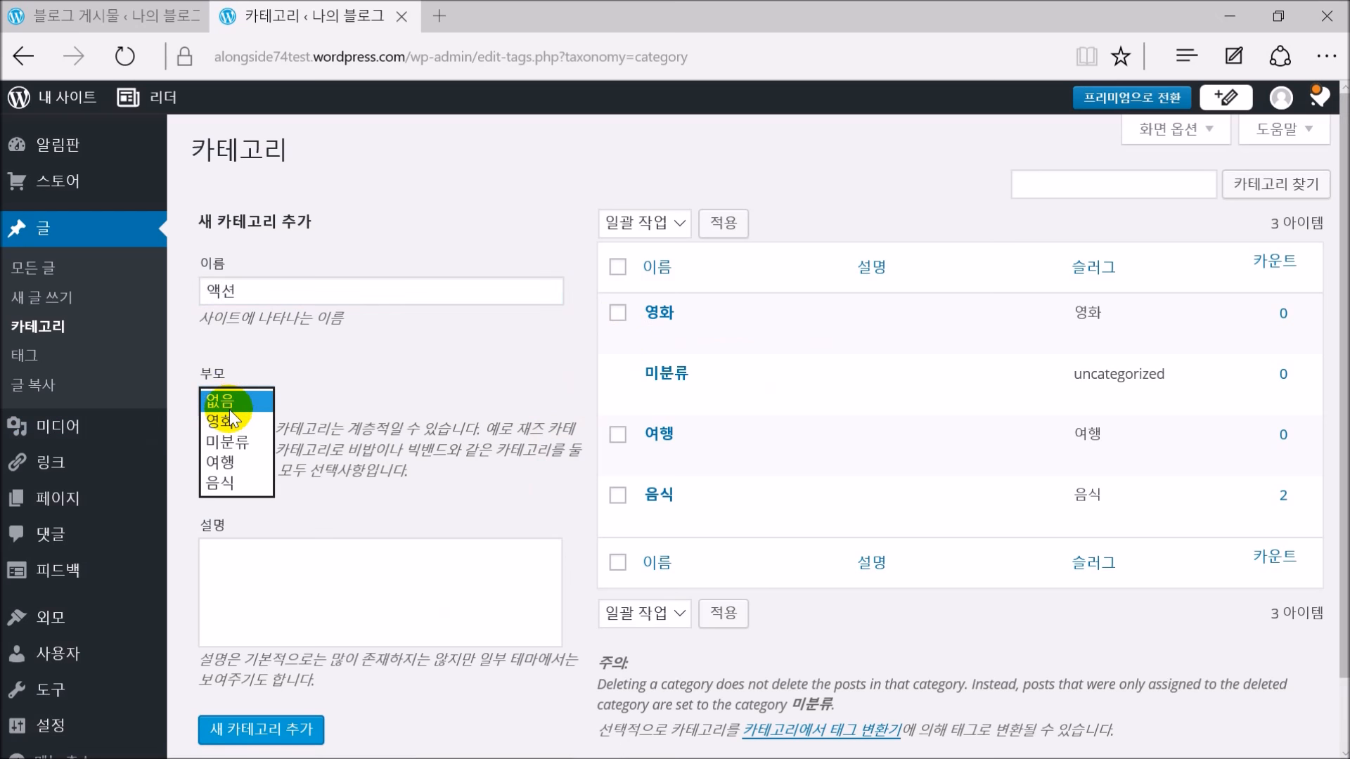
click(397, 575)
click(261, 734)
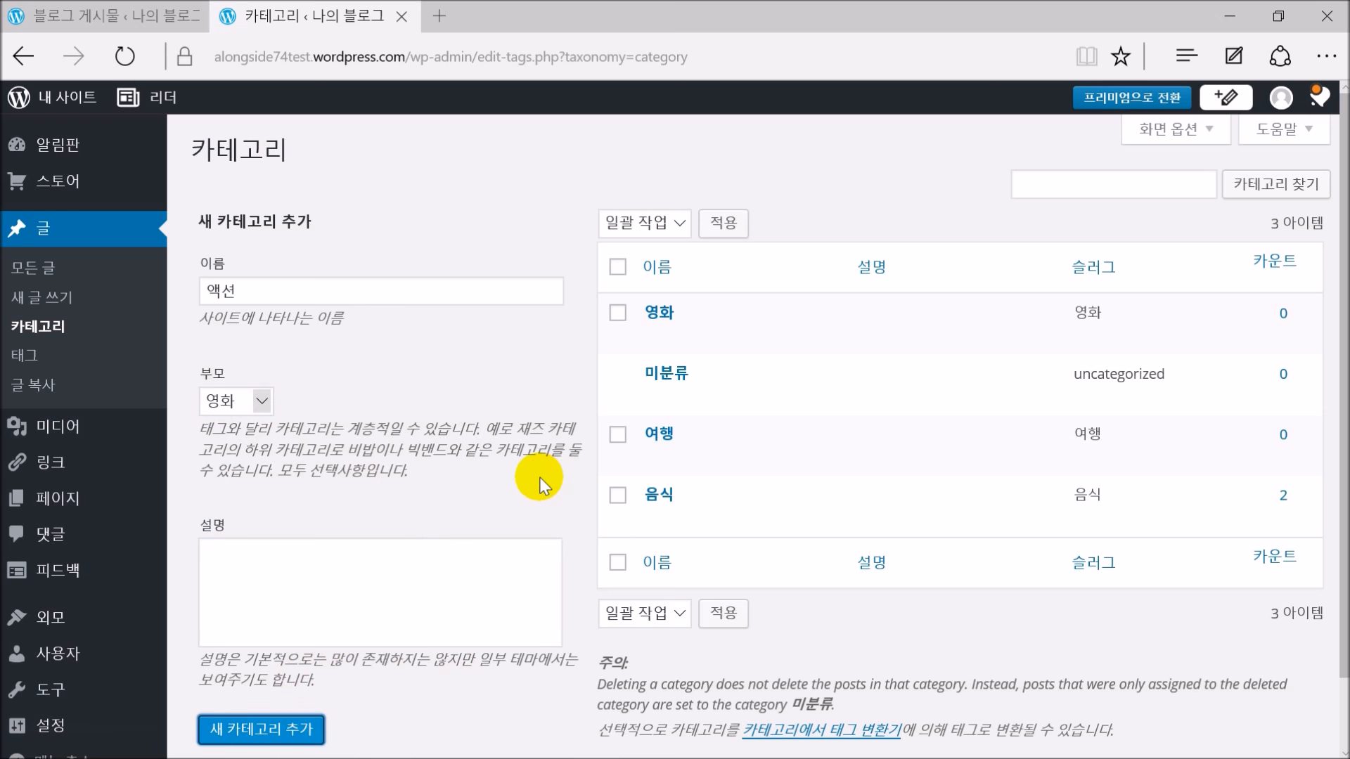
click(297, 294)
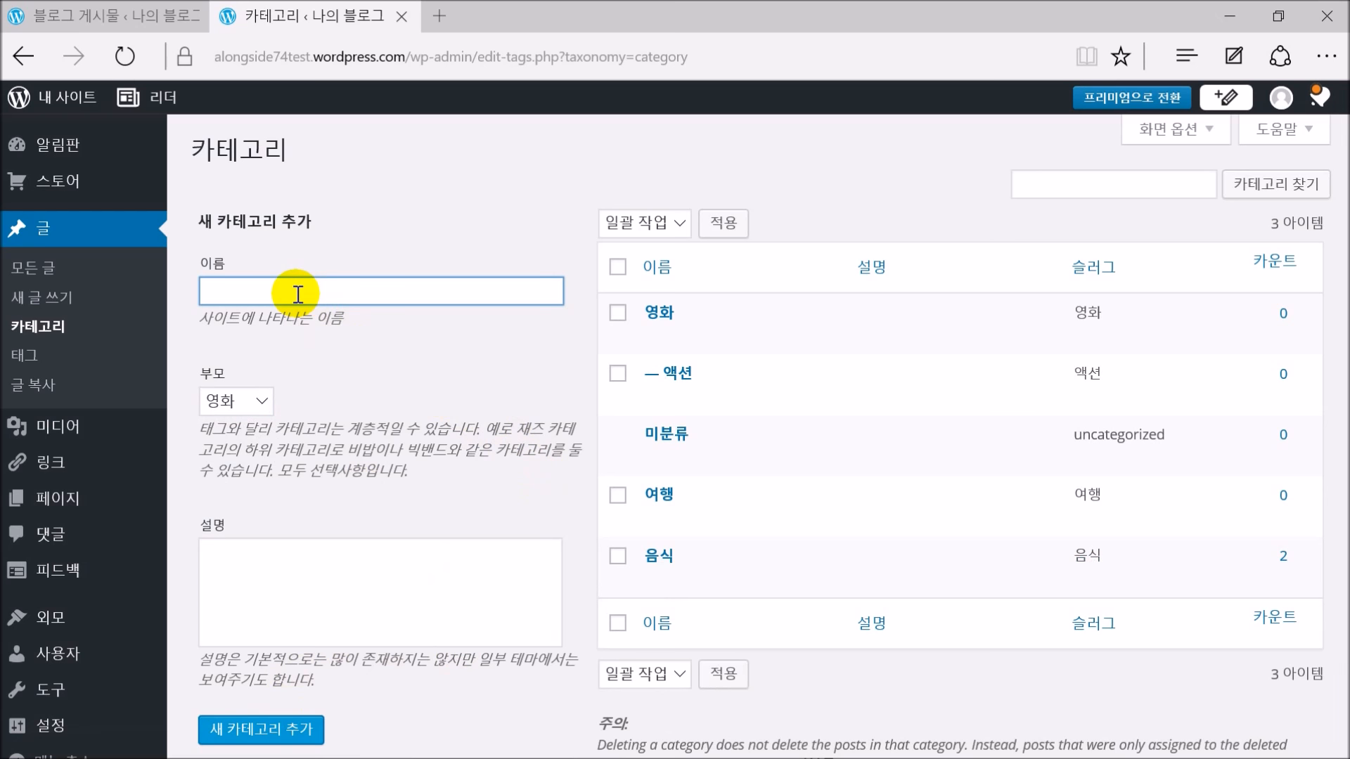
text(멜로)
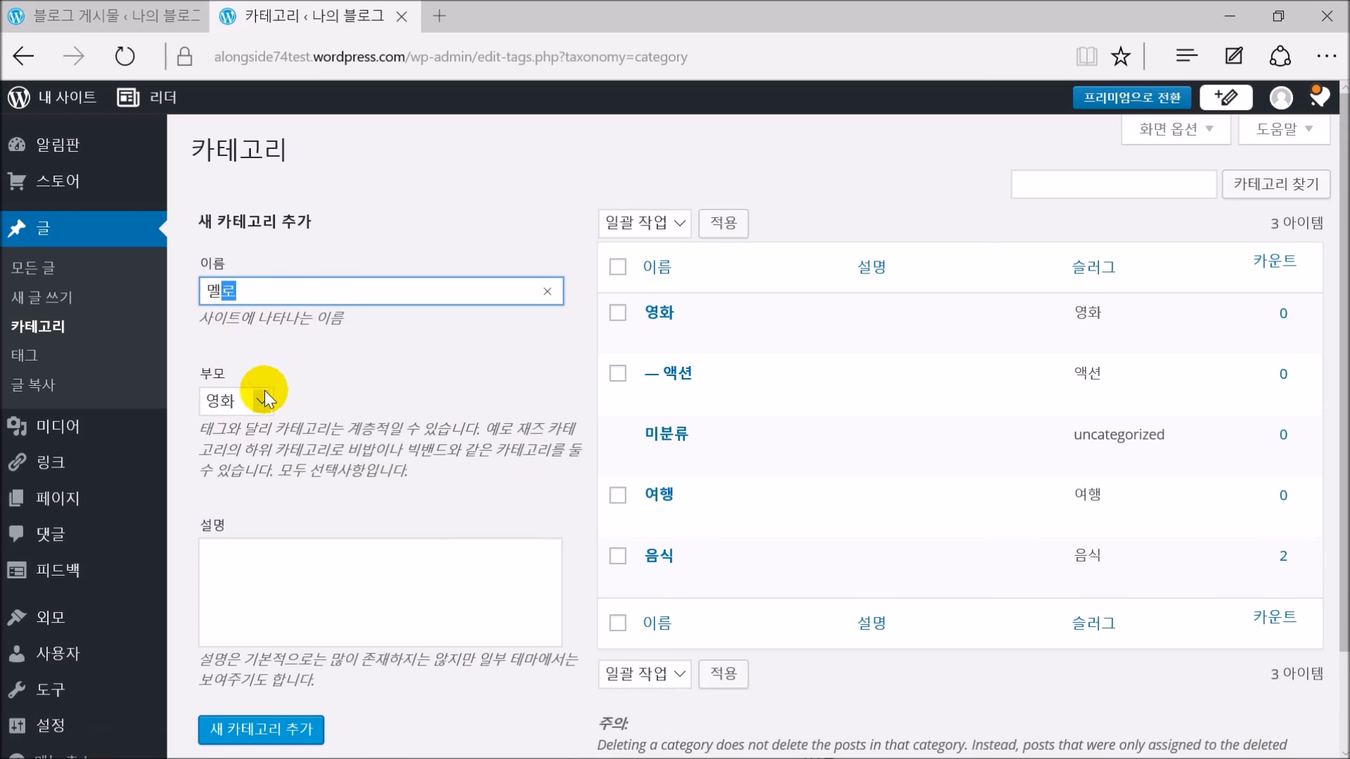
click(274, 730)
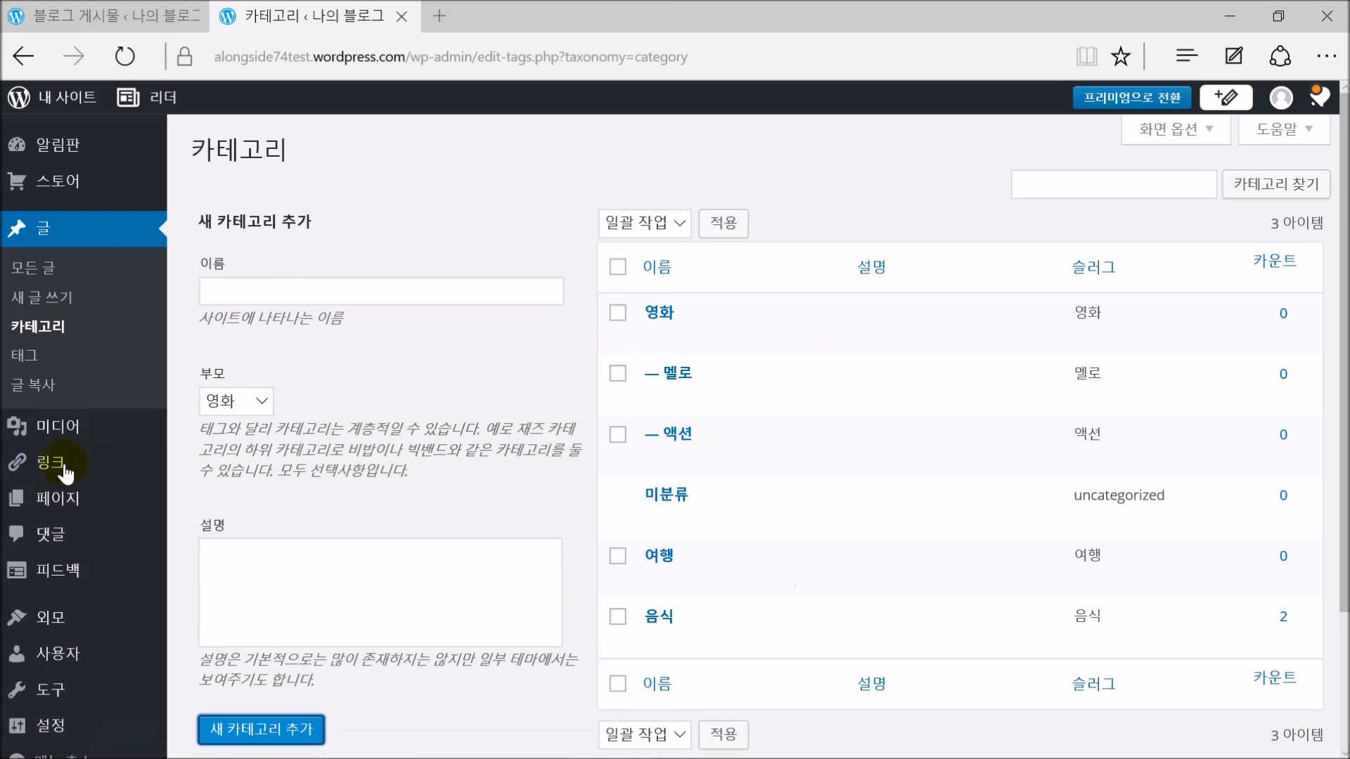
click(105, 21)
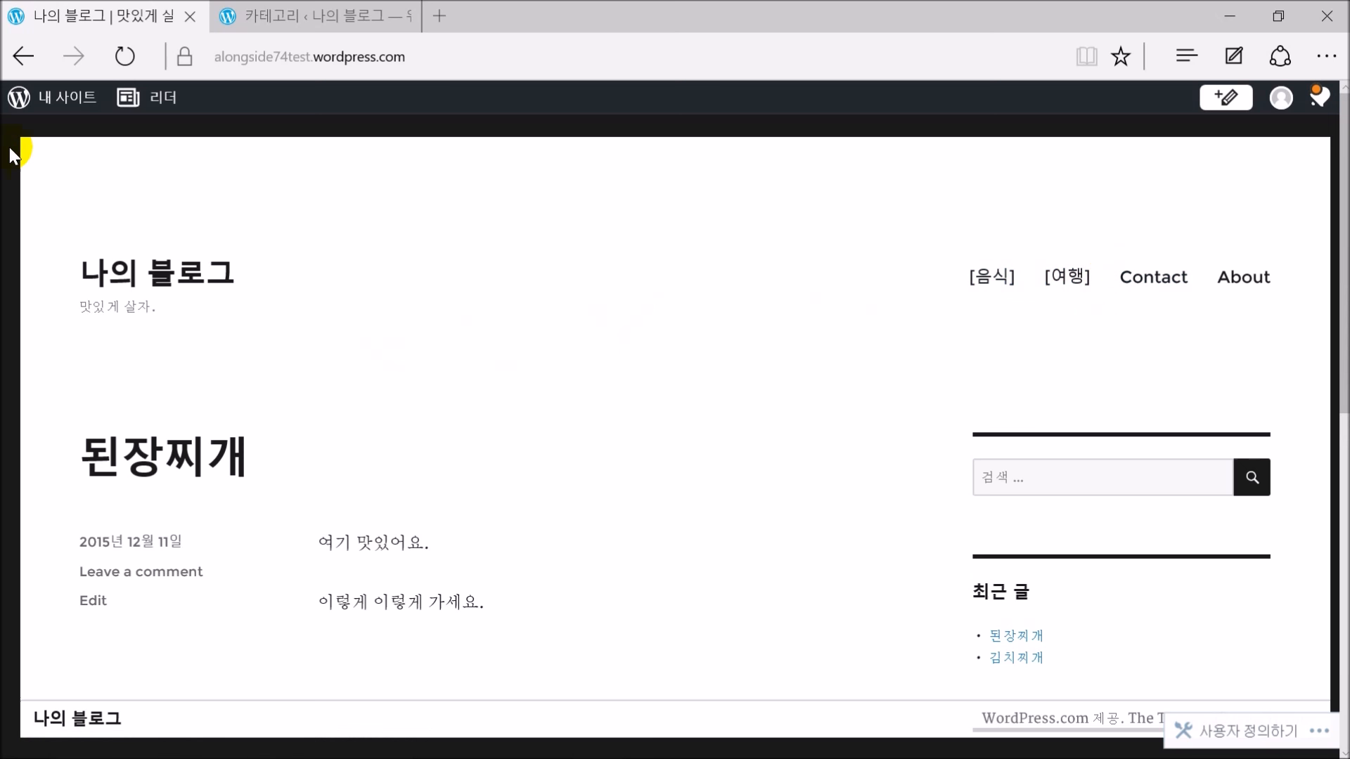
Open the site's Menus editor from the My Sites panel
click(56, 97)
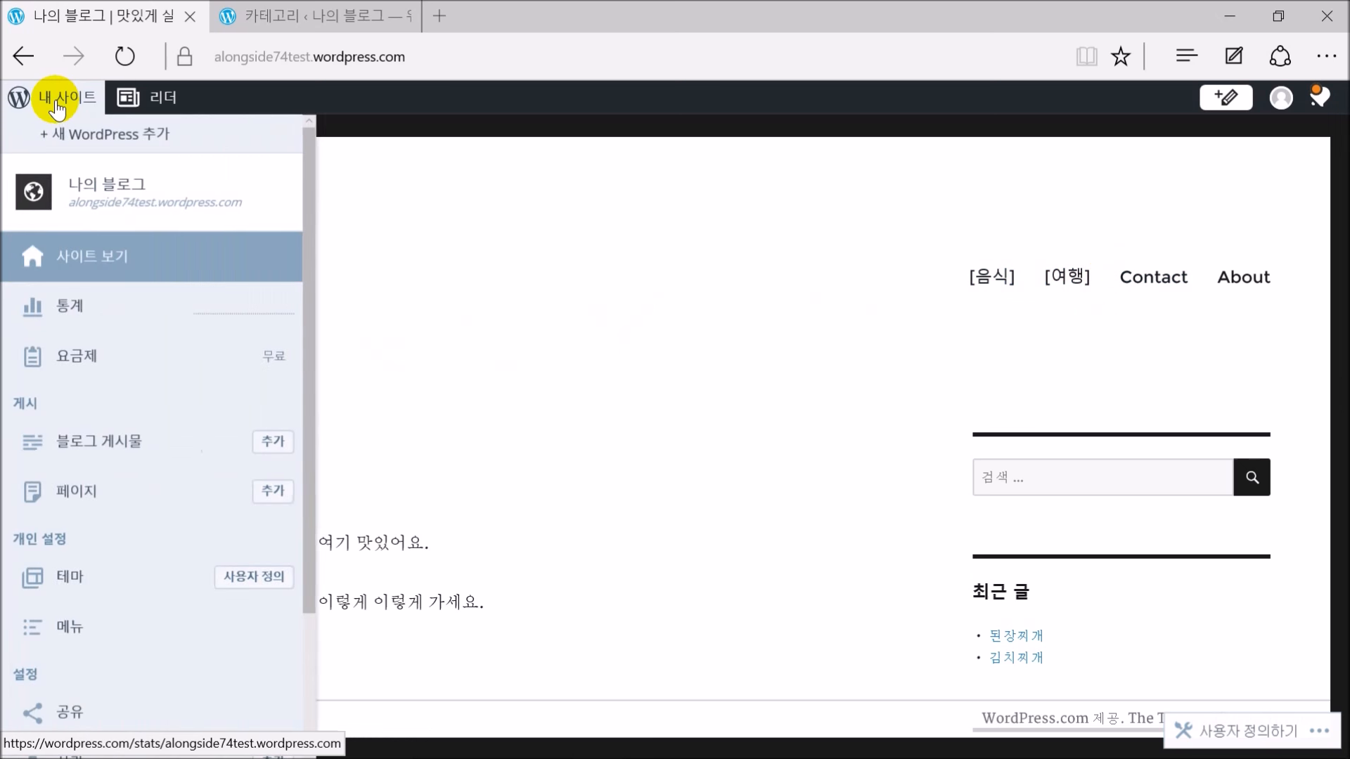
click(51, 631)
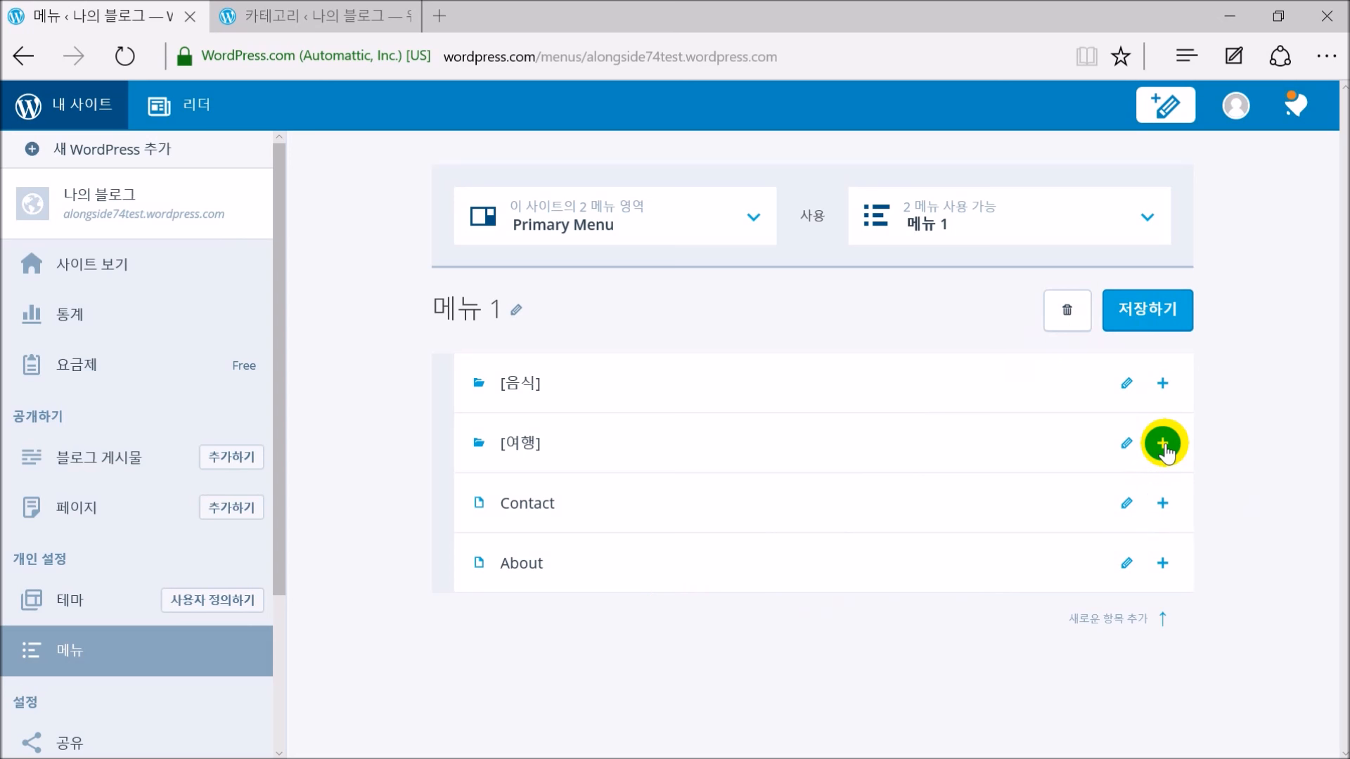
Insert a [영화] menu item below [여행], linked to the 영화 category
click(1162, 443)
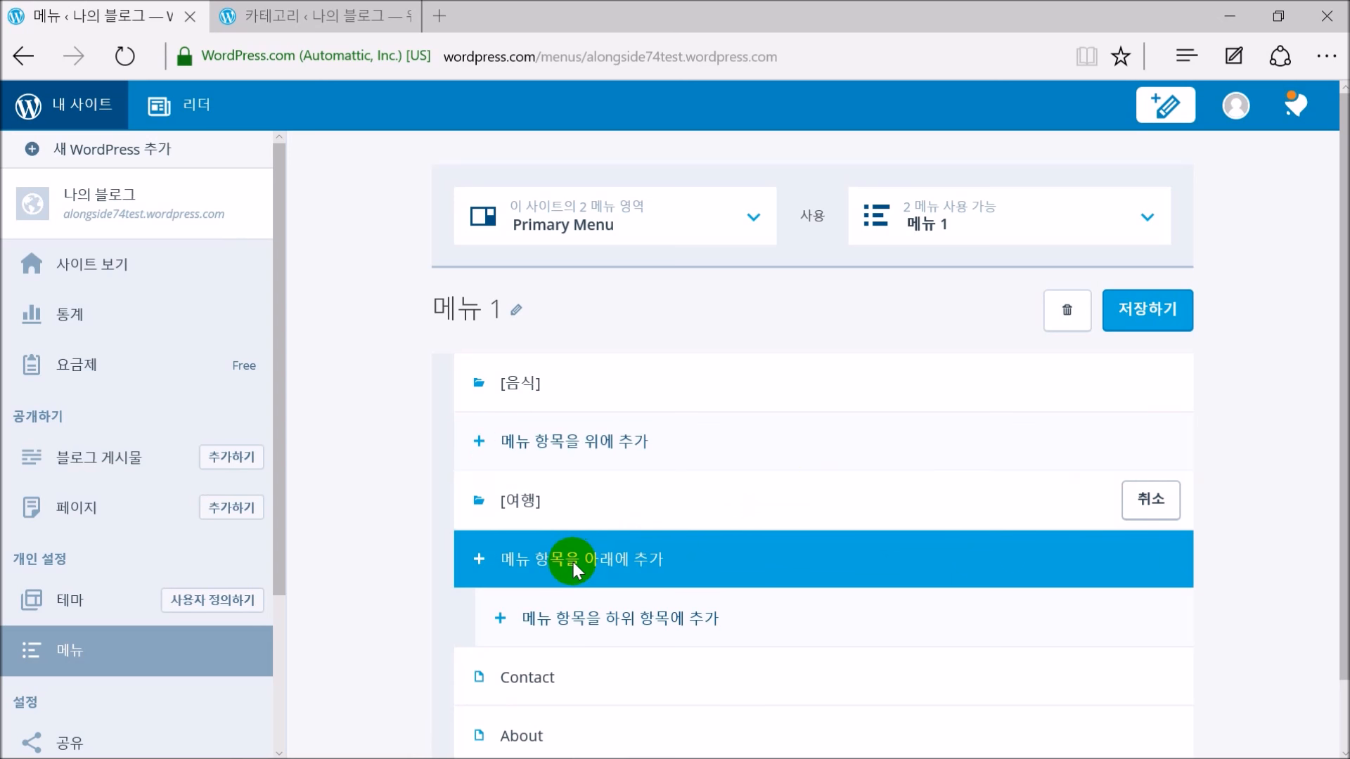
click(572, 568)
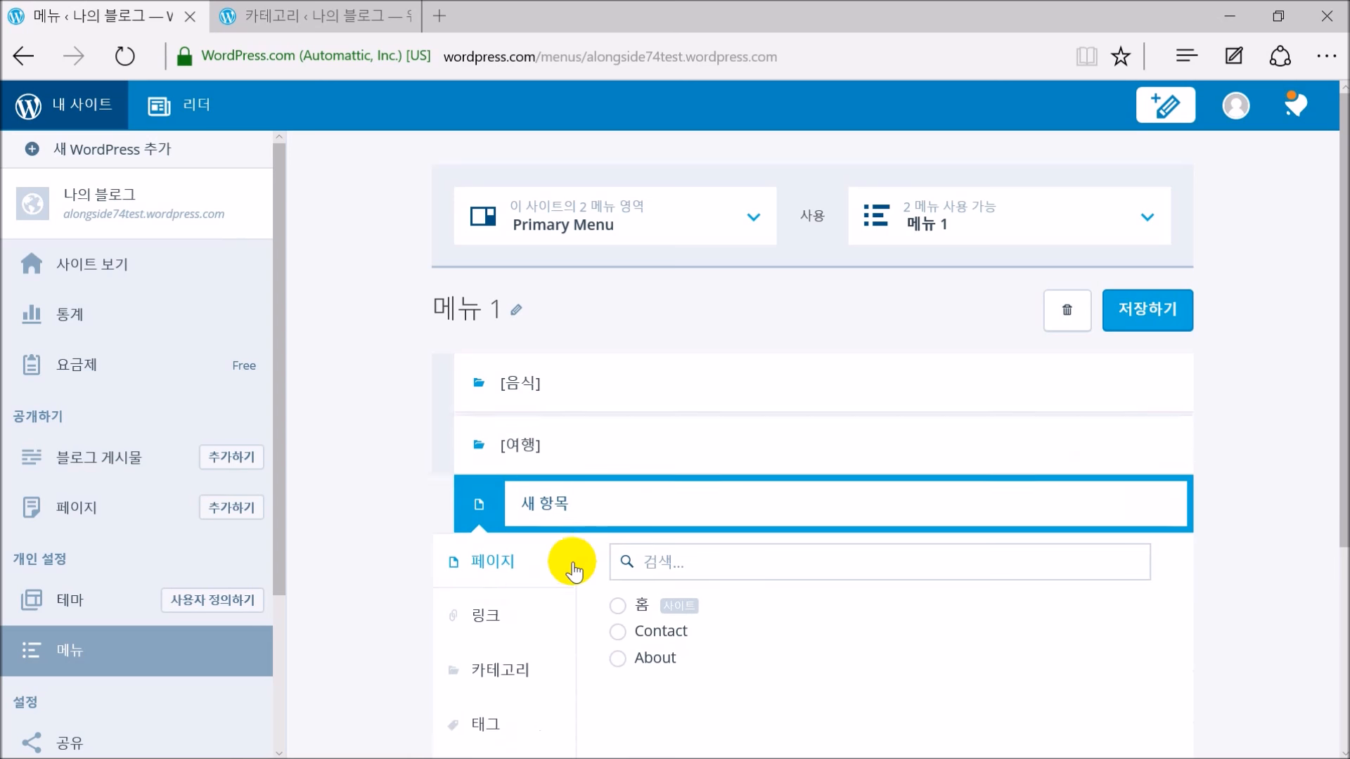
click(573, 501)
text([영화])
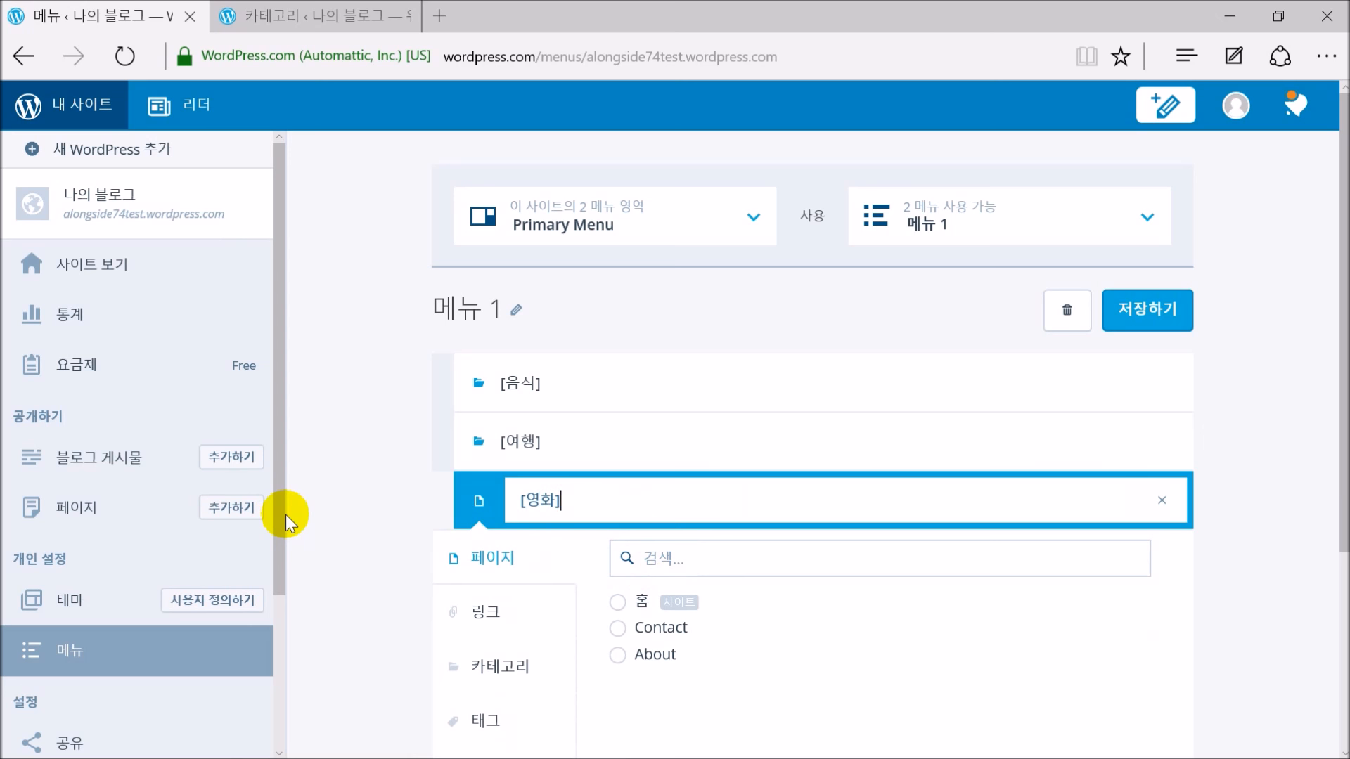
scroll(361, 461, down, 4)
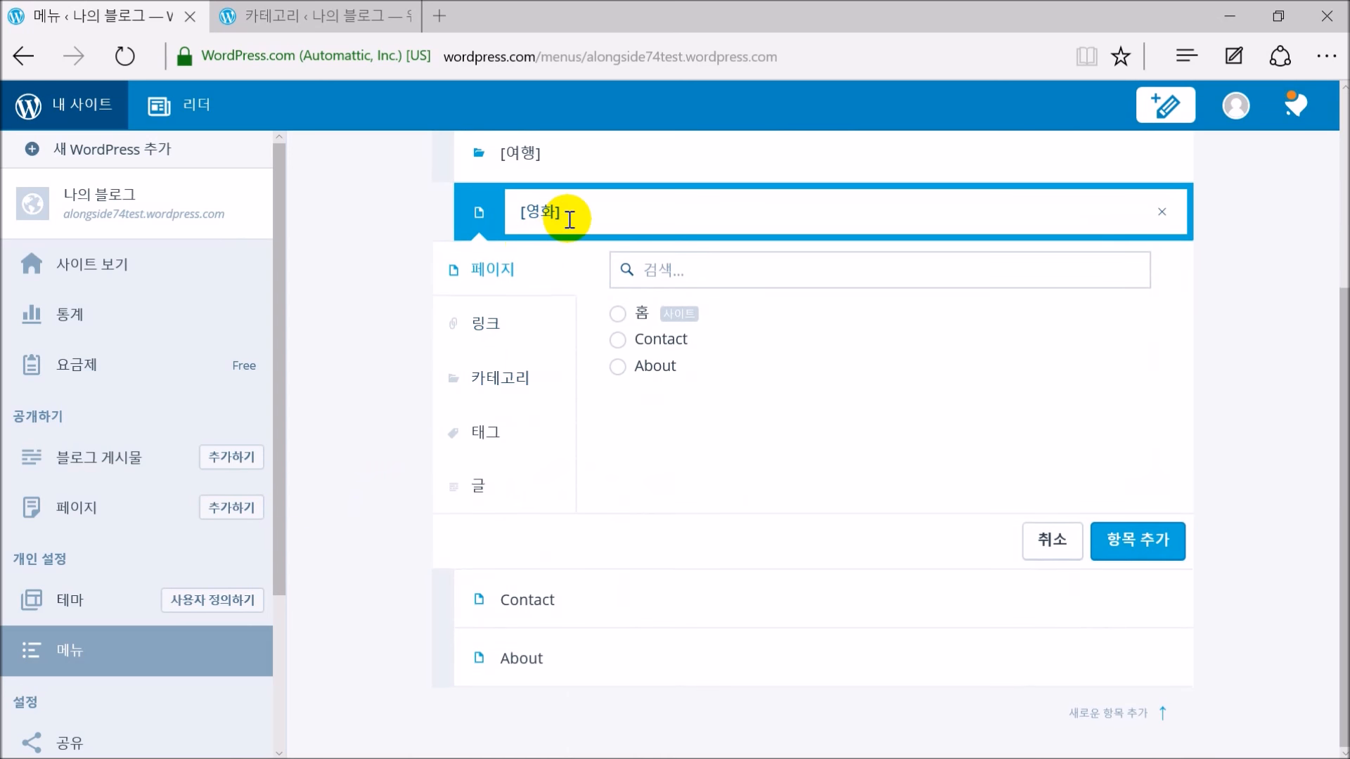
click(522, 383)
click(617, 319)
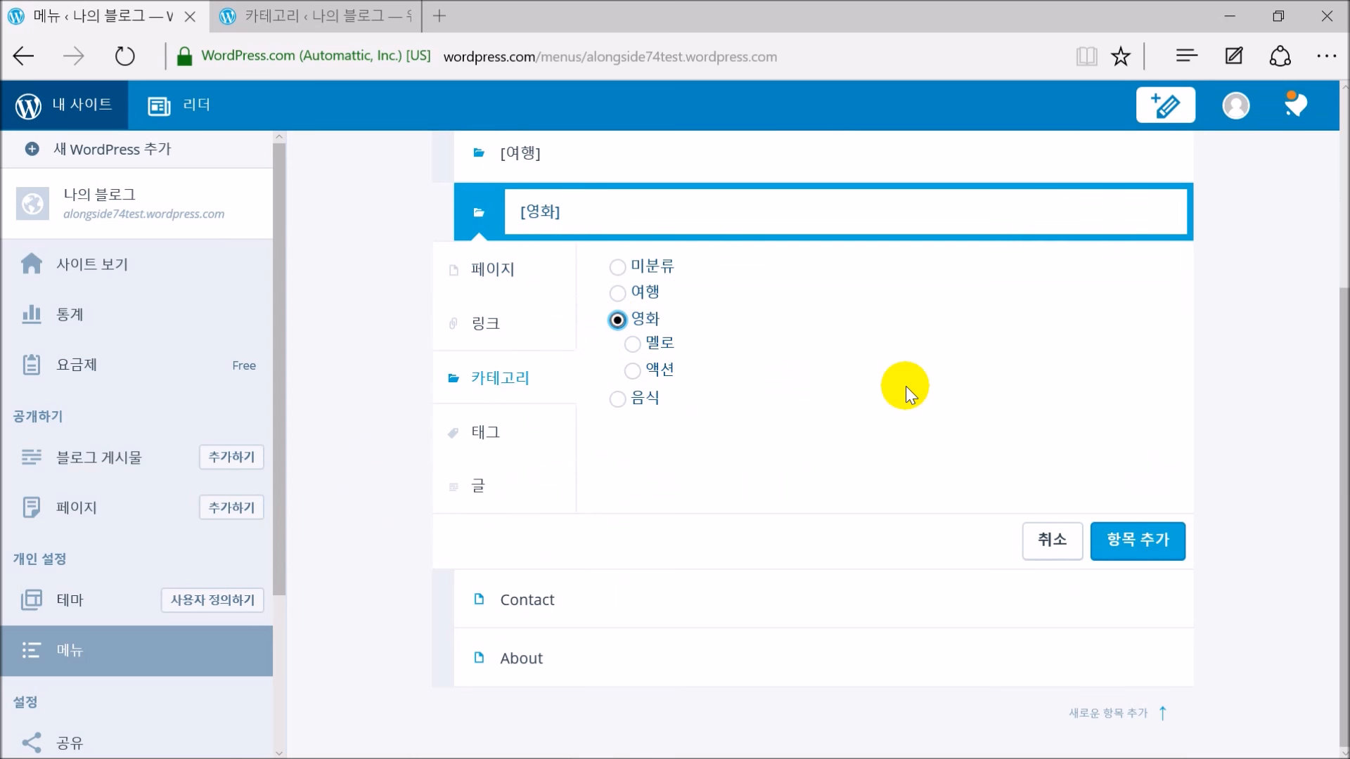
click(1139, 546)
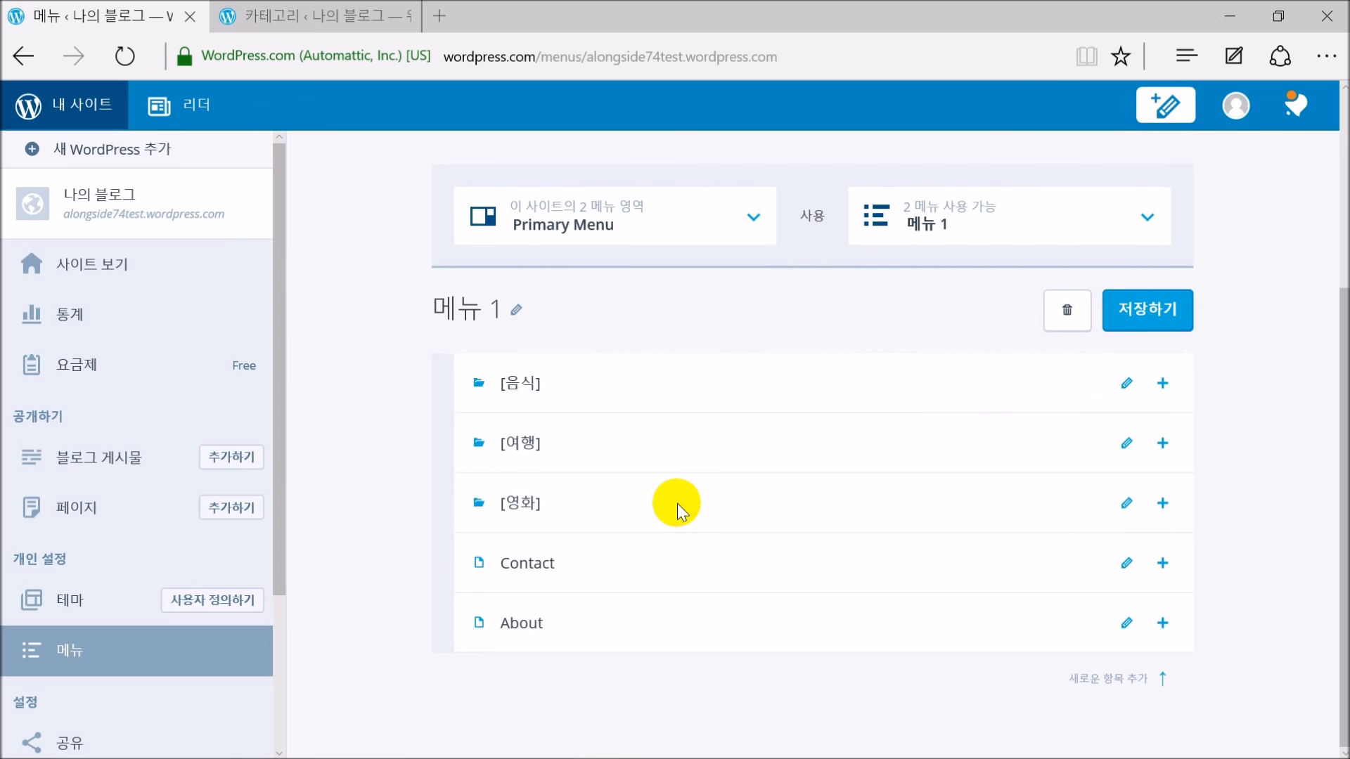
Add a 액션 child item under [영화], linked to the 액션 category
click(1163, 506)
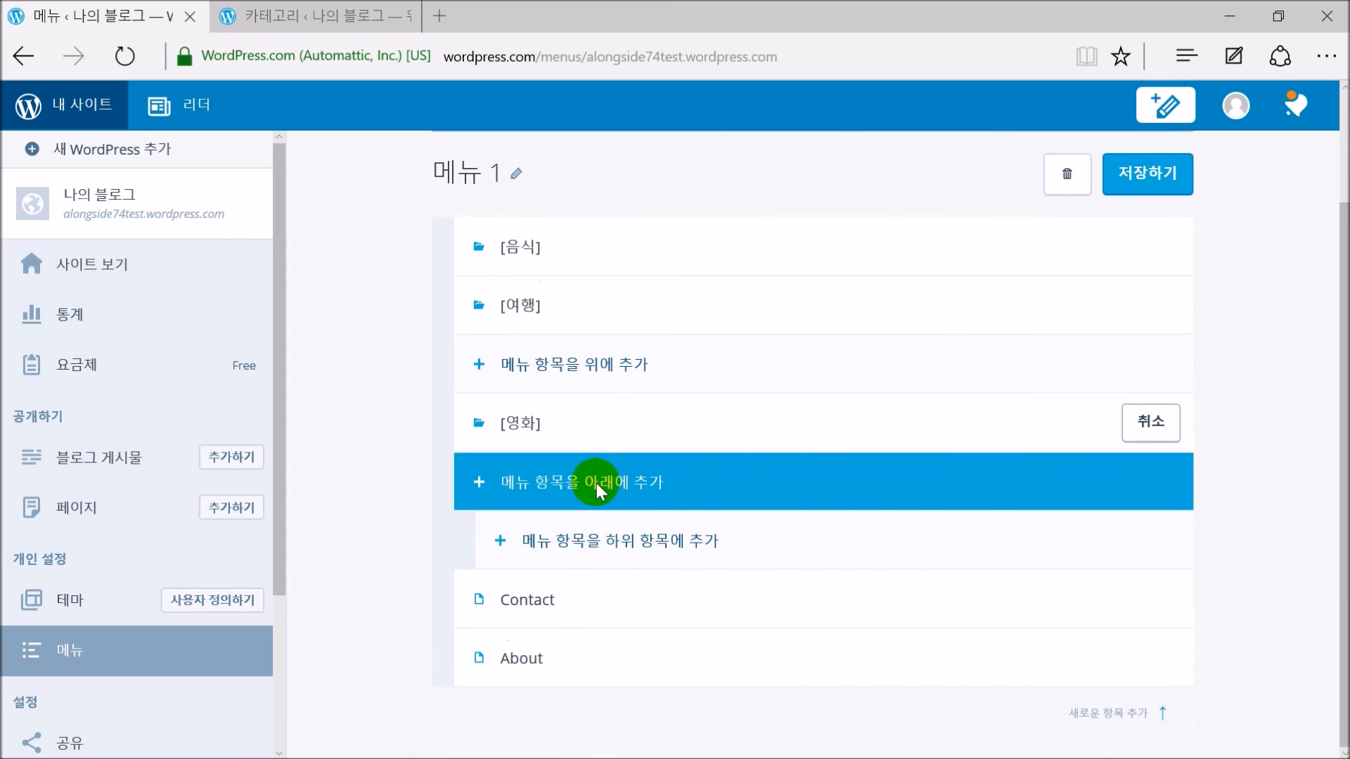
click(619, 540)
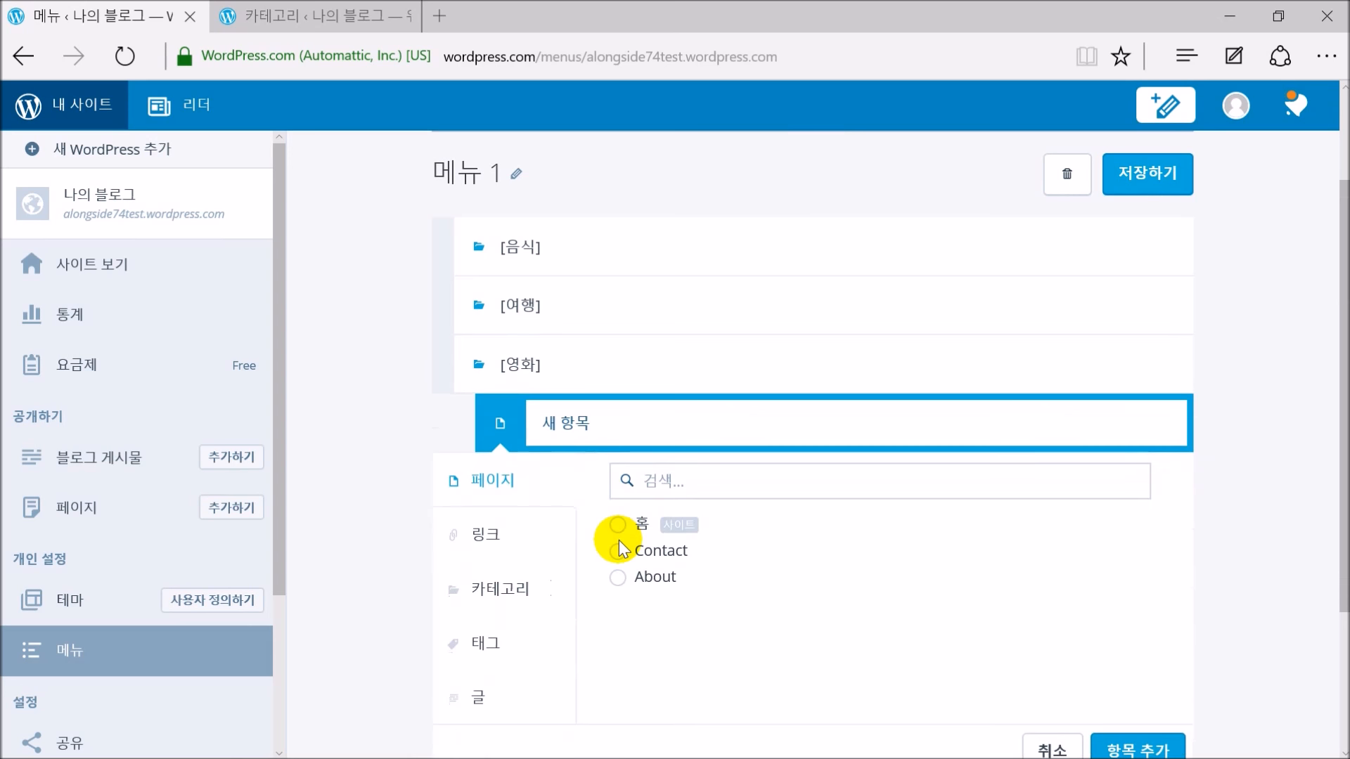
click(701, 483)
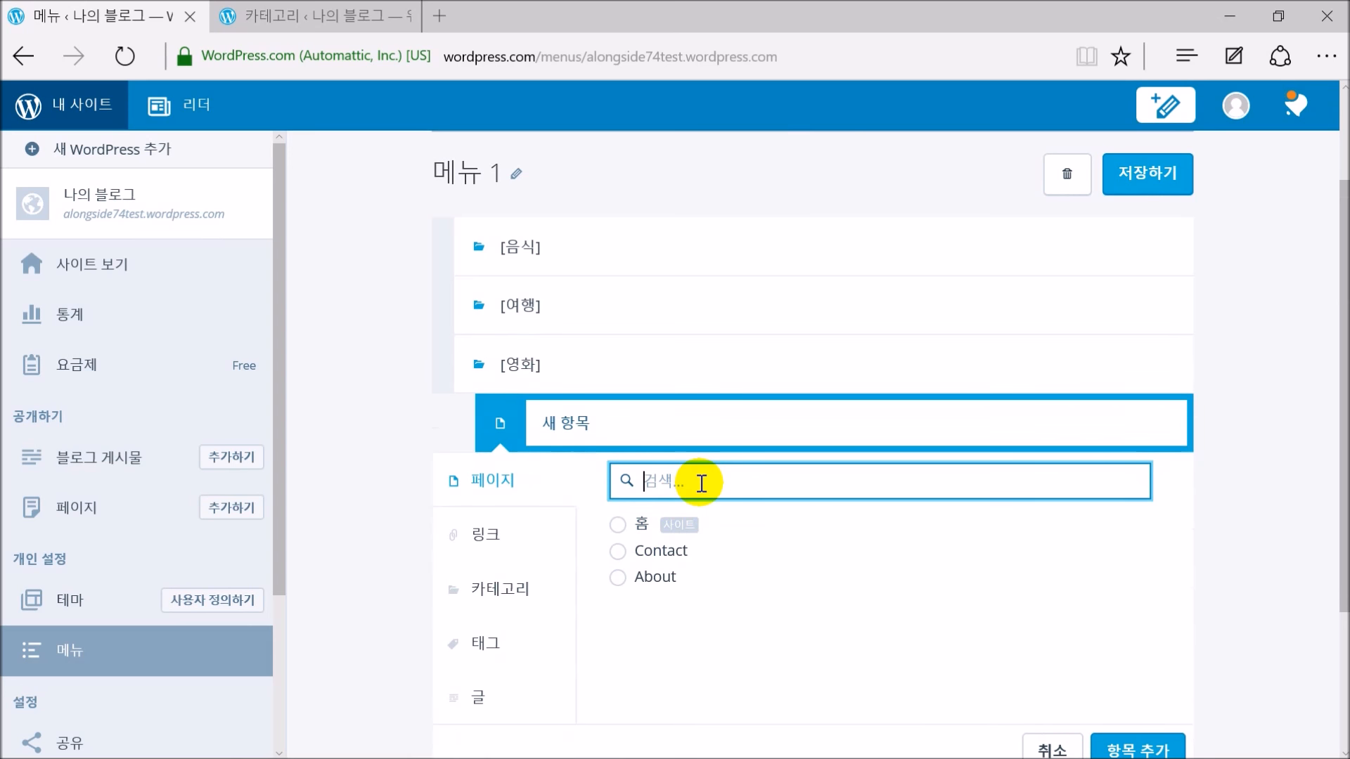
click(725, 413)
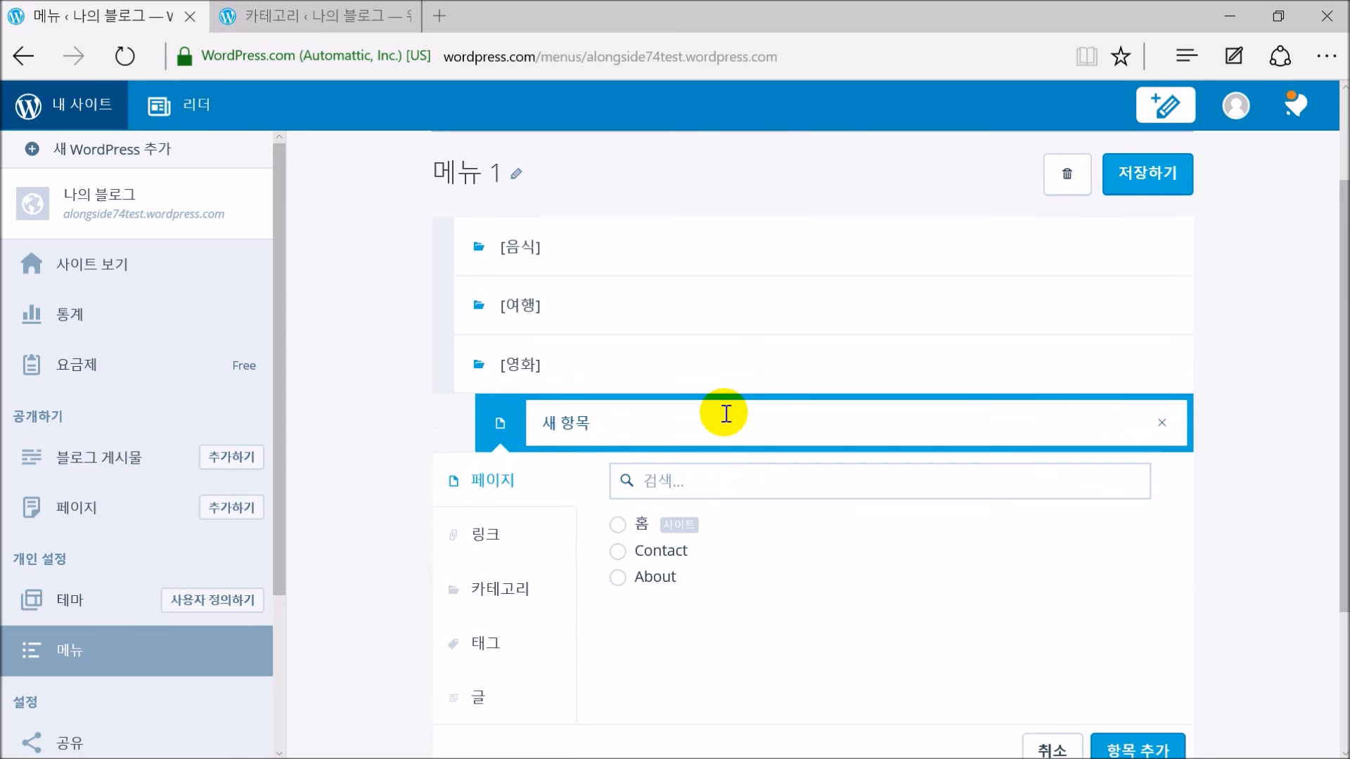
key(BackSpace)
text(ㅓ액션)
scroll(399, 471, down, 1)
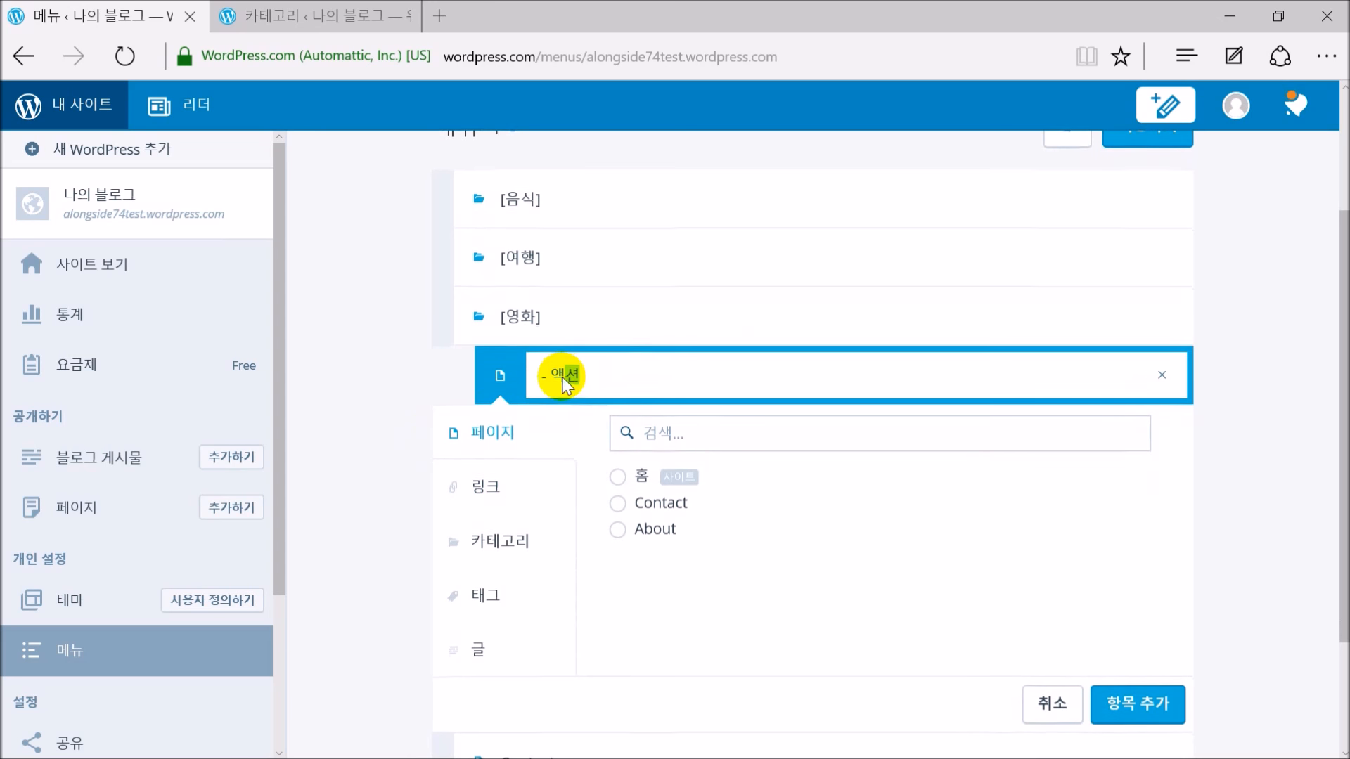
click(511, 543)
click(630, 535)
click(1118, 702)
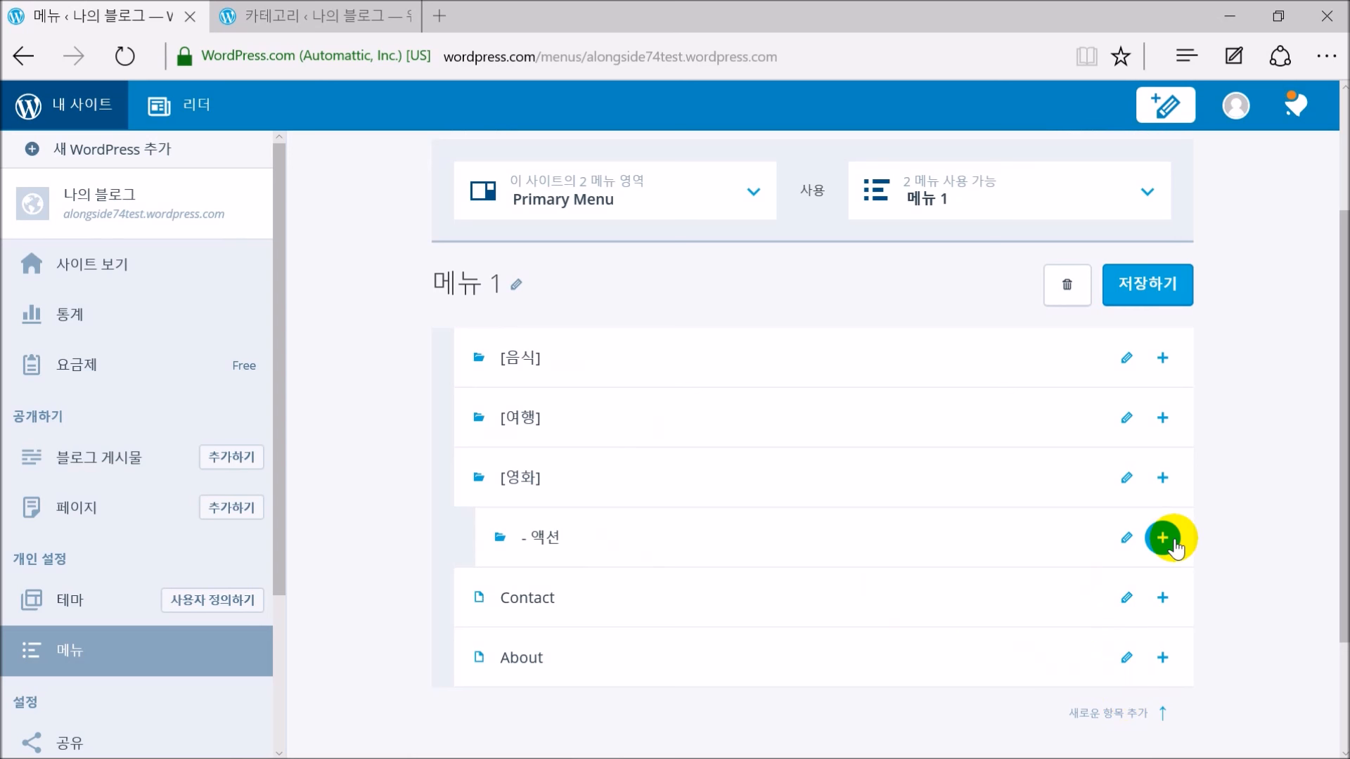
Add a 멜로 item below 액션, linked to the 멜로 category, and save the menu
click(1162, 537)
click(686, 656)
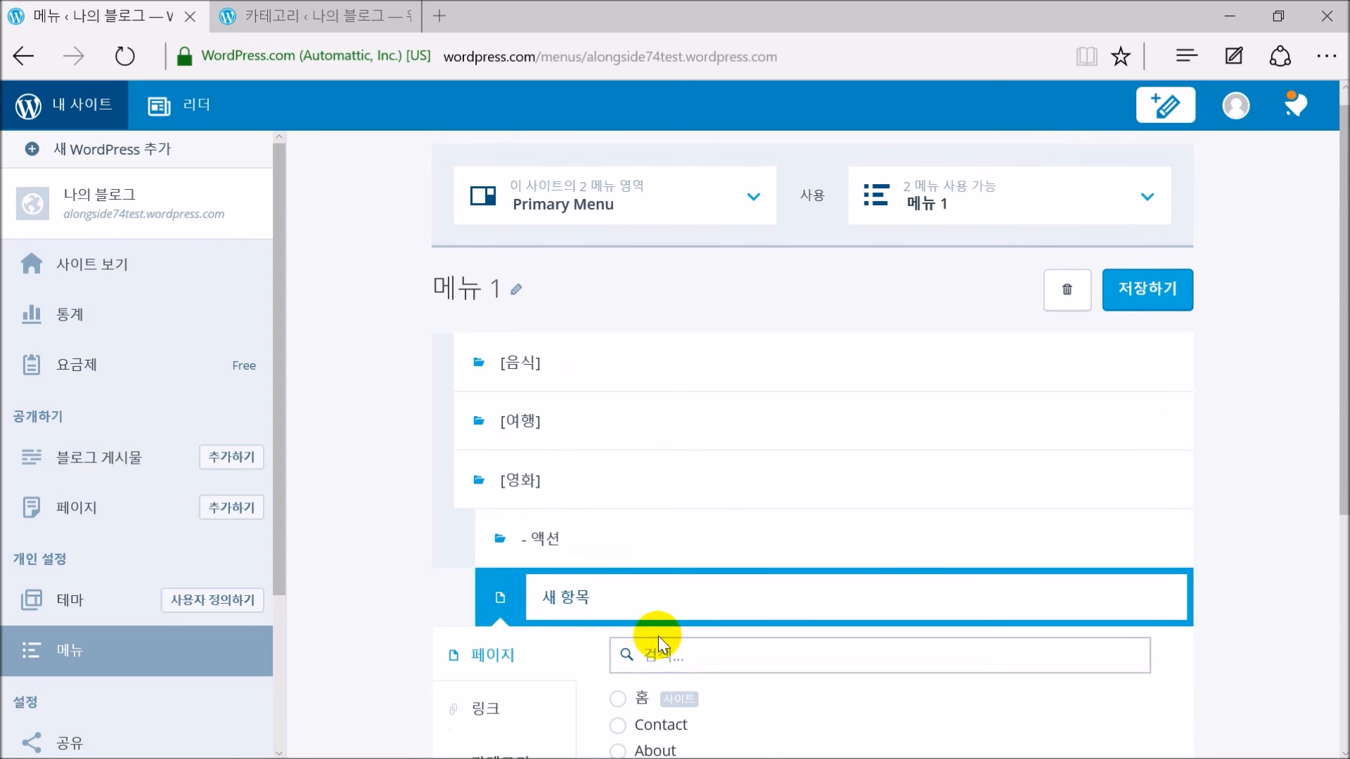
key(BackSpace)
key(BackSpace)
key(BackSpace)
key(BackSpace)
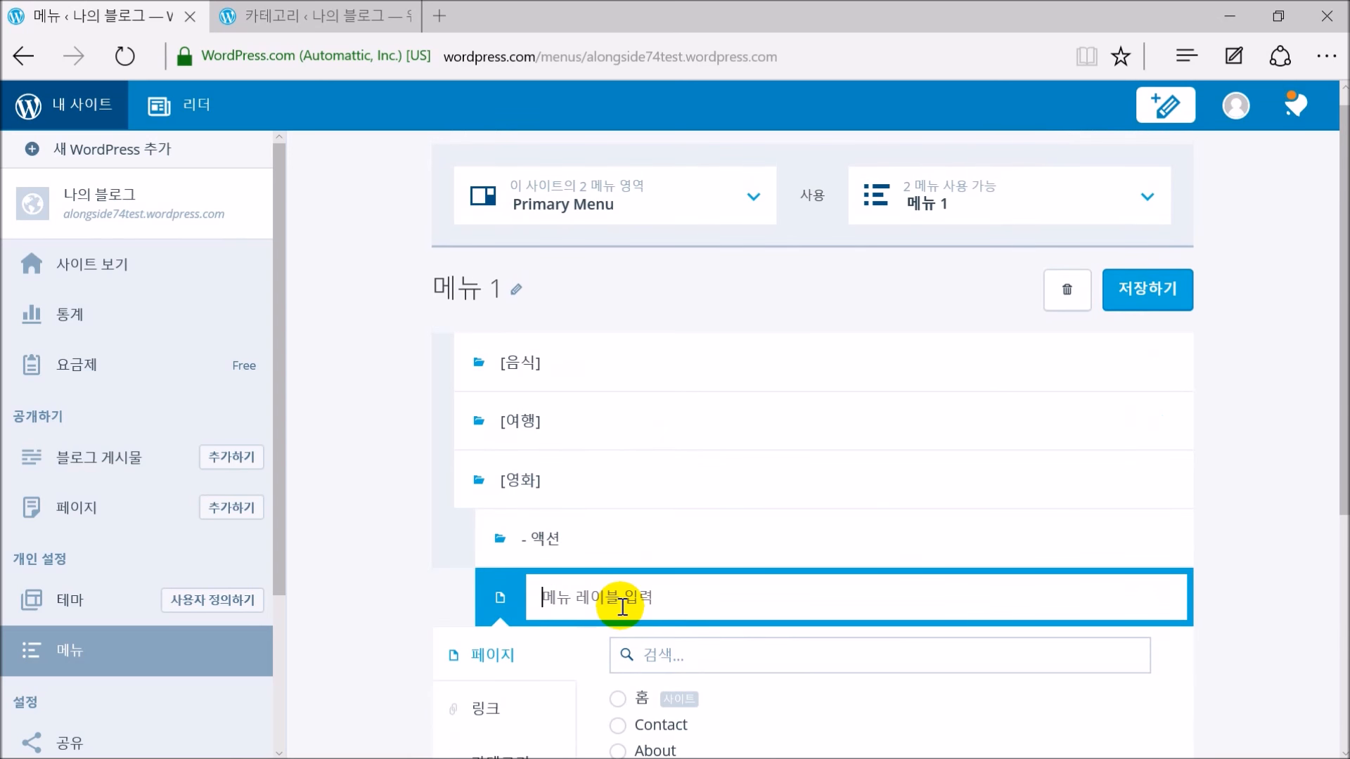
text(ㅓ)
text(로)
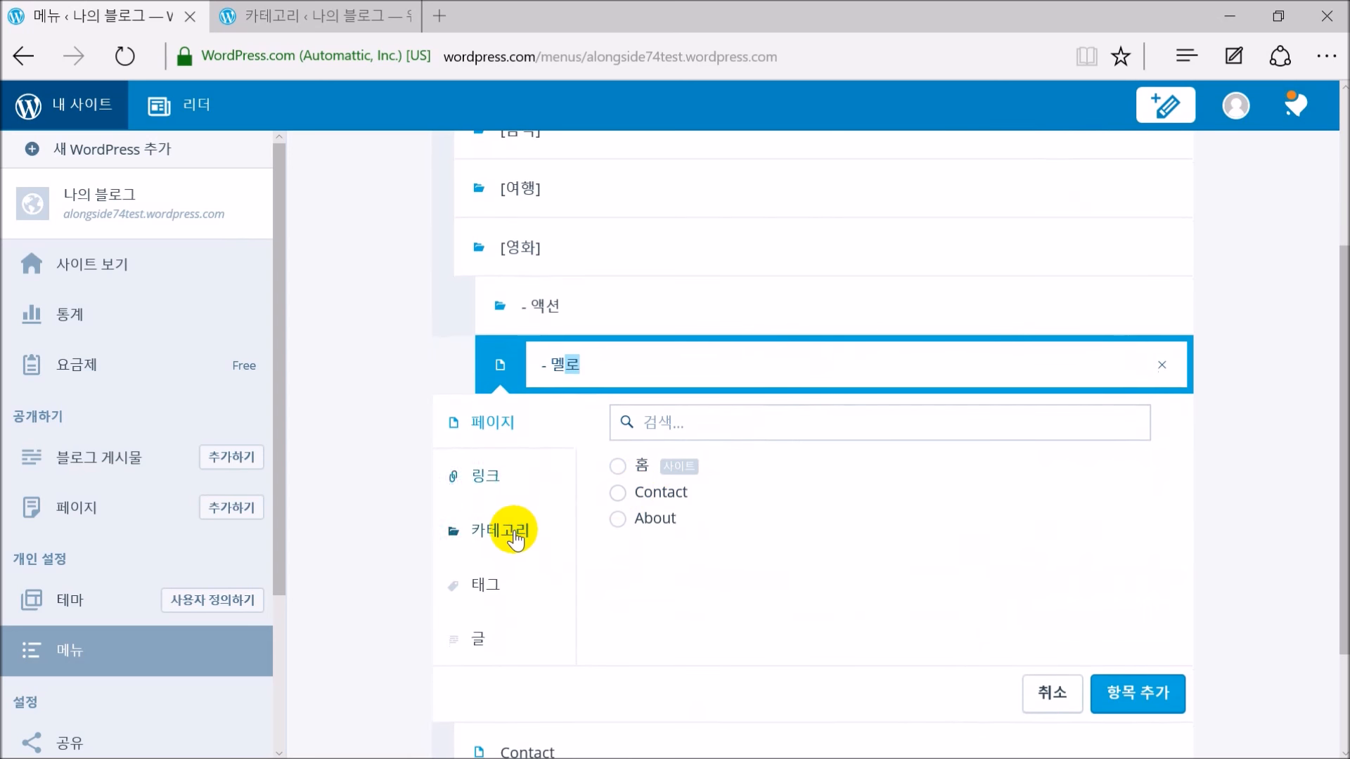
click(517, 534)
click(632, 496)
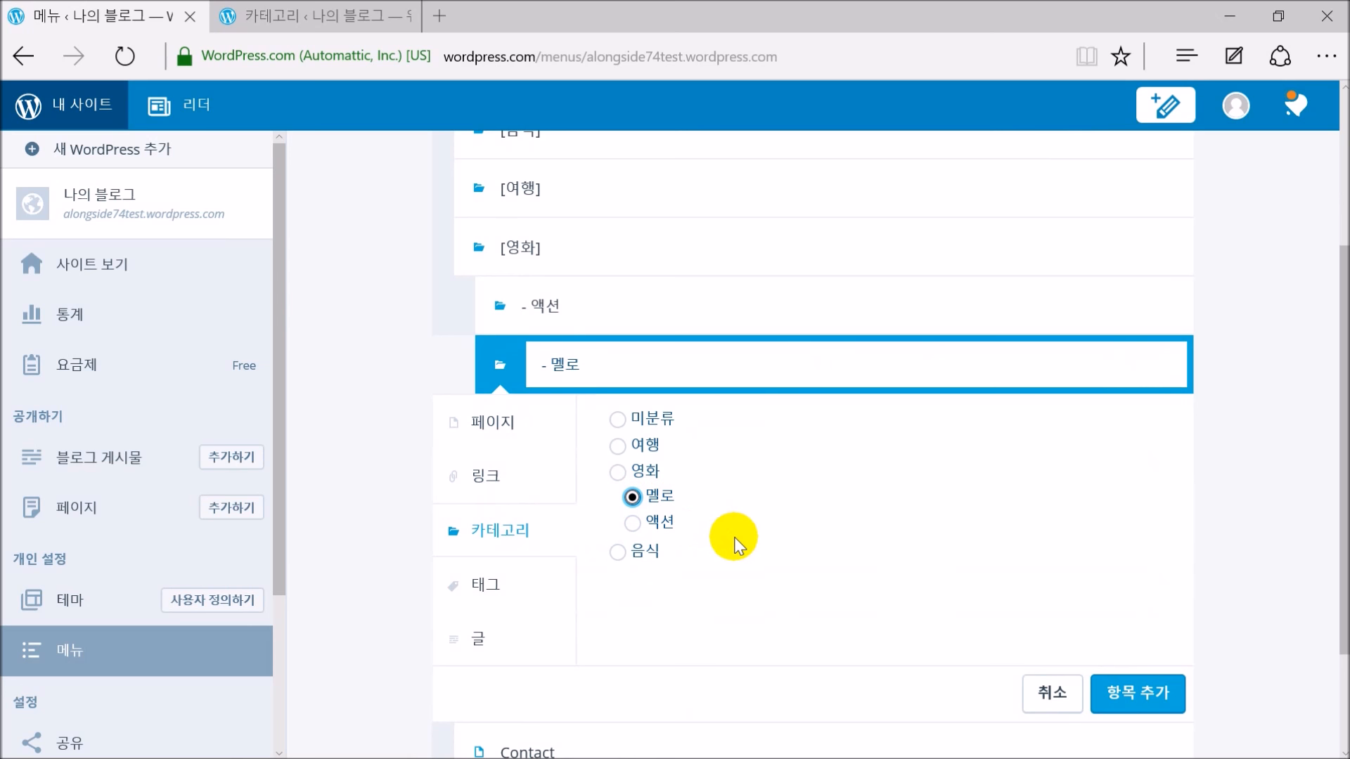
click(1133, 686)
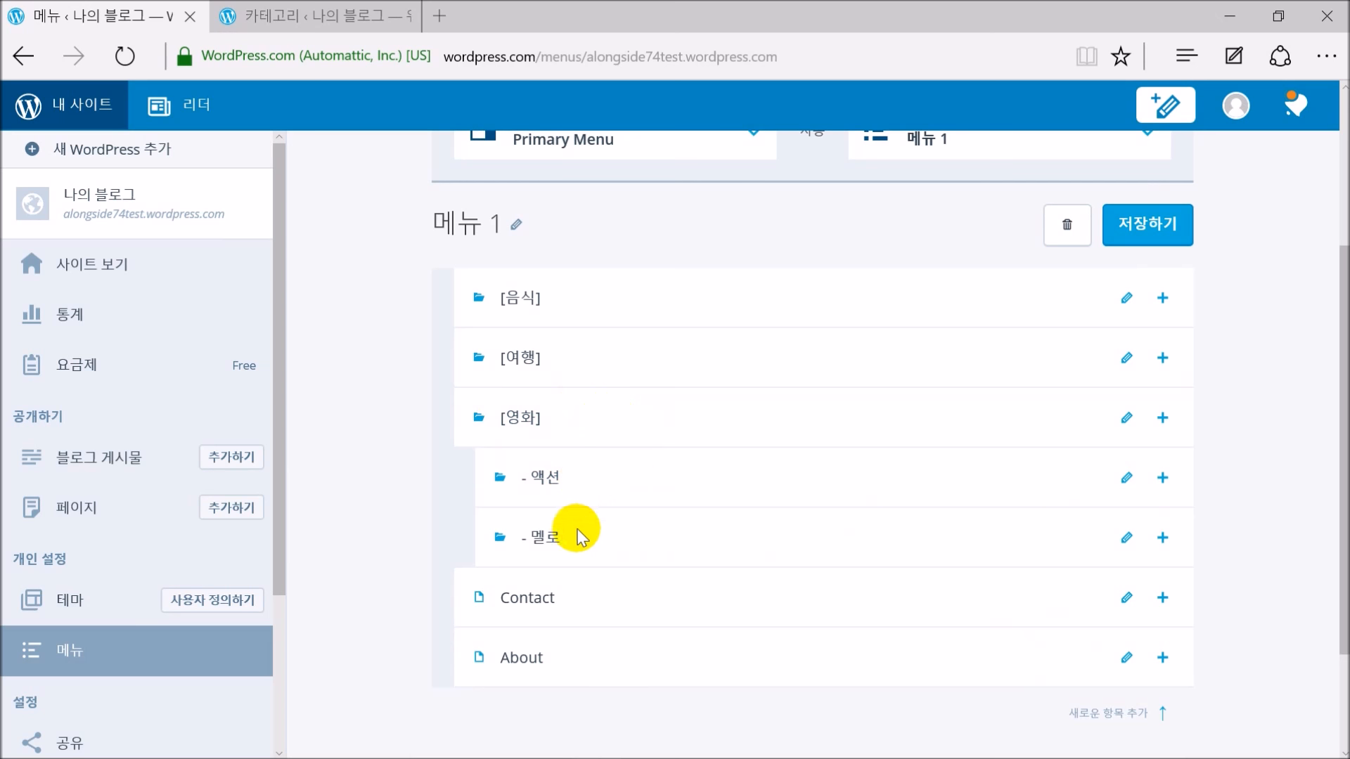
click(1152, 242)
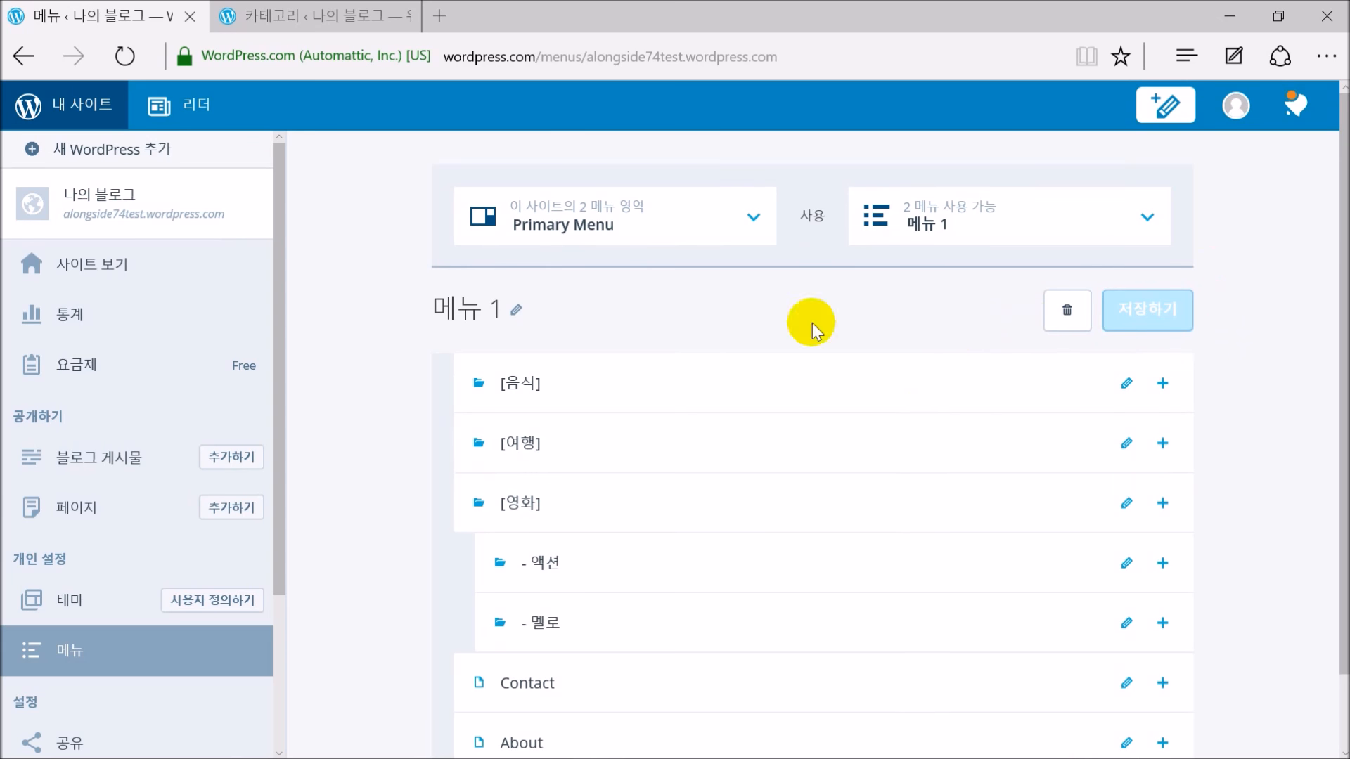
click(90, 267)
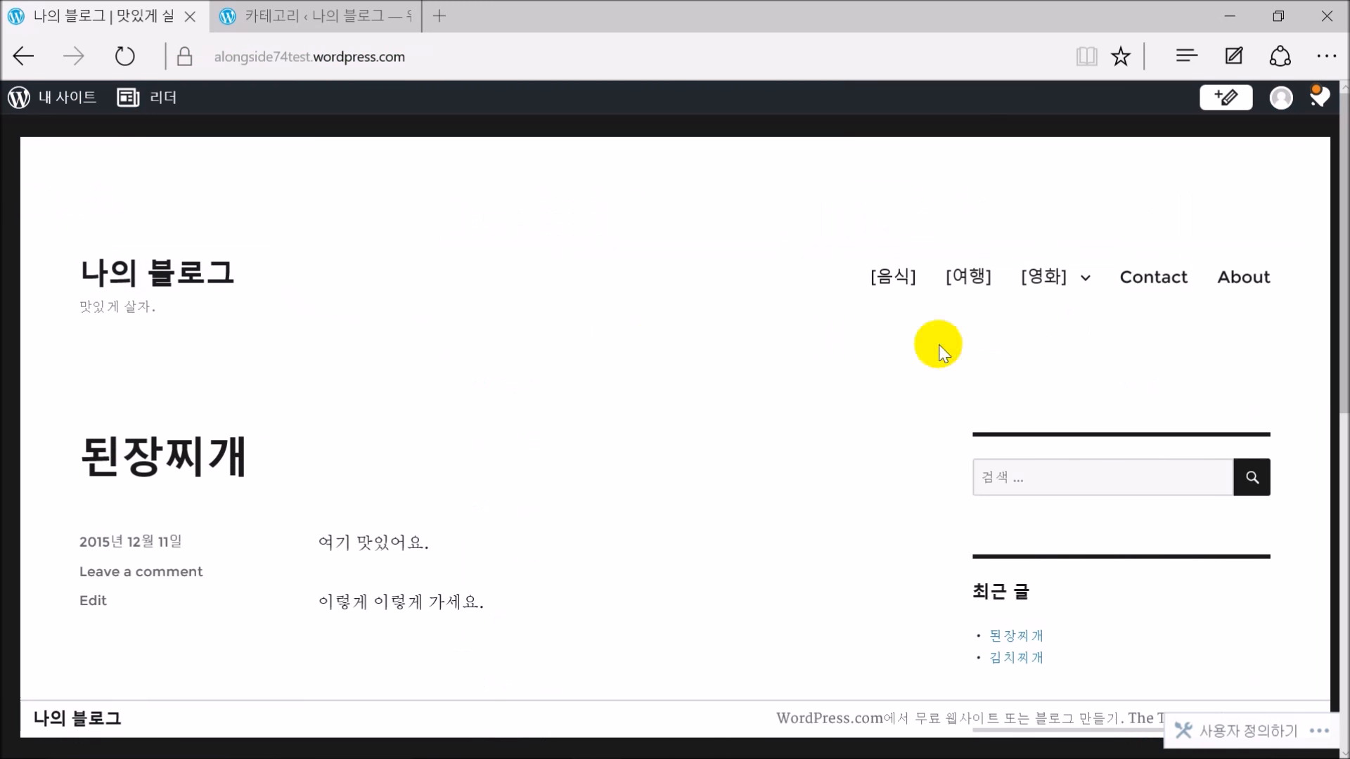
Open 액션 from the [영화] dropdown and confirm its page shows Nothing Found
mouse_move(1086, 279)
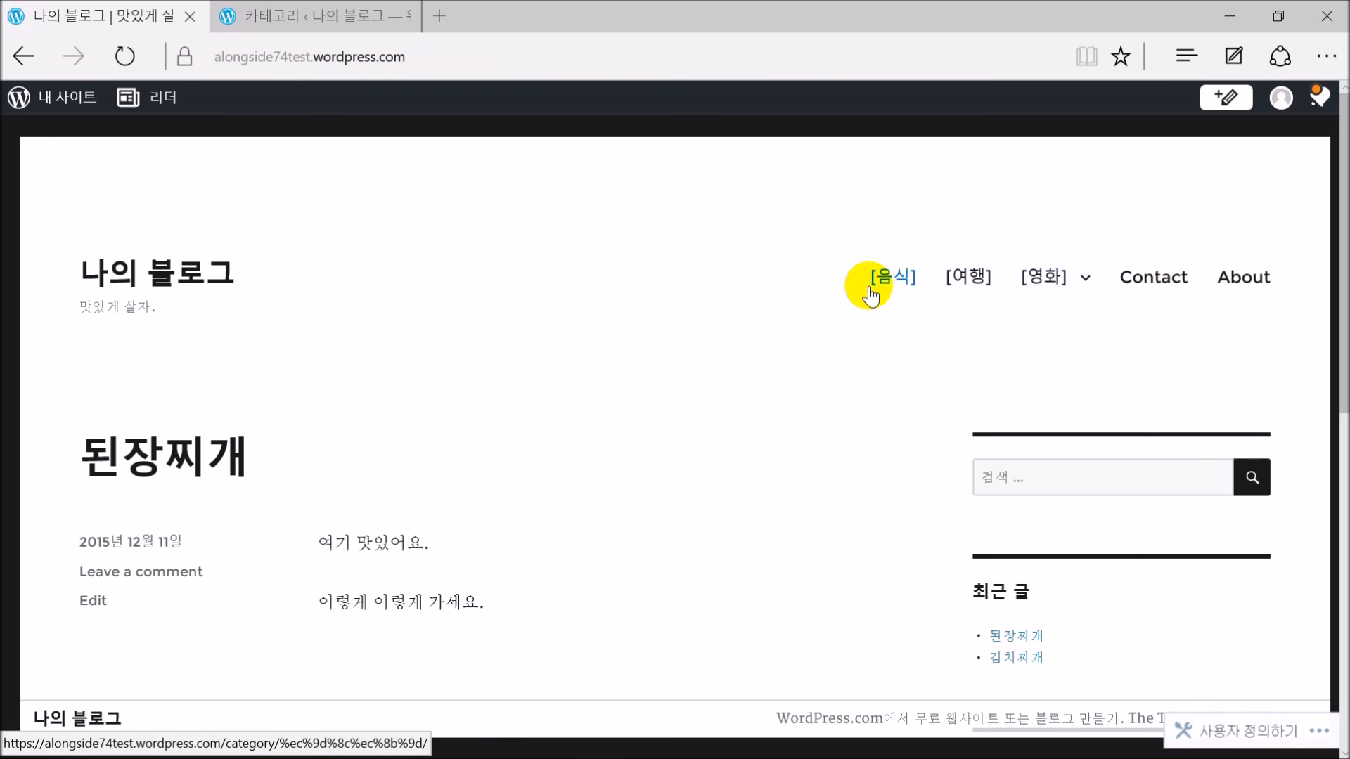
scroll(655, 358, down, 15)
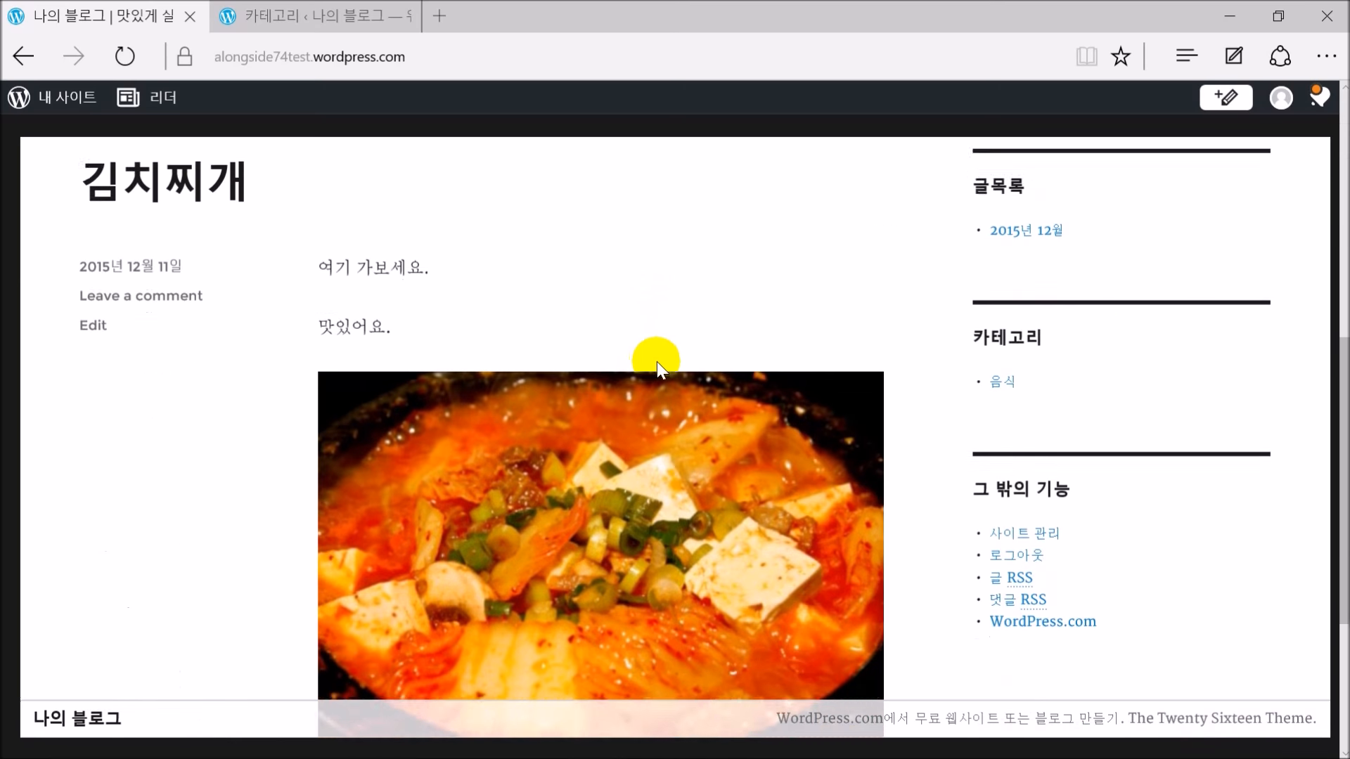
scroll(748, 390, up, 14)
scroll(748, 390, up, 2)
mouse_move(1039, 281)
click(898, 336)
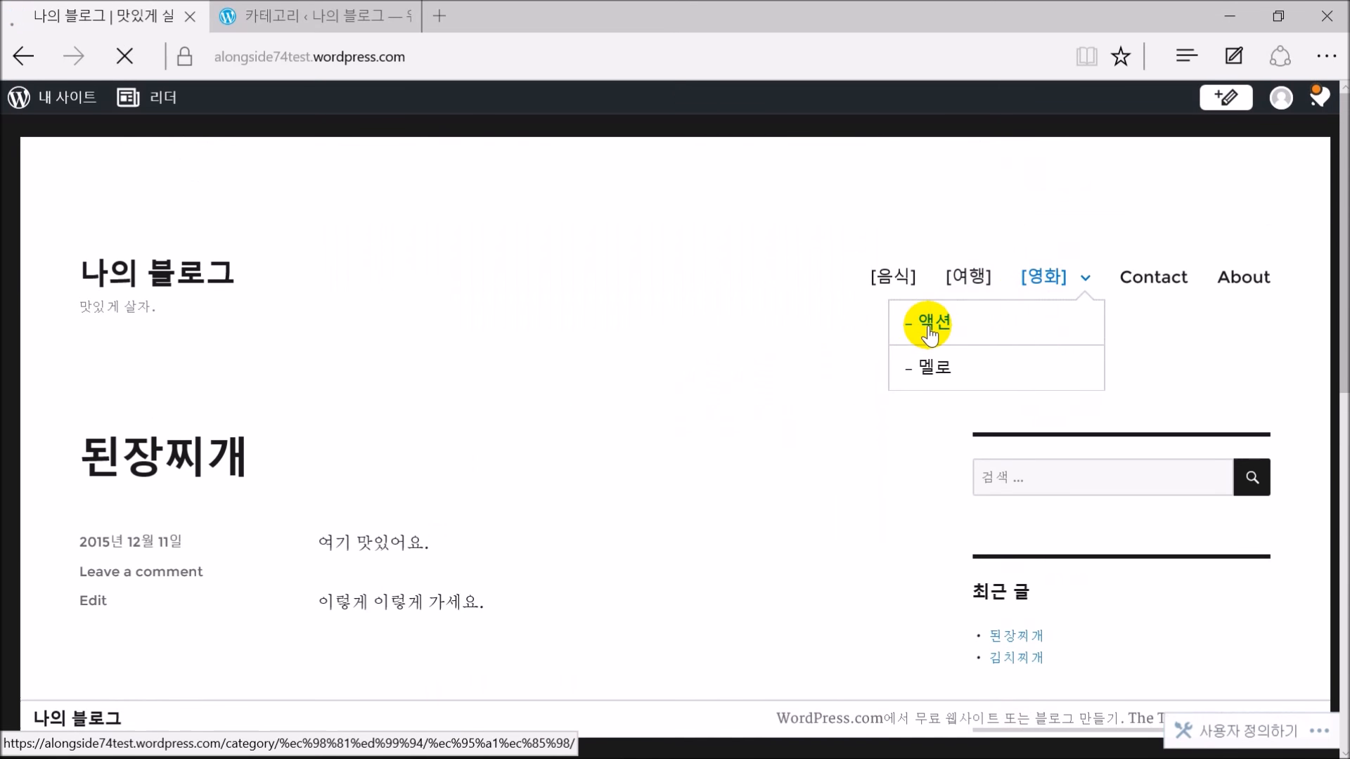
scroll(545, 473, down, 10)
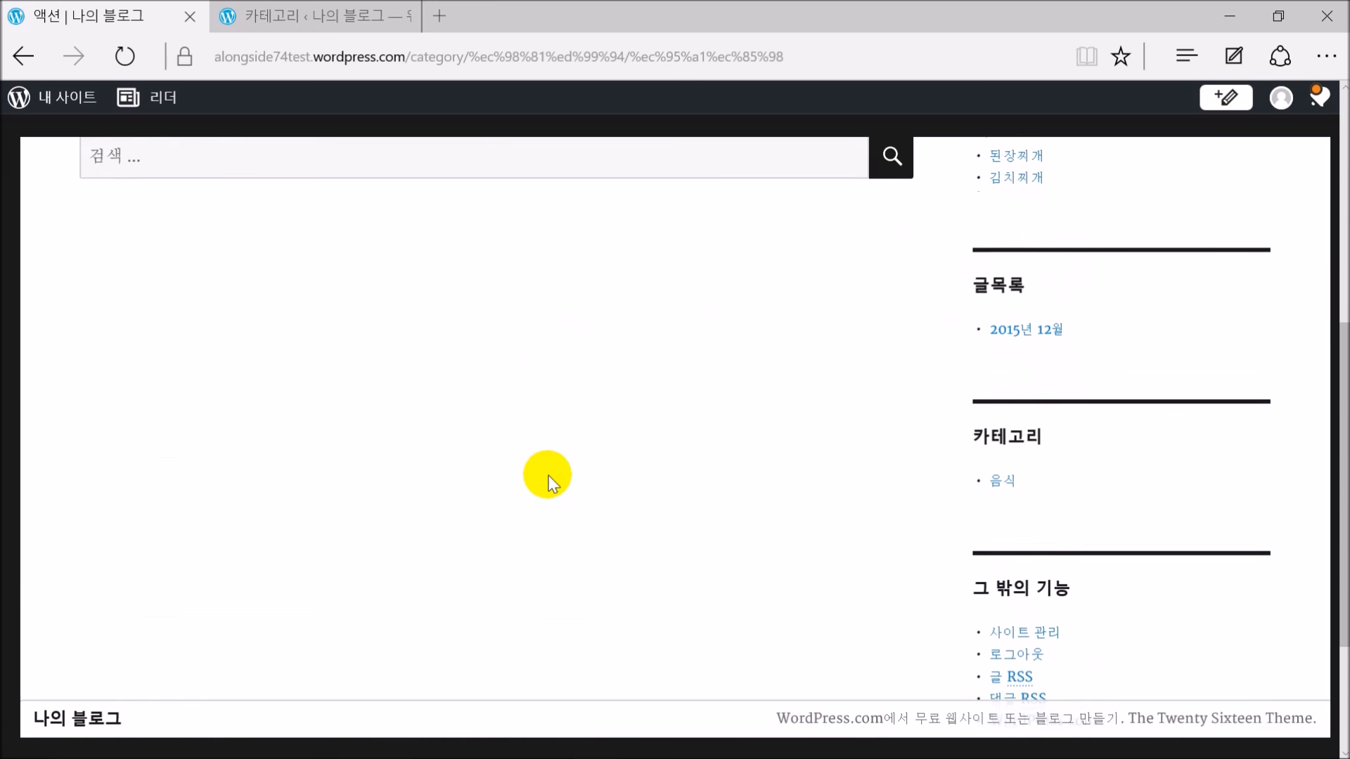
scroll(542, 476, up, 10)
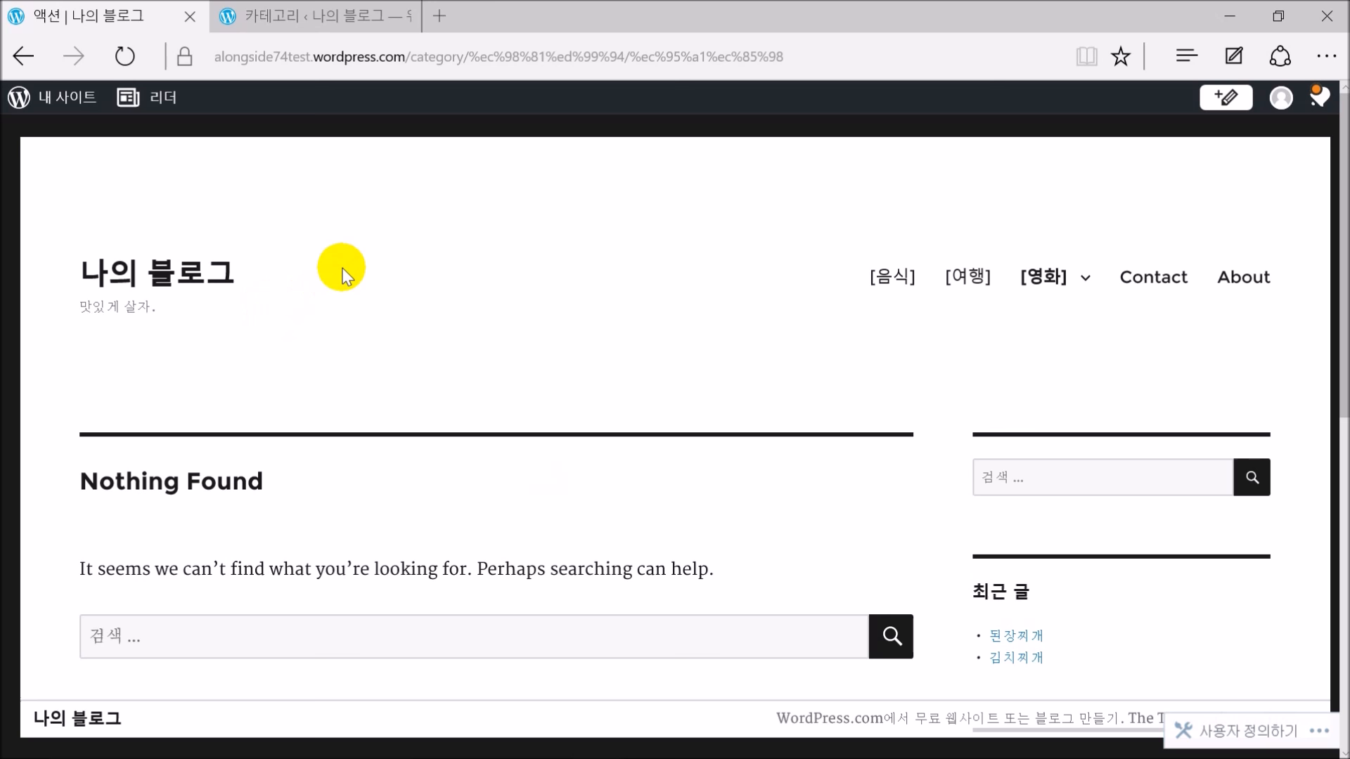
scroll(591, 394, down, 5)
scroll(595, 402, up, 5)
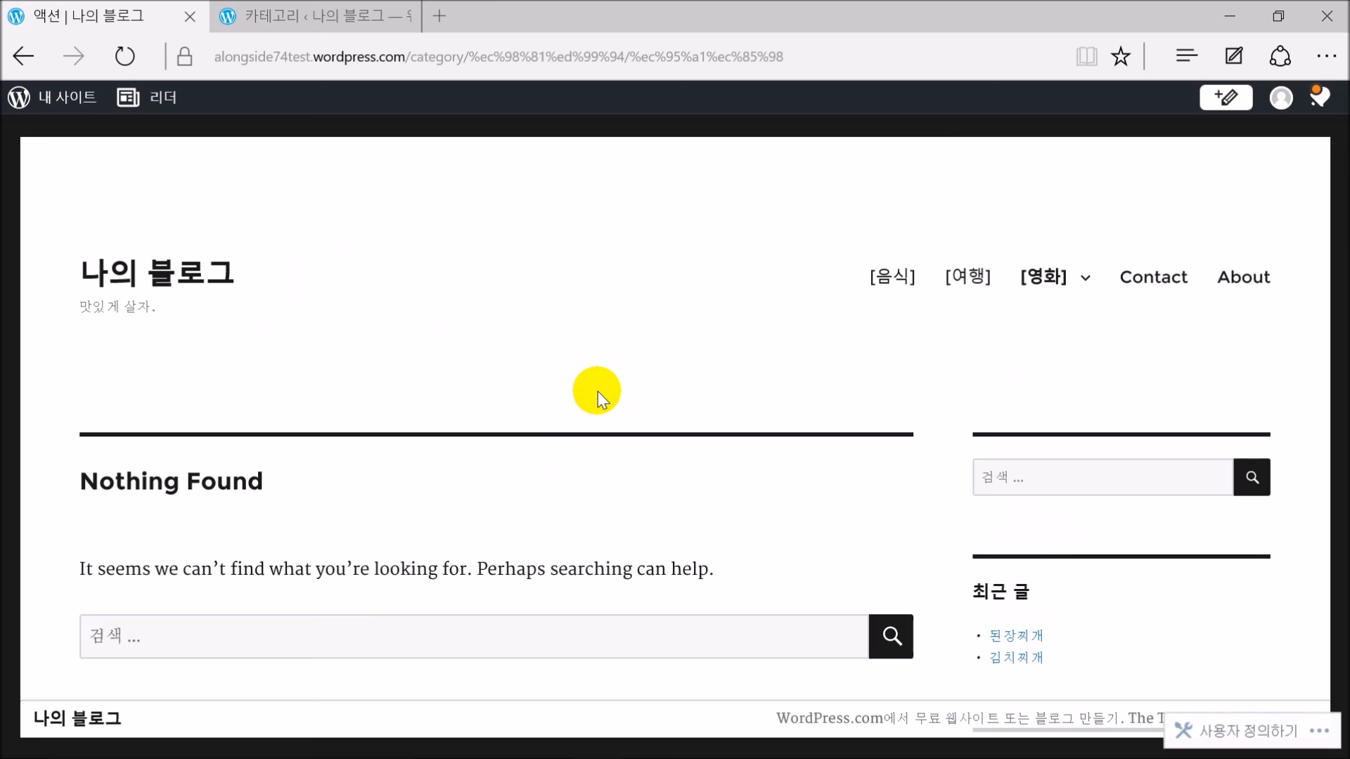
scroll(1054, 393, down, 10)
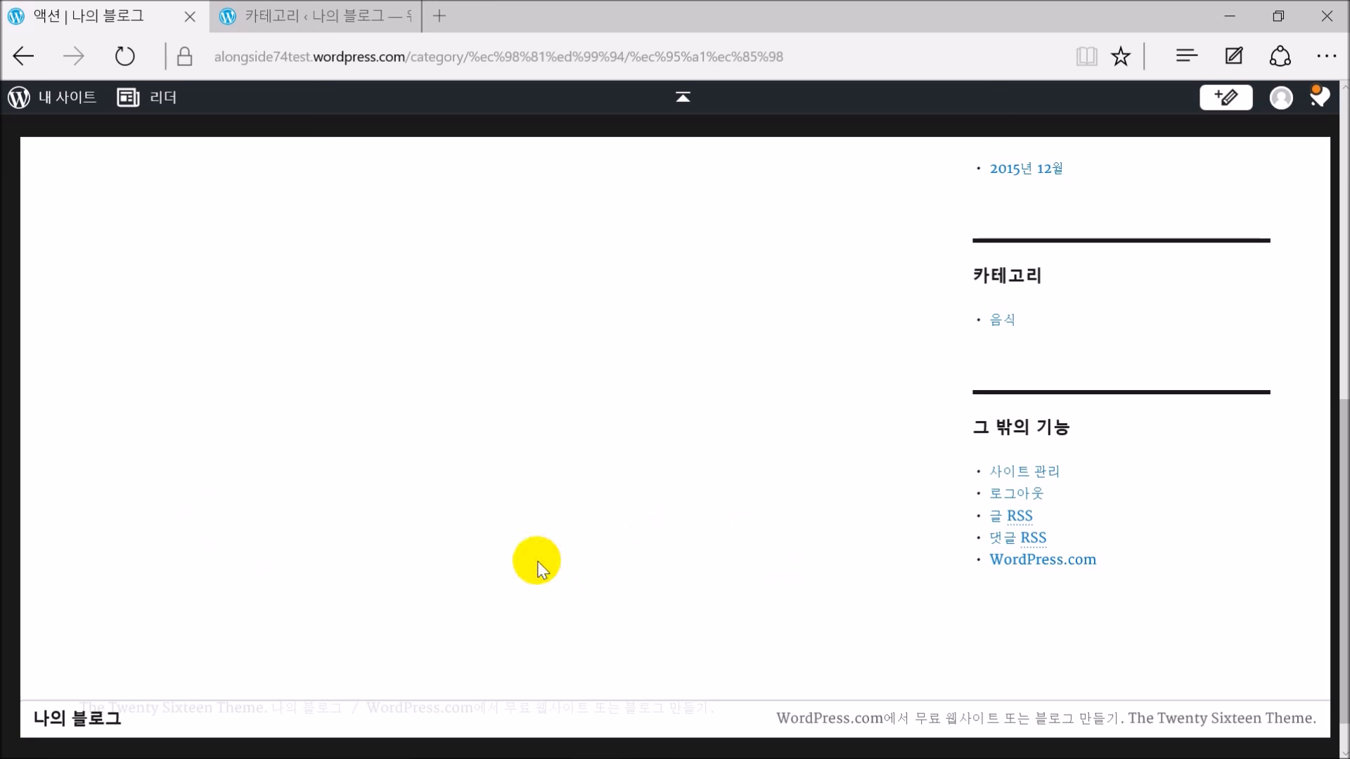
scroll(571, 559, up, 10)
Open the Contact page and check the December 2015 calendar in its footer
click(1185, 278)
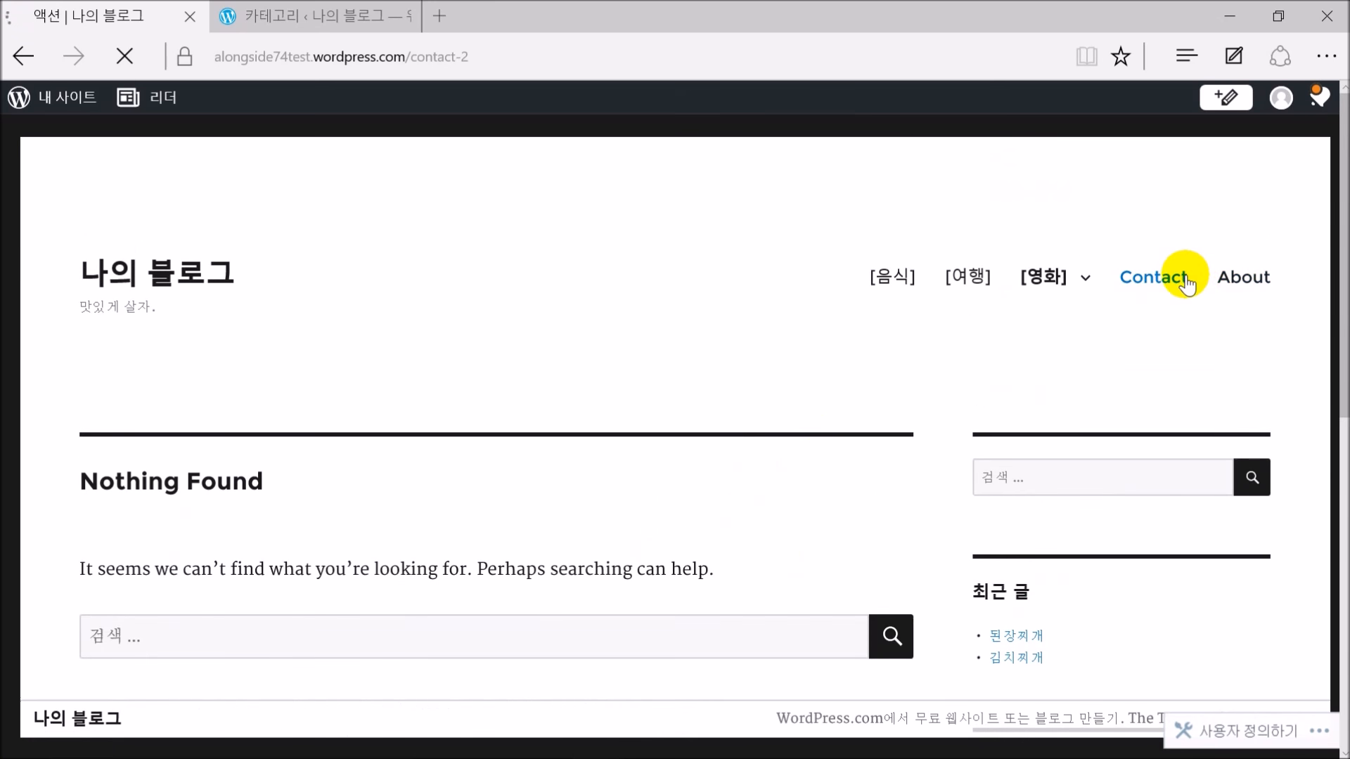
scroll(710, 352, down, 10)
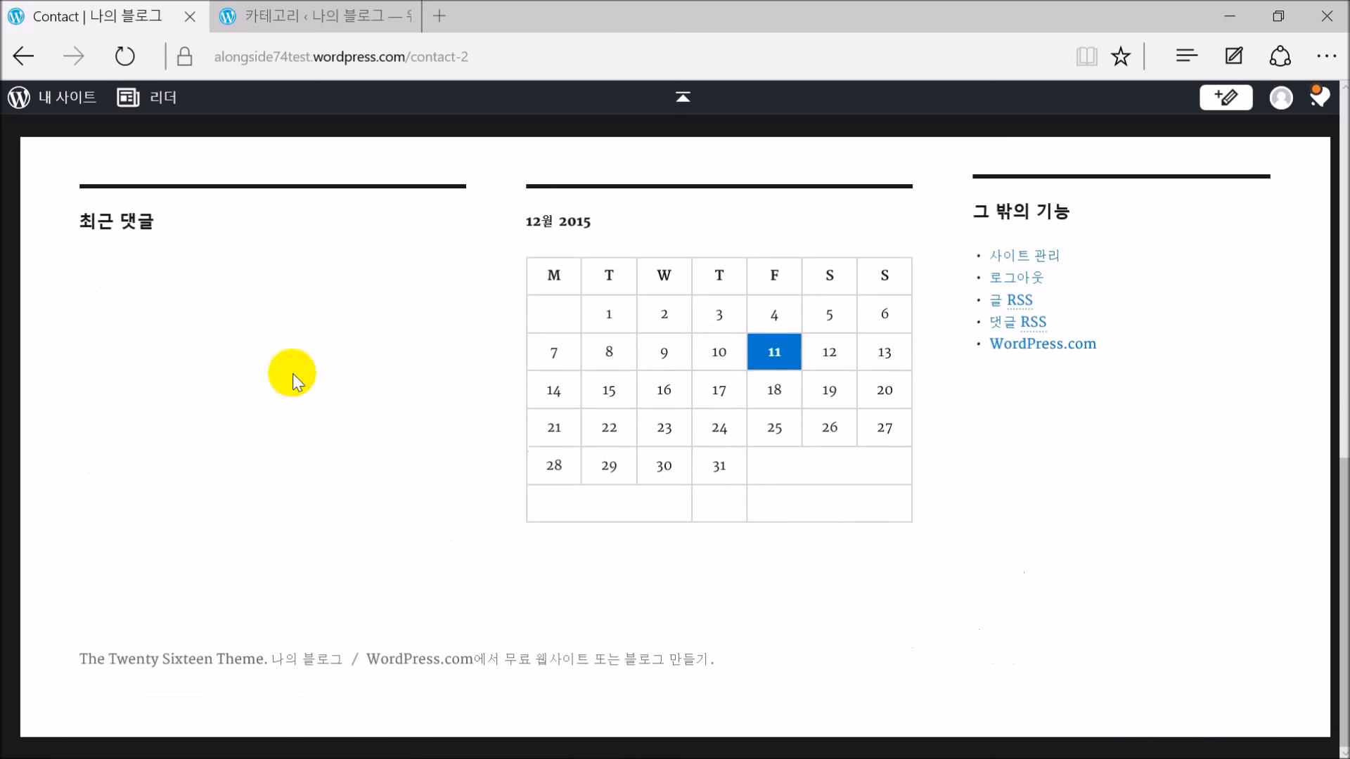
scroll(246, 359, up, 2)
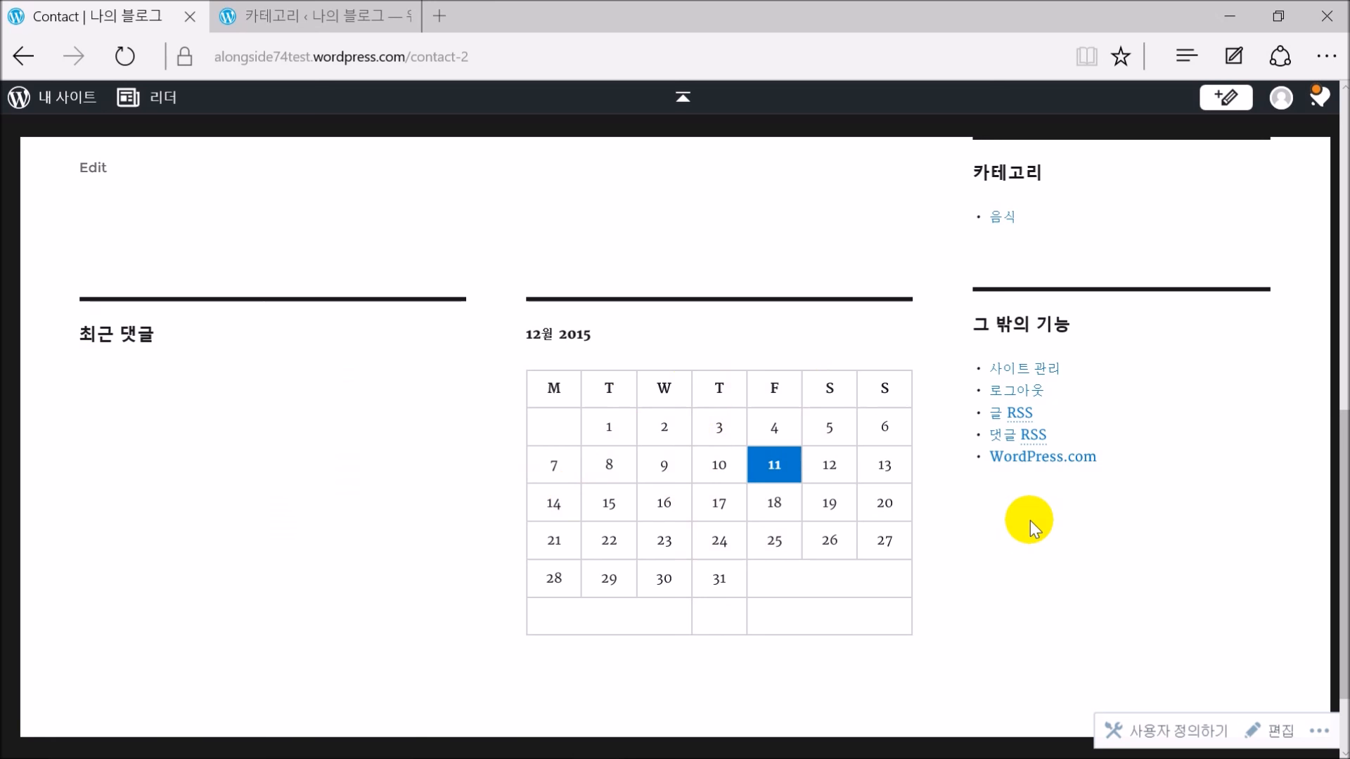
scroll(1030, 520, up, 10)
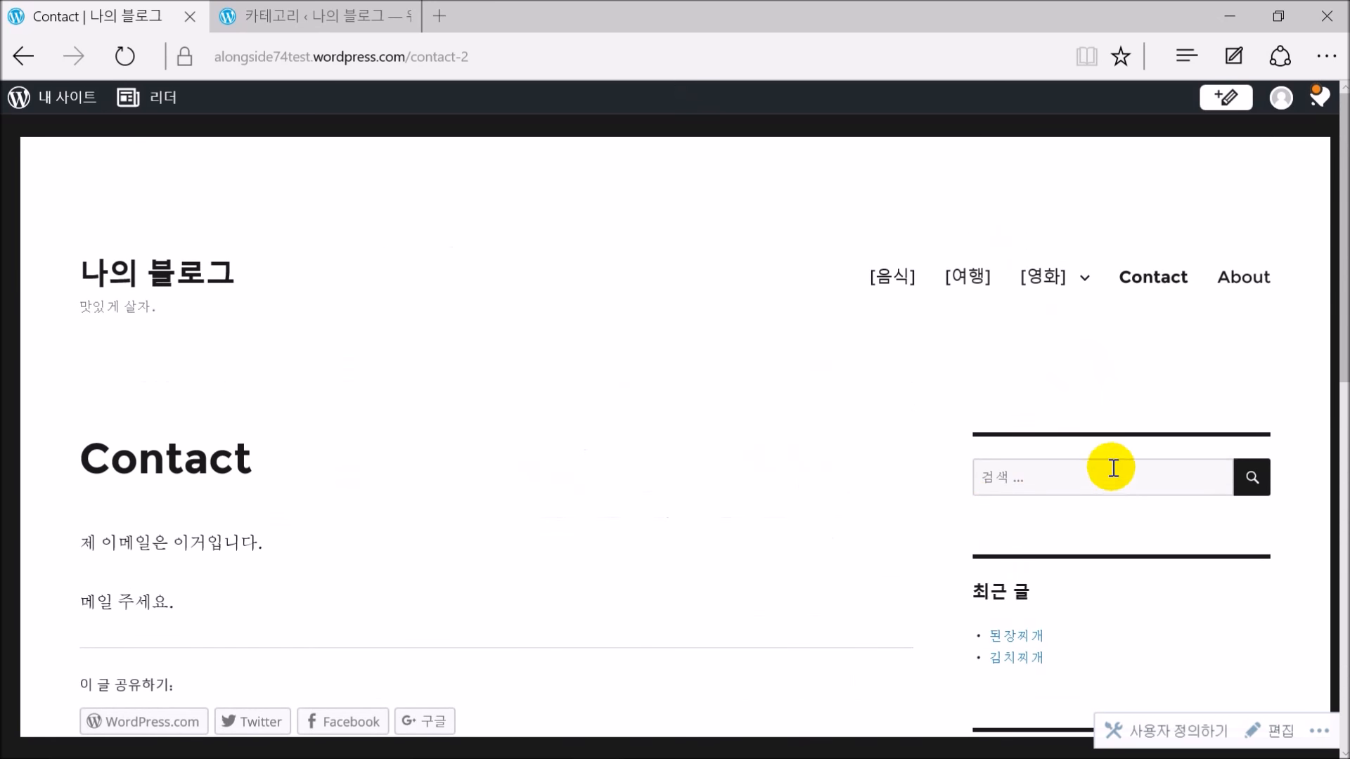
scroll(1122, 468, down, 3)
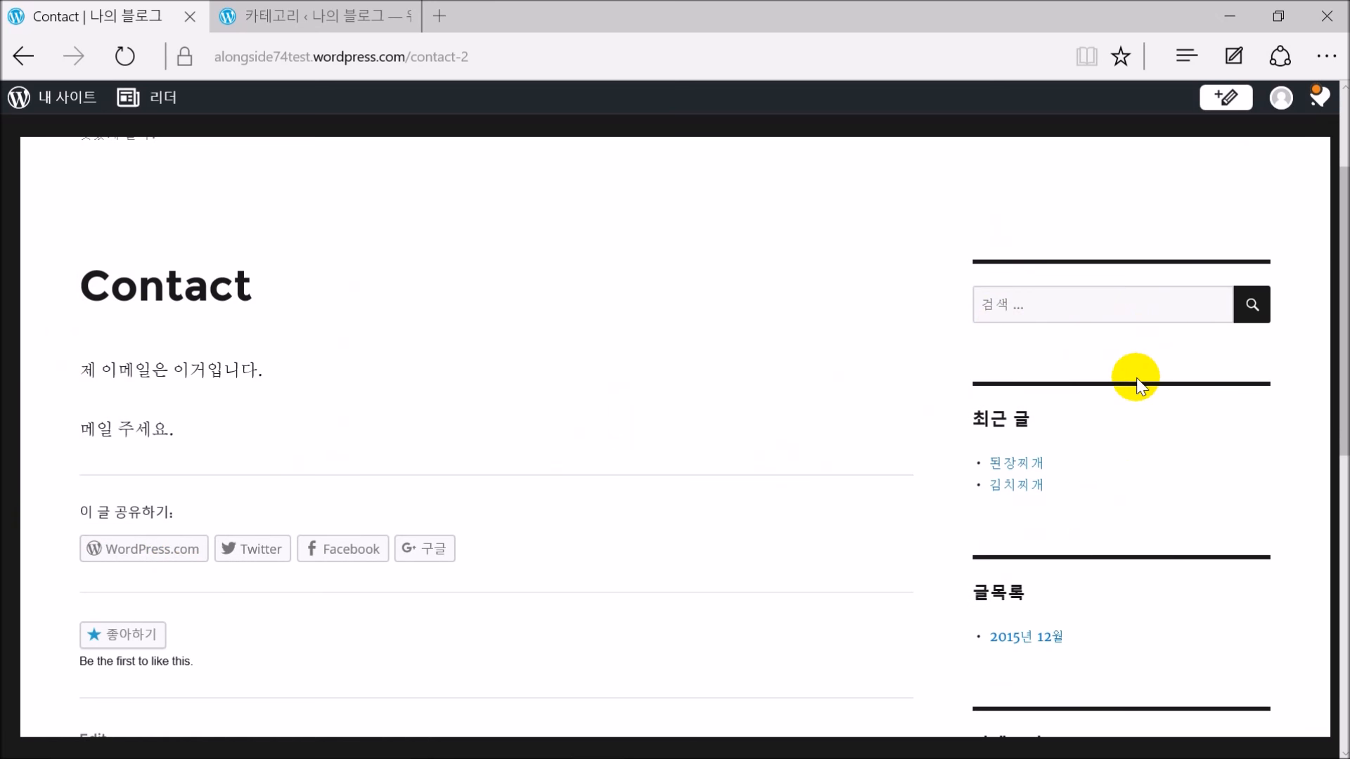
scroll(1119, 374, up, 3)
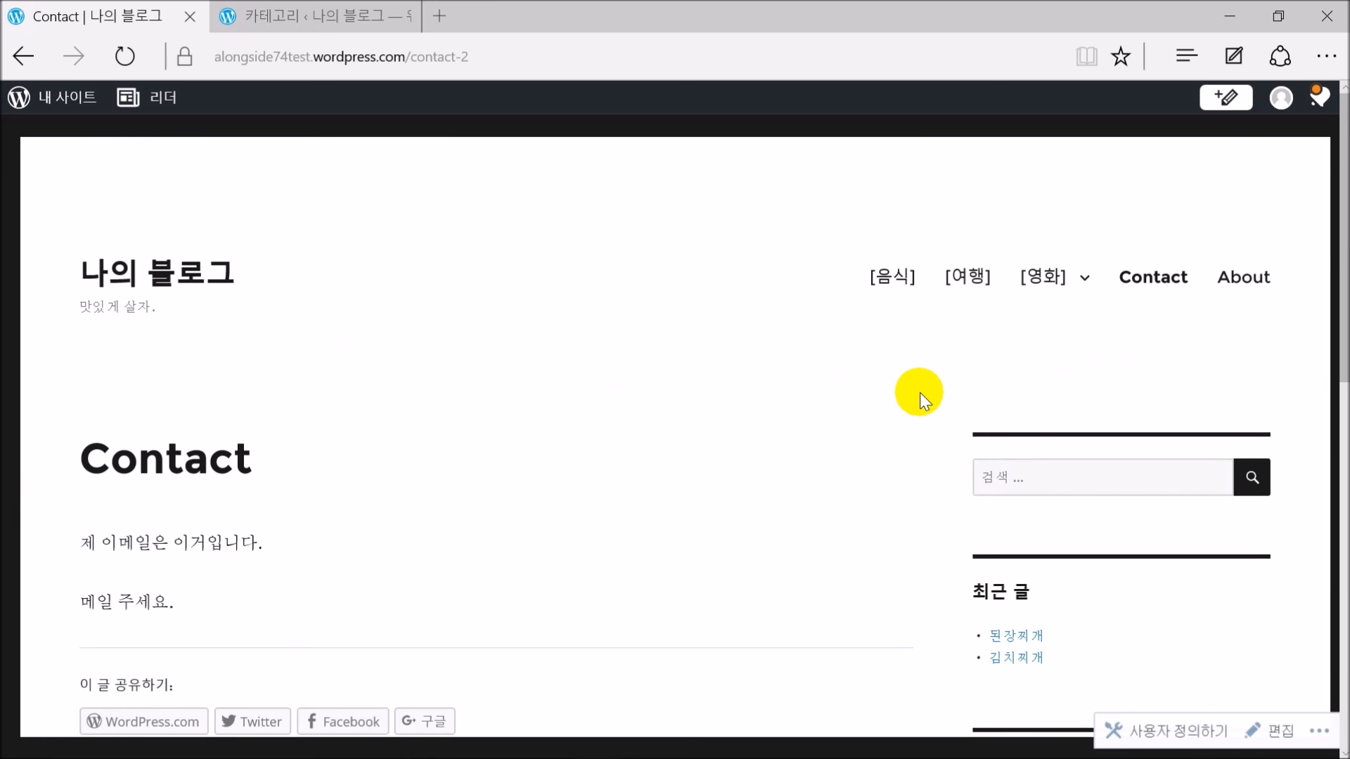
scroll(696, 380, down, 2)
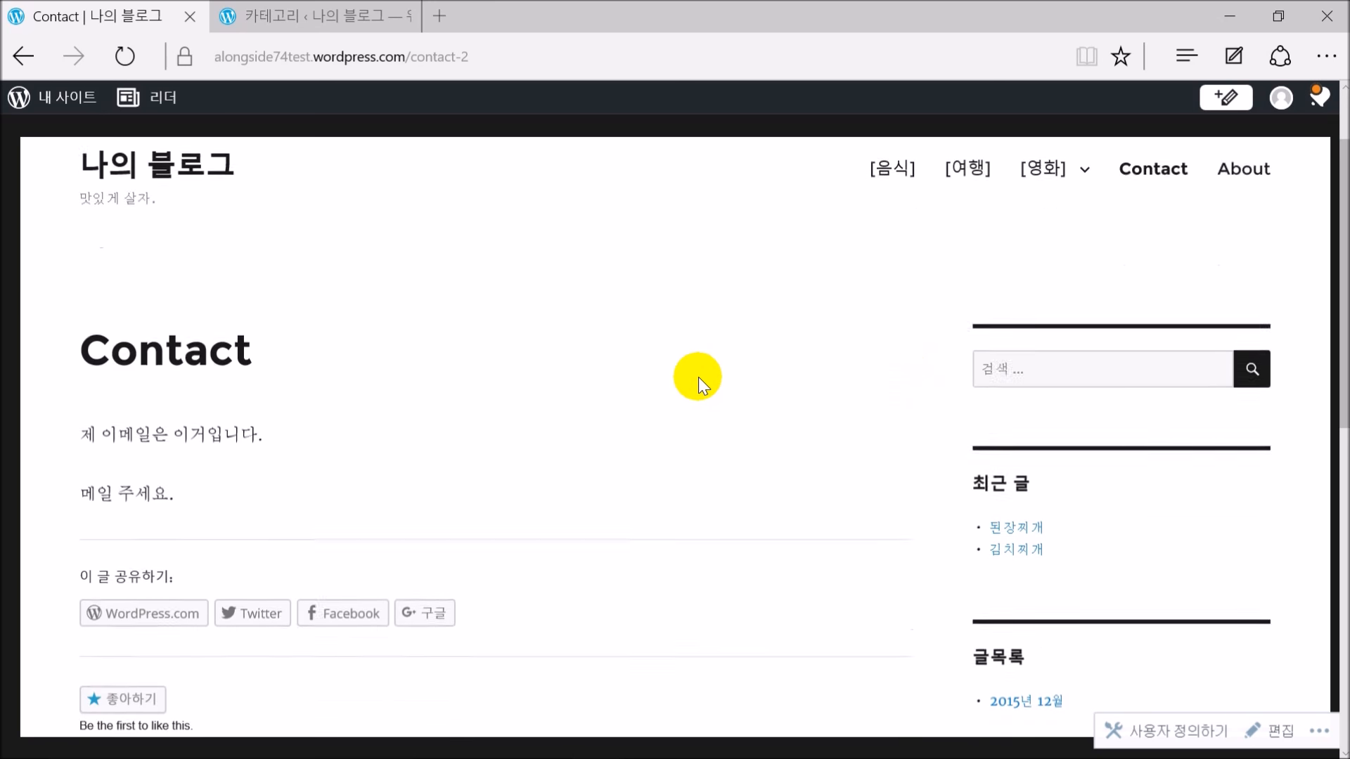